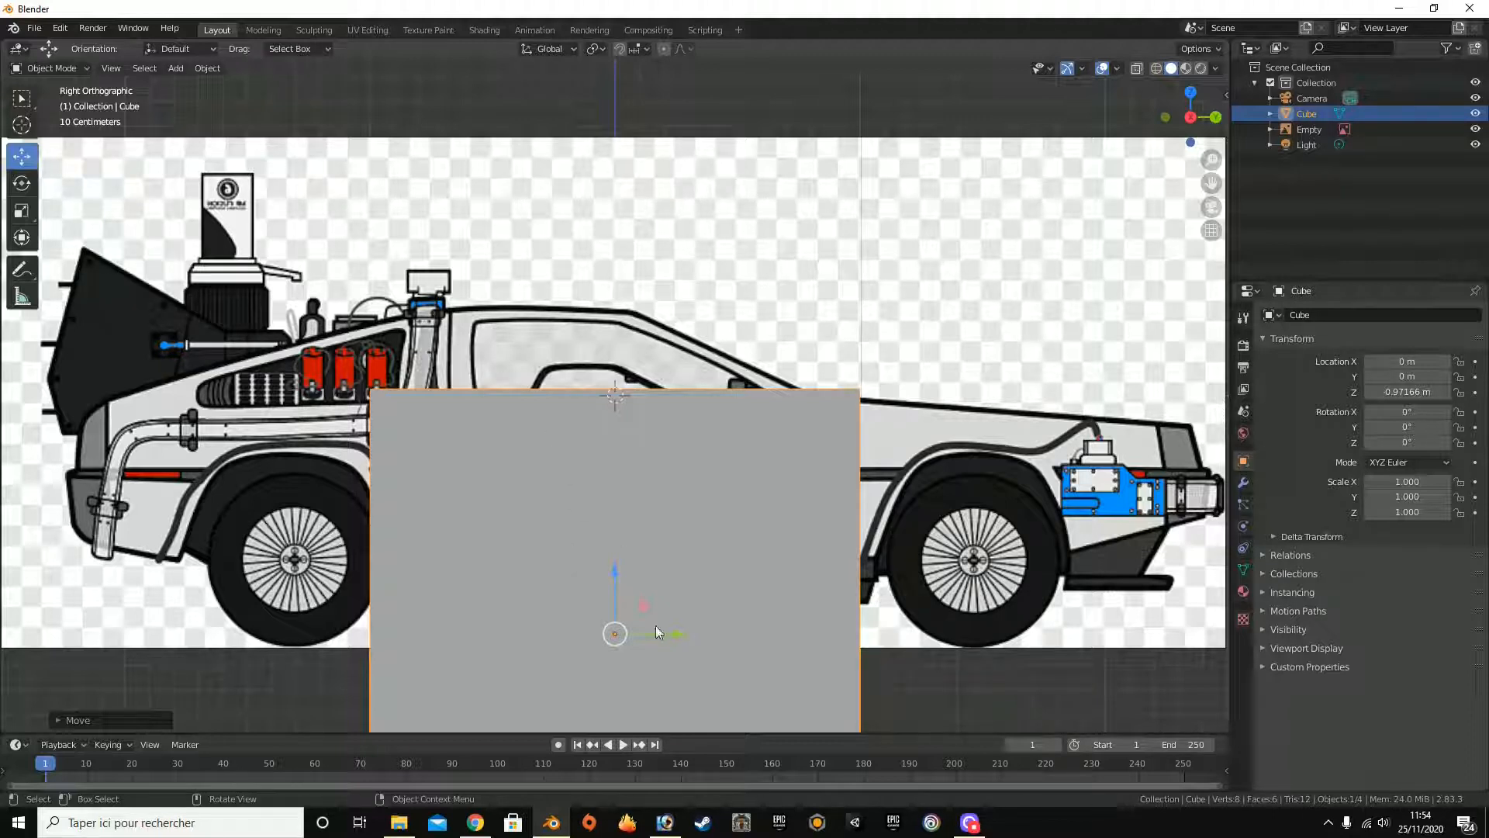
# Step: Raise the cube to Z -0.595 m and move its upper front edge back to where the roof meets the windshield
pyautogui.moveTo(608, 571); pyautogui.dragTo(596, 477)
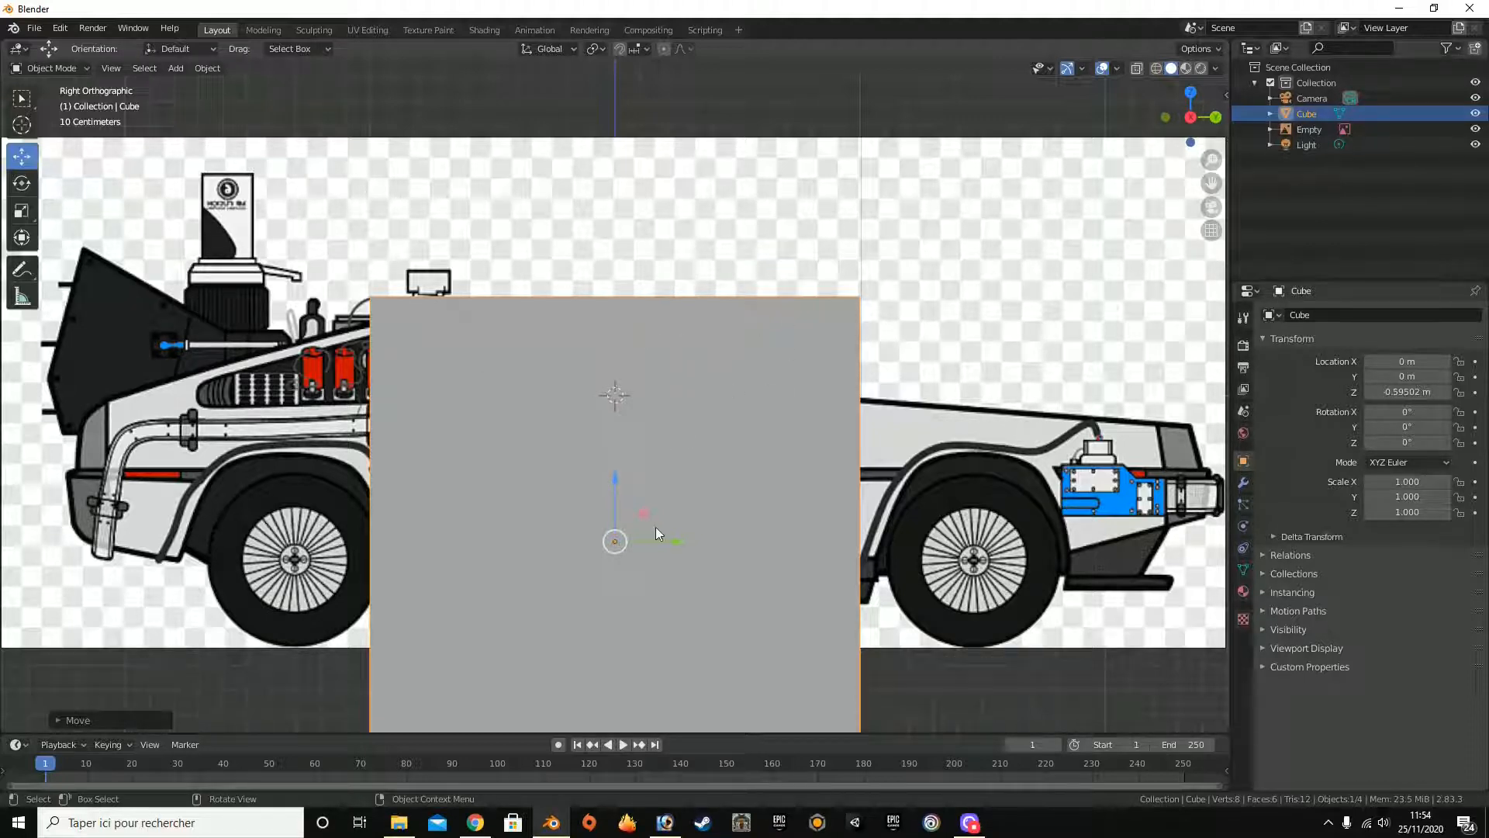
pyautogui.press('Tab')
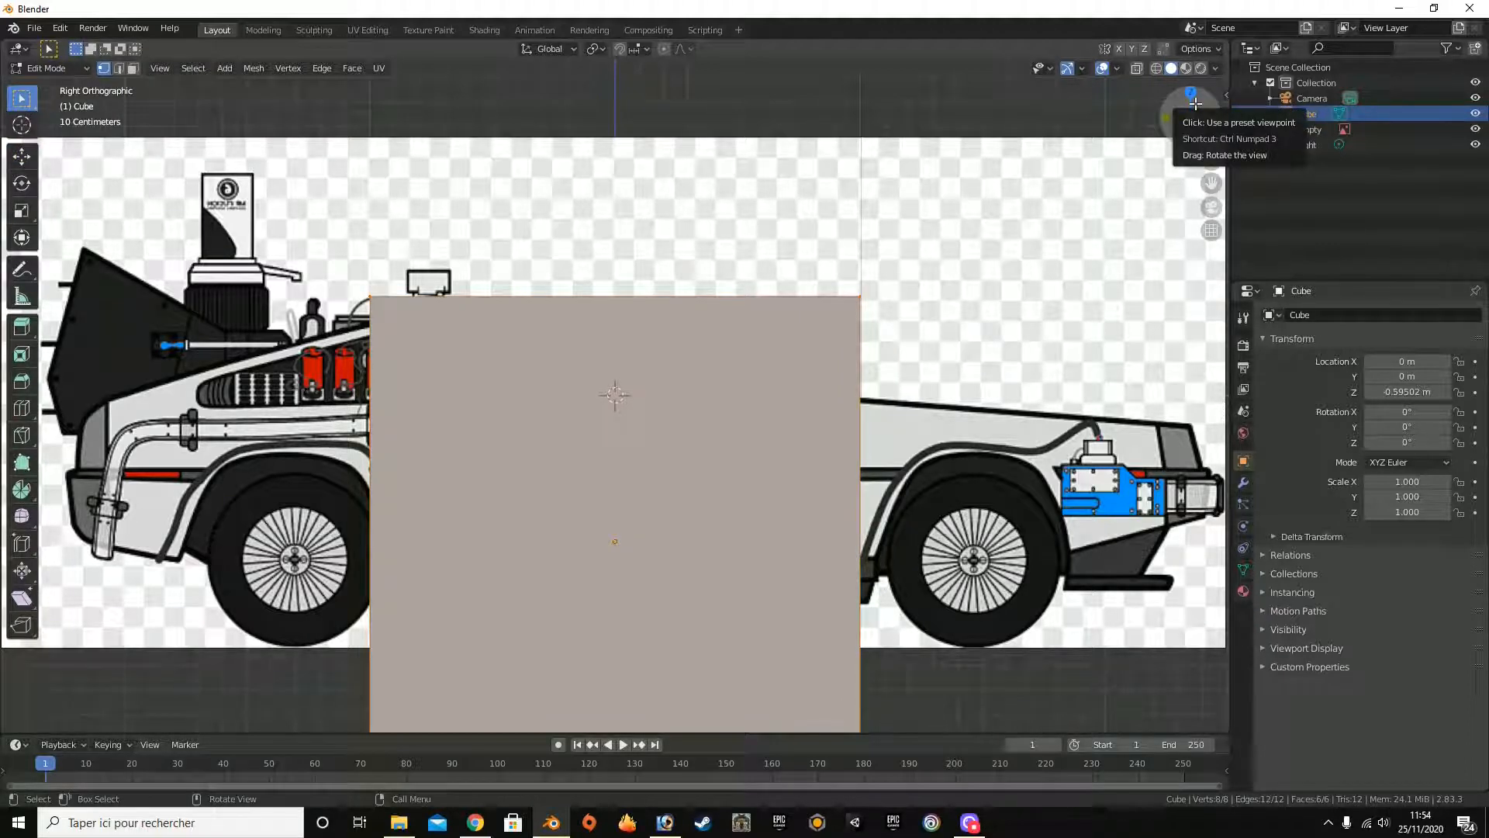
pyautogui.moveTo(1195, 103); pyautogui.dragTo(1129, 135)
pyautogui.click(120, 70)
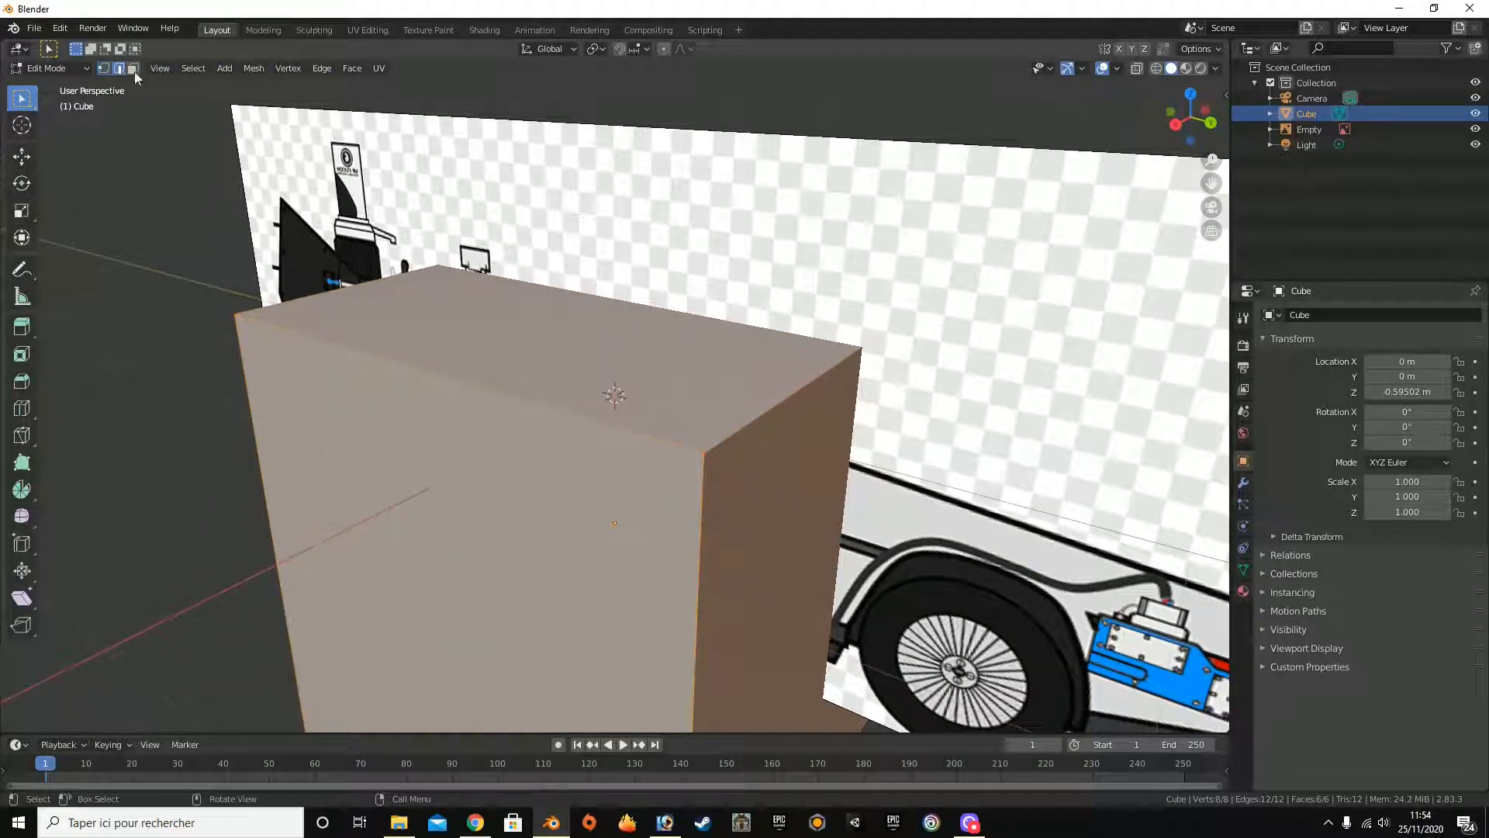
pyautogui.click(736, 432)
pyautogui.click(1175, 123)
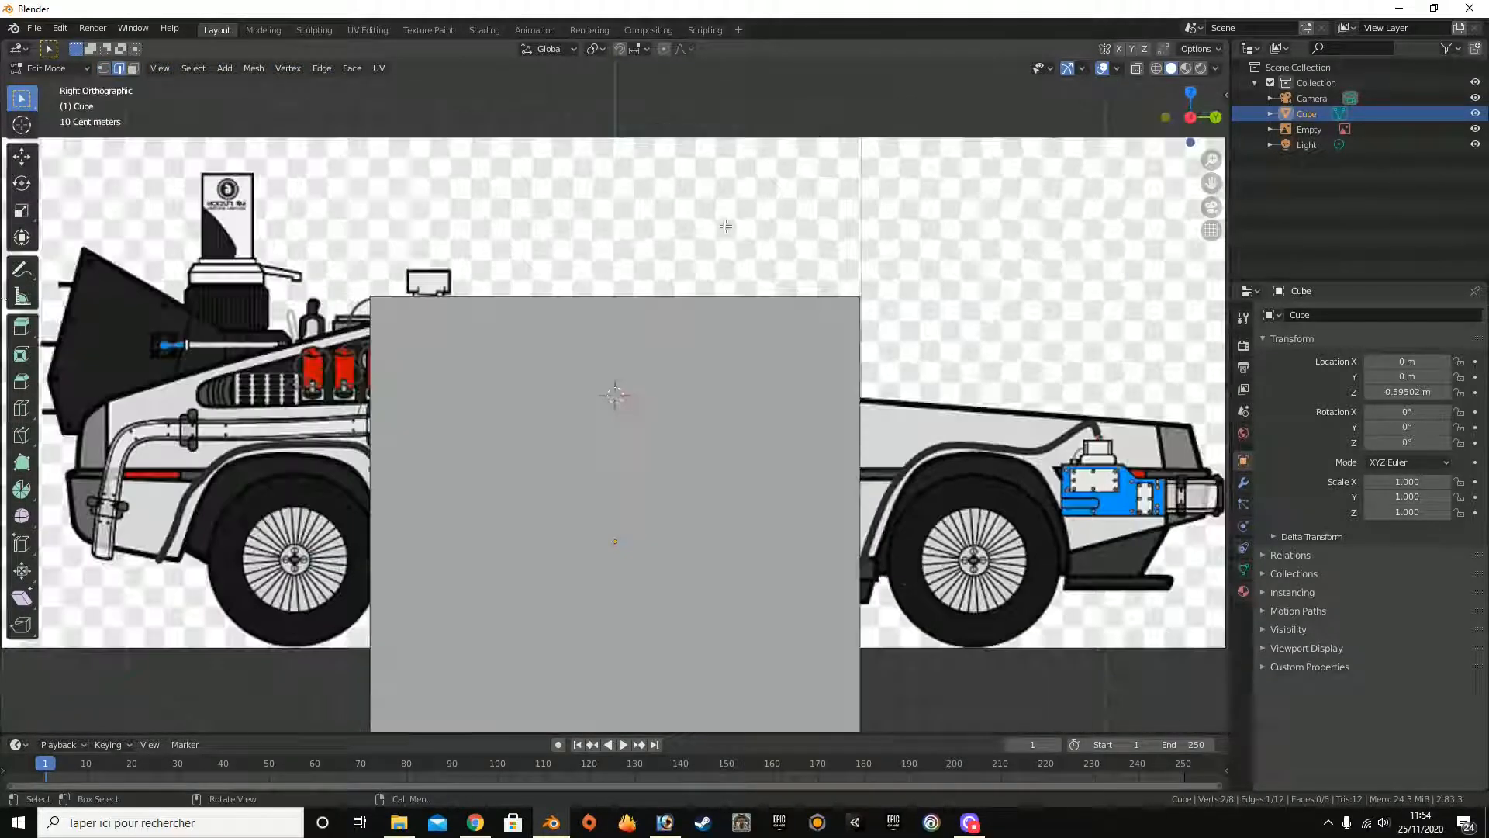
pyautogui.click(22, 156)
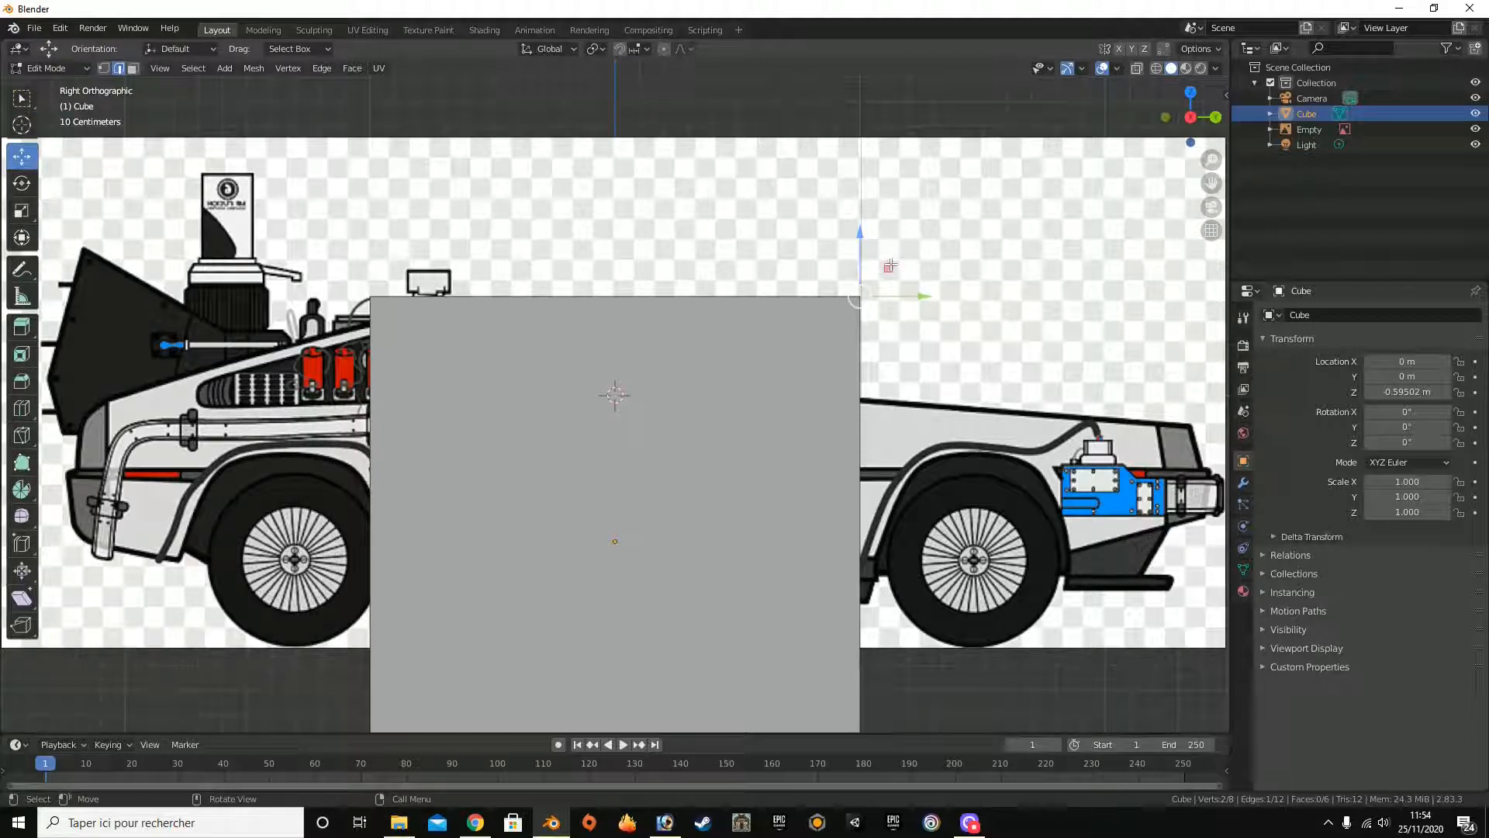
pyautogui.moveTo(889, 266); pyautogui.dragTo(644, 257)
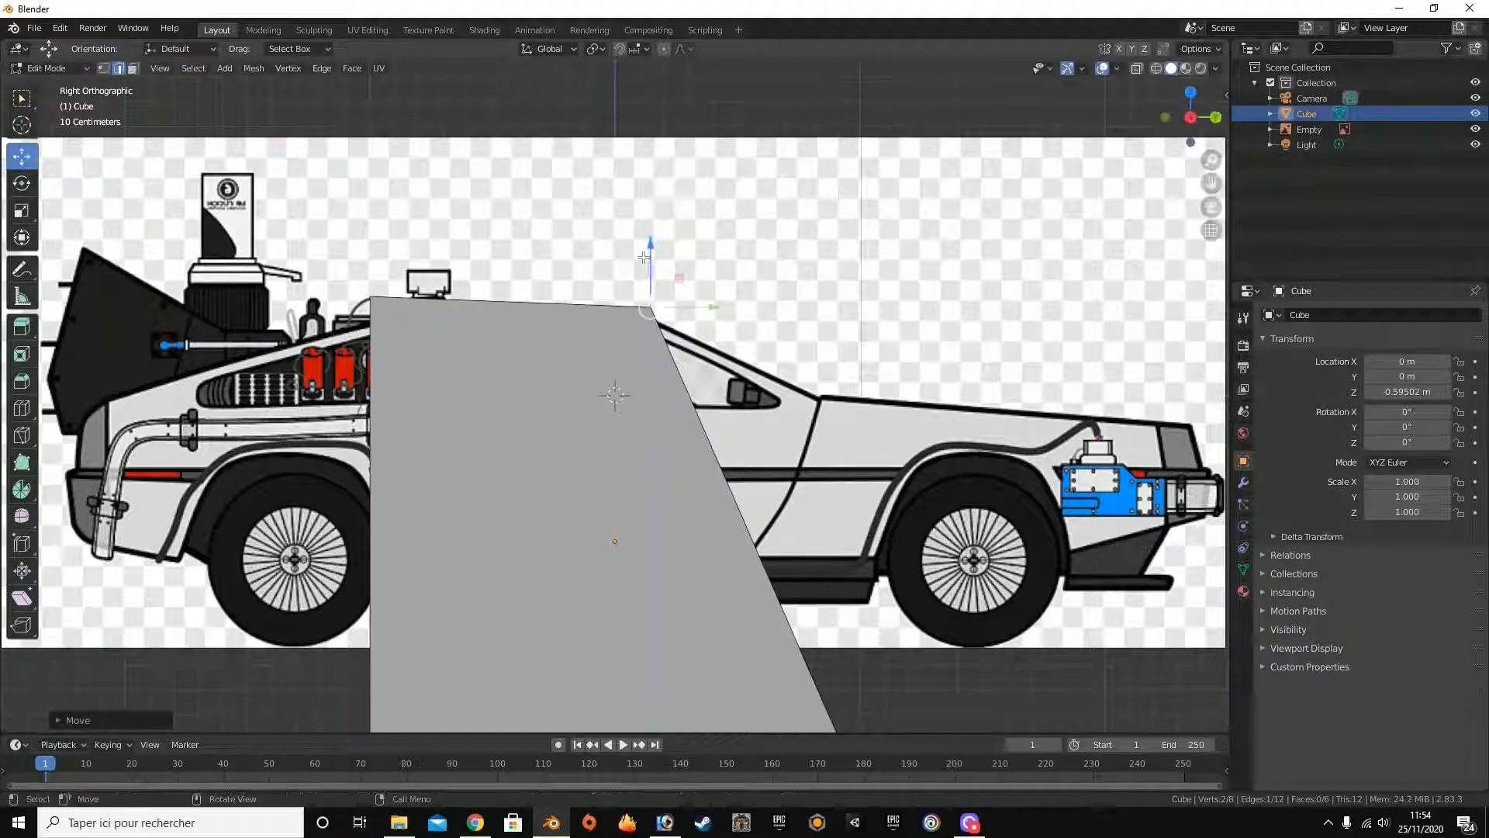
pyautogui.moveTo(708, 309)
pyautogui.mouseDown()
pyautogui.moveTo(666, 316)
pyautogui.moveTo(687, 322)
pyautogui.mouseUp()
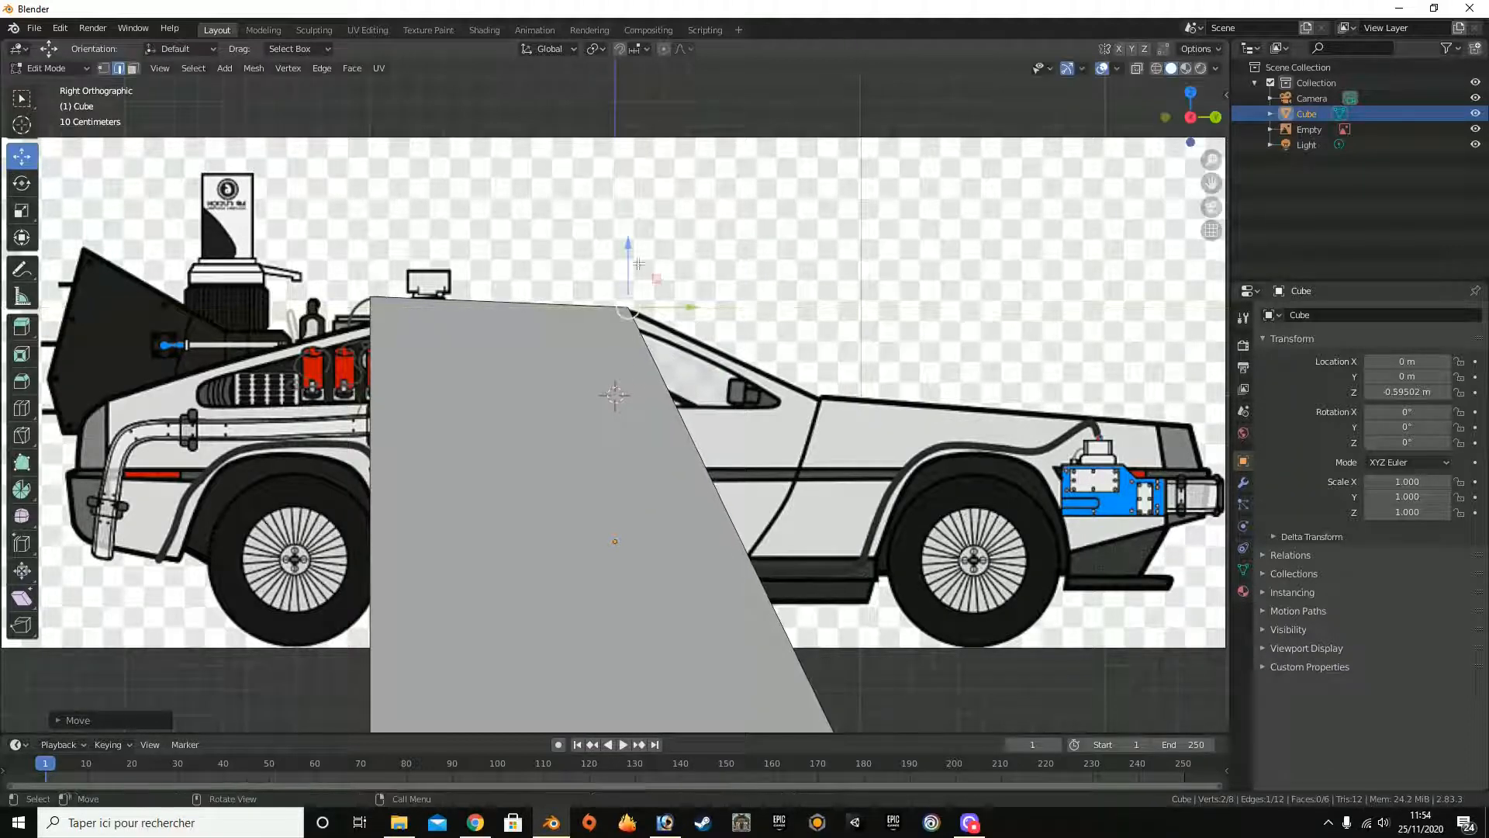
pyautogui.moveTo(630, 258); pyautogui.dragTo(630, 262)
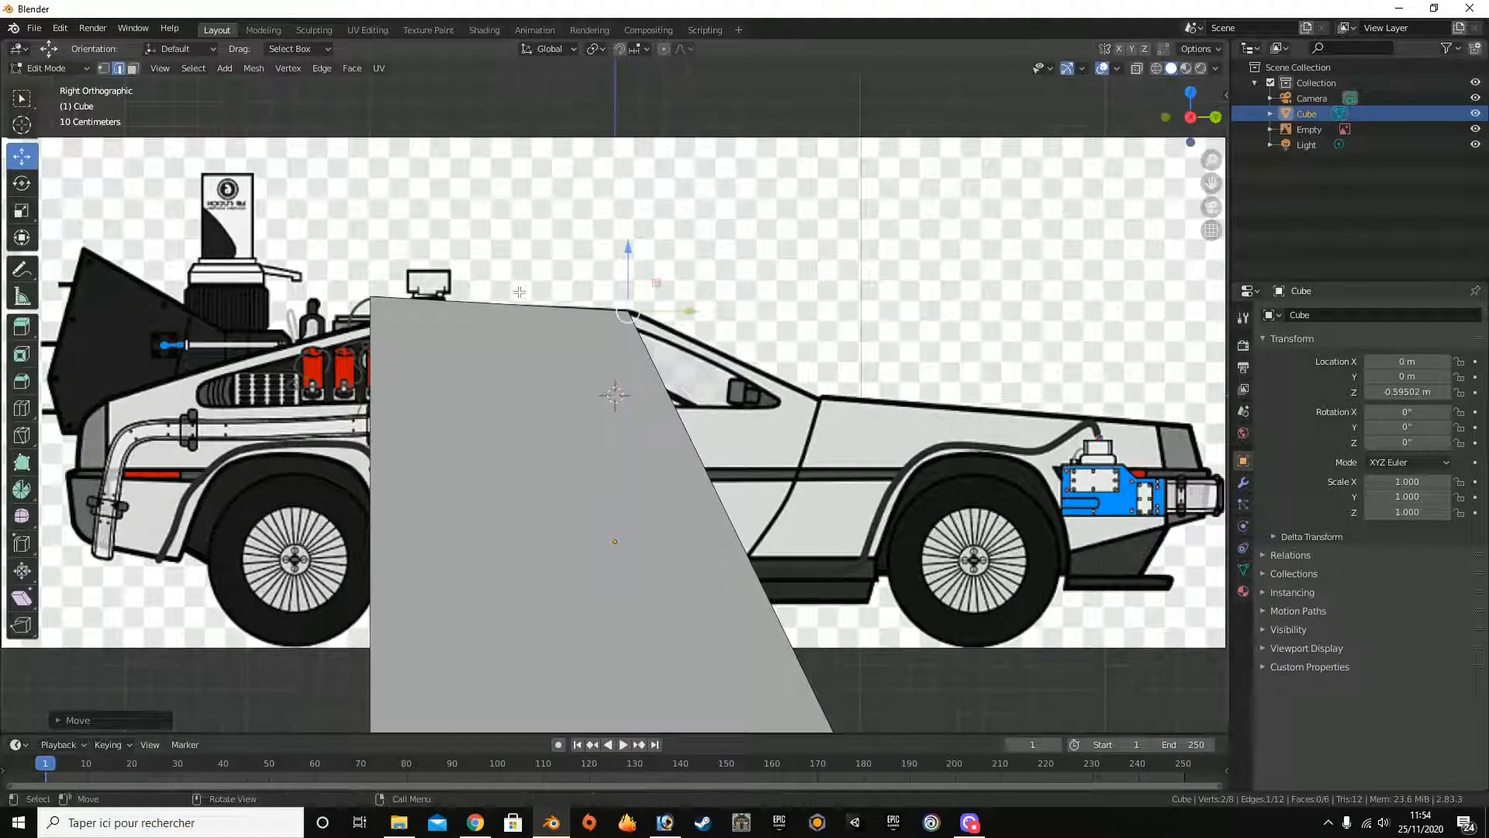
# Step: Shift the whole cube forward to Y 0.234 m and scale it to 0.964 along Z
pyautogui.press('Tab')
pyautogui.moveTo(669, 551); pyautogui.dragTo(723, 590)
pyautogui.press('s')
pyautogui.press('z')
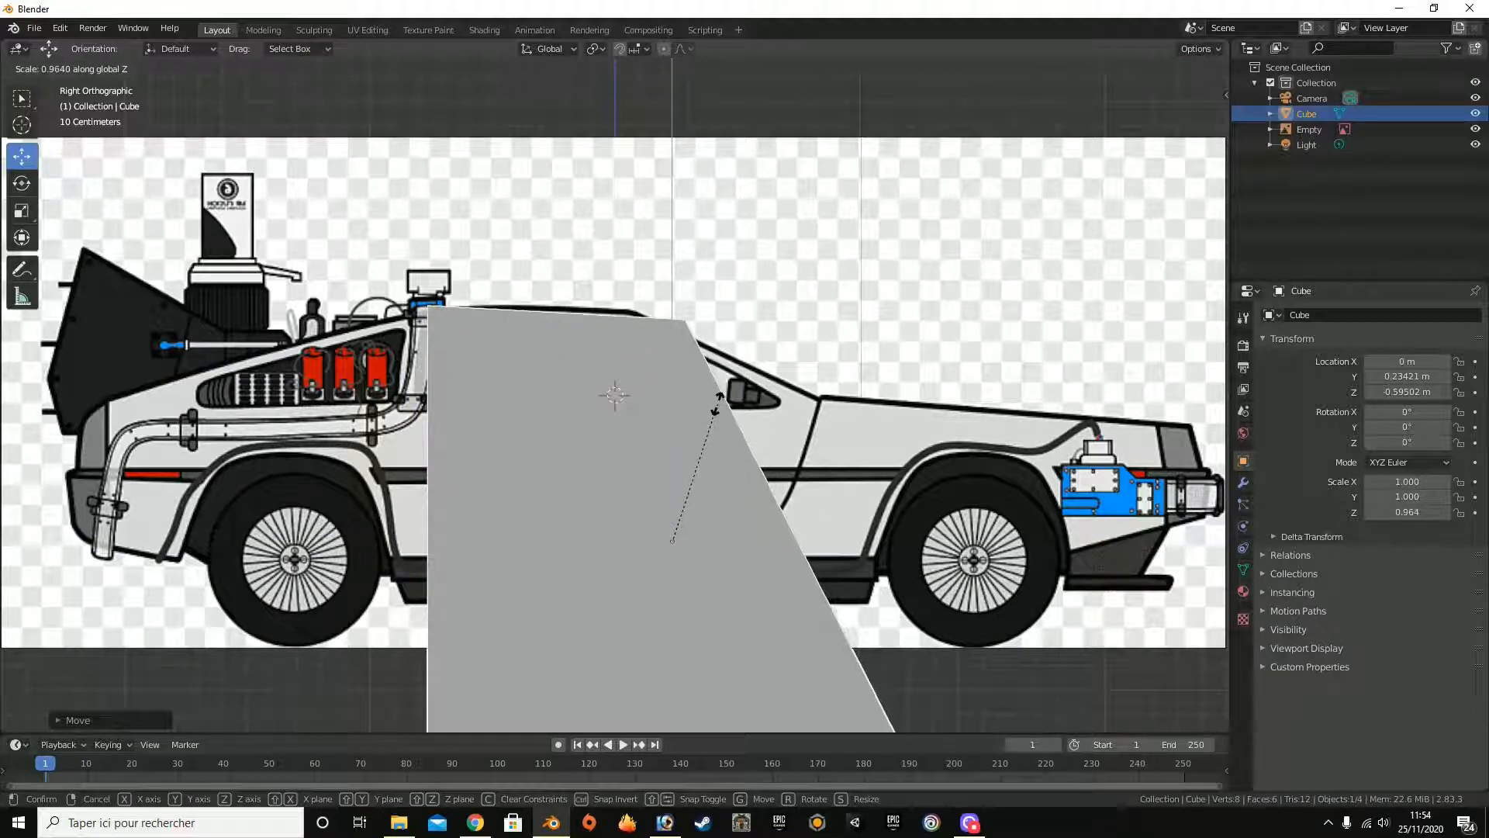
pyautogui.click(719, 410)
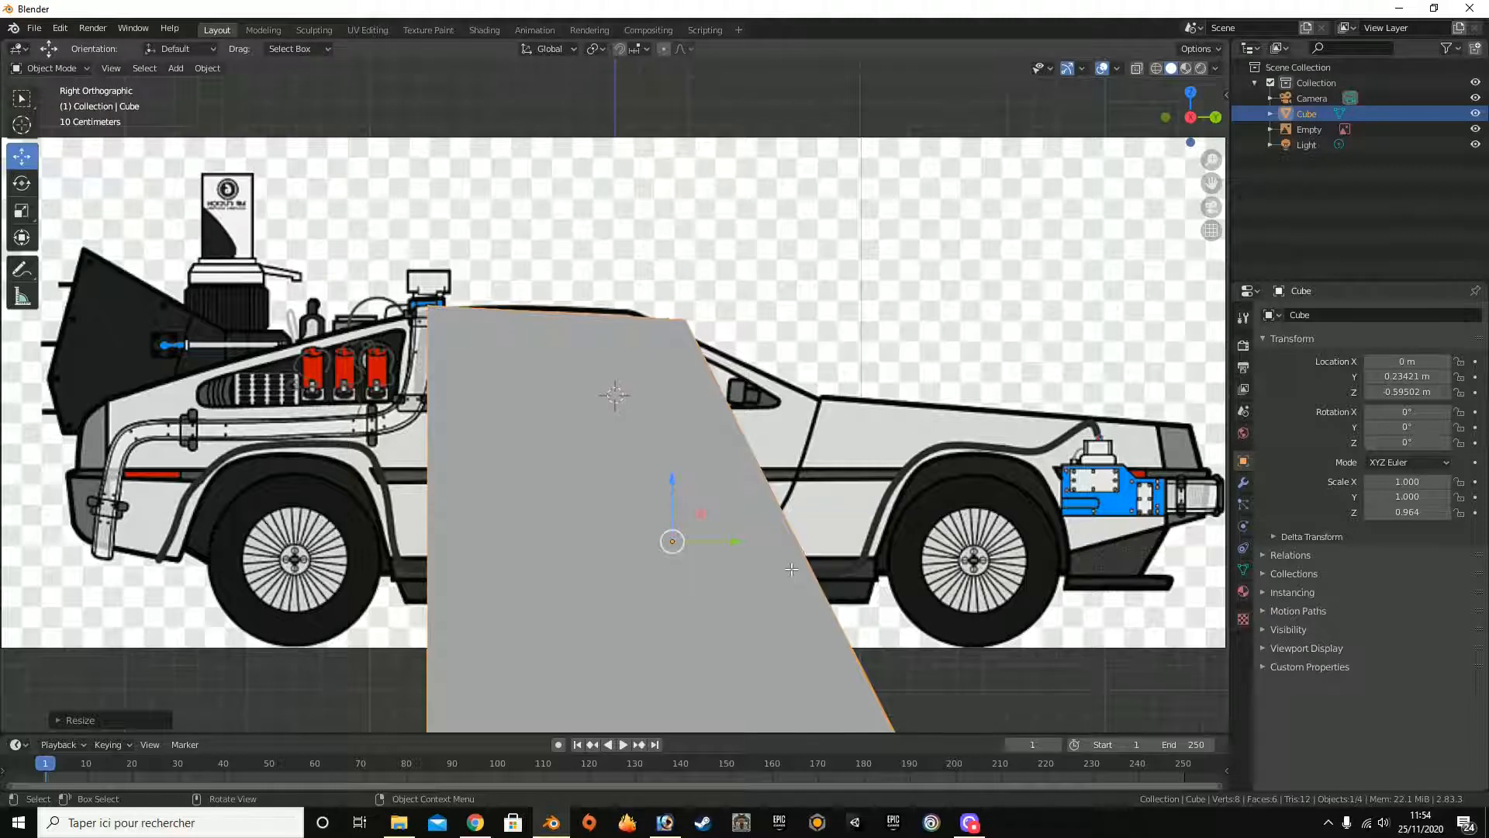
# Step: Move the cube's bottom face up to the car's sill line and back between the two wheels
pyautogui.press('Tab')
pyautogui.moveTo(1190, 117); pyautogui.dragTo(1016, 158)
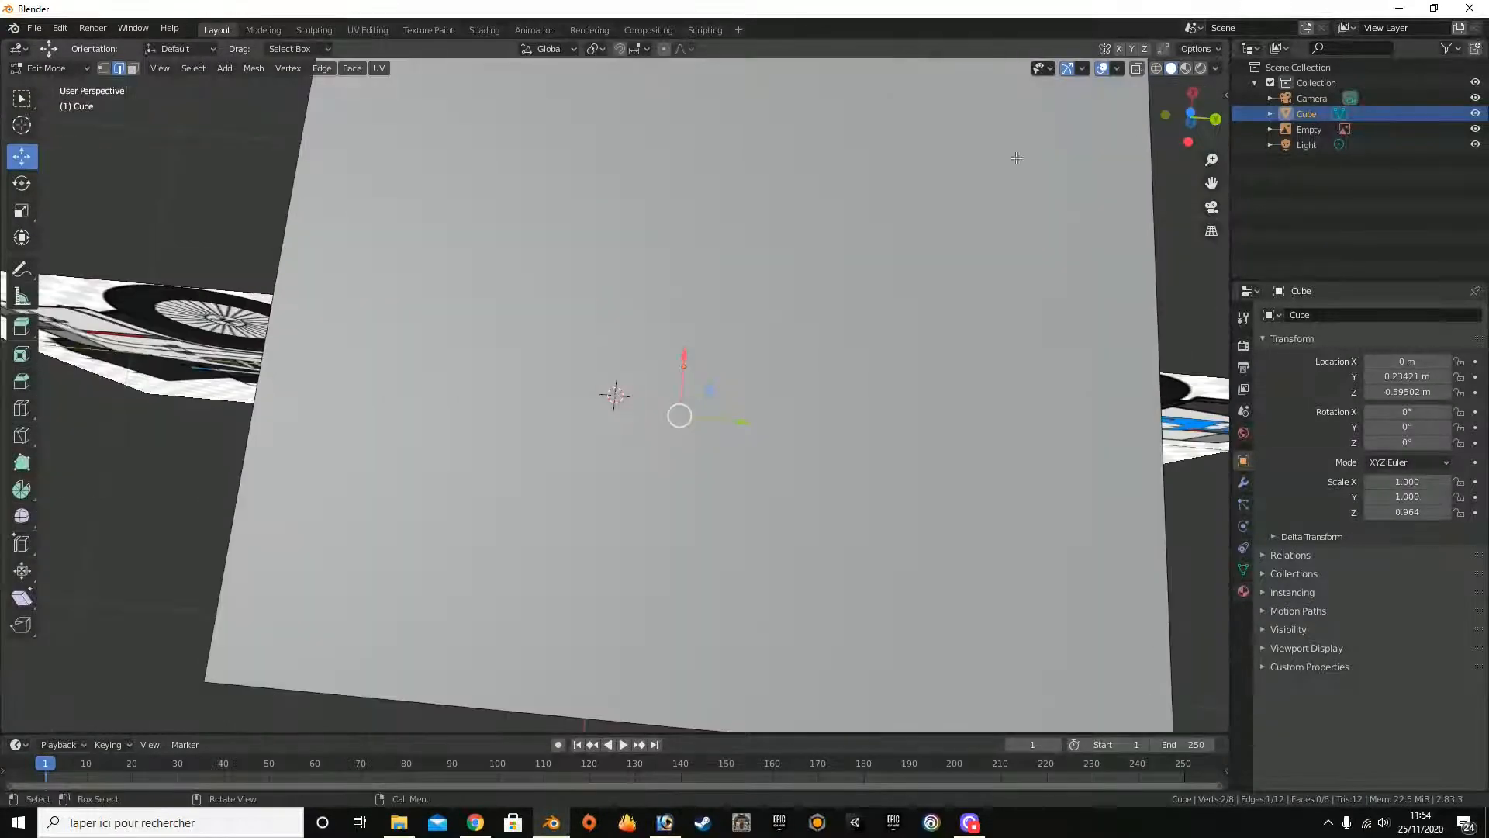
pyautogui.click(132, 69)
pyautogui.click(415, 280)
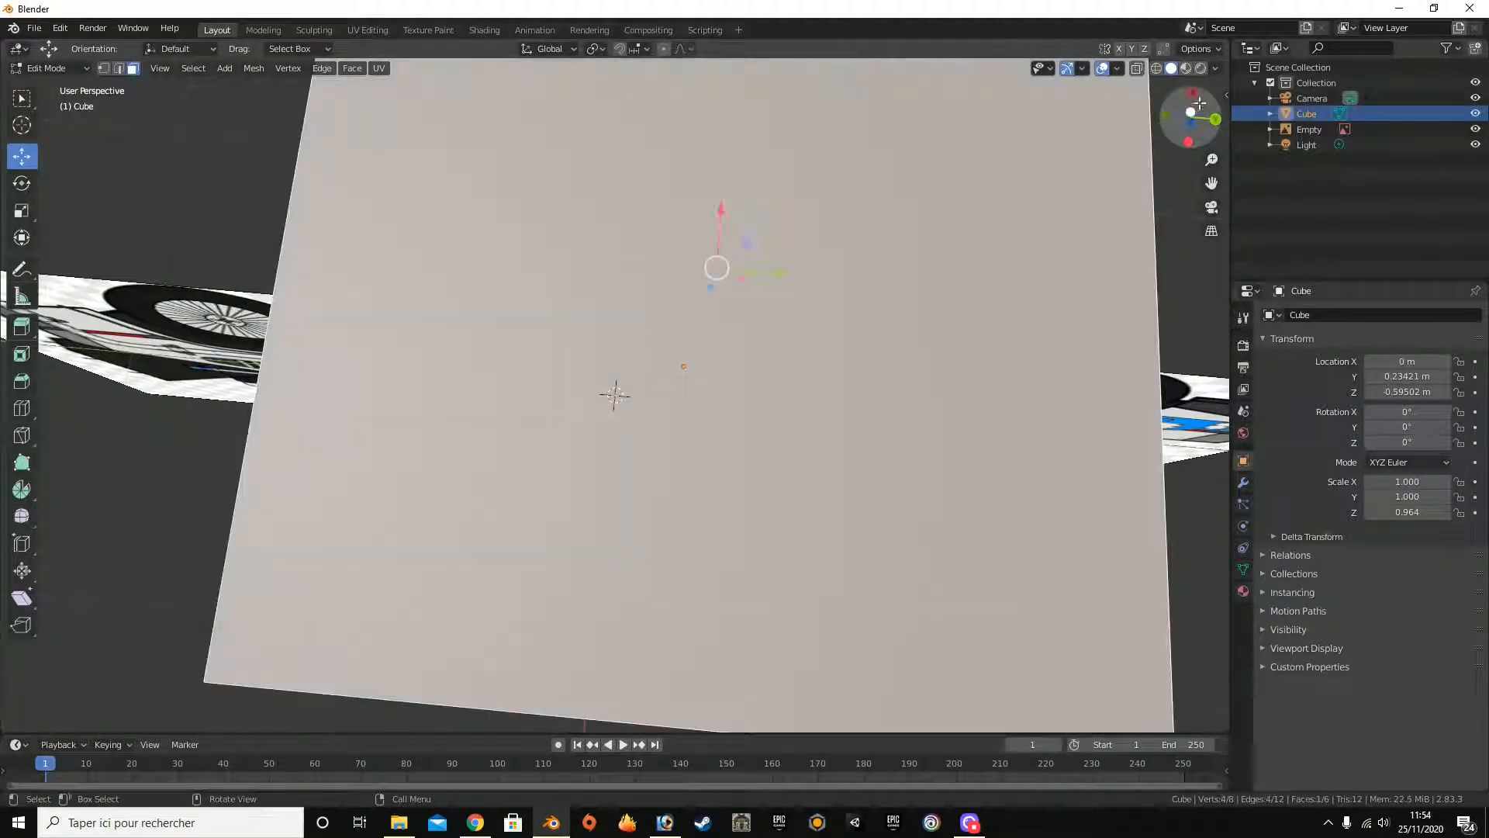
pyautogui.moveTo(1191, 116); pyautogui.dragTo(1189, 92)
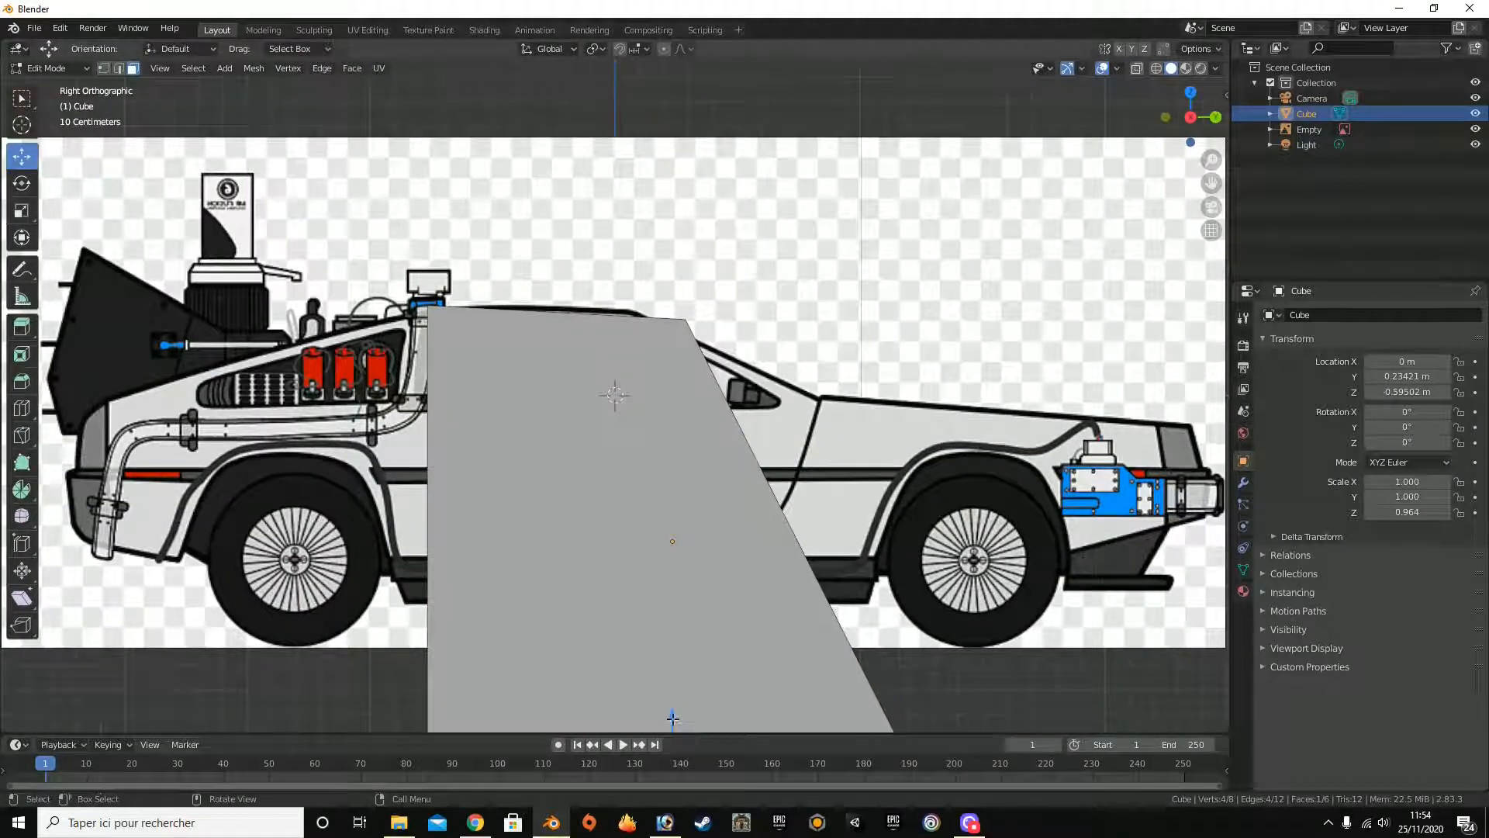
pyautogui.moveTo(674, 718); pyautogui.dragTo(728, 511)
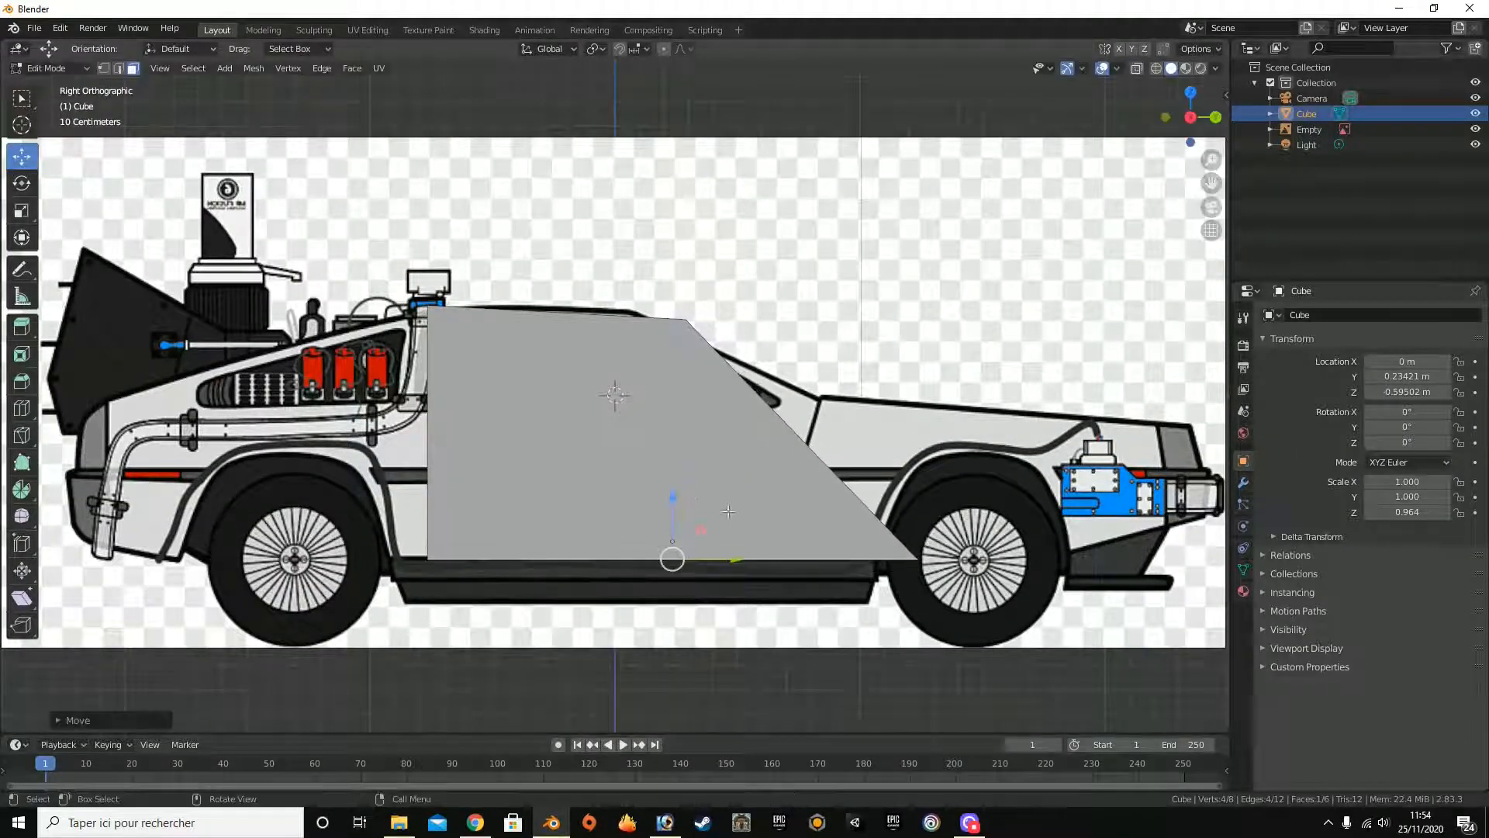
pyautogui.moveTo(747, 561); pyautogui.dragTo(626, 497)
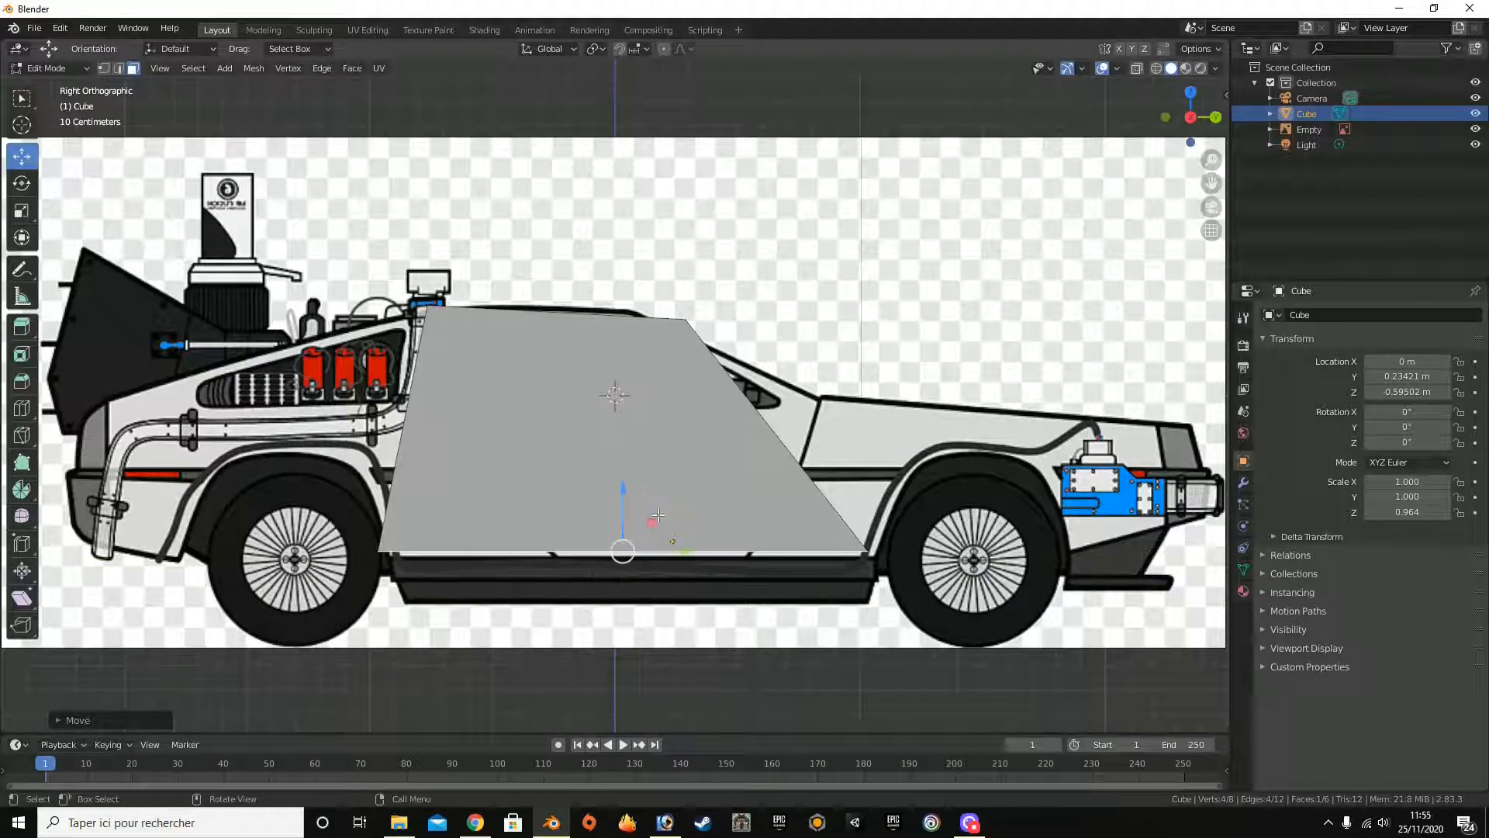
pyautogui.press('s')
pyautogui.press('x')
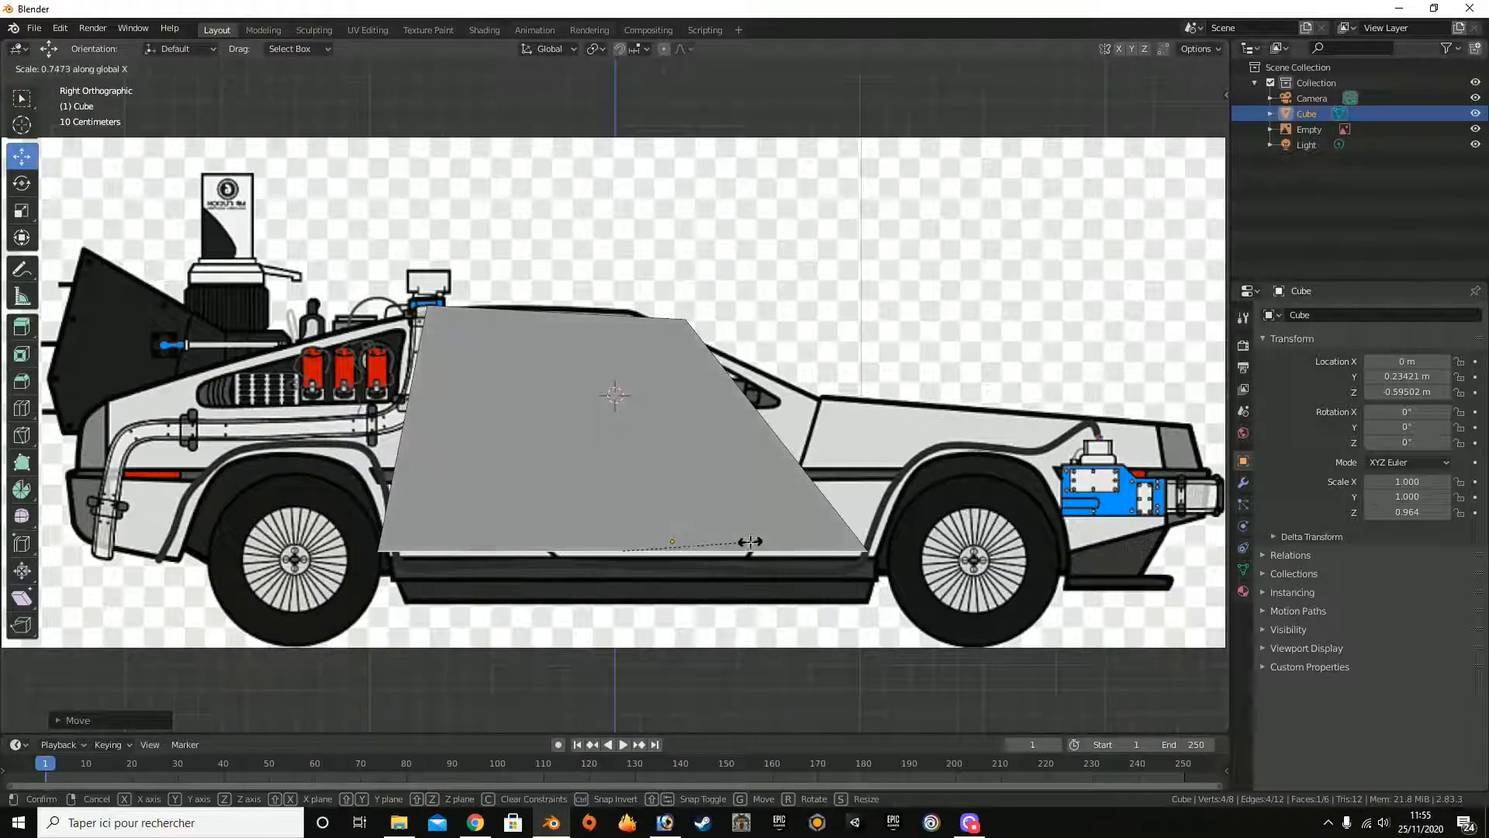
pyautogui.rightClick(749, 541)
# Step: Scale the bottom face down along Y to fit between the wheel arches and lower it slightly onto the sill line
pyautogui.press('s')
pyautogui.press('y')
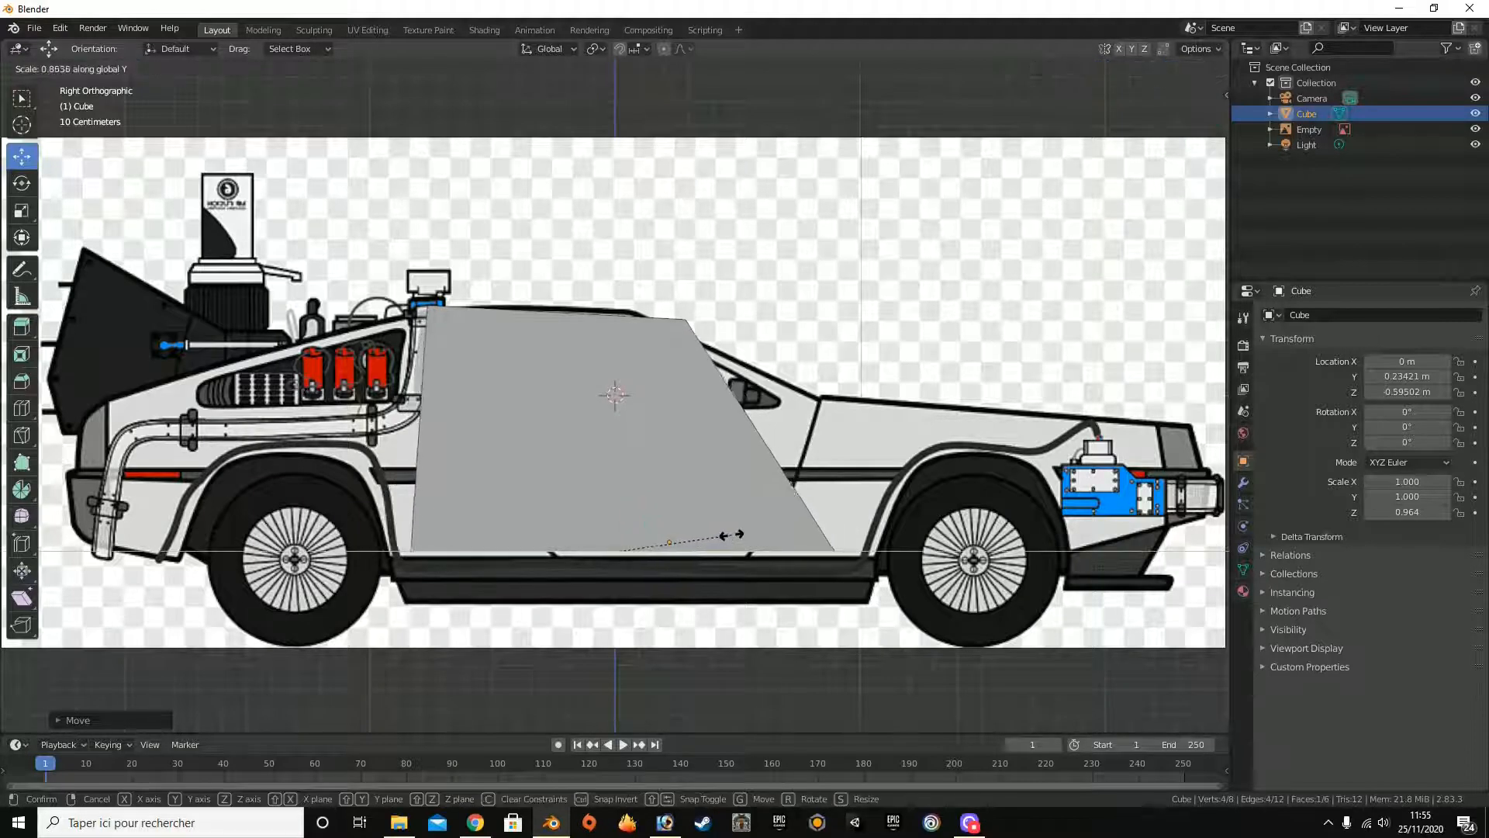
pyautogui.click(732, 534)
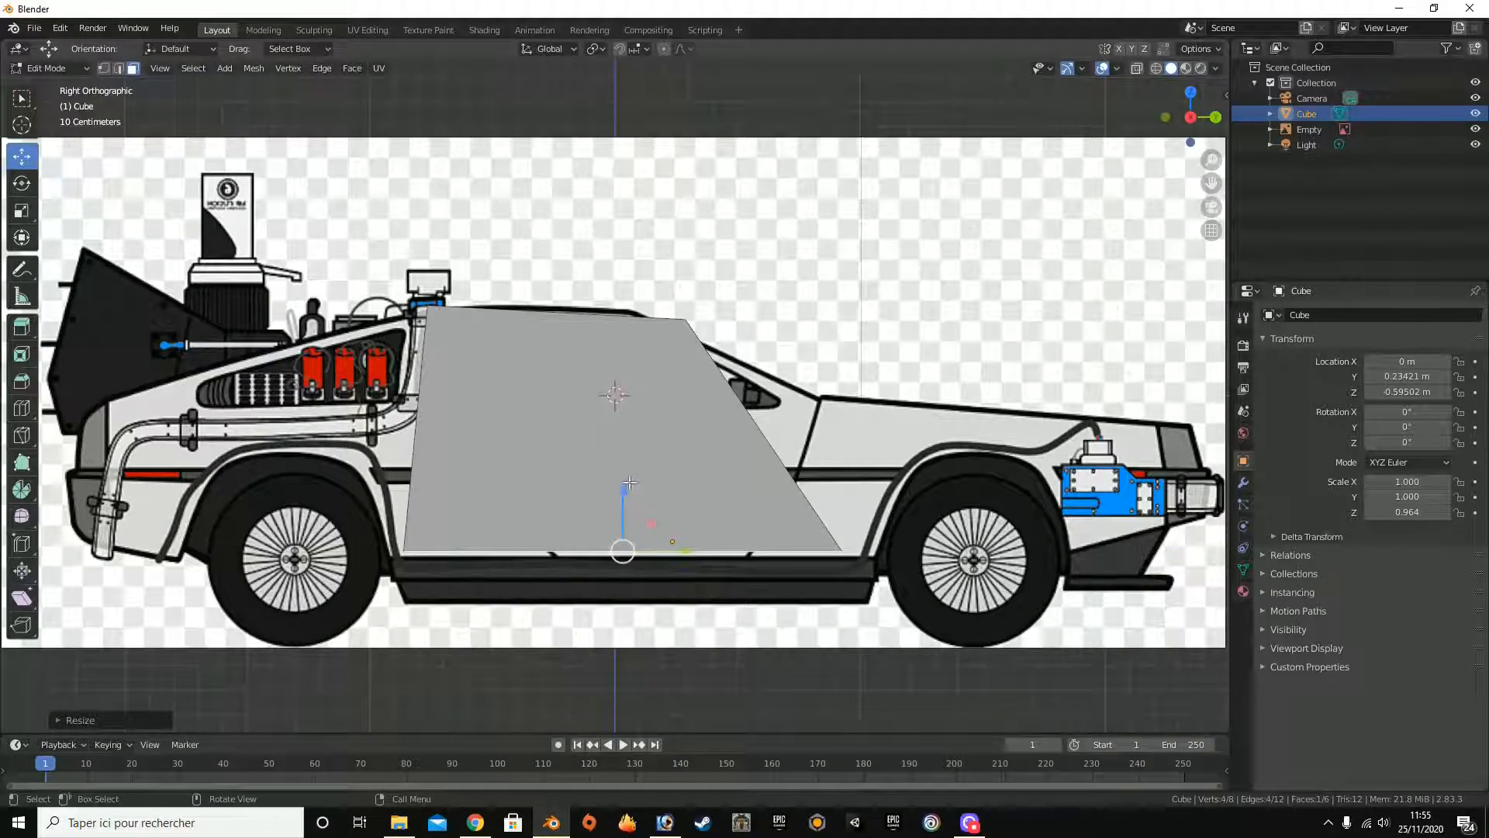
pyautogui.moveTo(629, 482); pyautogui.dragTo(617, 494)
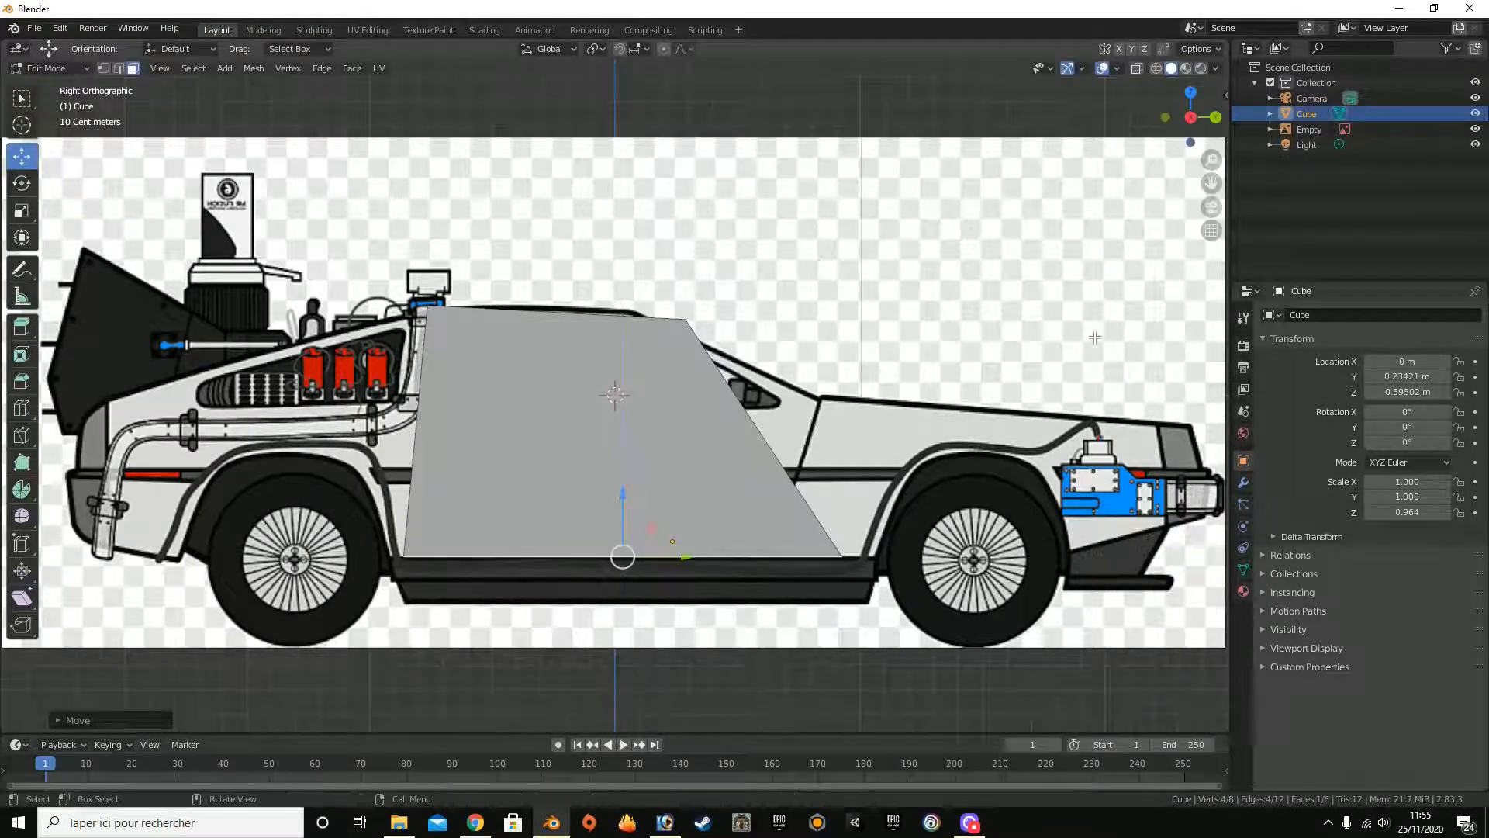
# Step: Subdivide all faces of the body block once
pyautogui.moveTo(1182, 110); pyautogui.dragTo(1098, 142)
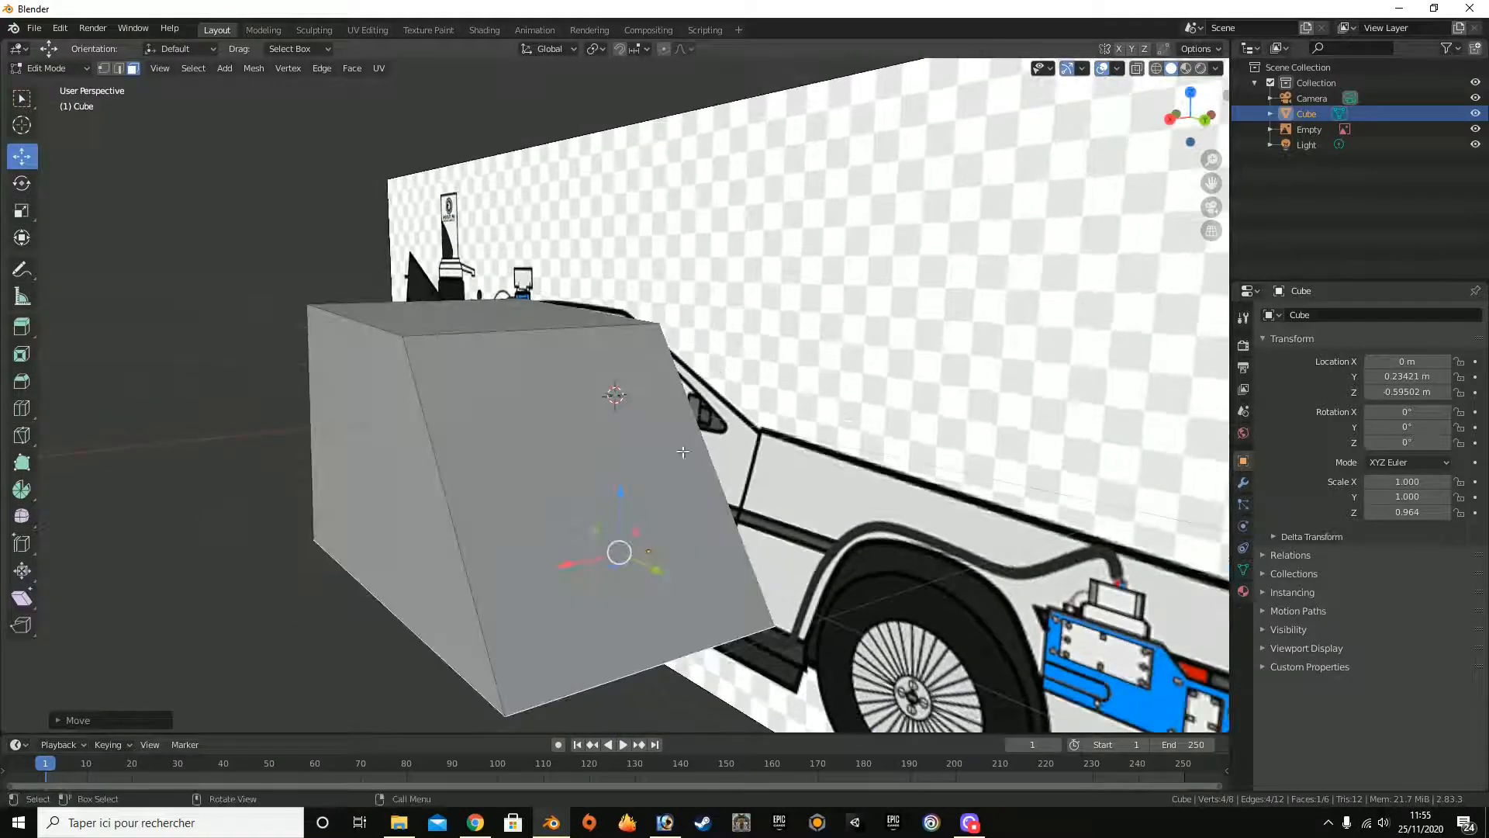
pyautogui.click(661, 468)
pyautogui.press('a')
pyautogui.rightClick(660, 467)
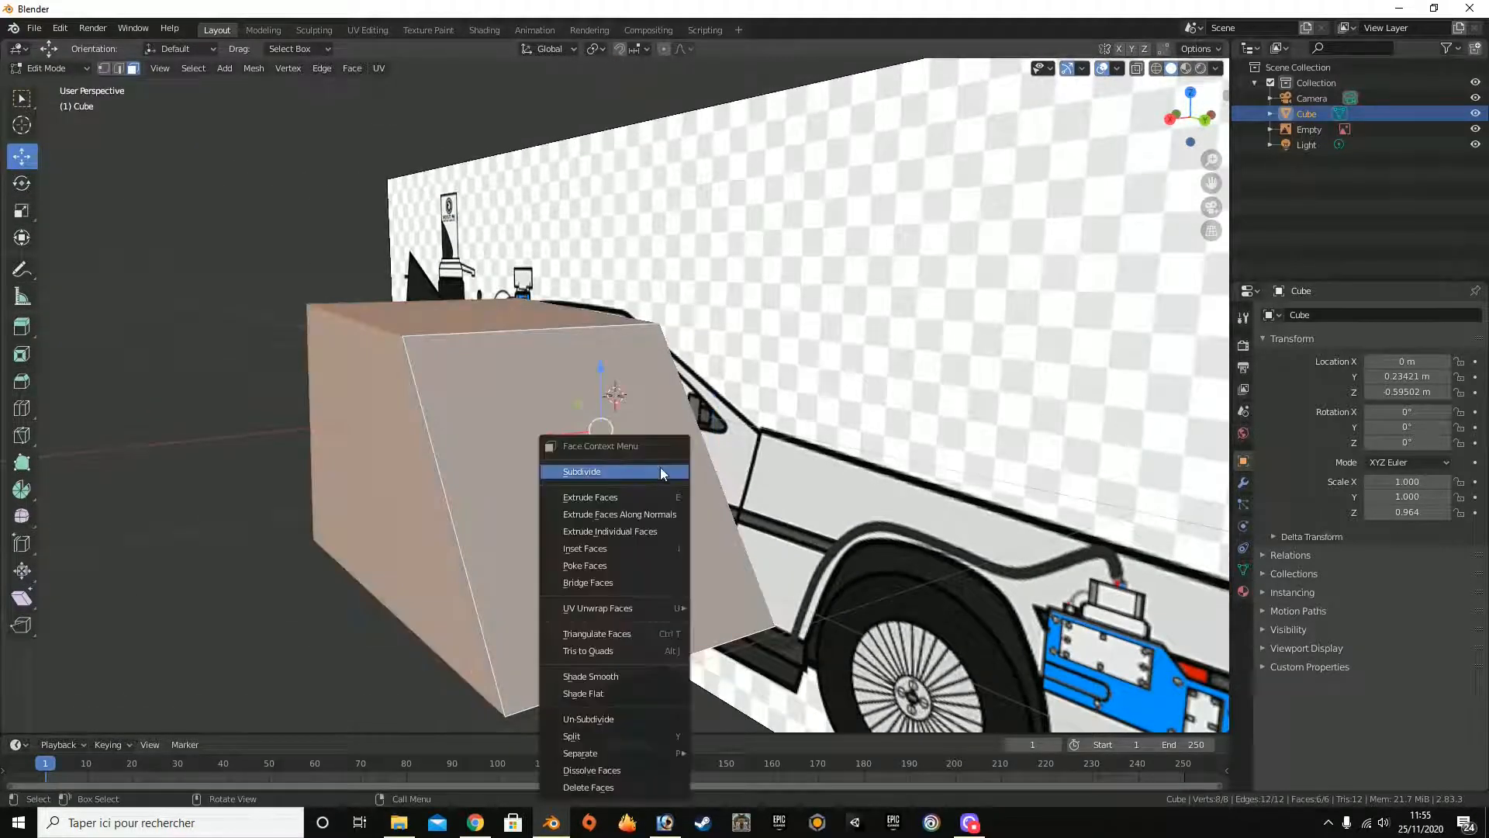
pyautogui.click(660, 468)
pyautogui.click(660, 471)
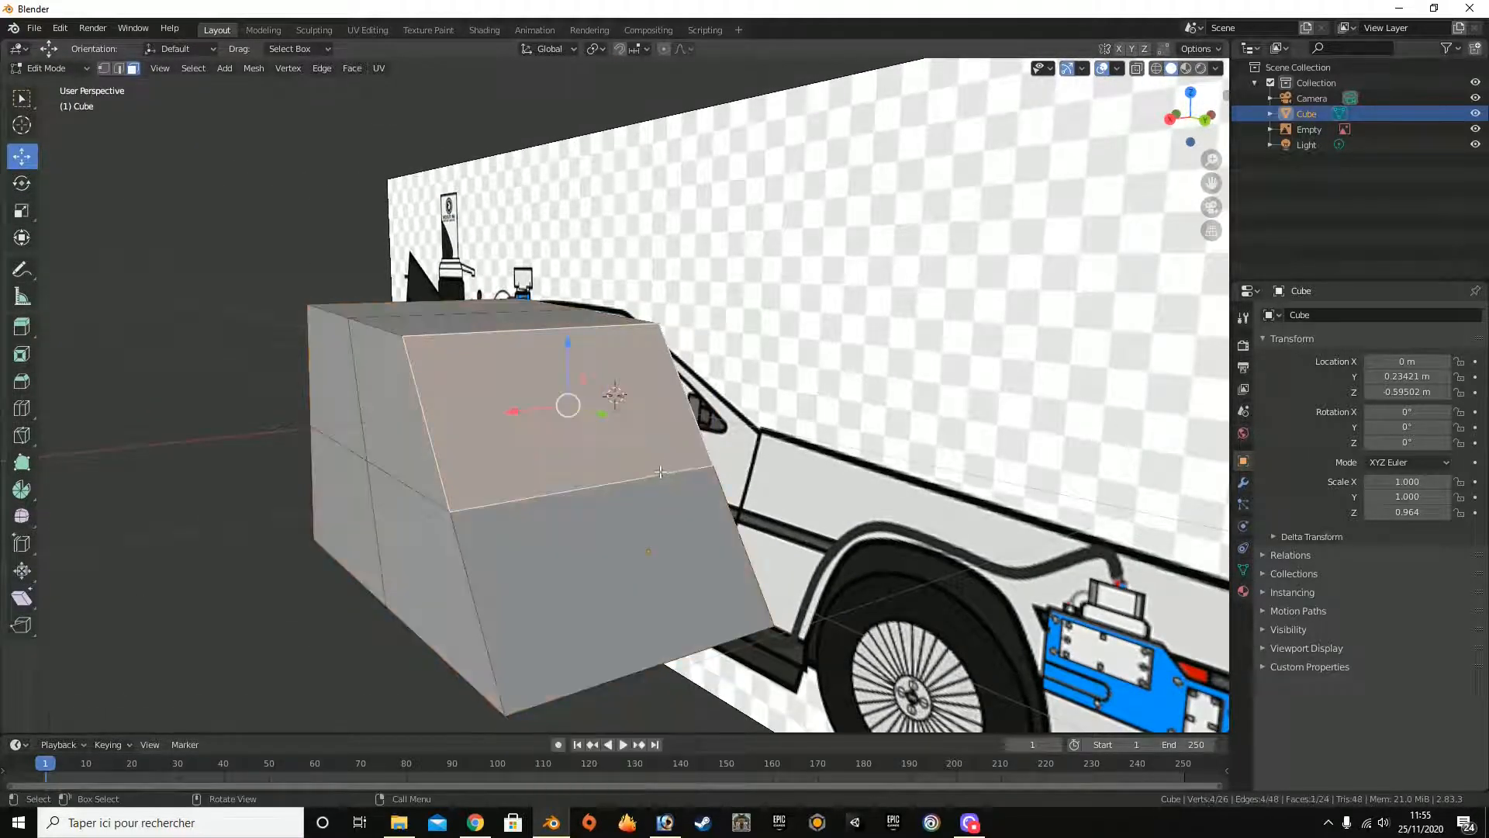
# Step: Move the middle edge on the near half of the front side forward and up to the base of the windshield
pyautogui.click(120, 69)
pyautogui.click(579, 475)
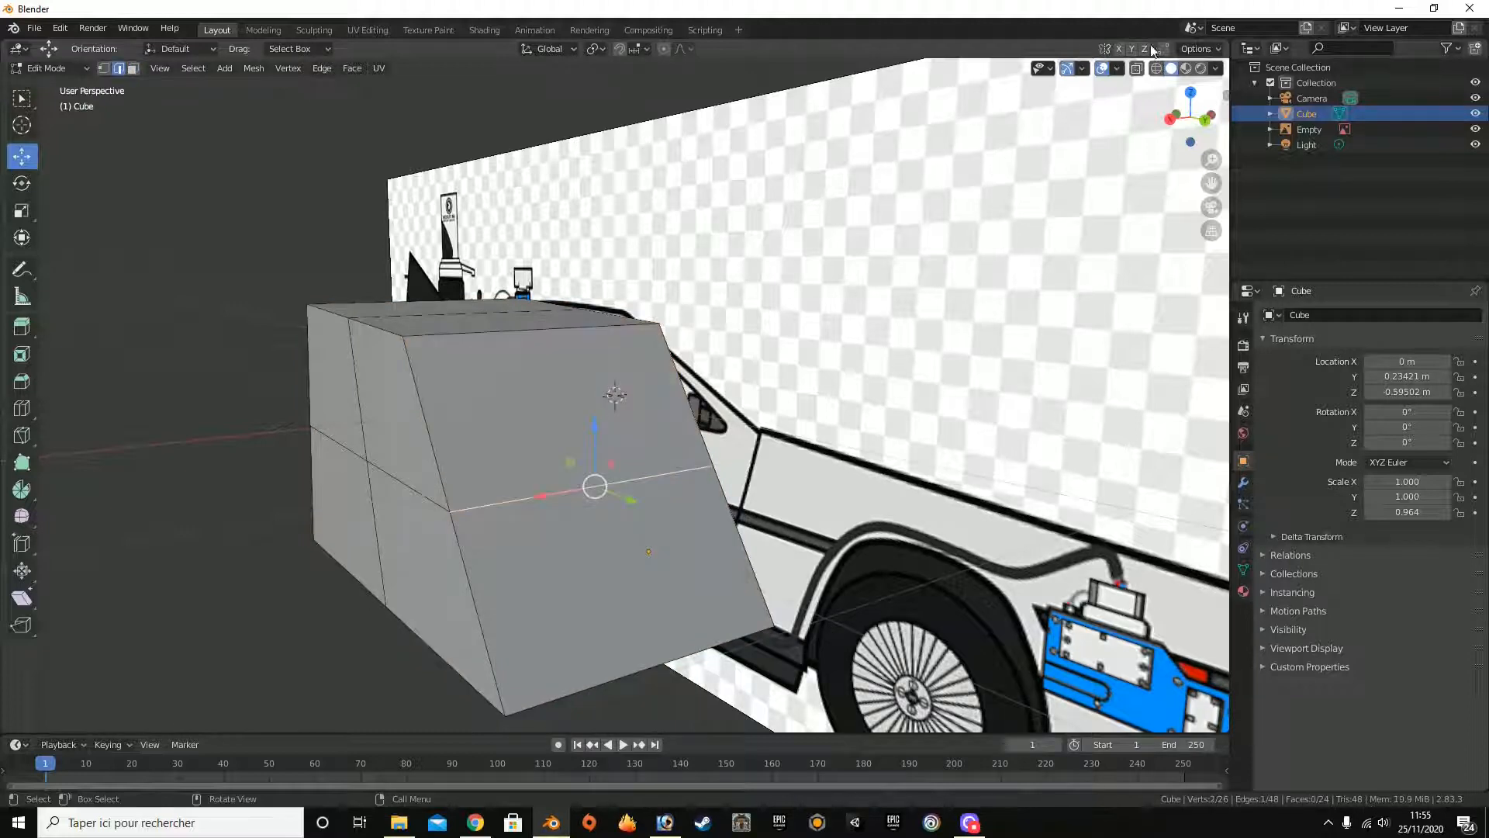
pyautogui.click(1207, 120)
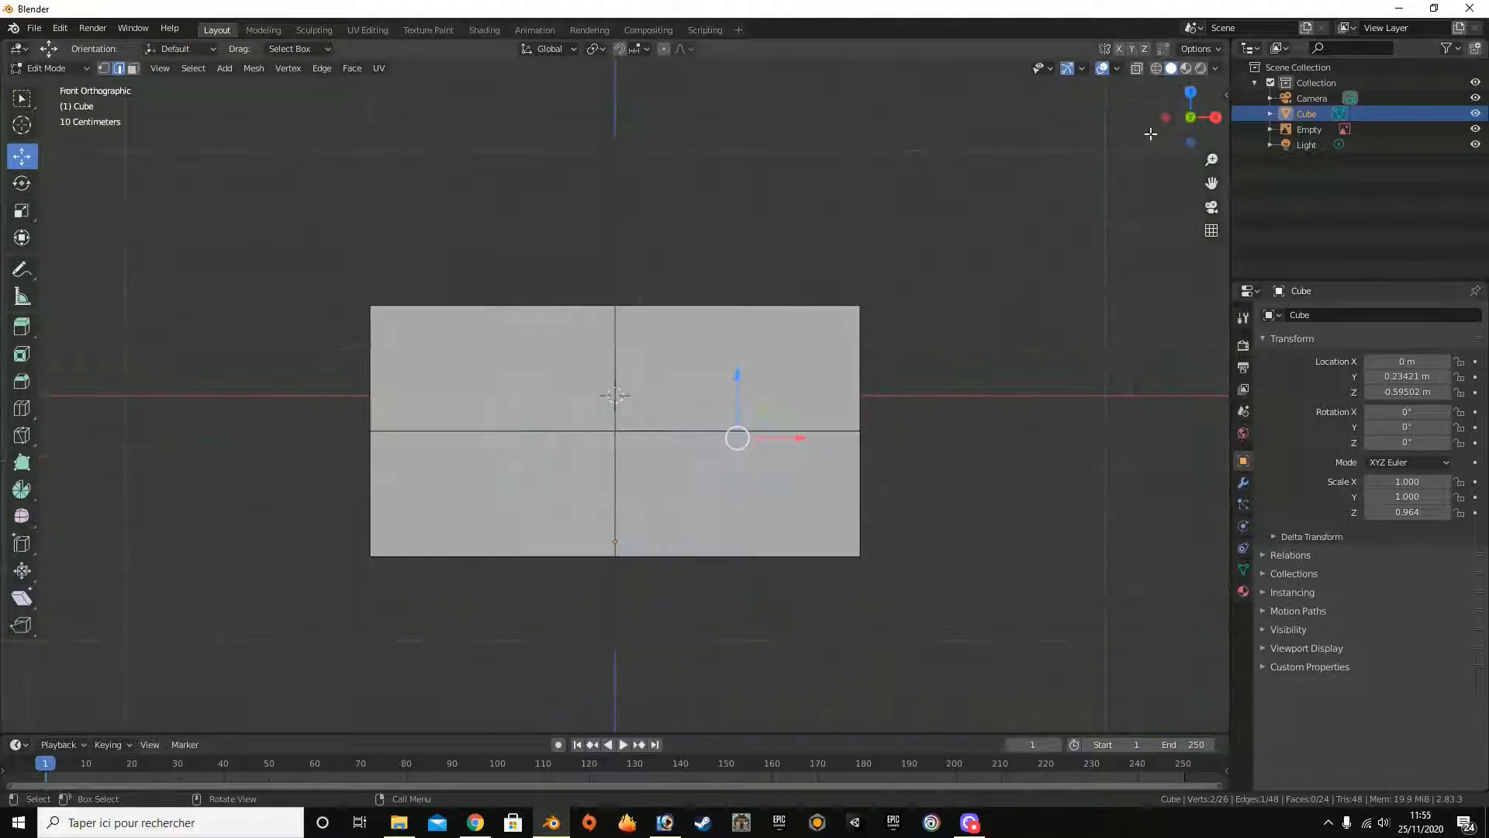
pyautogui.click(1212, 117)
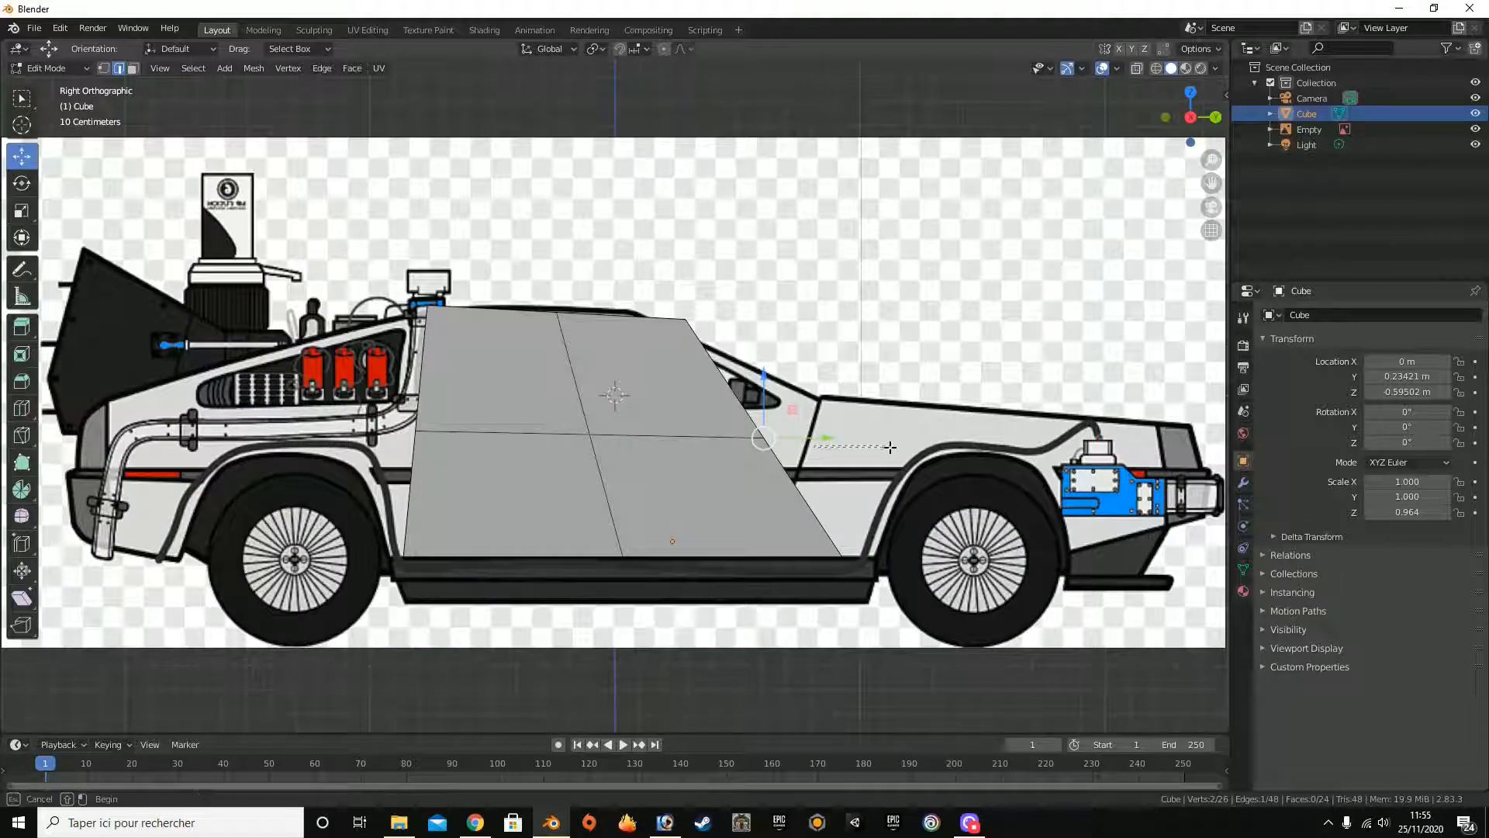
pyautogui.moveTo(818, 439); pyautogui.dragTo(841, 366)
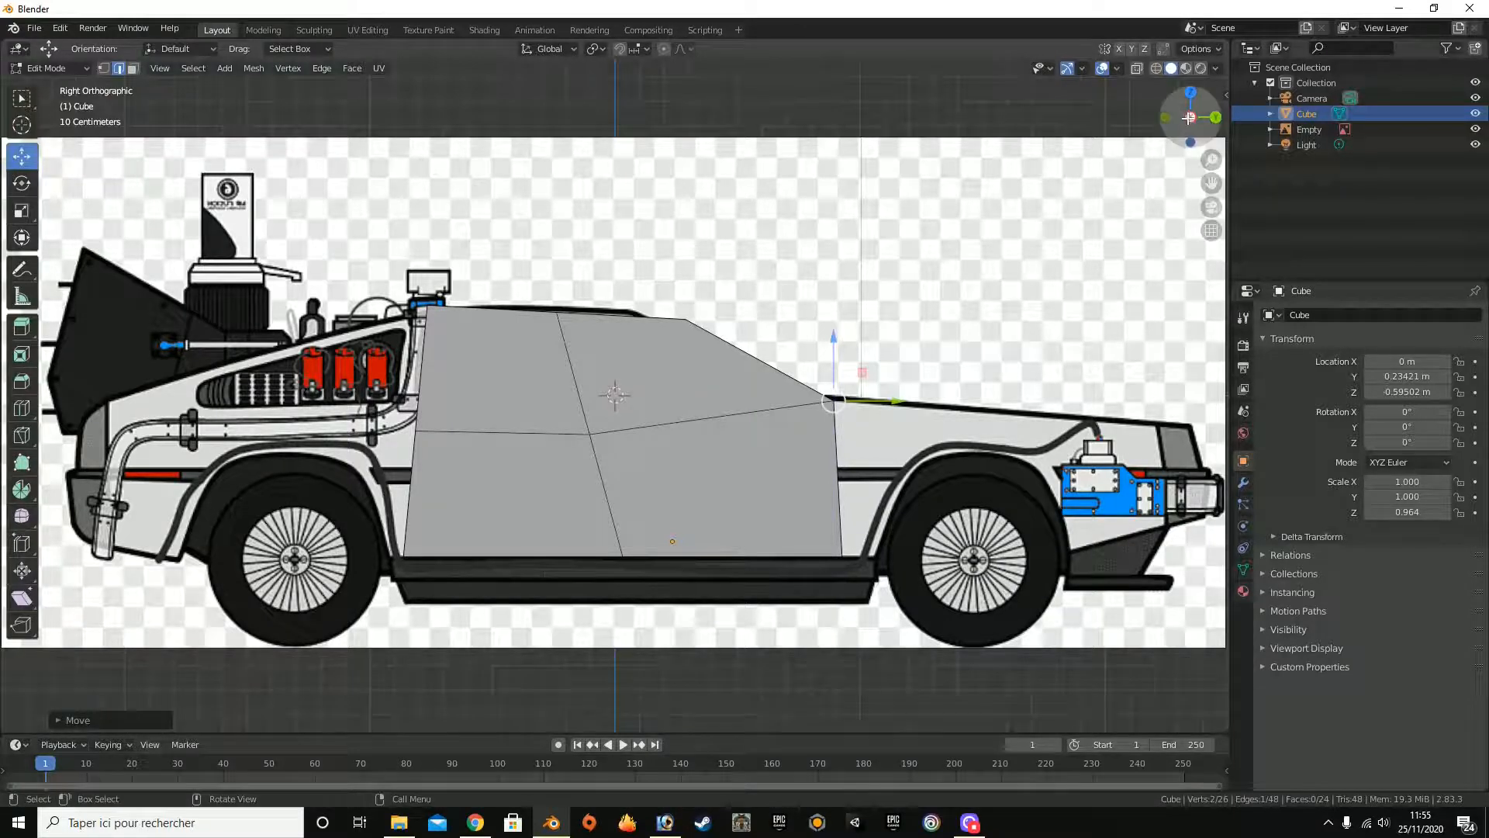
# Step: Move the roof's middle cross edge forward to the bend above the windshield and align its height with the reference roofline
pyautogui.moveTo(1188, 119); pyautogui.dragTo(1171, 204)
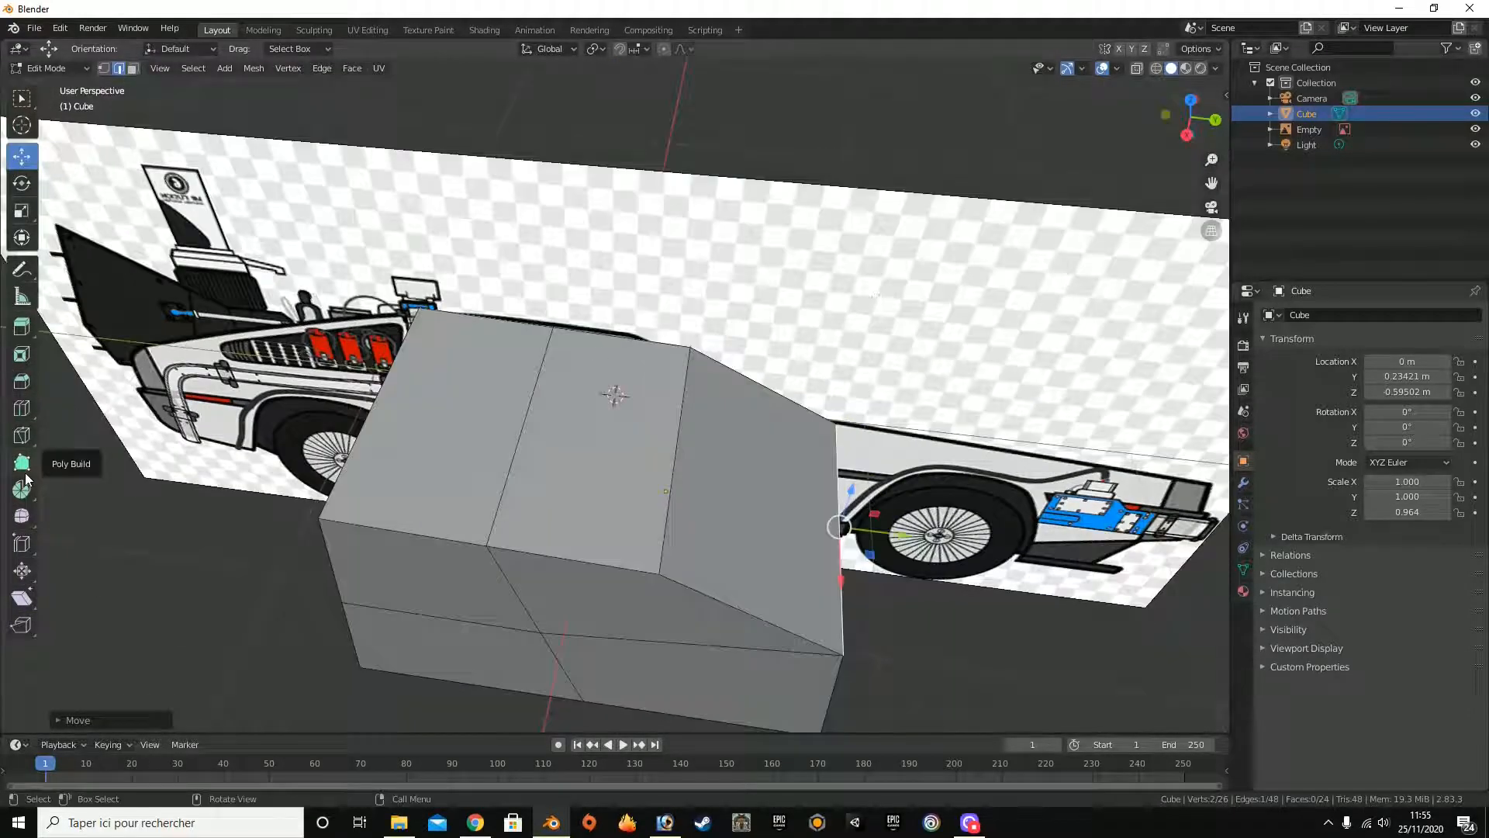
pyautogui.click(517, 441)
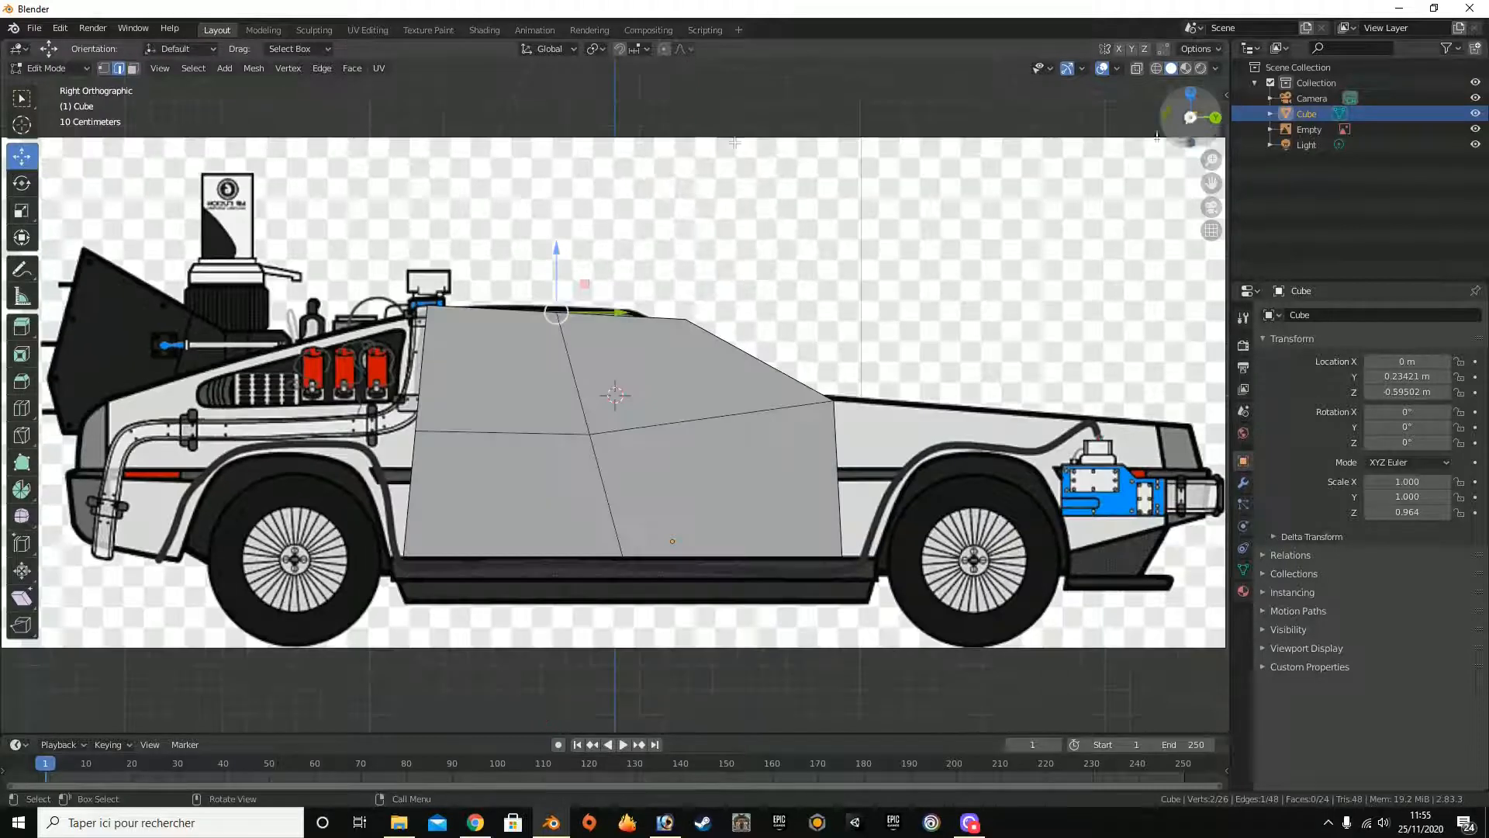
pyautogui.click(1187, 135)
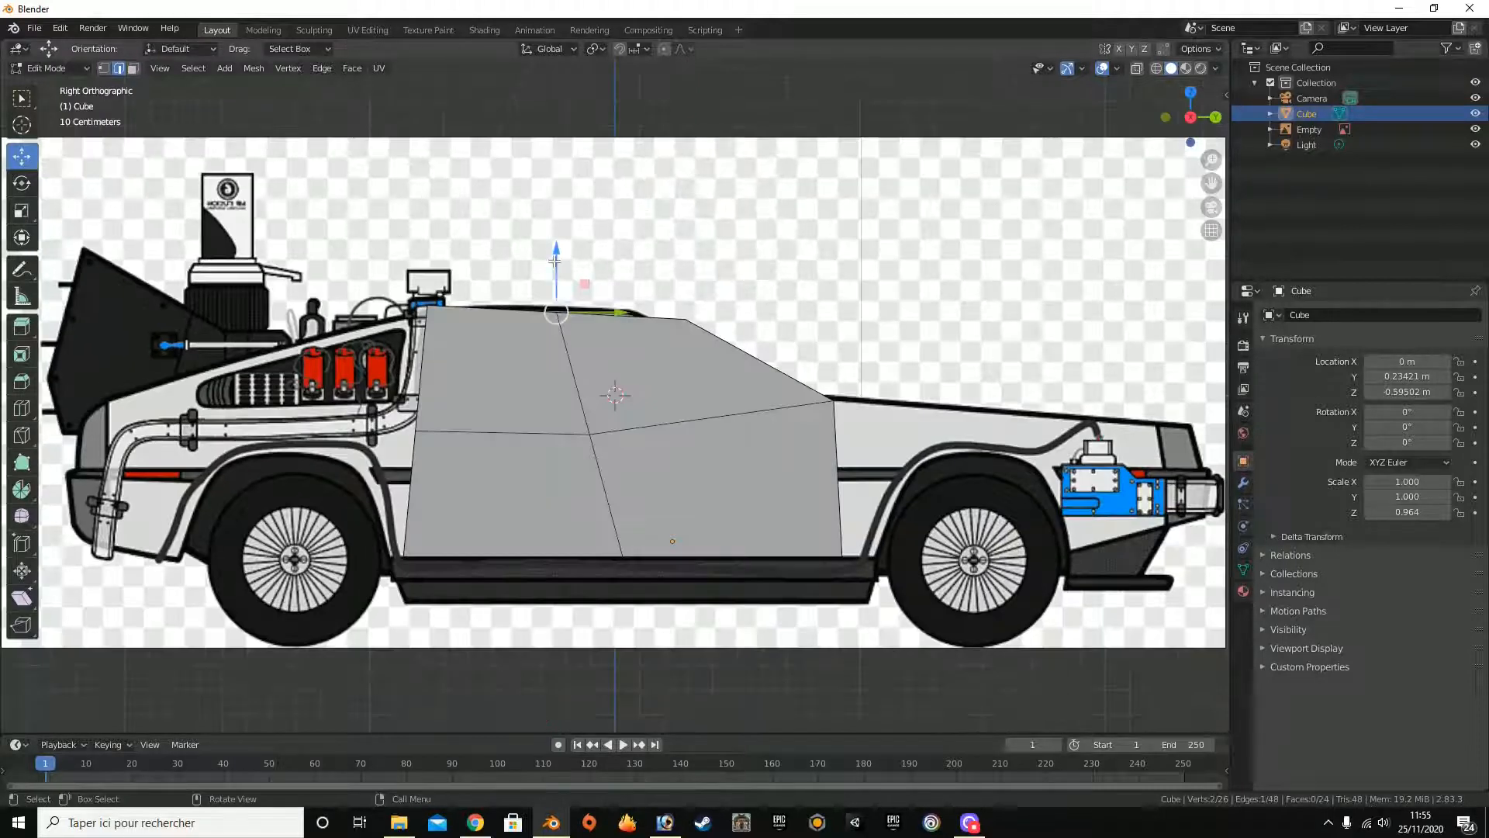
pyautogui.moveTo(555, 261)
pyautogui.mouseDown()
pyautogui.moveTo(559, 233)
pyautogui.moveTo(567, 252)
pyautogui.mouseUp()
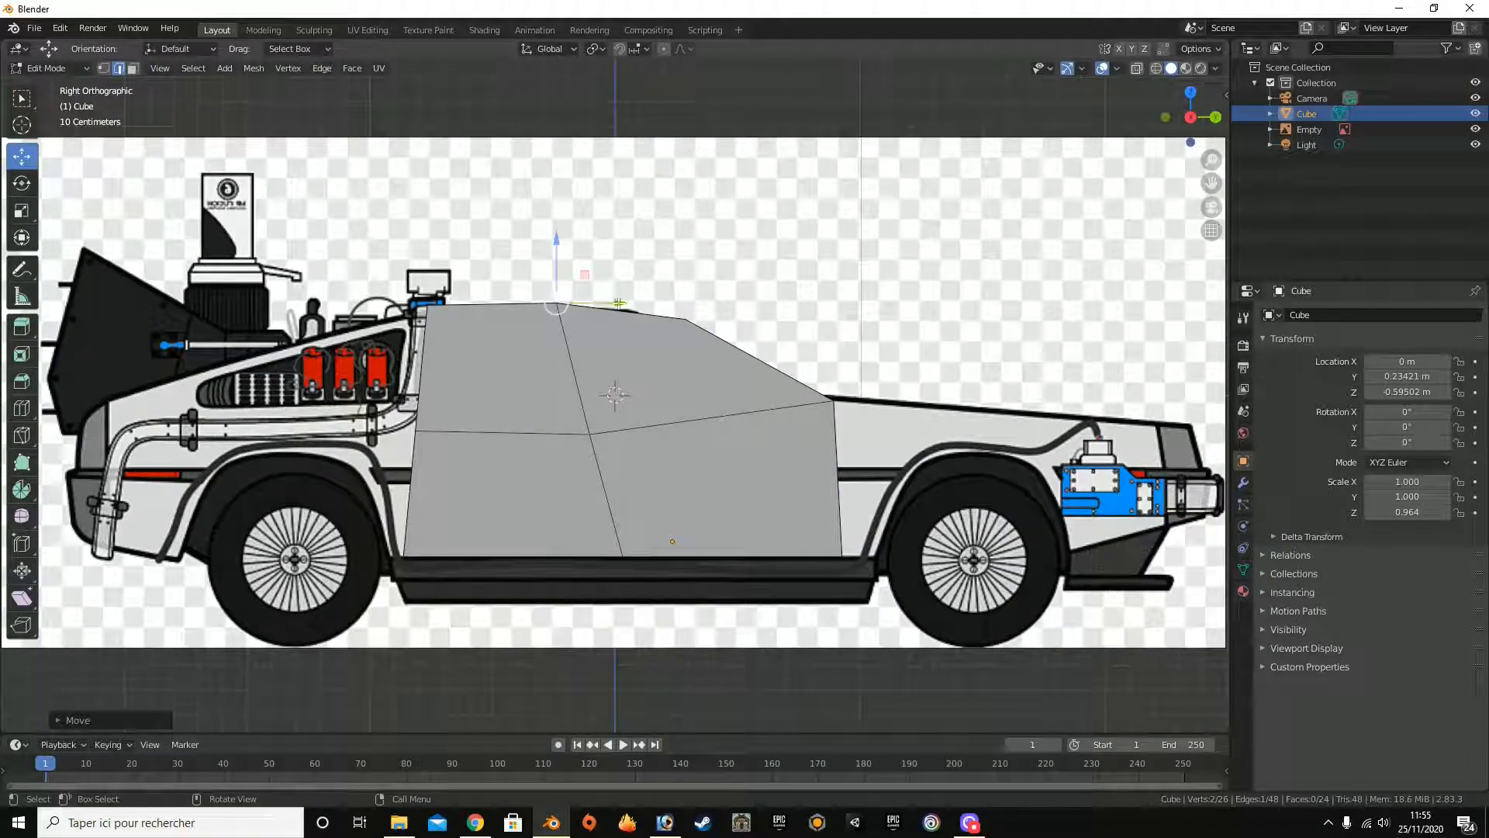
pyautogui.moveTo(618, 303); pyautogui.dragTo(683, 316)
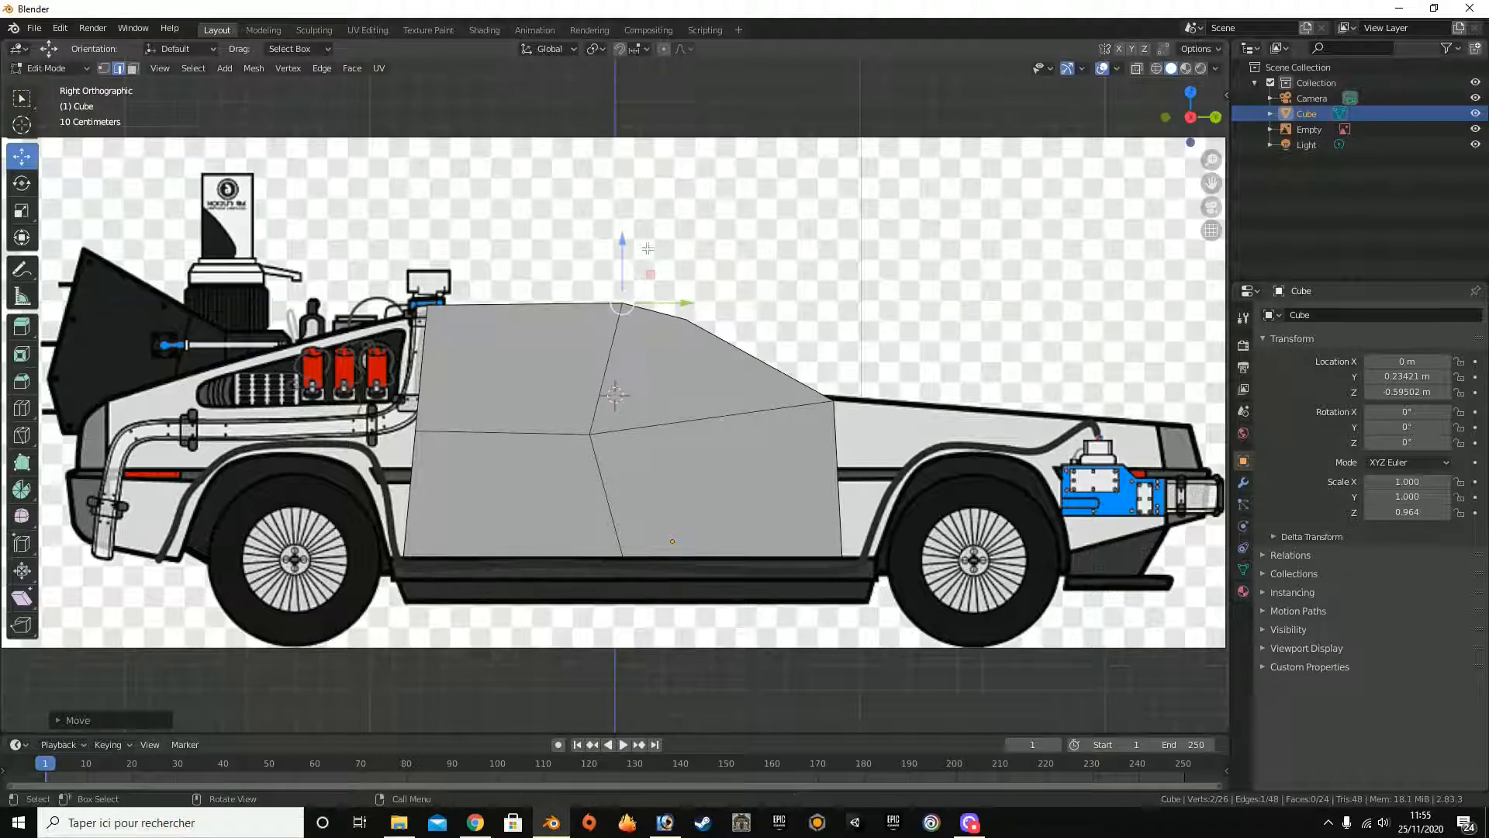
pyautogui.moveTo(628, 236); pyautogui.dragTo(629, 247)
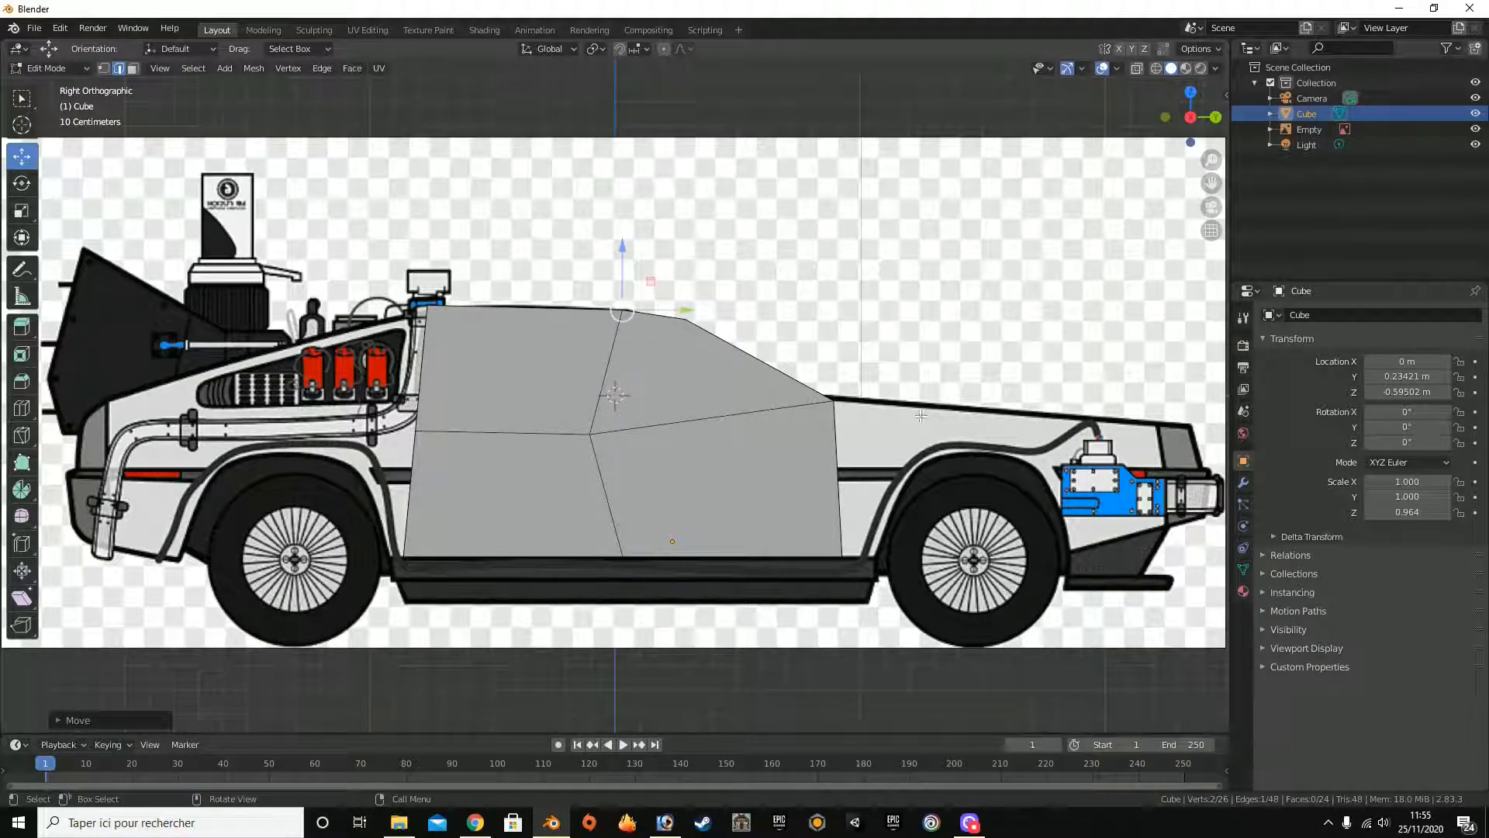
# Step: Extrude the body block's lower front face a short distance forward from the windshield base
pyautogui.moveTo(1192, 115); pyautogui.dragTo(1107, 123)
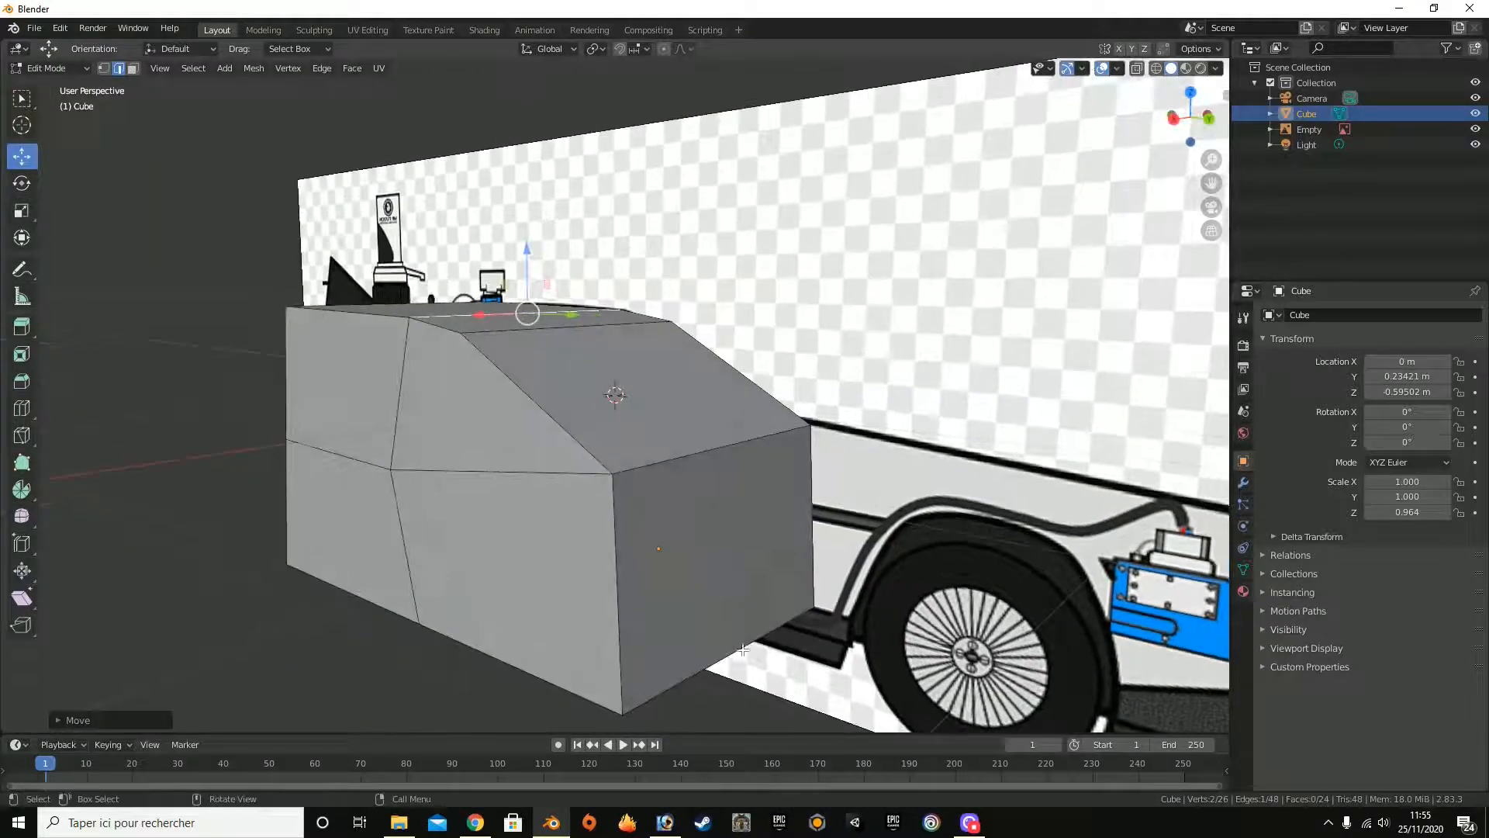
pyautogui.click(743, 650)
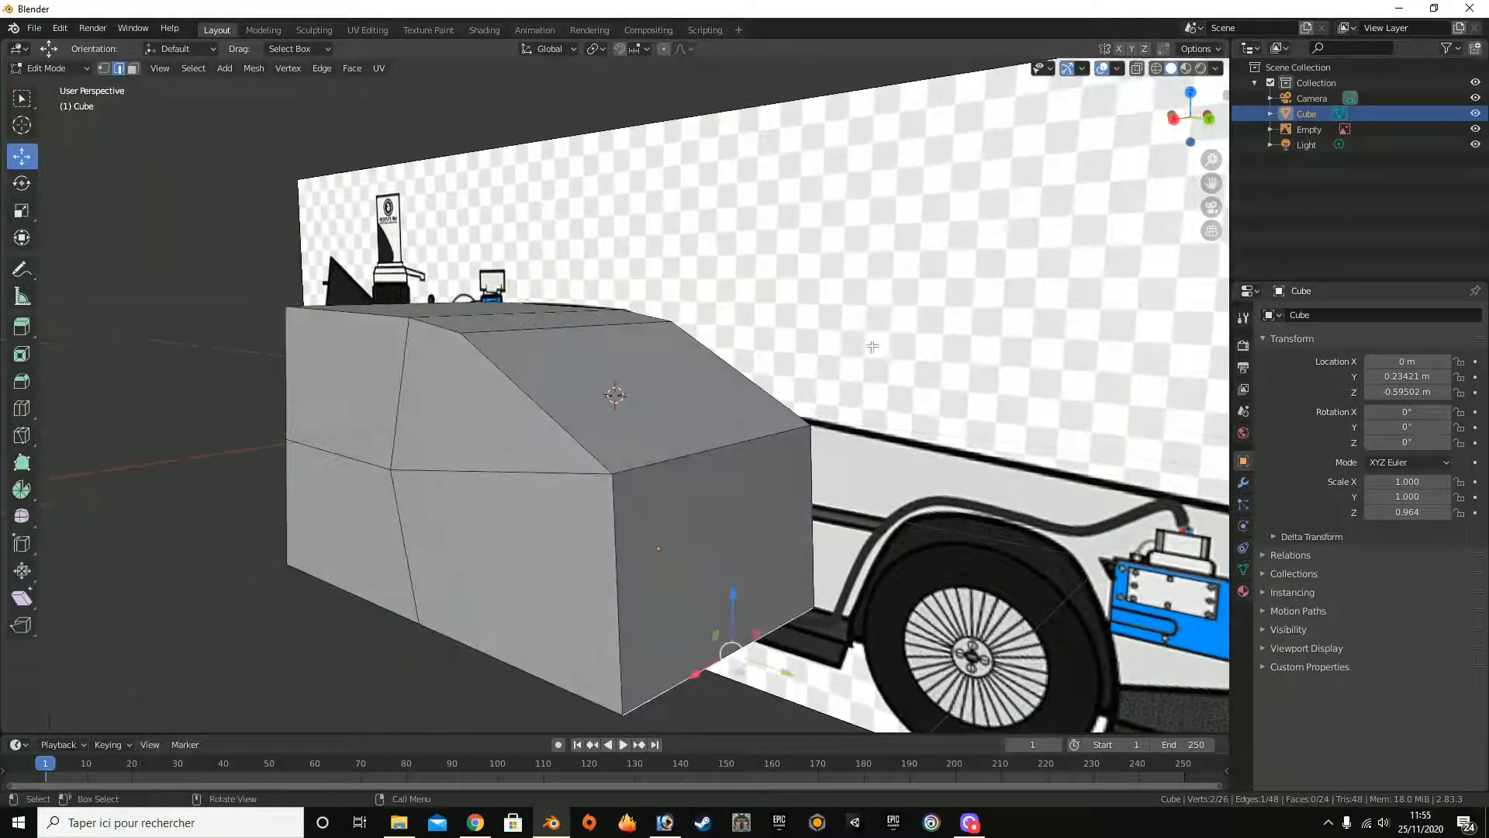
pyautogui.click(133, 69)
pyautogui.click(659, 518)
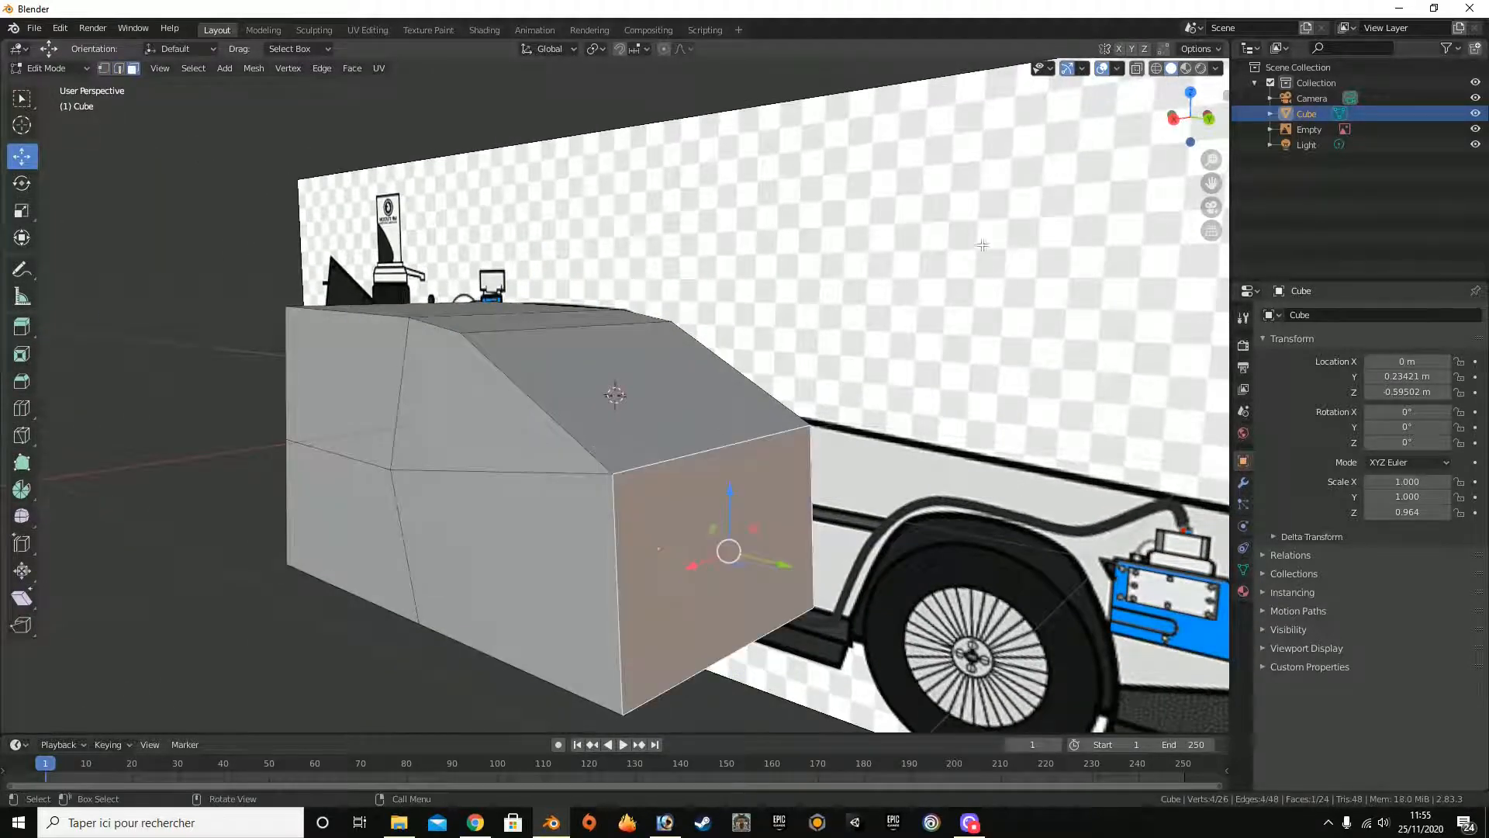
pyautogui.click(1173, 118)
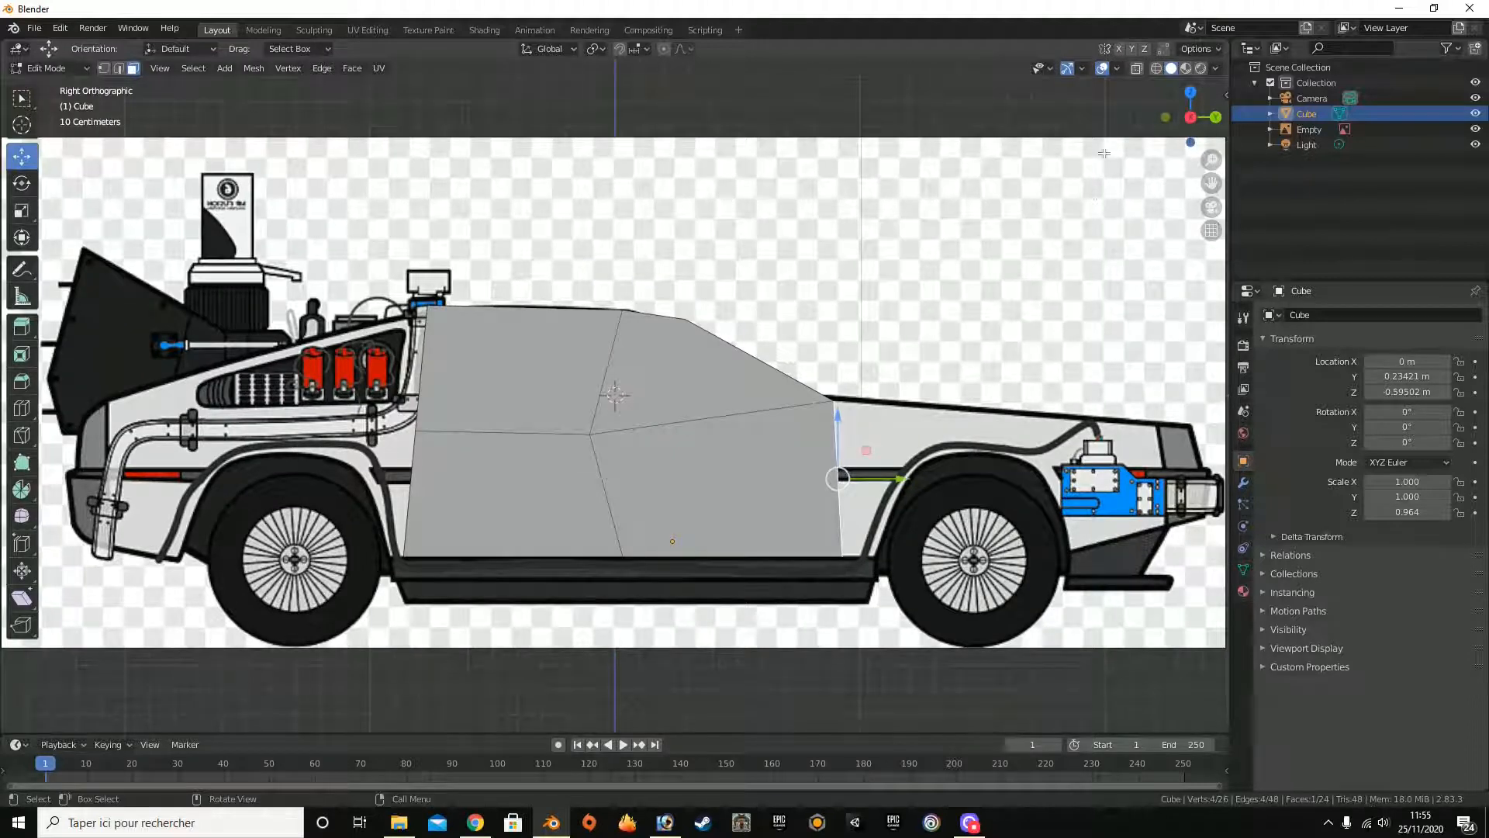
pyautogui.press('e')
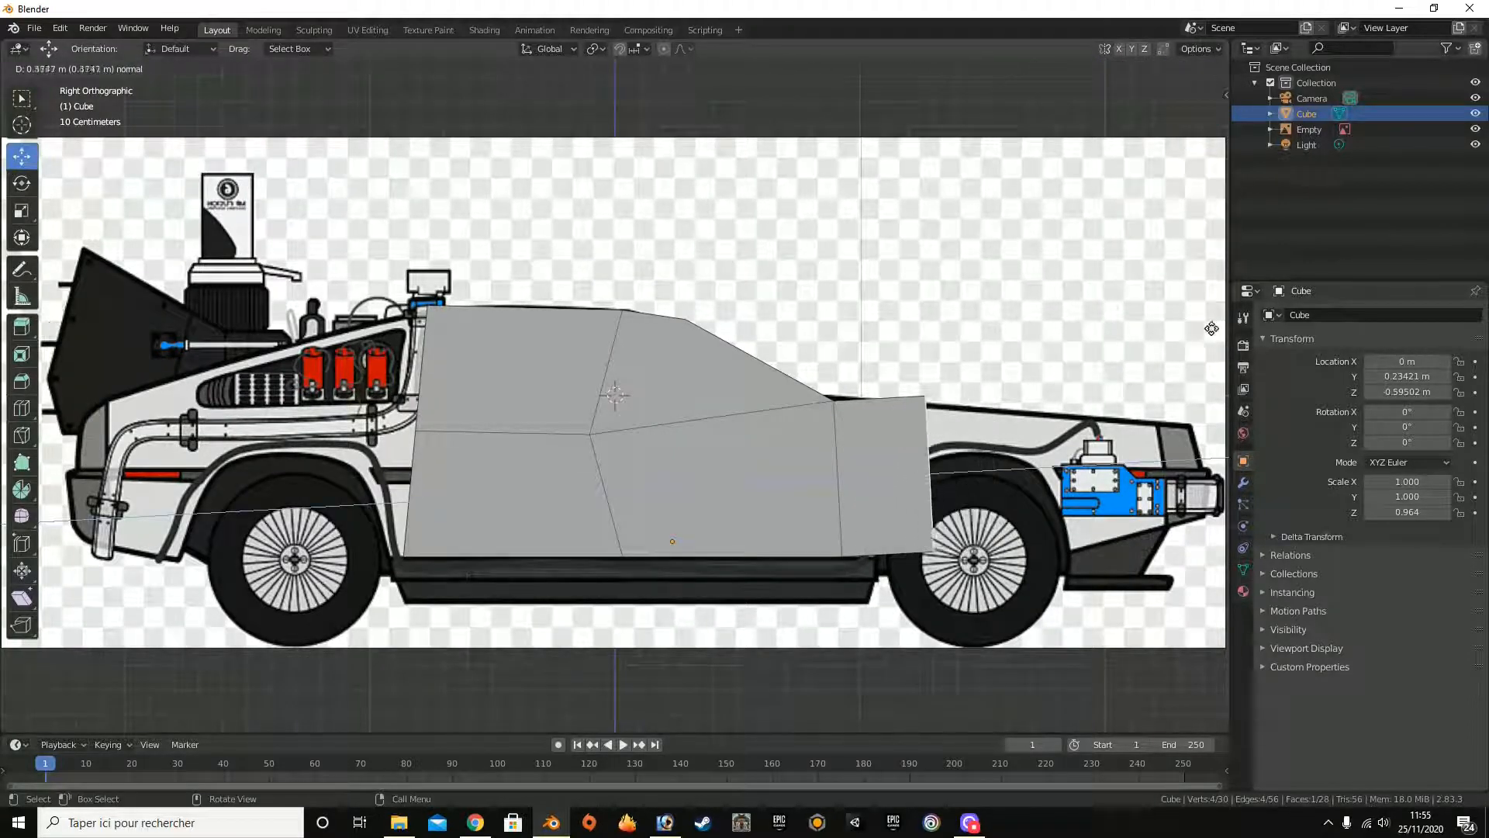
pyautogui.click(1153, 343)
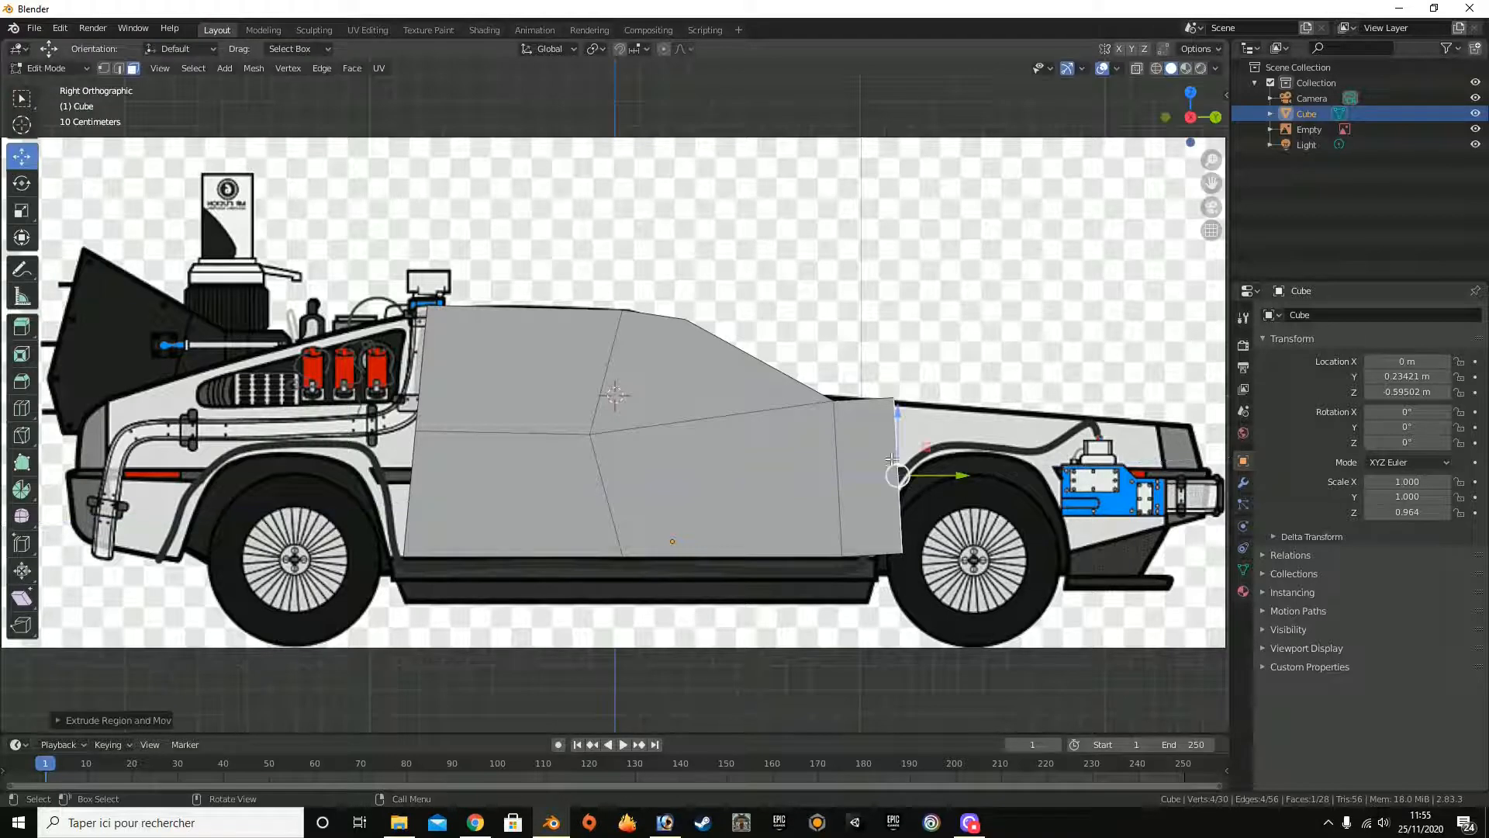
# Step: Move the extruded front face forward to the car's nose and lower it so the top follows the reference hood line
pyautogui.moveTo(897, 419); pyautogui.dragTo(909, 429)
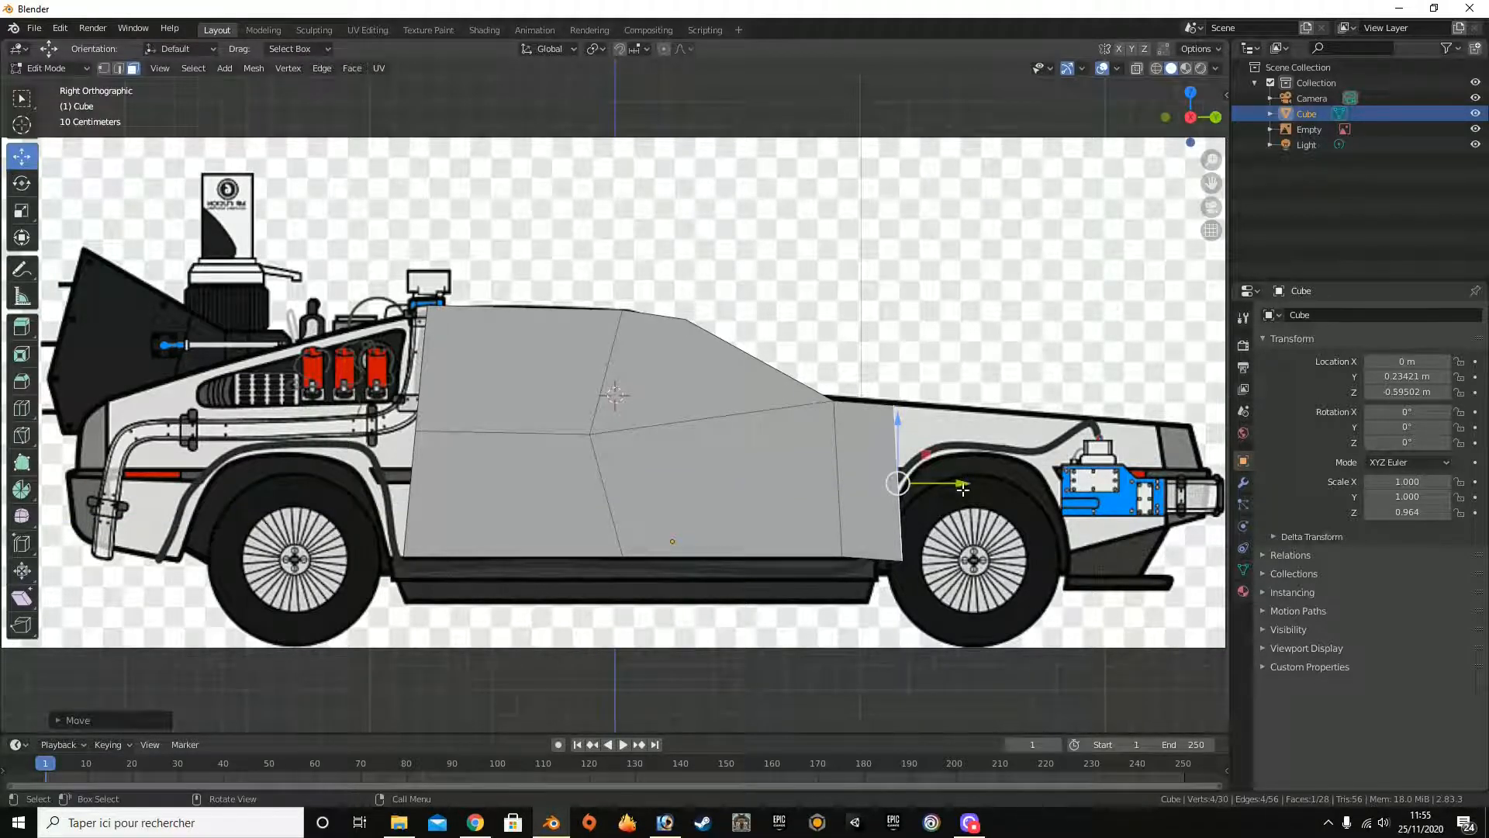
pyautogui.moveTo(963, 489); pyautogui.dragTo(4, 453)
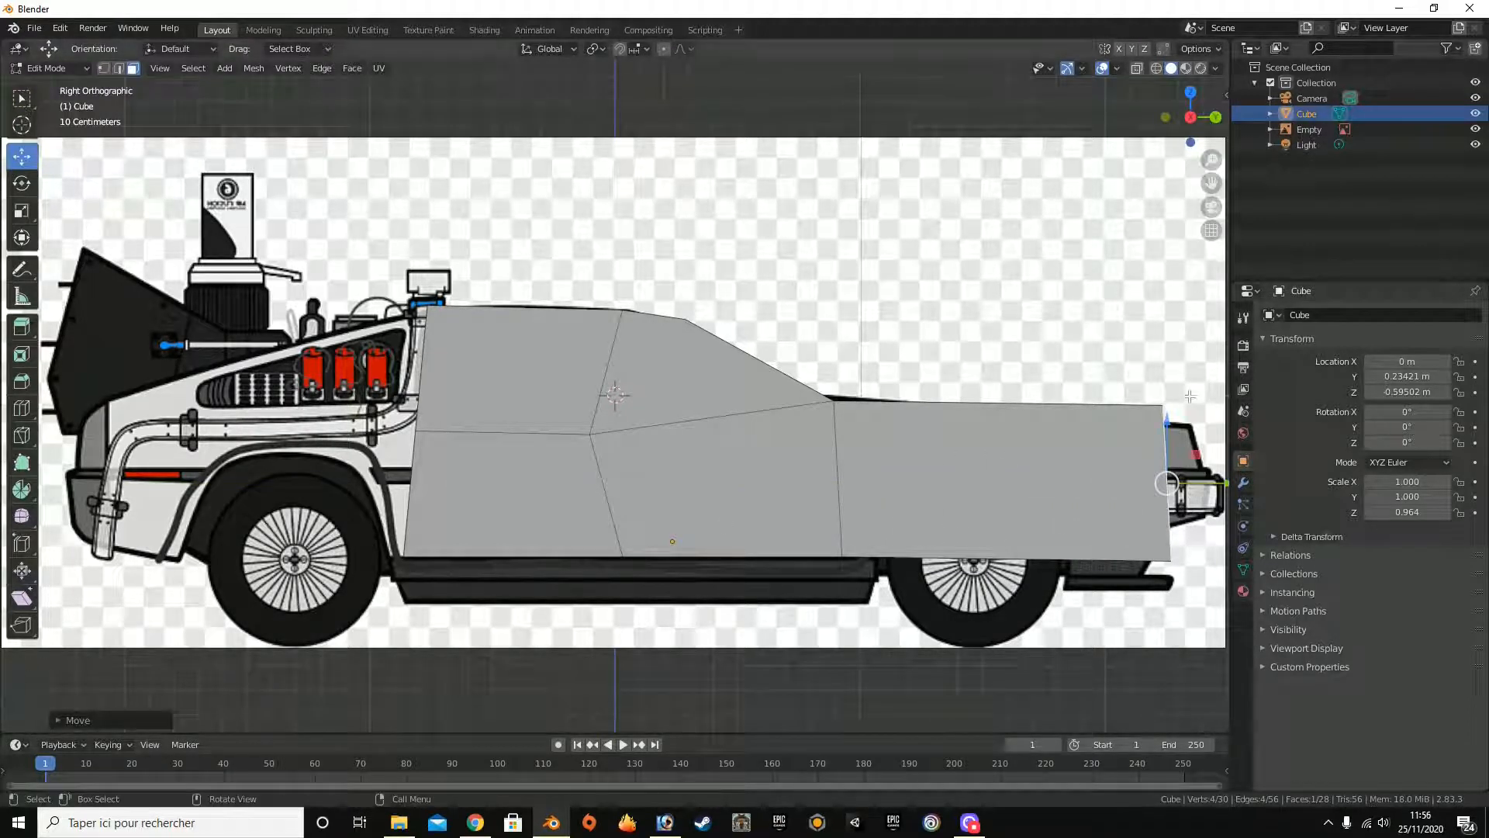
pyautogui.moveTo(1169, 432); pyautogui.dragTo(1172, 450)
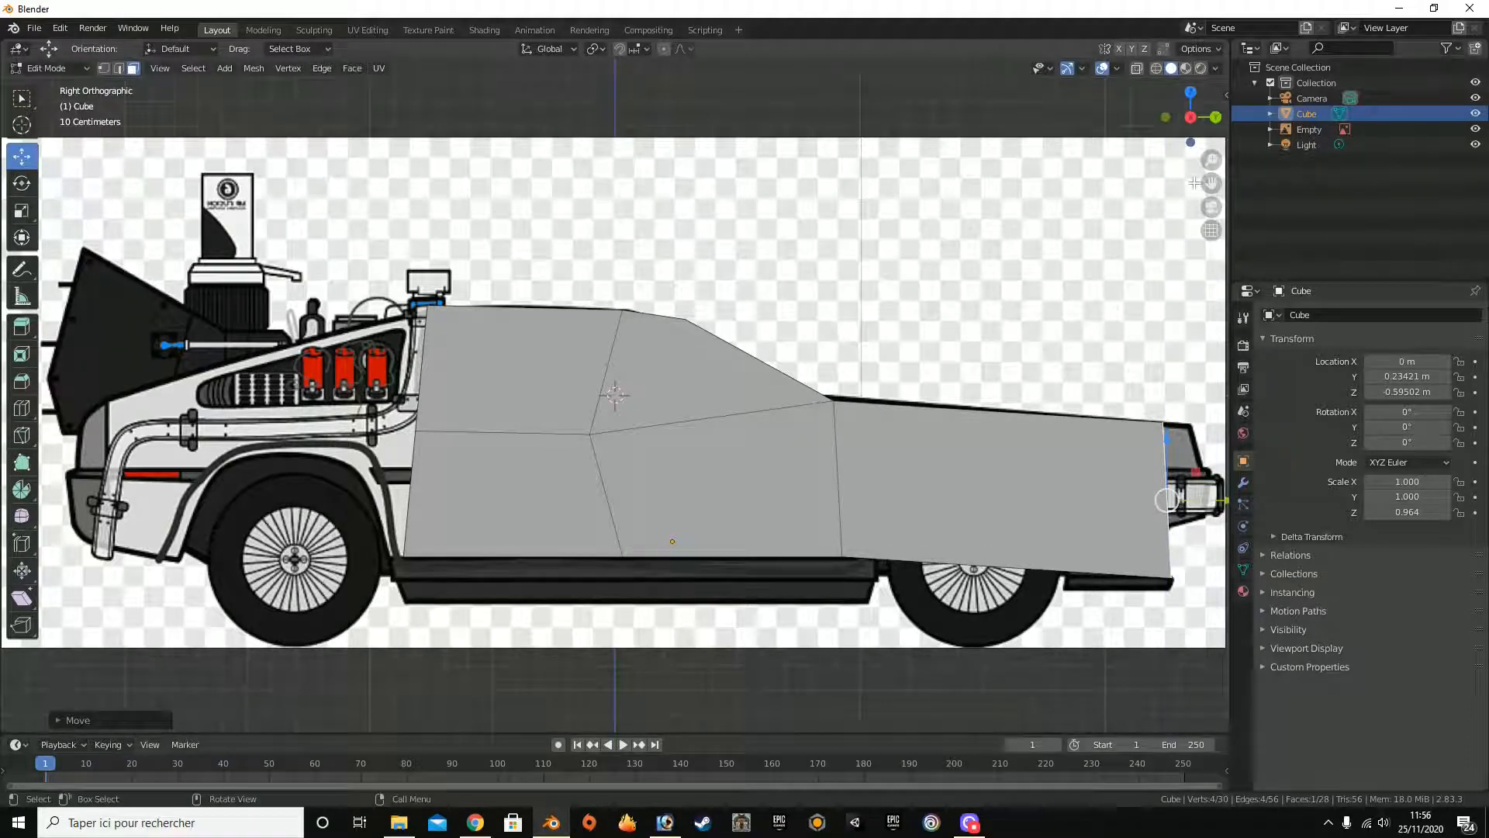
# Step: Raise the bottom edge of the nose face along Z to the underside of the front bumper
pyautogui.moveTo(1199, 104); pyautogui.dragTo(1071, 80)
pyautogui.click(118, 71)
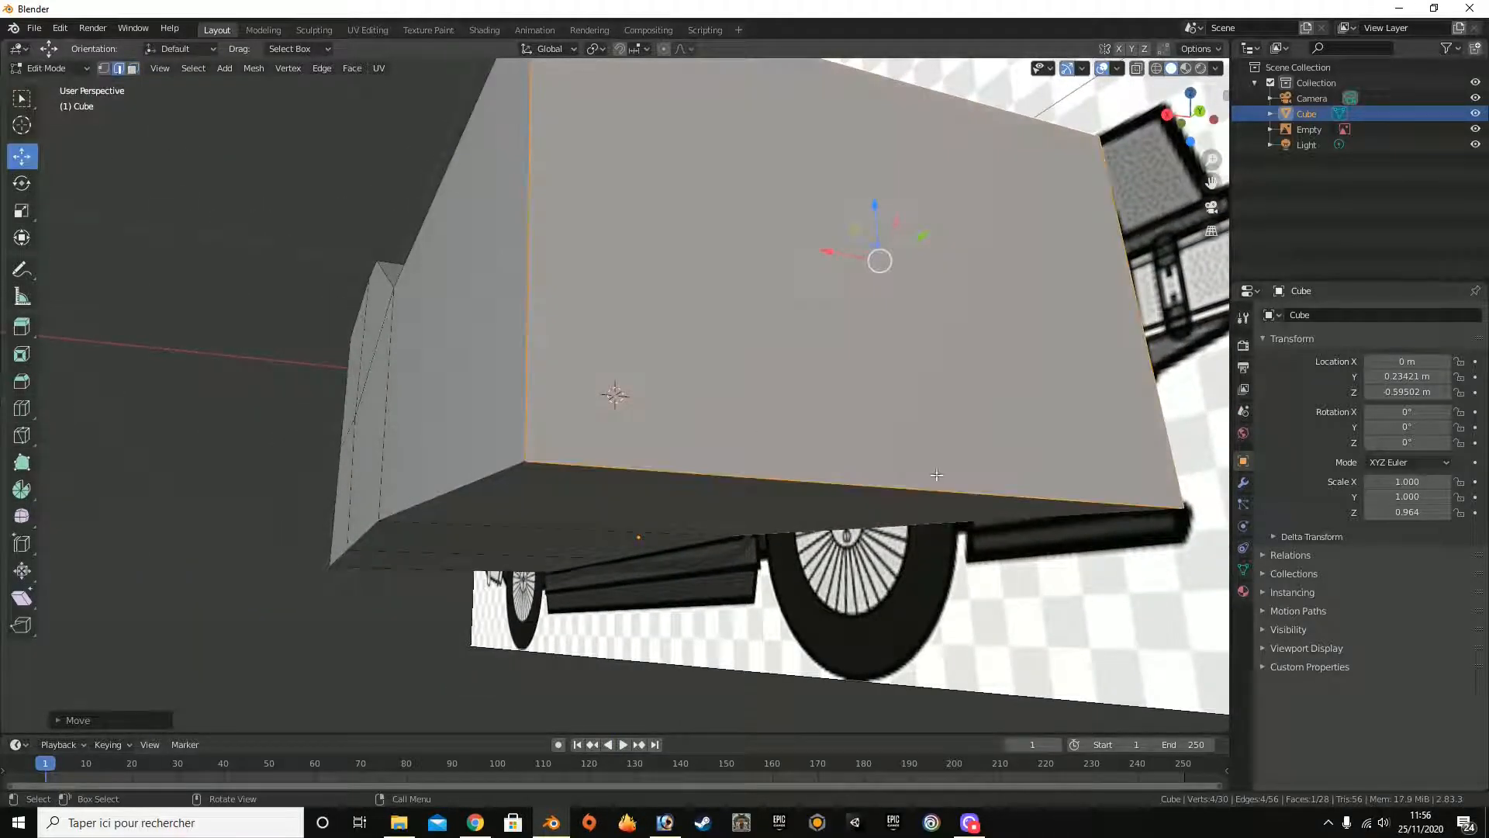
pyautogui.click(953, 484)
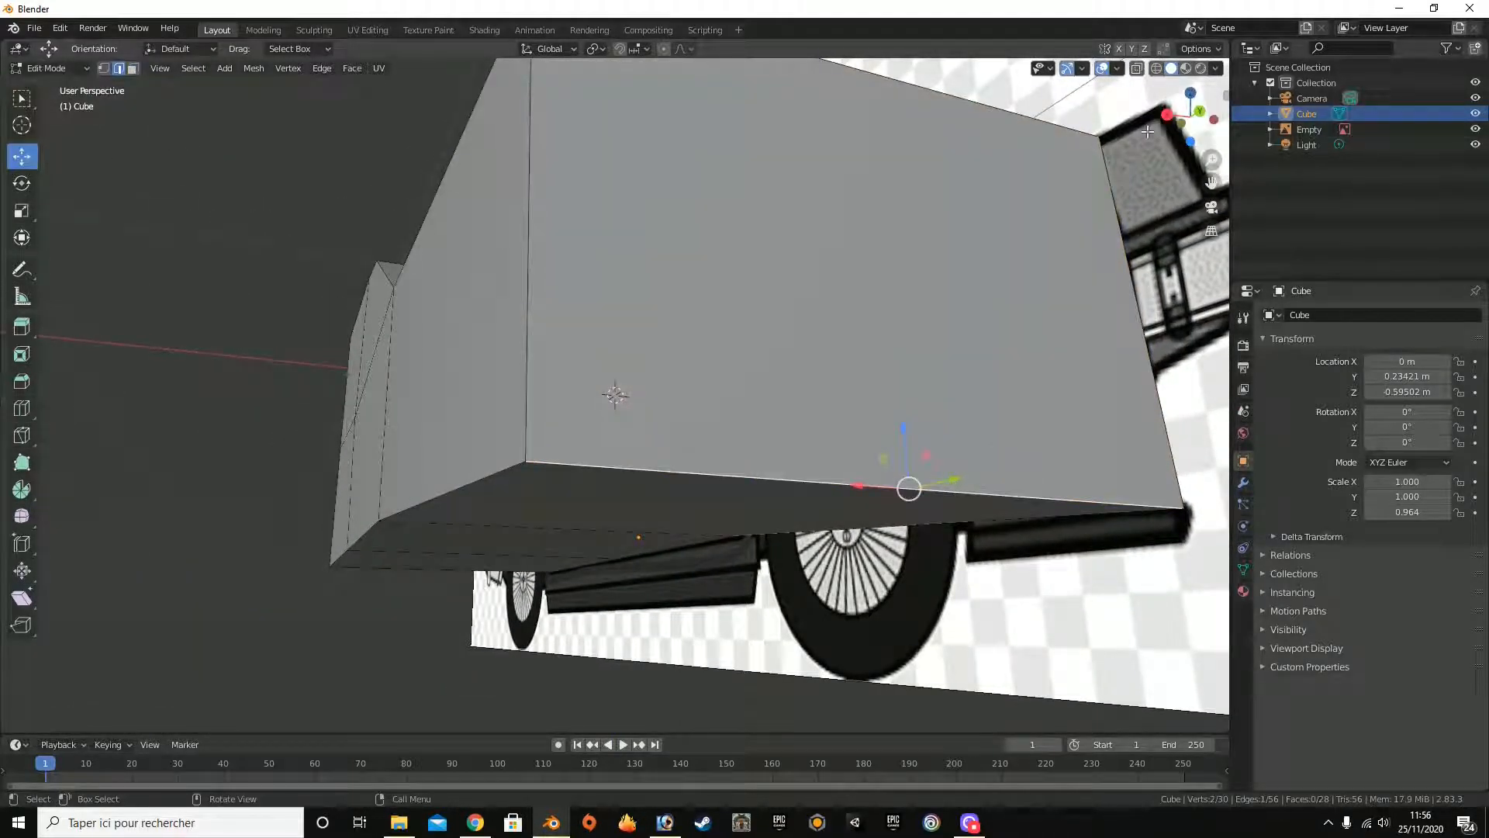
pyautogui.click(1167, 115)
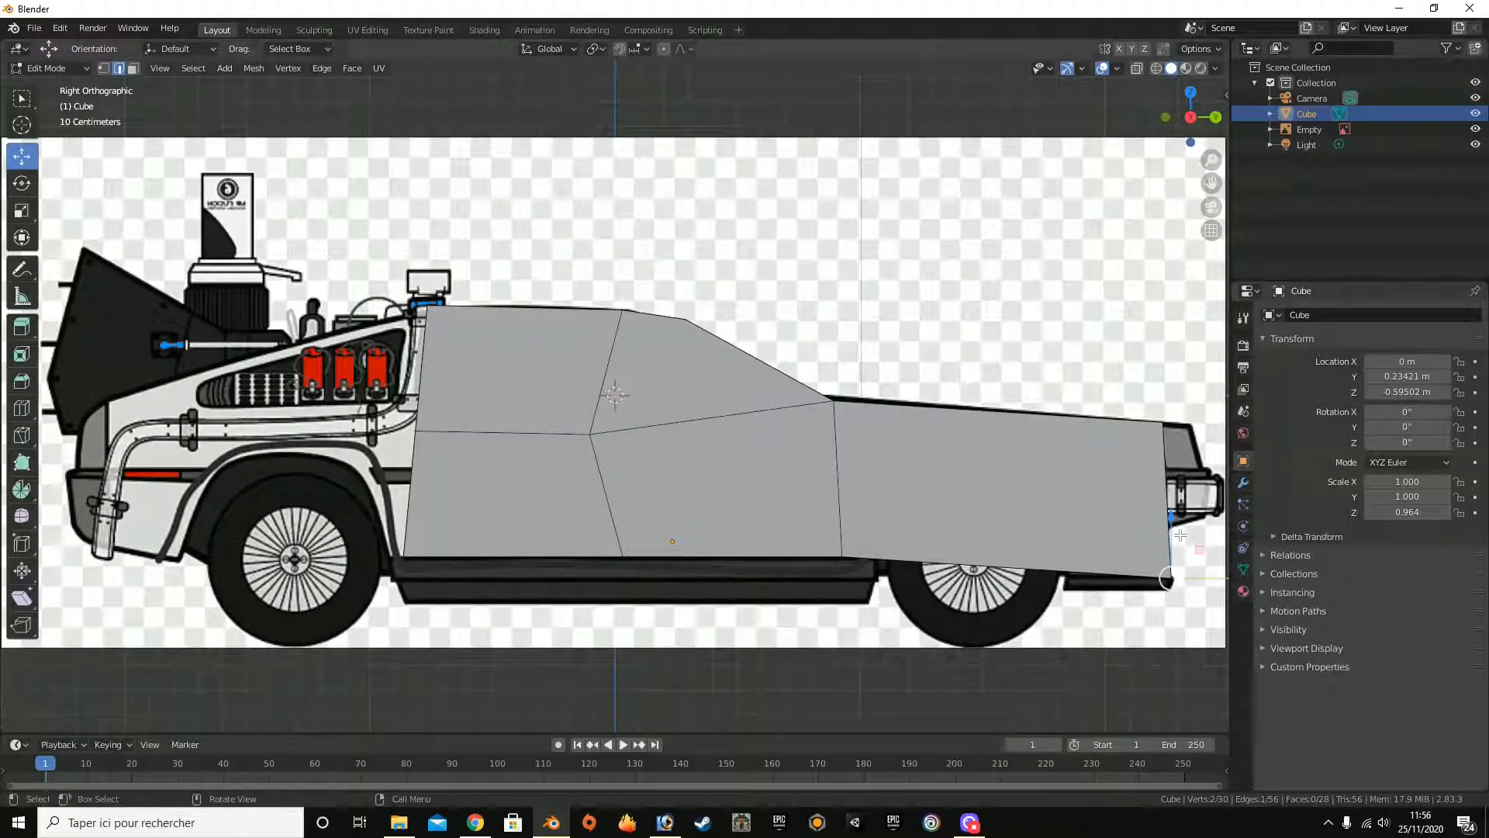
pyautogui.press('g')
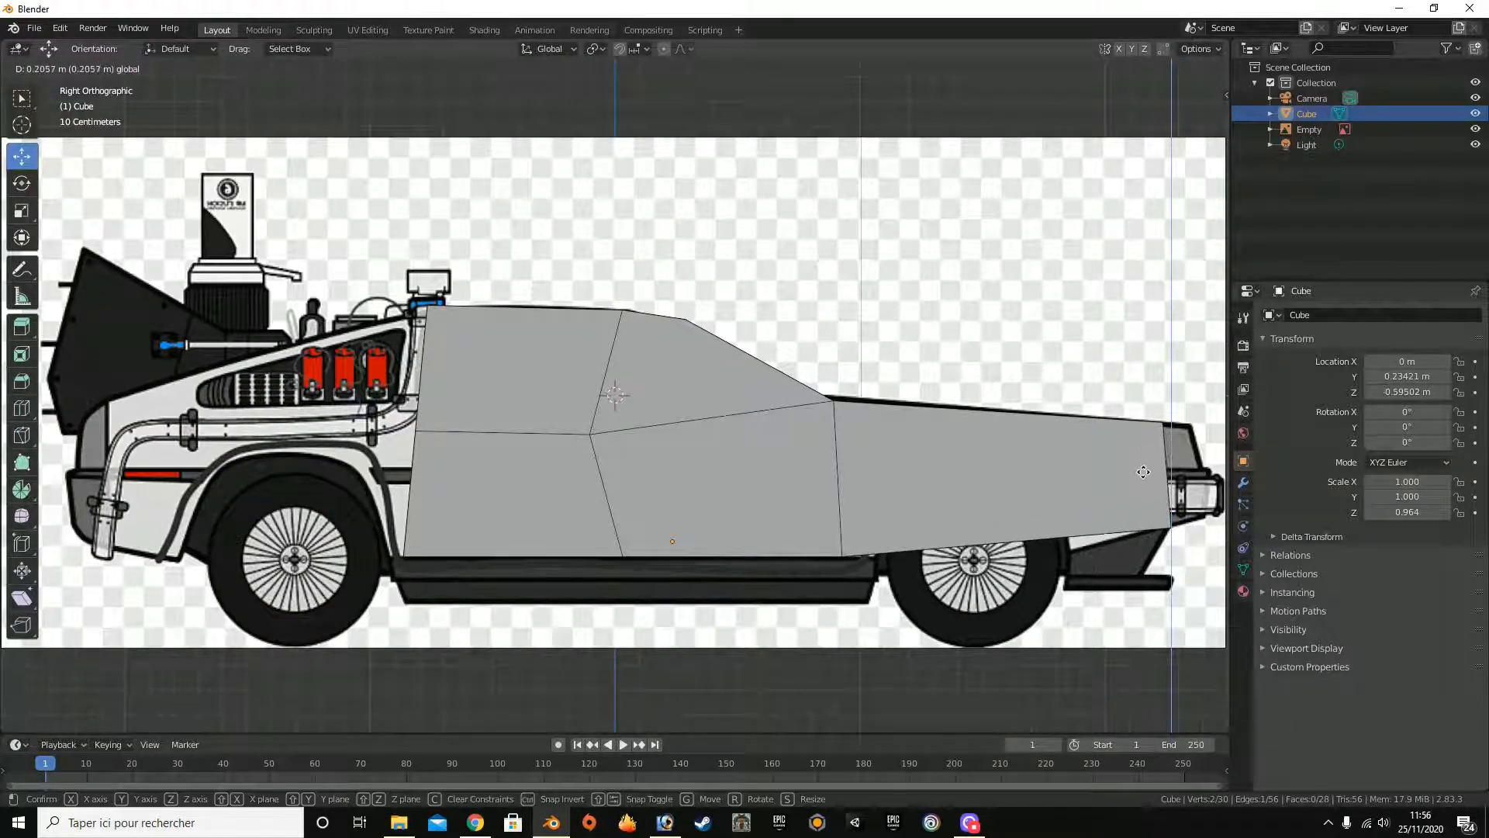
pyautogui.click(1147, 474)
# Step: Add one loop cut across the hood section and move it forward along Y to just ahead of the front wheel
pyautogui.moveTo(1204, 116); pyautogui.dragTo(1200, 118)
pyautogui.scroll(-2, 1138, 277)
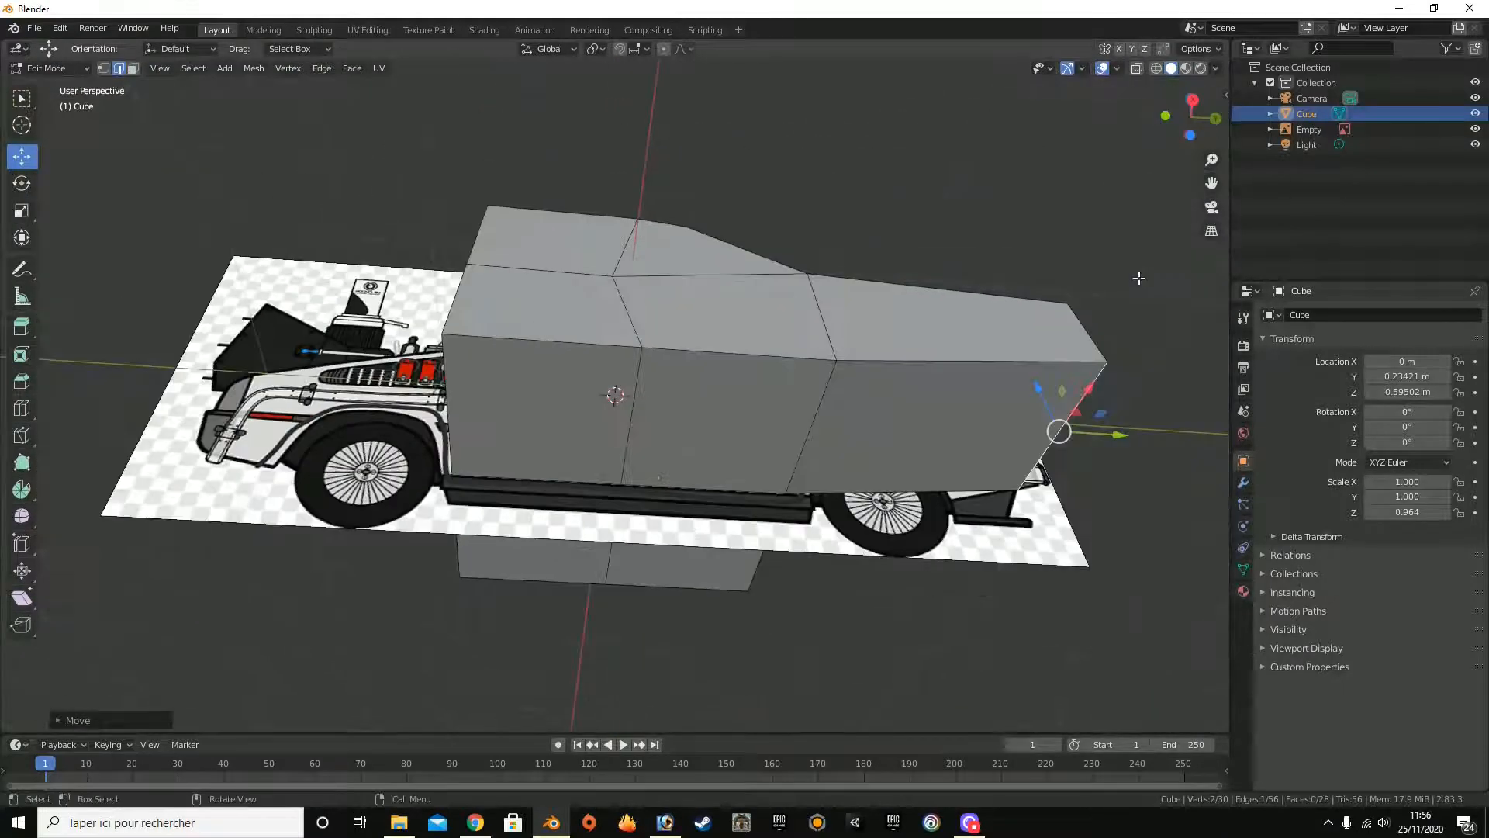
pyautogui.click(22, 409)
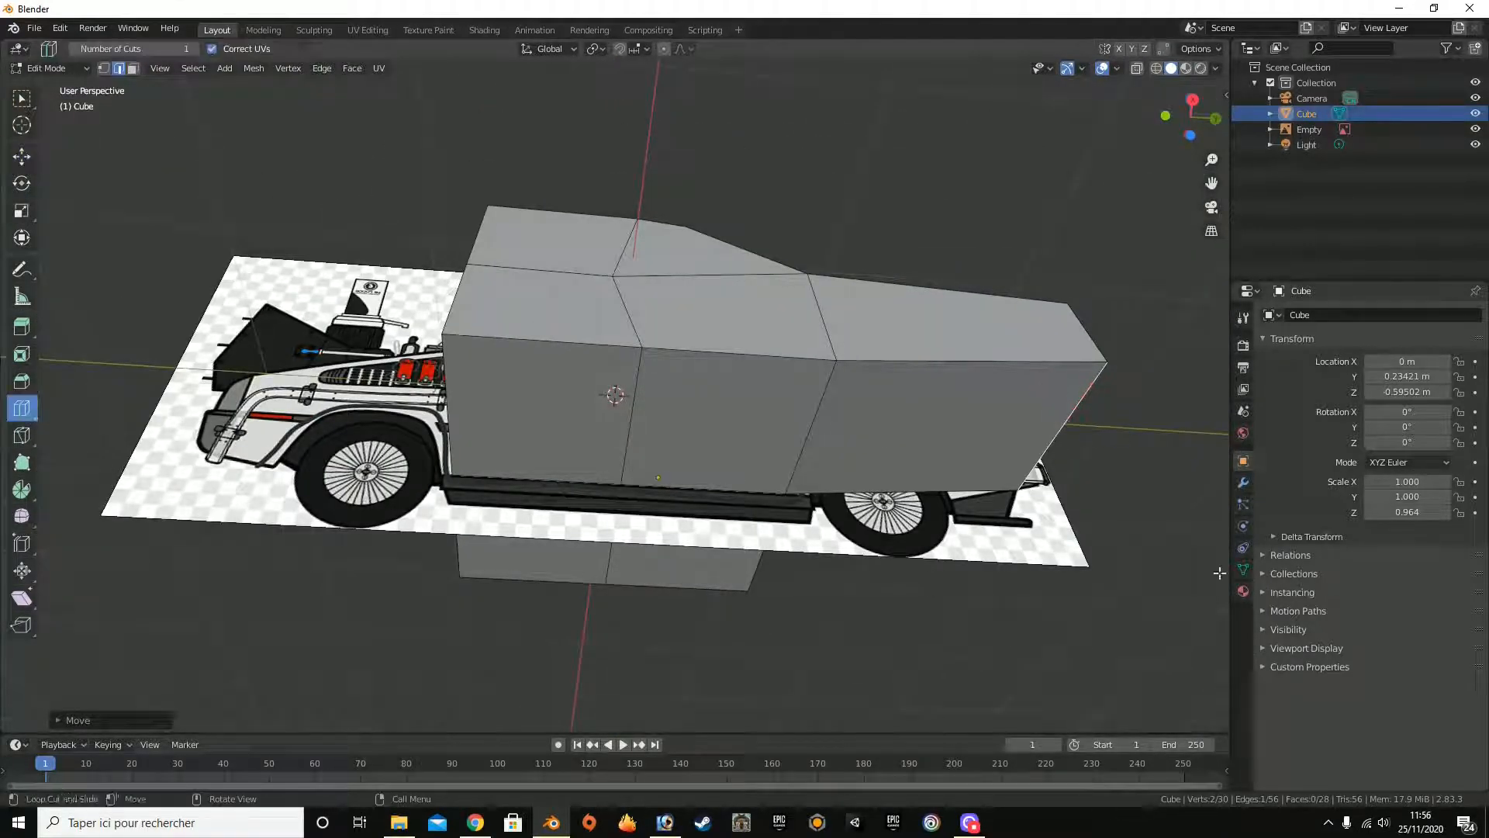
pyautogui.click(899, 373)
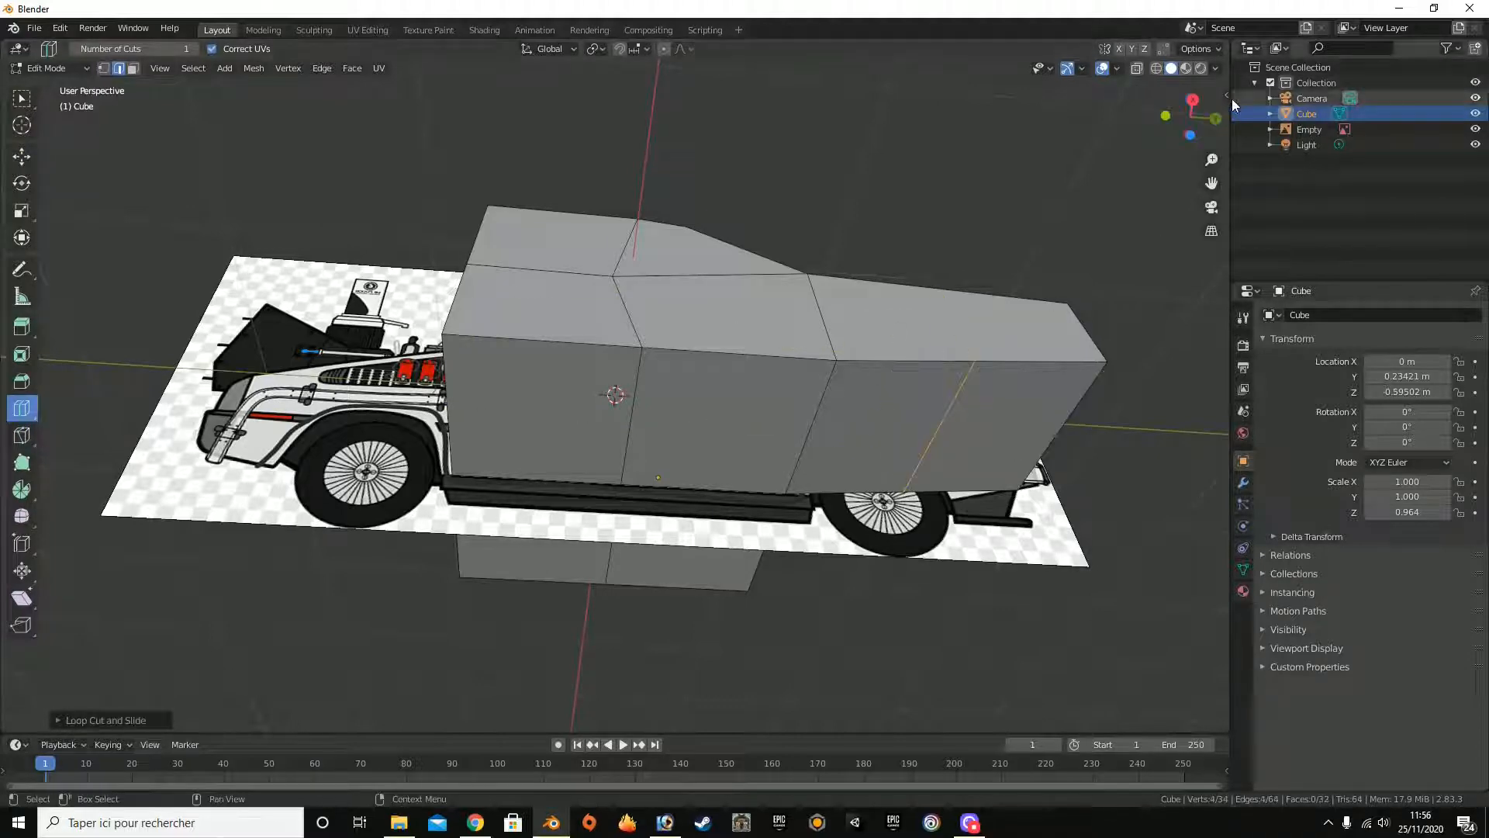
pyautogui.click(1192, 99)
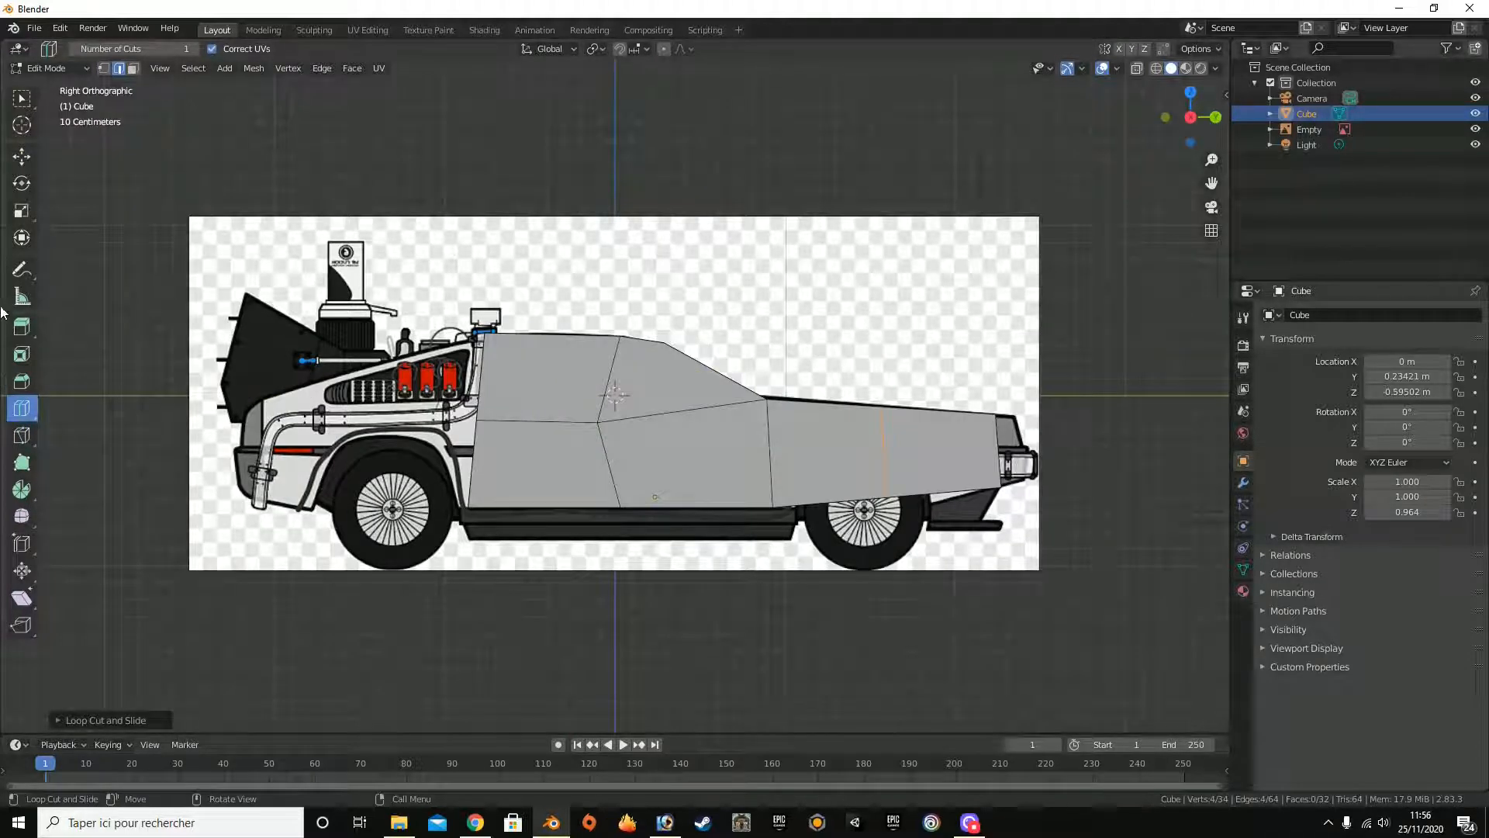
pyautogui.click(21, 156)
pyautogui.moveTo(941, 450); pyautogui.dragTo(990, 463)
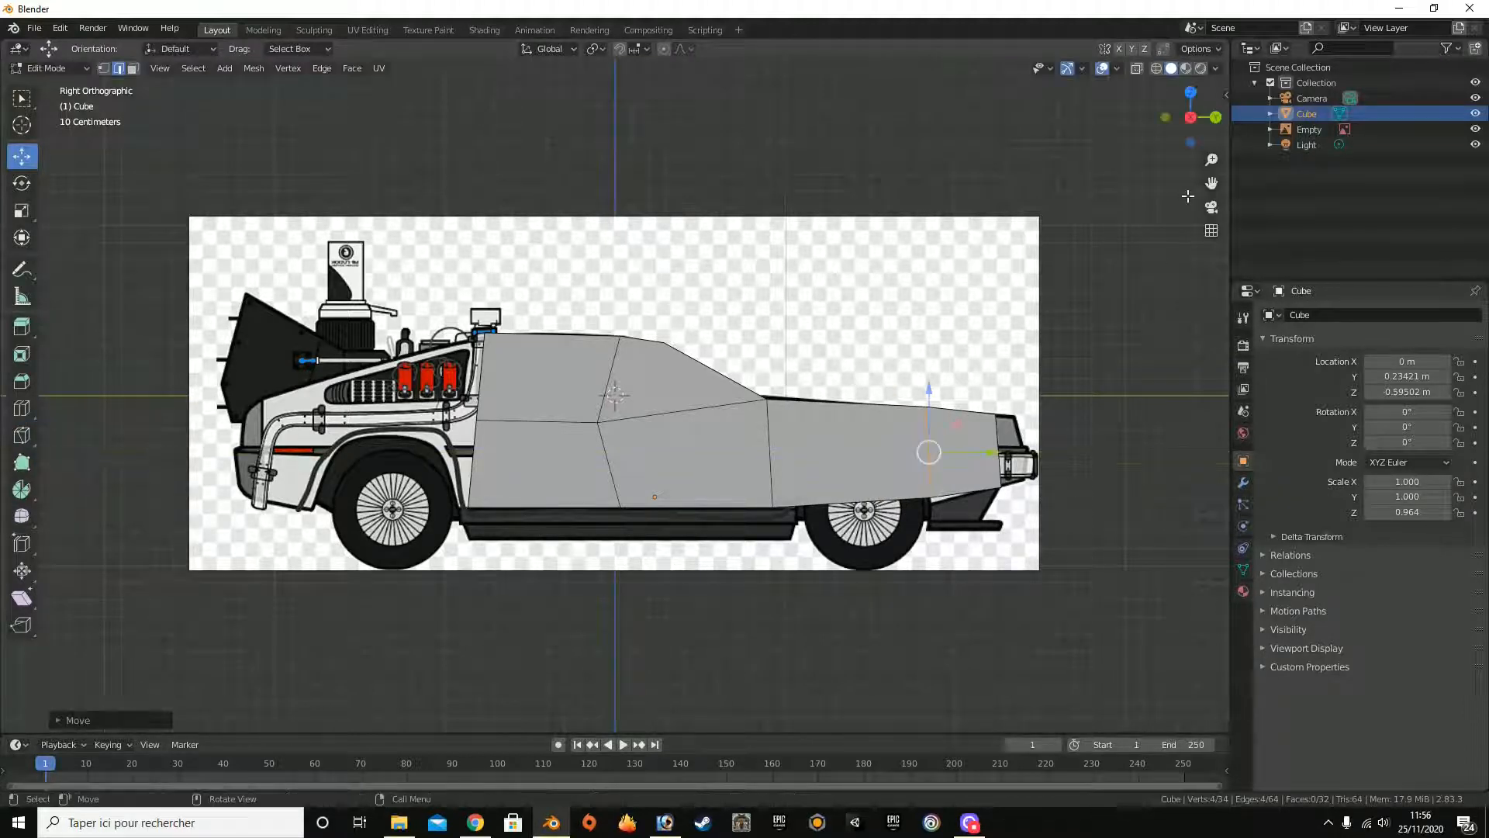
# Step: Extrude the underside face ahead of the front wheel down to the front spoiler and shift it slightly back along Y
pyautogui.moveTo(1191, 128); pyautogui.dragTo(1191, 54)
pyautogui.click(133, 67)
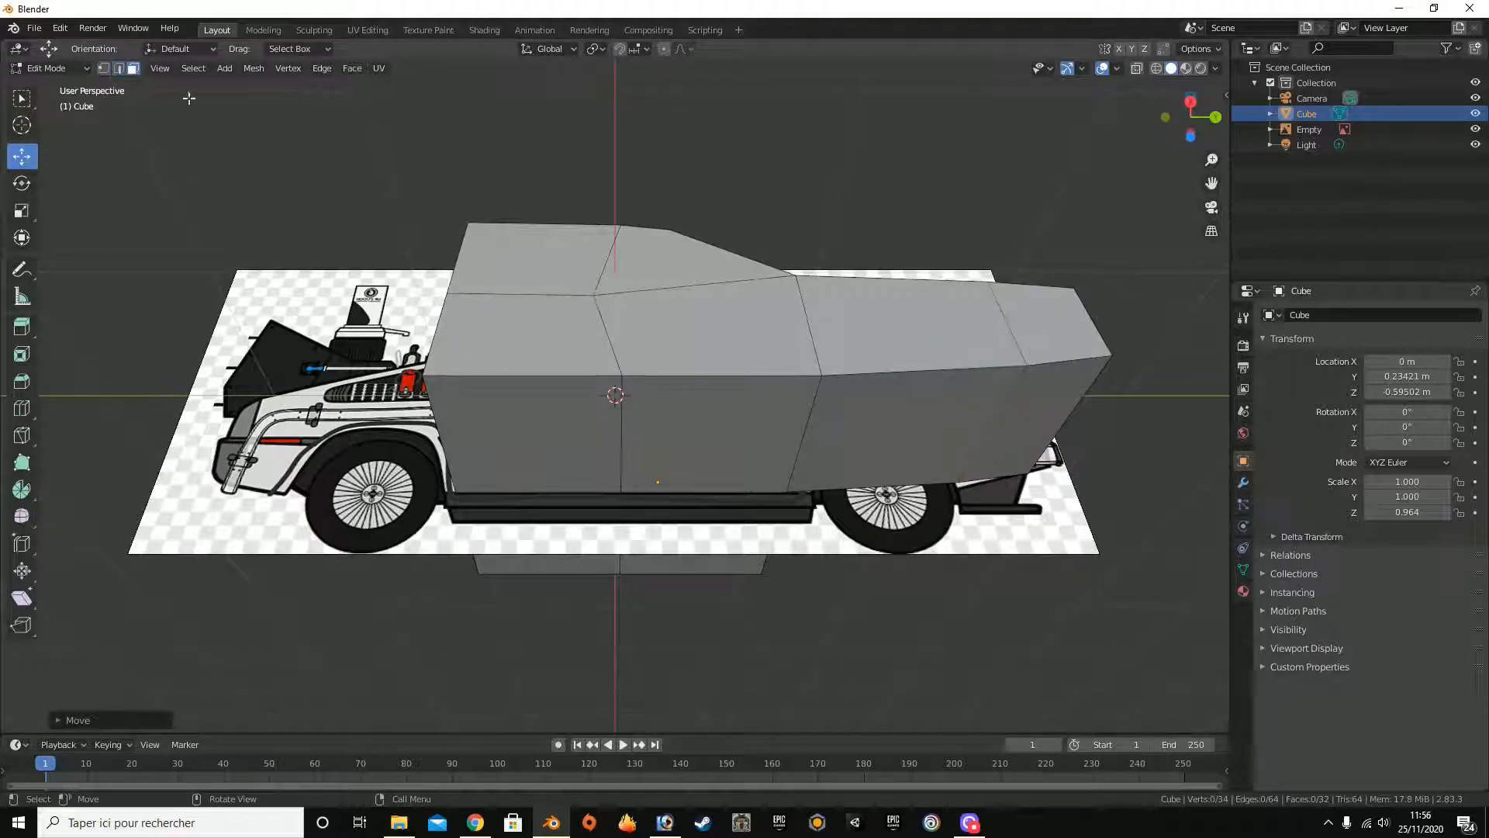
pyautogui.click(1052, 407)
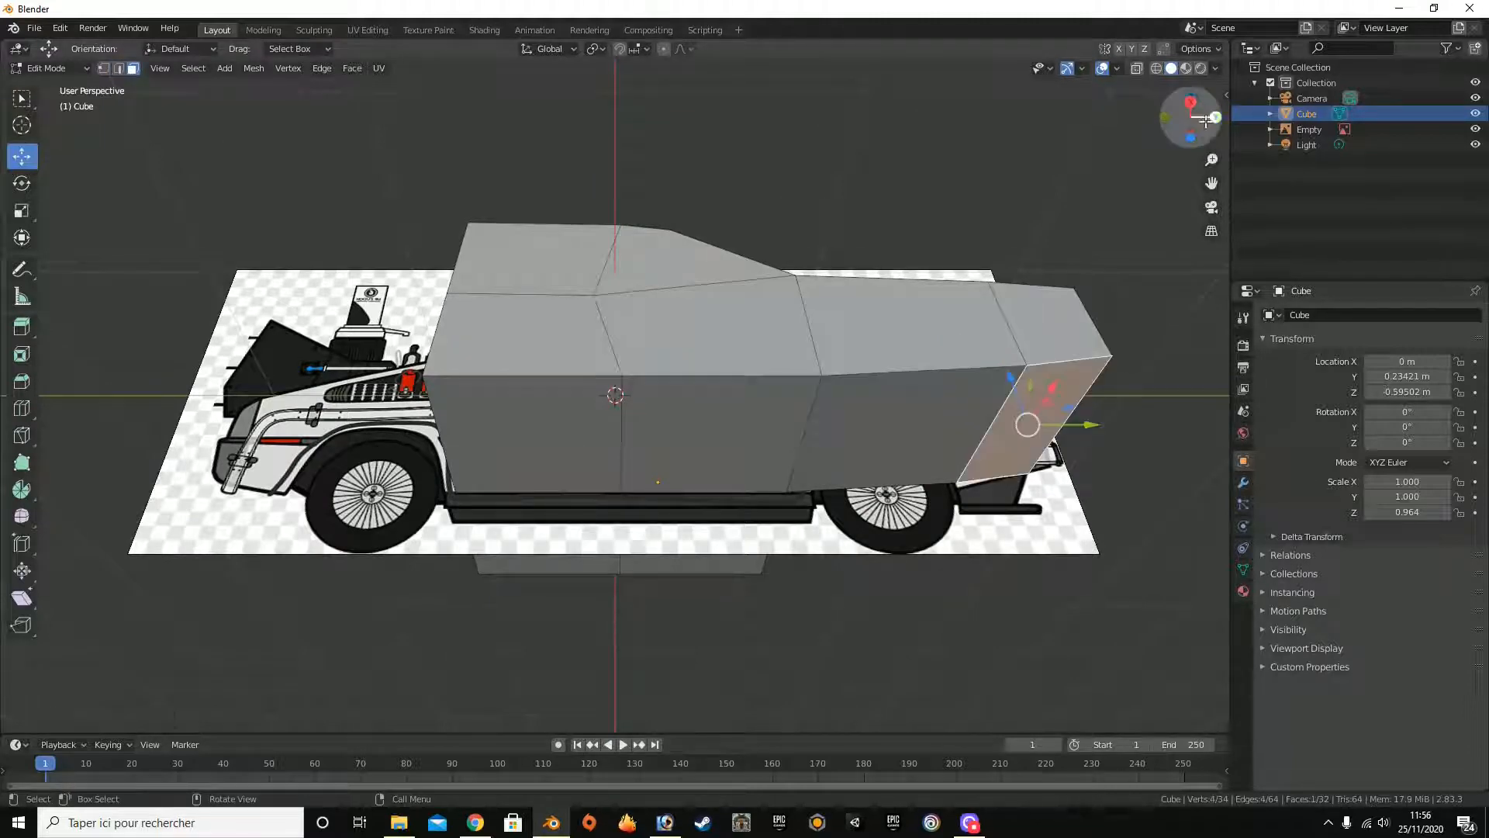
pyautogui.click(1189, 102)
pyautogui.press('e')
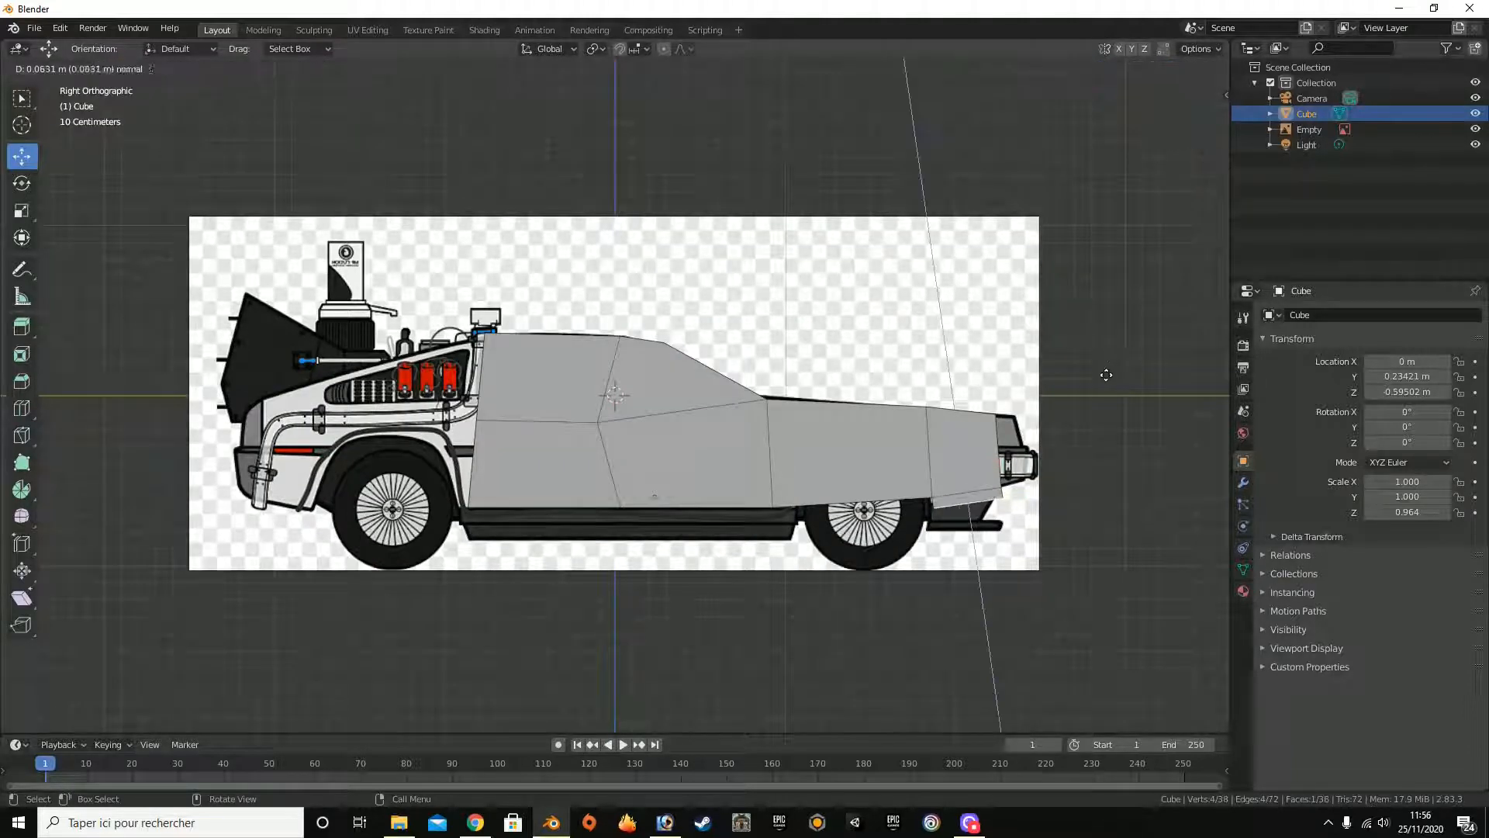
pyautogui.click(1103, 396)
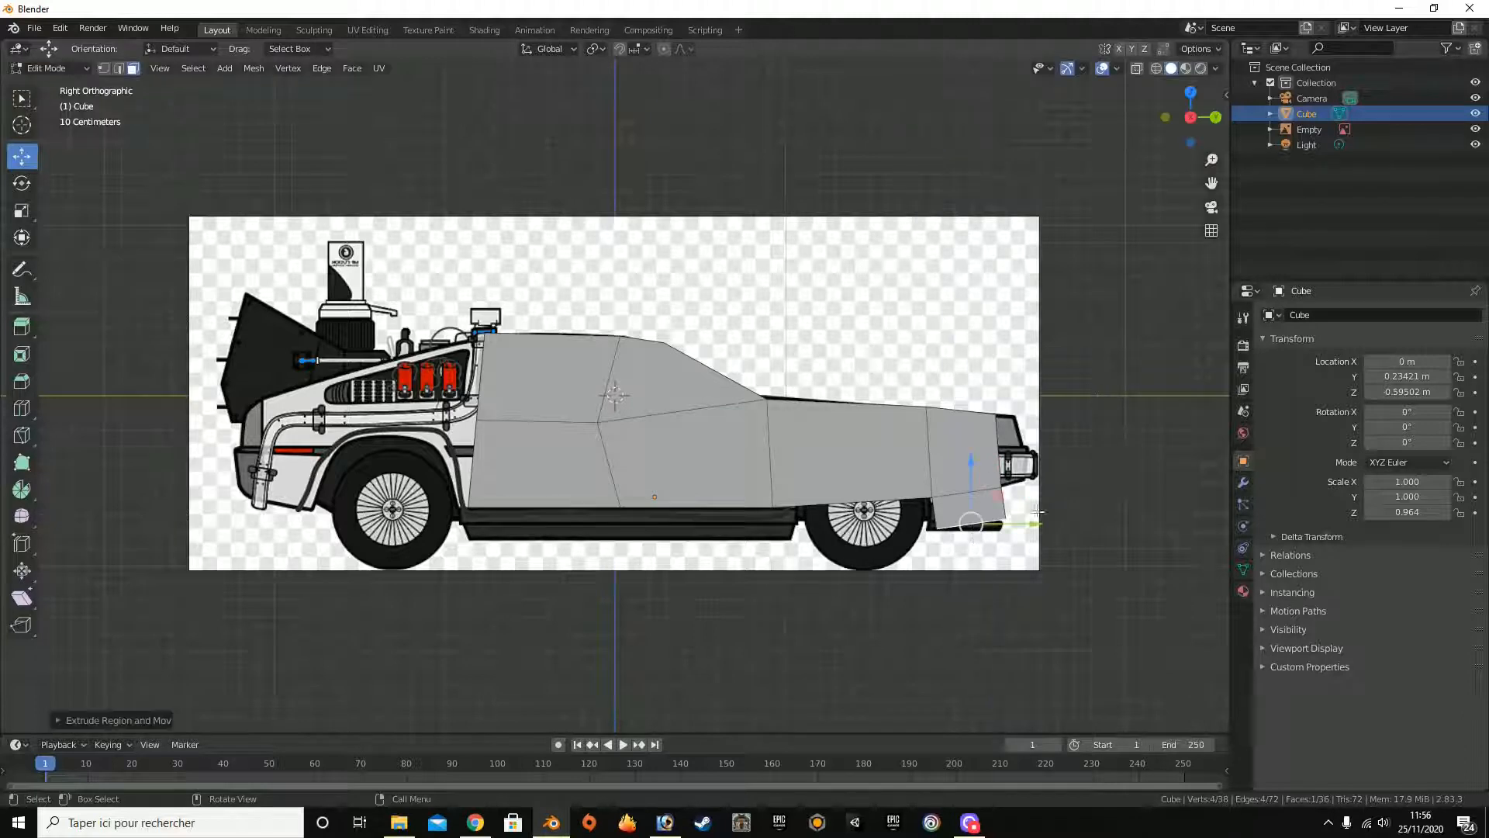
pyautogui.moveTo(1036, 524); pyautogui.dragTo(1023, 526)
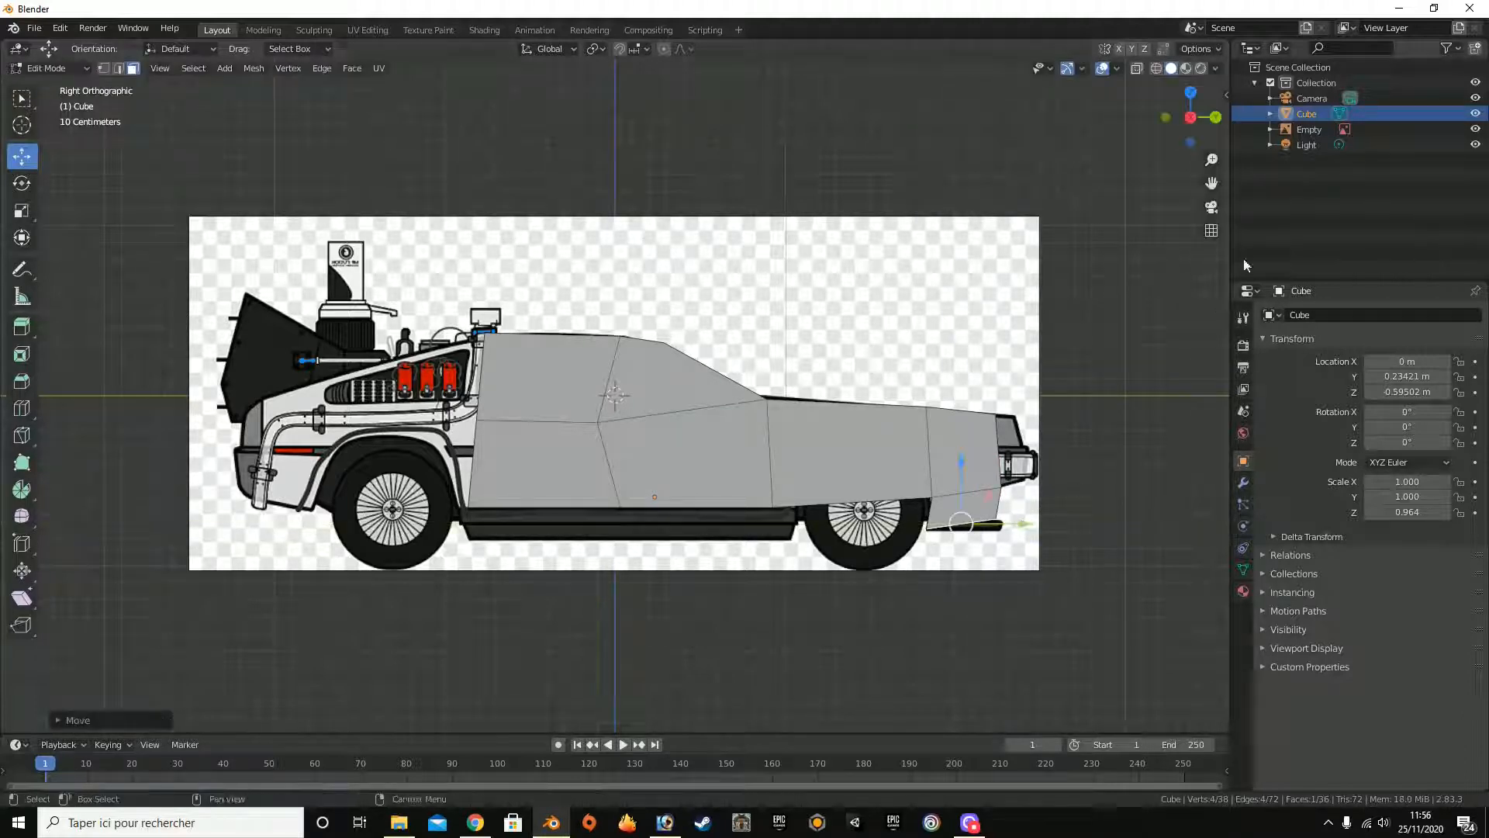
# Step: Lower the front bottom edge of the extruded spoiler block and move it slightly forward to level its underside
pyautogui.moveTo(1191, 117); pyautogui.dragTo(1136, 206)
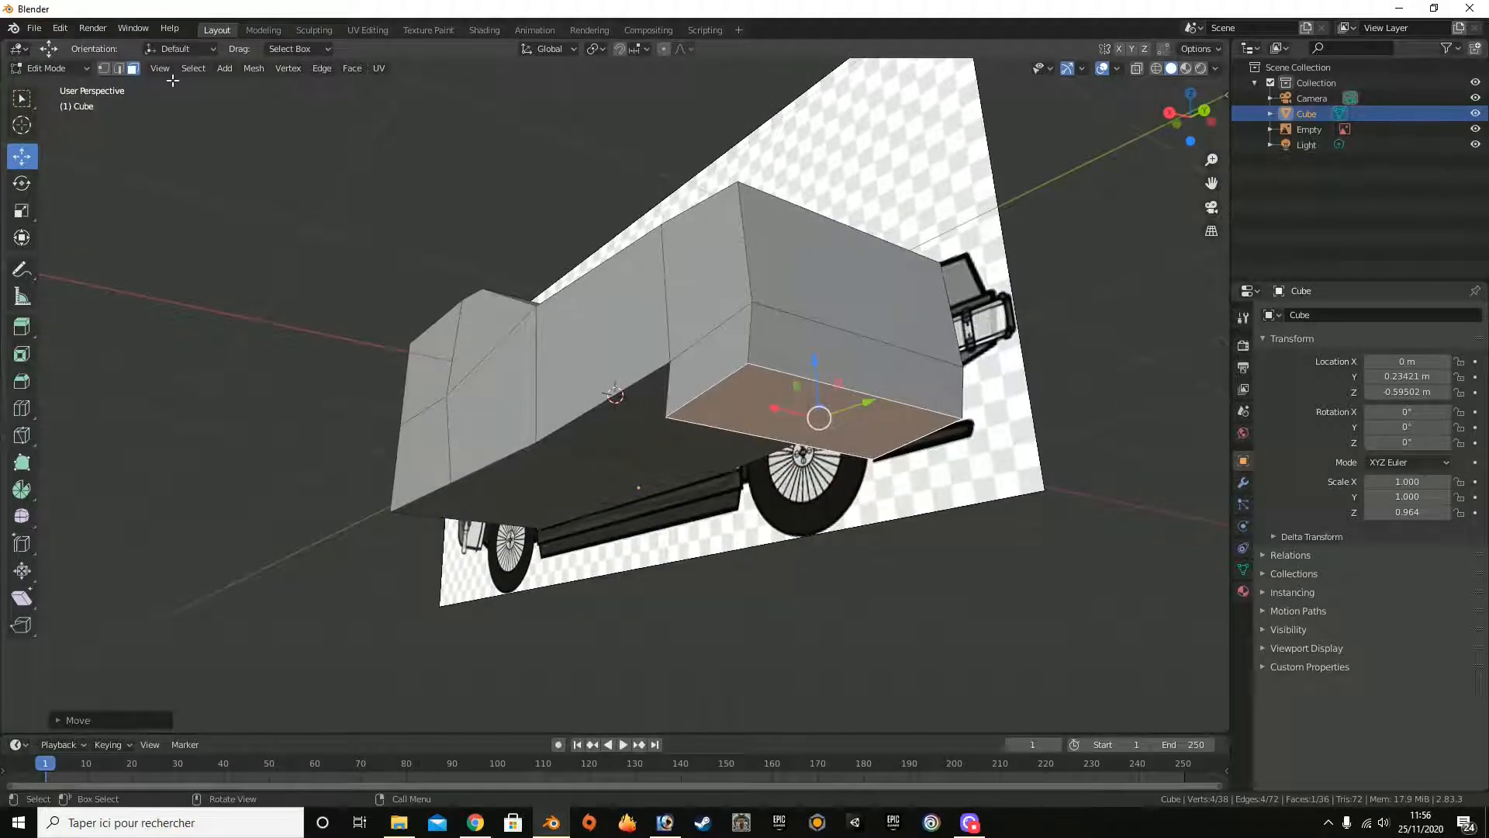
pyautogui.click(118, 68)
pyautogui.click(904, 403)
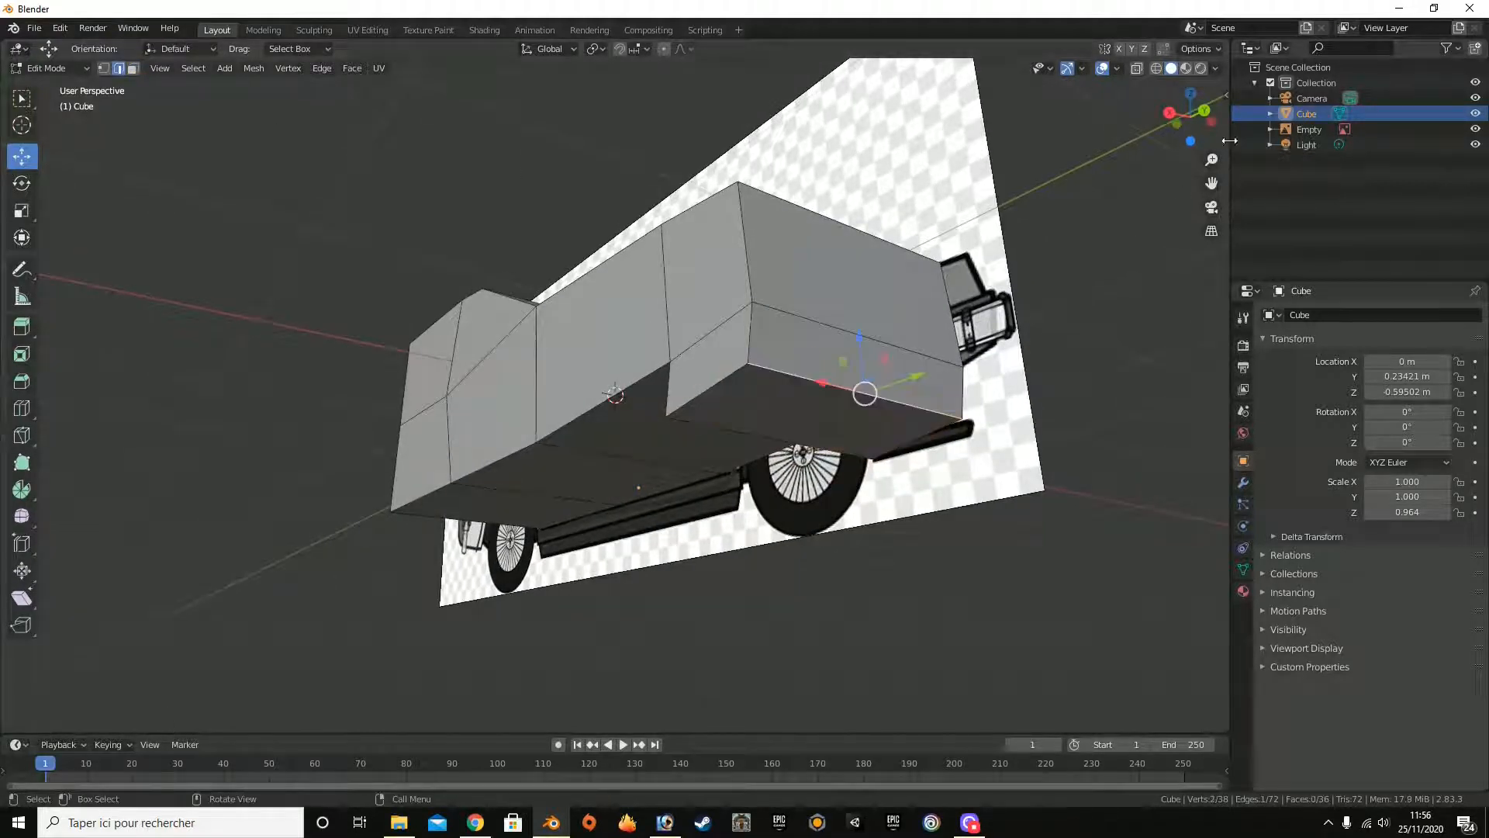
pyautogui.click(1169, 113)
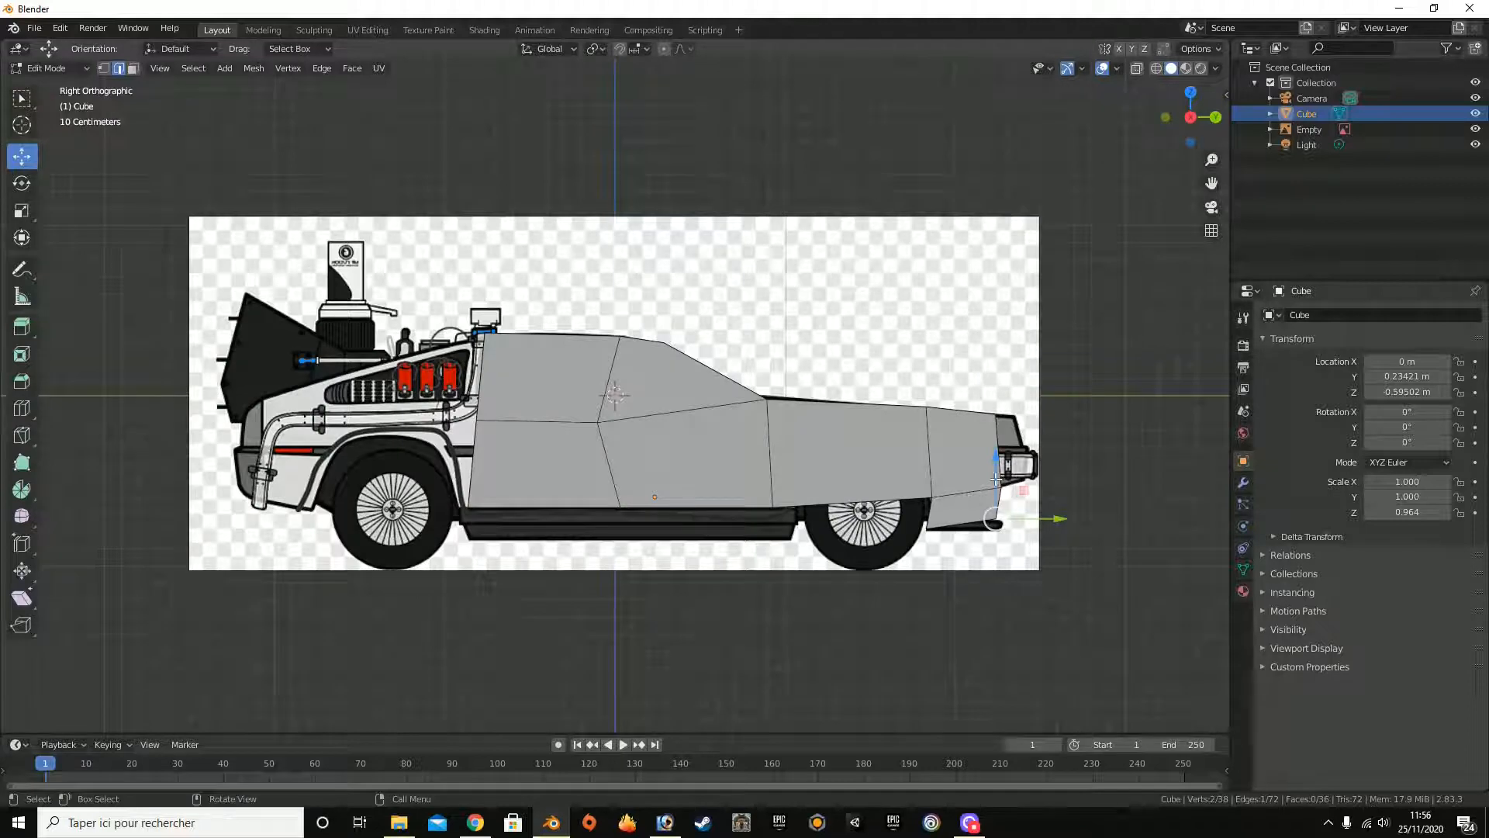
pyautogui.moveTo(996, 479); pyautogui.dragTo(1057, 528)
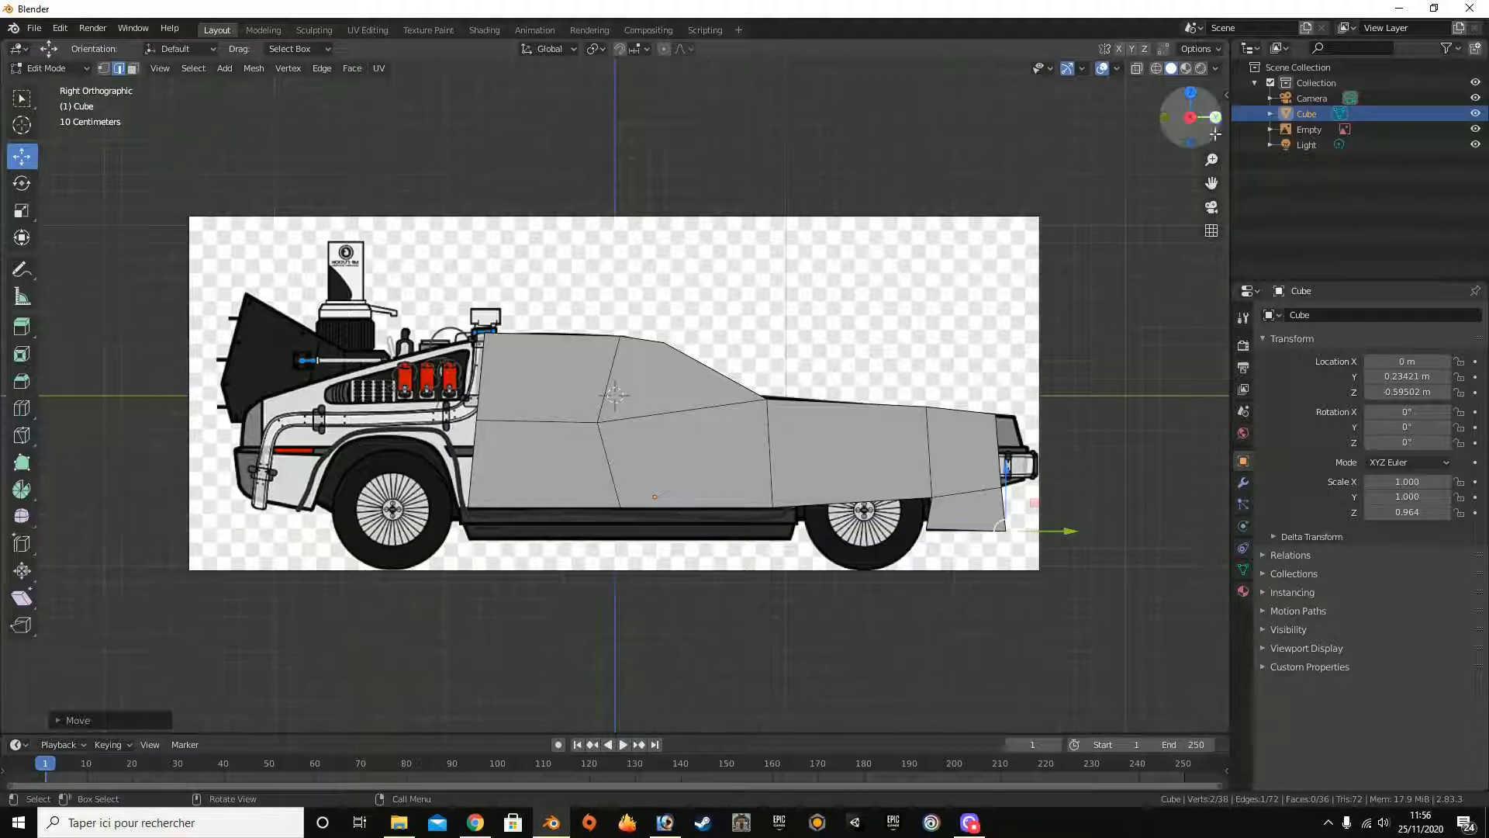
# Step: Select all body faces visible from the left orthographic view and delete their vertices
pyautogui.moveTo(1208, 126); pyautogui.dragTo(1073, 292)
pyautogui.click(620, 347)
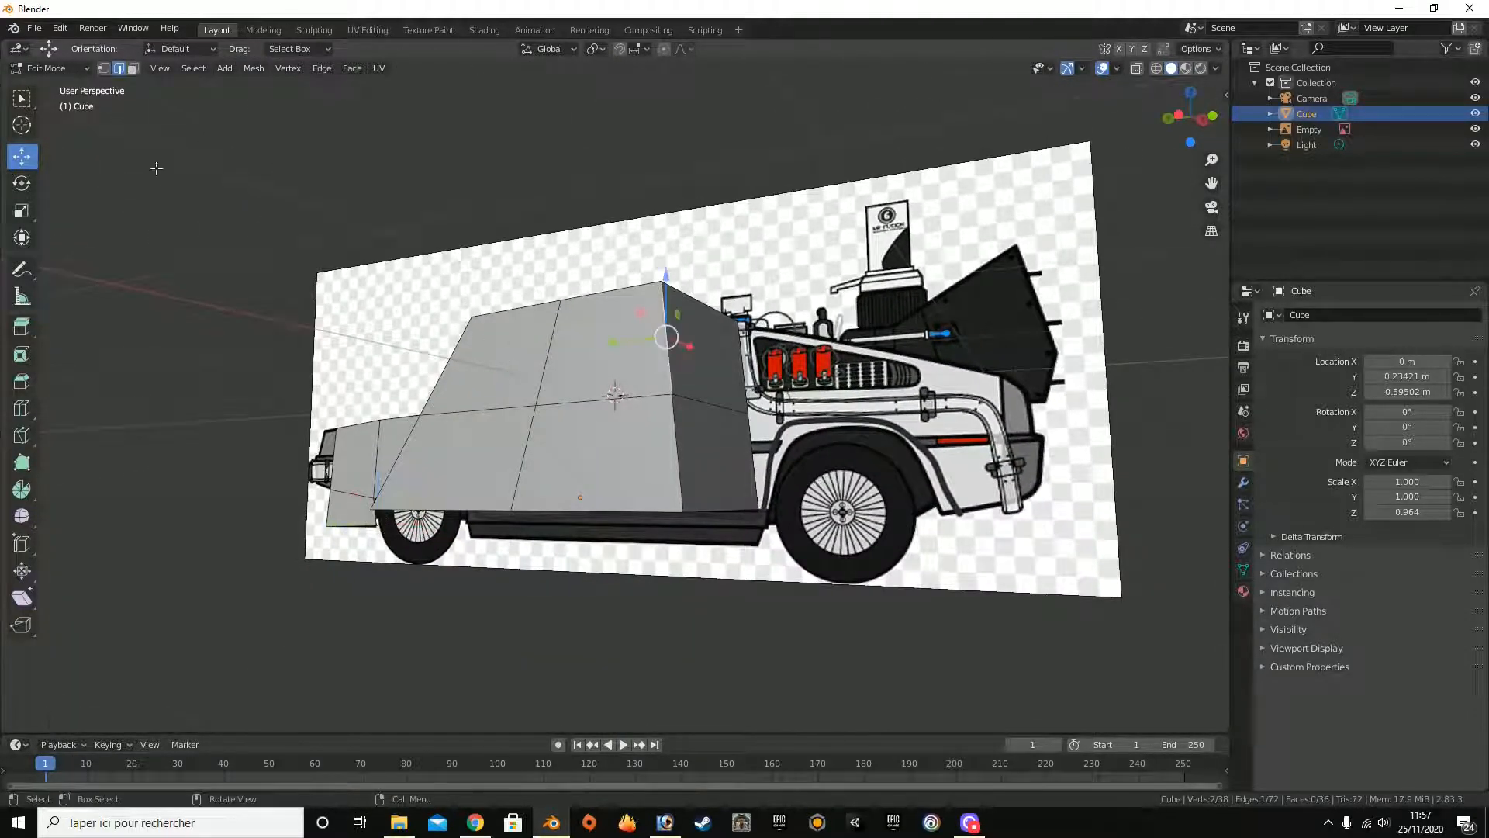
pyautogui.hotkey('alt', 'a')
pyautogui.click(134, 69)
pyautogui.click(1174, 115)
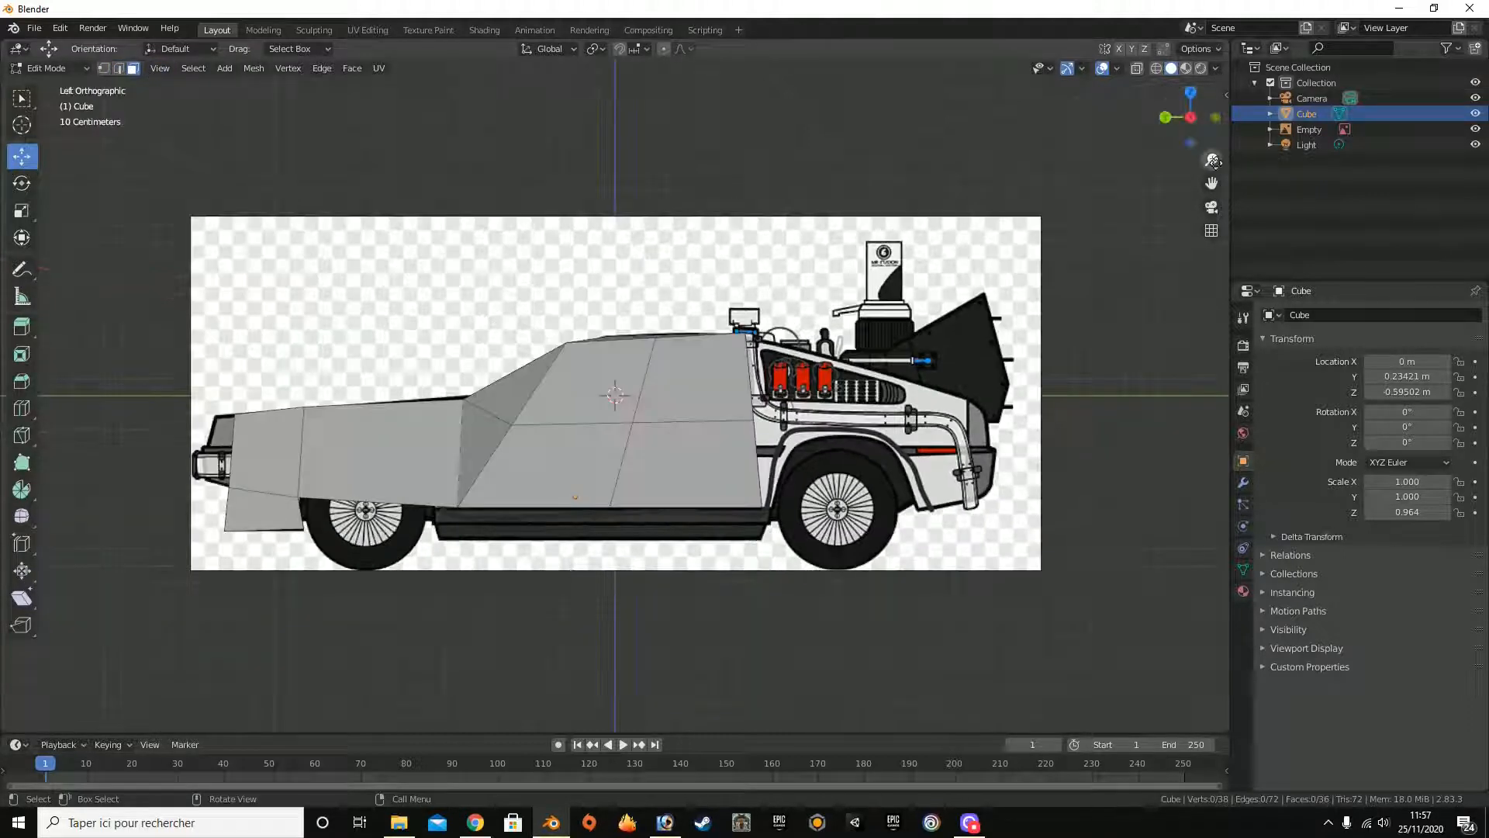
pyautogui.moveTo(111, 118); pyautogui.dragTo(768, 587)
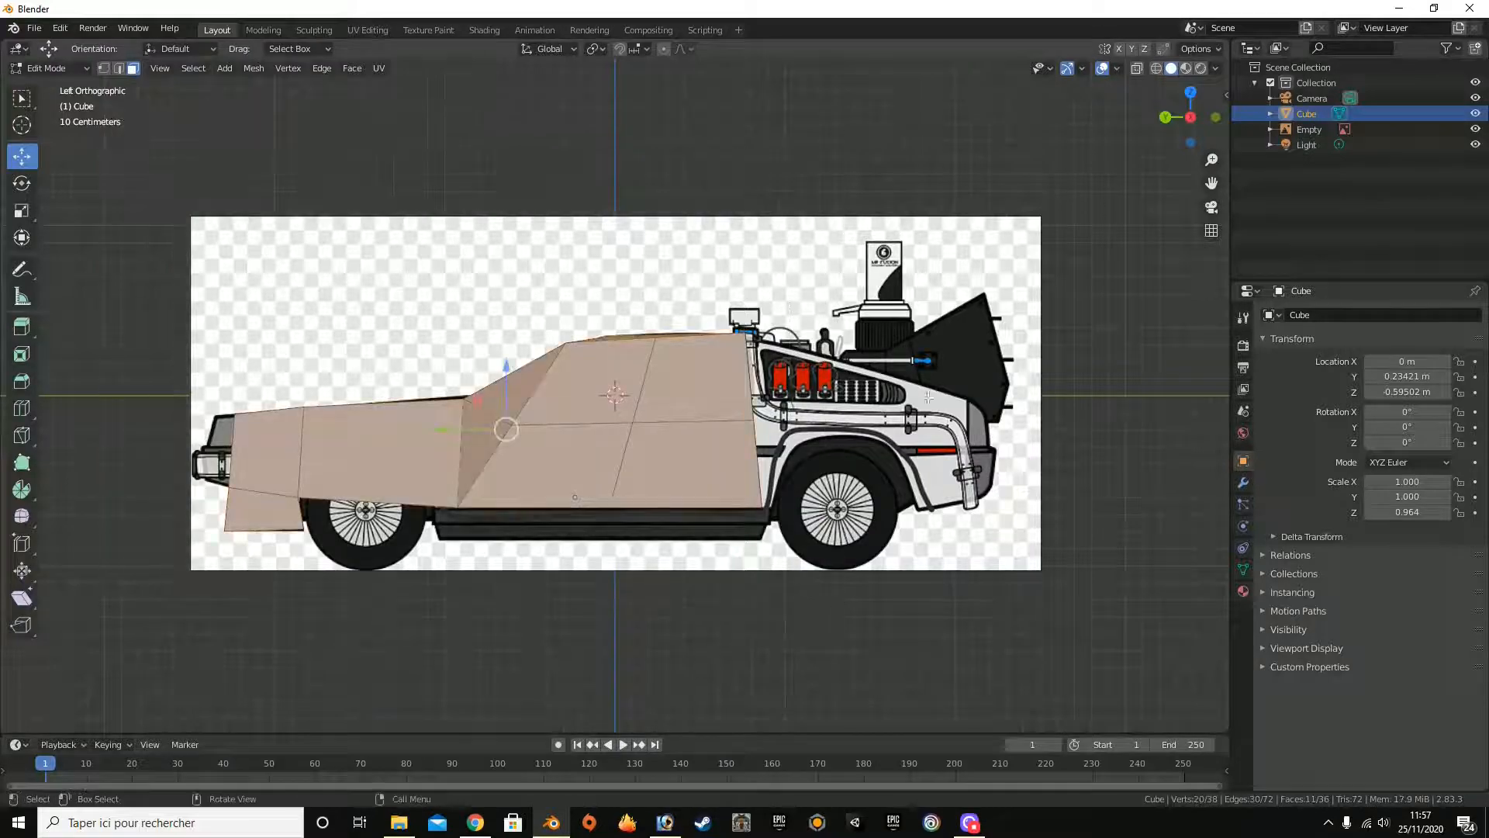
pyautogui.press('x')
pyautogui.click(1000, 350)
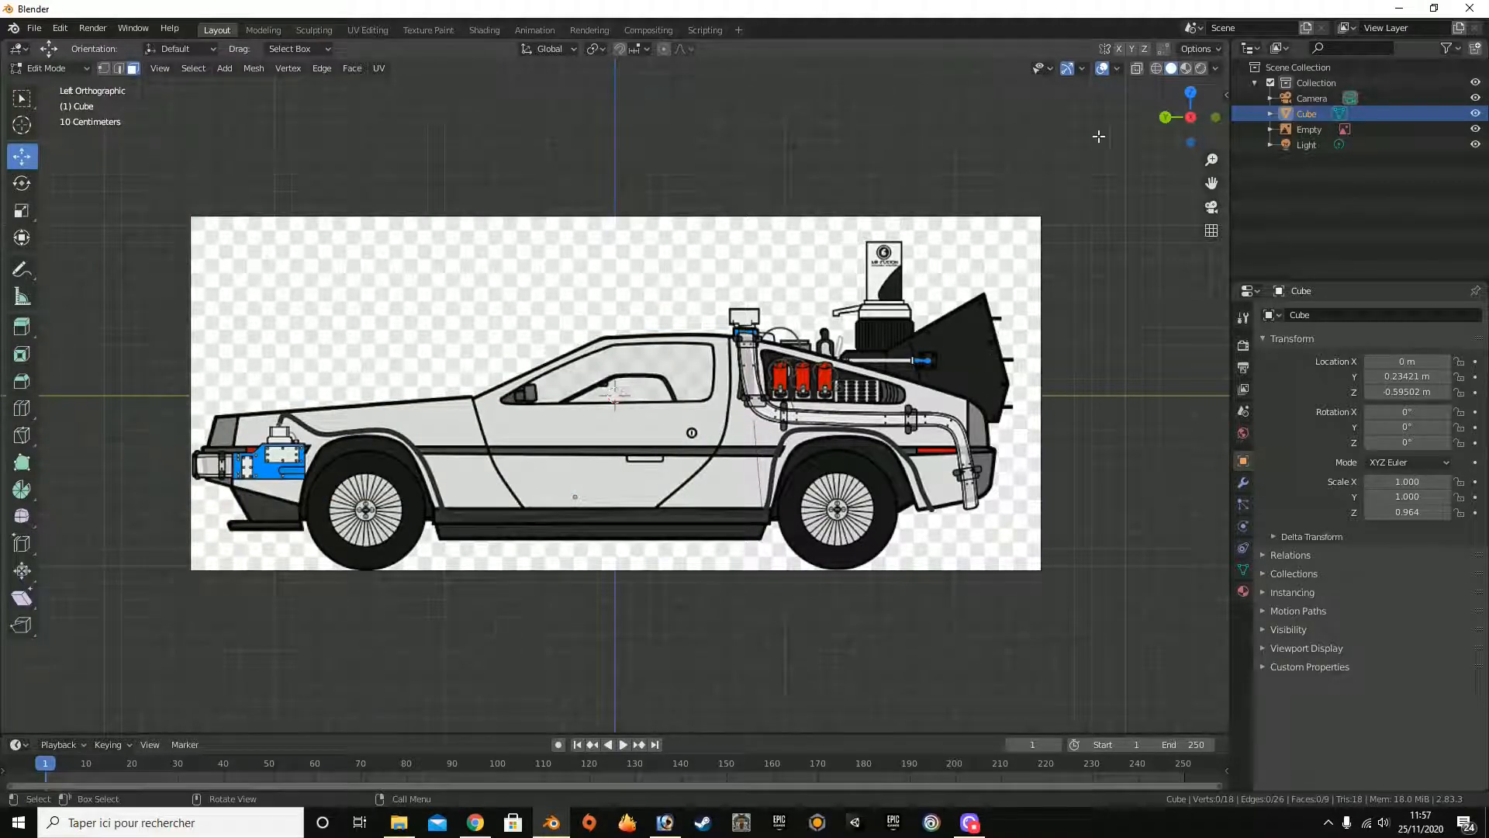
# Step: Try to delete the vertices of the two leftover underside faces beneath the cabin
pyautogui.click(1191, 119)
pyautogui.scroll(5, 1194, 128)
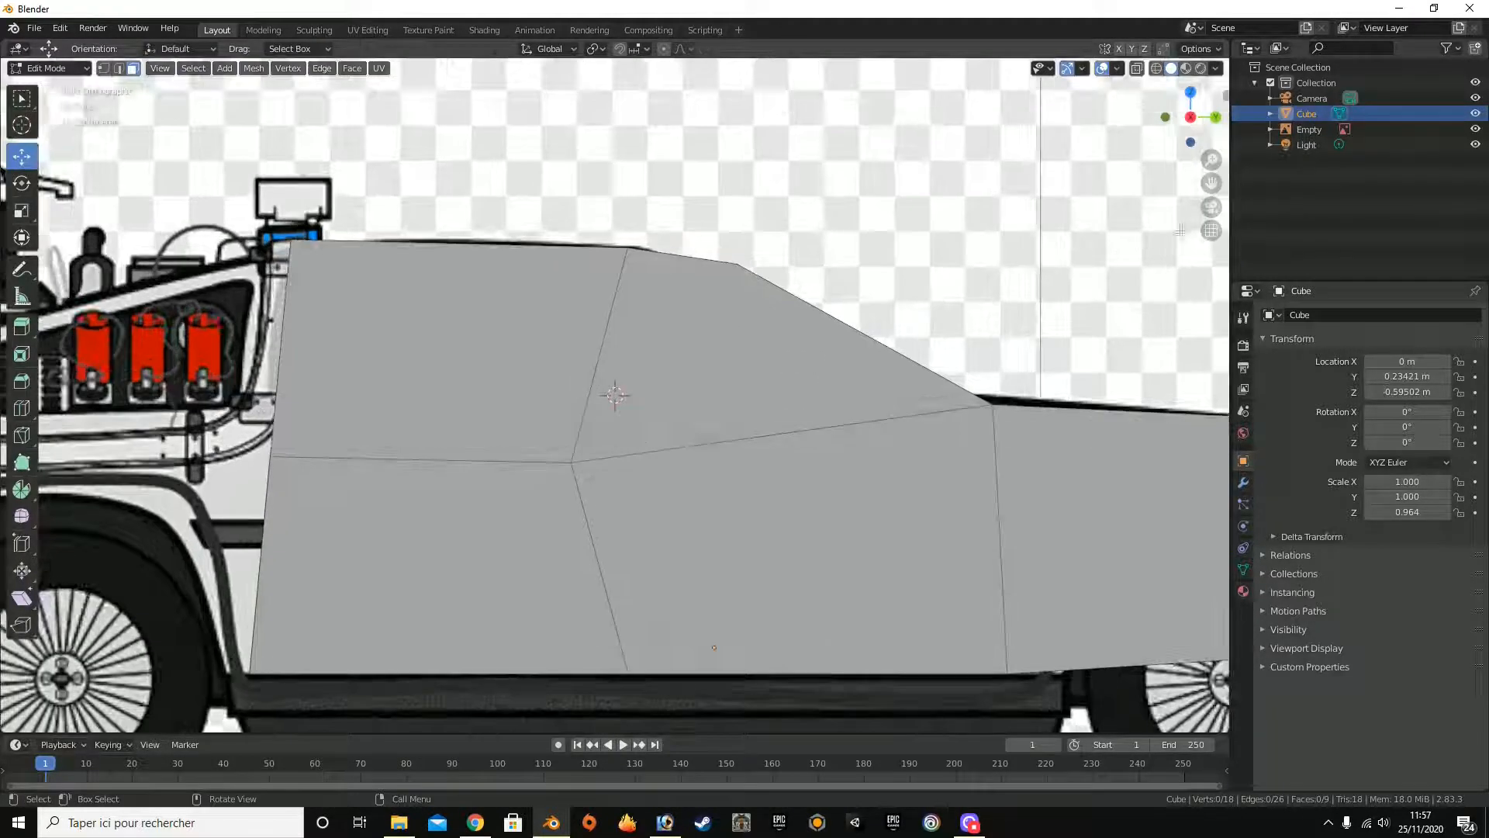
pyautogui.moveTo(1195, 129); pyautogui.dragTo(367, 62)
pyautogui.moveTo(1085, 186)
pyautogui.mouseDown()
pyautogui.moveTo(1086, 259)
pyautogui.moveTo(1080, 195)
pyautogui.mouseUp()
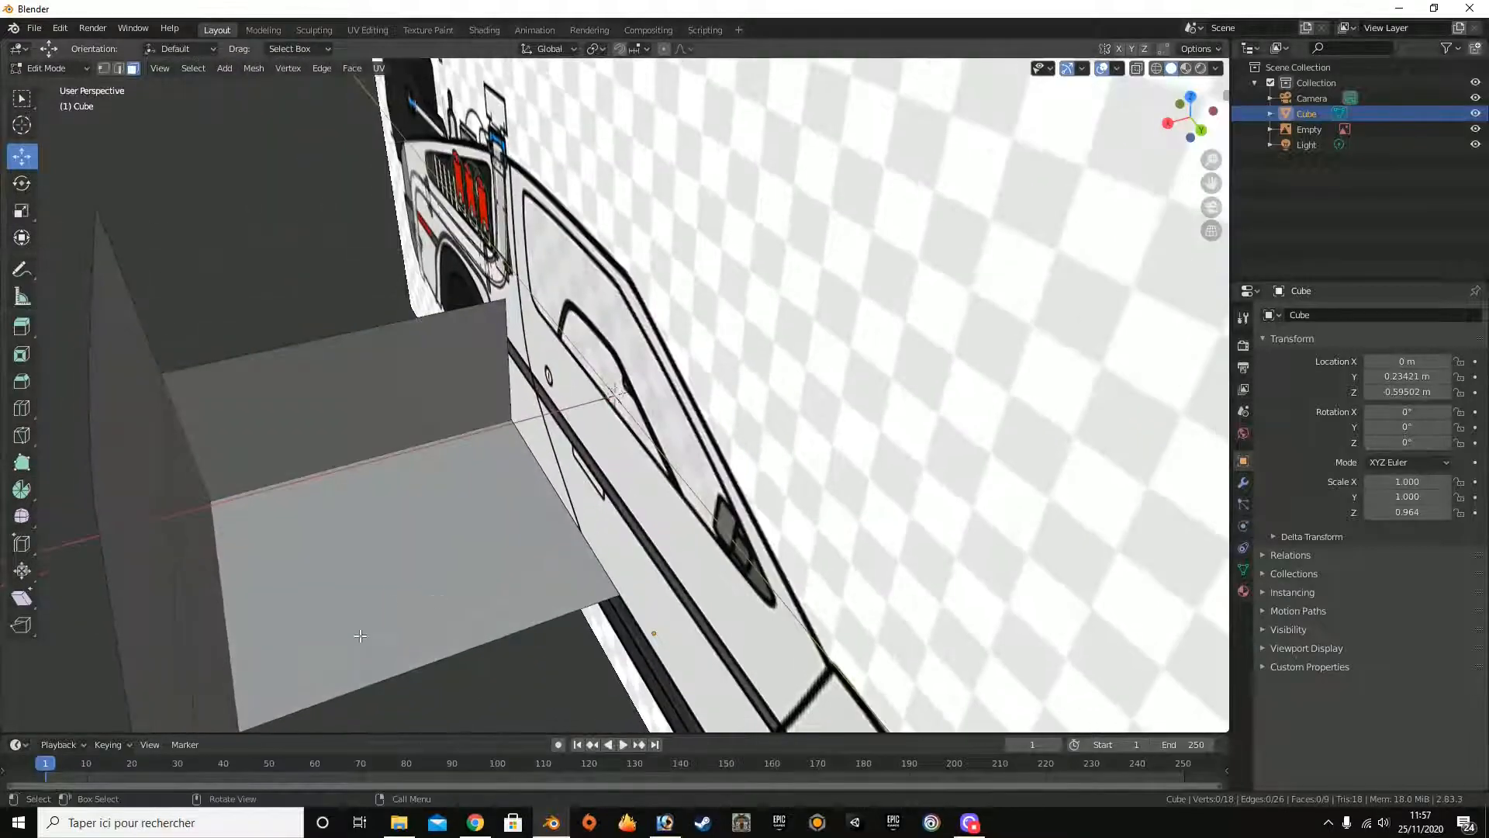
pyautogui.click(361, 627)
pyautogui.press('x')
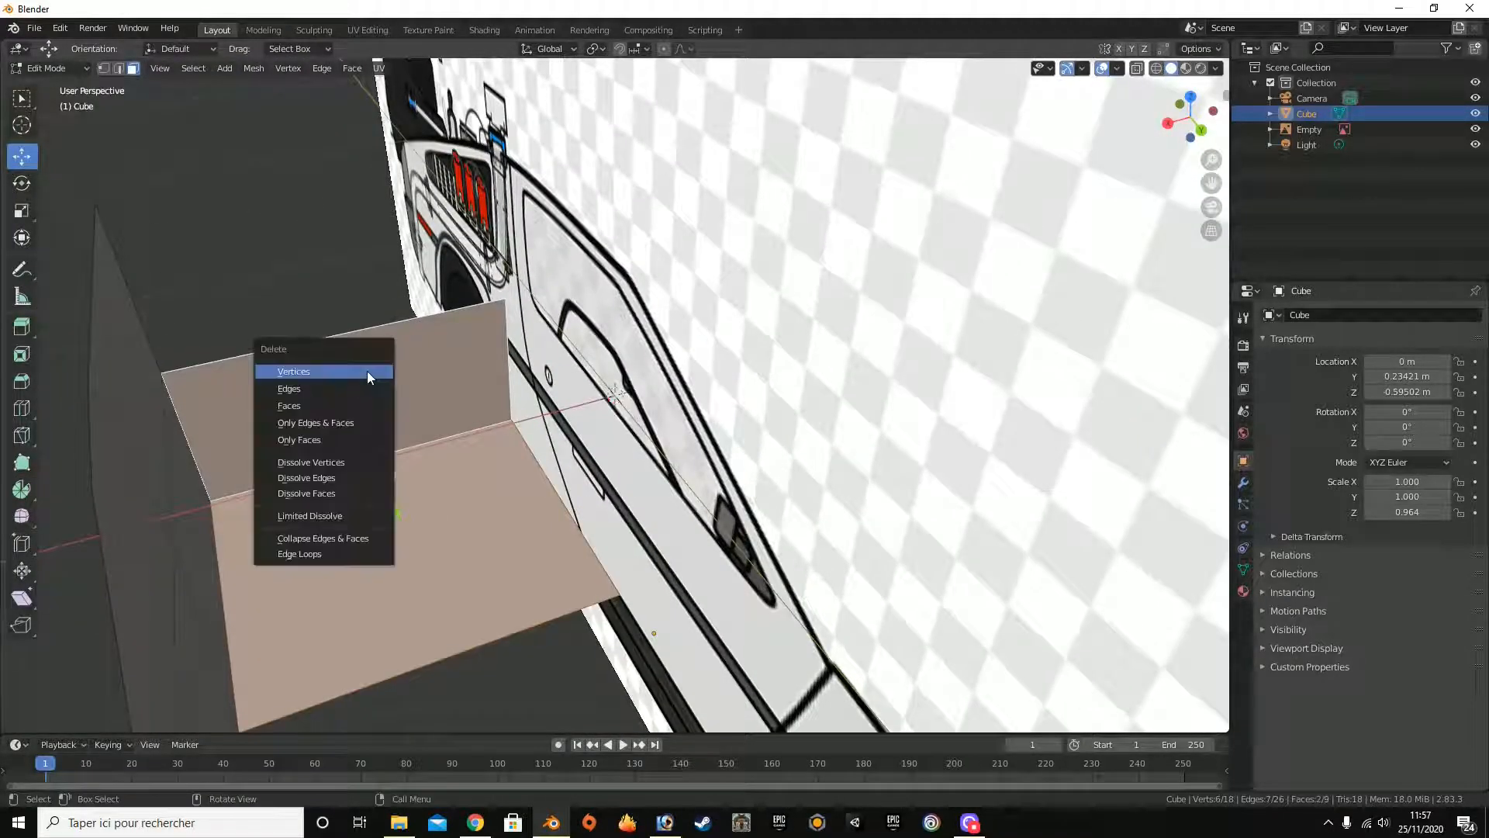
pyautogui.click(367, 372)
# Step: Undo the deletion of the two underside faces
pyautogui.hotkey('ctrl', 'z')
pyautogui.hotkey('ctrl', 'z')
pyautogui.hotkey('ctrl', 'z')
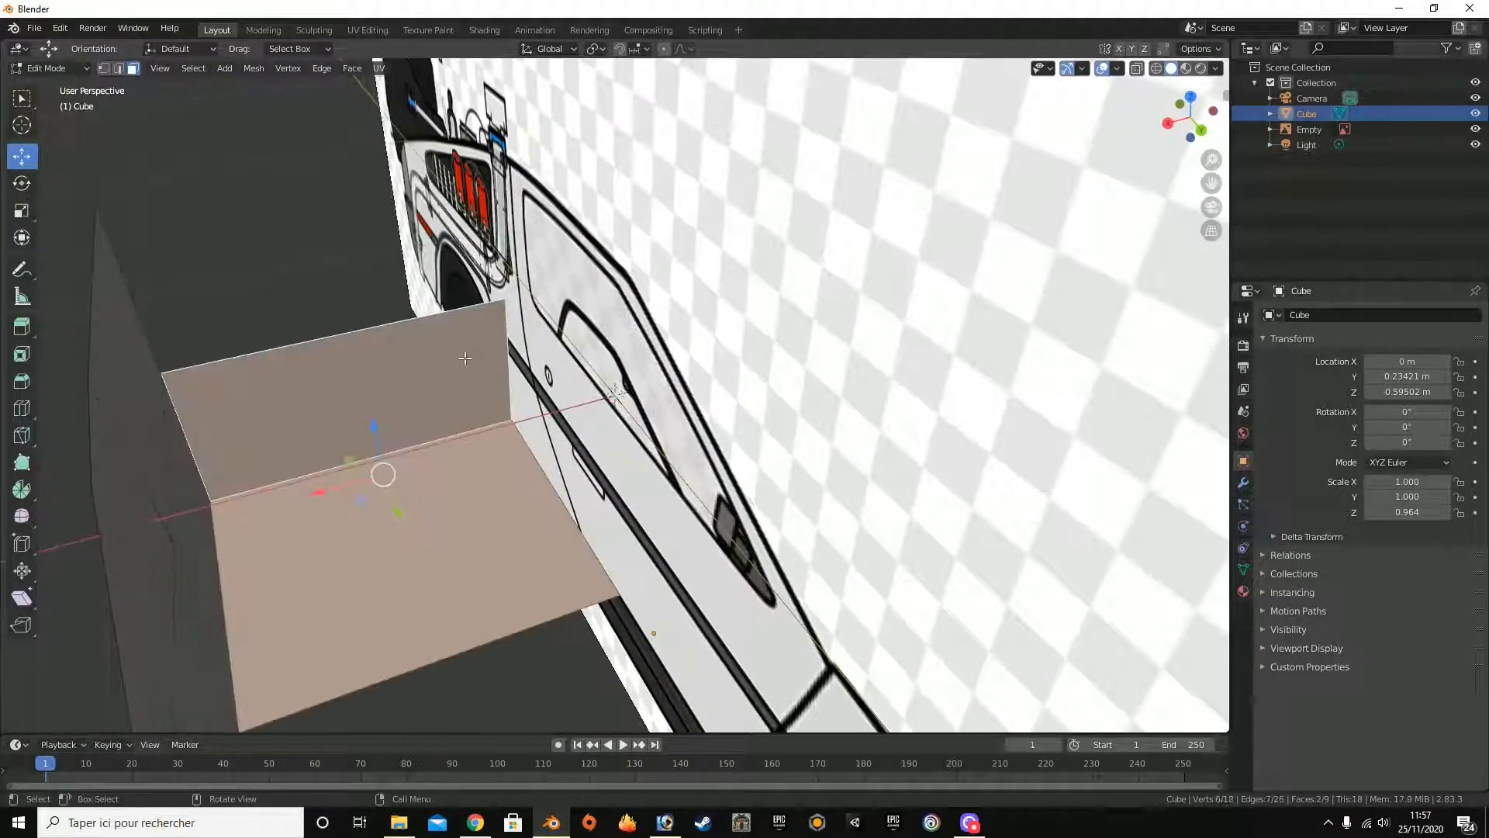
# Step: Undo the vertex deletion of the body faces and clear the selection
pyautogui.hotkey('ctrl', 'z')
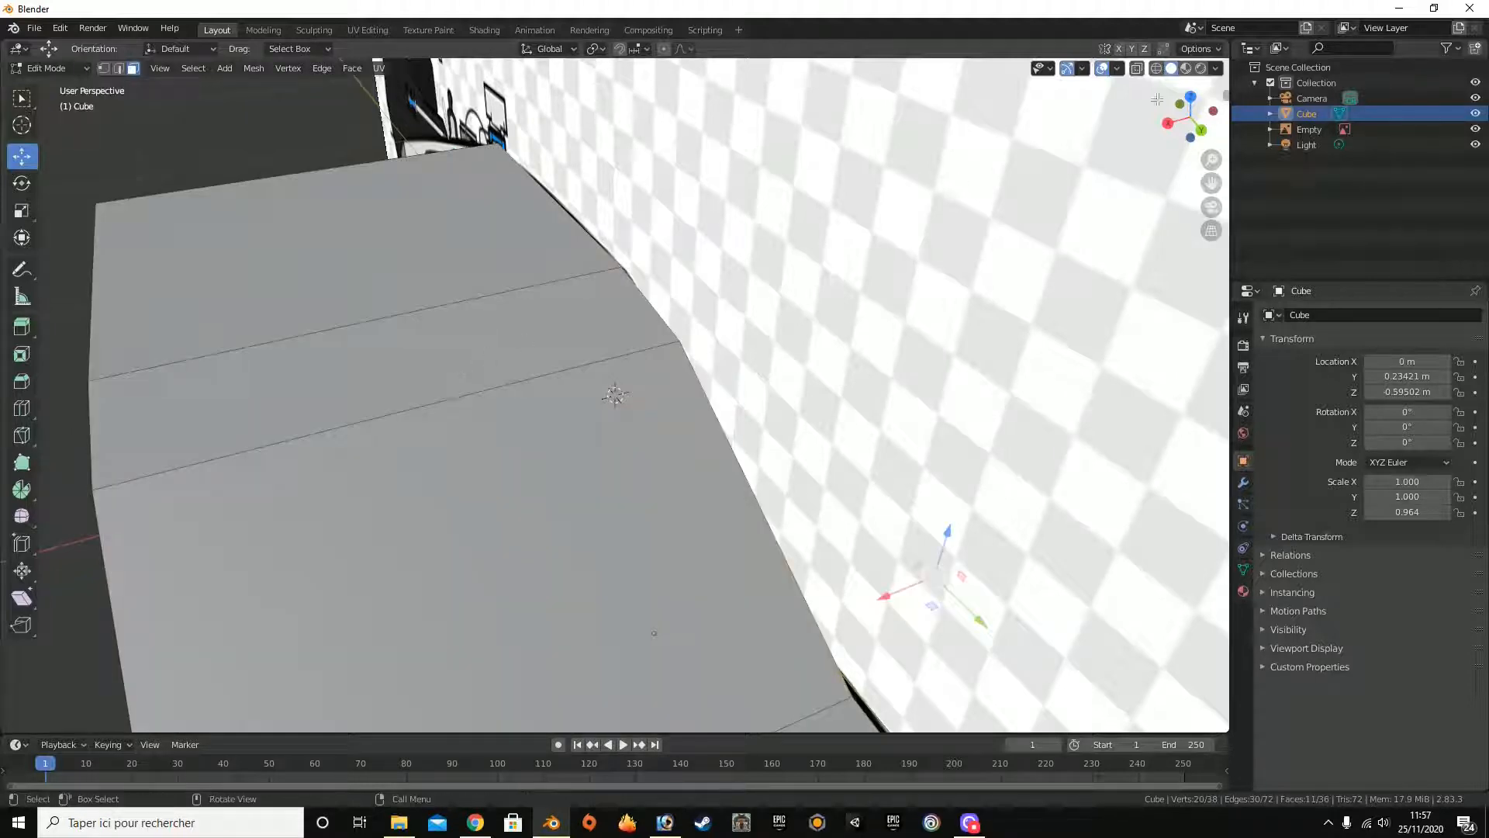
pyautogui.click(1168, 123)
pyautogui.scroll(-3, 881, 243)
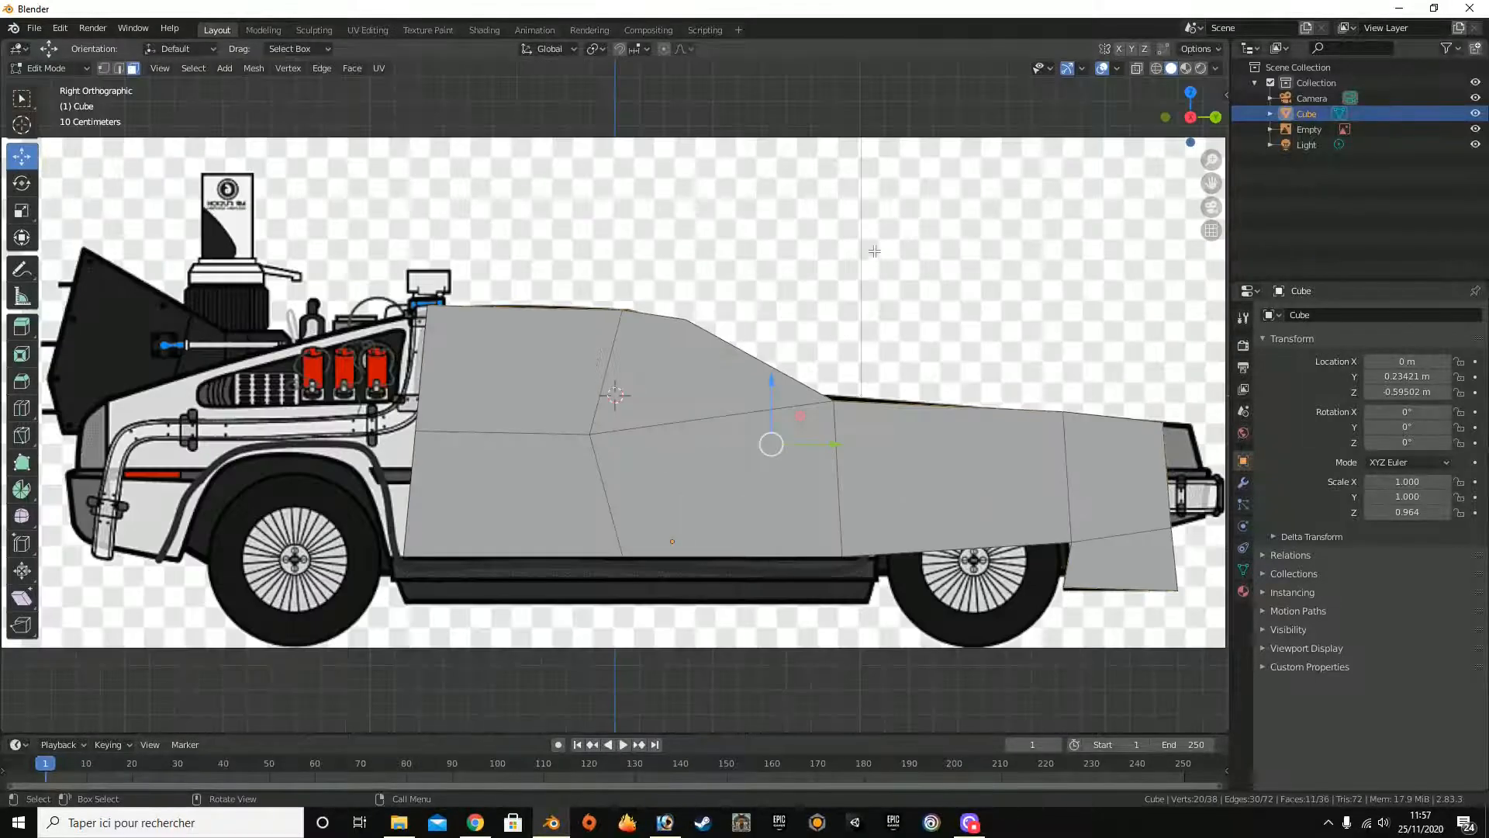
pyautogui.click(879, 244)
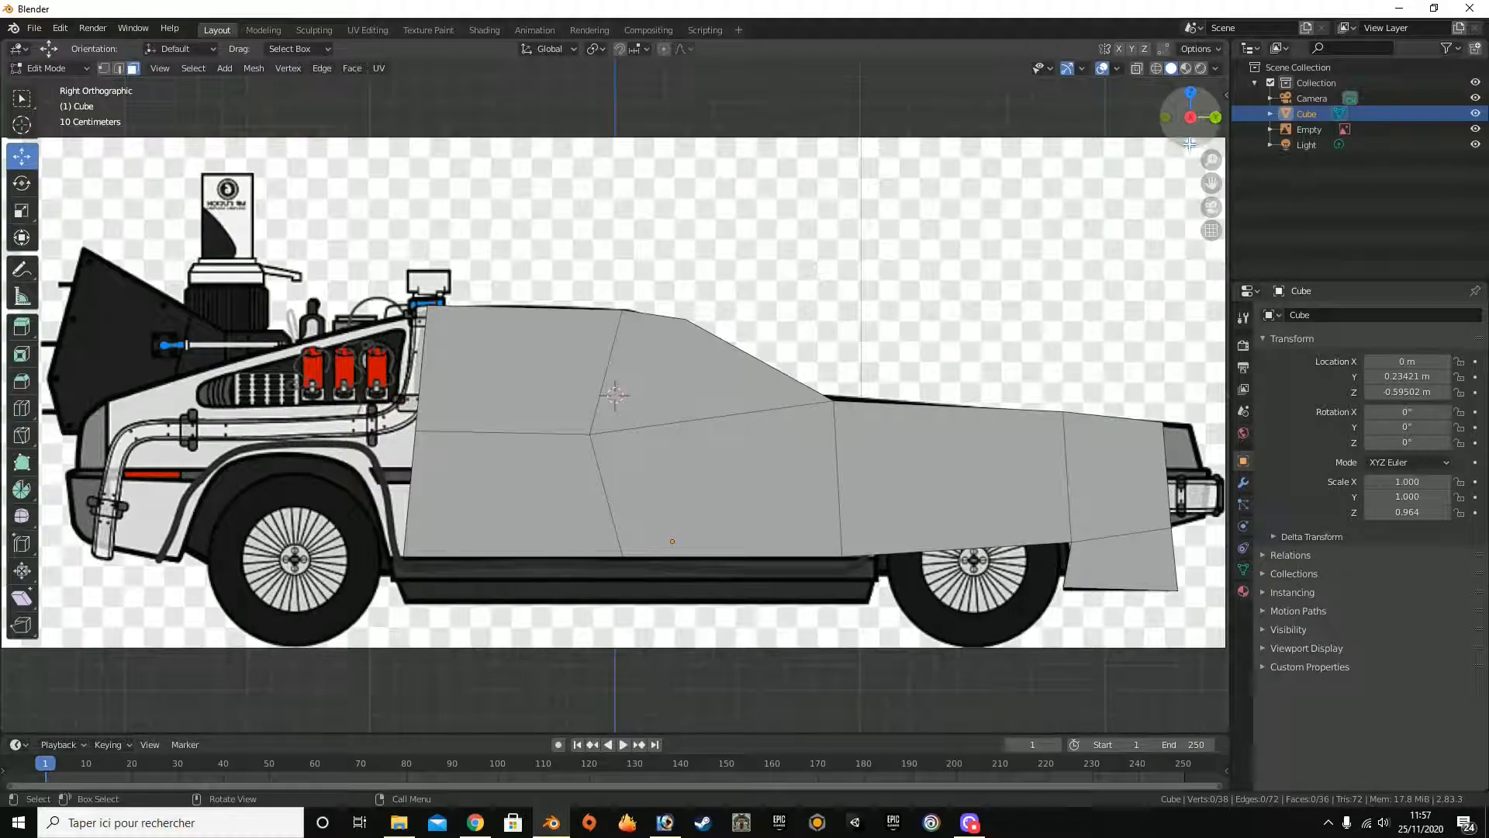
# Step: Extrude the two underside faces beneath the cabin downward by about 0.1 m
pyautogui.moveTo(1192, 116); pyautogui.dragTo(1188, 33)
pyautogui.click(671, 401)
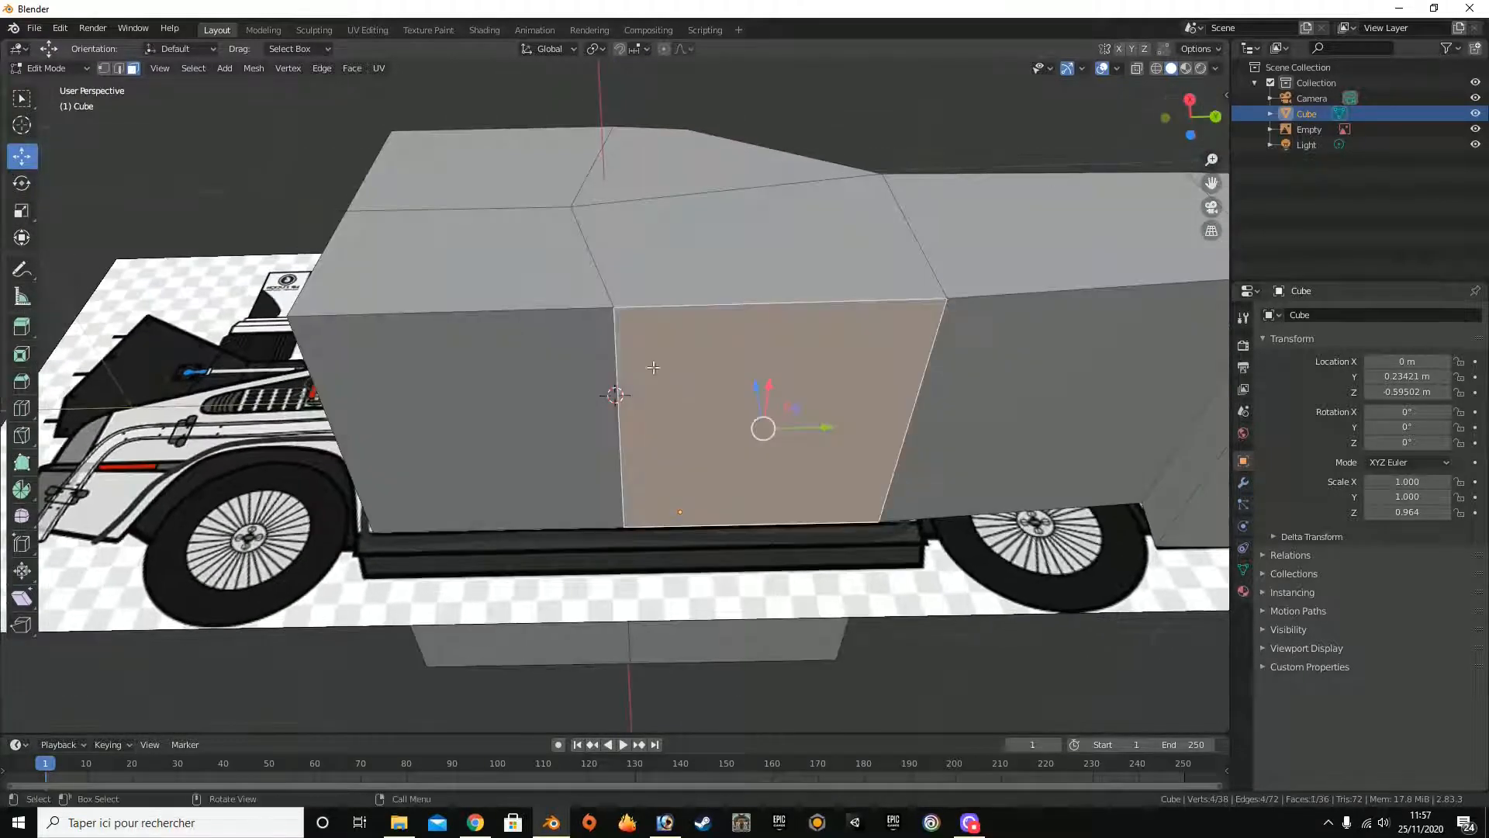
pyautogui.keyDown('shift'); pyautogui.click(542, 370); pyautogui.keyUp('shift')
pyautogui.click(1189, 99)
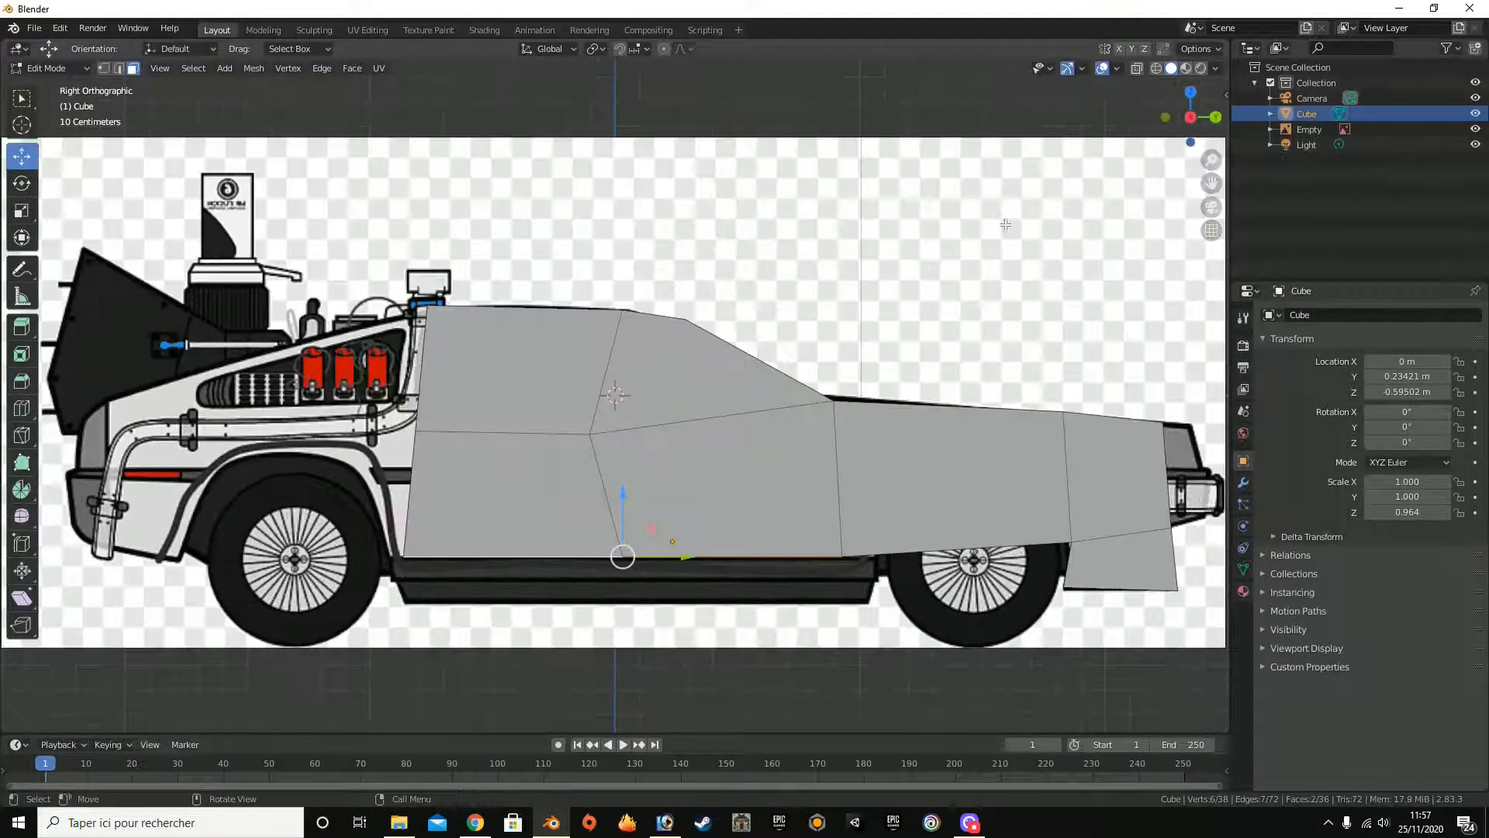
pyautogui.press('e')
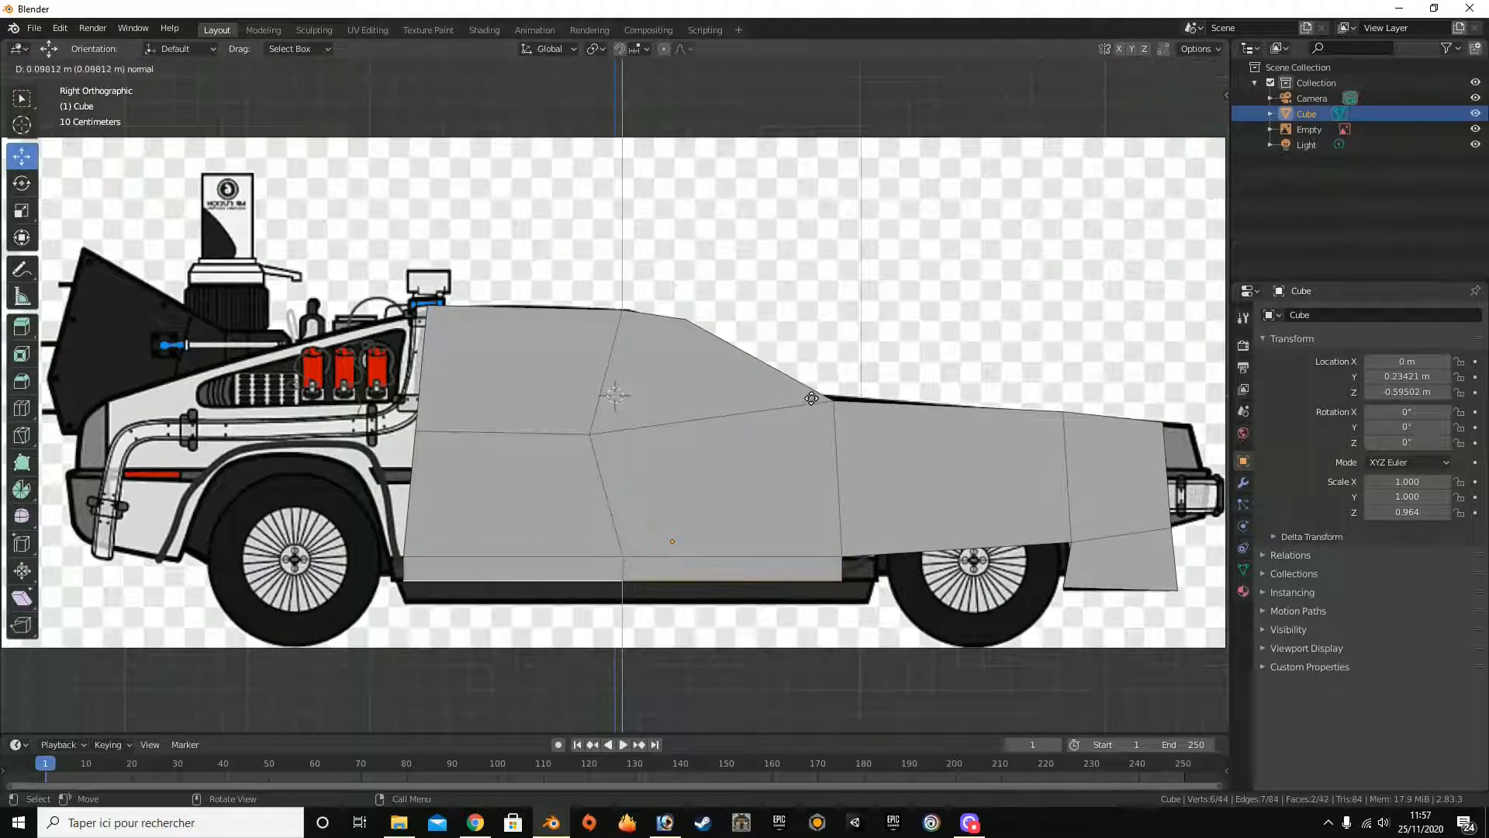
pyautogui.click(811, 397)
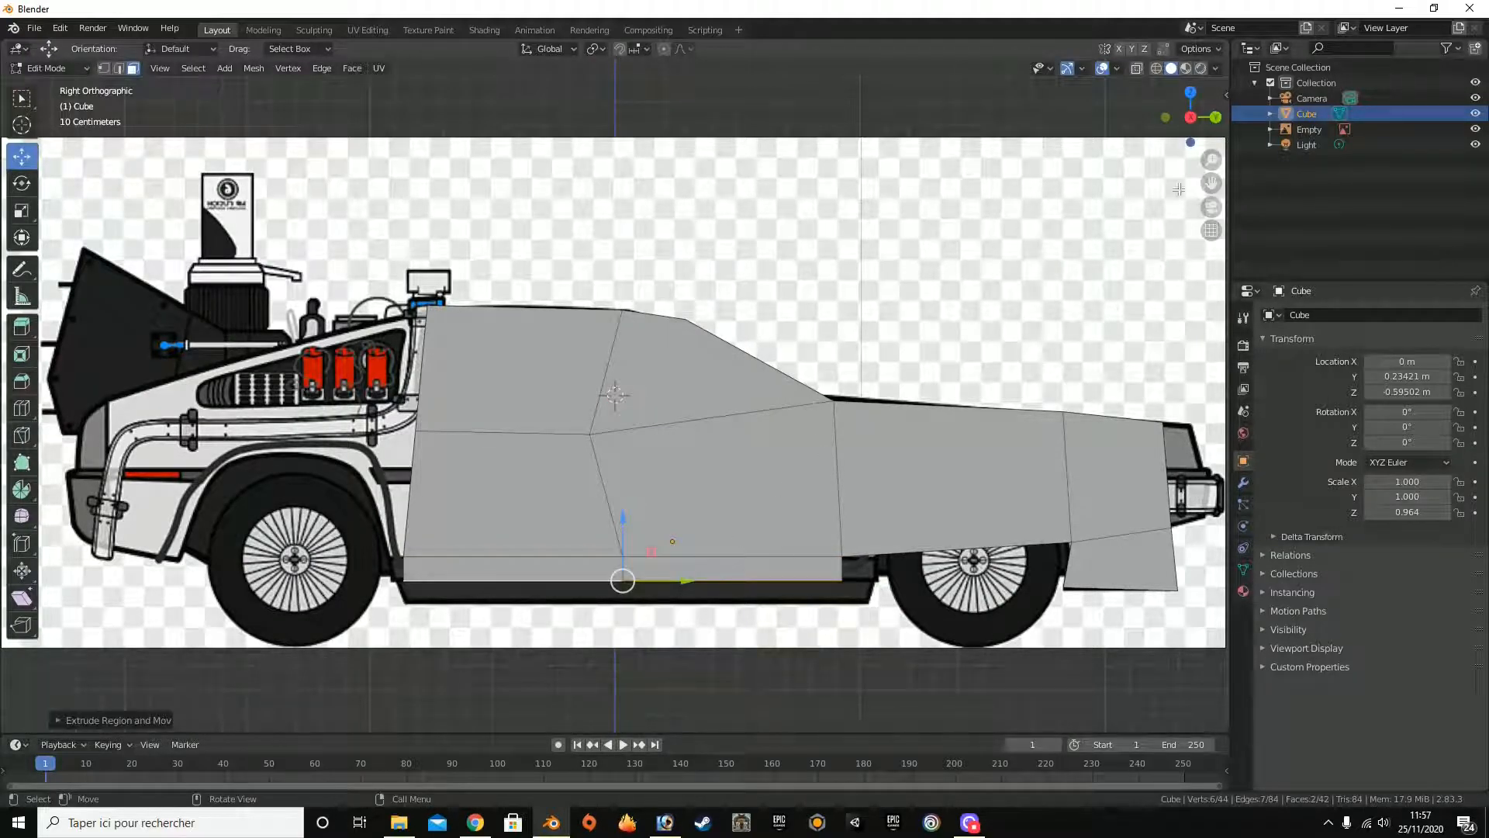
# Step: Move the front face of the extruded sill block forward to meet the front wheel in the reference
pyautogui.moveTo(1198, 113); pyautogui.dragTo(1066, 54)
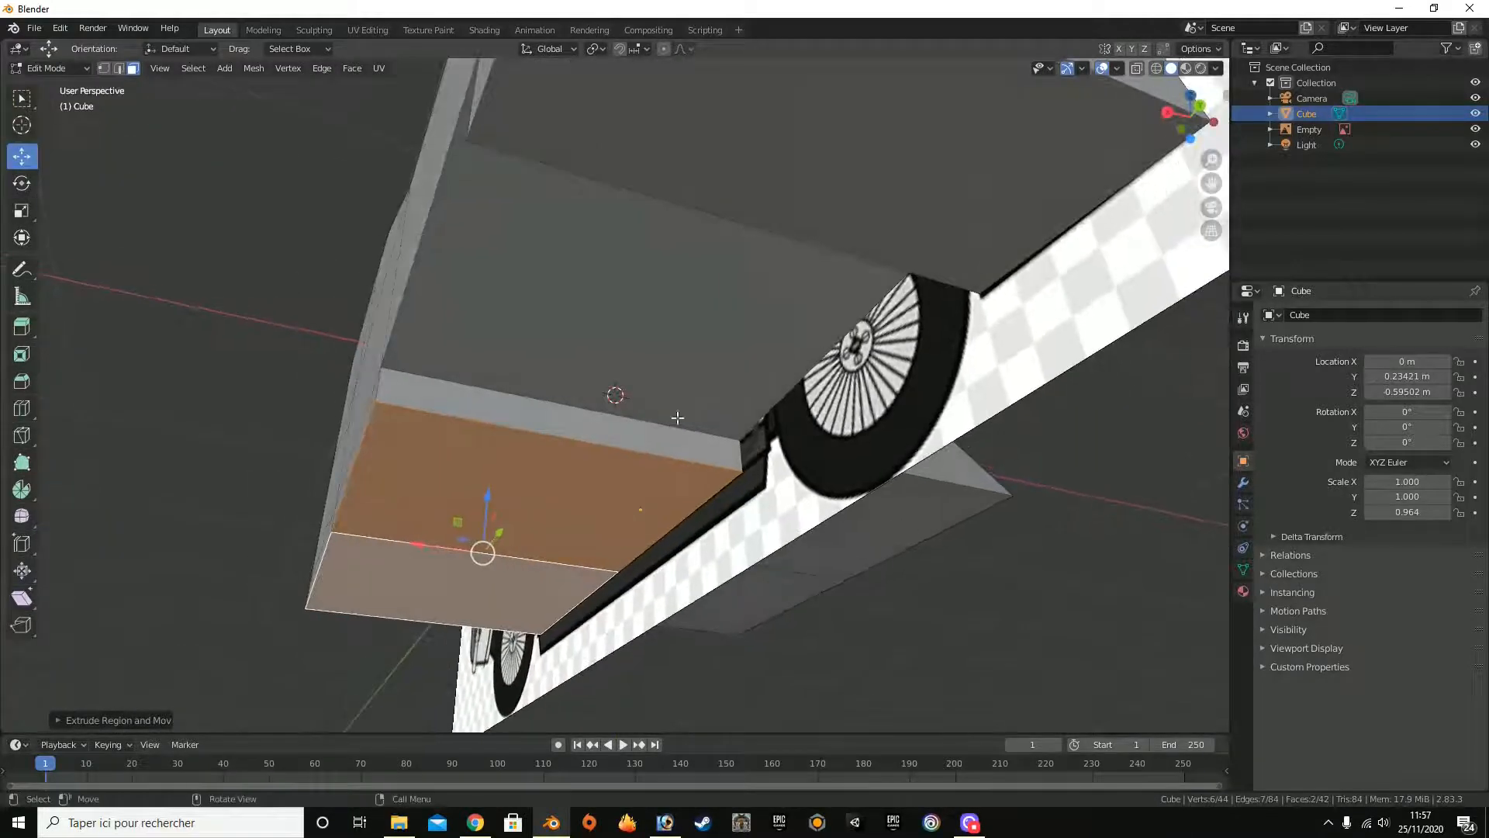
pyautogui.click(649, 432)
pyautogui.press('KP_3')
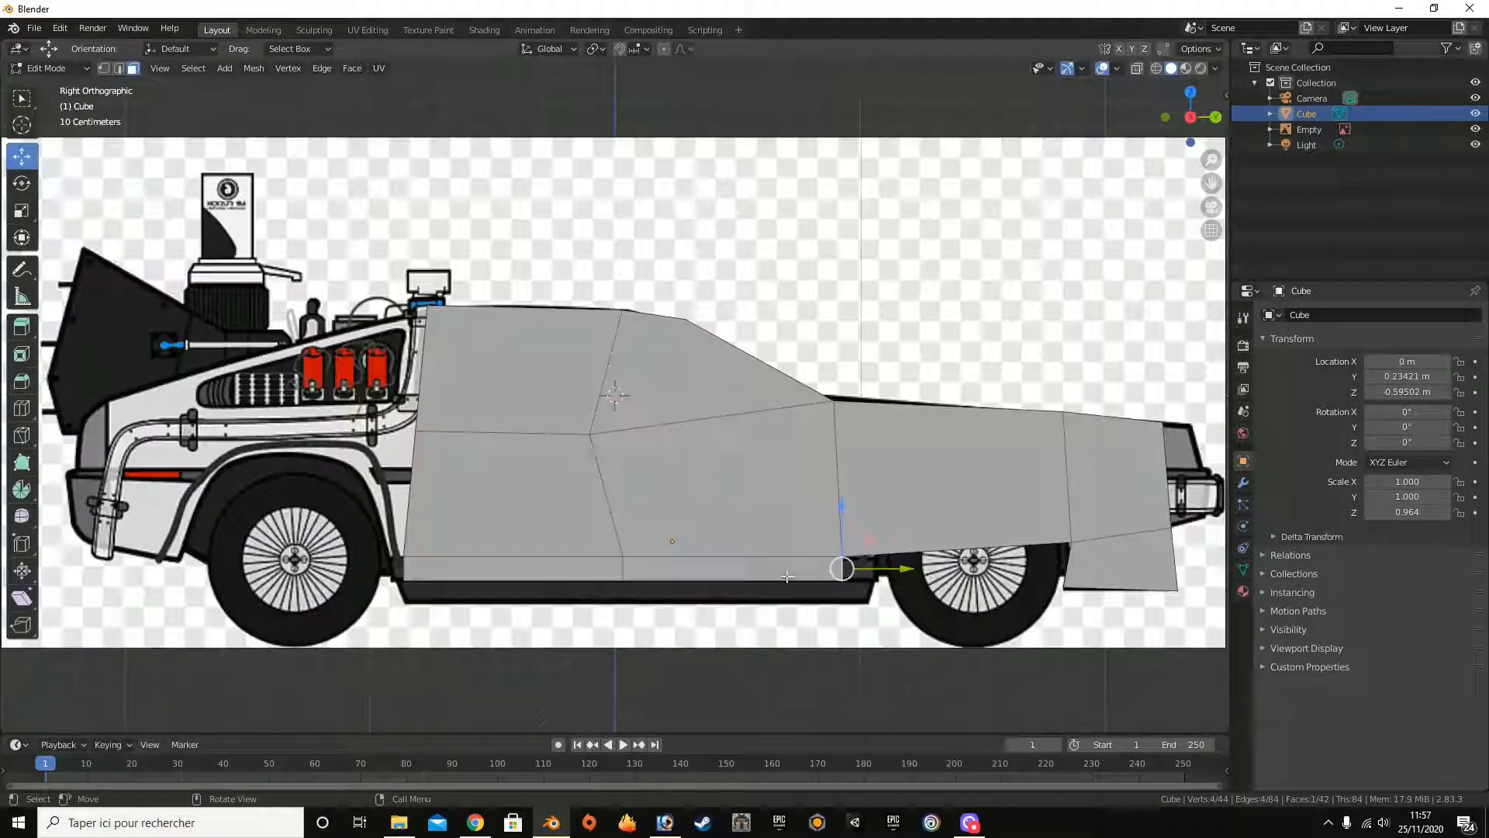
pyautogui.moveTo(893, 572); pyautogui.dragTo(927, 572)
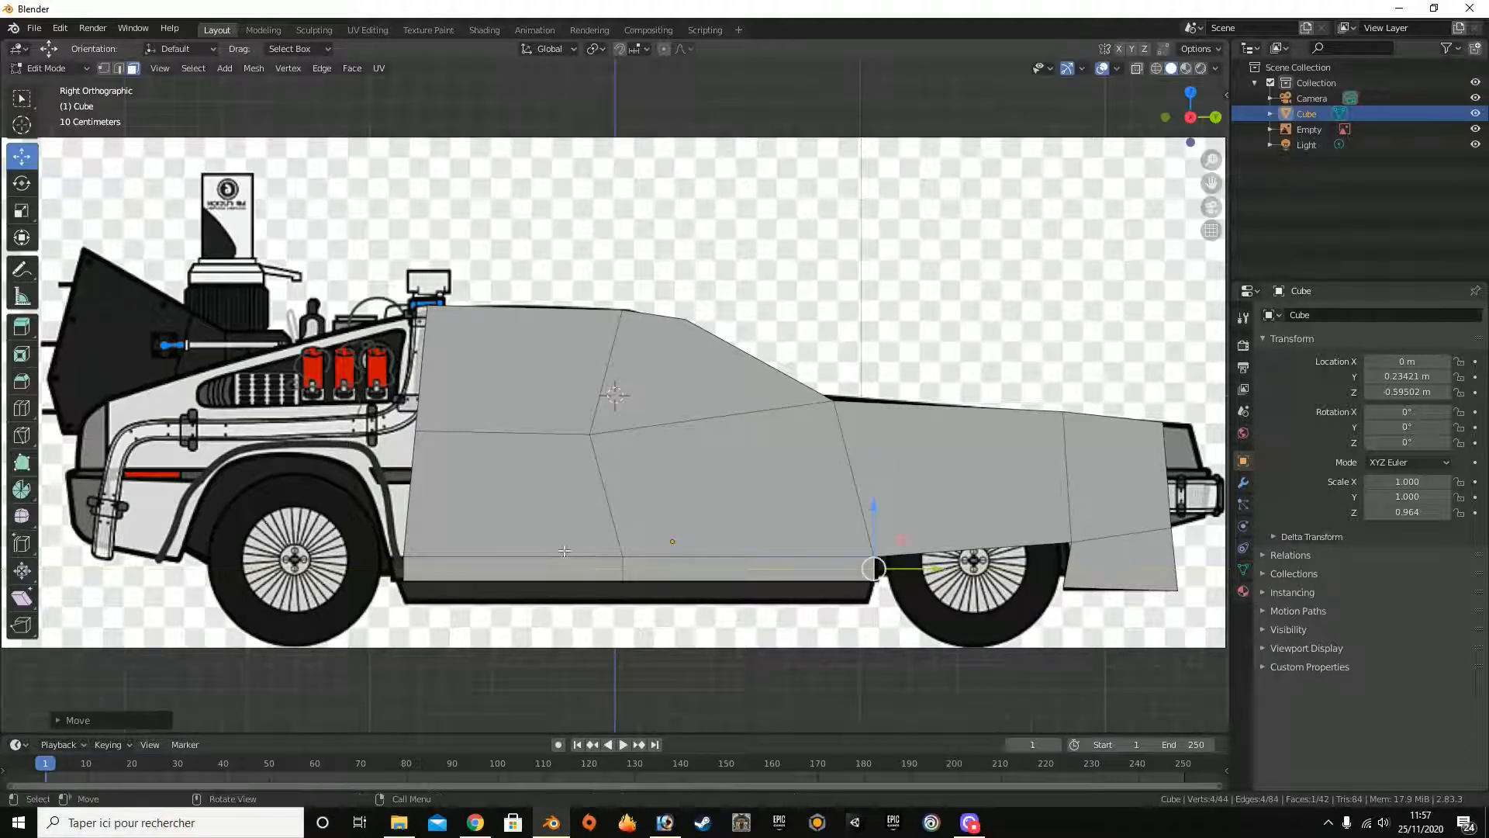
# Step: Extrude the sill's two bottom faces down about 0.08 m to the reference sill's underside, and shift them slightly rearward
pyautogui.moveTo(1193, 127); pyautogui.dragTo(1193, 47)
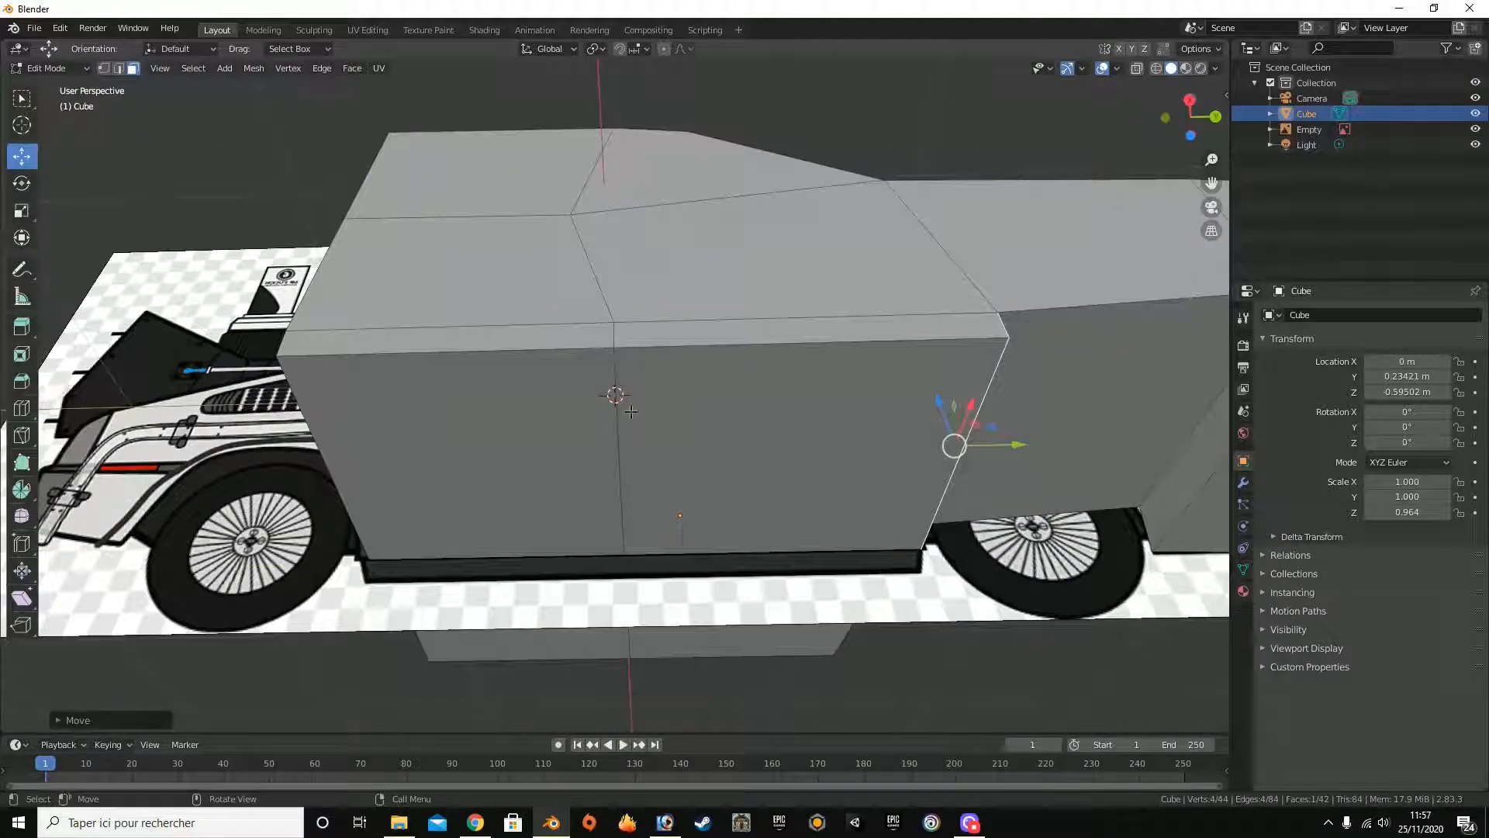
pyautogui.click(632, 412)
pyautogui.keyDown('shift'); pyautogui.click(530, 424); pyautogui.keyUp('shift')
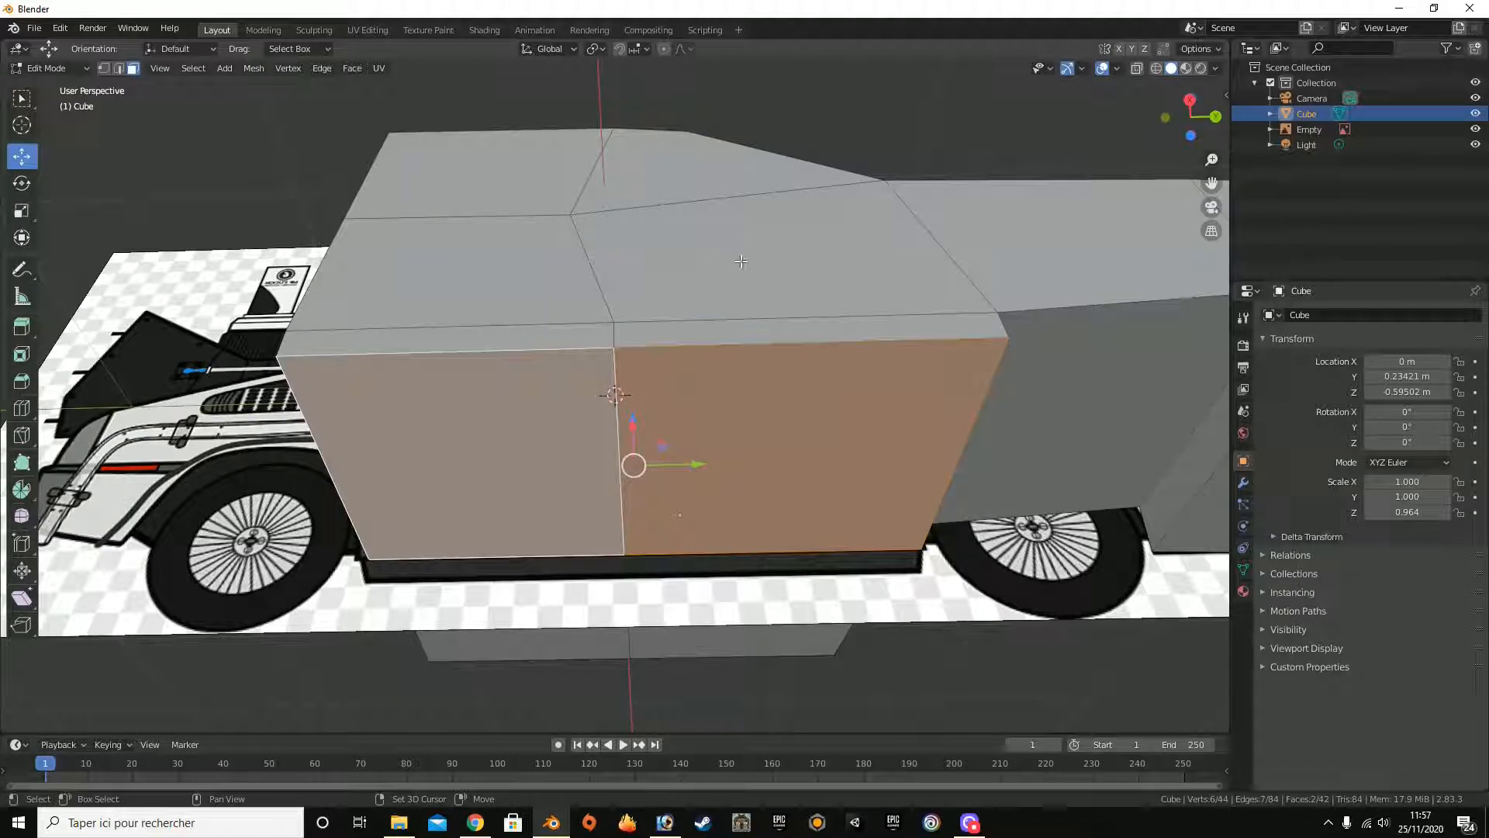
pyautogui.click(1189, 101)
pyautogui.moveTo(636, 530); pyautogui.dragTo(632, 551)
pyautogui.rightClick(632, 550)
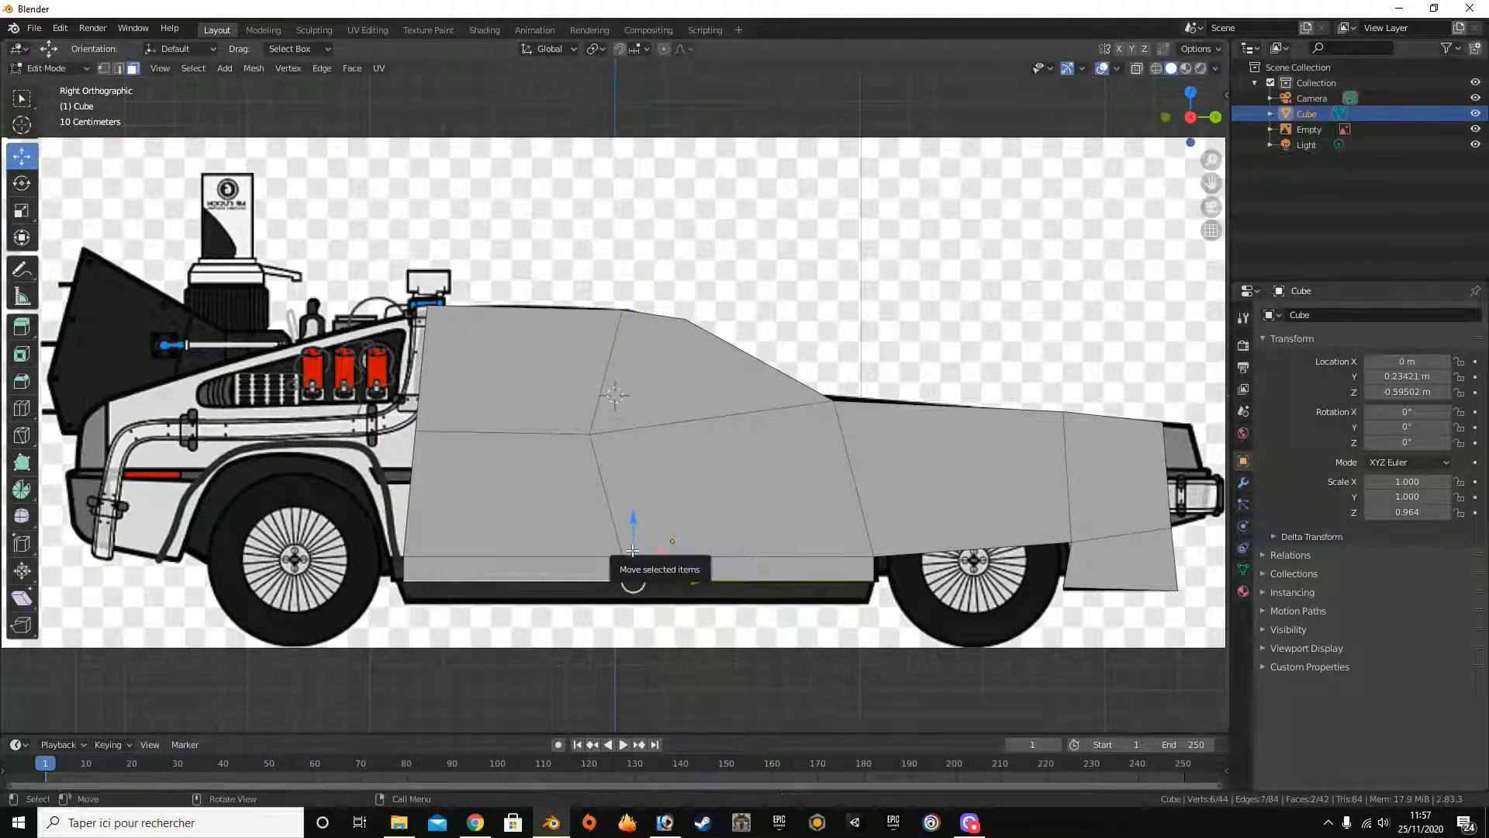
pyautogui.press('e')
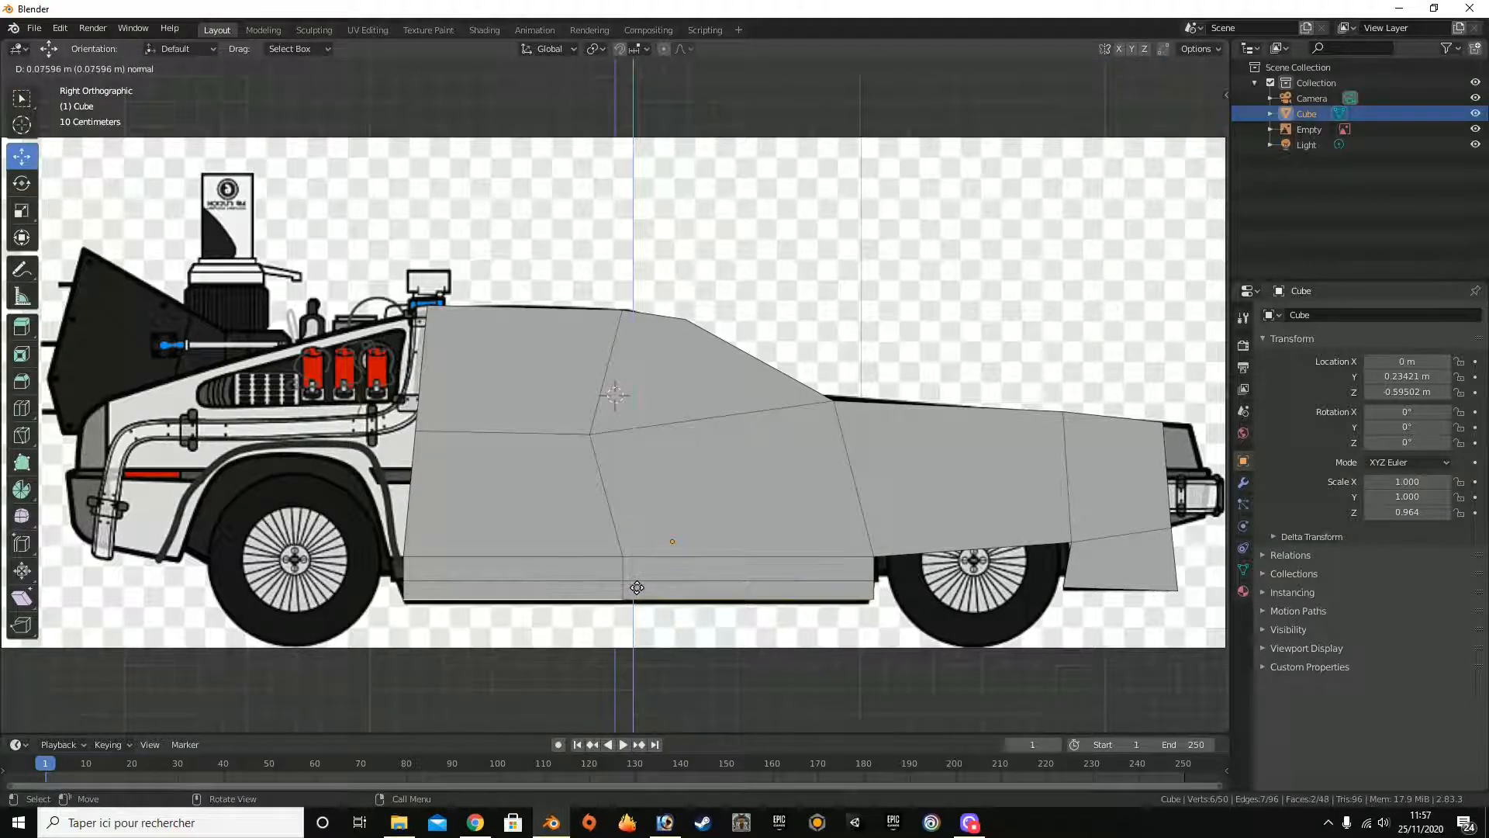
pyautogui.click(638, 591)
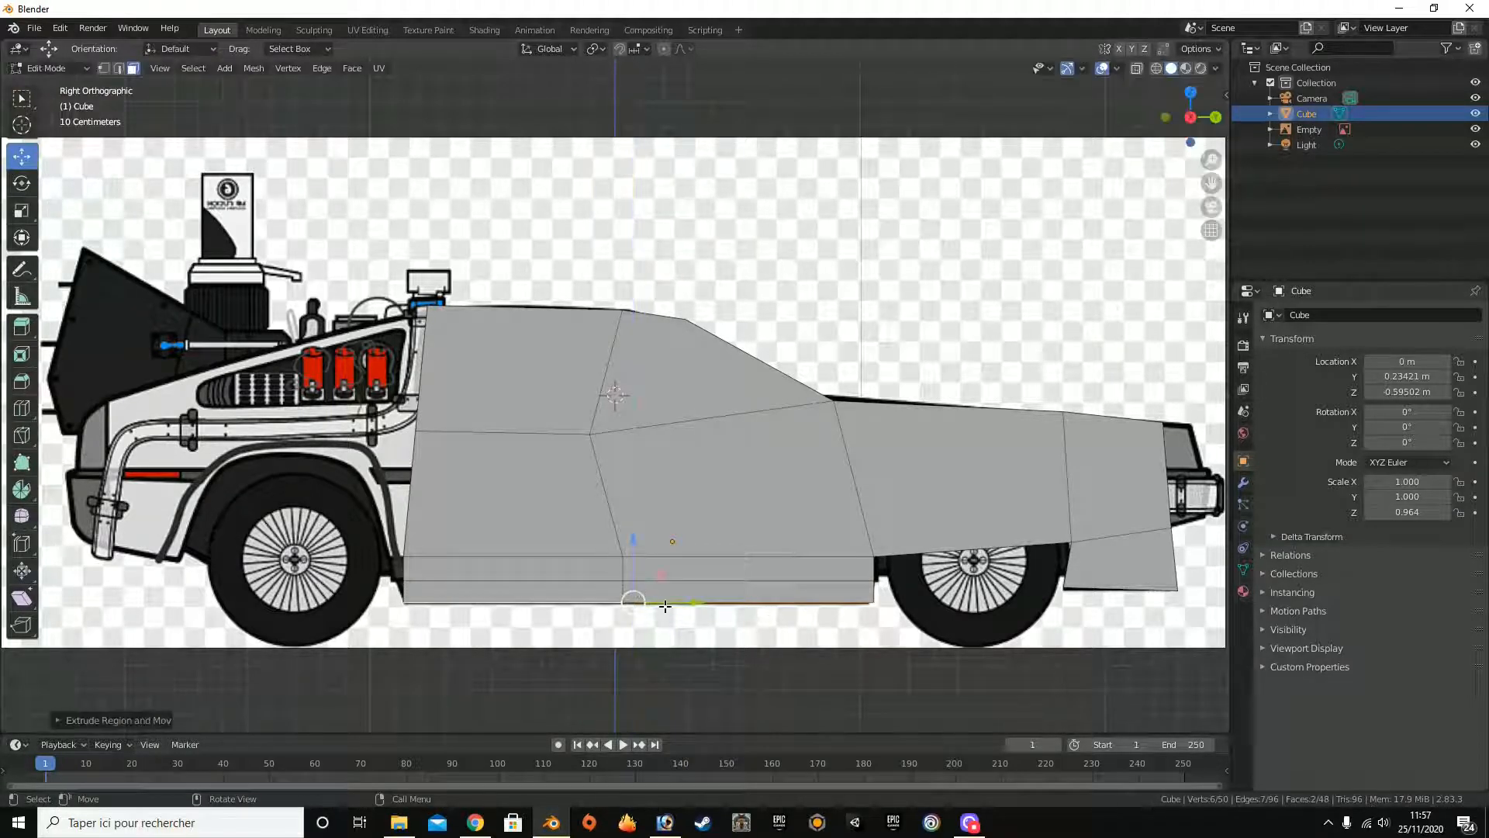
pyautogui.moveTo(665, 605); pyautogui.dragTo(656, 605)
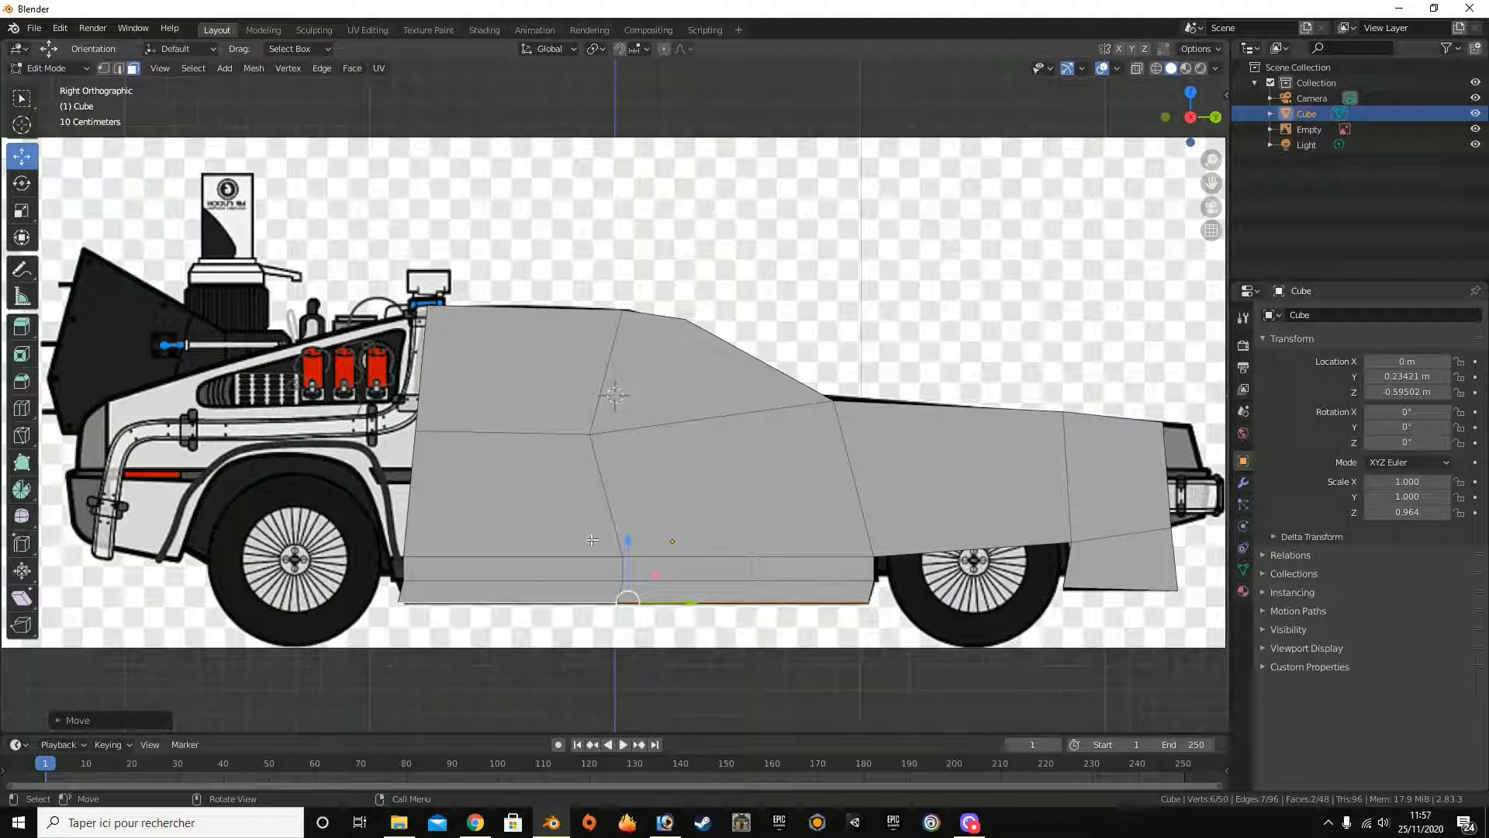
# Step: Move the sill's bottom rear edge slightly forward to slope its back end
pyautogui.moveTo(1209, 131); pyautogui.dragTo(34, 81)
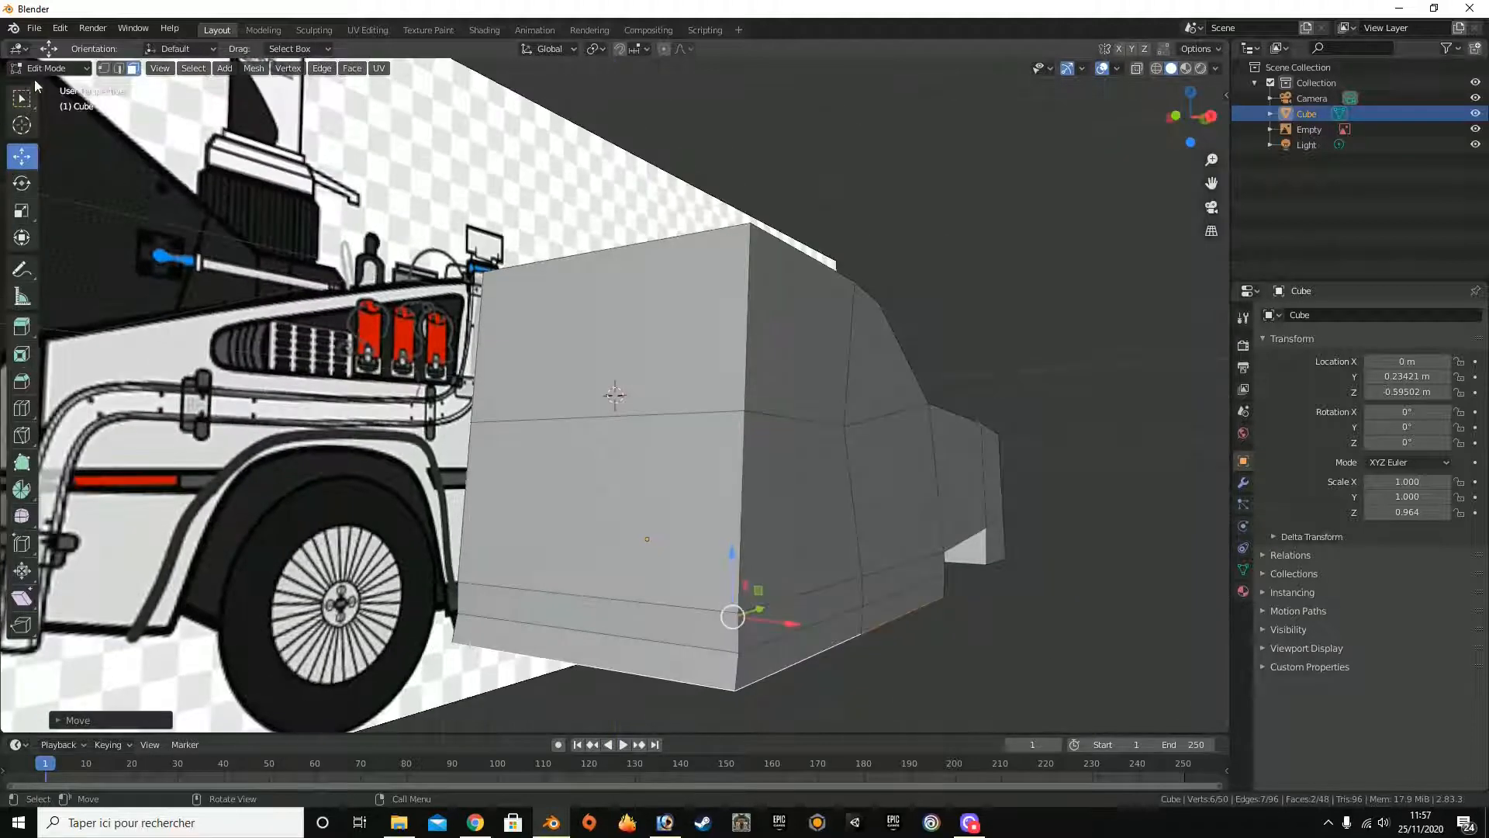
pyautogui.click(121, 69)
pyautogui.click(587, 658)
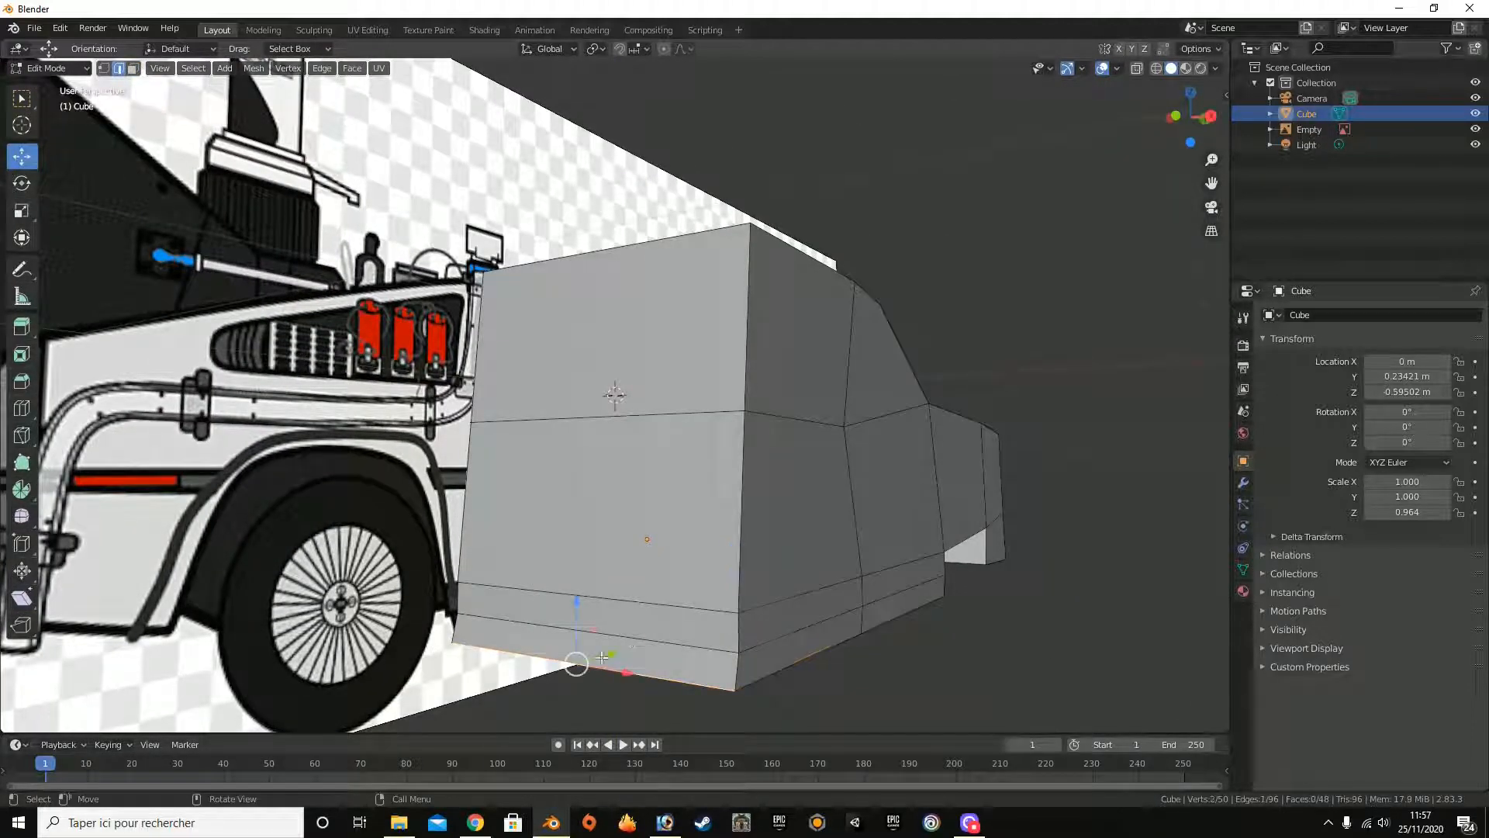
pyautogui.click(1211, 115)
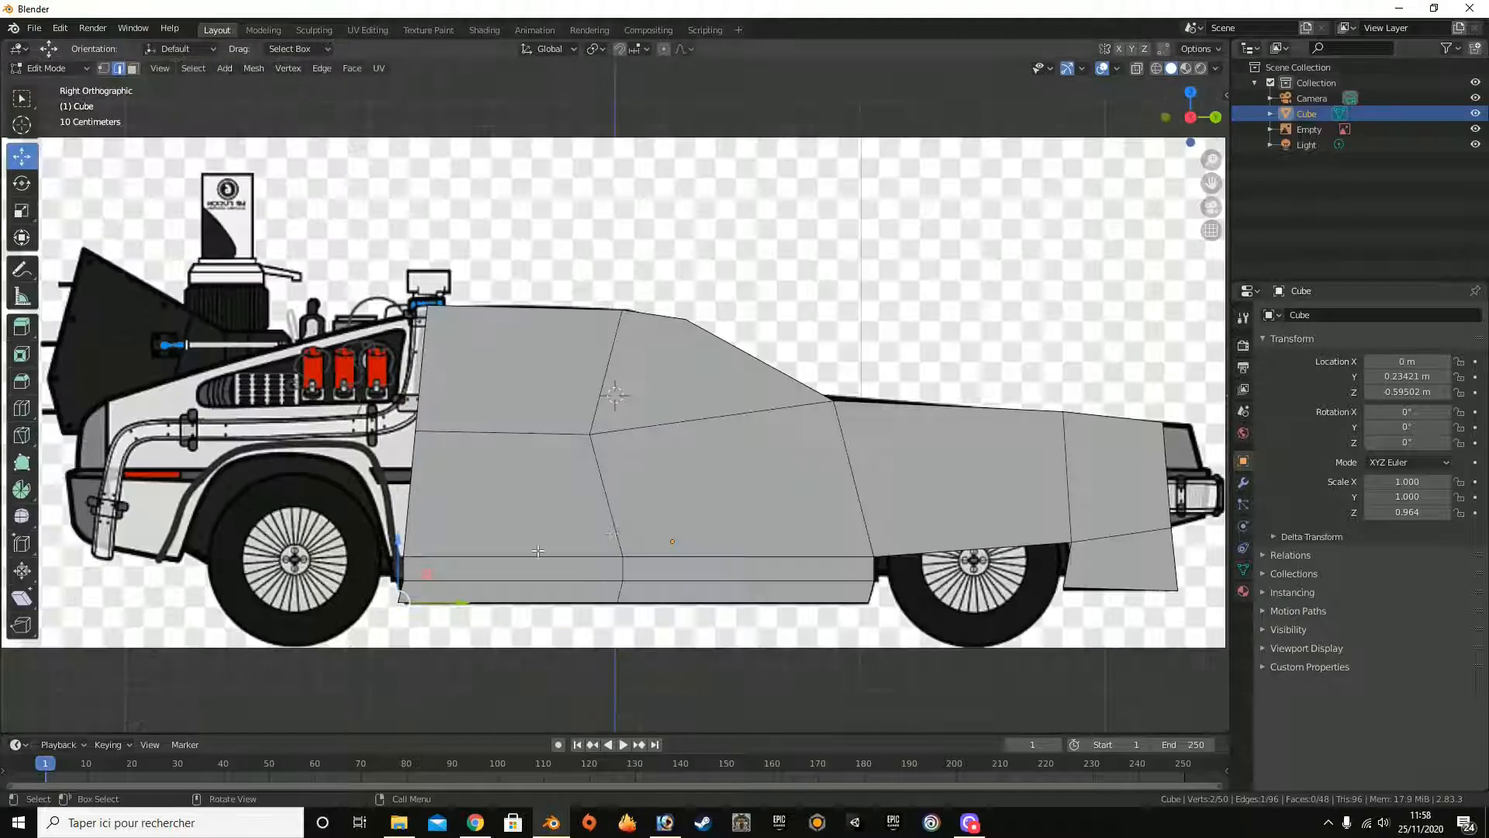
pyautogui.moveTo(465, 603); pyautogui.dragTo(479, 602)
# Step: Select the lowest rear face of the sill and move it slightly rearward to match the reference
pyautogui.moveTo(1190, 116); pyautogui.dragTo(155, 71)
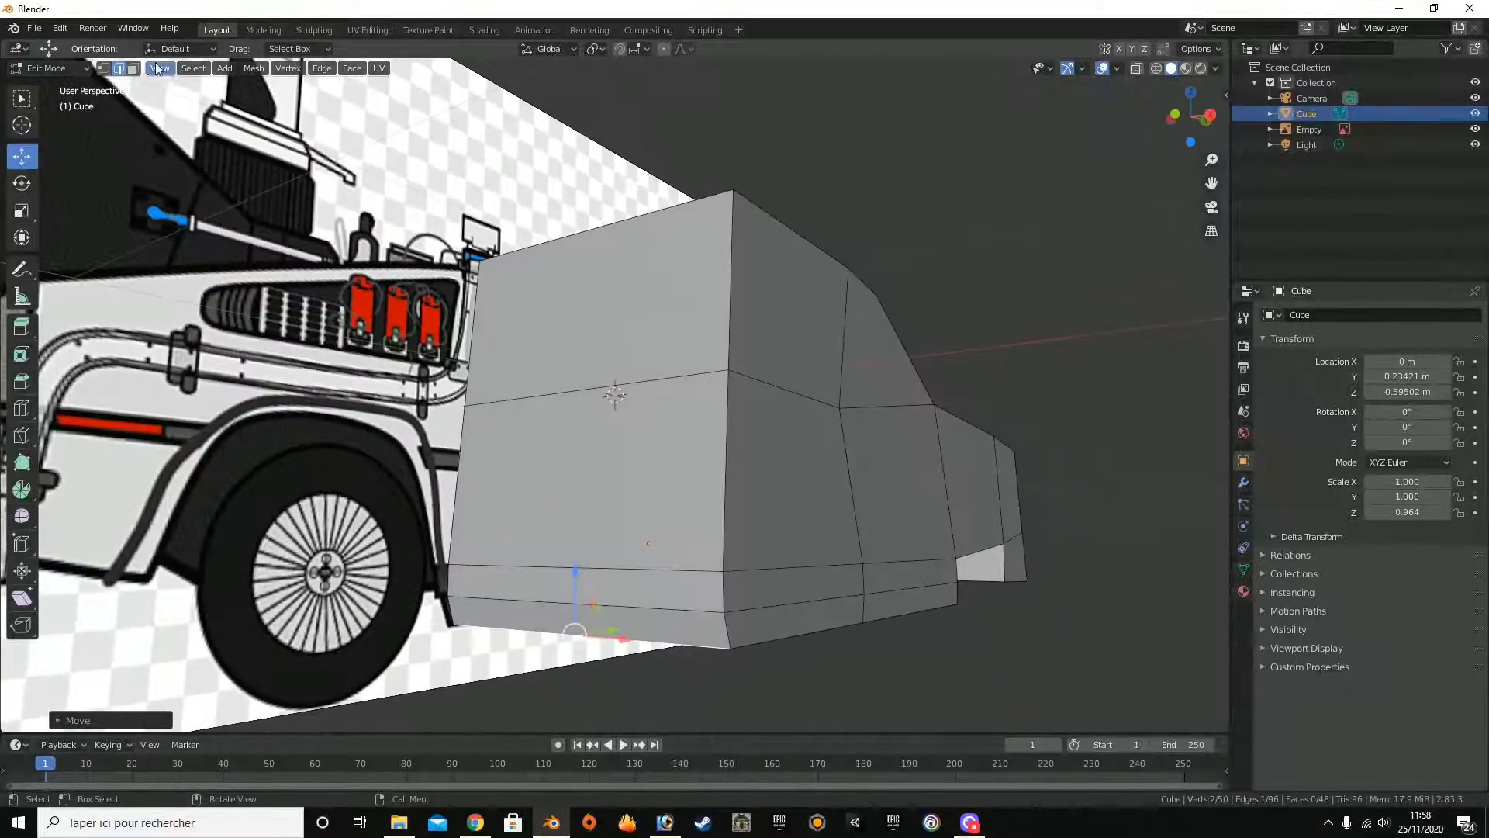
pyautogui.click(21, 98)
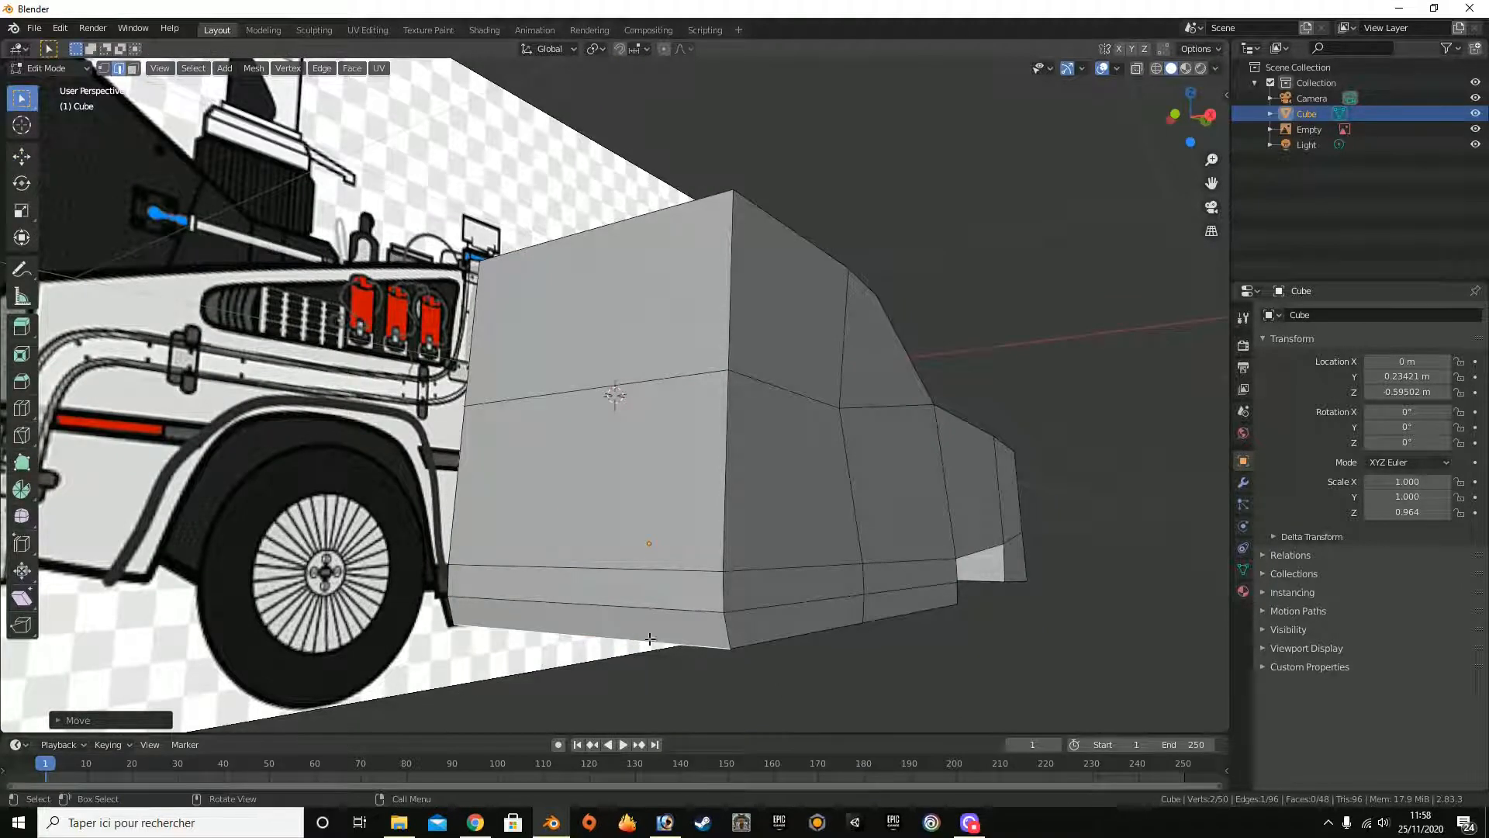
pyautogui.click(656, 611)
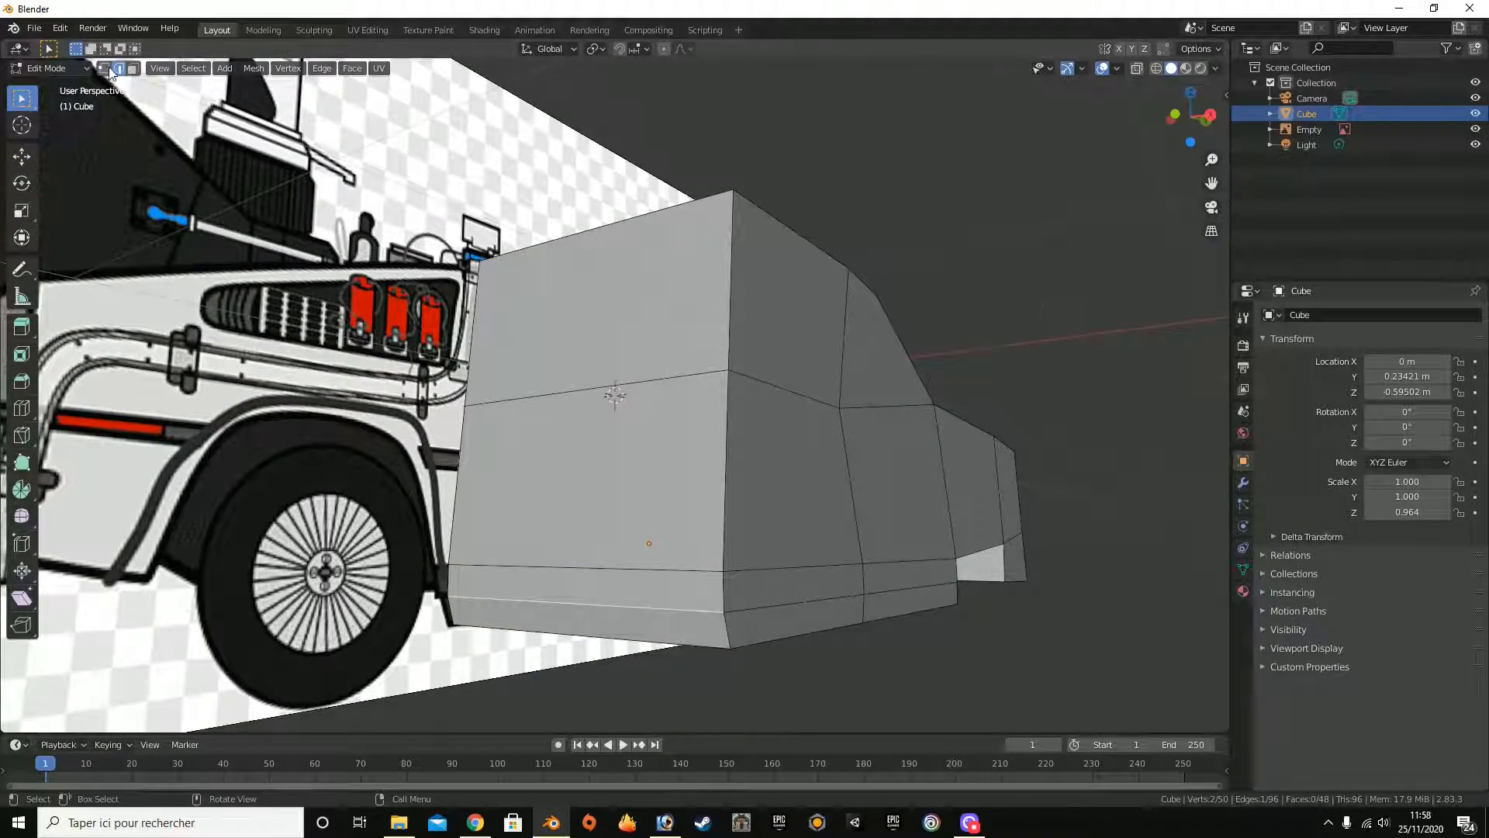
pyautogui.click(133, 69)
pyautogui.click(632, 635)
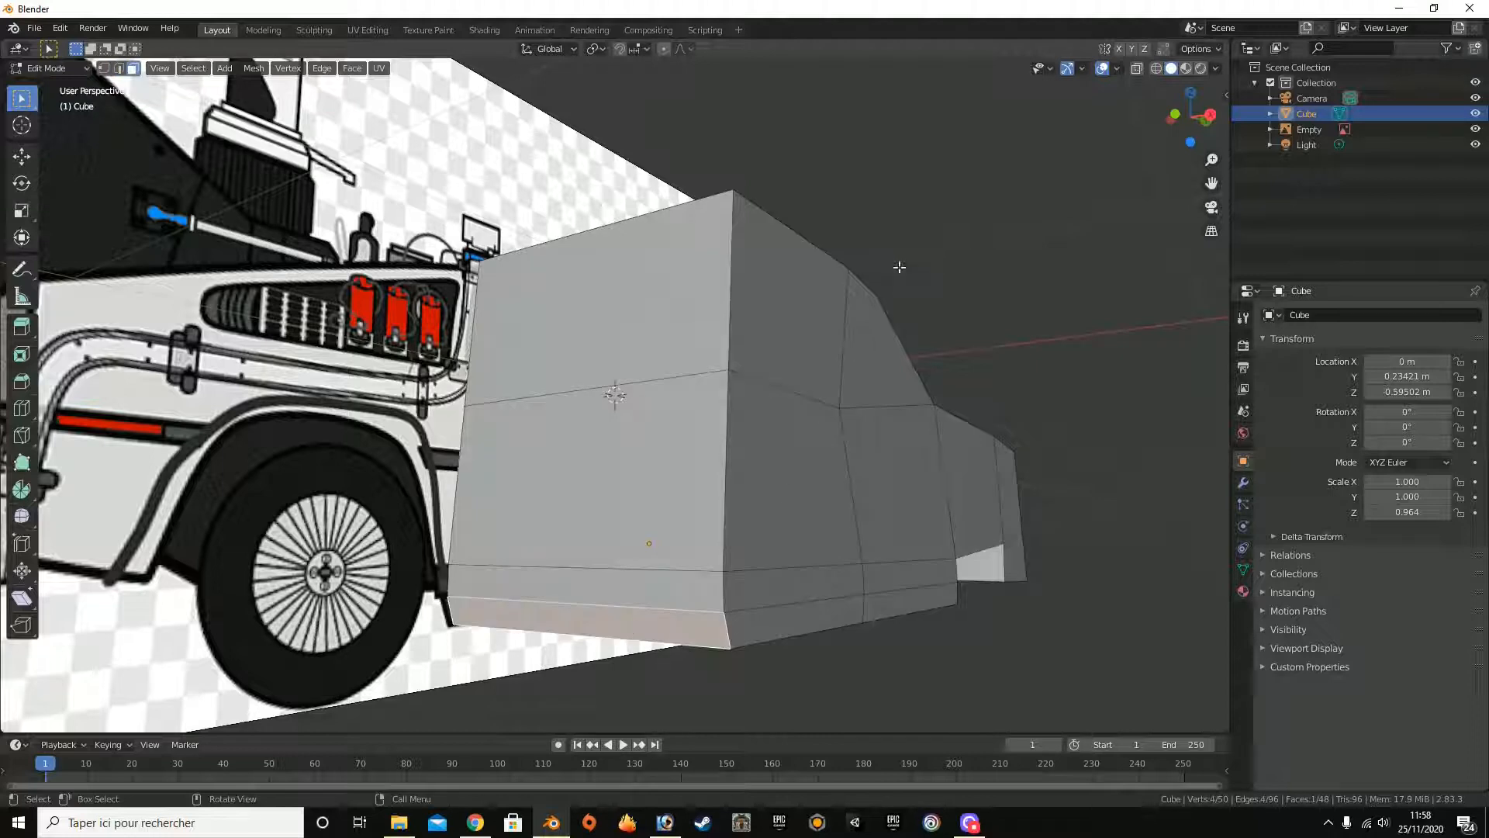
pyautogui.click(1211, 114)
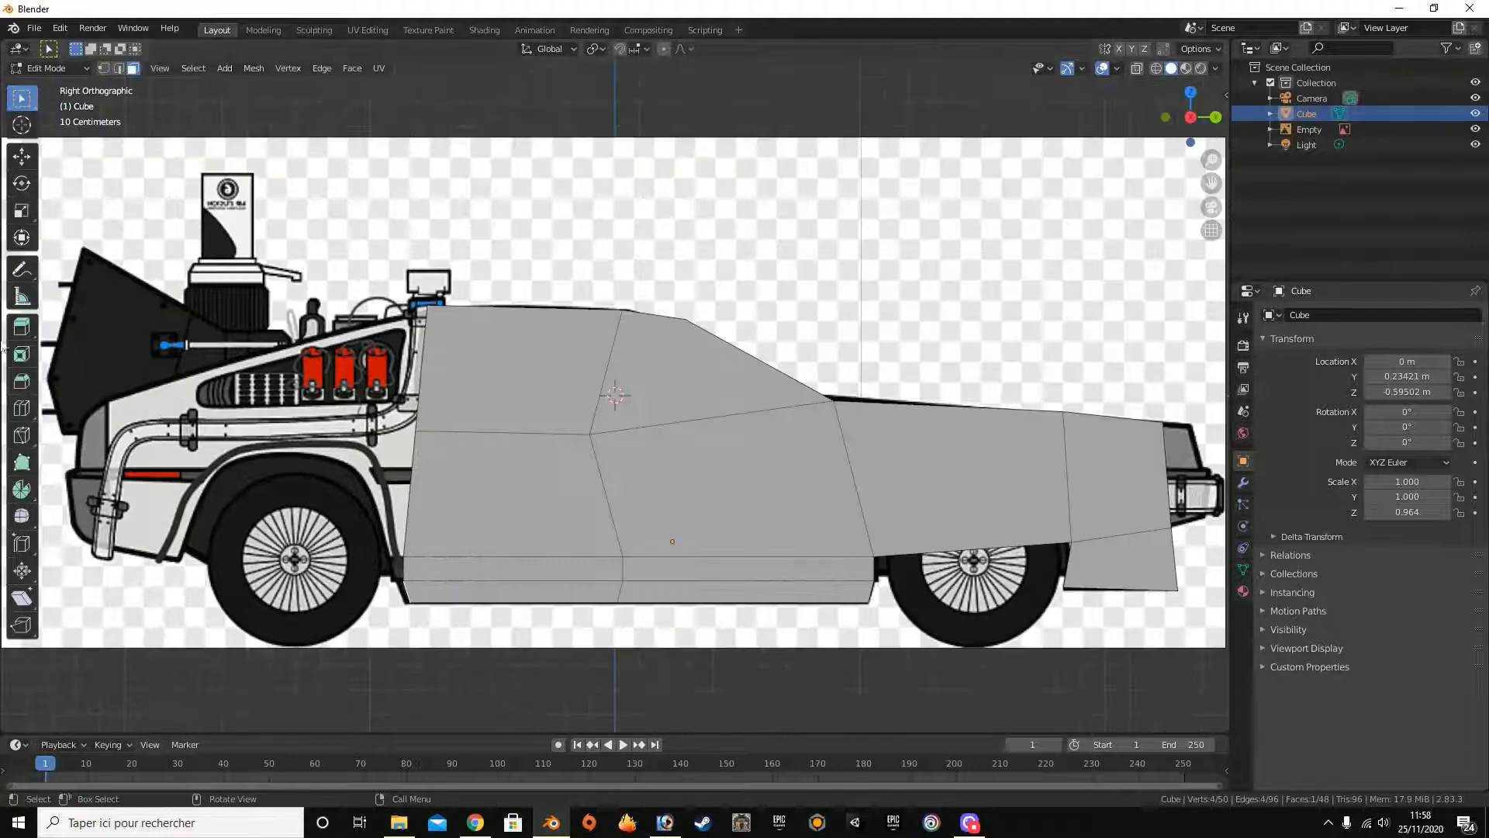
pyautogui.click(22, 156)
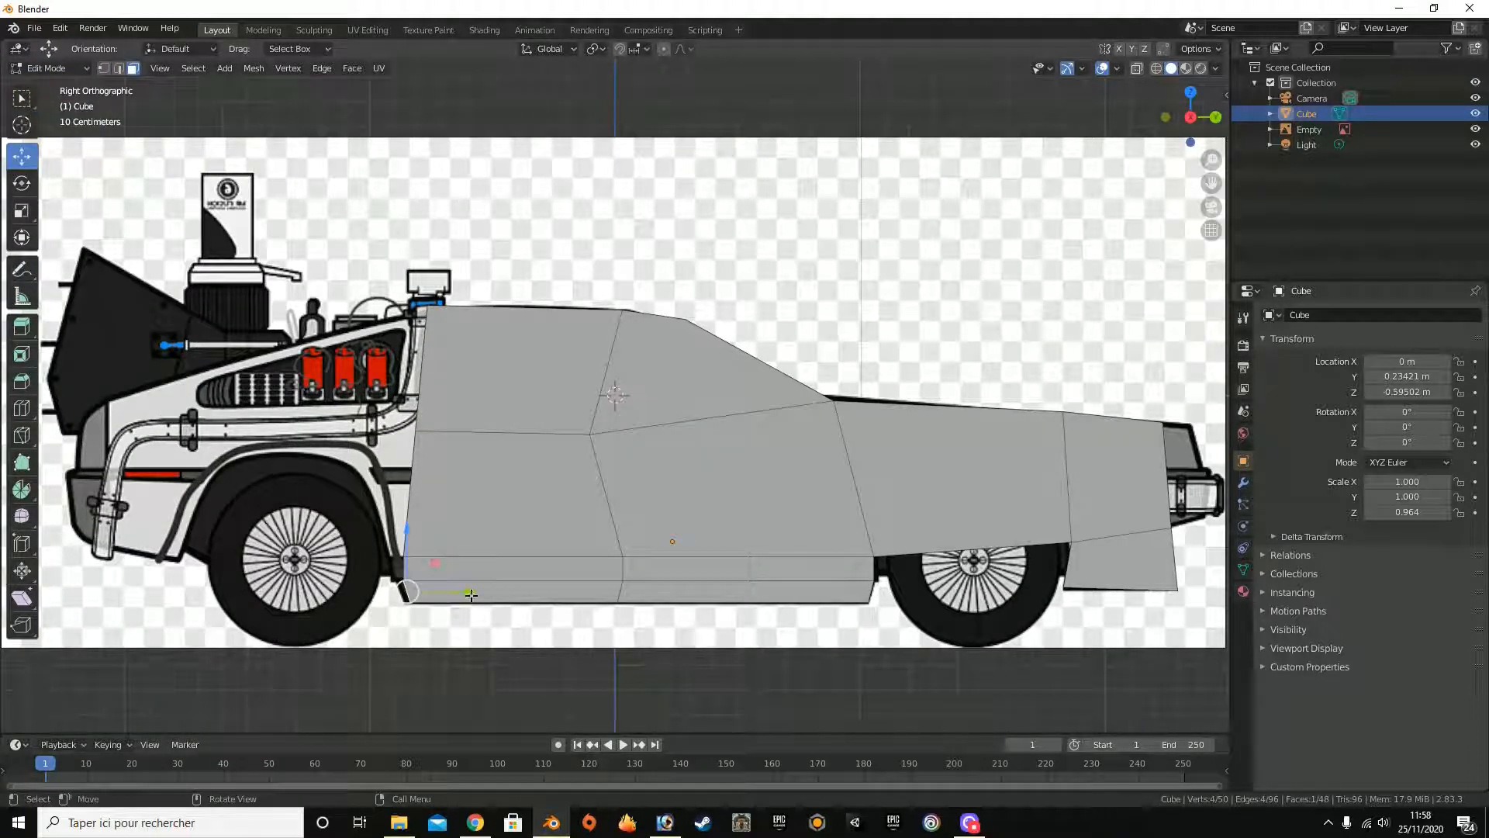
pyautogui.moveTo(470, 591); pyautogui.dragTo(465, 589)
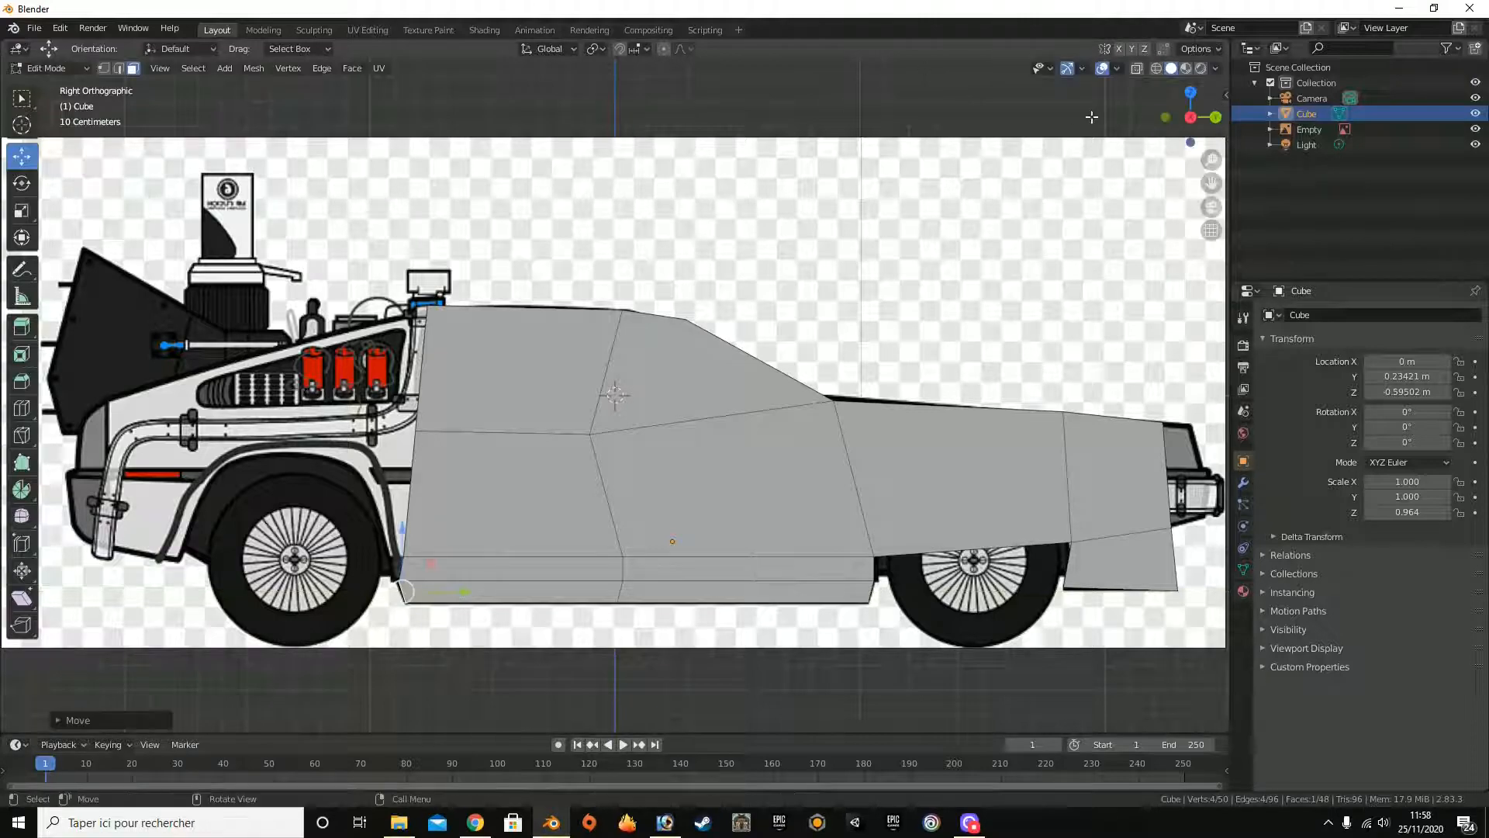
# Step: Move the upper rear face of the sill slightly rearward in the side view
pyautogui.moveTo(1203, 117); pyautogui.dragTo(1289, 117)
pyautogui.click(600, 661)
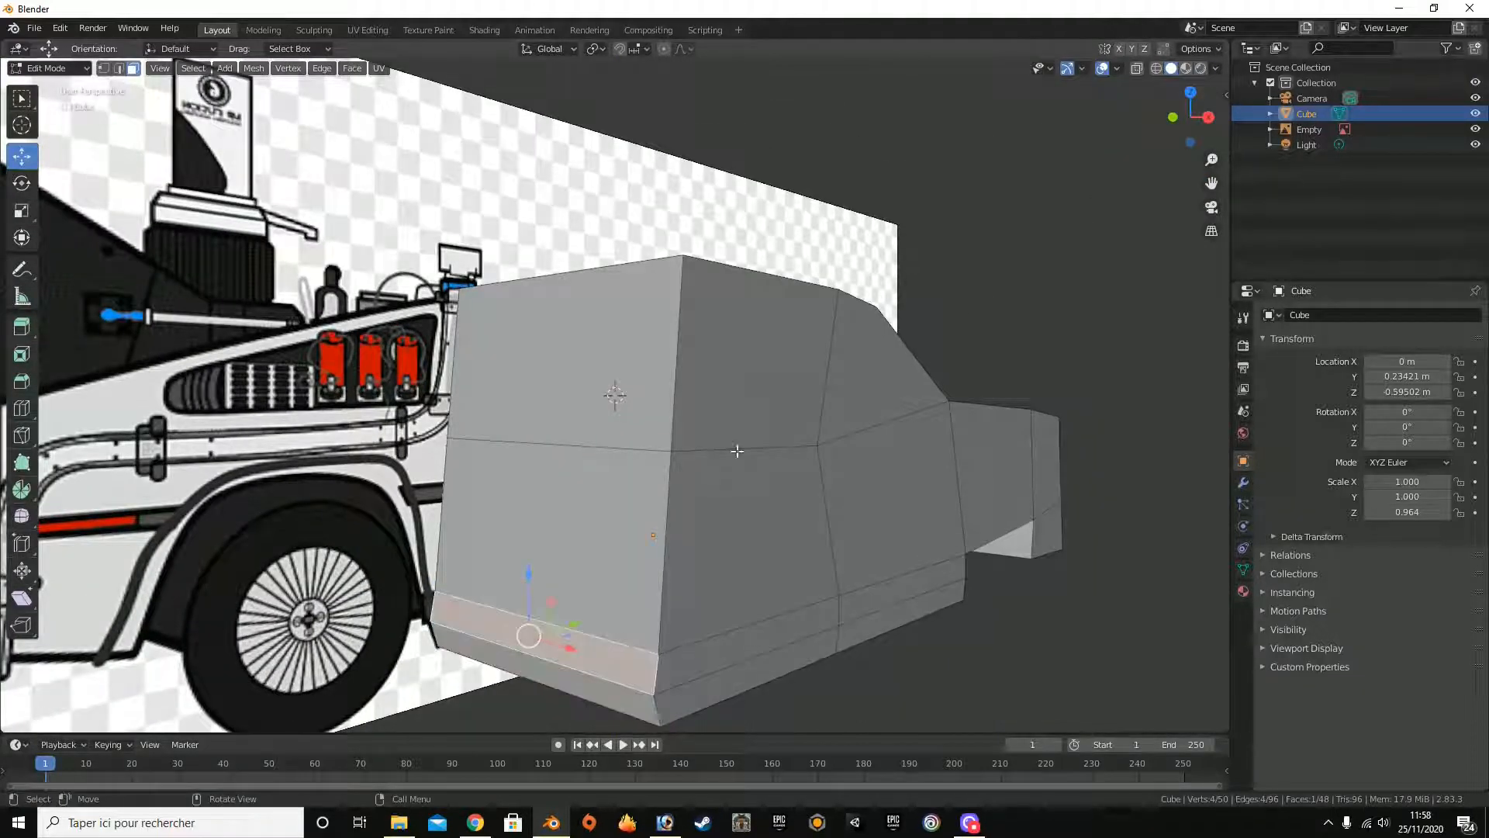
pyautogui.click(1173, 117)
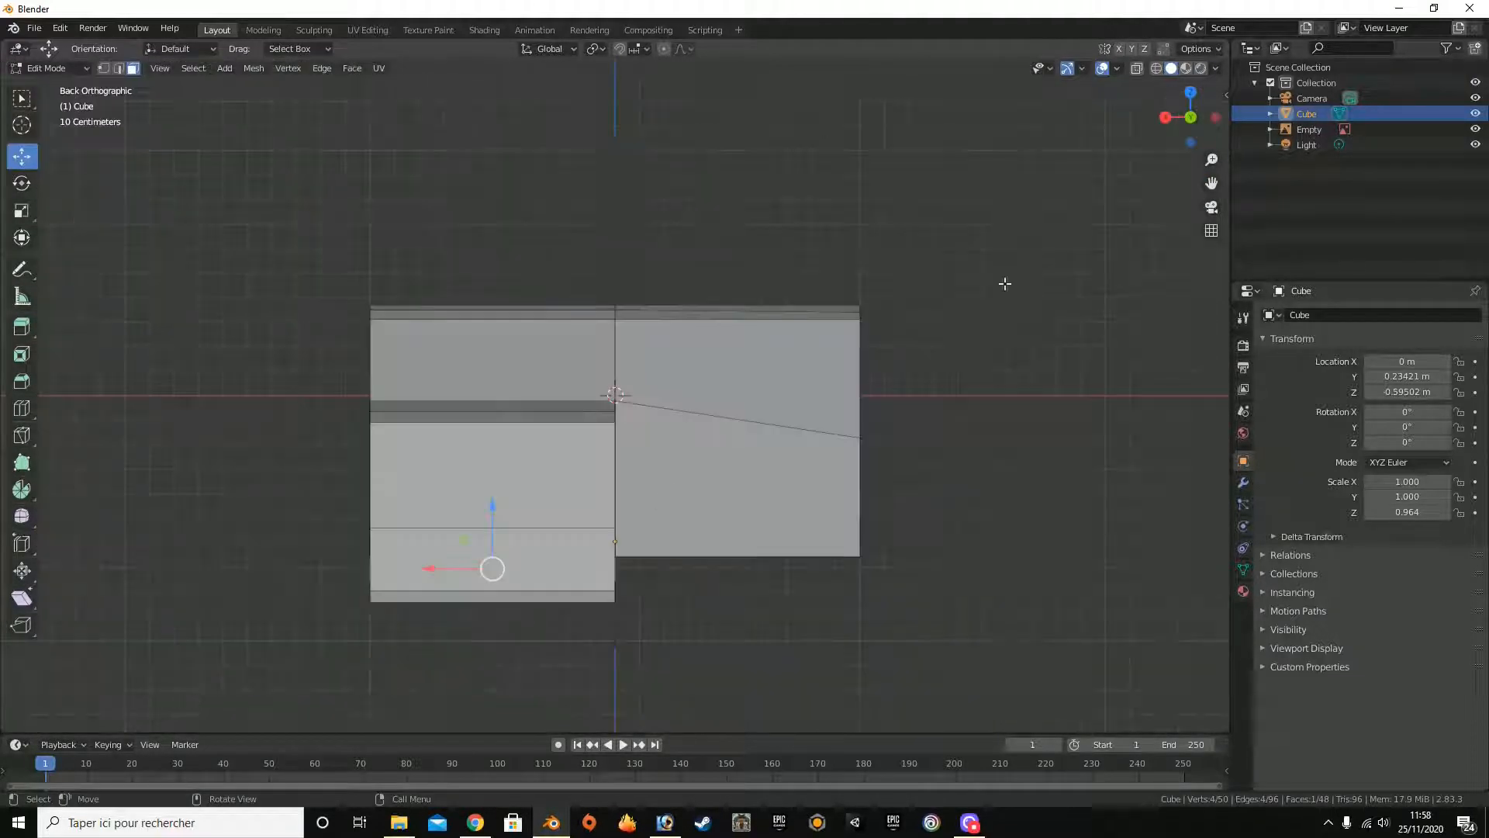
pyautogui.click(1165, 118)
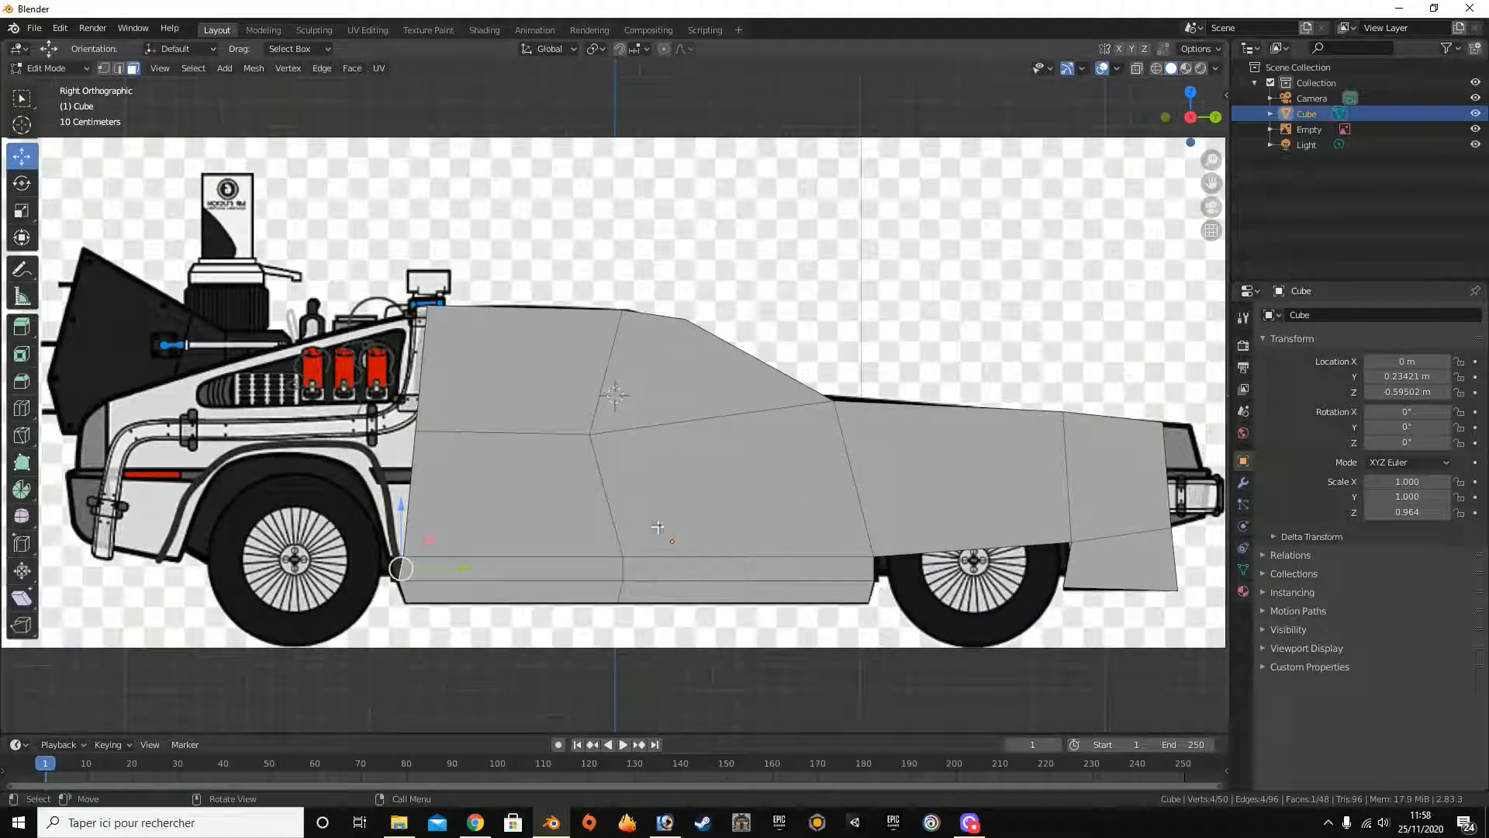
pyautogui.moveTo(463, 564)
pyautogui.mouseDown()
pyautogui.moveTo(448, 565)
pyautogui.moveTo(463, 569)
pyautogui.mouseUp()
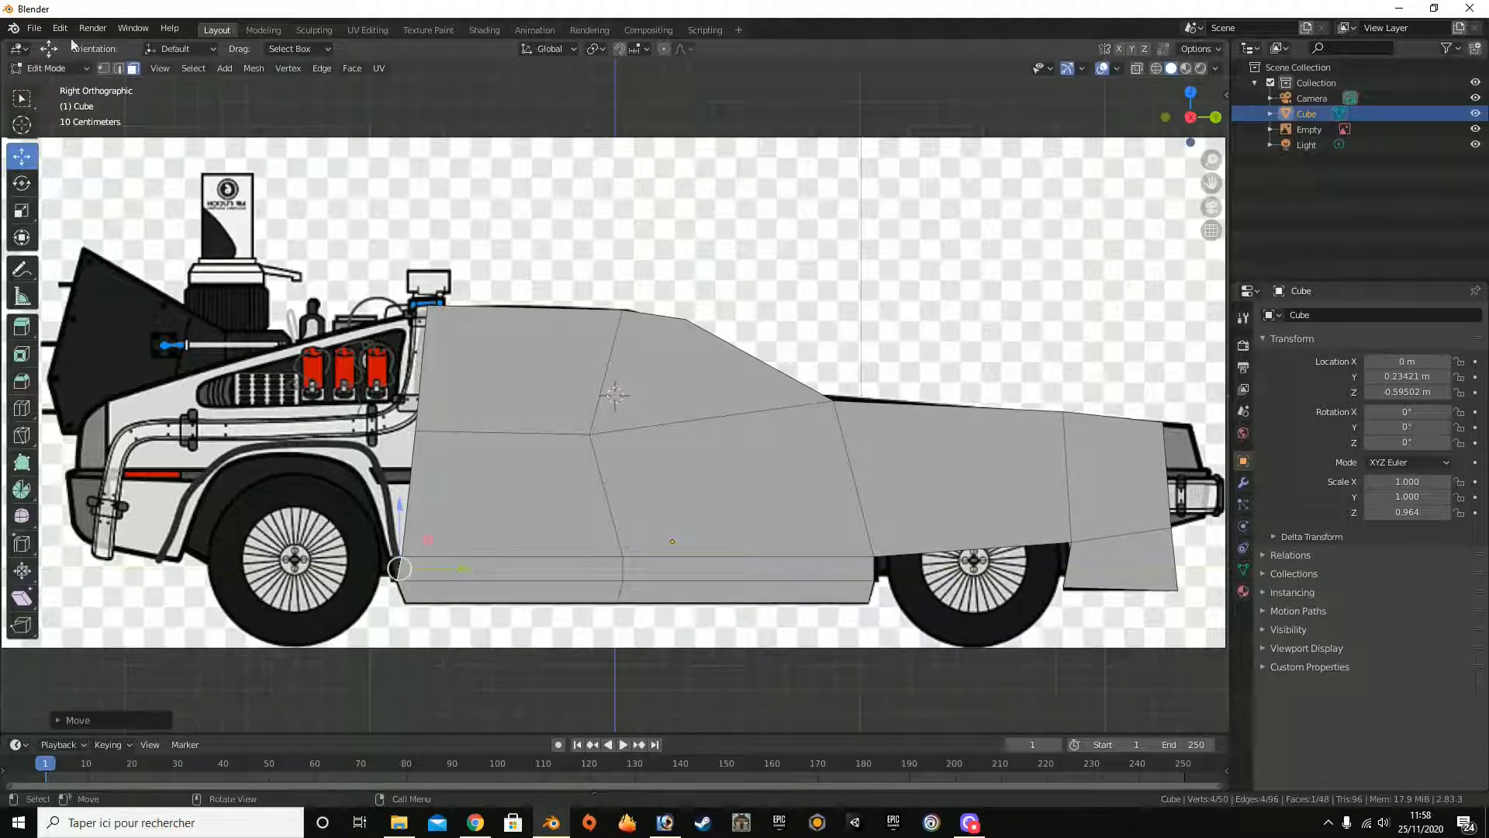
# Step: Move the rear edge between the cabin and the sill rearward to follow the reference's wheel arch line
pyautogui.click(120, 69)
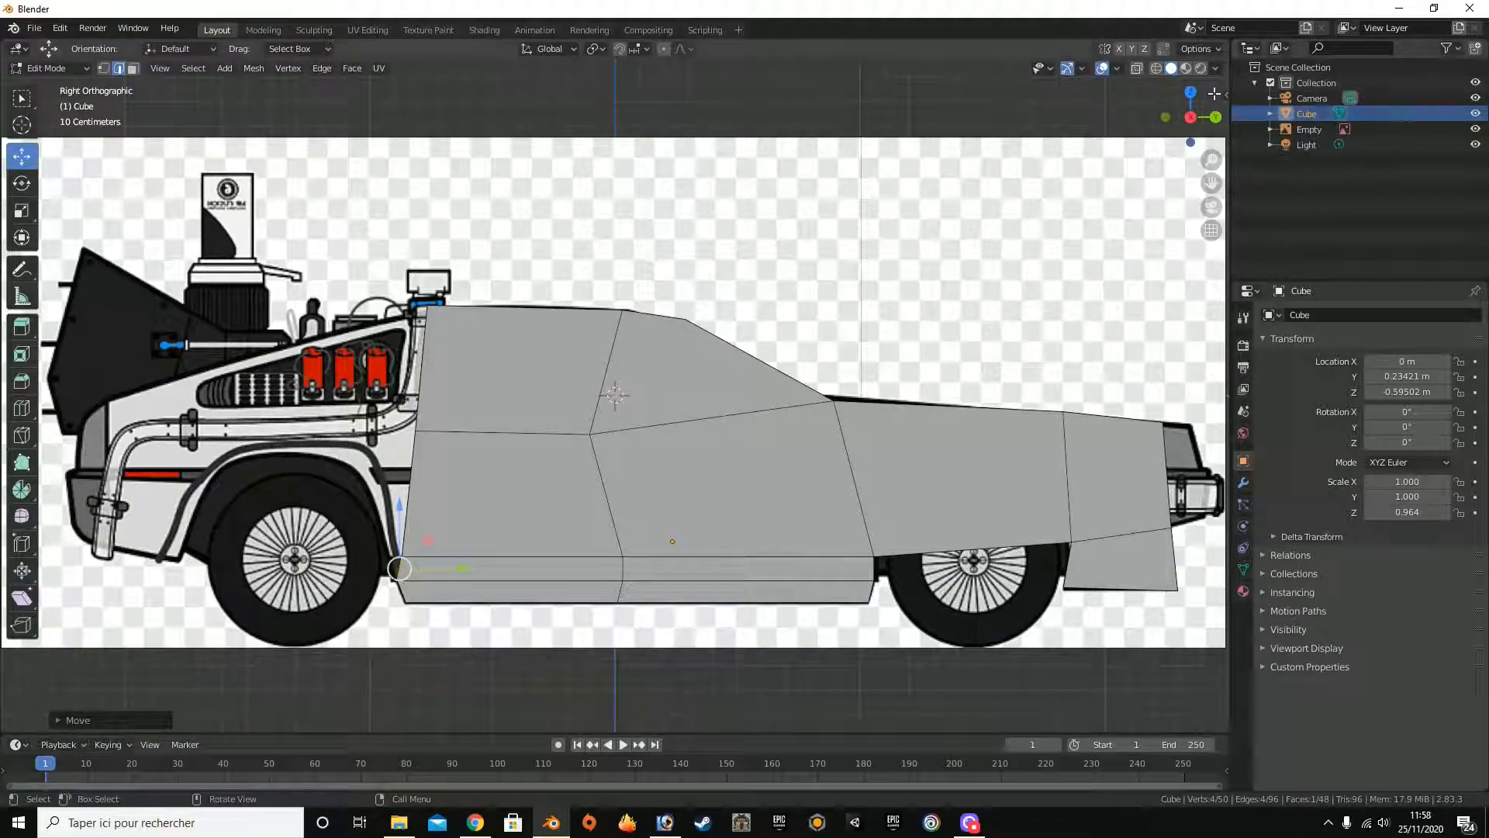
pyautogui.moveTo(1192, 117); pyautogui.dragTo(1276, 118)
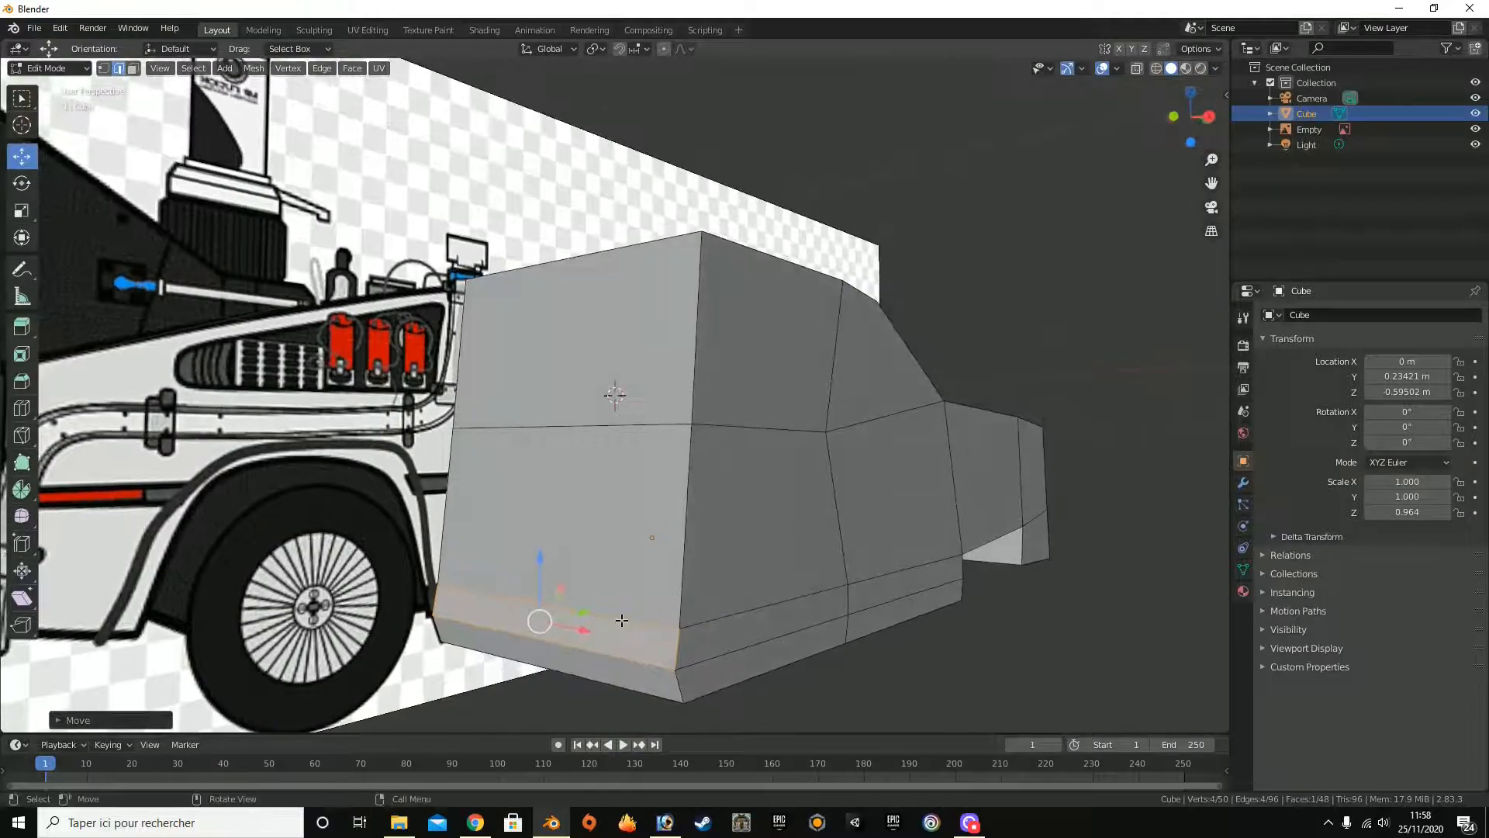
pyautogui.click(622, 620)
pyautogui.click(1173, 117)
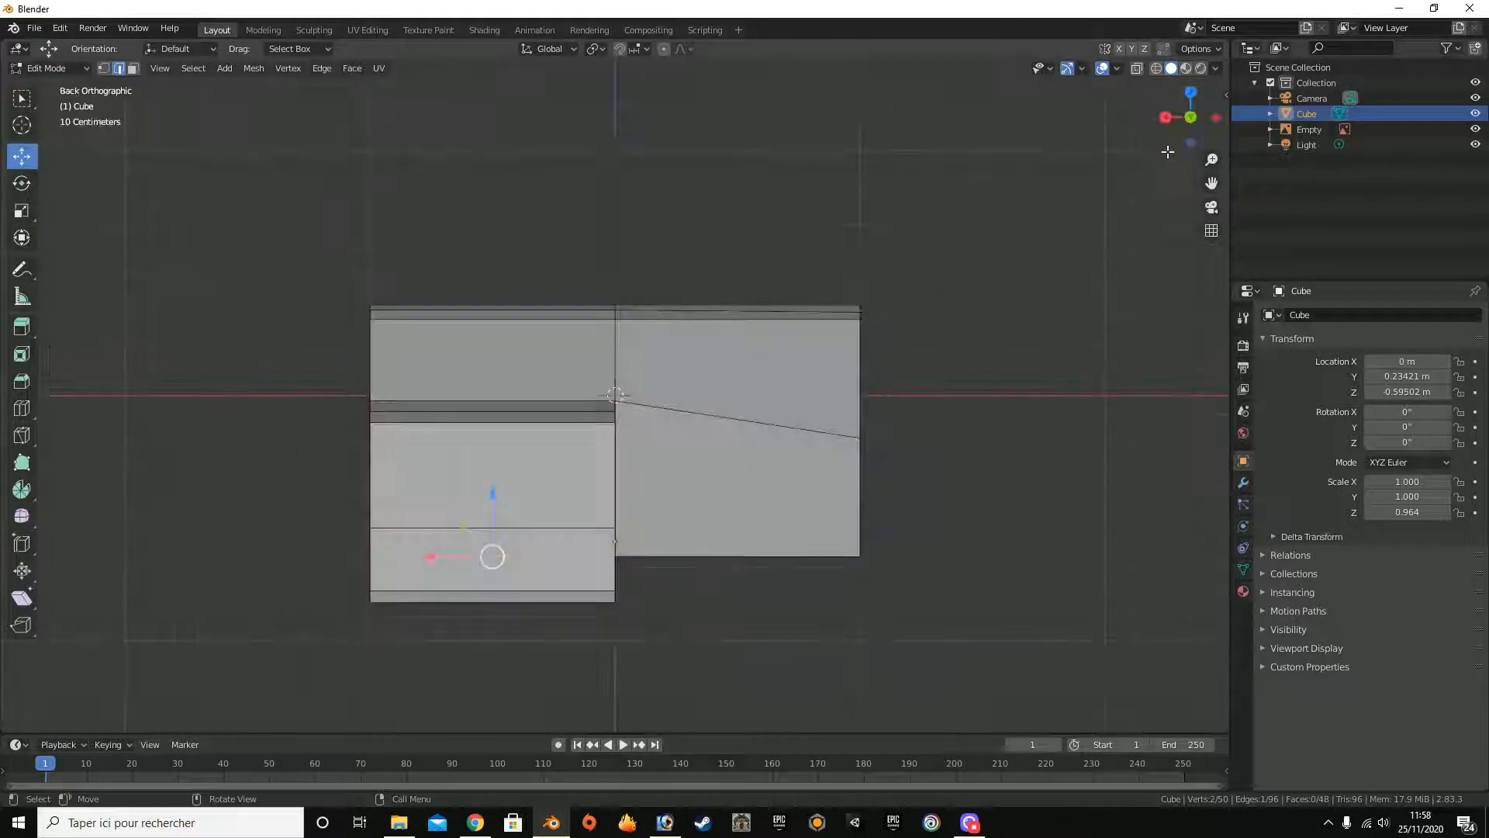
pyautogui.click(1165, 118)
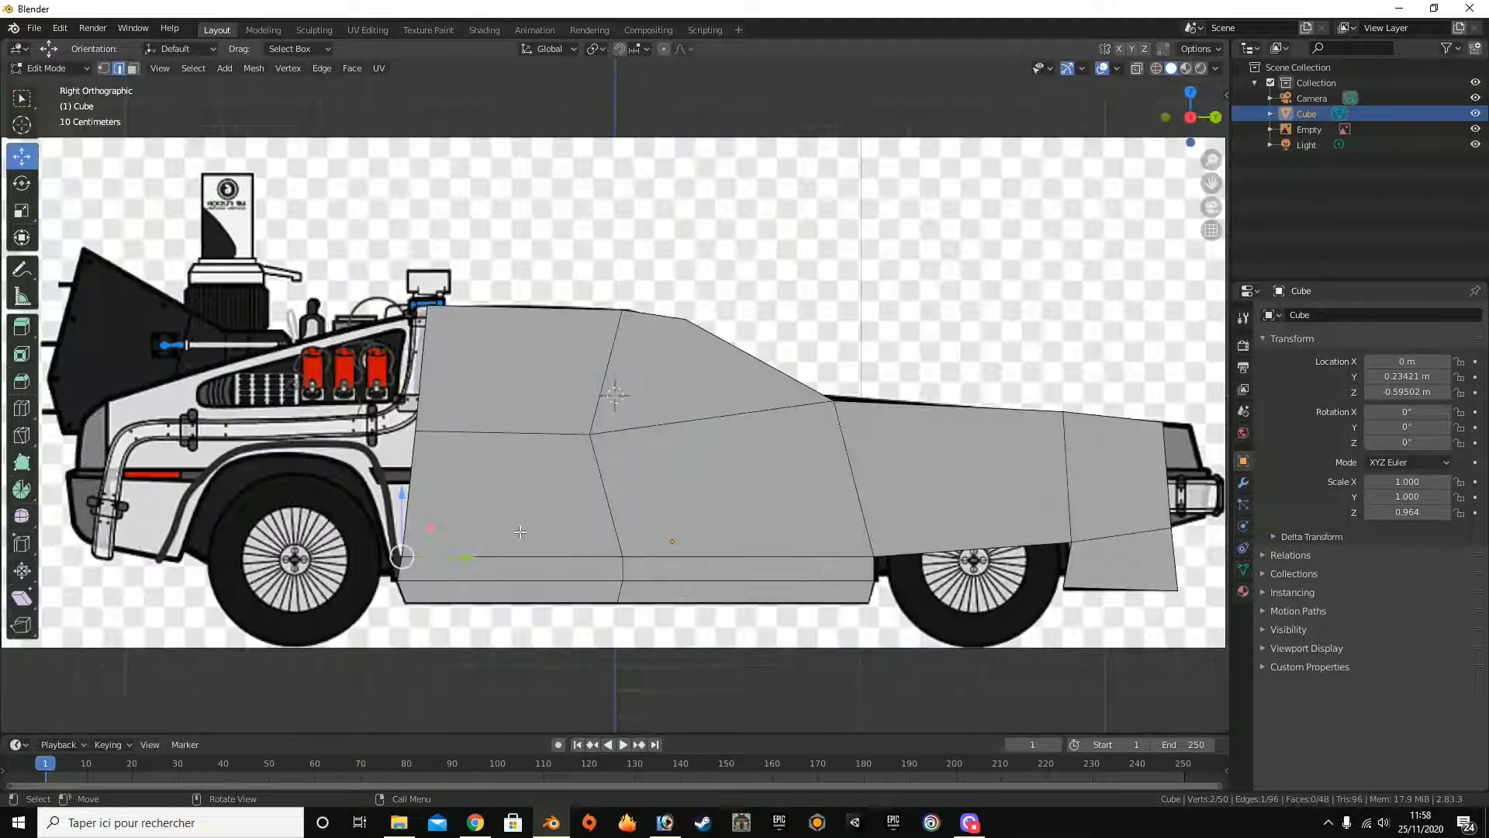
pyautogui.moveTo(464, 557); pyautogui.dragTo(444, 552)
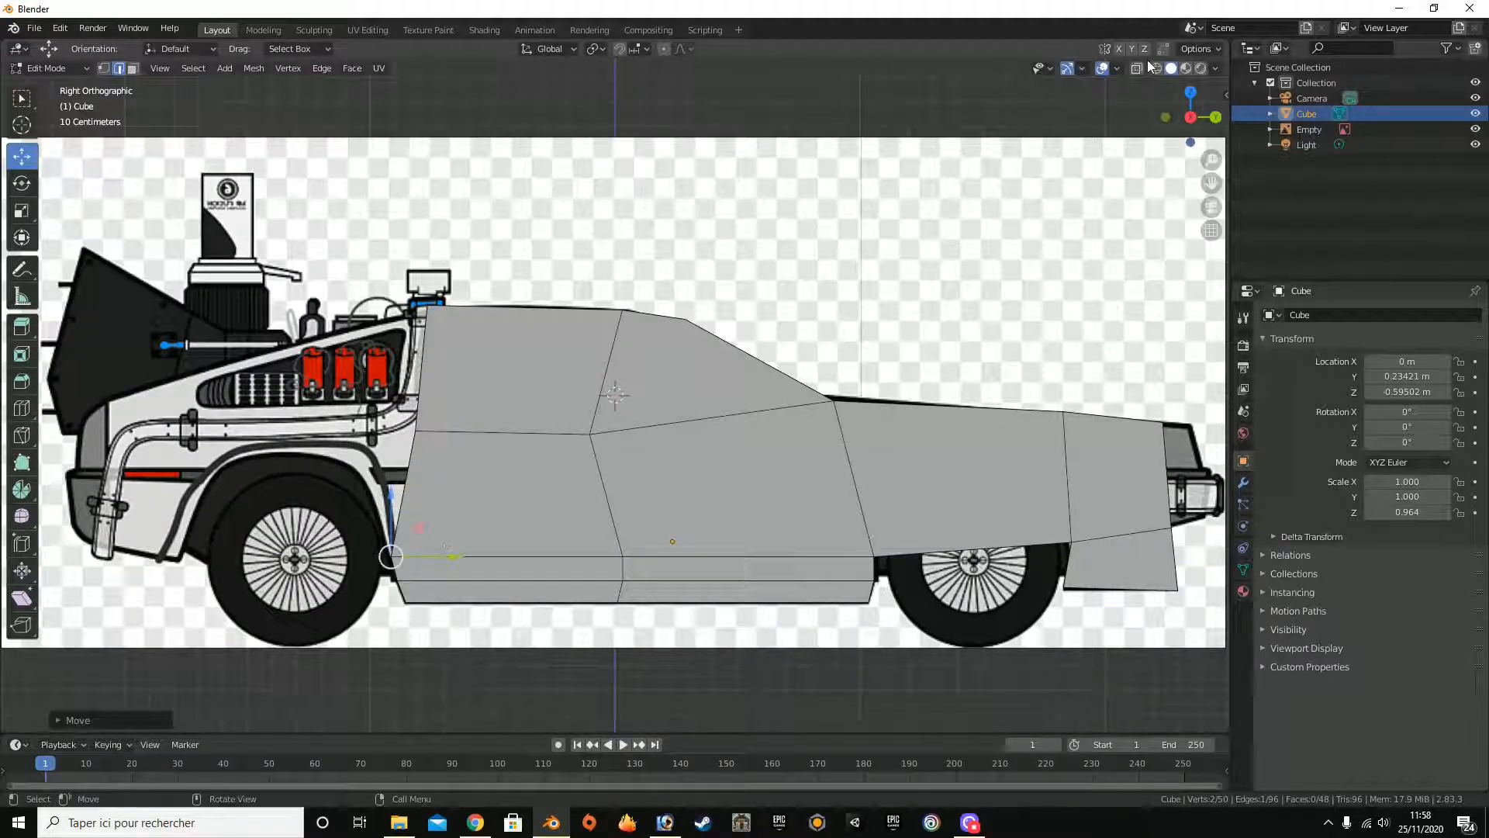
# Step: Switch to face selection and select the upper front face of the car's nose, showing it in the right side view
pyautogui.moveTo(1192, 110); pyautogui.dragTo(1043, 101)
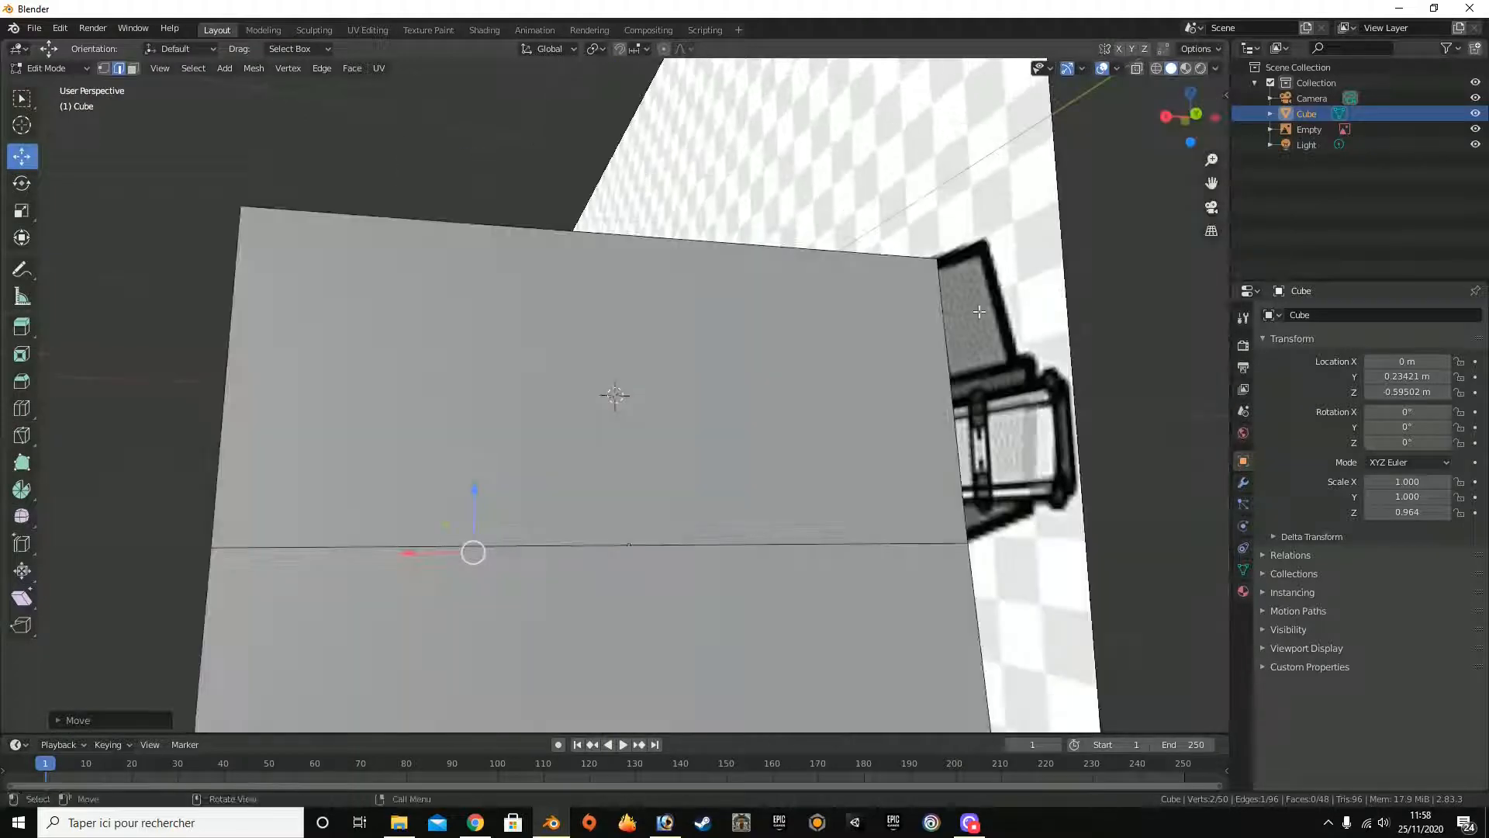
pyautogui.click(131, 69)
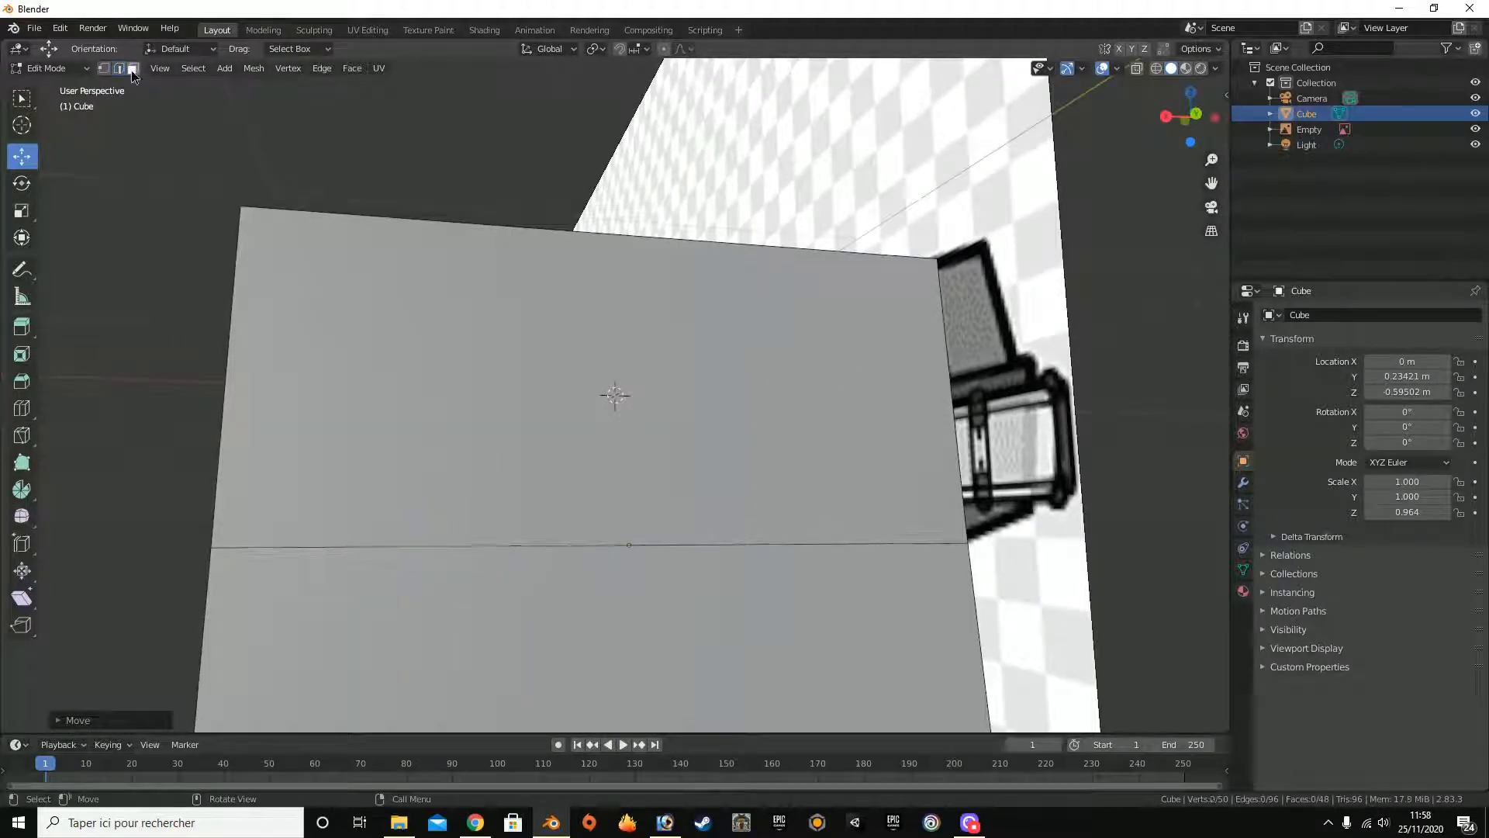
pyautogui.click(522, 353)
pyautogui.click(1165, 115)
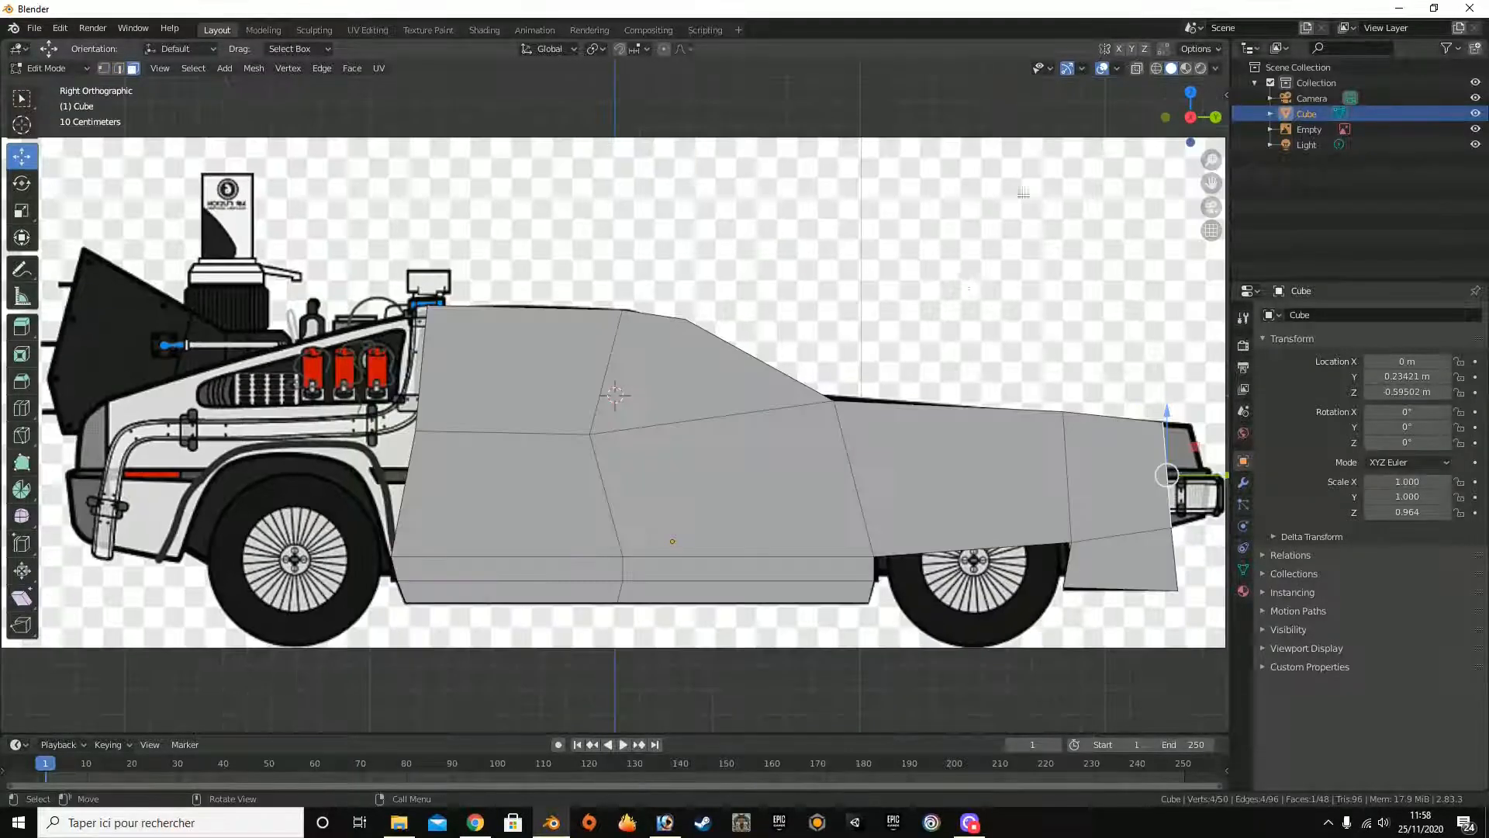
pyautogui.press('g')
pyautogui.press('y')
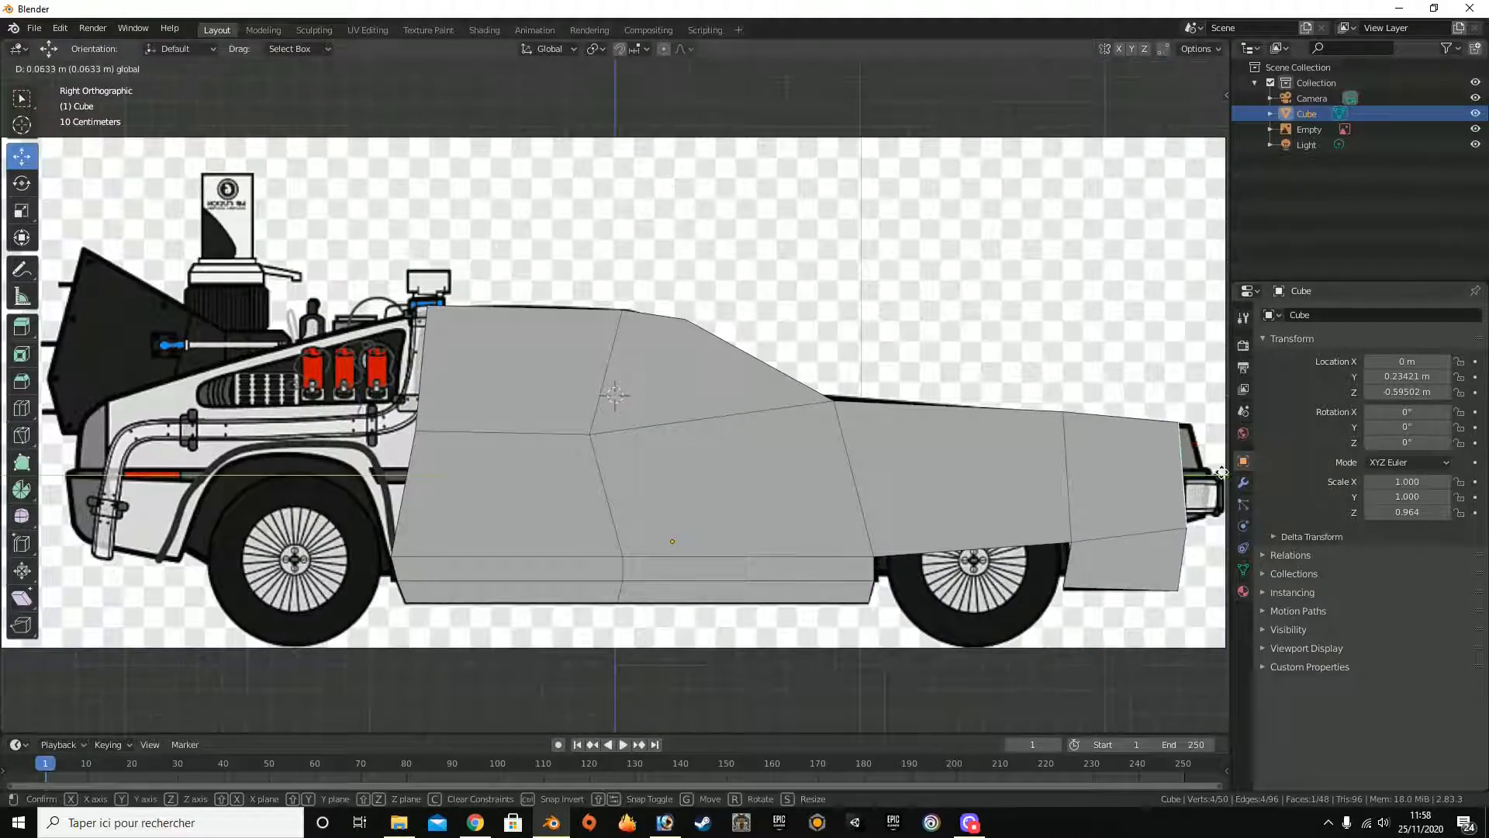
pyautogui.click(1220, 459)
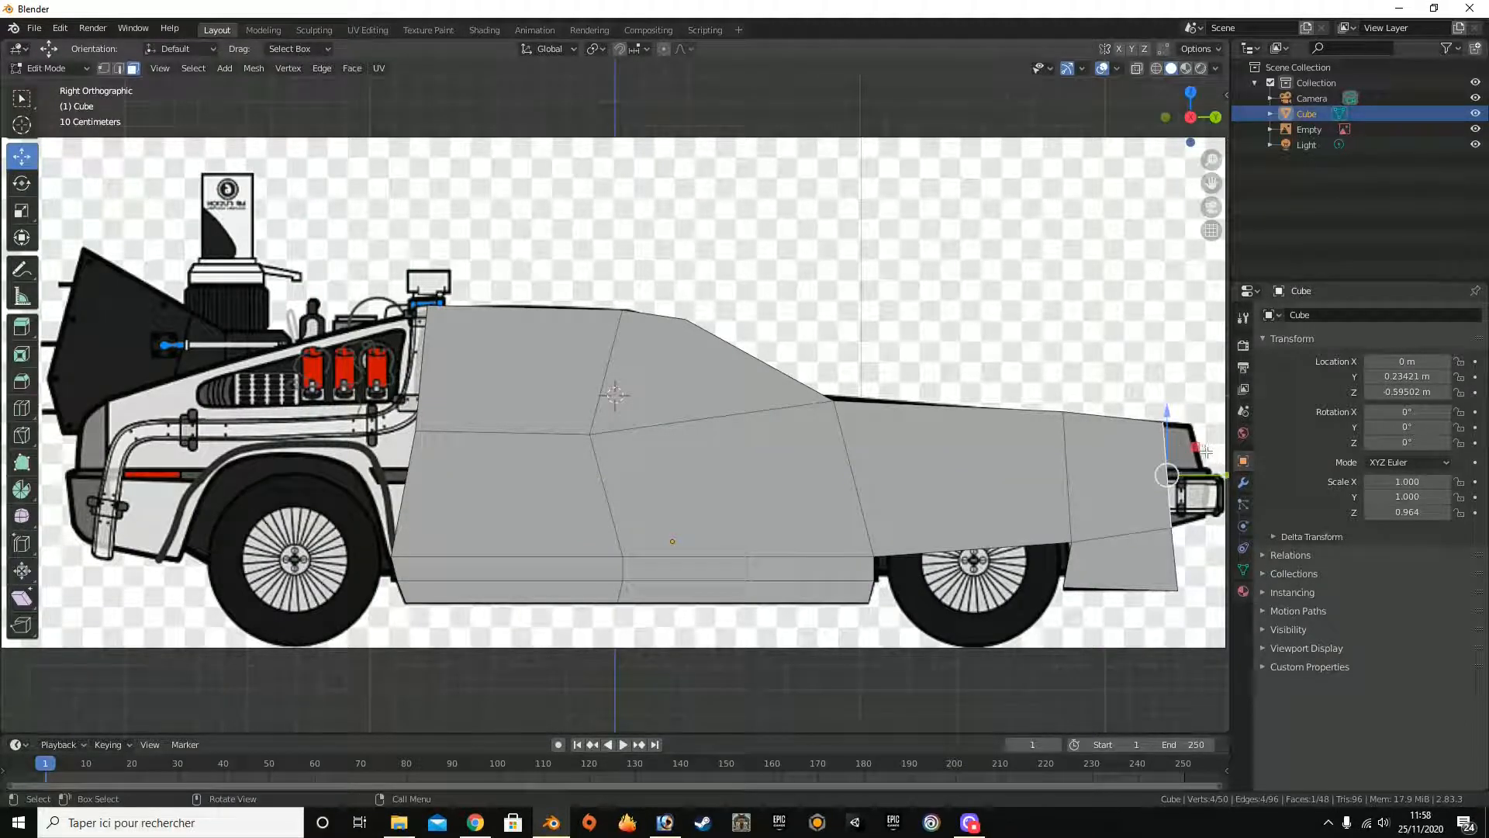
# Step: Try to extrude the nose's upper front face forward and scale it down vertically to follow the reference
pyautogui.press('e')
pyautogui.click(11, 436)
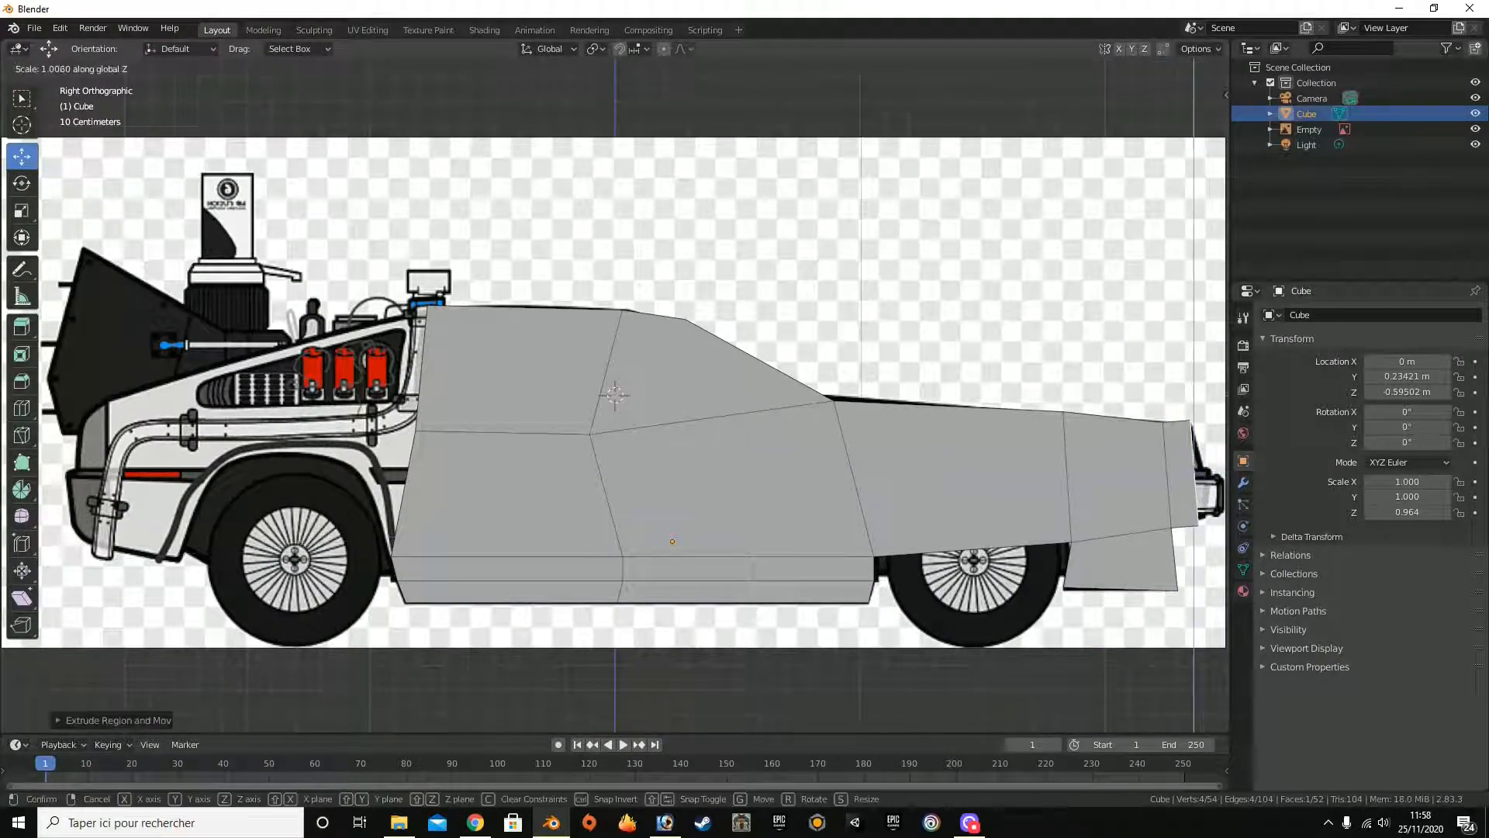
pyautogui.scroll(-5, 1182, 429)
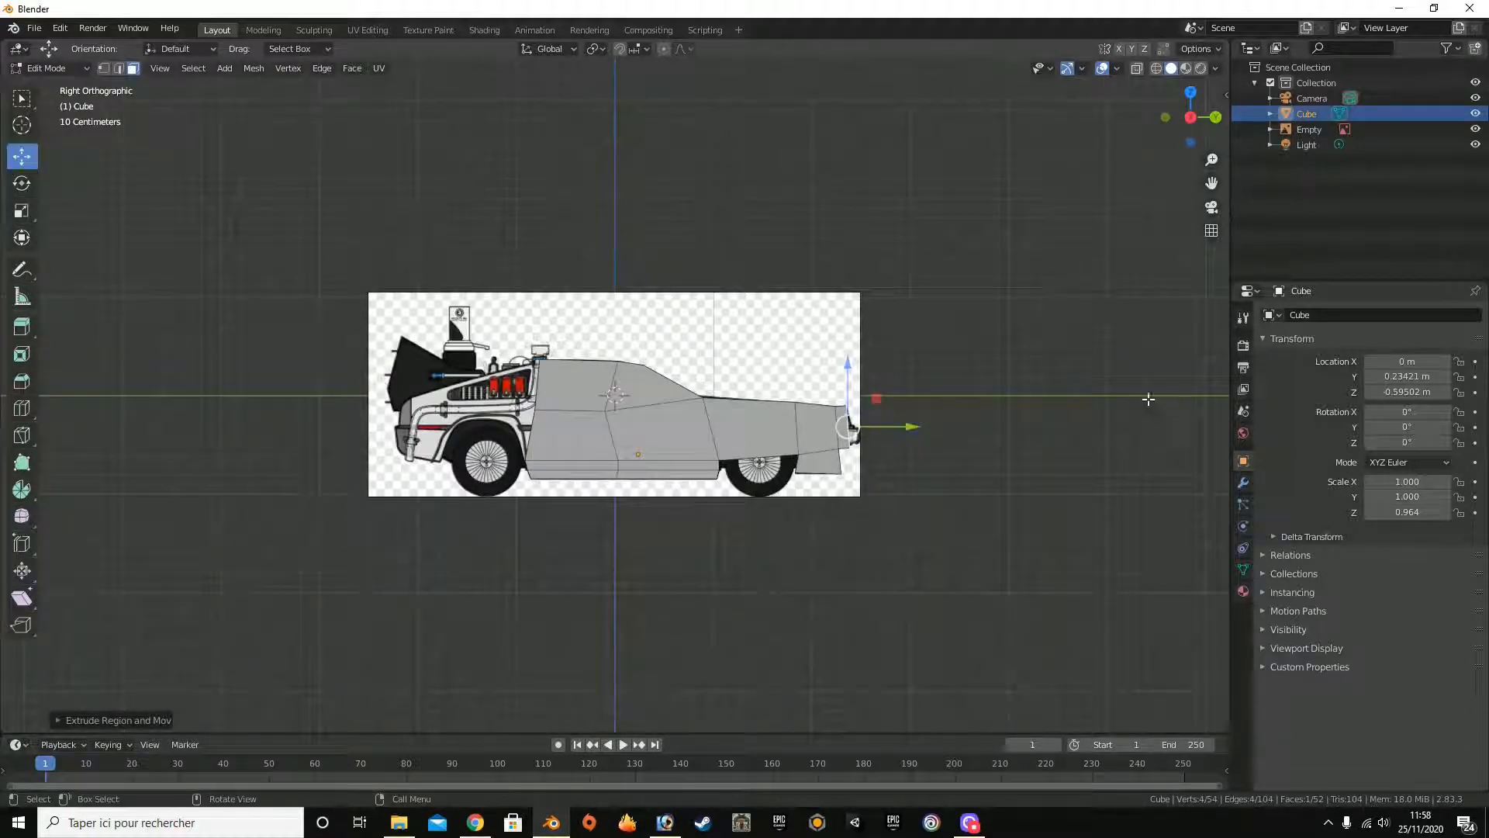
pyautogui.press('s')
pyautogui.press('z')
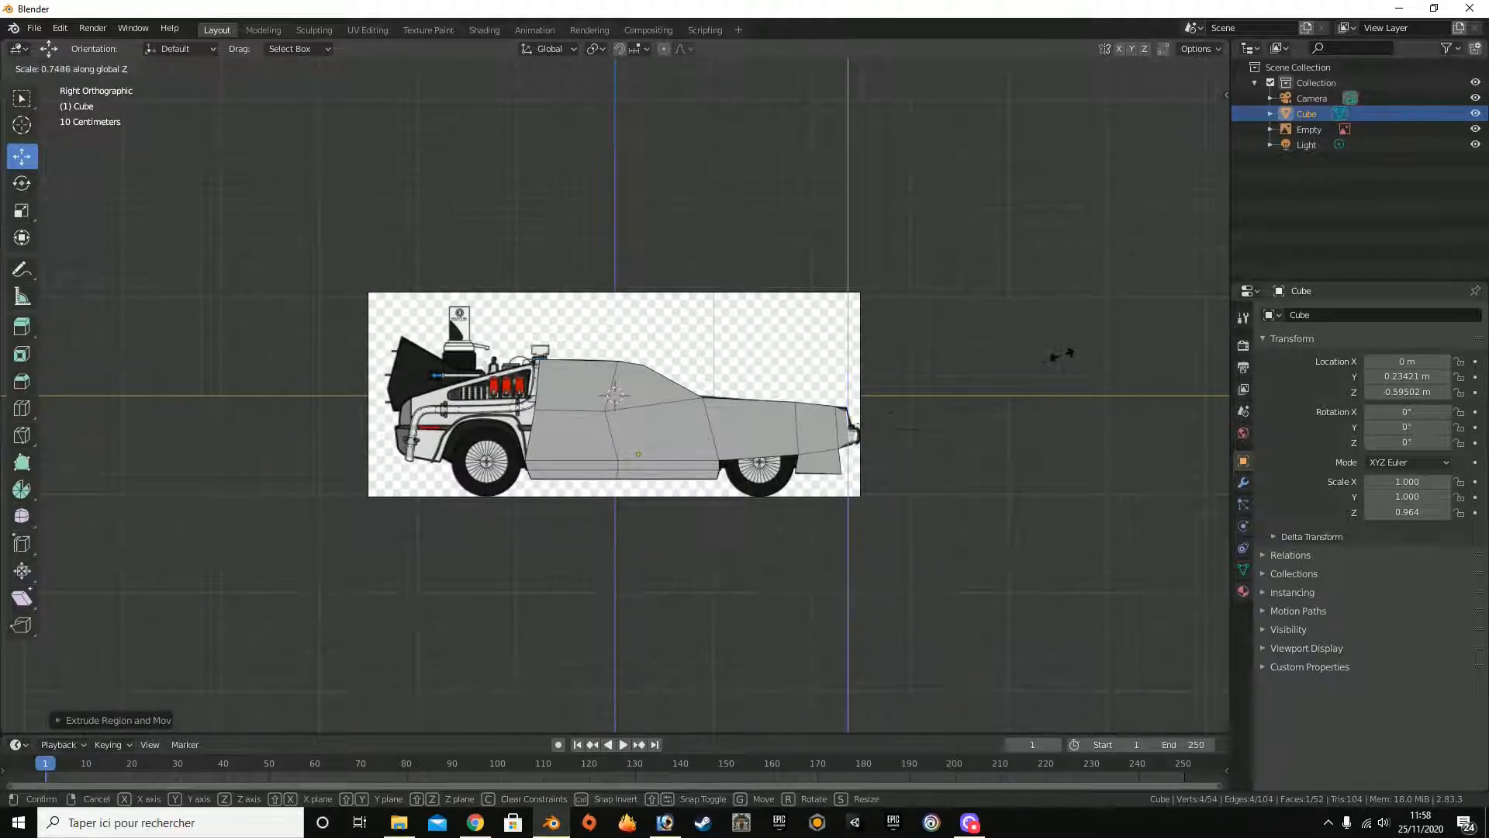
pyautogui.click(1085, 302)
pyautogui.scroll(5, 1086, 301)
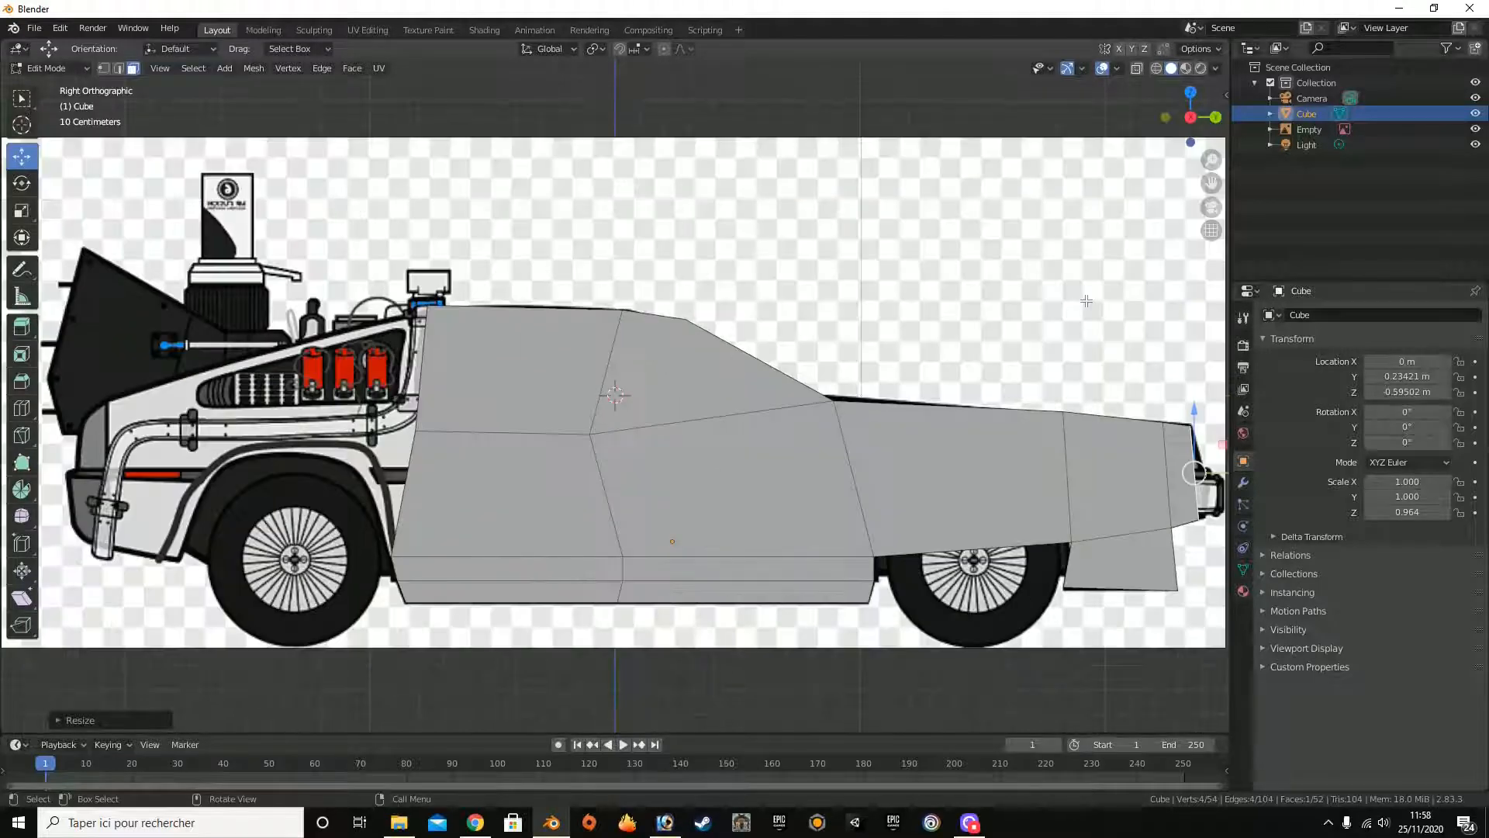
# Step: Try a second forward extrusion of the front face by about 0.07 m, and undo the nose extrusions
pyautogui.moveTo(1194, 103); pyautogui.dragTo(1169, 133)
pyautogui.scroll(-1, 1199, 206)
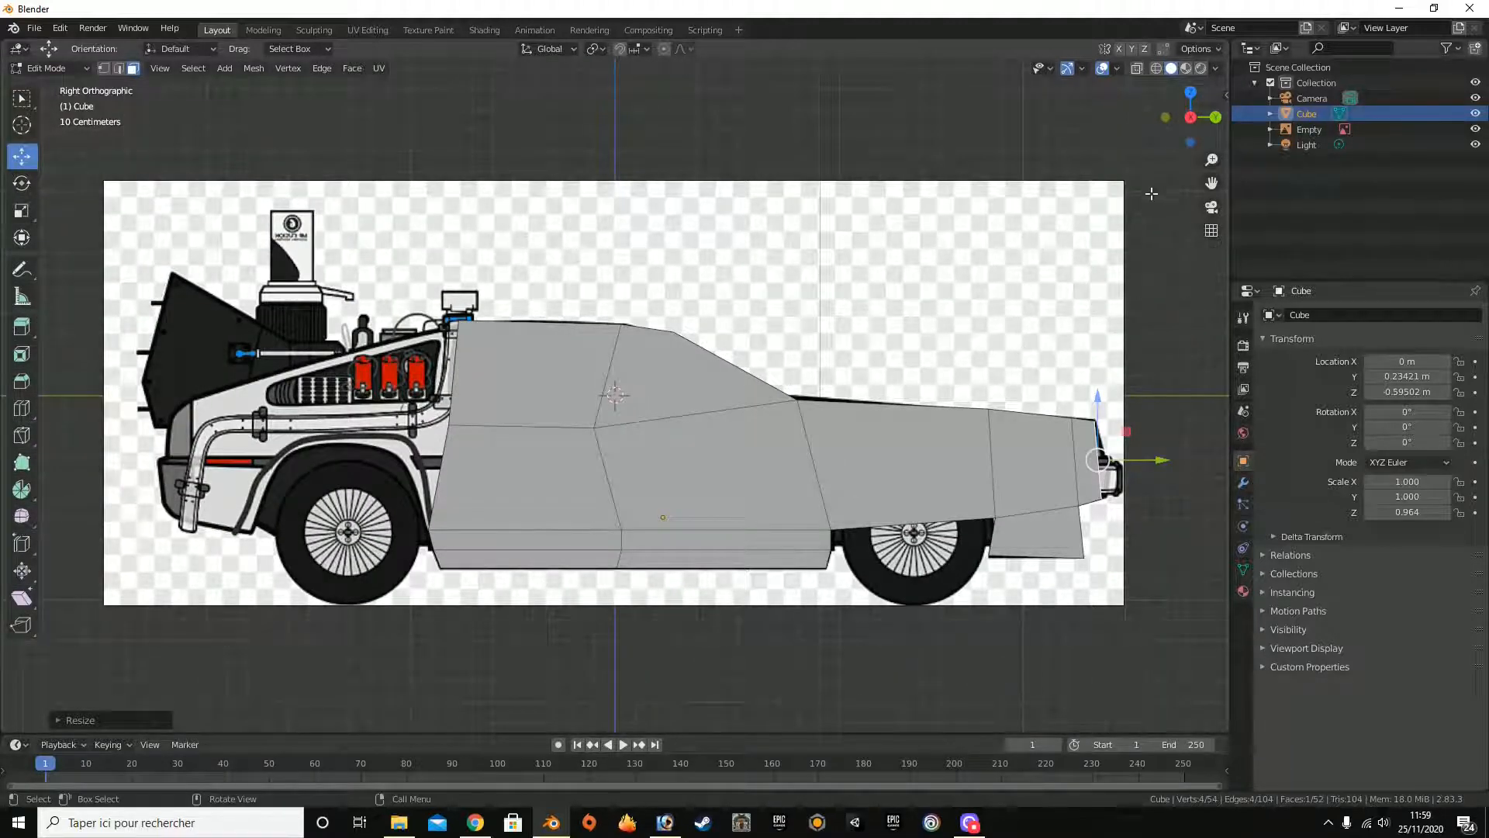
pyautogui.moveTo(1189, 116); pyautogui.dragTo(1162, 120)
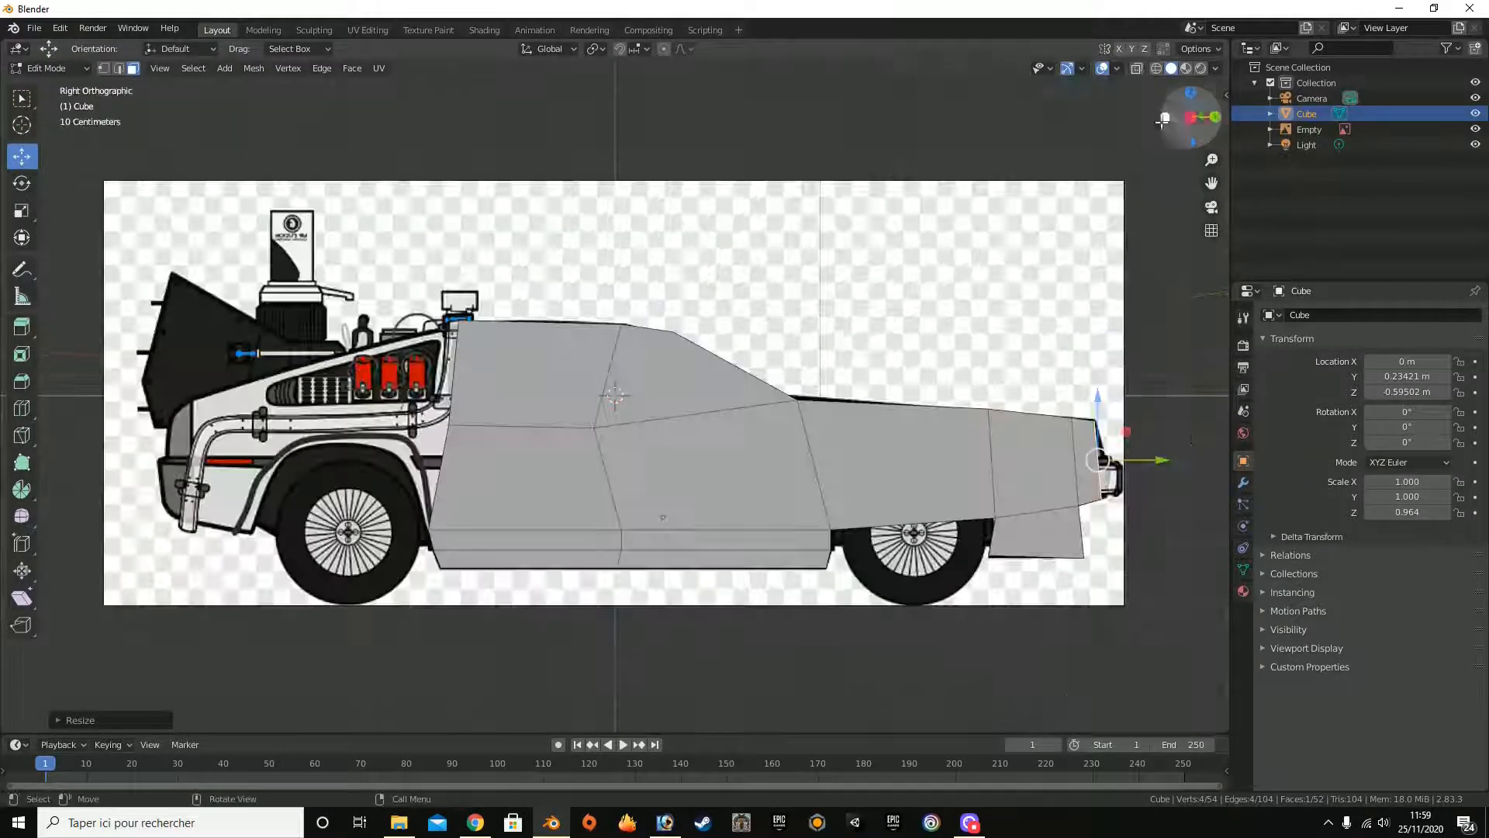
pyautogui.press('e')
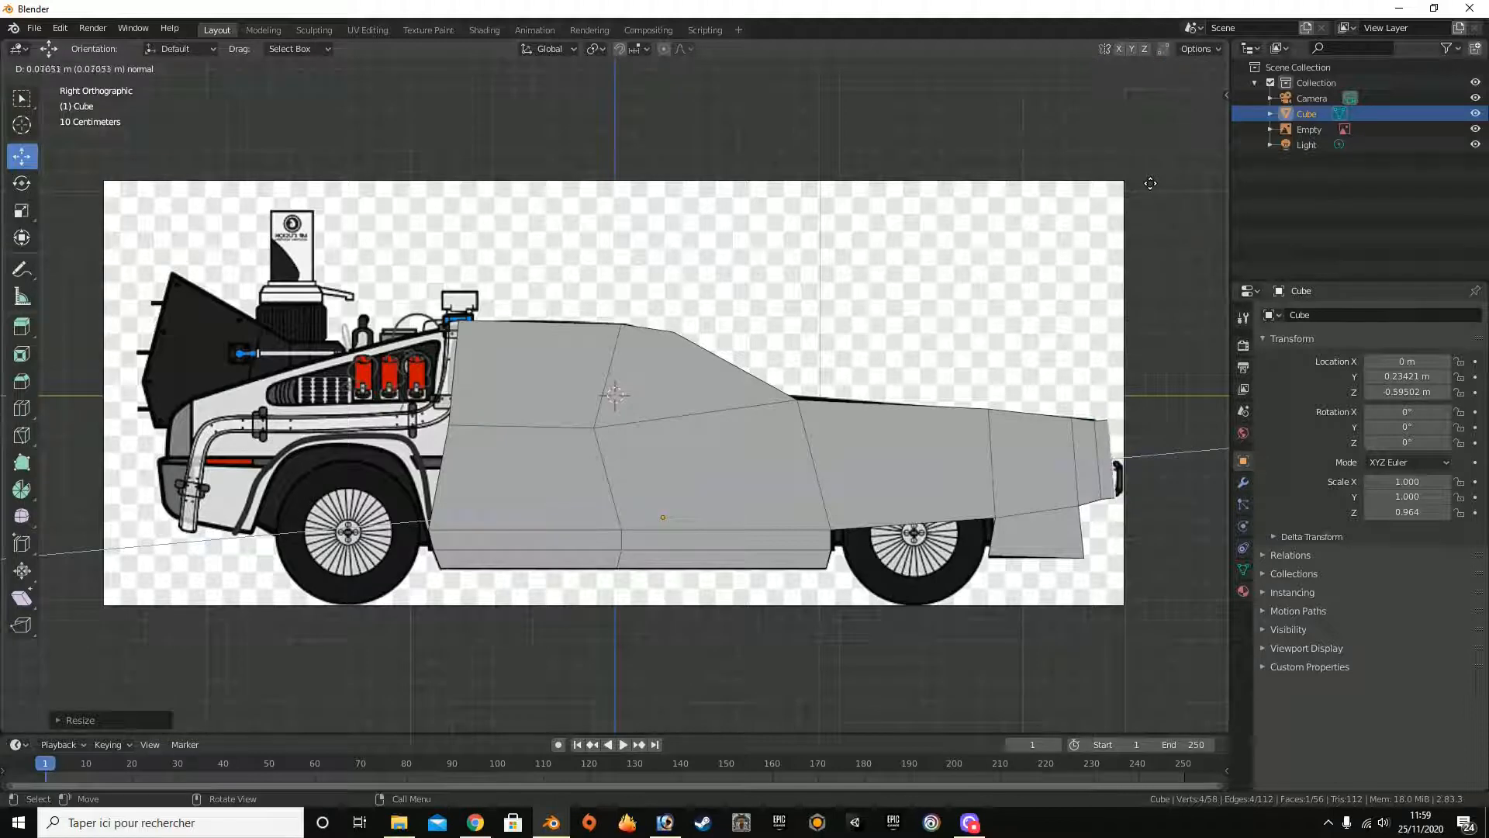
pyautogui.click(1150, 183)
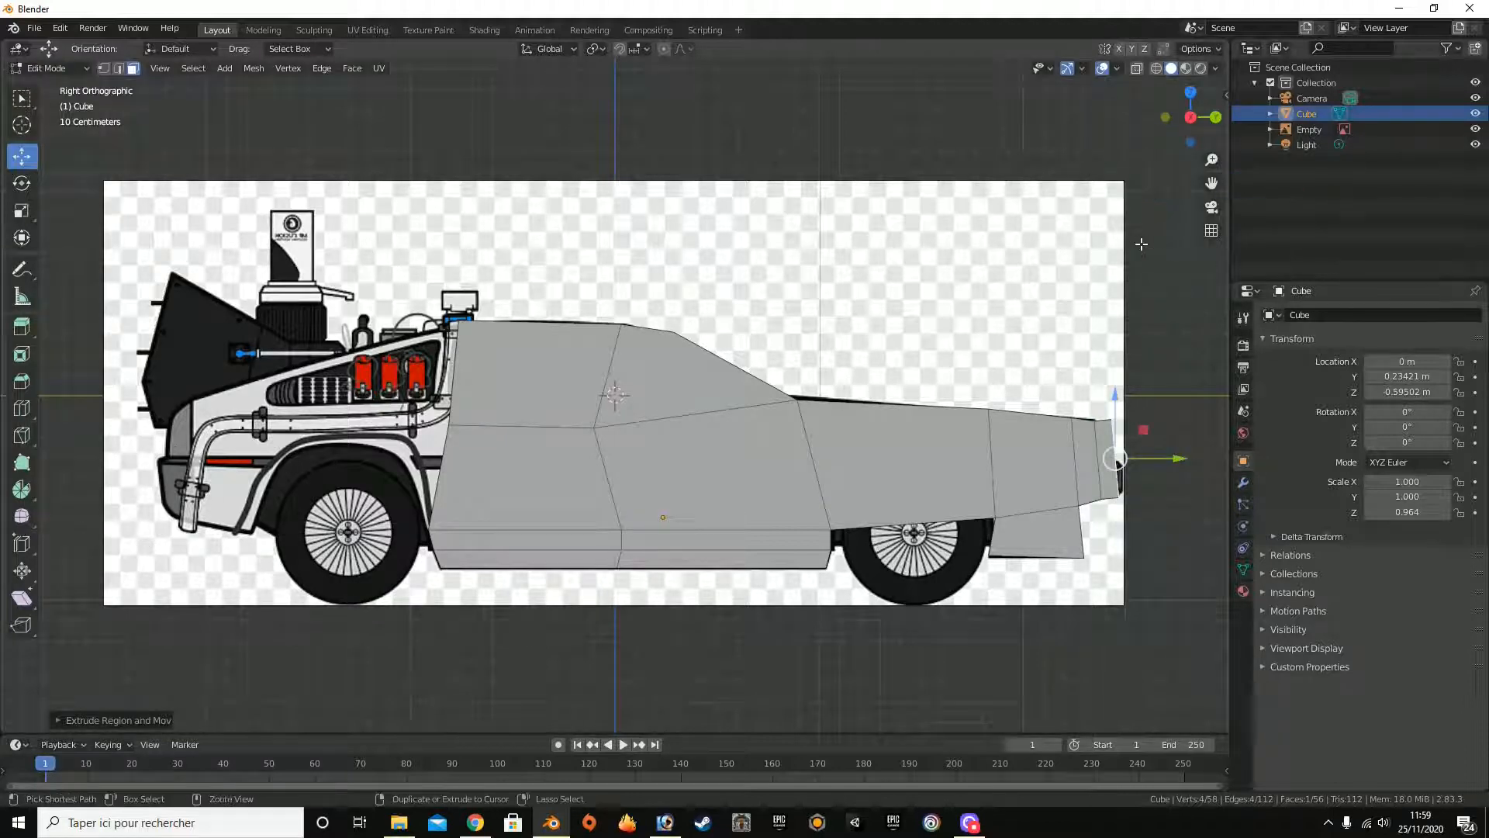
pyautogui.hotkey('ctrl', 'z')
pyautogui.hotkey('ctrl', 'z')
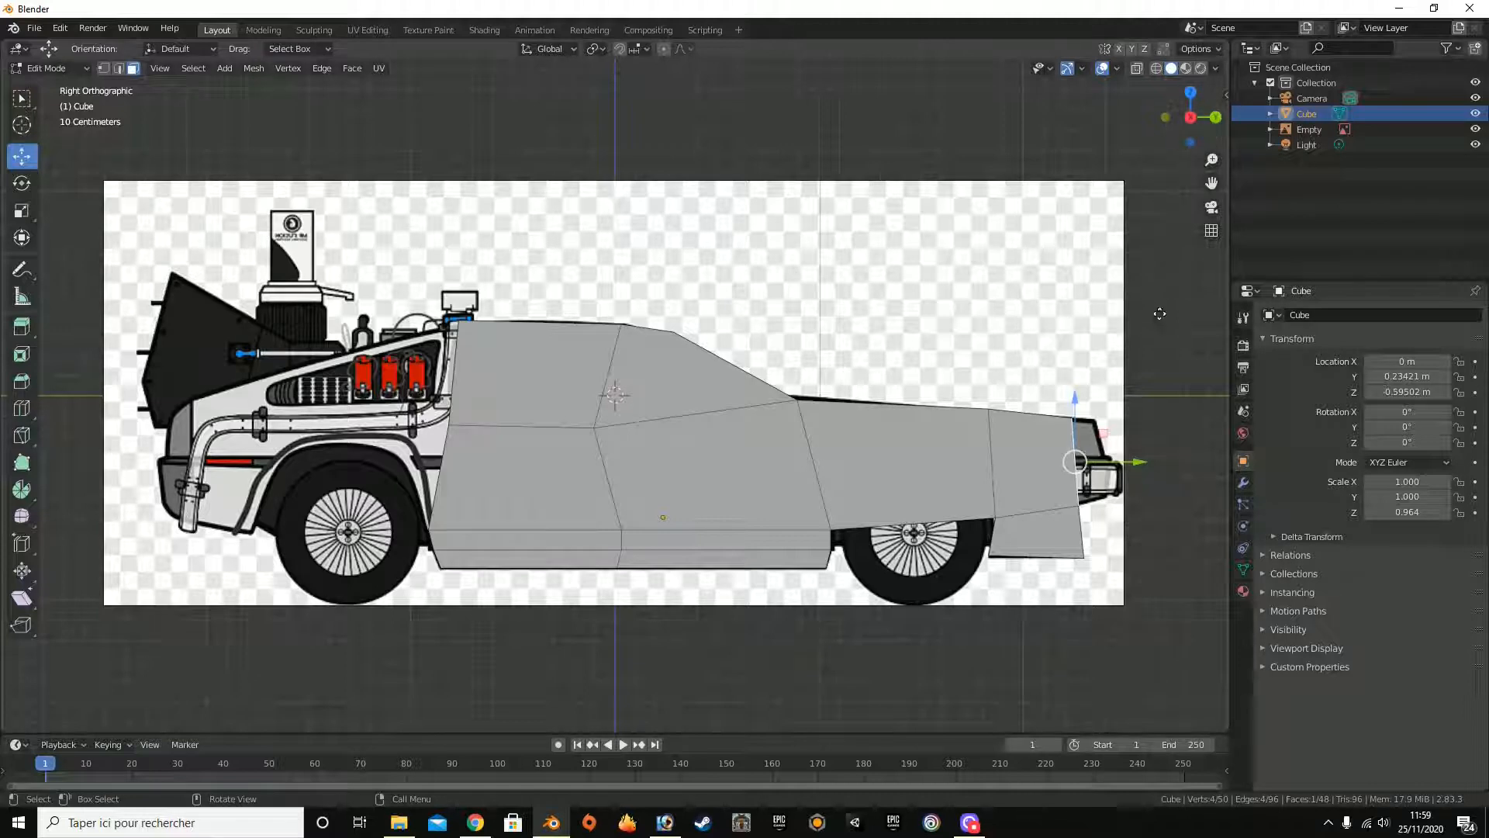
# Step: Extrude the nose's upper front face forward by about 0.11 m and raise the new section's underside face slightly
pyautogui.press('e')
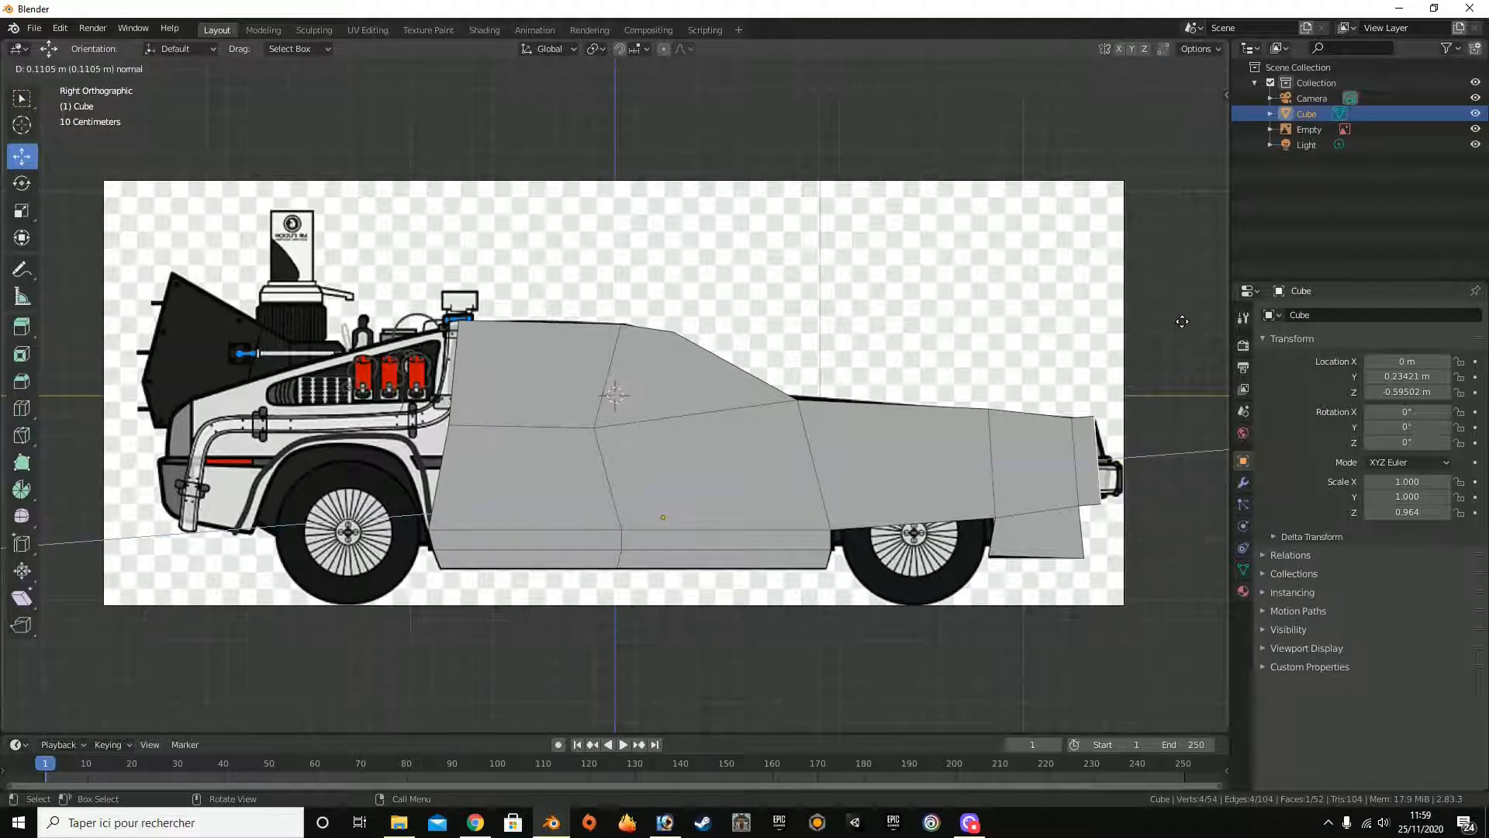
pyautogui.click(1182, 321)
pyautogui.moveTo(1192, 117); pyautogui.dragTo(1035, 88)
pyautogui.click(748, 314)
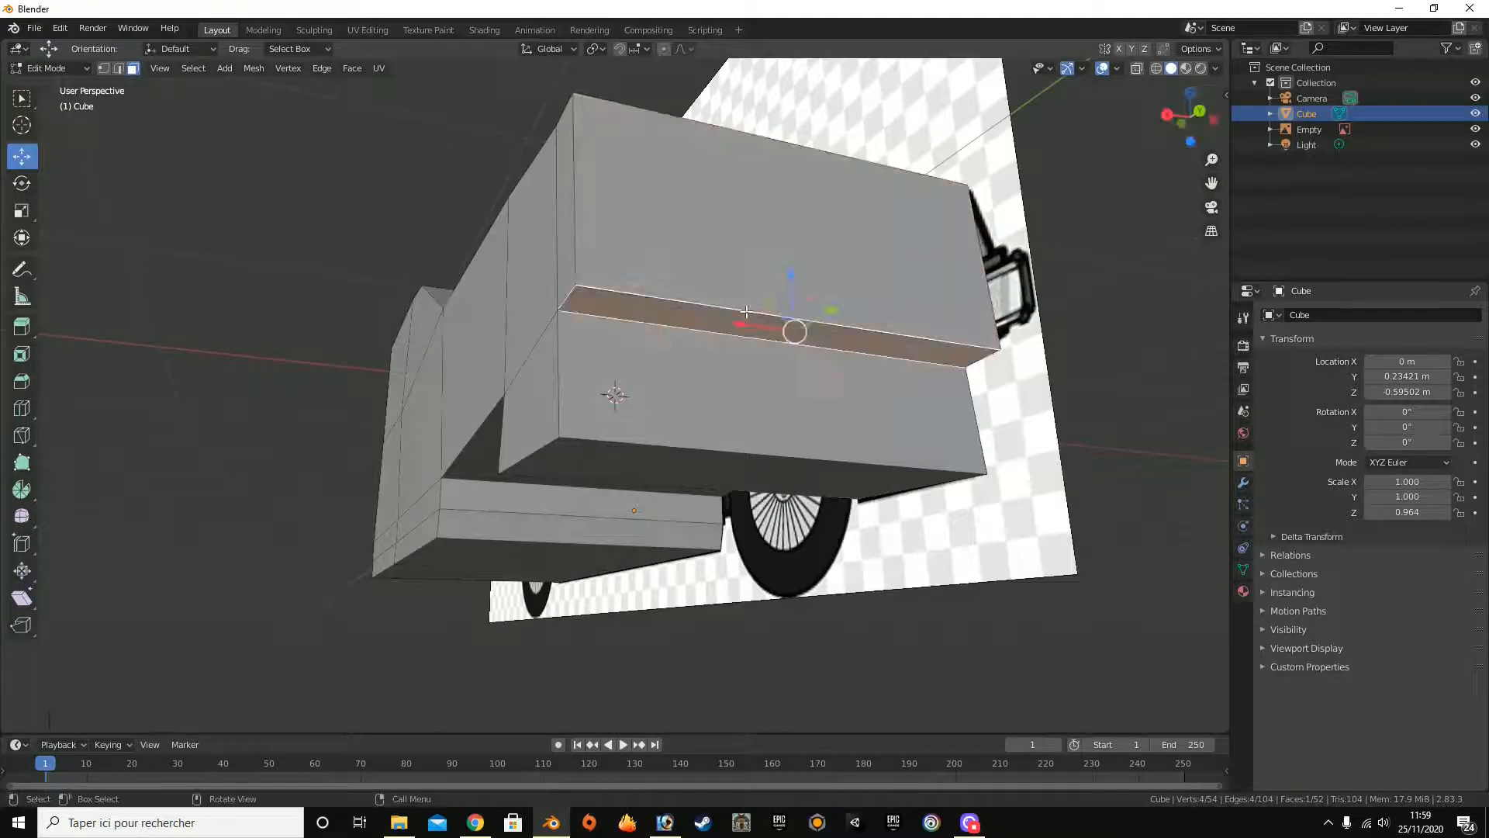
pyautogui.click(1166, 115)
pyautogui.moveTo(1085, 450); pyautogui.dragTo(1092, 443)
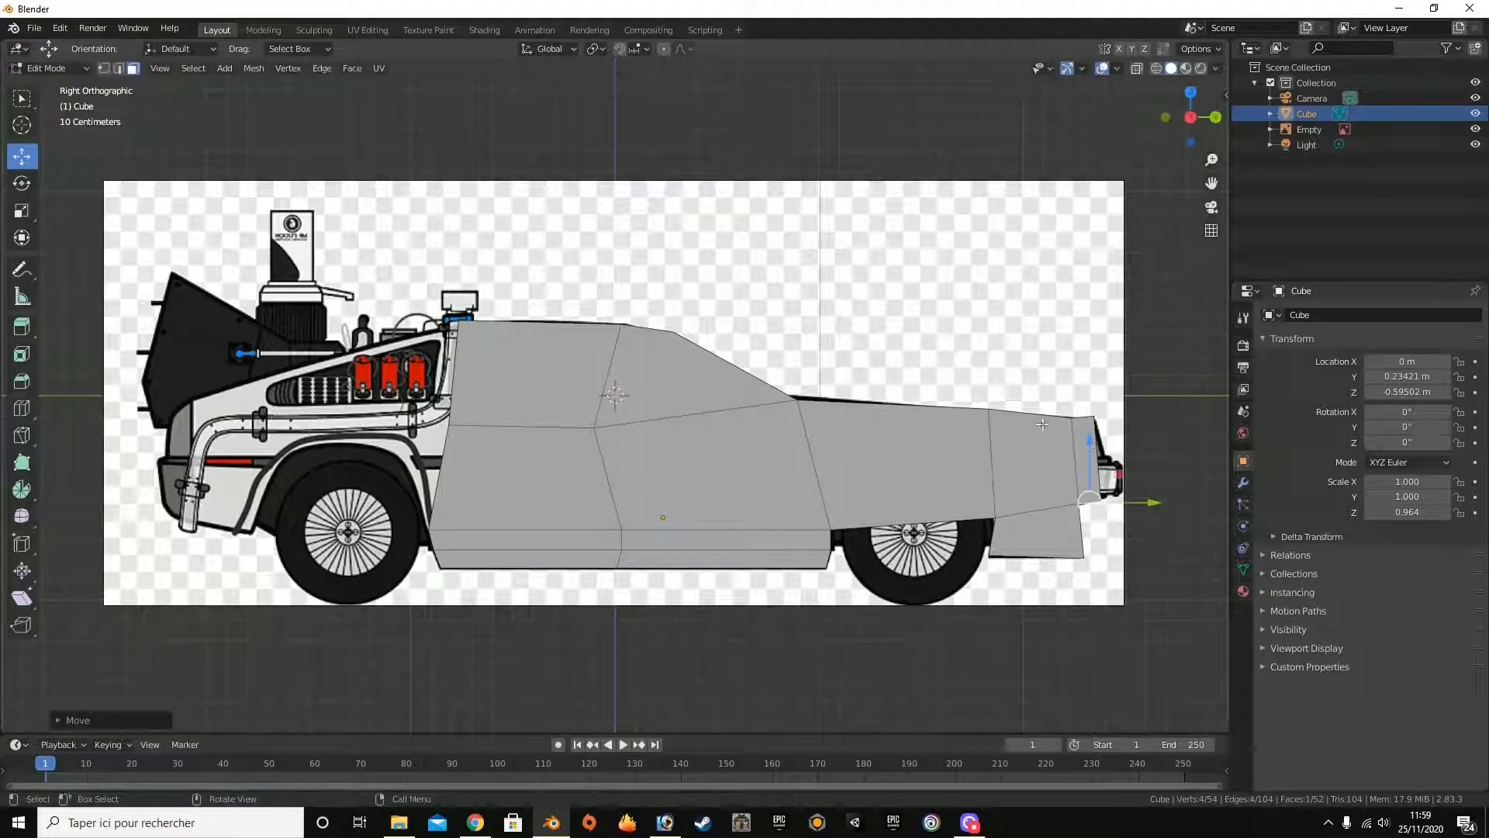
# Step: Select the lower front edge of the nose extension and move it up by about 0.02 m
pyautogui.click(118, 68)
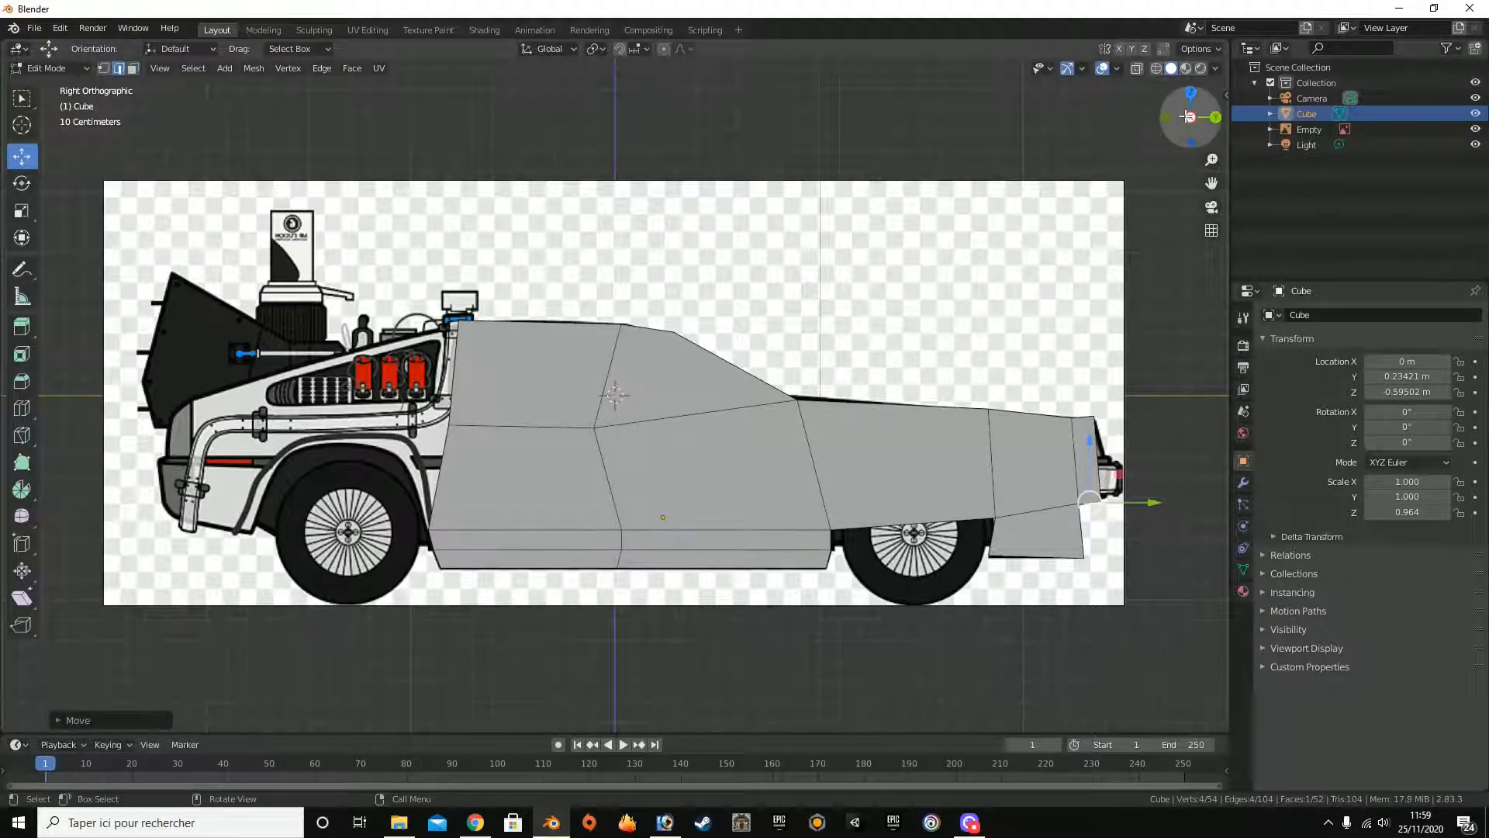
pyautogui.moveTo(1188, 112); pyautogui.dragTo(1091, 77)
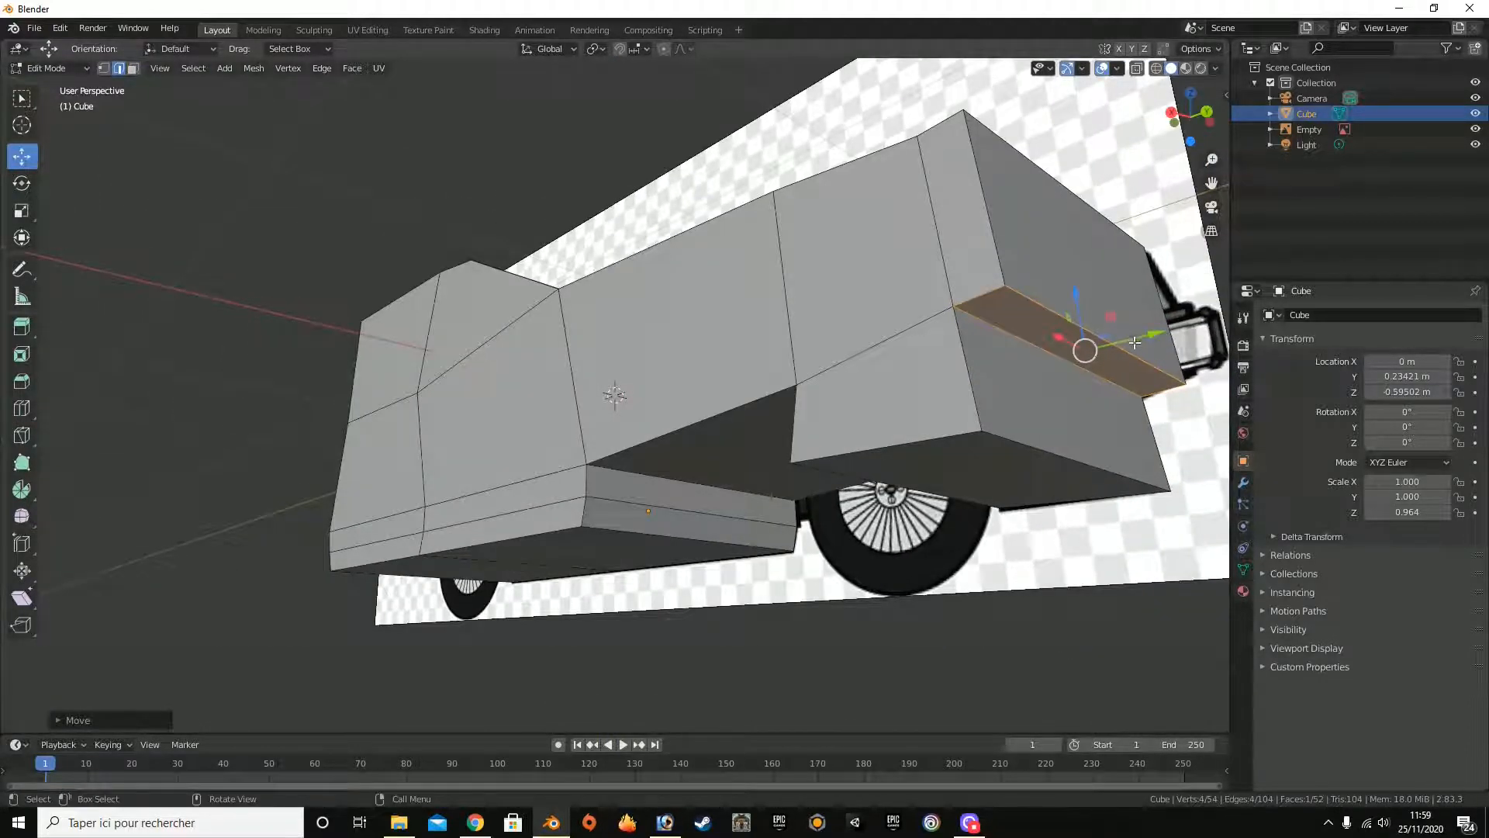
pyautogui.click(1136, 345)
pyautogui.click(1170, 111)
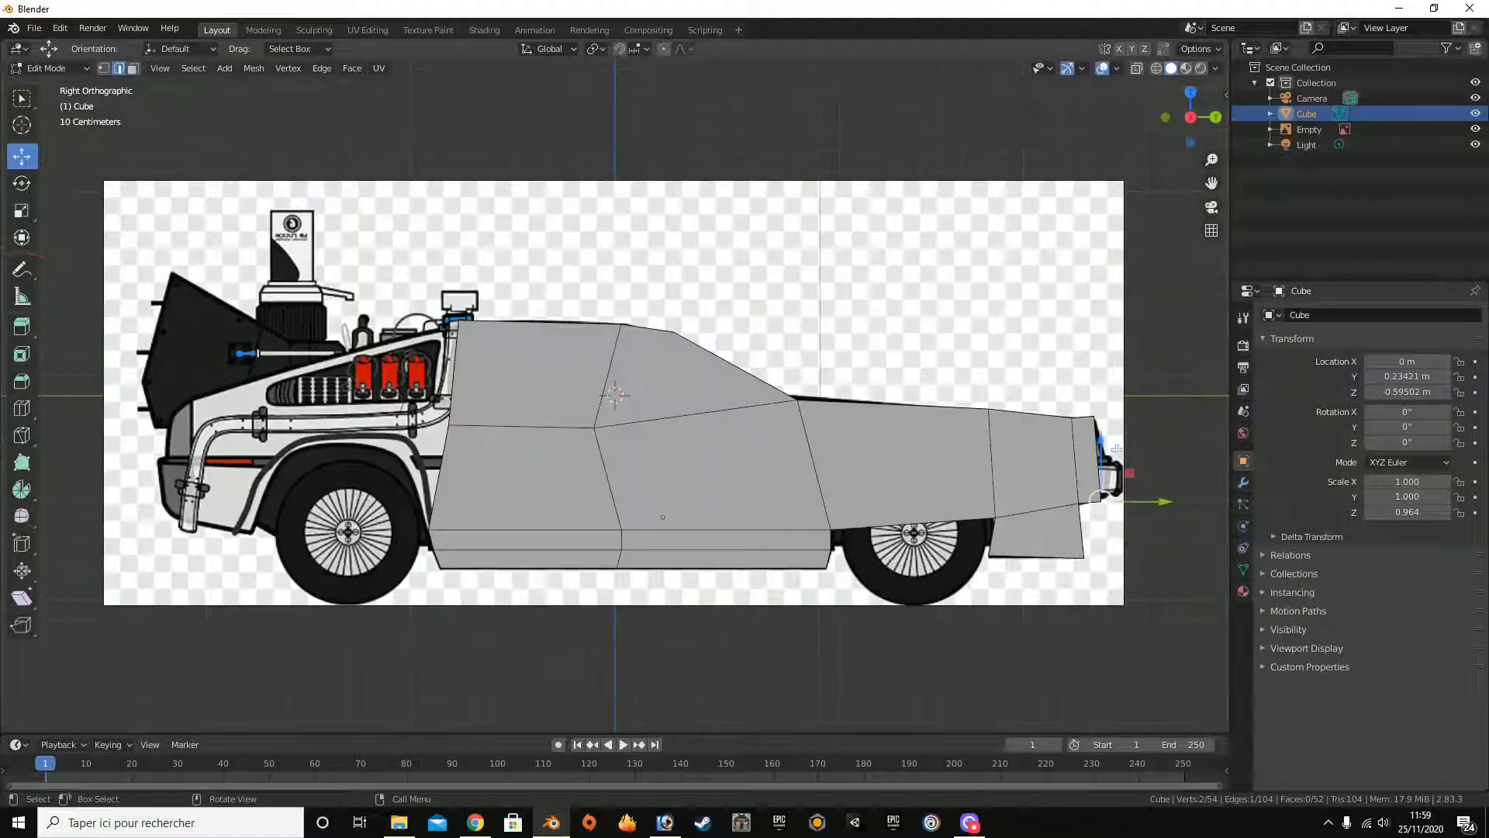
pyautogui.press('g')
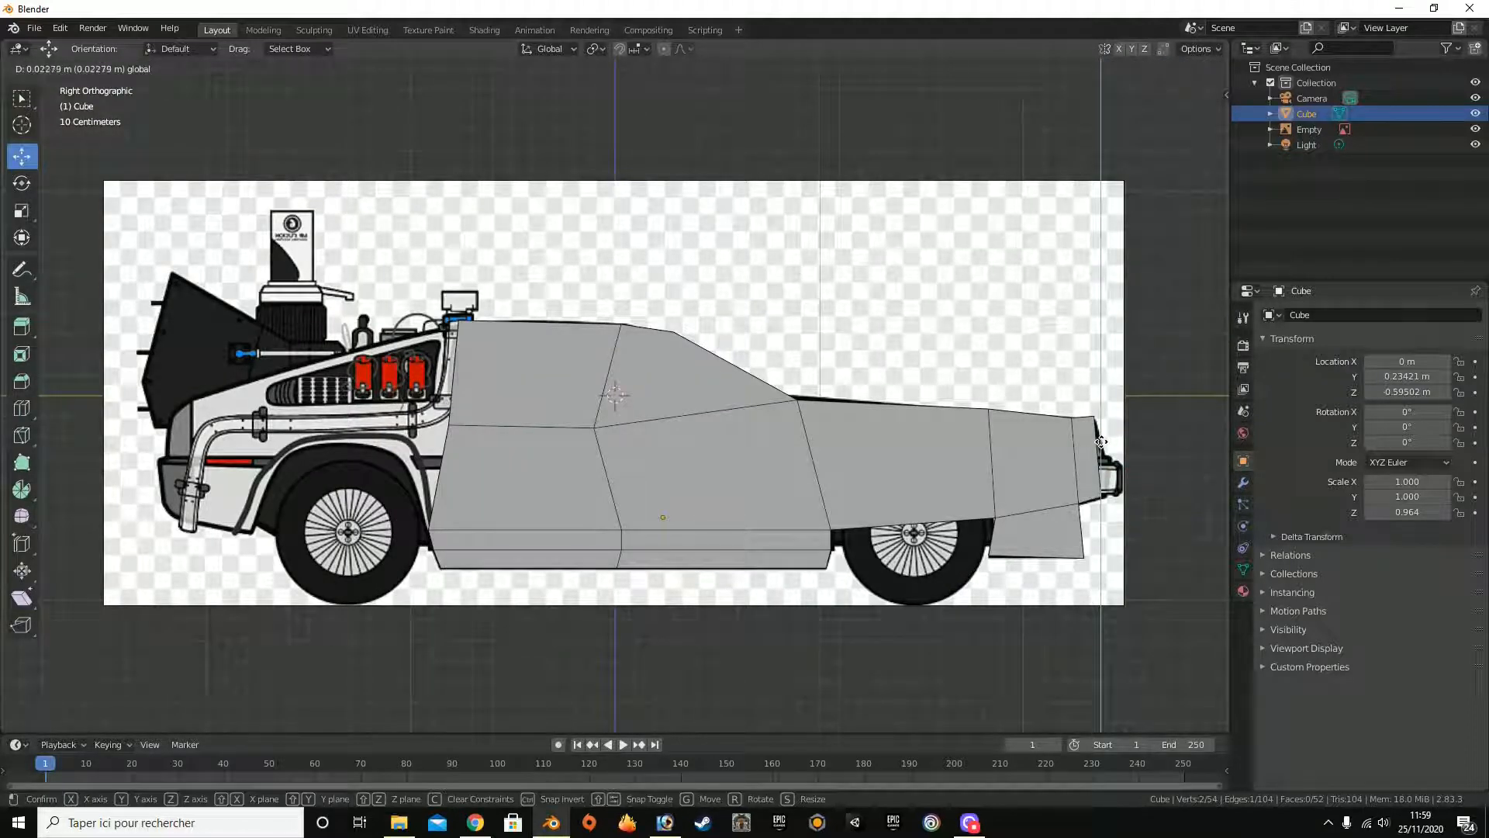
pyautogui.click(1102, 442)
# Step: Try to move the front face of the nose extension forward to reach the reference's bumper
pyautogui.moveTo(1194, 124); pyautogui.dragTo(1154, 143)
pyautogui.click(132, 69)
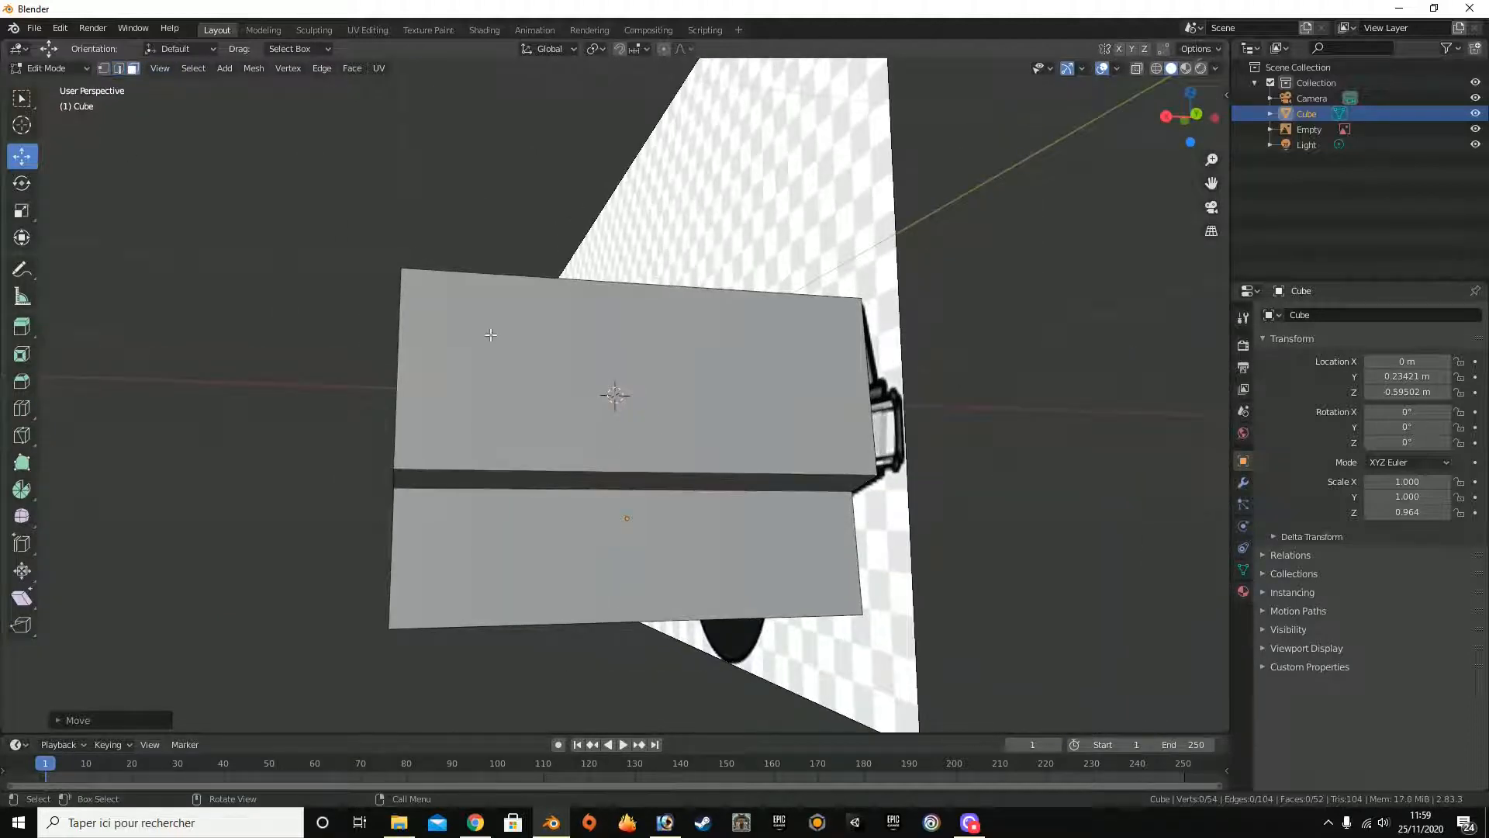
pyautogui.click(798, 278)
pyautogui.click(1166, 117)
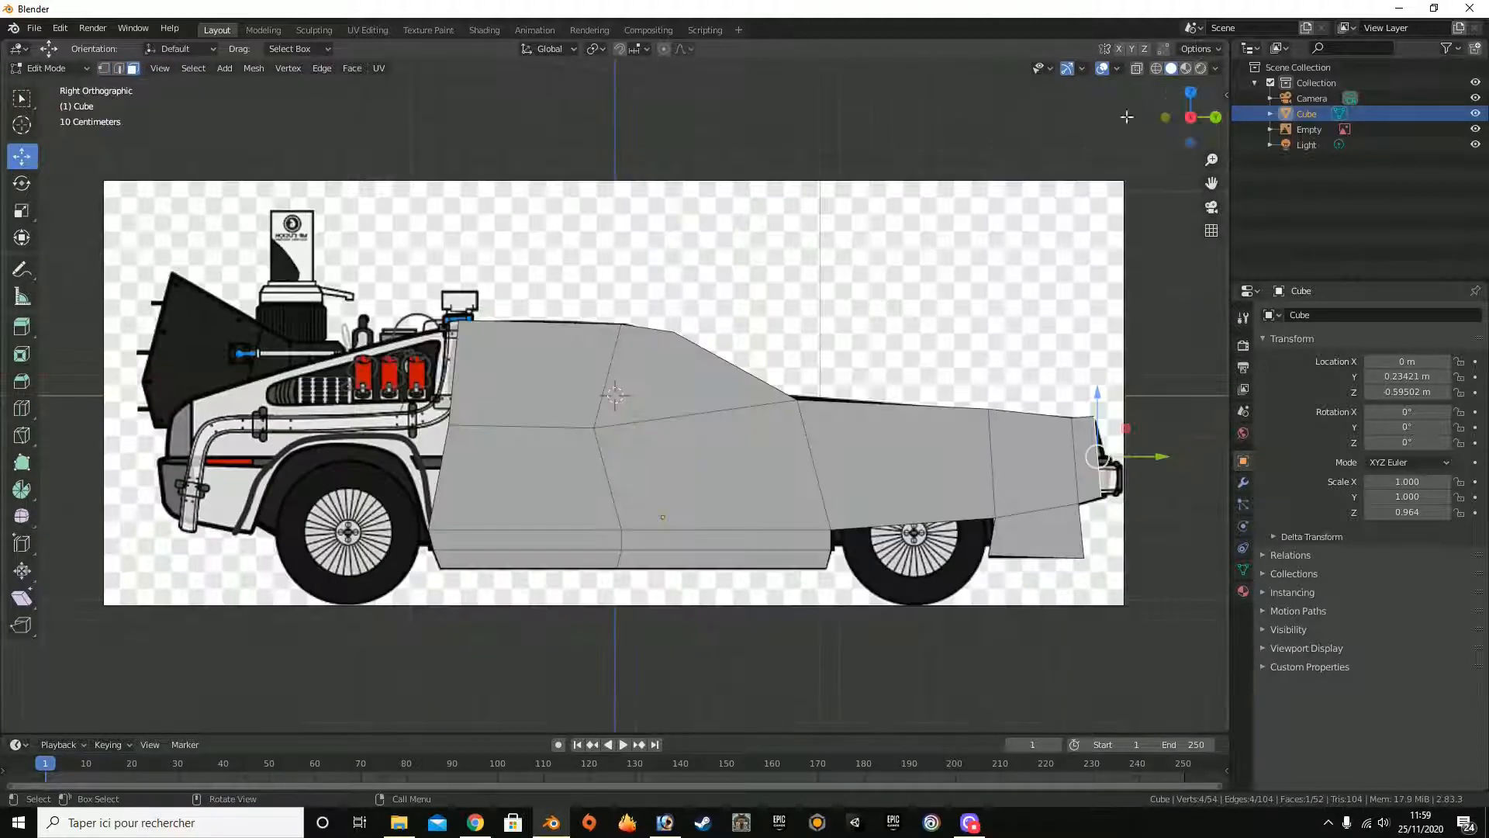
pyautogui.moveTo(1149, 454); pyautogui.dragTo(1174, 449)
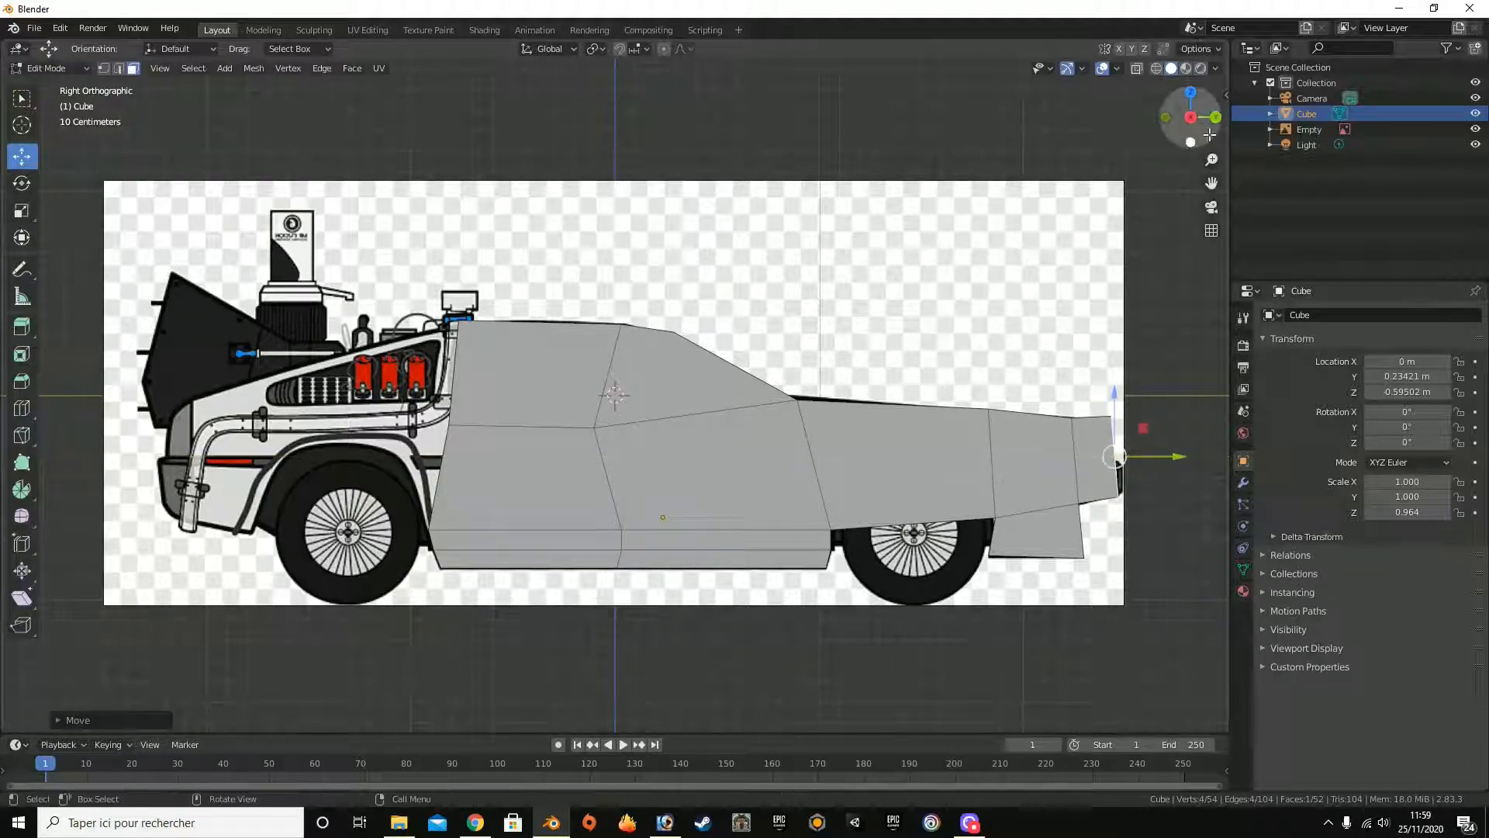
pyautogui.moveTo(1189, 117)
pyautogui.mouseDown()
pyautogui.moveTo(1212, 124)
pyautogui.moveTo(1175, 116)
pyautogui.mouseUp()
pyautogui.click(1175, 116)
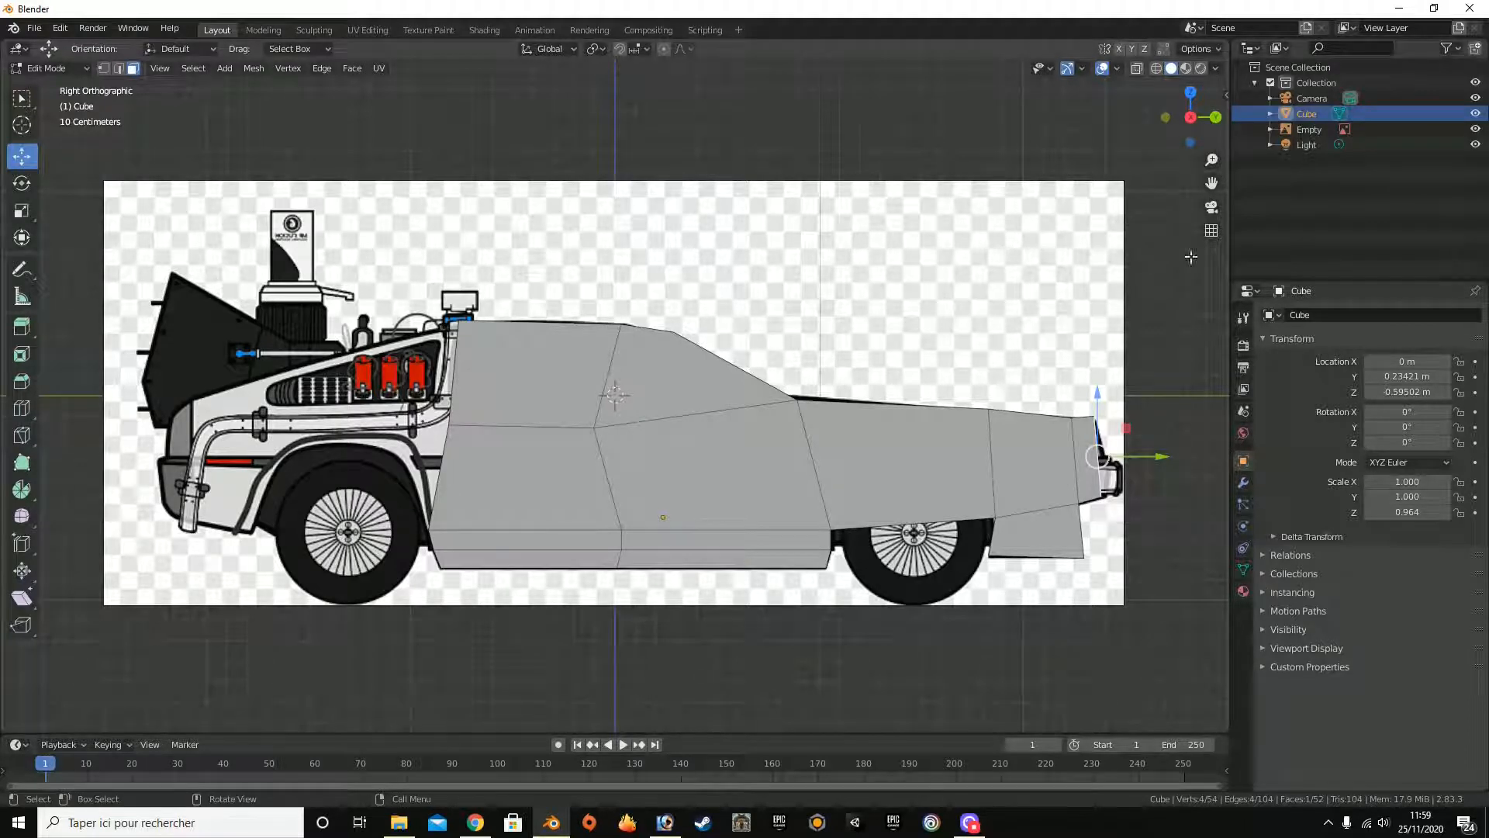
pyautogui.moveTo(1191, 118); pyautogui.dragTo(1148, 123)
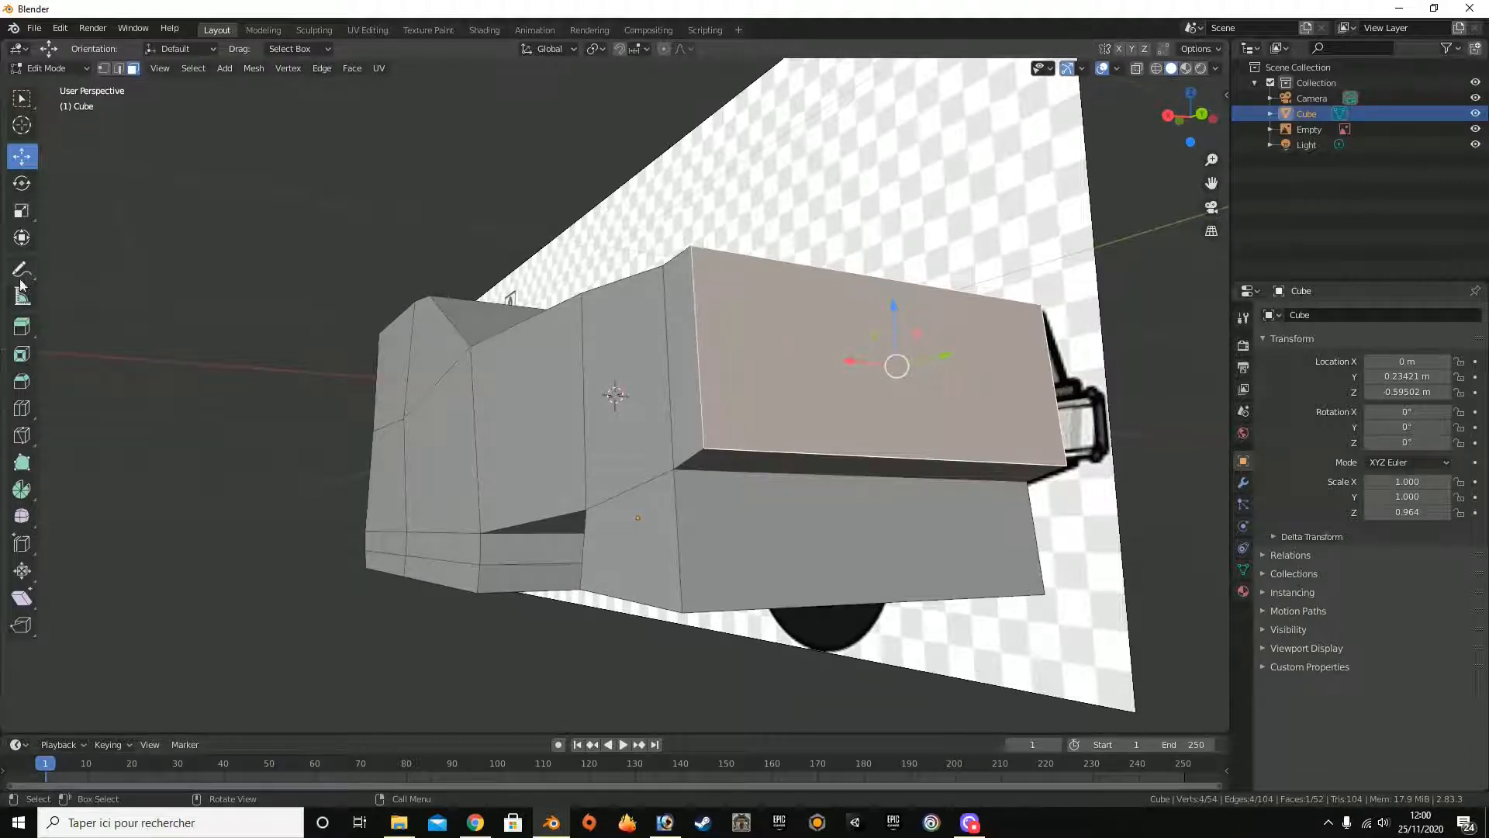
pyautogui.click(25, 413)
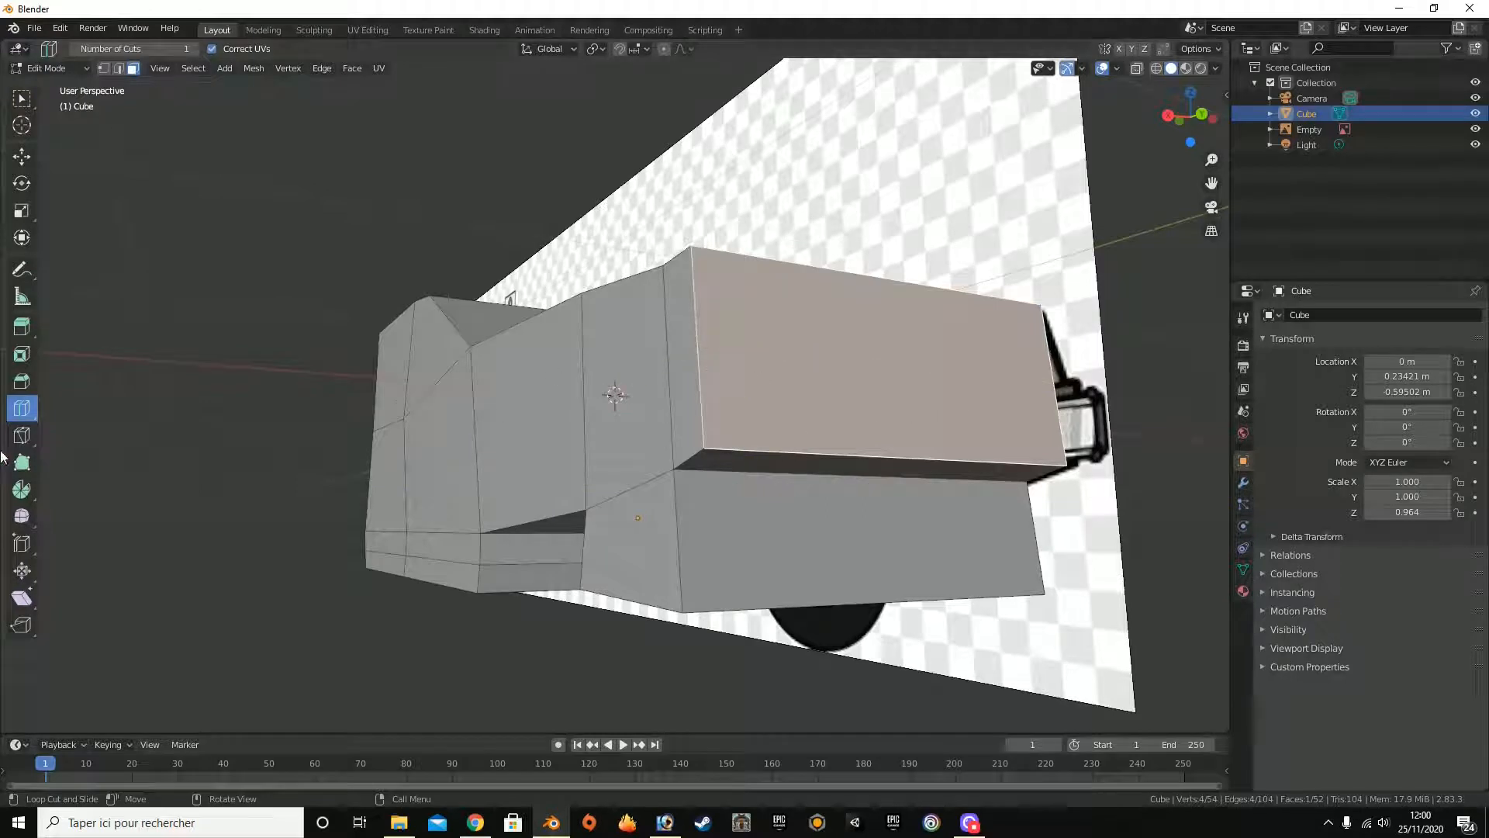
pyautogui.click(22, 435)
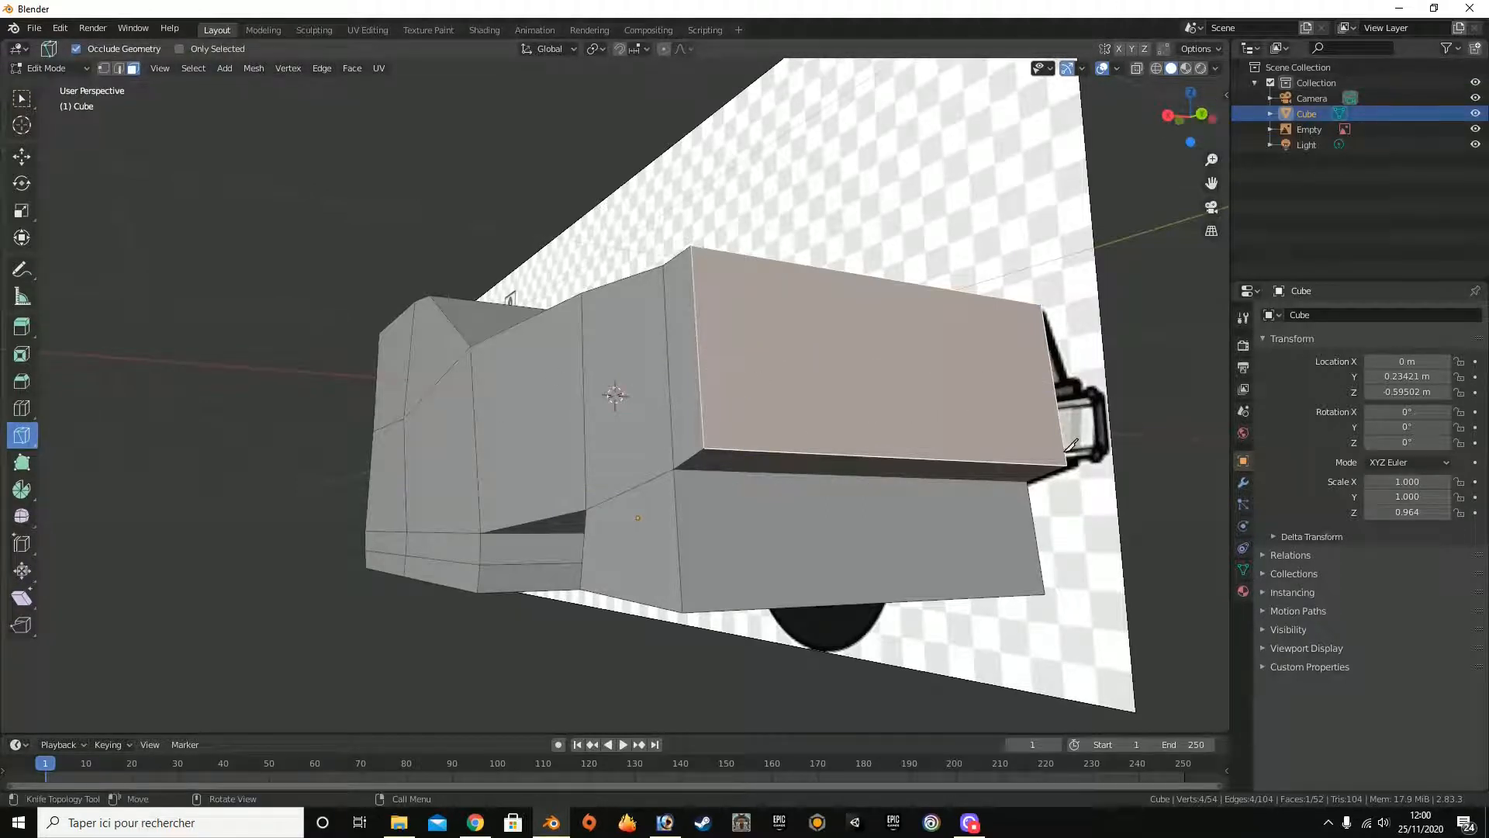
pyautogui.click(1167, 115)
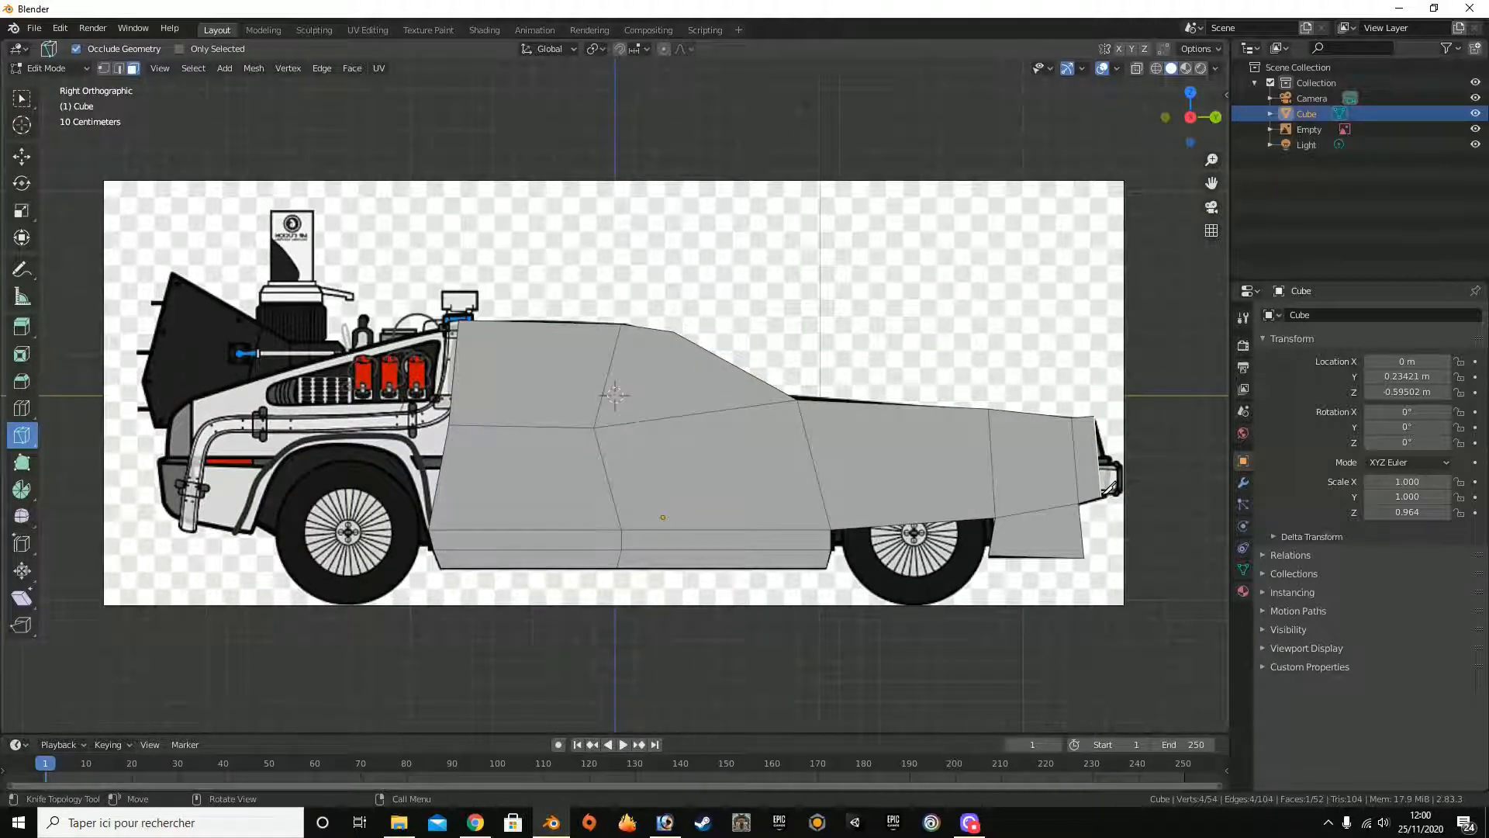
pyautogui.click(1101, 495)
pyautogui.moveTo(1198, 112); pyautogui.dragTo(1189, 152)
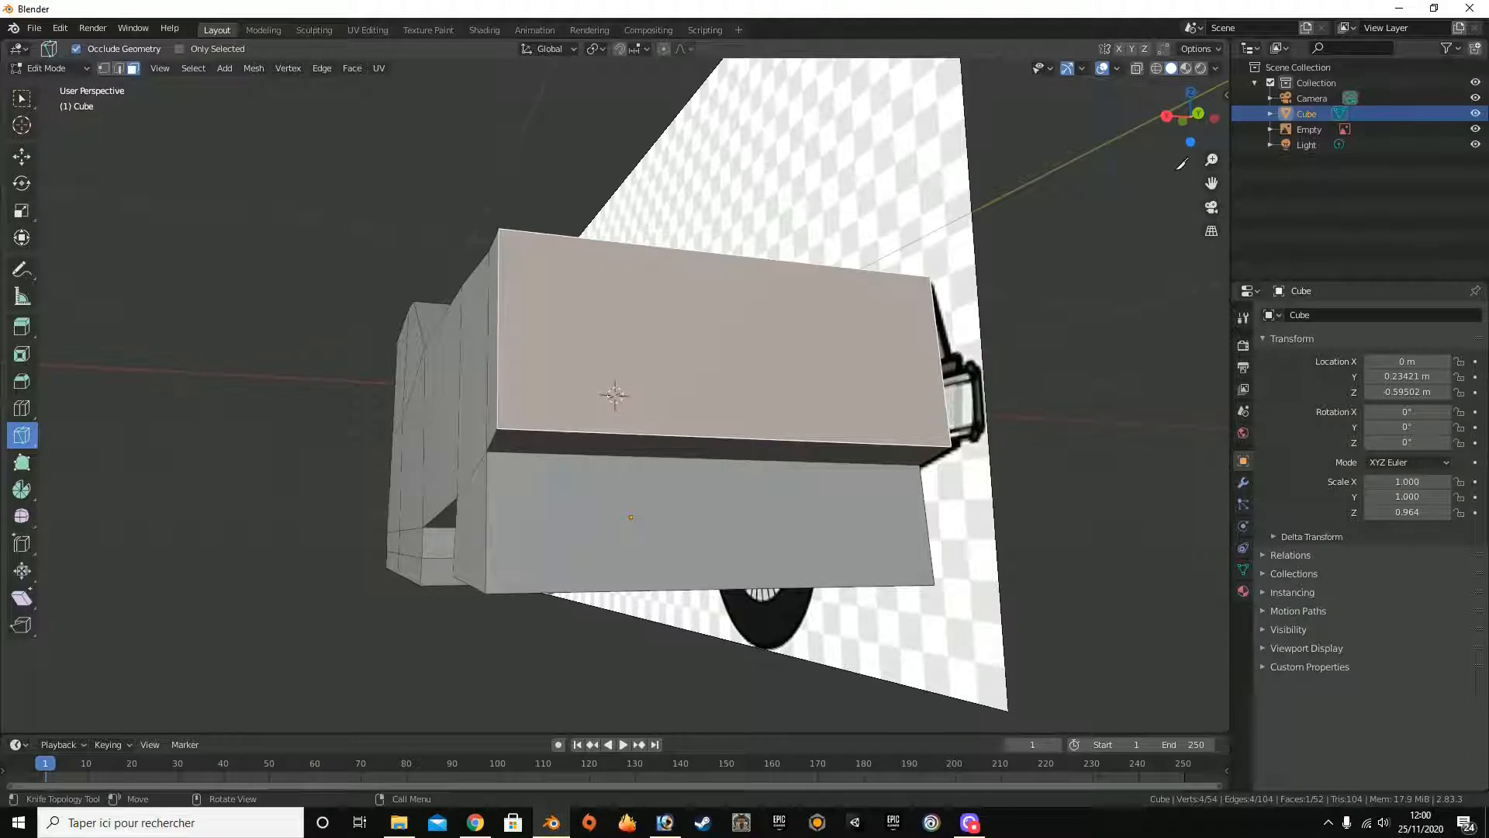
pyautogui.click(1167, 116)
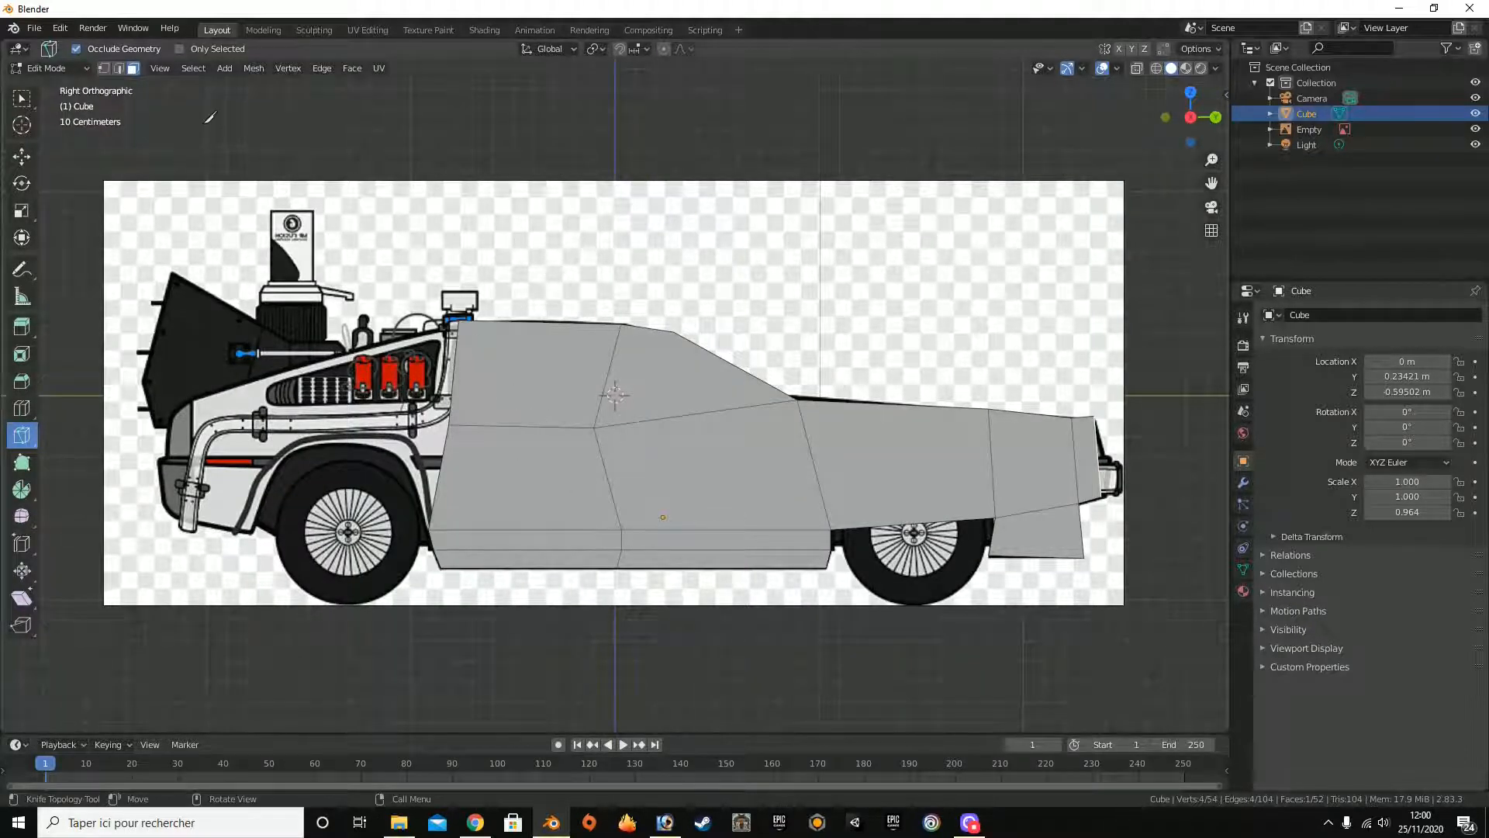
pyautogui.click(22, 98)
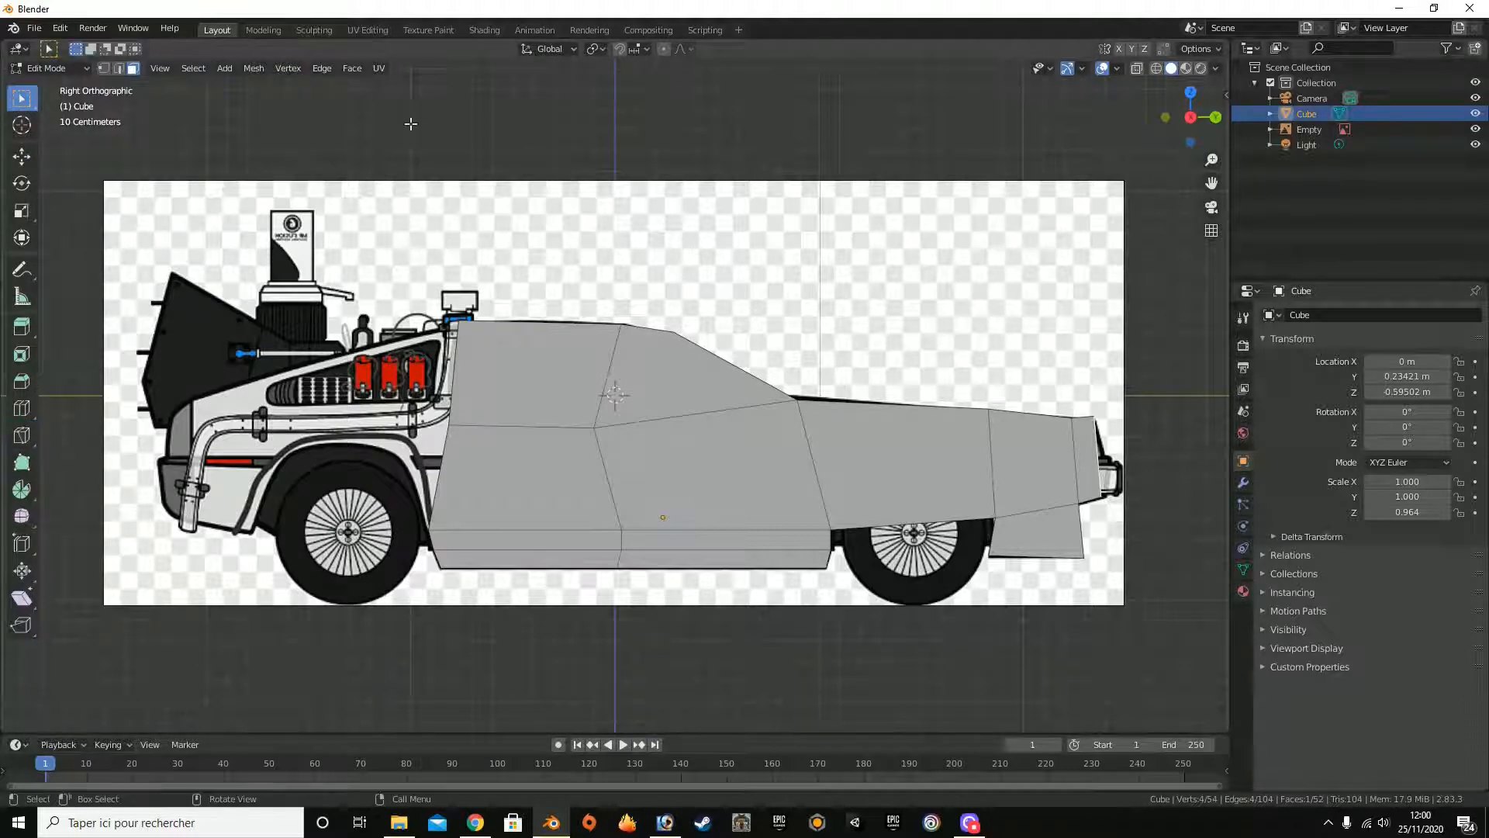
pyautogui.moveTo(1191, 117)
pyautogui.mouseDown()
pyautogui.moveTo(1170, 125)
pyautogui.moveTo(1193, 111)
pyautogui.mouseUp()
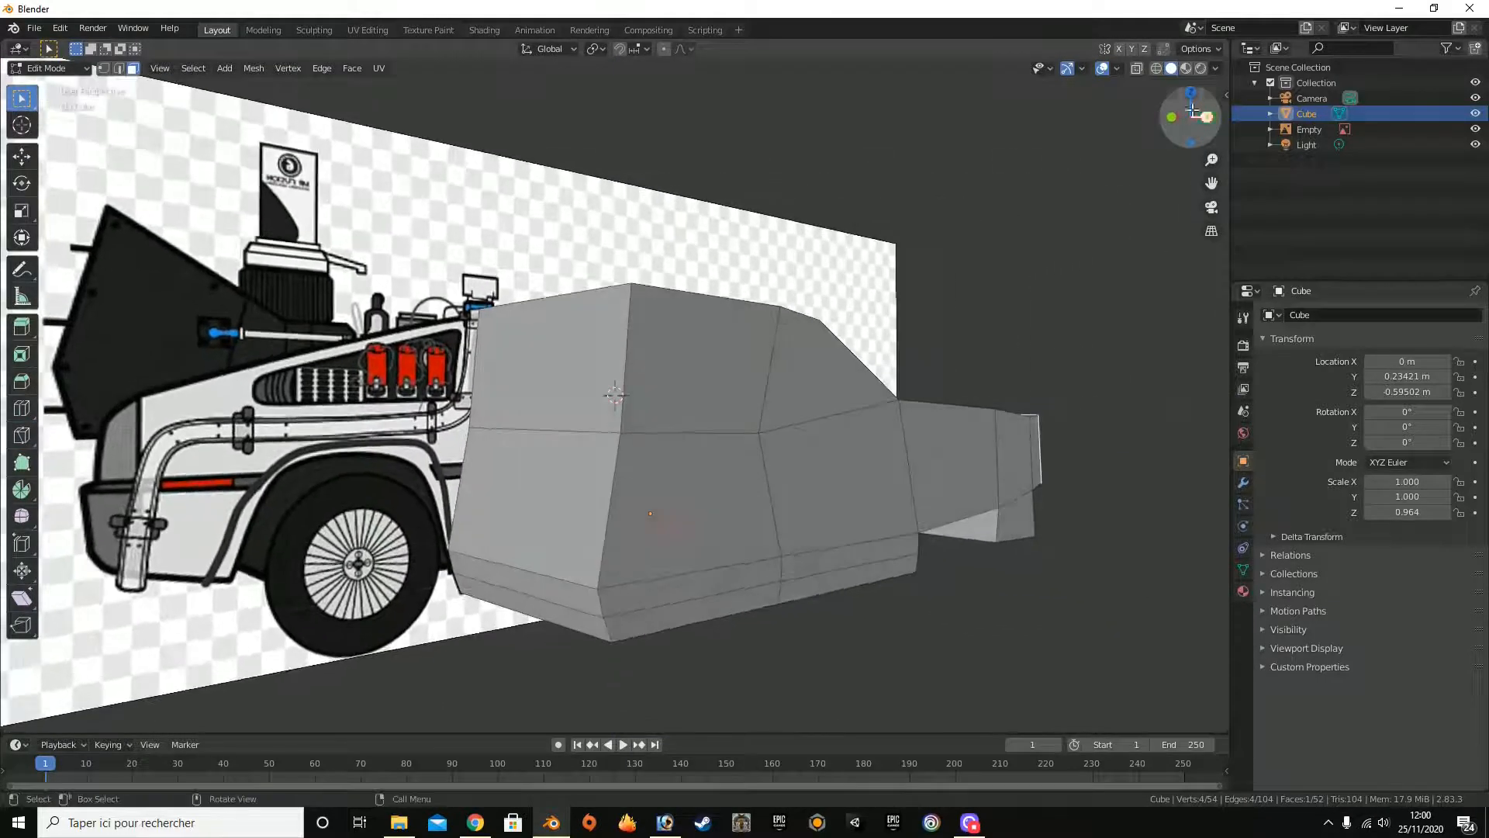
pyautogui.click(651, 367)
pyautogui.click(532, 415)
pyautogui.keyDown('shift'); pyautogui.click(535, 469); pyautogui.keyUp('shift')
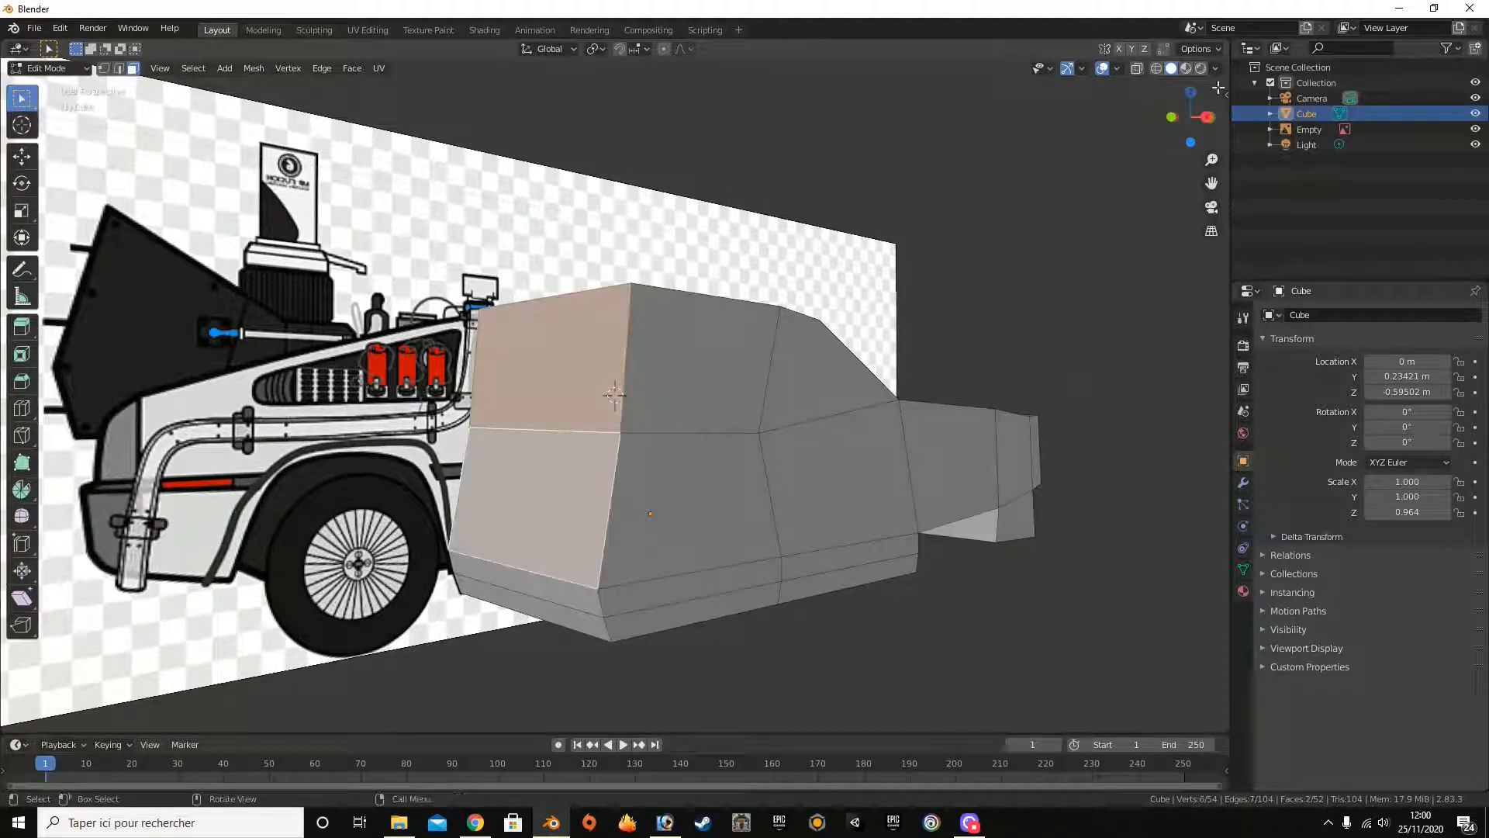
pyautogui.click(1207, 116)
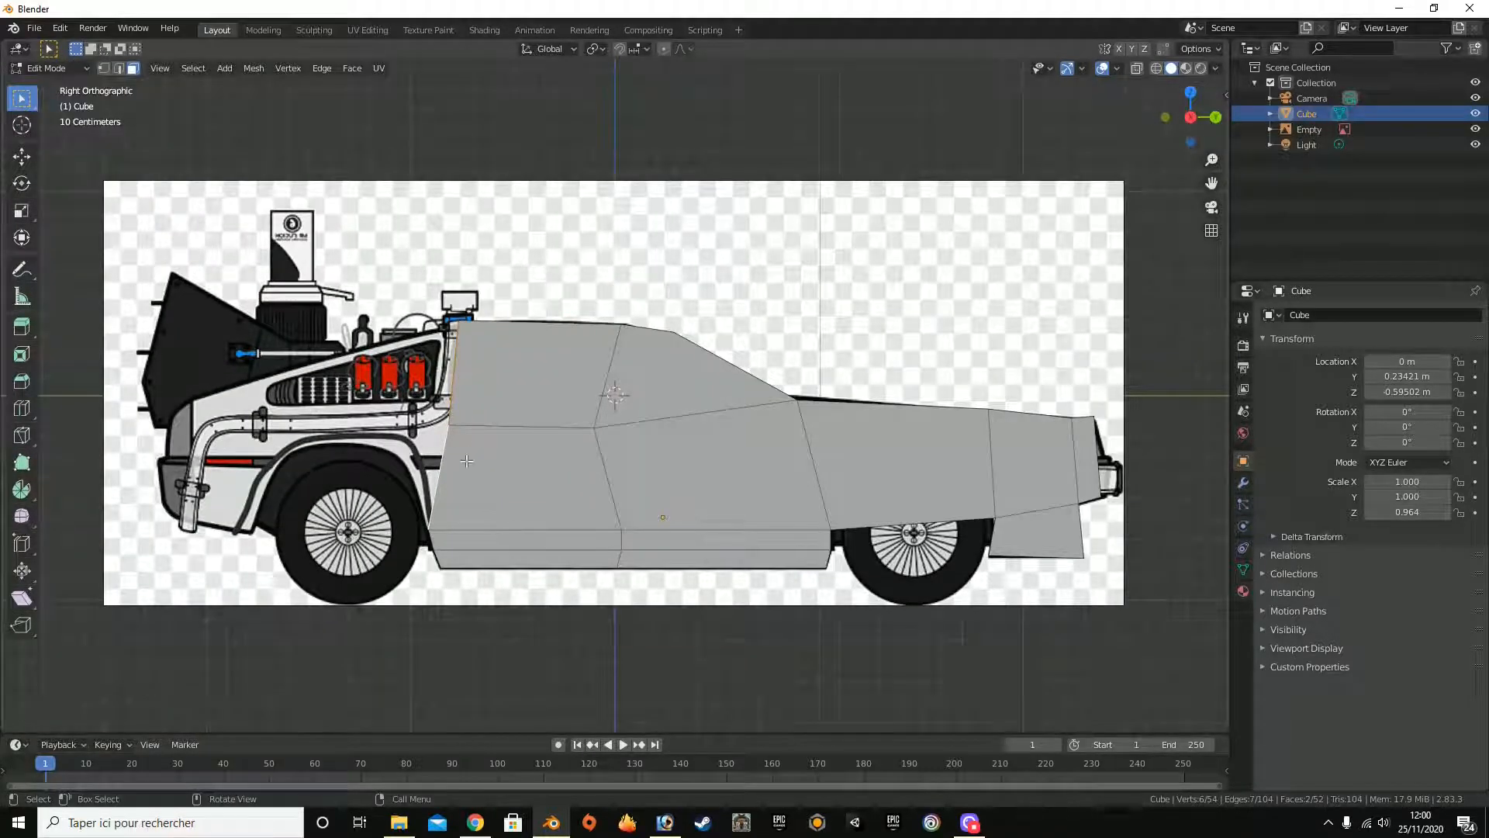
# Step: Move the horizontal middle edge of the body's rear end backward to the reference's wheel arch and down by about 0.13 m
pyautogui.click(34, 161)
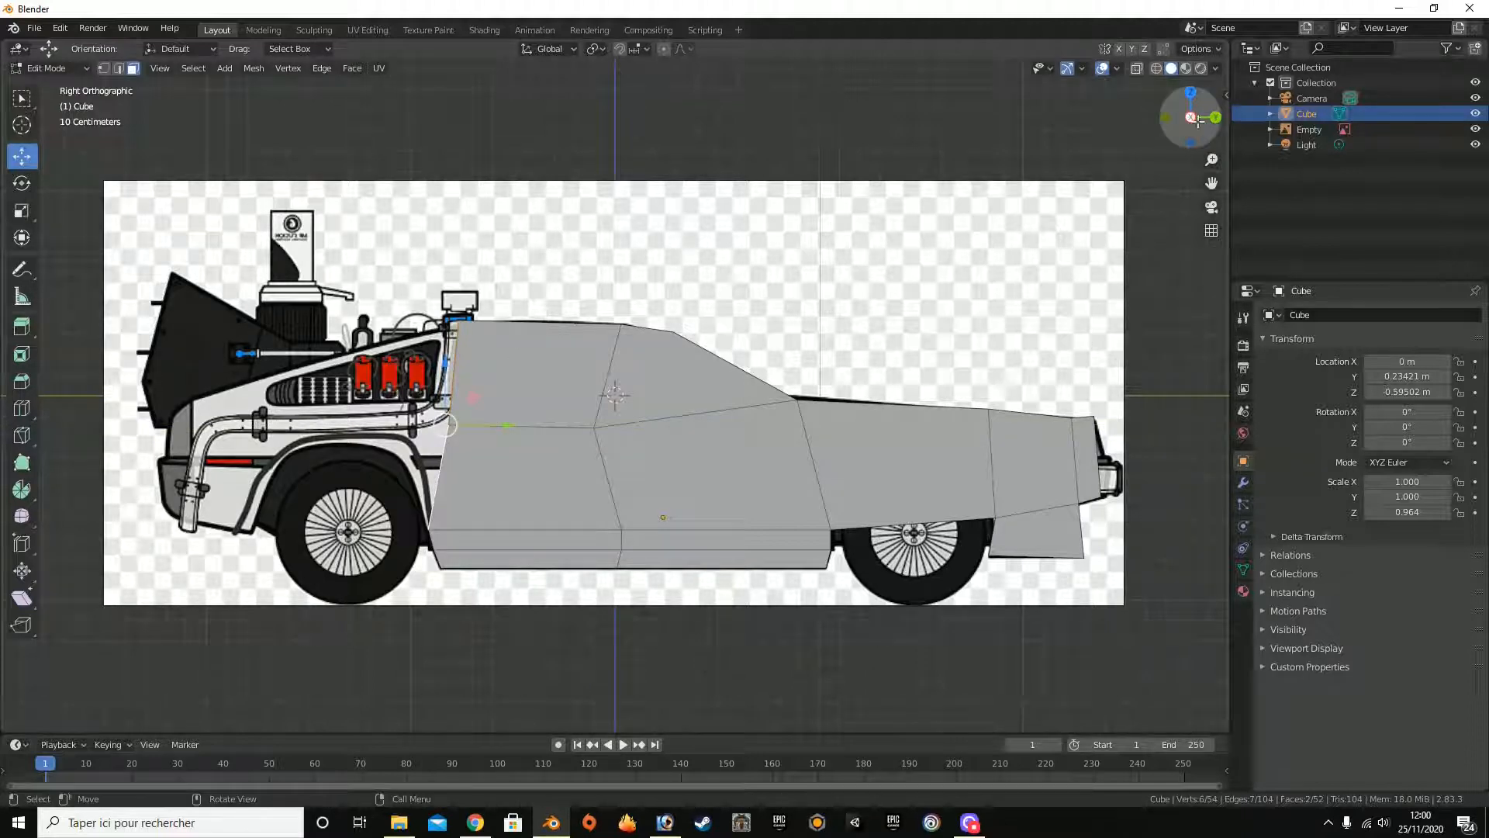
pyautogui.moveTo(1191, 117); pyautogui.dragTo(1140, 125)
pyautogui.click(118, 68)
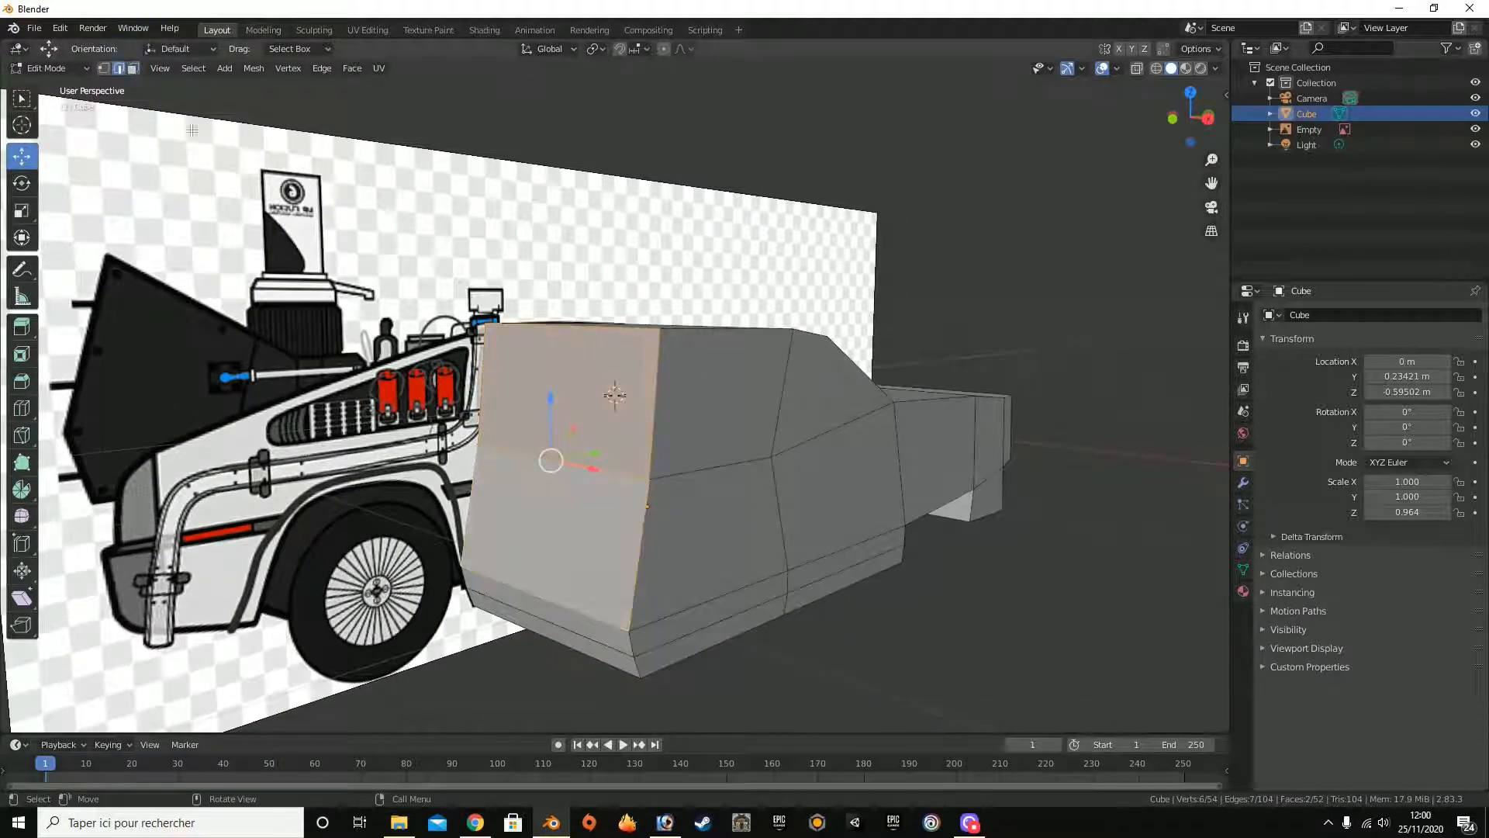
pyautogui.moveTo(551, 441); pyautogui.dragTo(577, 433)
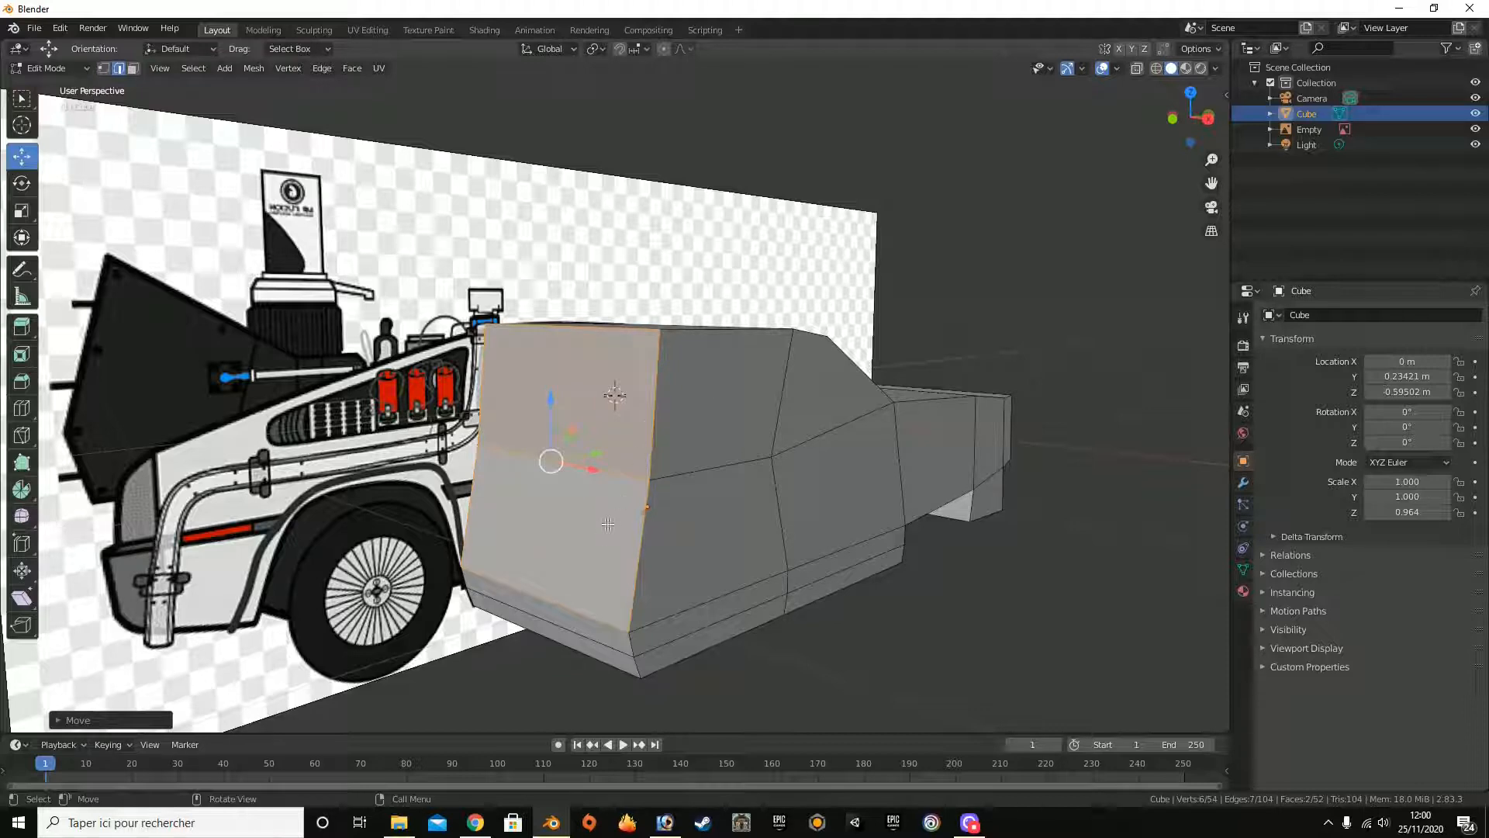
pyautogui.click(639, 462)
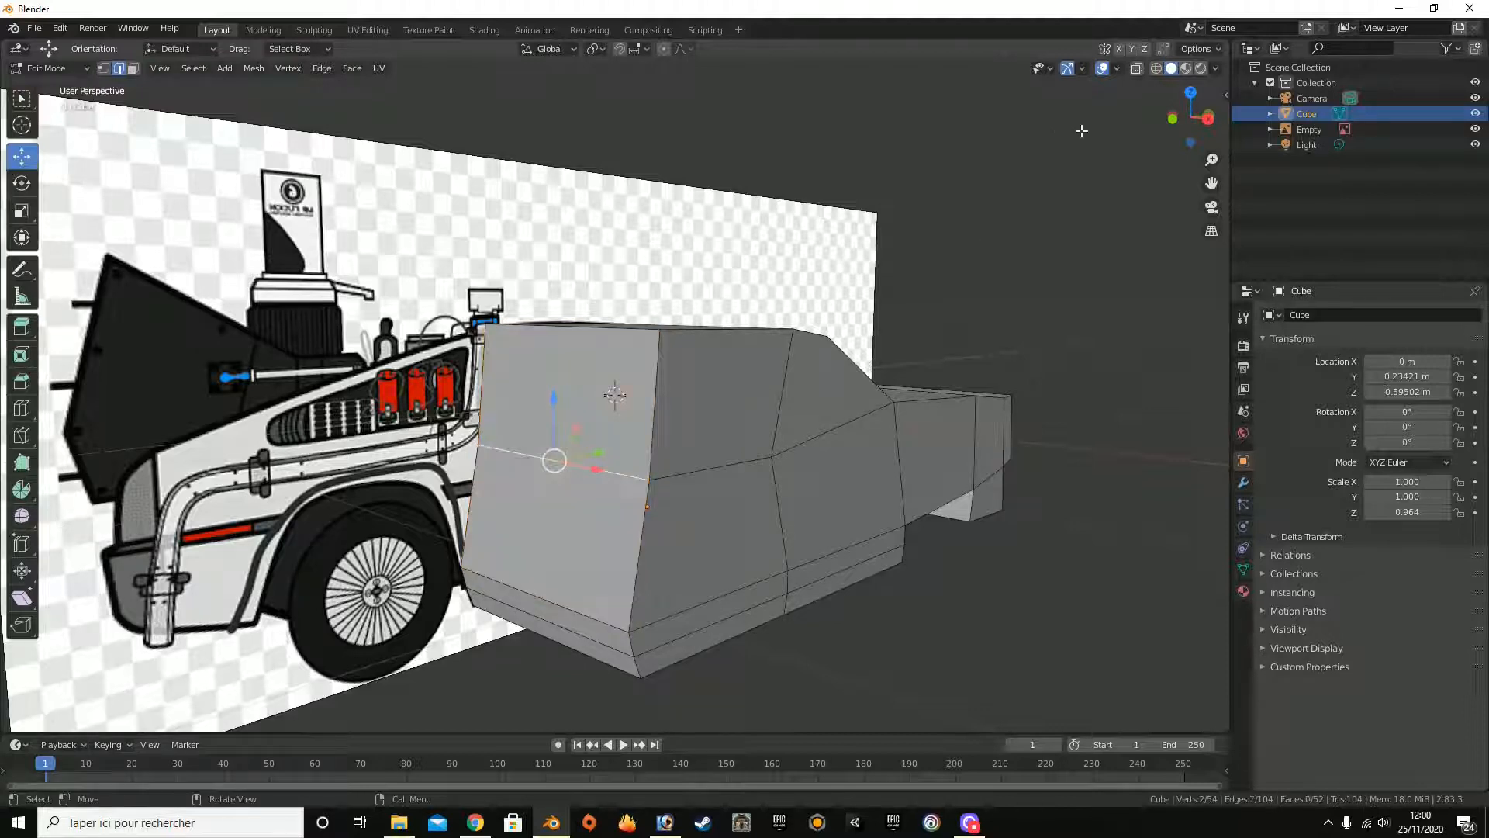
pyautogui.click(1208, 118)
pyautogui.moveTo(497, 422); pyautogui.dragTo(443, 418)
pyautogui.press('g')
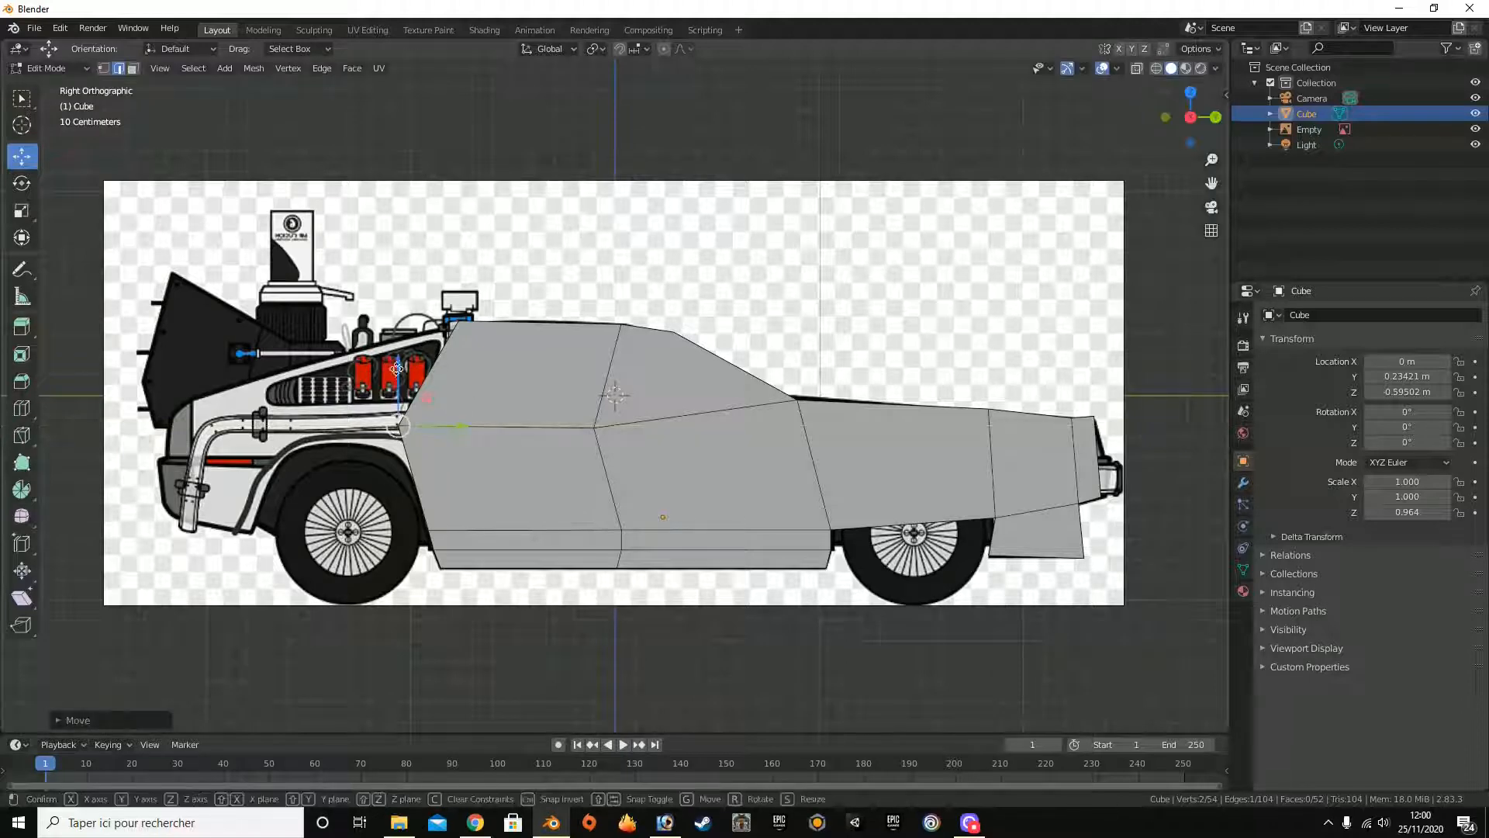
pyautogui.press('z')
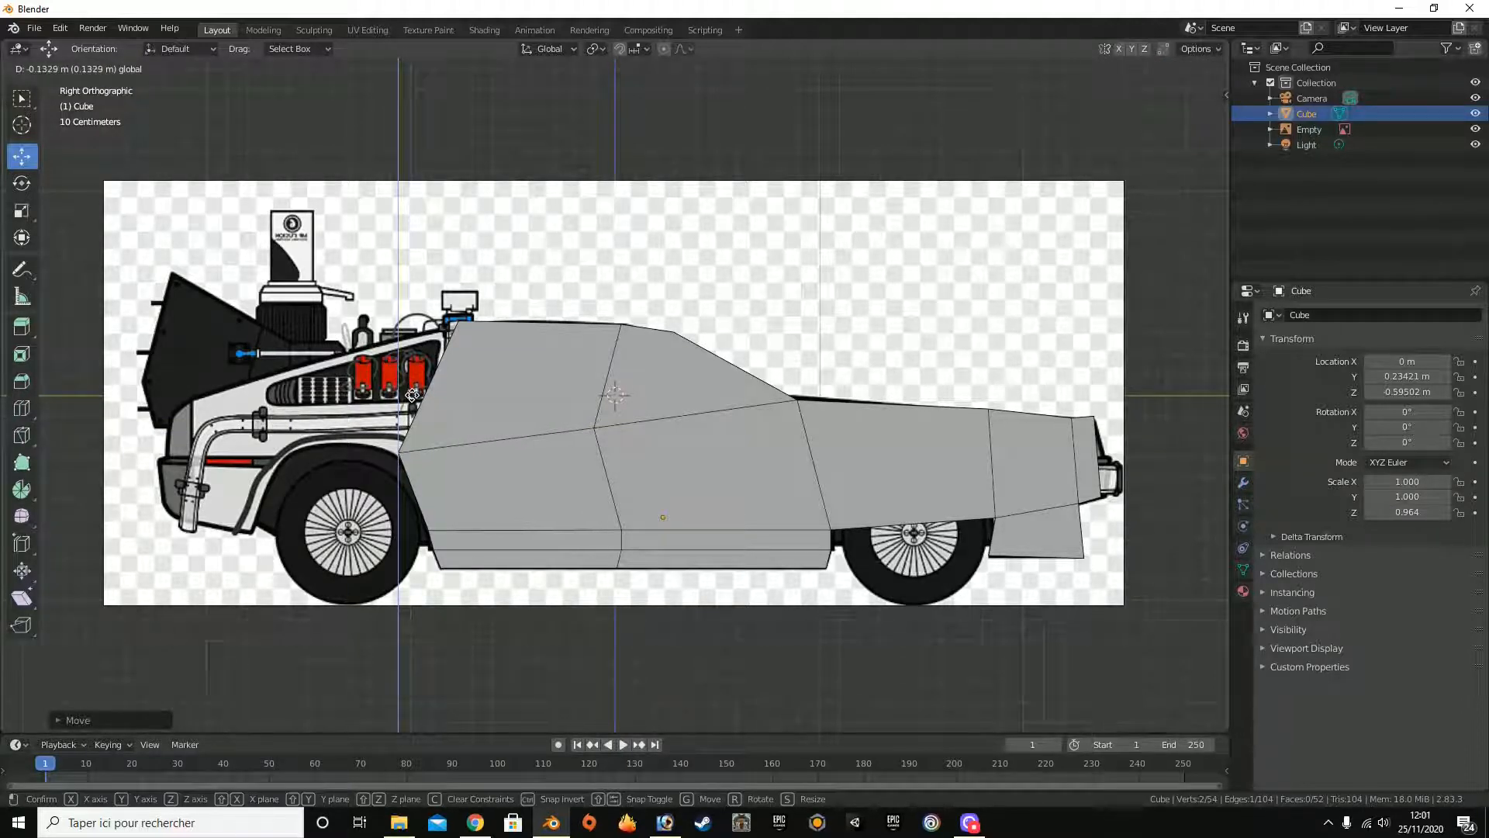
pyautogui.click(412, 395)
# Step: Add a single horizontal loop cut around the body, midway between the middle edge and the lower sill edge
pyautogui.moveTo(1228, 224); pyautogui.dragTo(37, 355, button='middle')
pyautogui.click(21, 409)
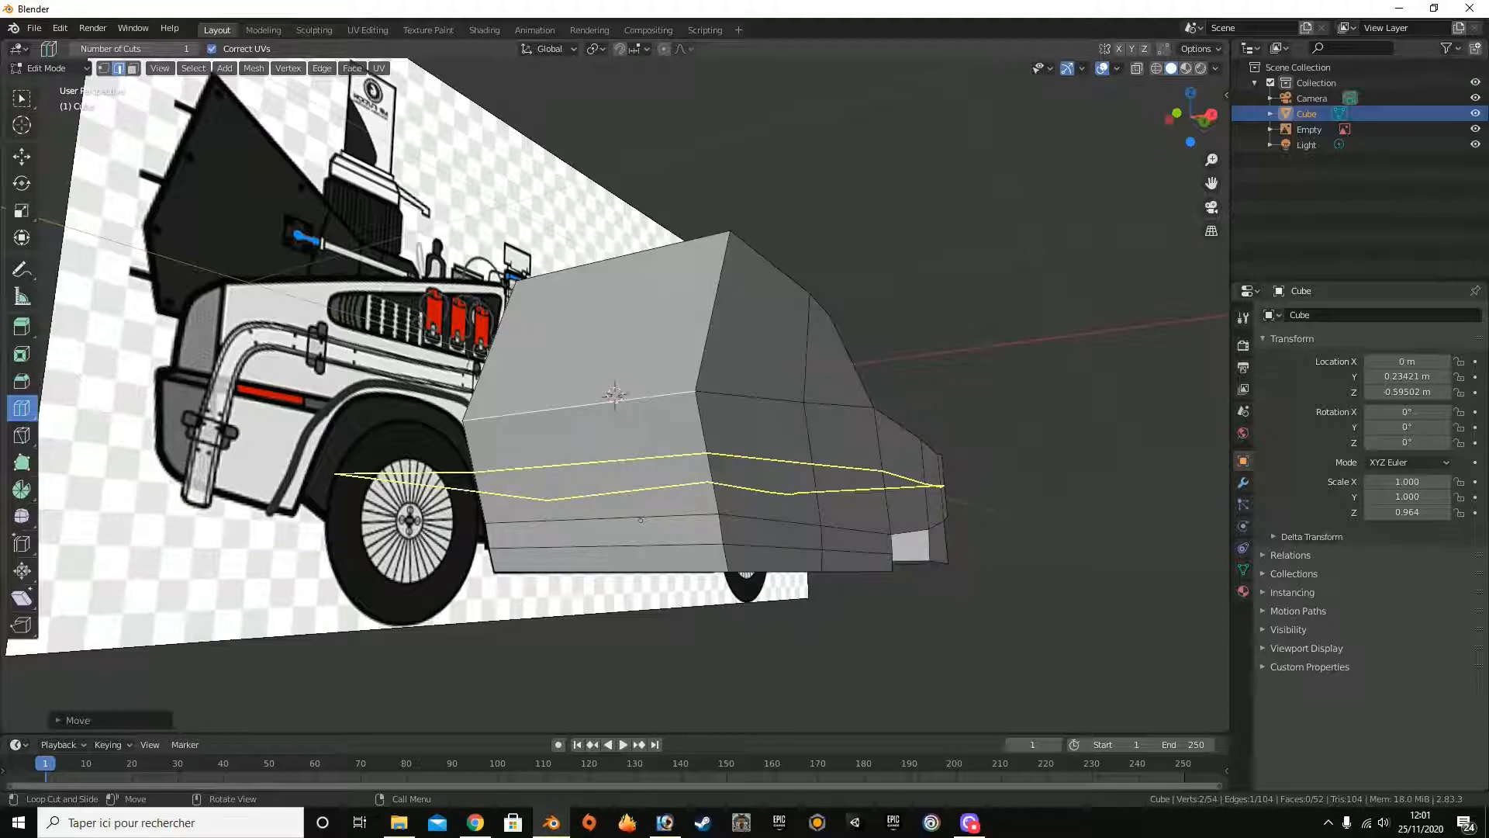
pyautogui.click(842, 448)
pyautogui.click(1211, 114)
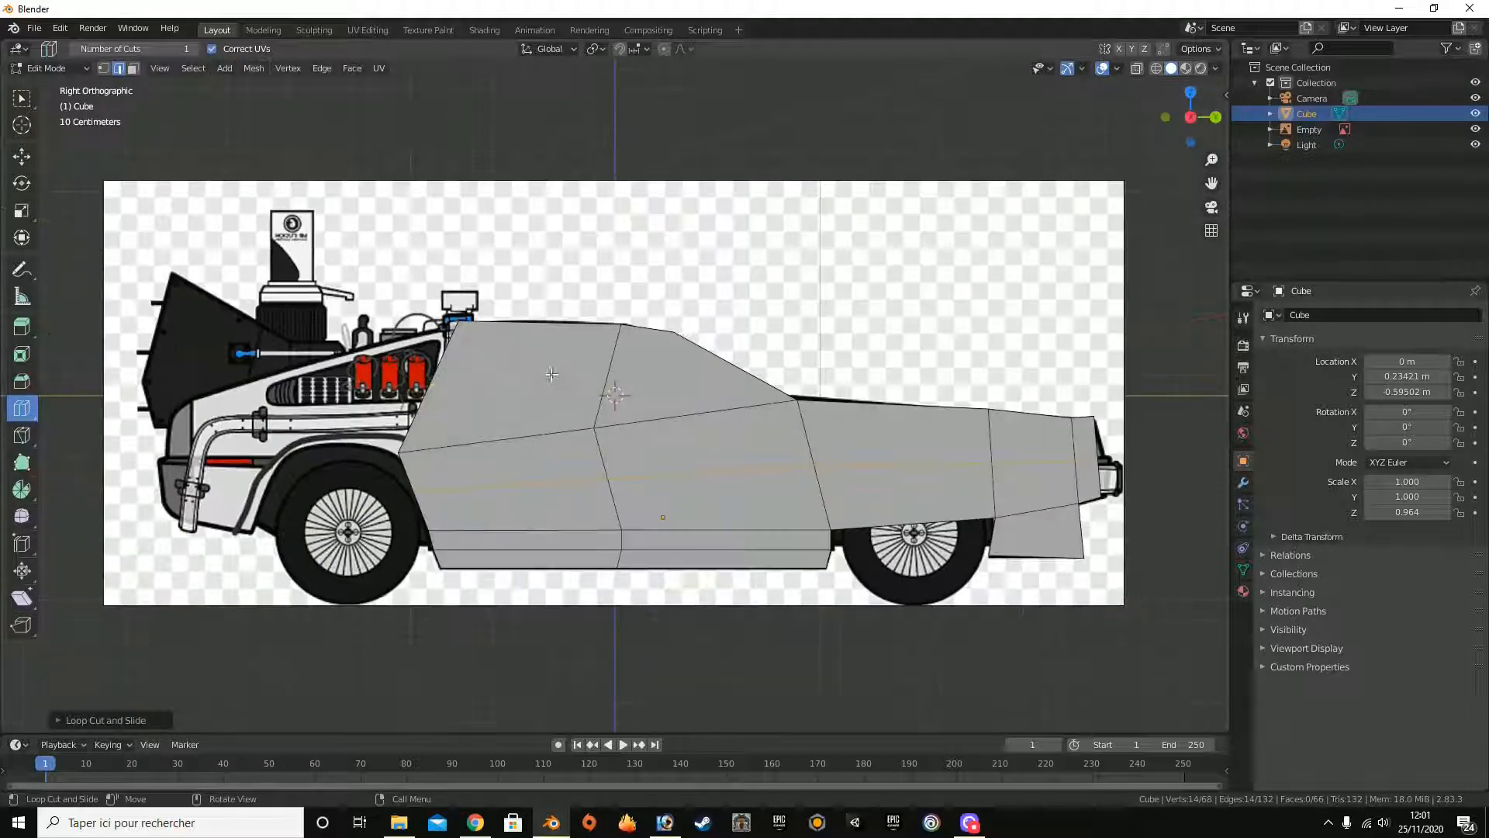
# Step: Select the loop cut's edge across the body's rear end and move it slightly forward to follow the wheel arch
pyautogui.click(21, 98)
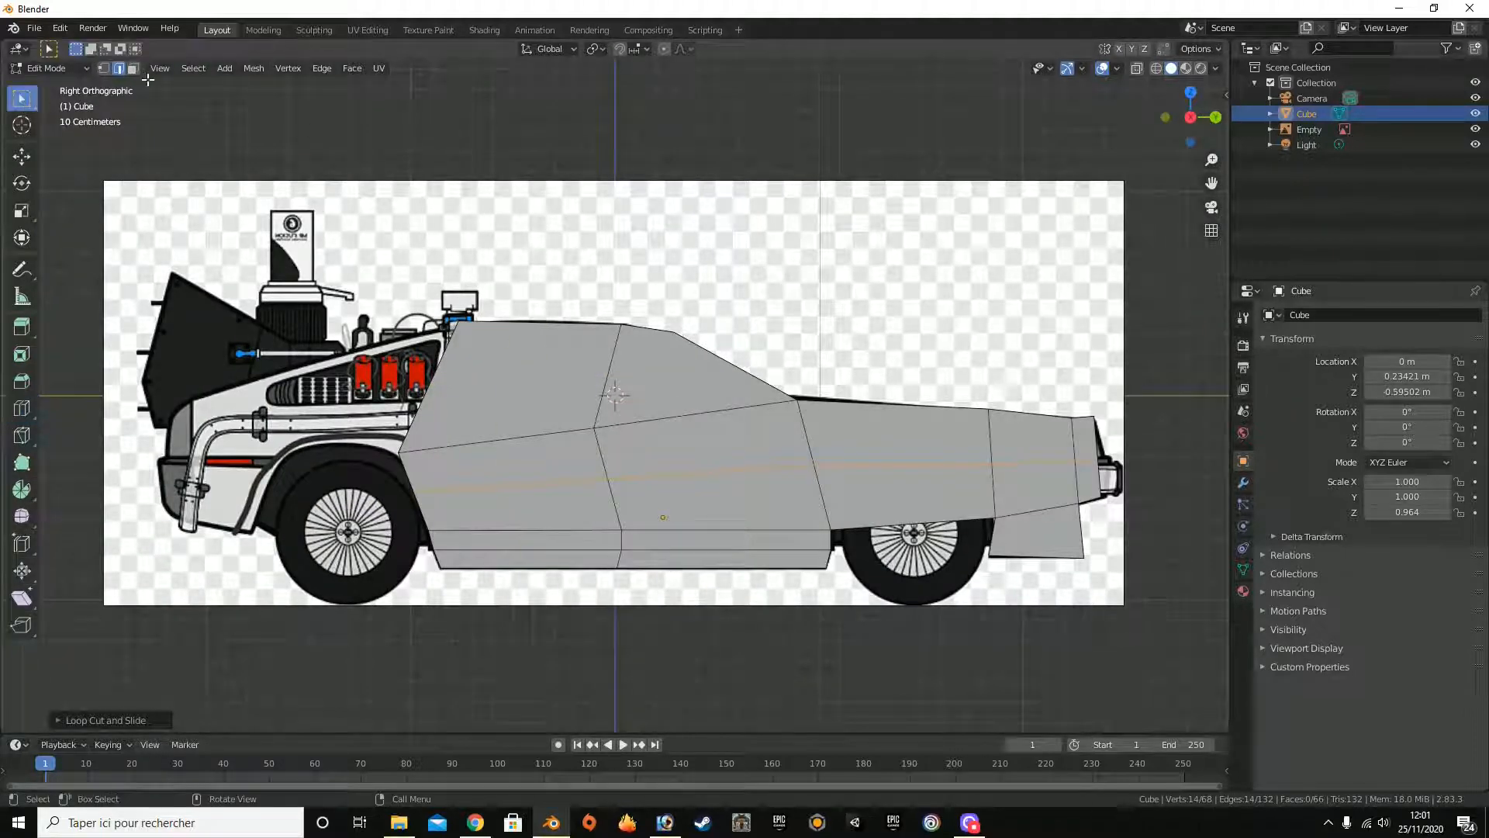
pyautogui.moveTo(1182, 108); pyautogui.dragTo(1104, 210)
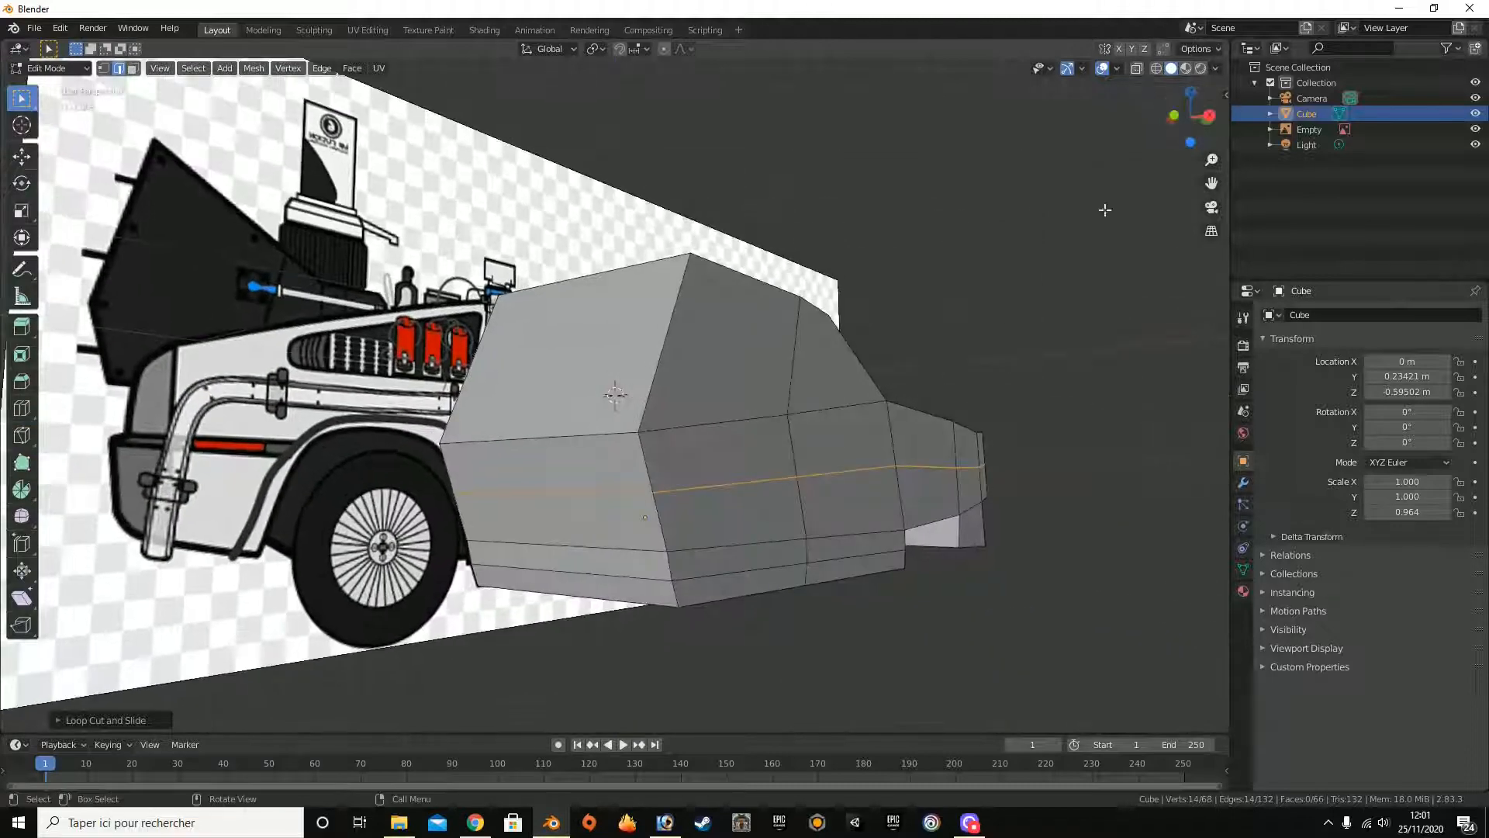
pyautogui.click(1212, 115)
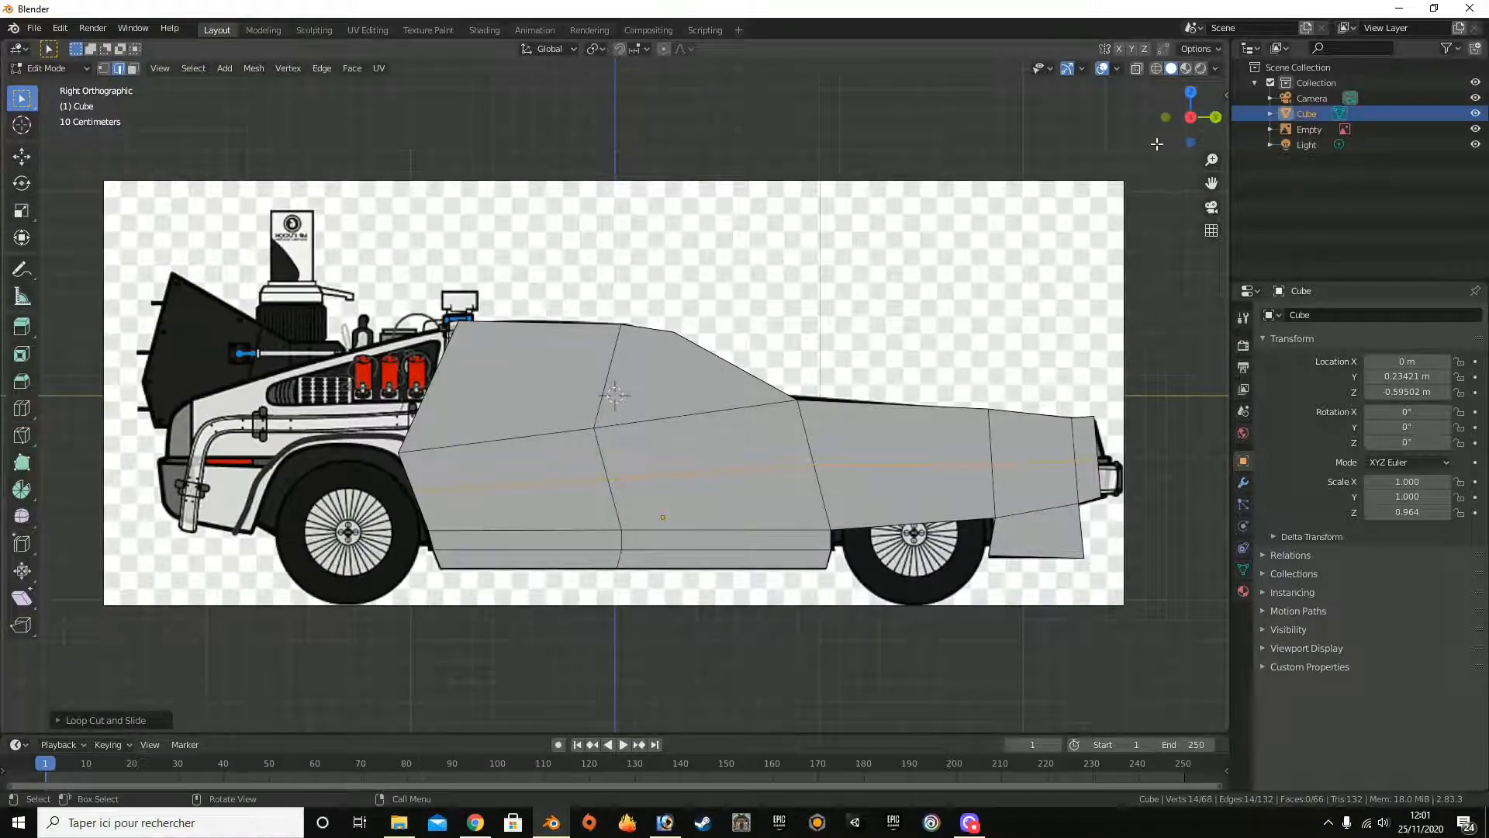
pyautogui.moveTo(1186, 116); pyautogui.dragTo(791, 399)
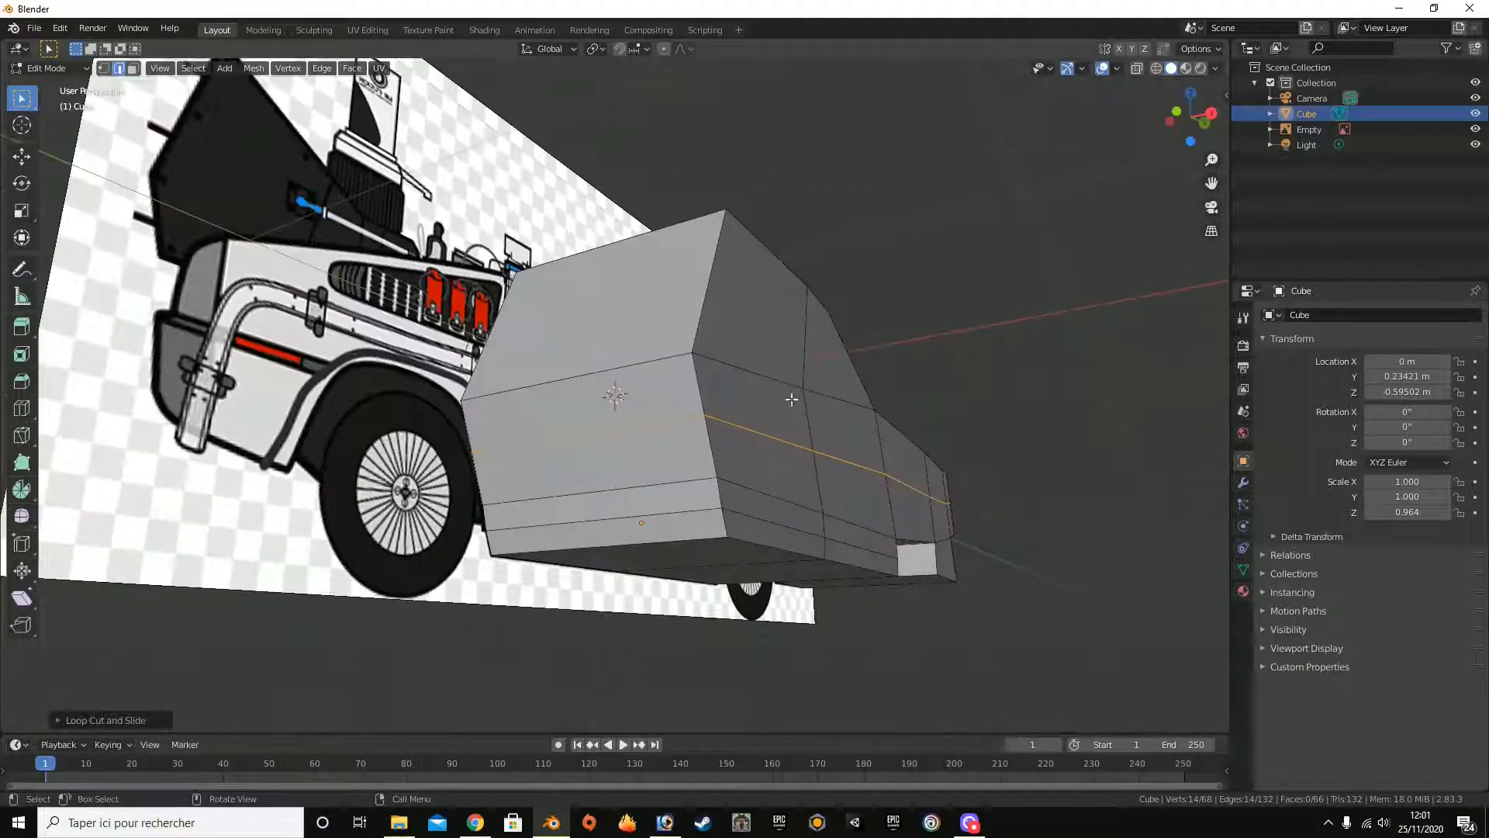
pyautogui.click(630, 432)
pyautogui.click(1212, 114)
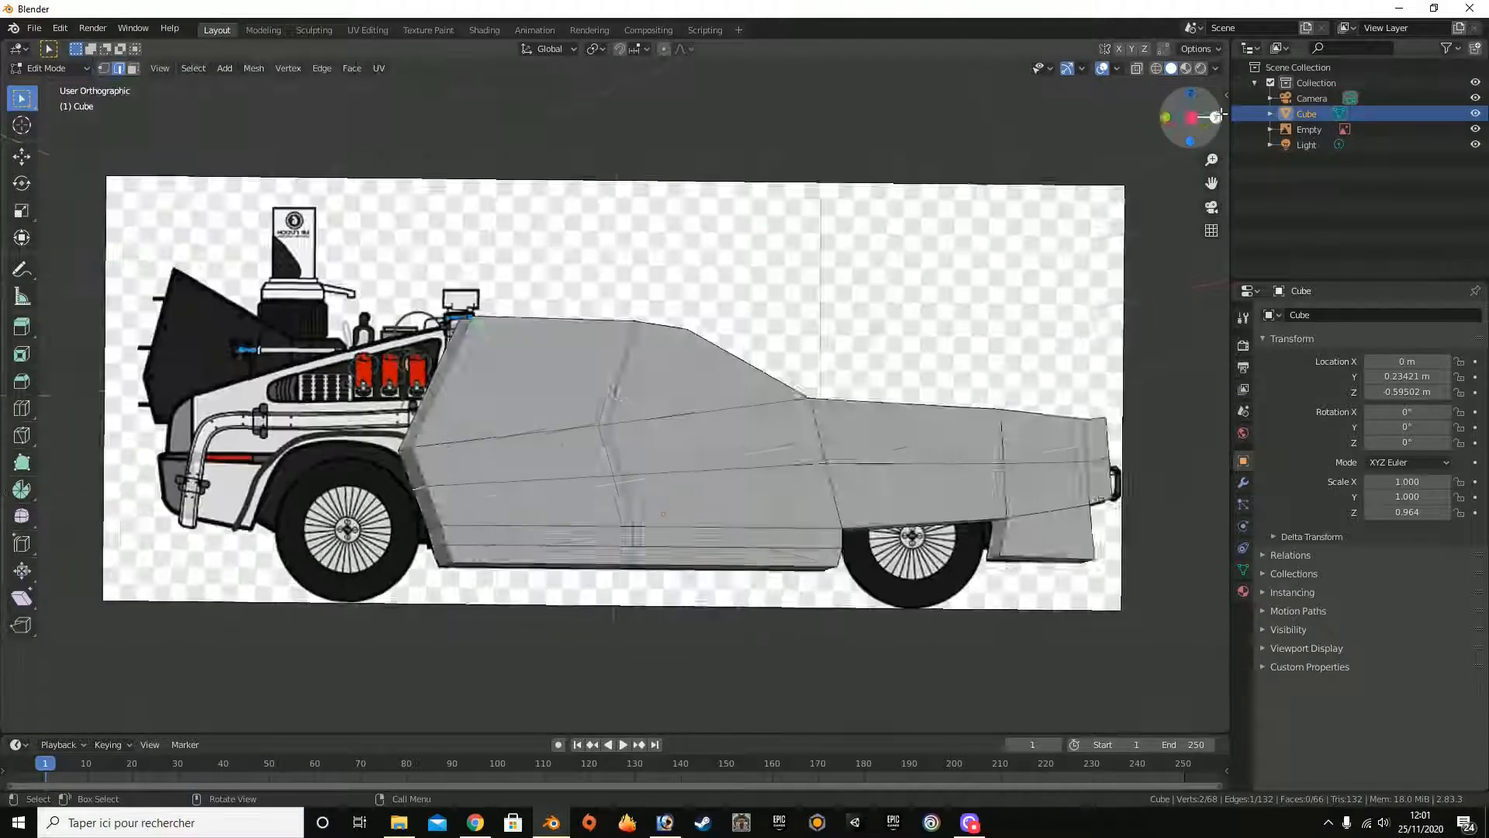
pyautogui.click(22, 156)
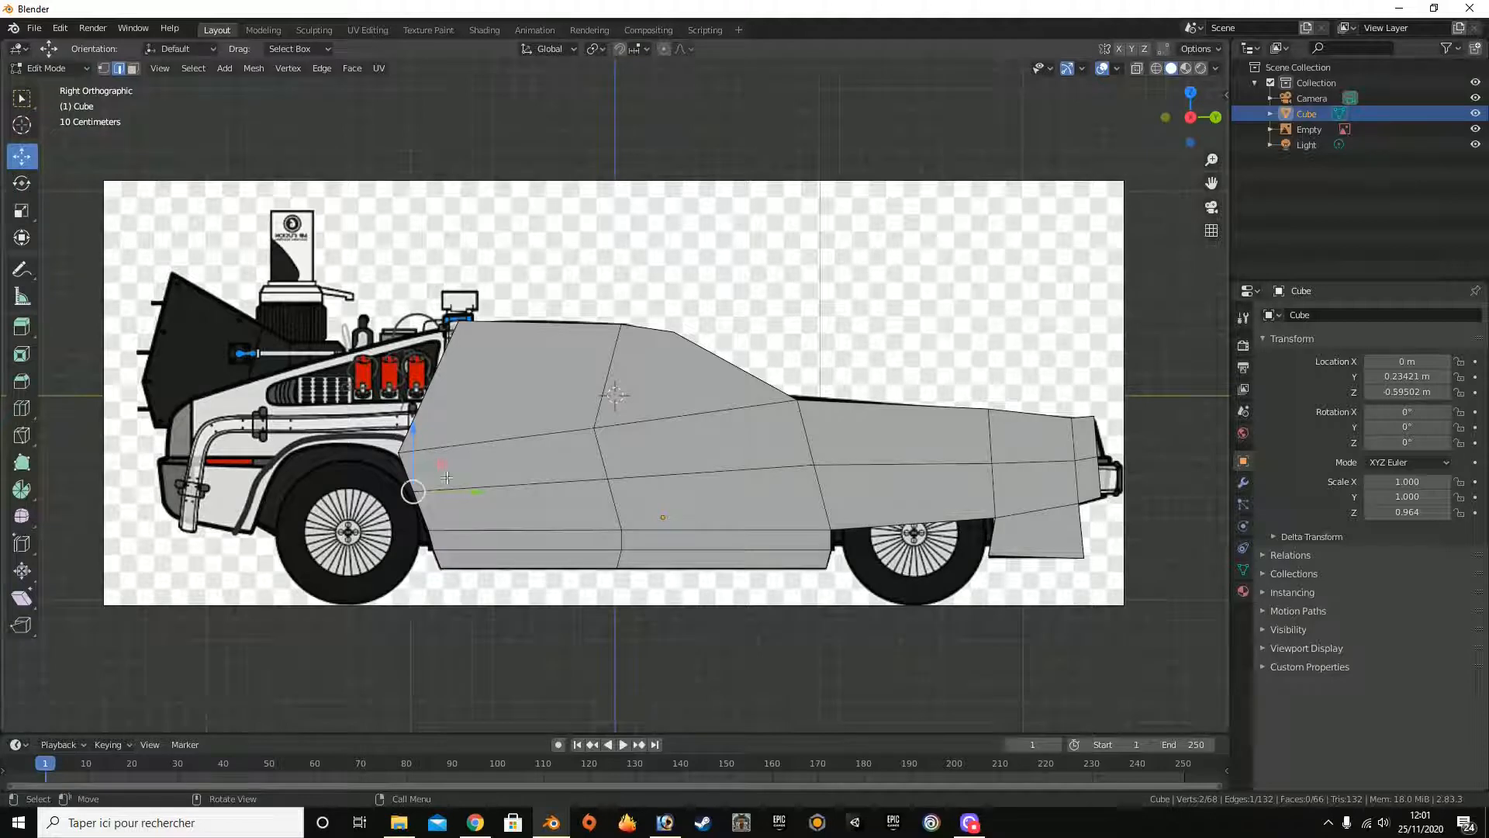
pyautogui.moveTo(467, 498); pyautogui.dragTo(473, 487)
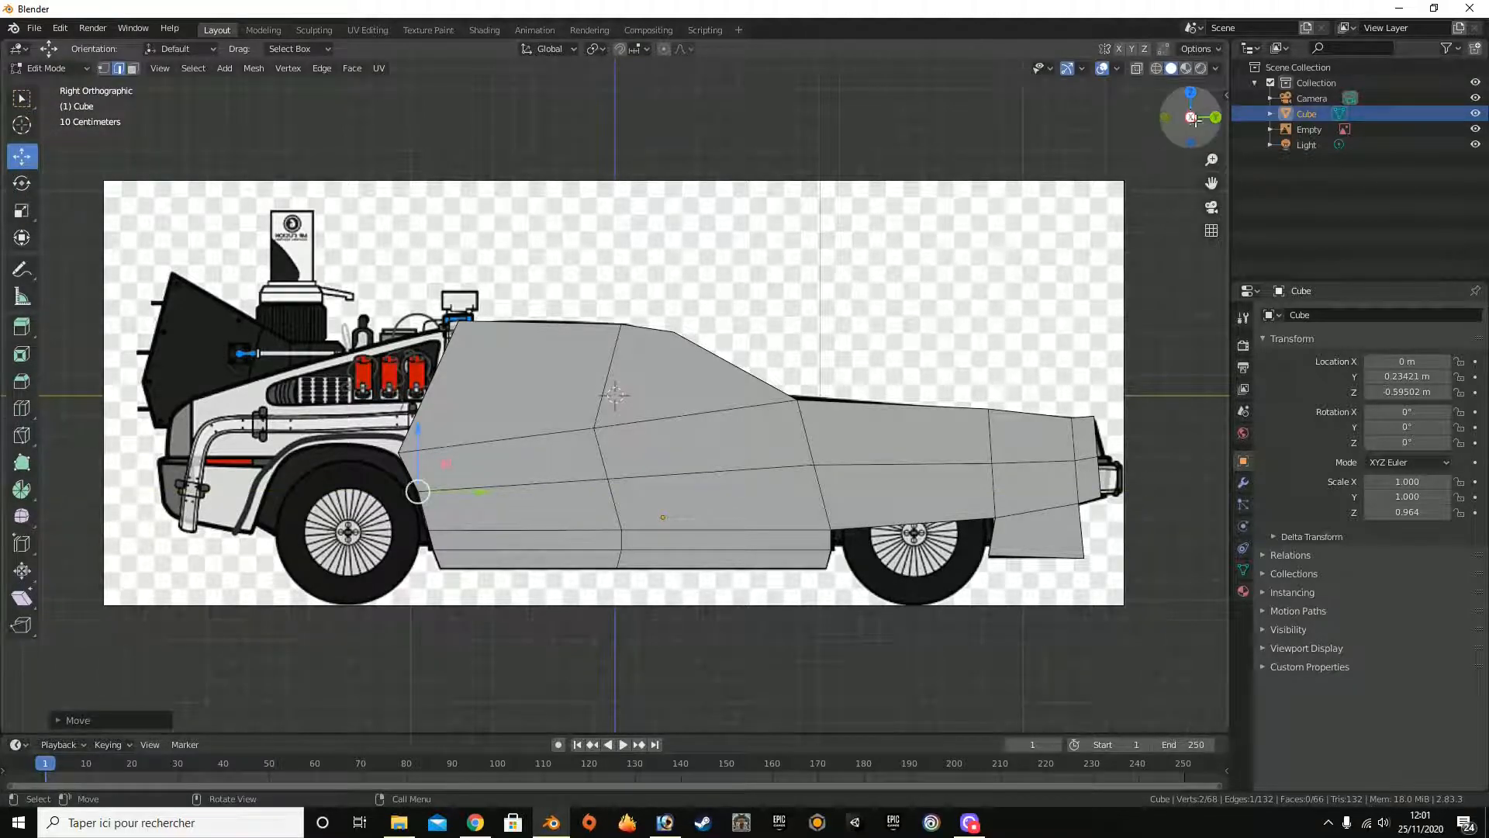
pyautogui.moveTo(1190, 117); pyautogui.dragTo(965, 91)
pyautogui.moveTo(608, 514); pyautogui.dragTo(825, 283)
pyautogui.moveTo(1192, 101)
pyautogui.mouseDown()
pyautogui.moveTo(1171, 295)
pyautogui.moveTo(1193, 99)
pyautogui.mouseUp()
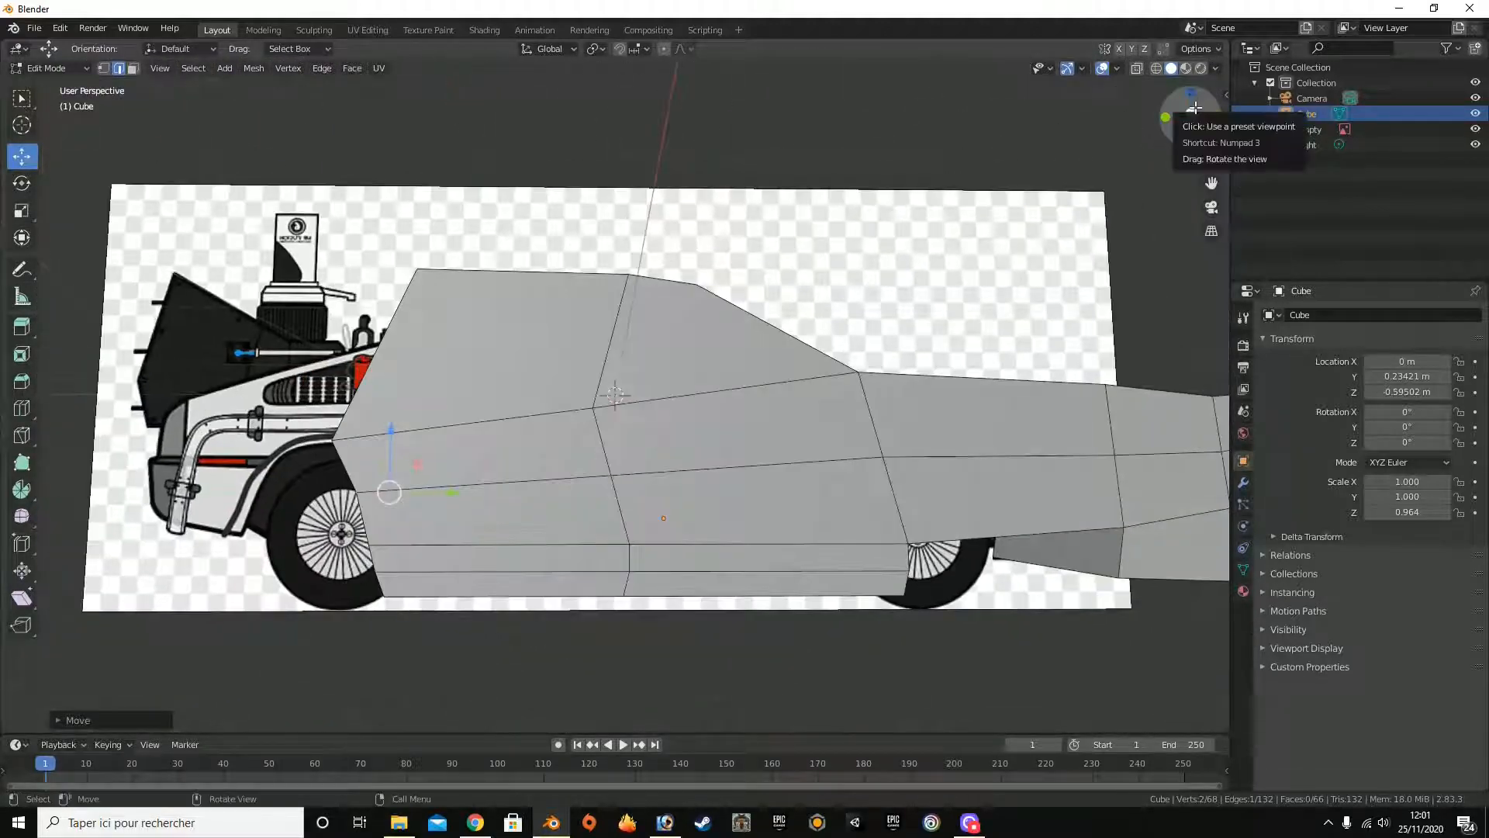
pyautogui.click(1190, 113)
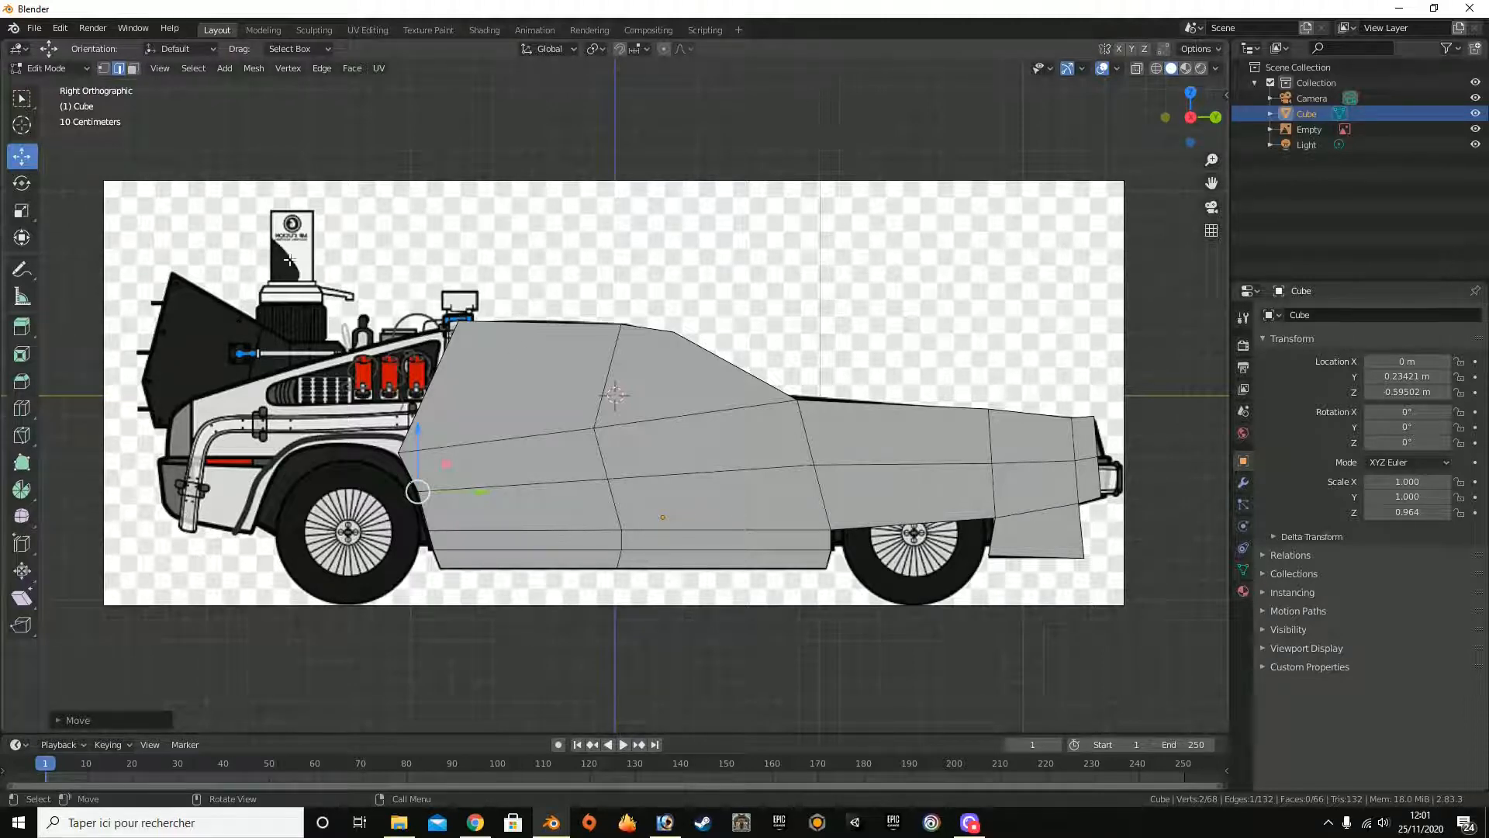
pyautogui.click(229, 280)
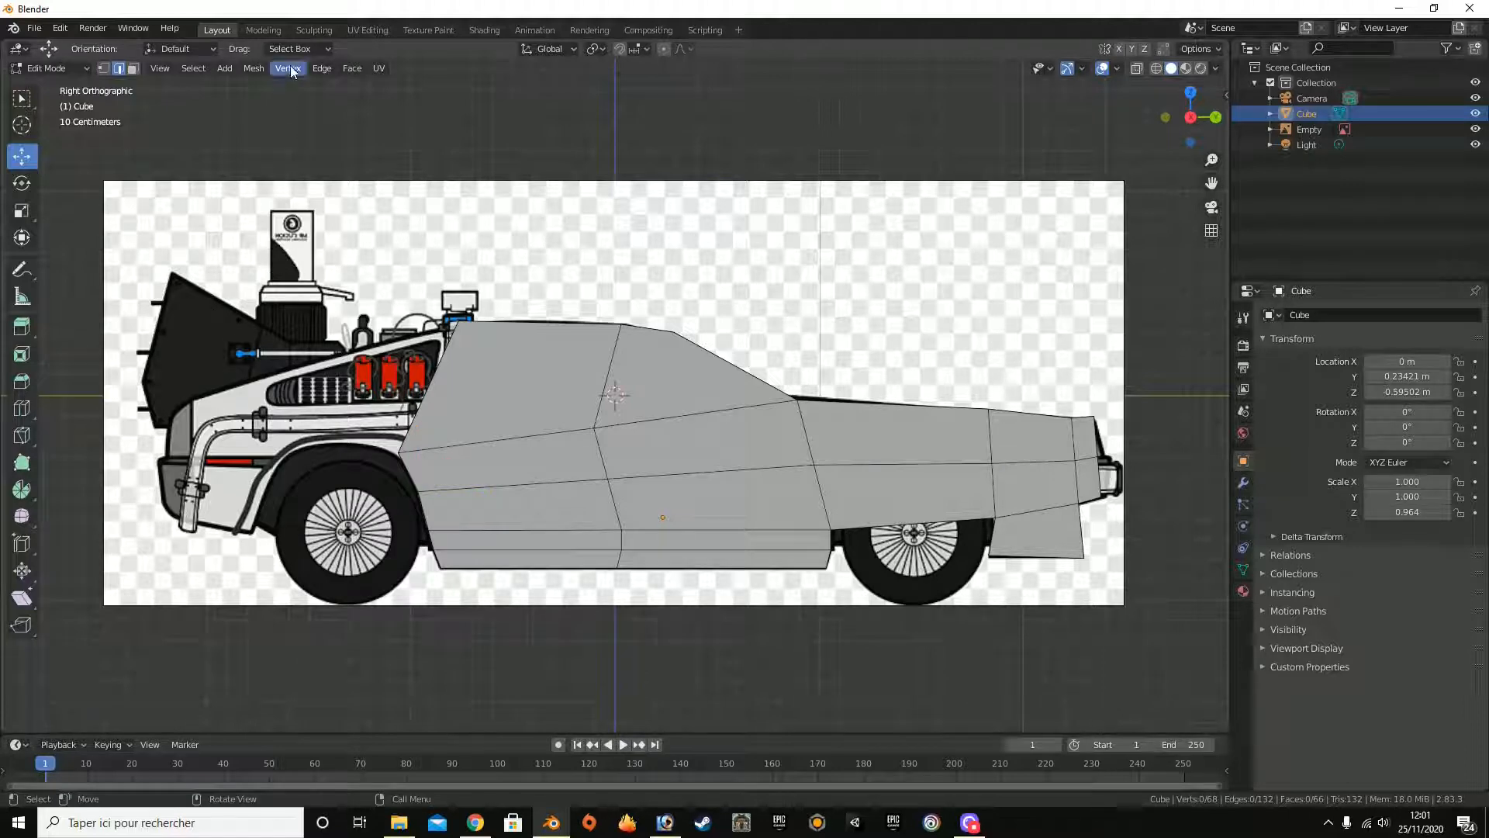
pyautogui.press('Tab')
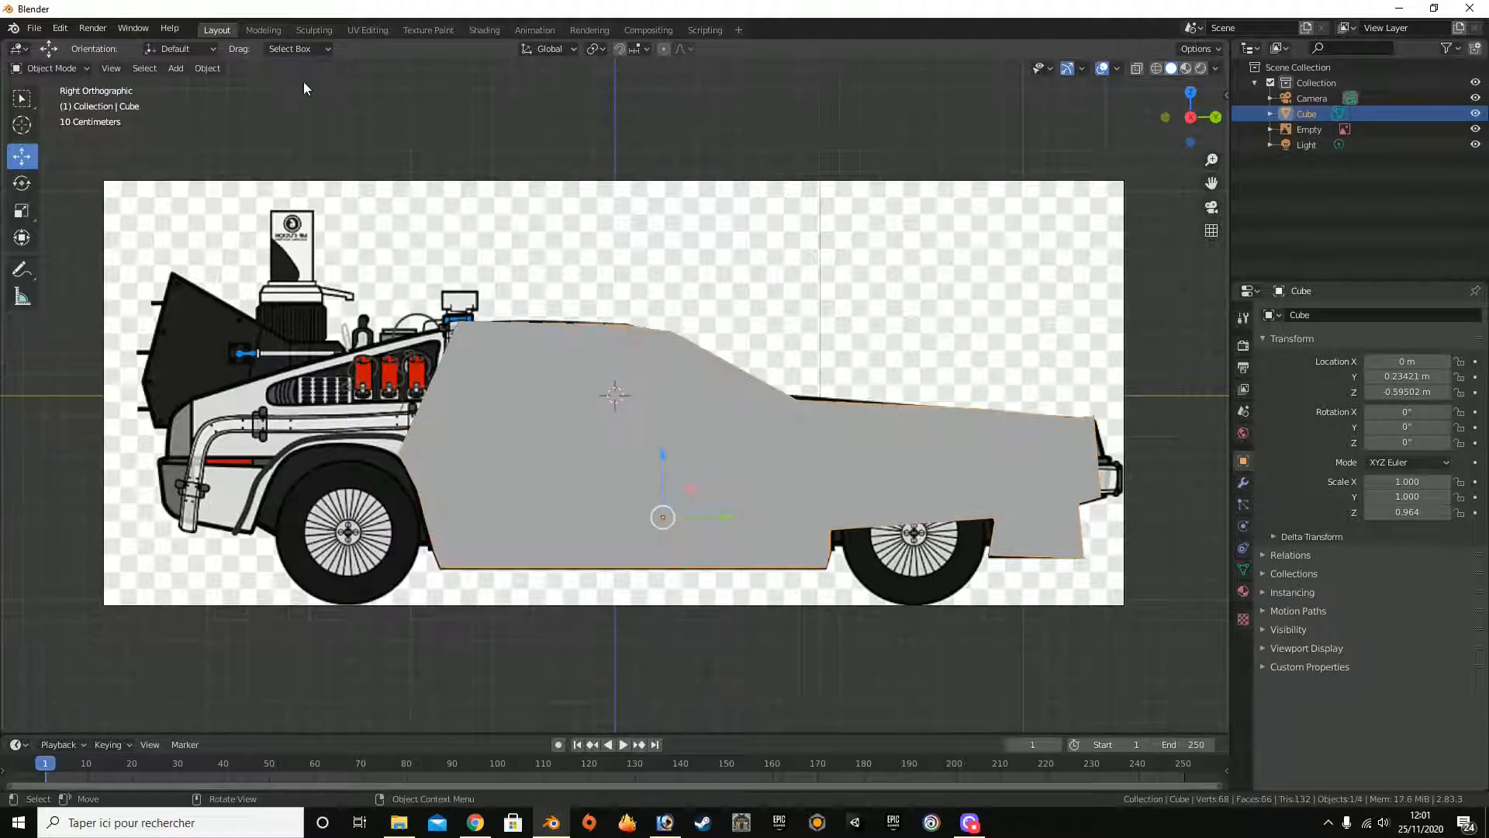
pyautogui.press('Tab')
pyautogui.press('Tab')
pyautogui.press('Tab')
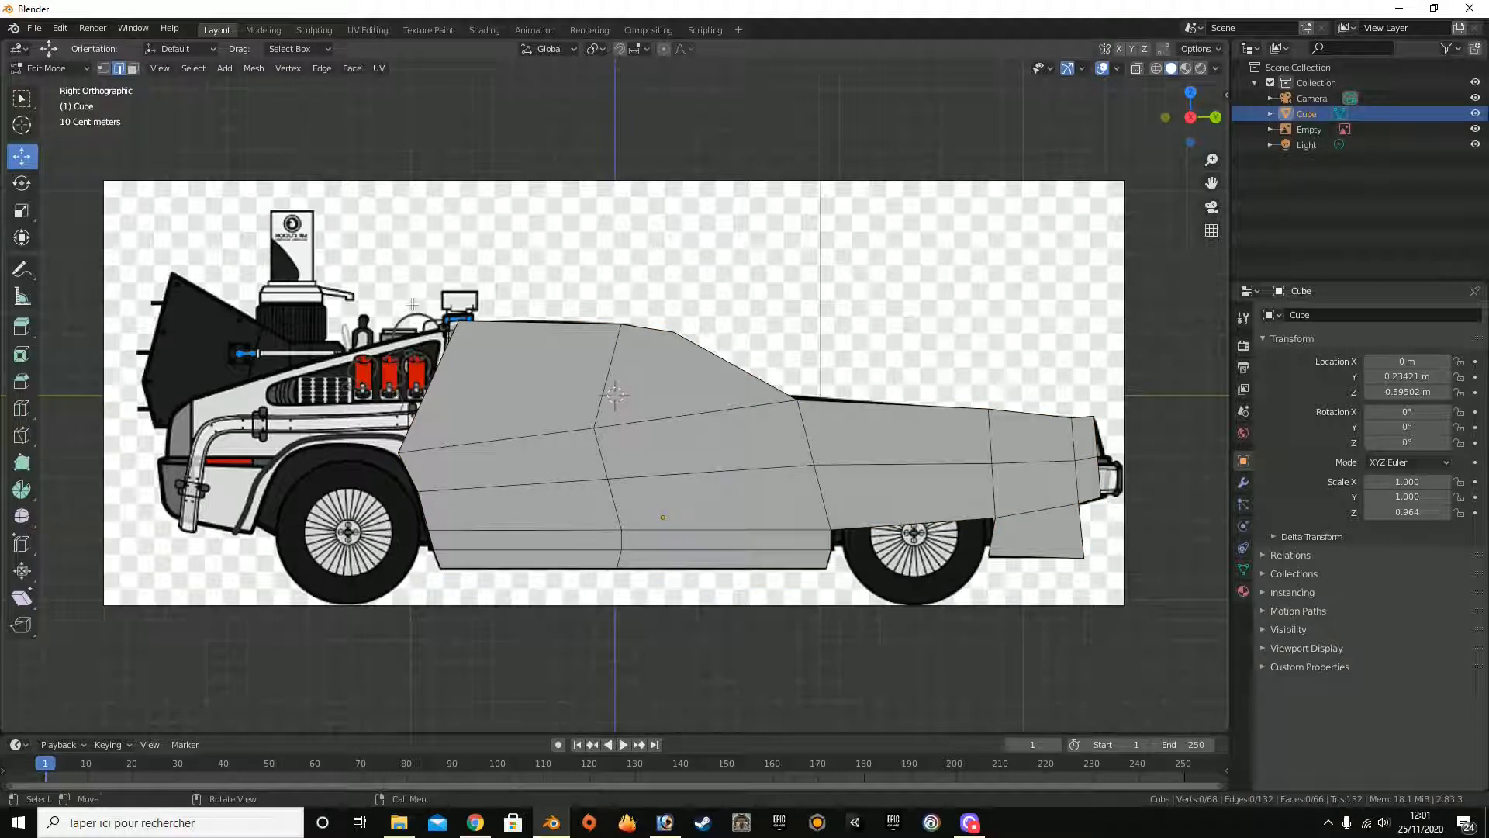
pyautogui.click(970, 823)
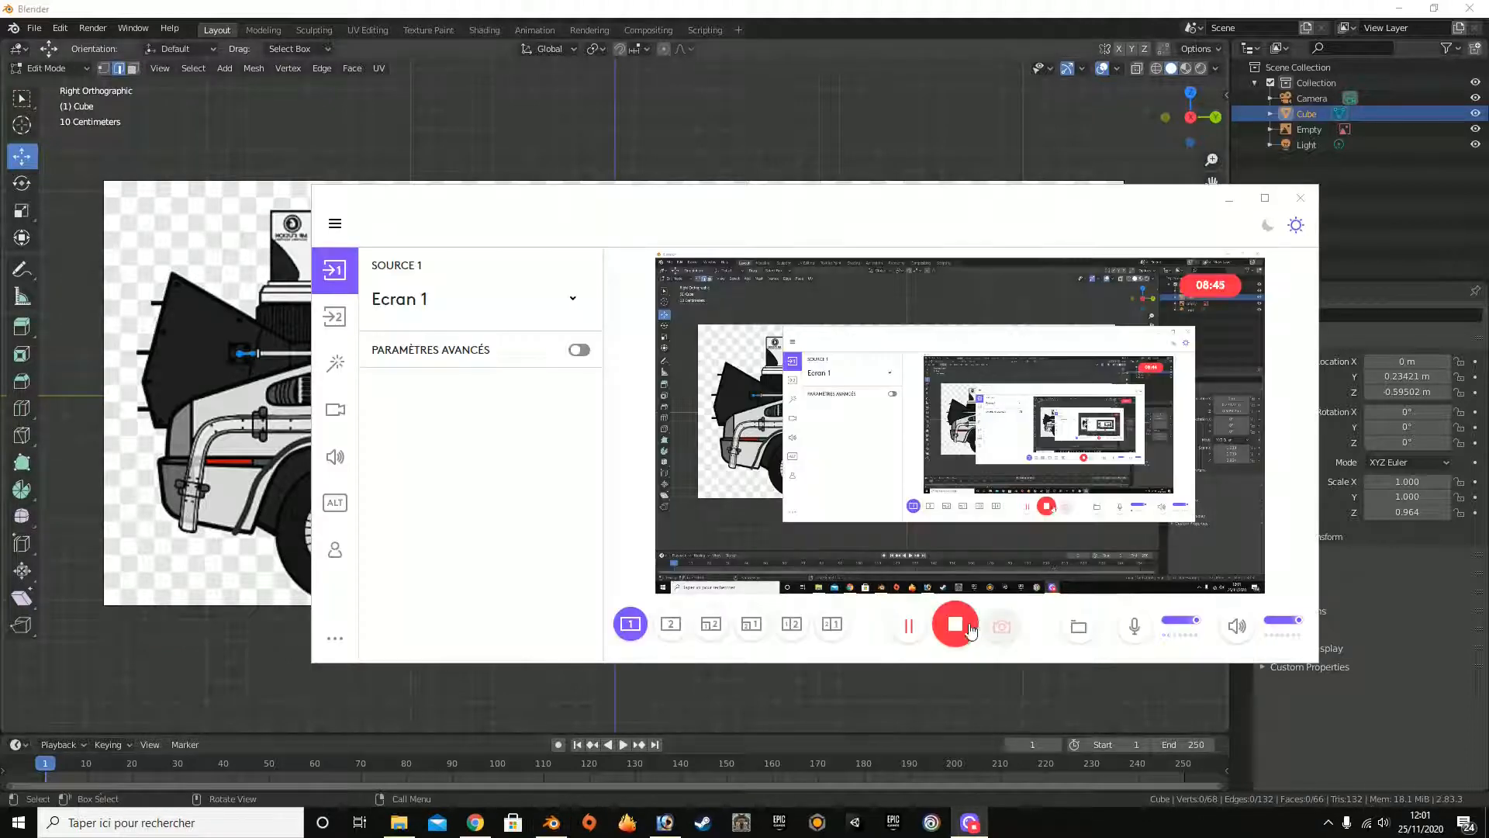
pyautogui.click(673, 624)
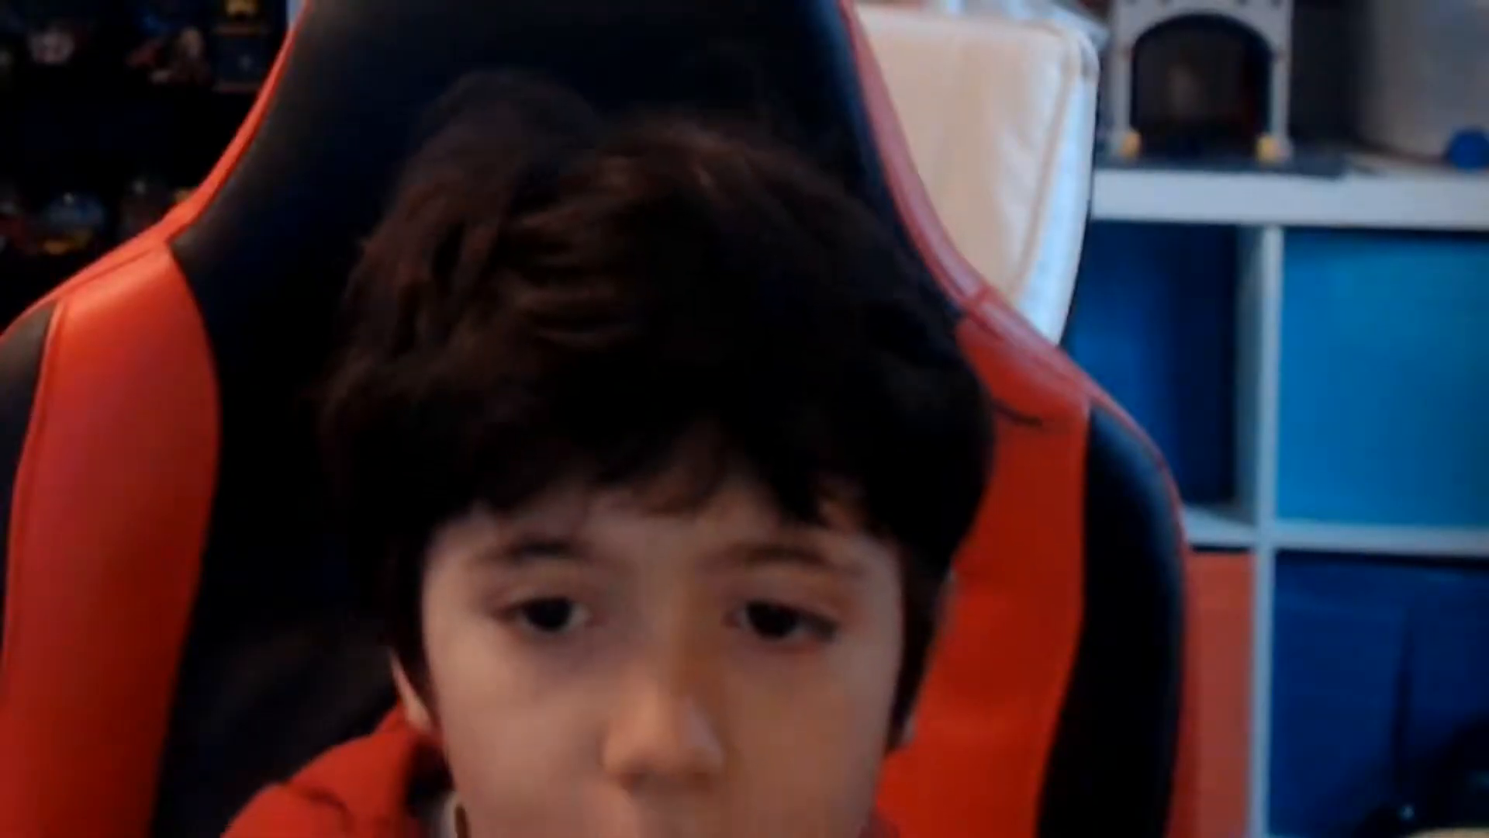
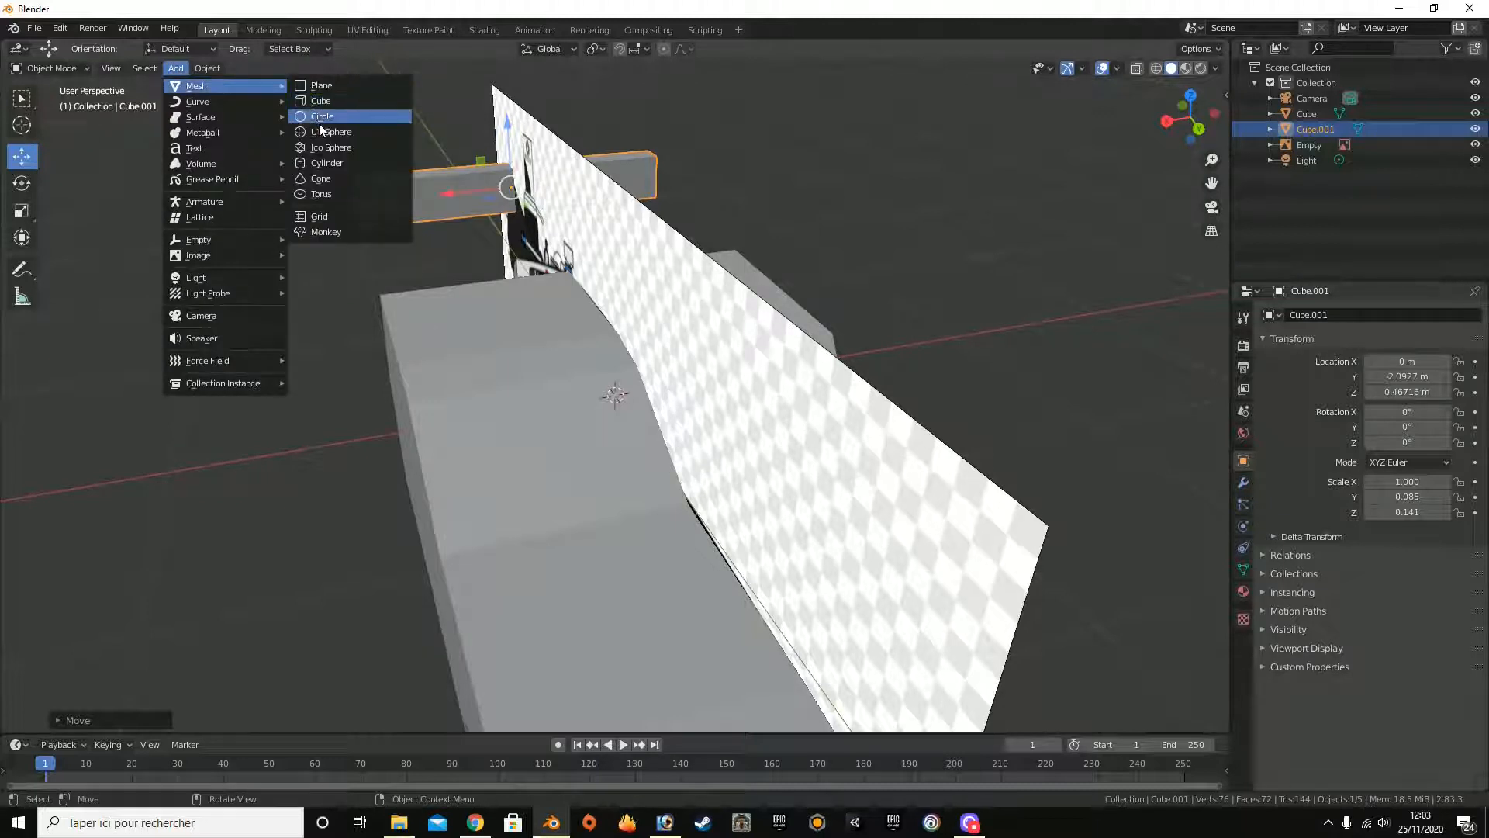
# Step: Lower the upper front edge of the separate rear box and shift its lower rear edge backward to match the reference's vent
pyautogui.press('Tab')
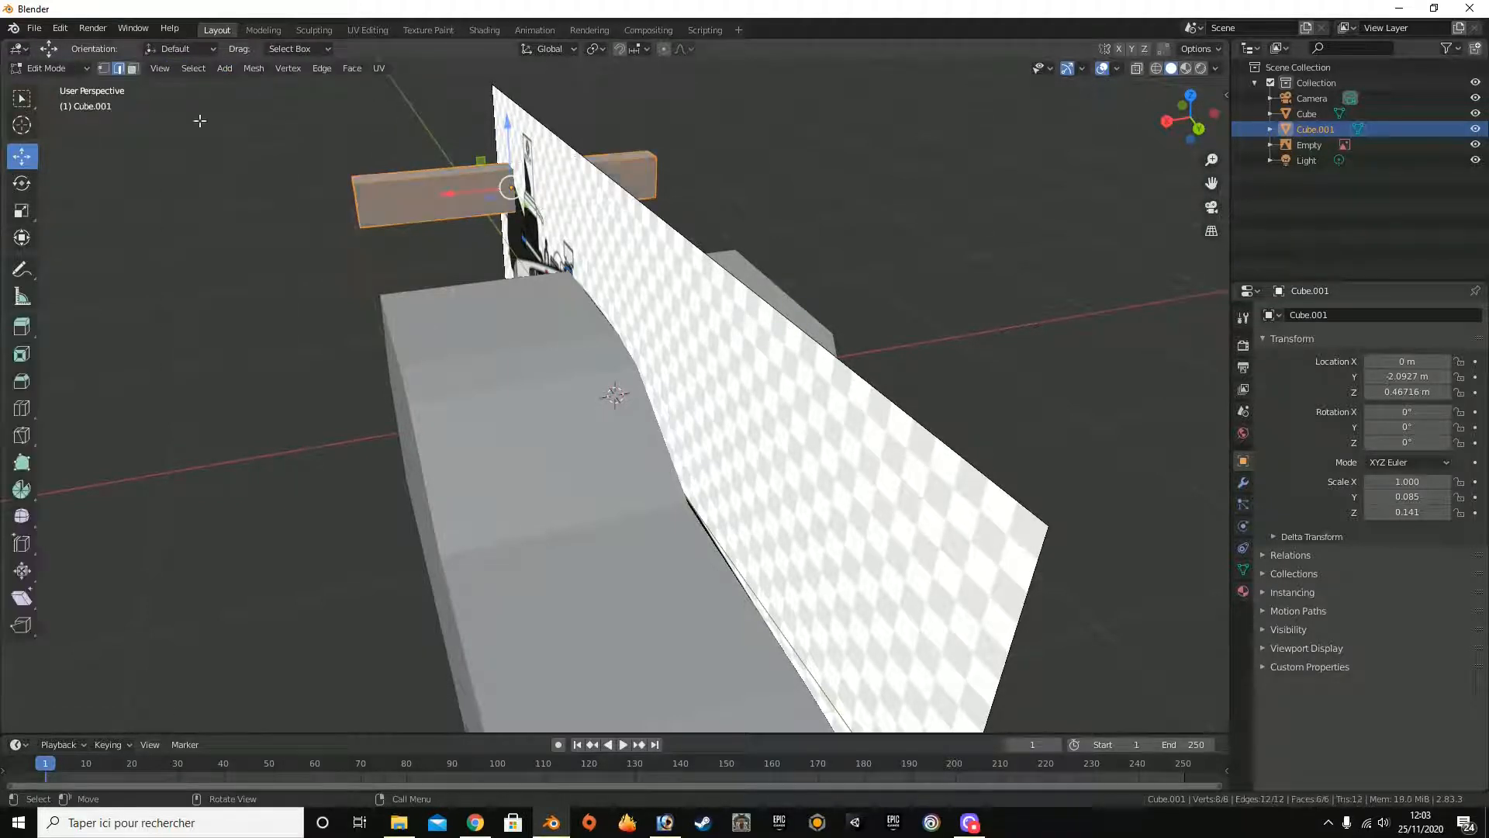
pyautogui.click(504, 169)
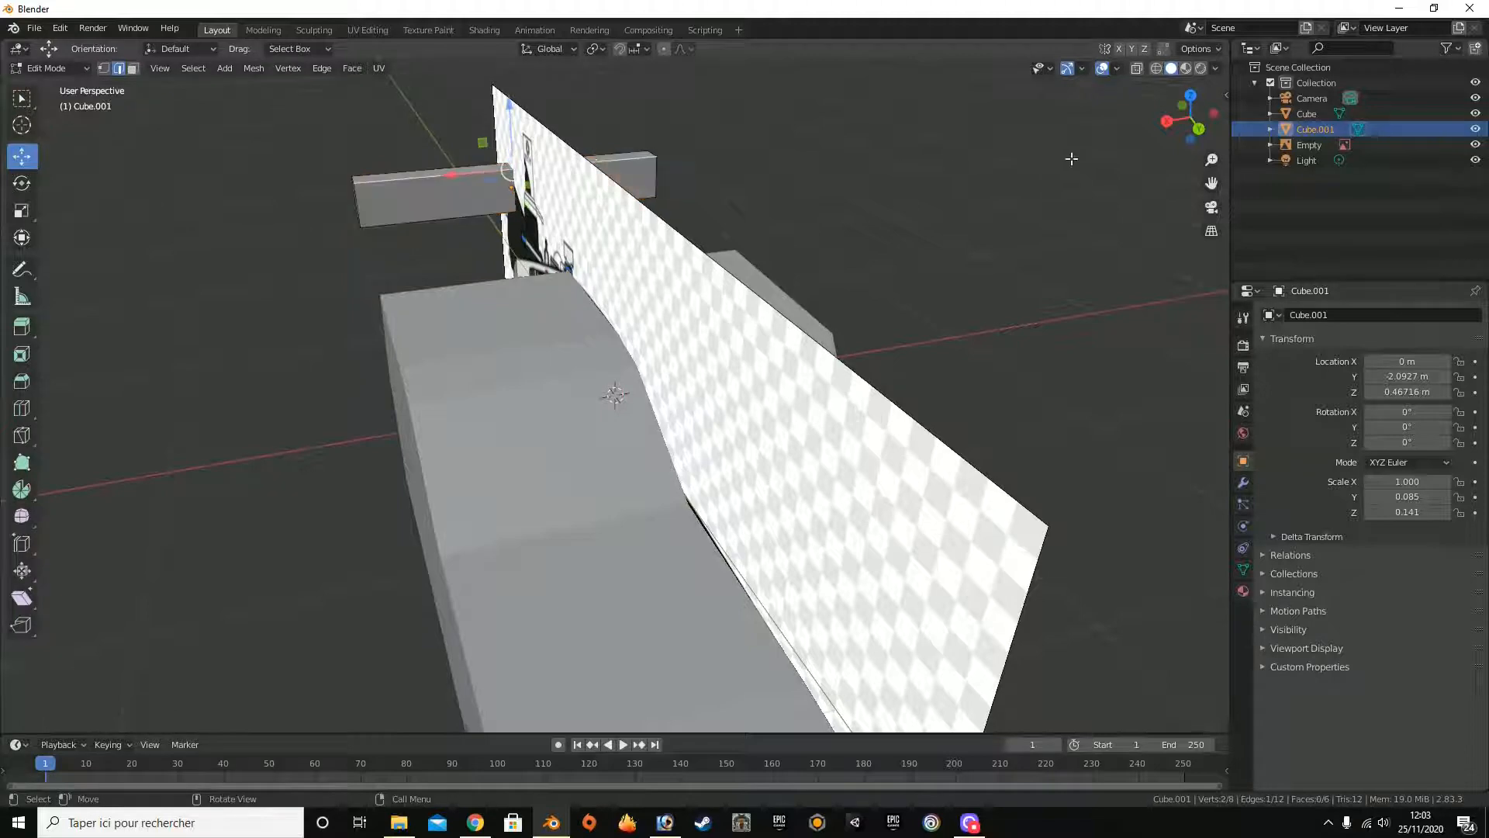
pyautogui.click(1166, 121)
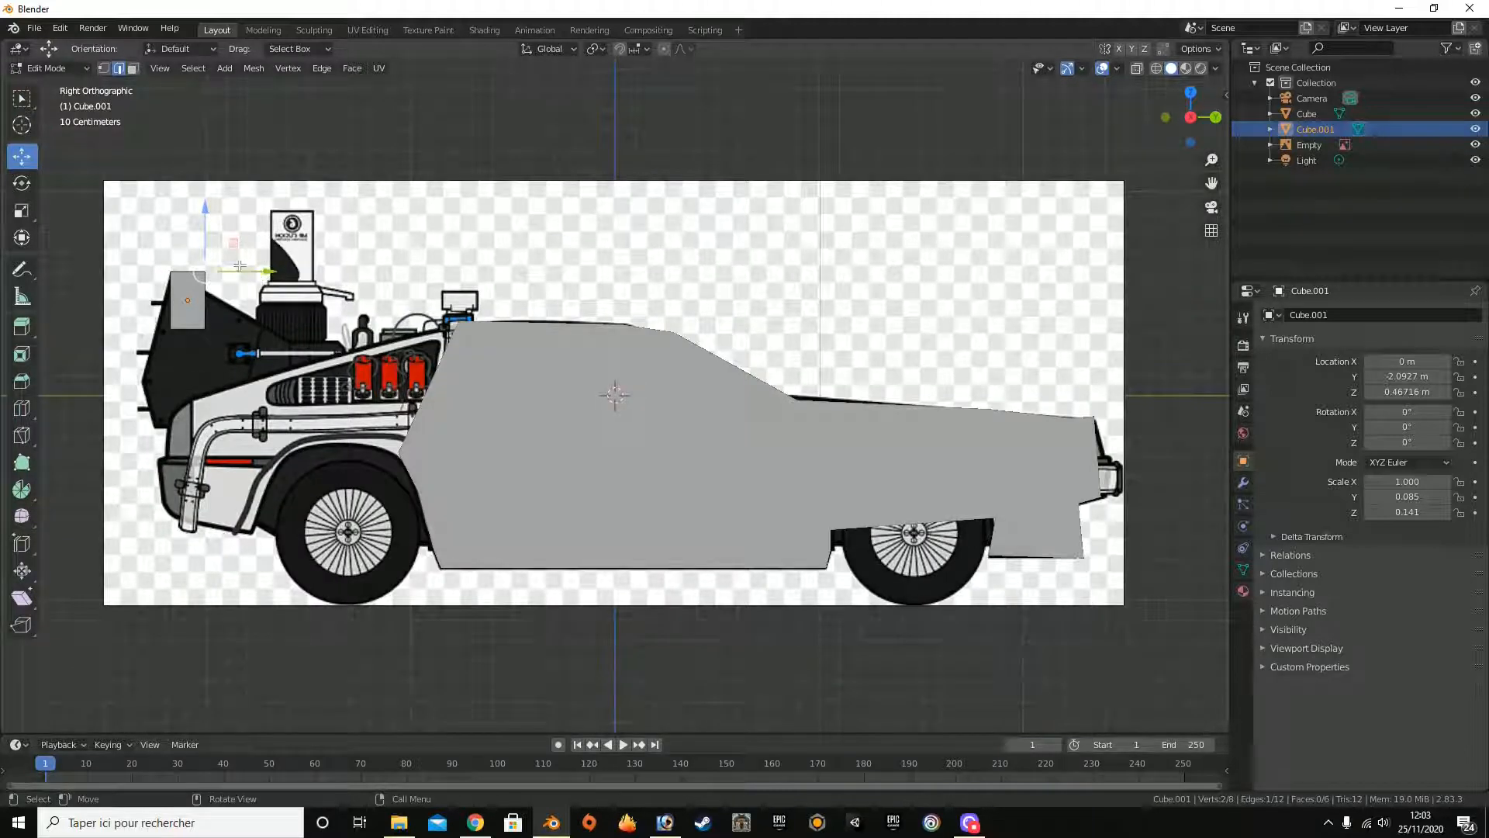
pyautogui.moveTo(214, 225); pyautogui.dragTo(207, 239)
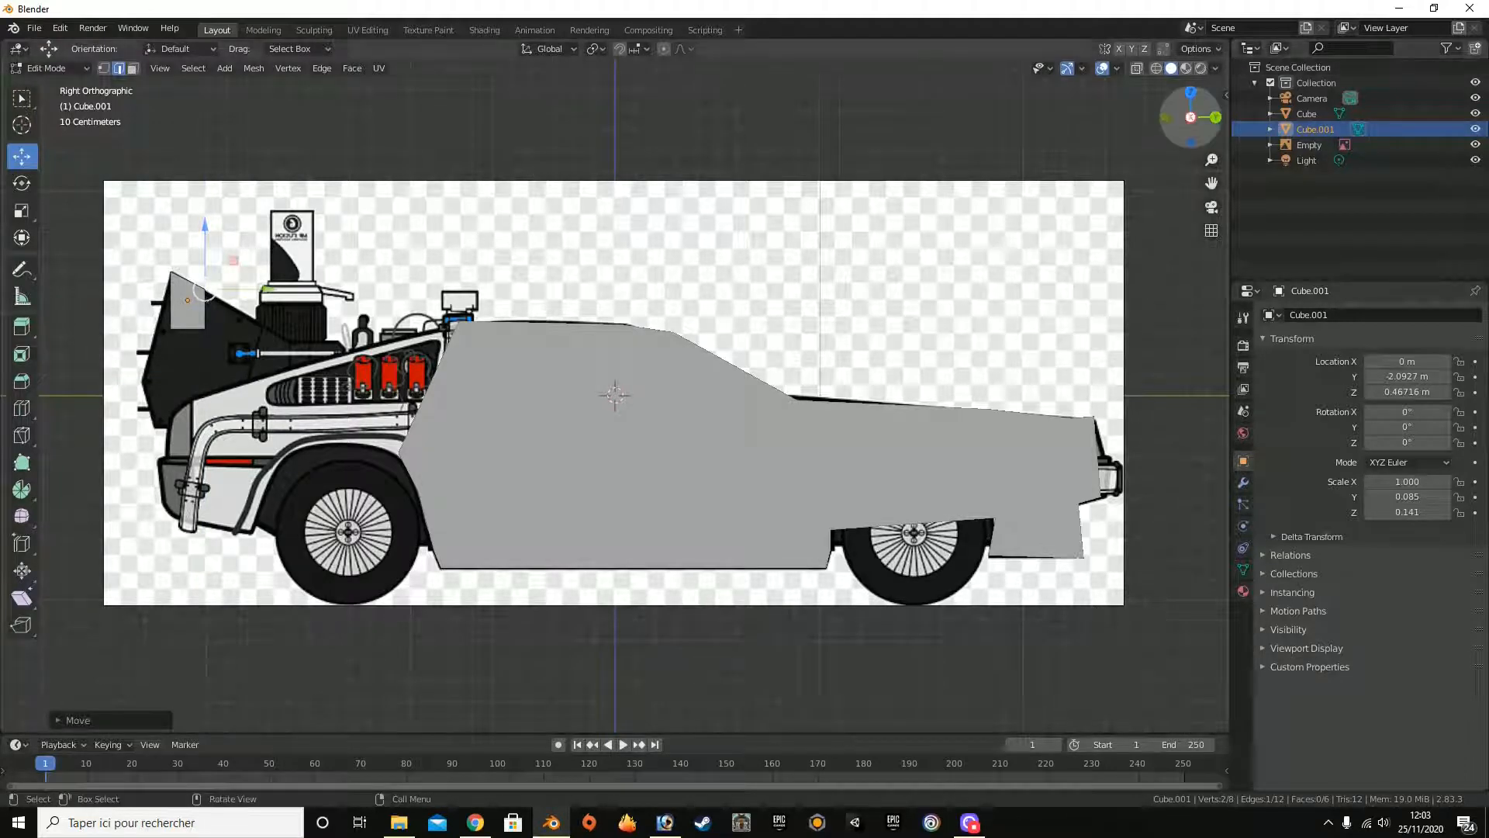
pyautogui.moveTo(1189, 116); pyautogui.dragTo(1359, 119)
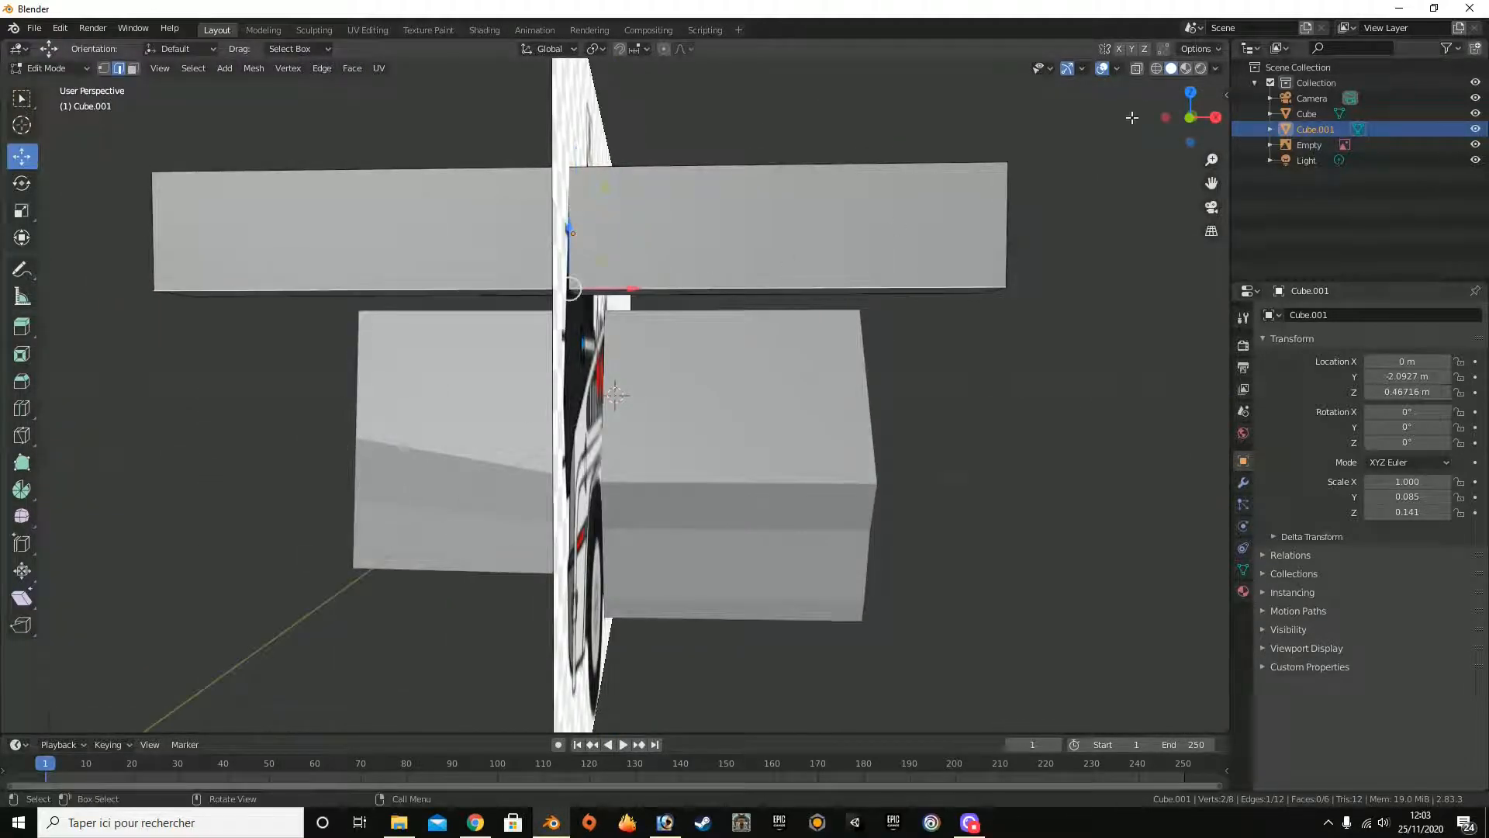
pyautogui.click(1214, 118)
pyautogui.moveTo(214, 322); pyautogui.dragTo(201, 324)
# Step: Extrude the rear box's bottom face downward and shift the new section backward along the vent's slanted outline
pyautogui.moveTo(1216, 115); pyautogui.dragTo(1195, 133)
pyautogui.click(133, 68)
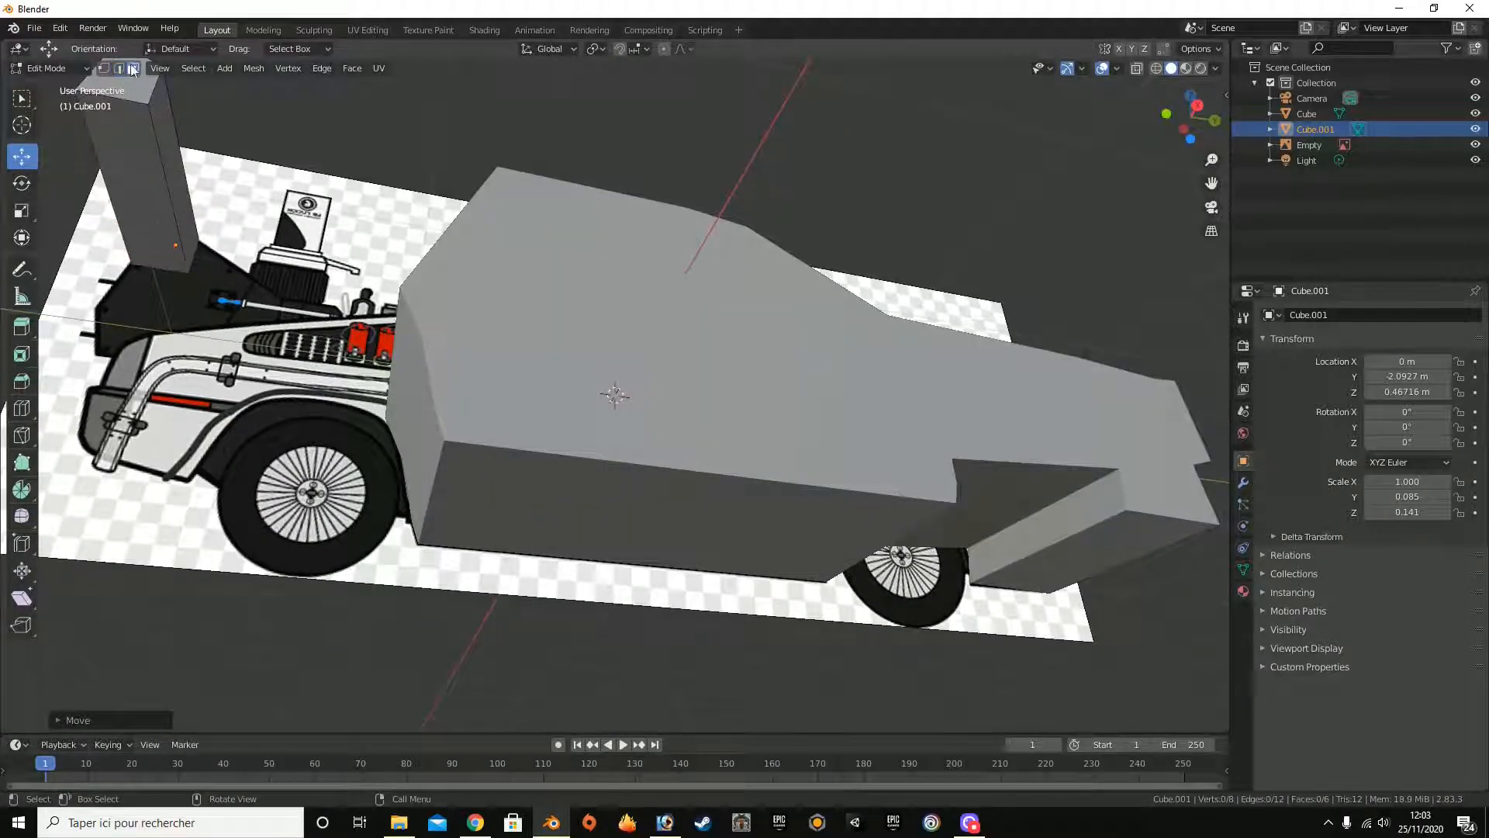
pyautogui.click(136, 130)
pyautogui.click(1196, 105)
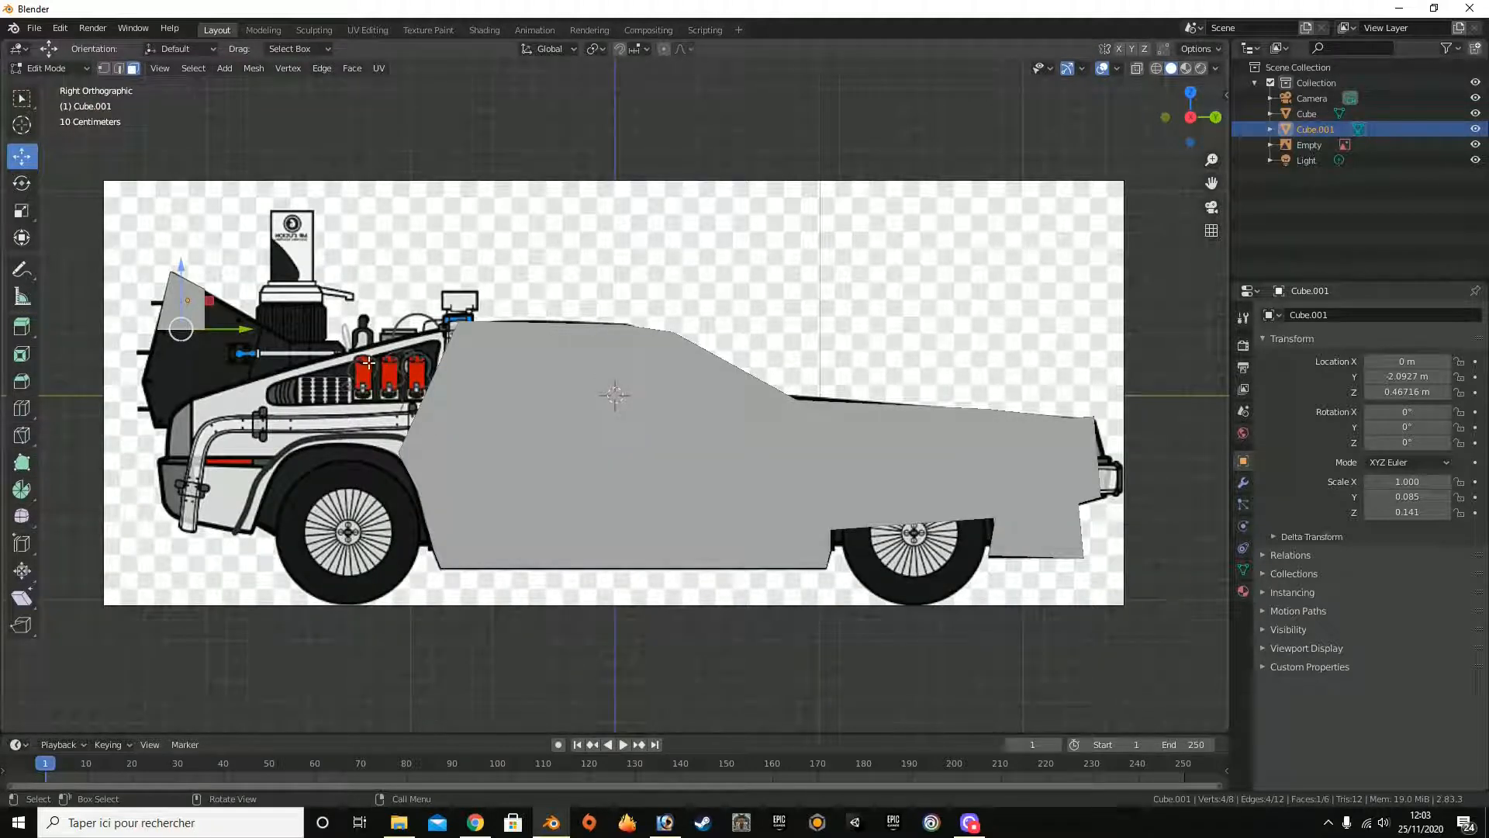
pyautogui.press('e')
pyautogui.click(287, 389)
pyautogui.moveTo(243, 379); pyautogui.dragTo(226, 385)
# Step: Extrude the rear box's bottom face downward about 0.22 m and scale the new face narrower along Y
pyautogui.press('e')
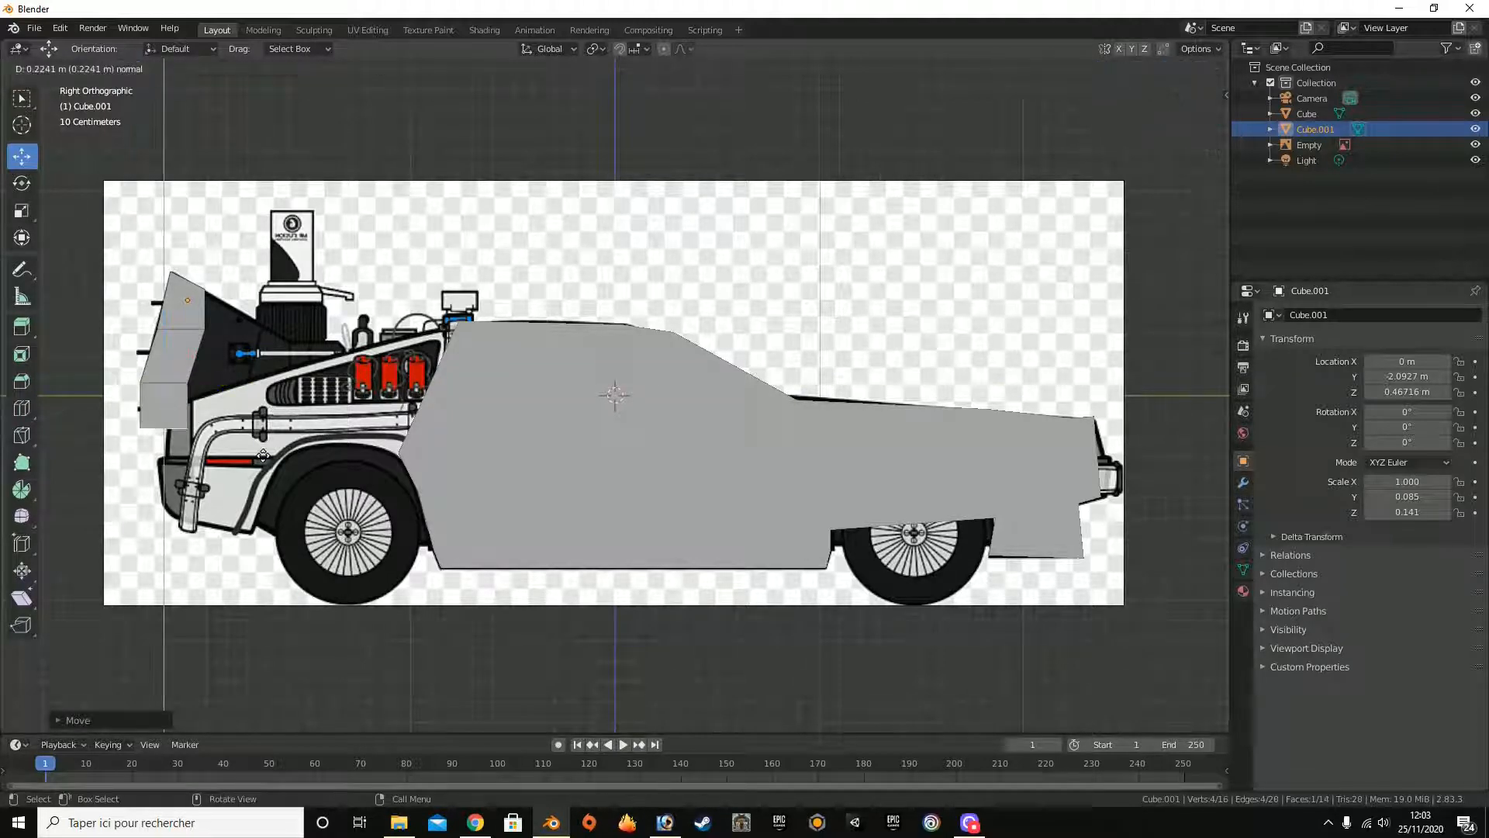
pyautogui.click(271, 448)
pyautogui.press('s')
pyautogui.press('x')
pyautogui.rightClick(186, 431)
pyautogui.press('s')
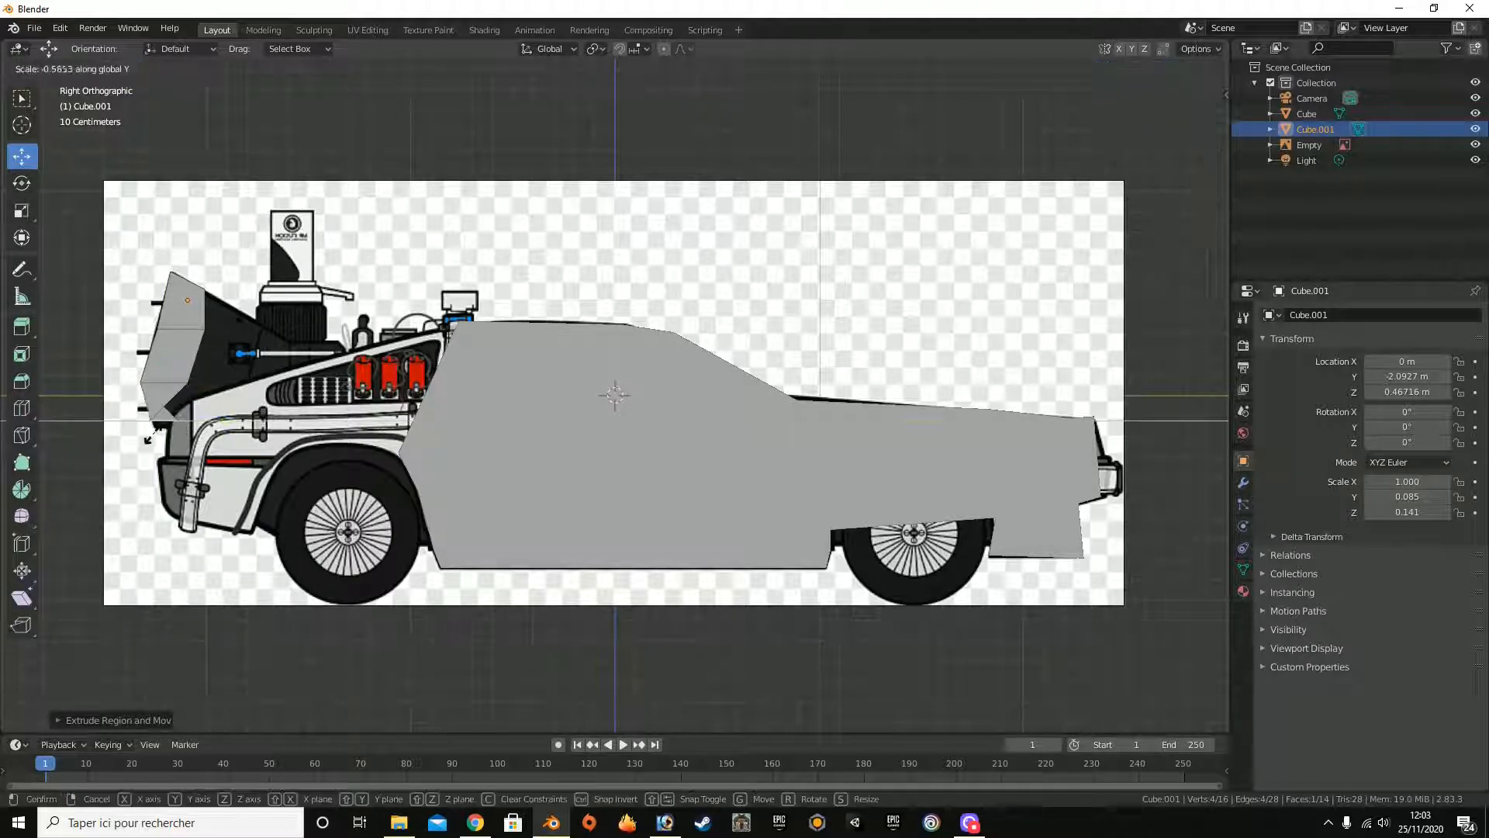
pyautogui.click(165, 423)
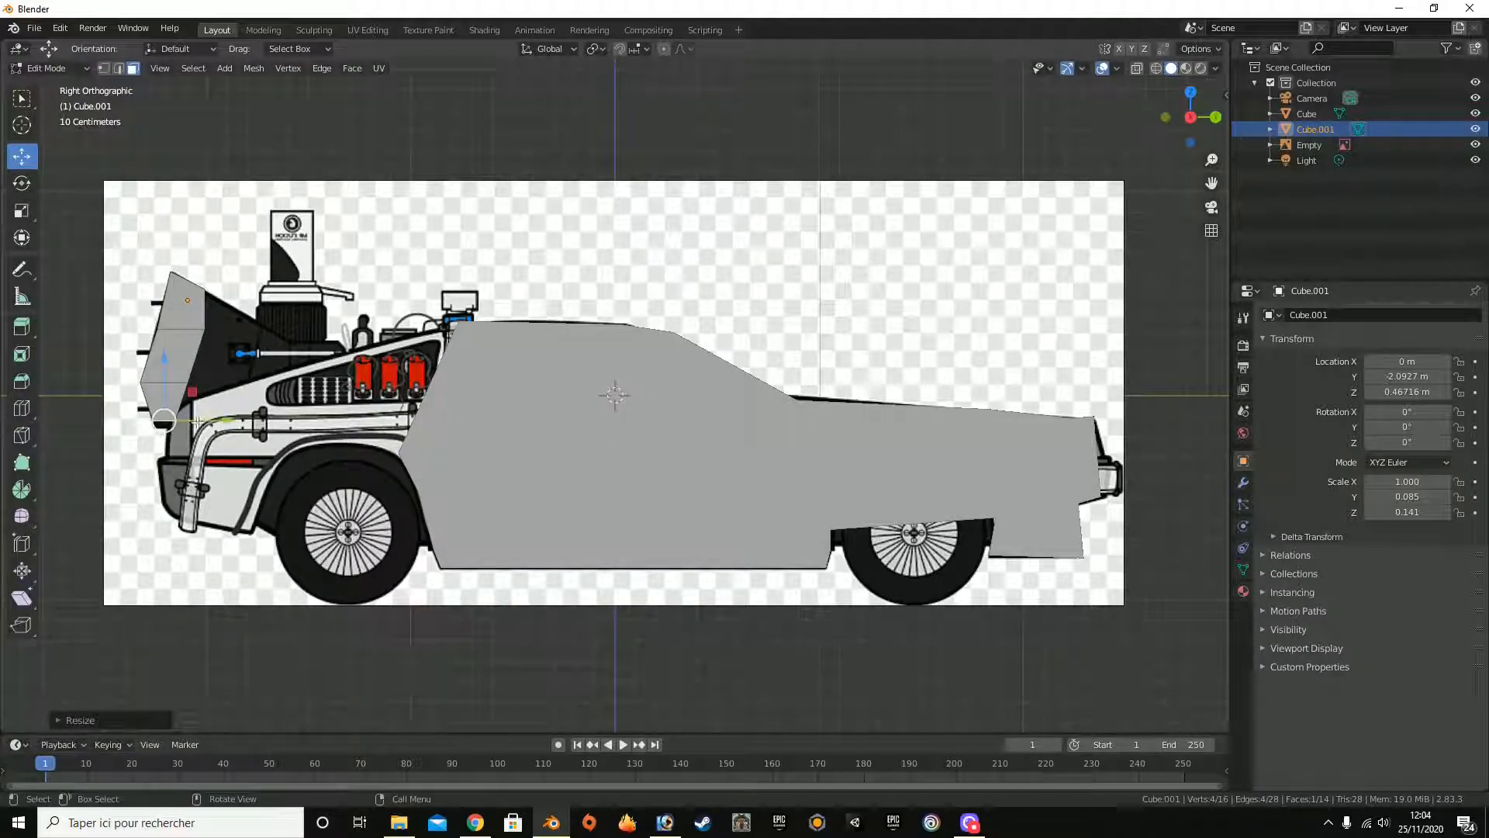
# Step: Move the narrowed bottom face slightly downward to reach the lower end of the reference's vent
pyautogui.press('g')
pyautogui.click(189, 414)
pyautogui.moveTo(172, 390); pyautogui.dragTo(169, 400)
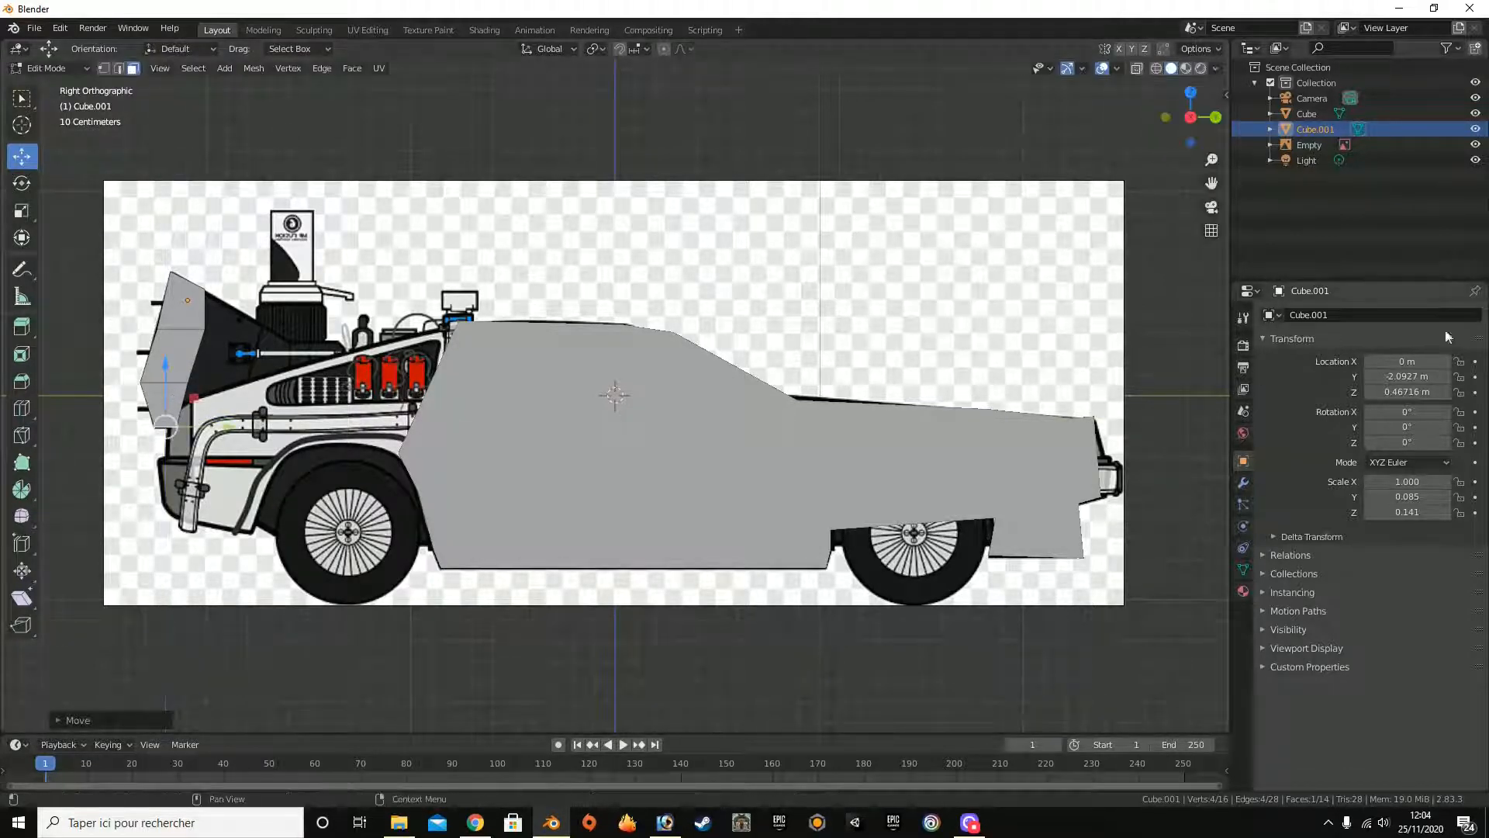
# Step: Toggle the rear box's visibility repeatedly to compare its outline with the reference, and clear the face selection
pyautogui.click(1475, 129)
pyautogui.click(1476, 131)
pyautogui.click(1476, 130)
pyautogui.click(1476, 130)
pyautogui.click(1476, 131)
pyautogui.click(1476, 130)
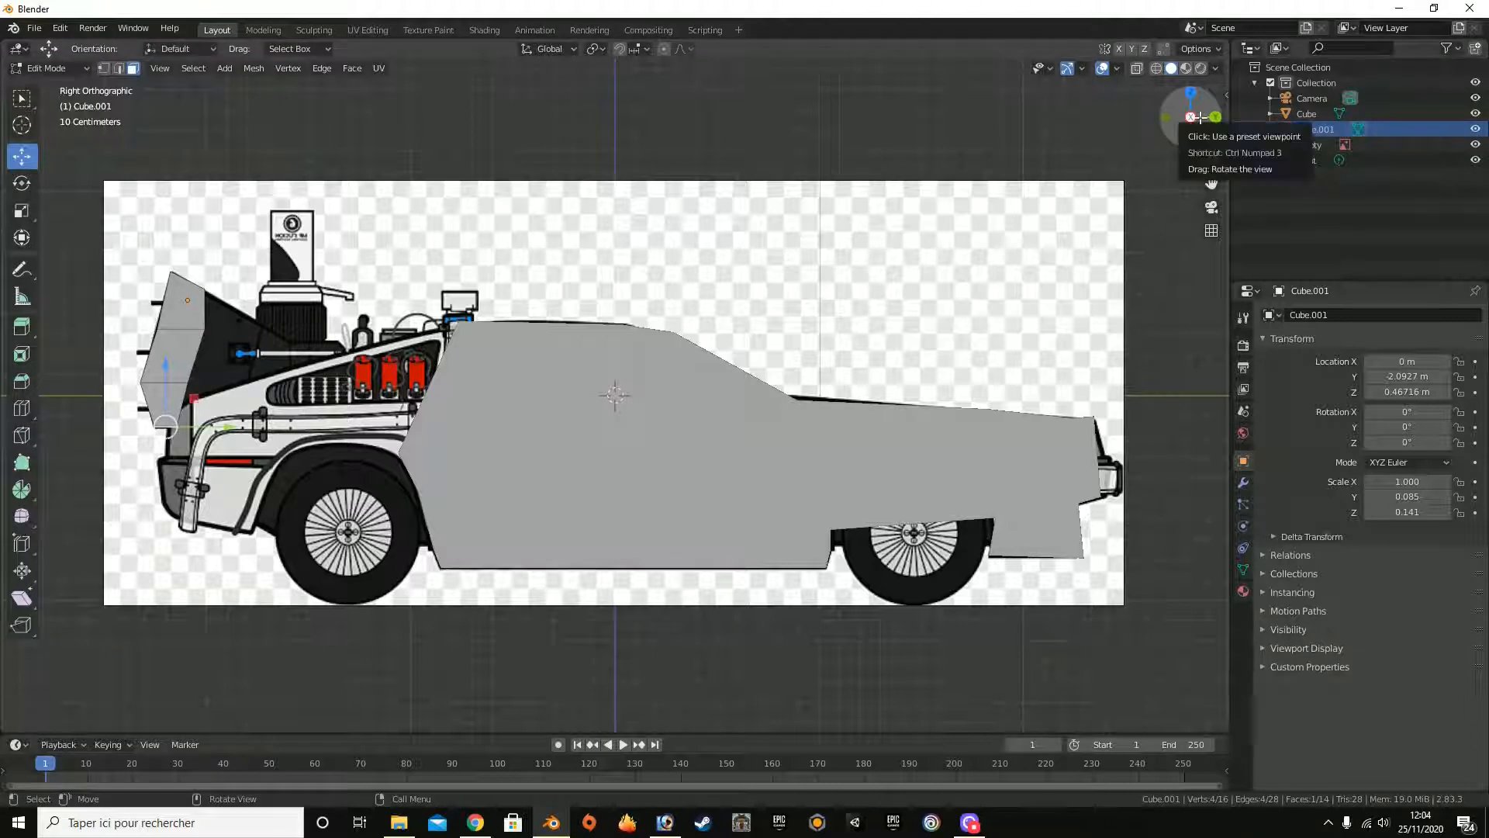
pyautogui.hotkey('alt', 'a')
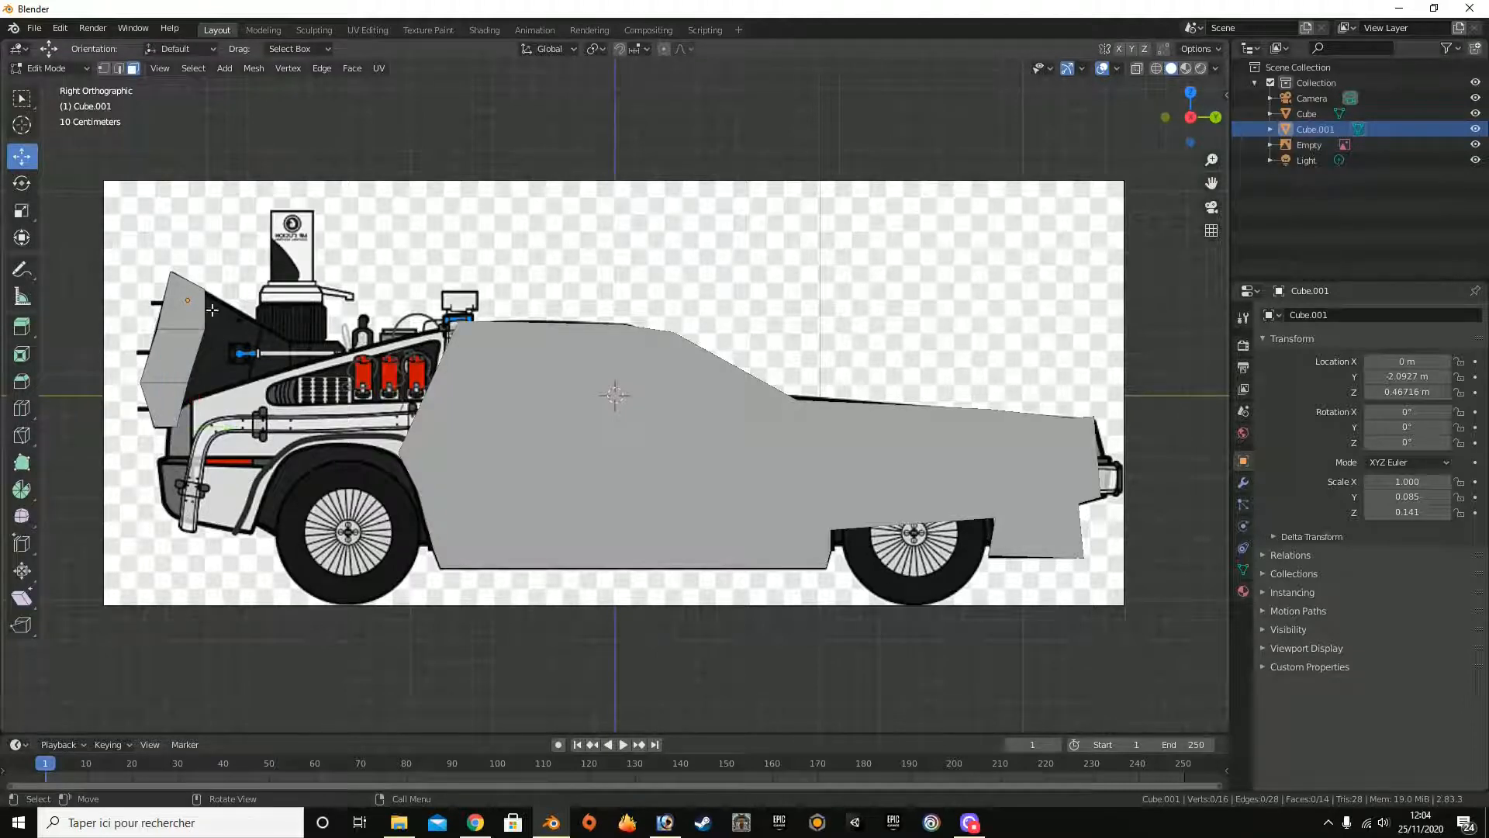
# Step: Turn on X-ray display and select the upper and middle faces on the front side of the rear box
pyautogui.click(1135, 68)
pyautogui.moveTo(1202, 126); pyautogui.dragTo(976, 224)
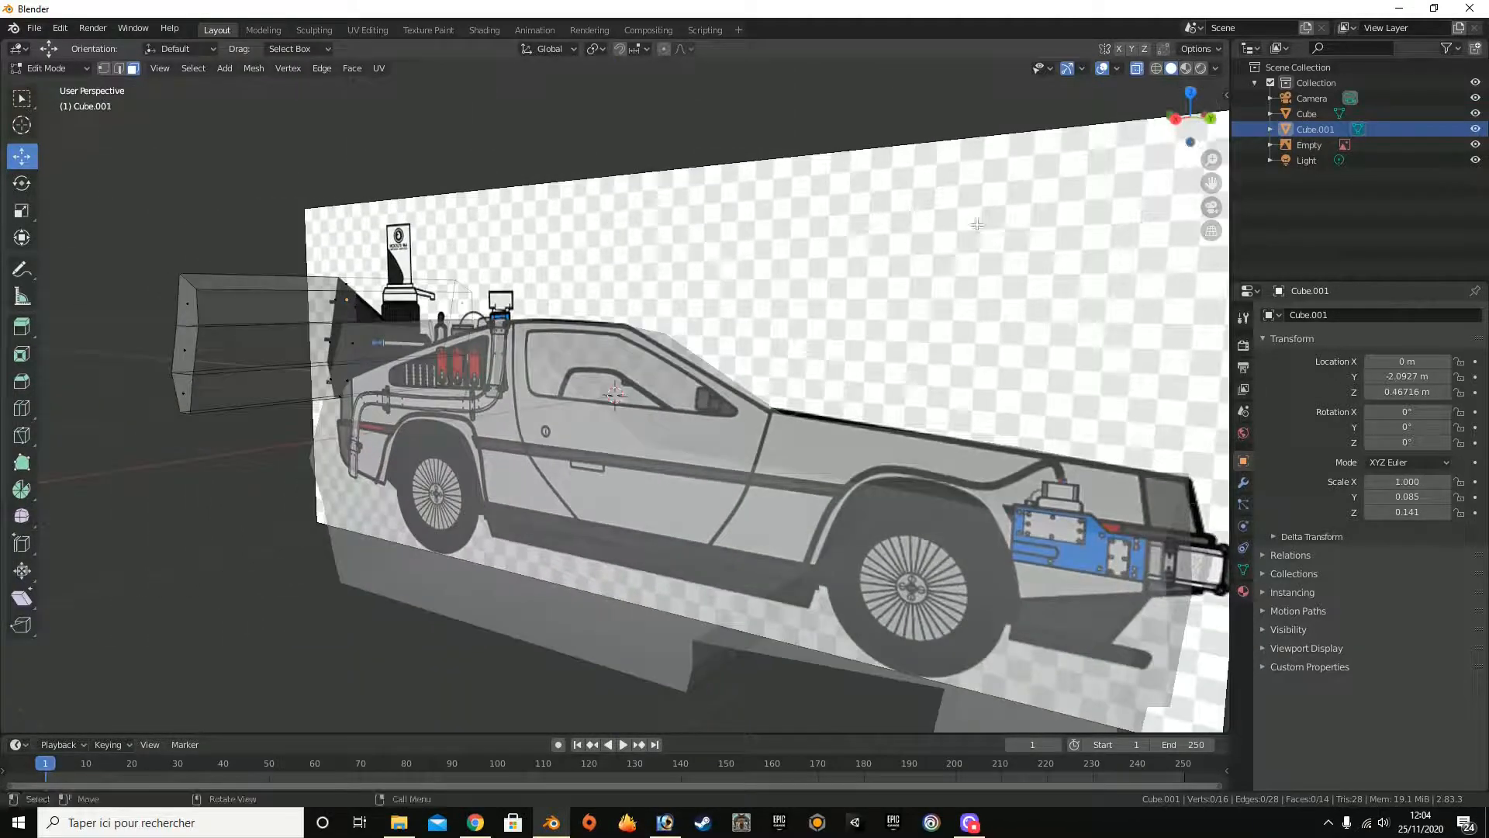
pyautogui.click(300, 303)
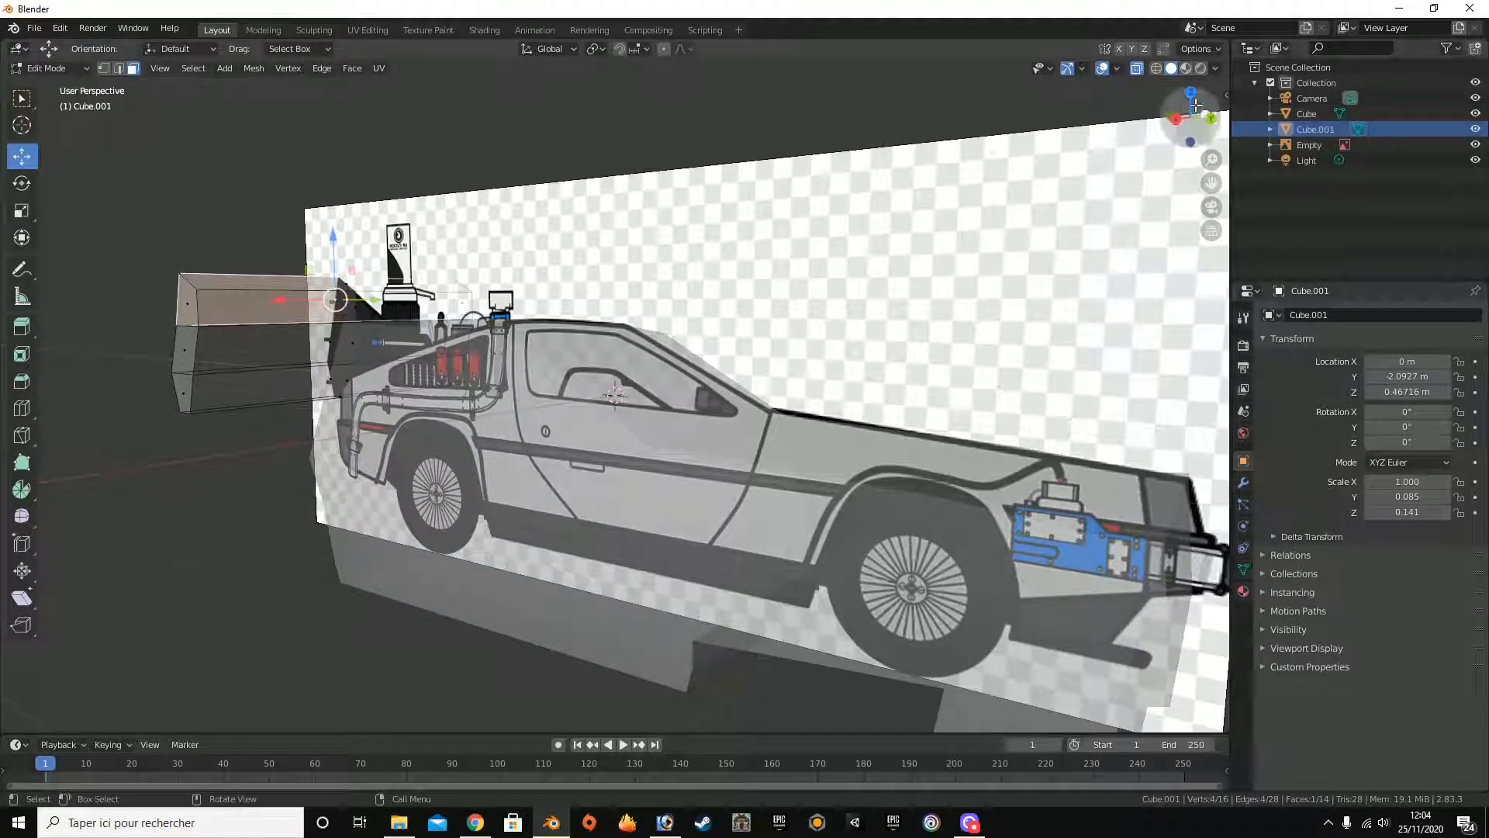
pyautogui.click(1175, 118)
pyautogui.click(441, 298)
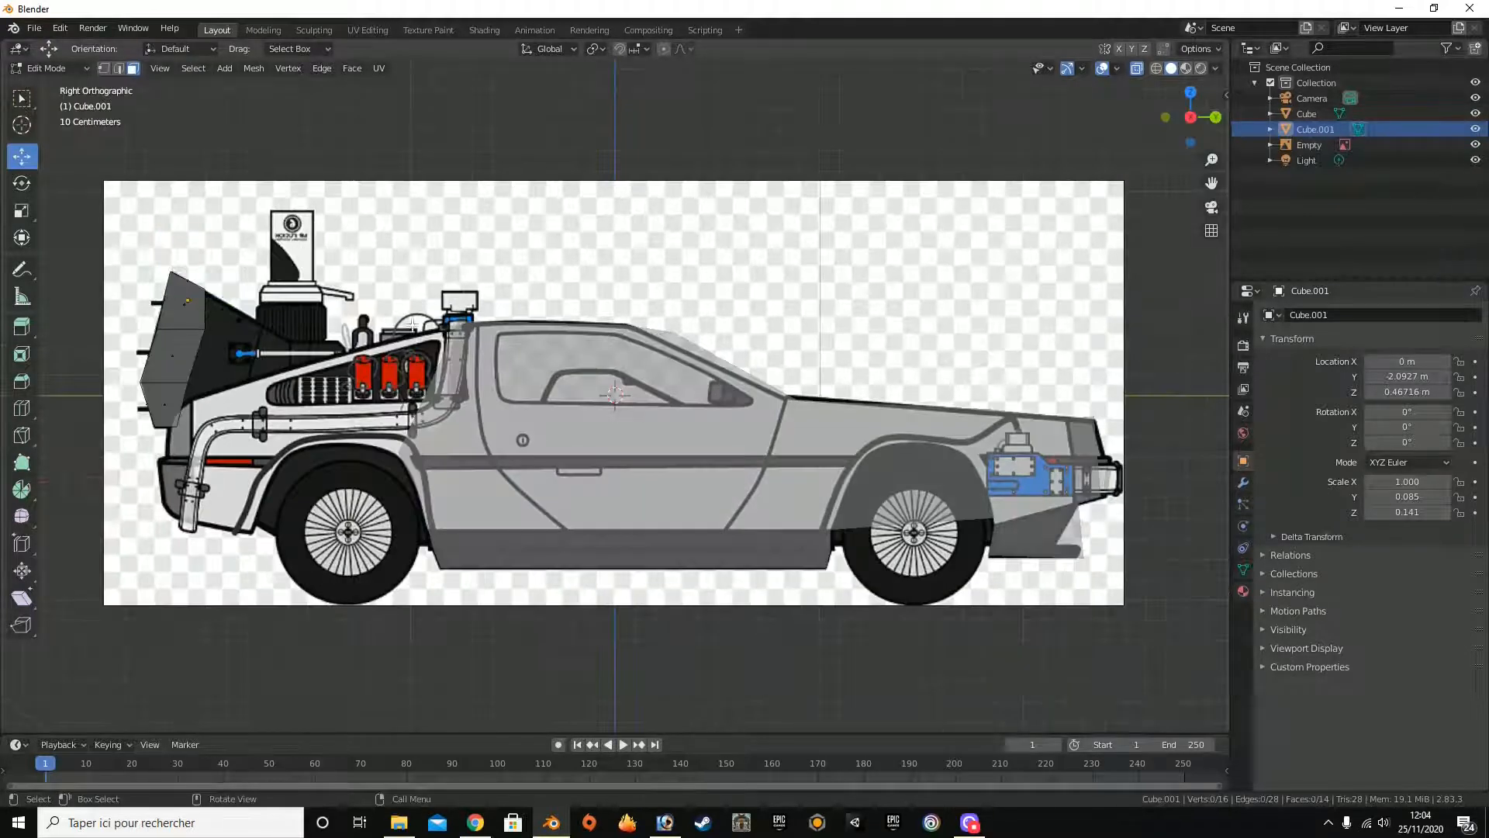
pyautogui.click(204, 318)
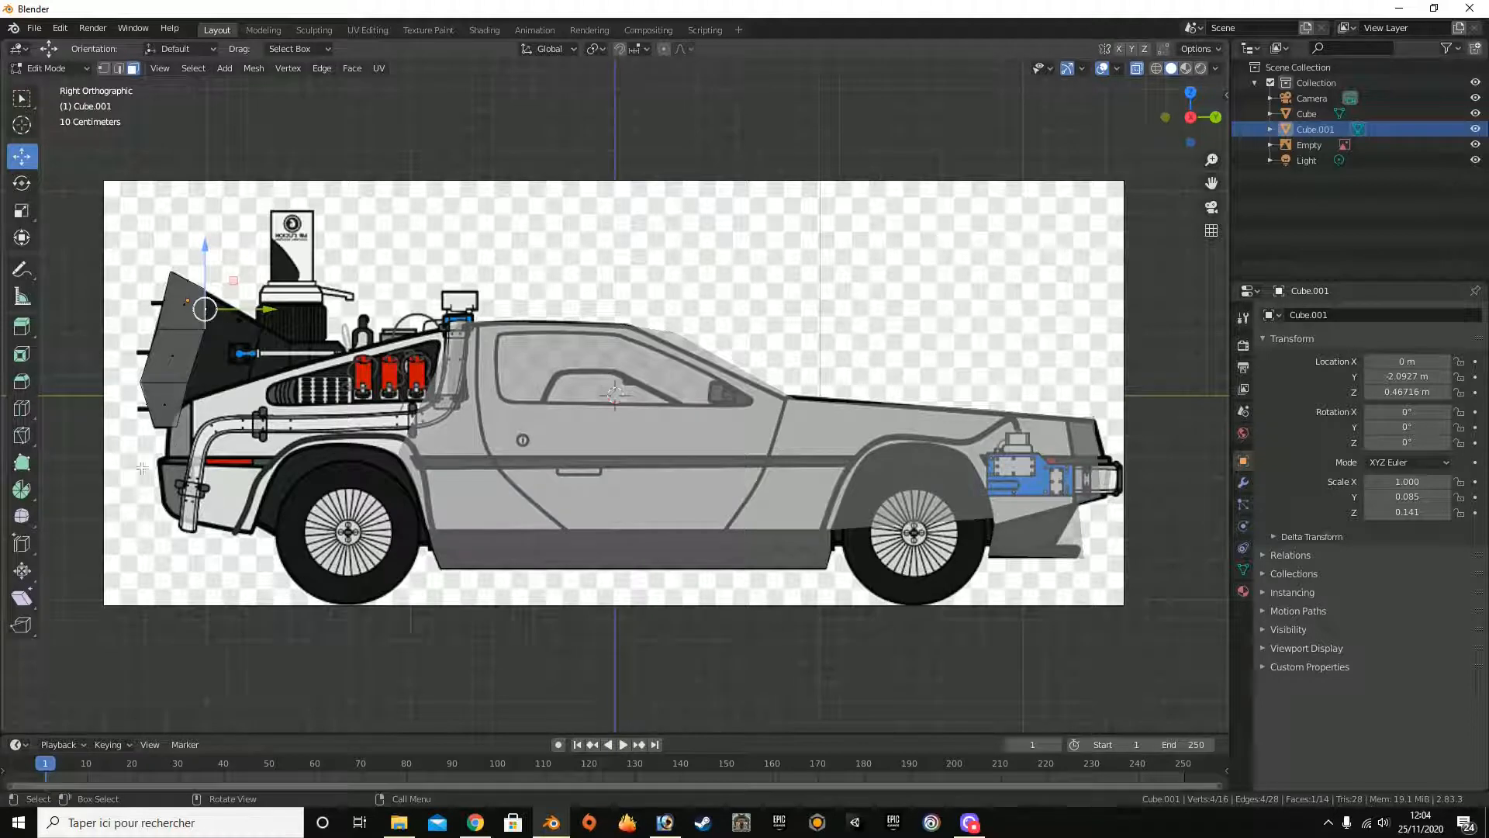
pyautogui.keyDown('shift'); pyautogui.click(197, 356); pyautogui.keyUp('shift')
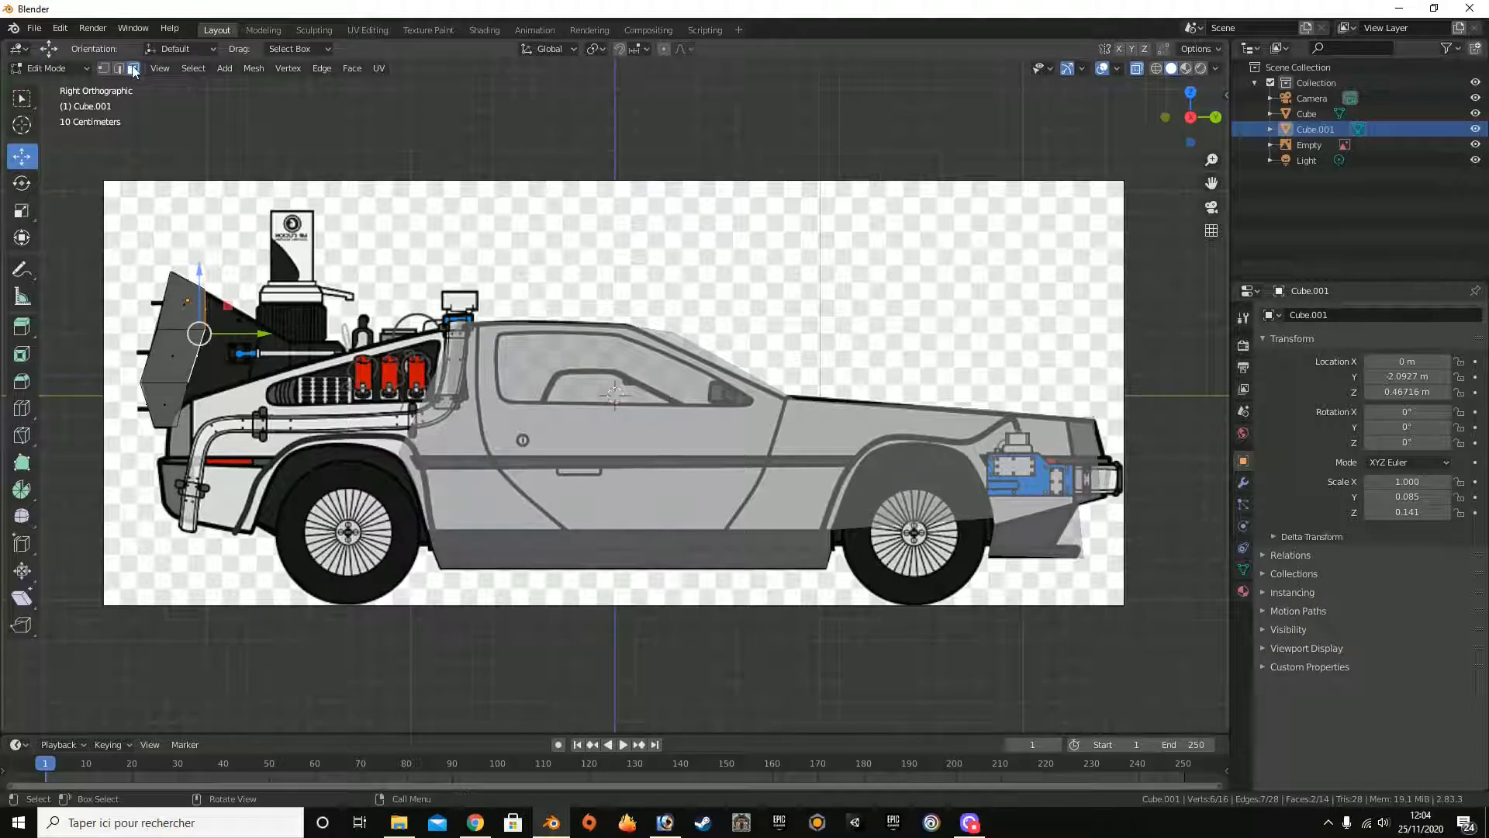
# Step: Select the rear box's lowest front edge in edge mode and reposition it along the reference outline
pyautogui.press('2')
pyautogui.moveTo(1198, 120)
pyautogui.mouseDown()
pyautogui.moveTo(1216, 113)
pyautogui.moveTo(1172, 121)
pyautogui.mouseUp()
pyautogui.click(159, 426)
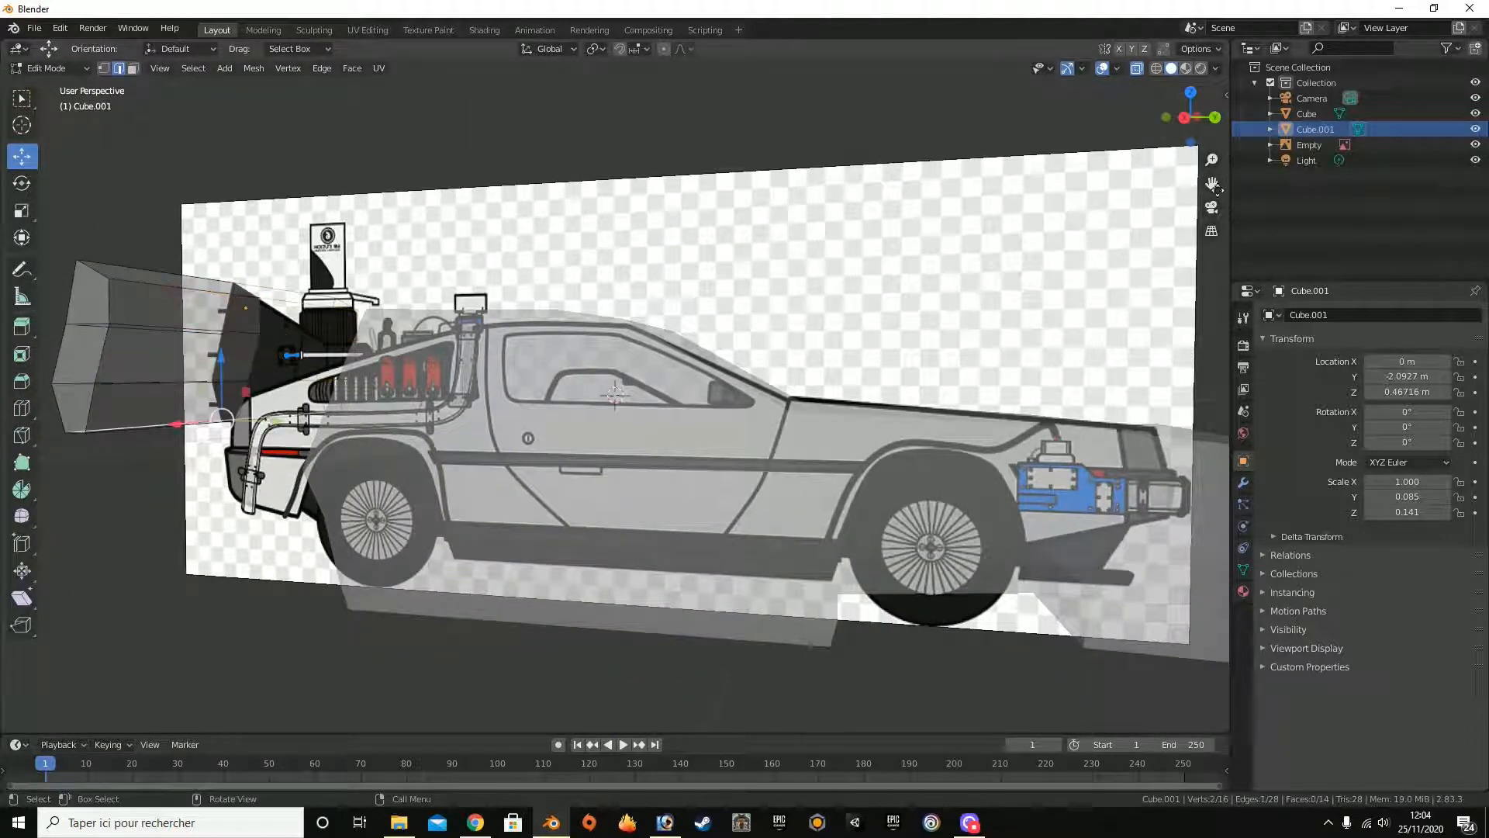
pyautogui.moveTo(1182, 115); pyautogui.dragTo(1217, 129)
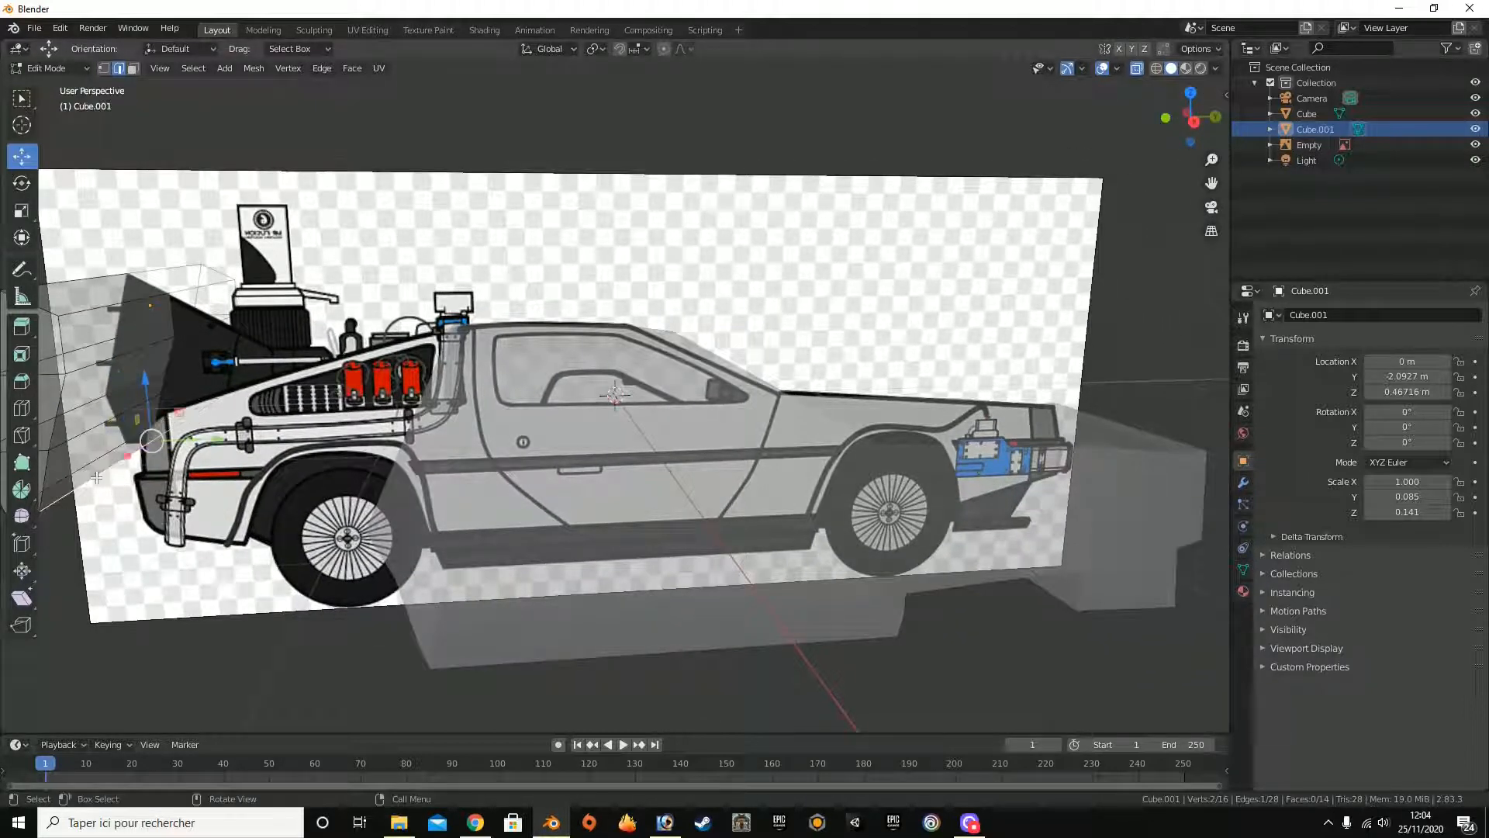
pyautogui.click(1193, 120)
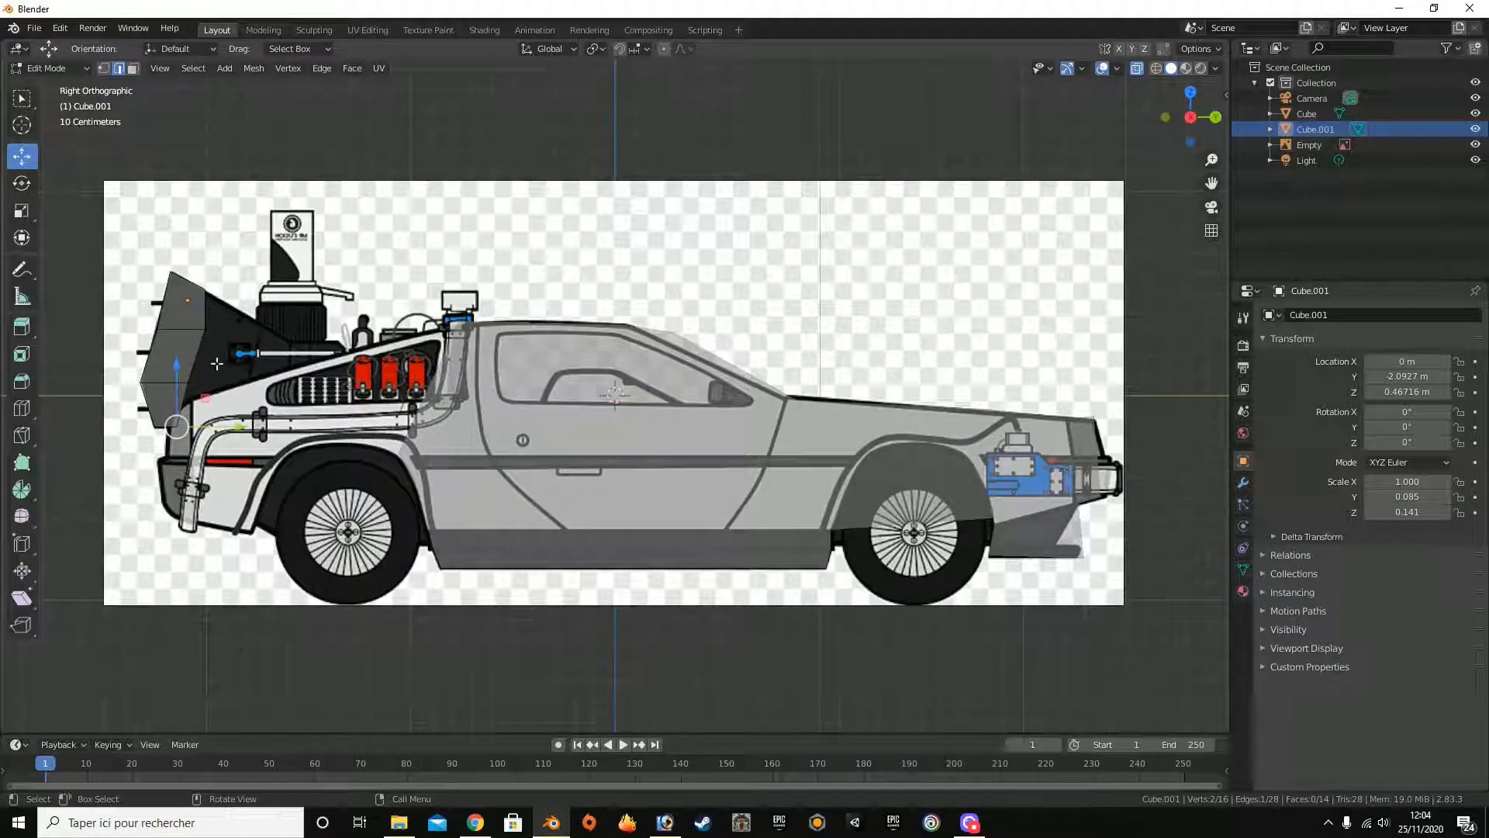
pyautogui.moveTo(177, 398); pyautogui.dragTo(207, 431)
# Step: Add a single horizontal loop cut around the lowest section of the rear box
pyautogui.moveTo(1191, 131); pyautogui.dragTo(1111, 130)
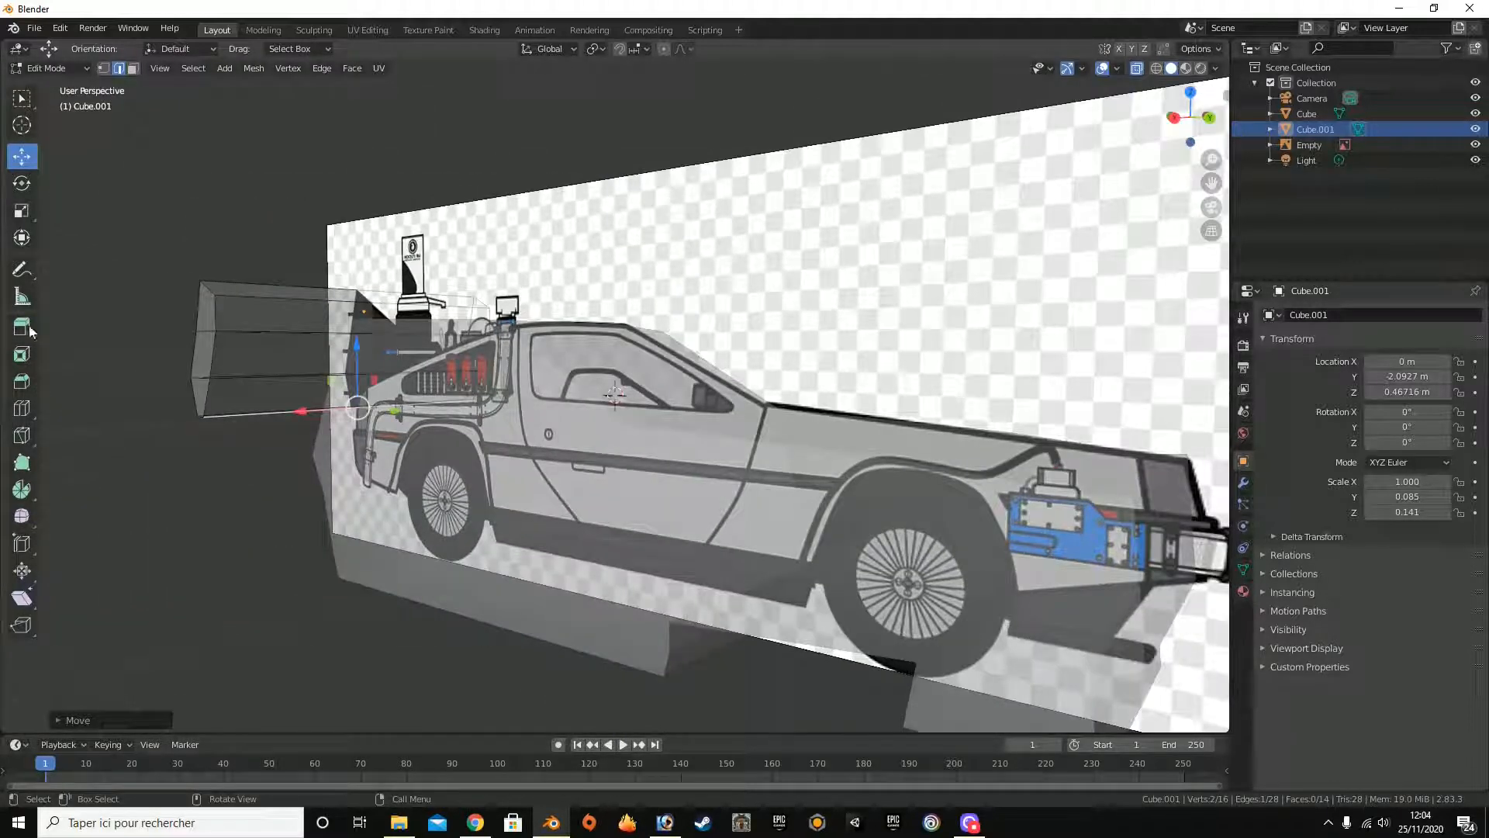
pyautogui.click(21, 408)
pyautogui.click(180, 401)
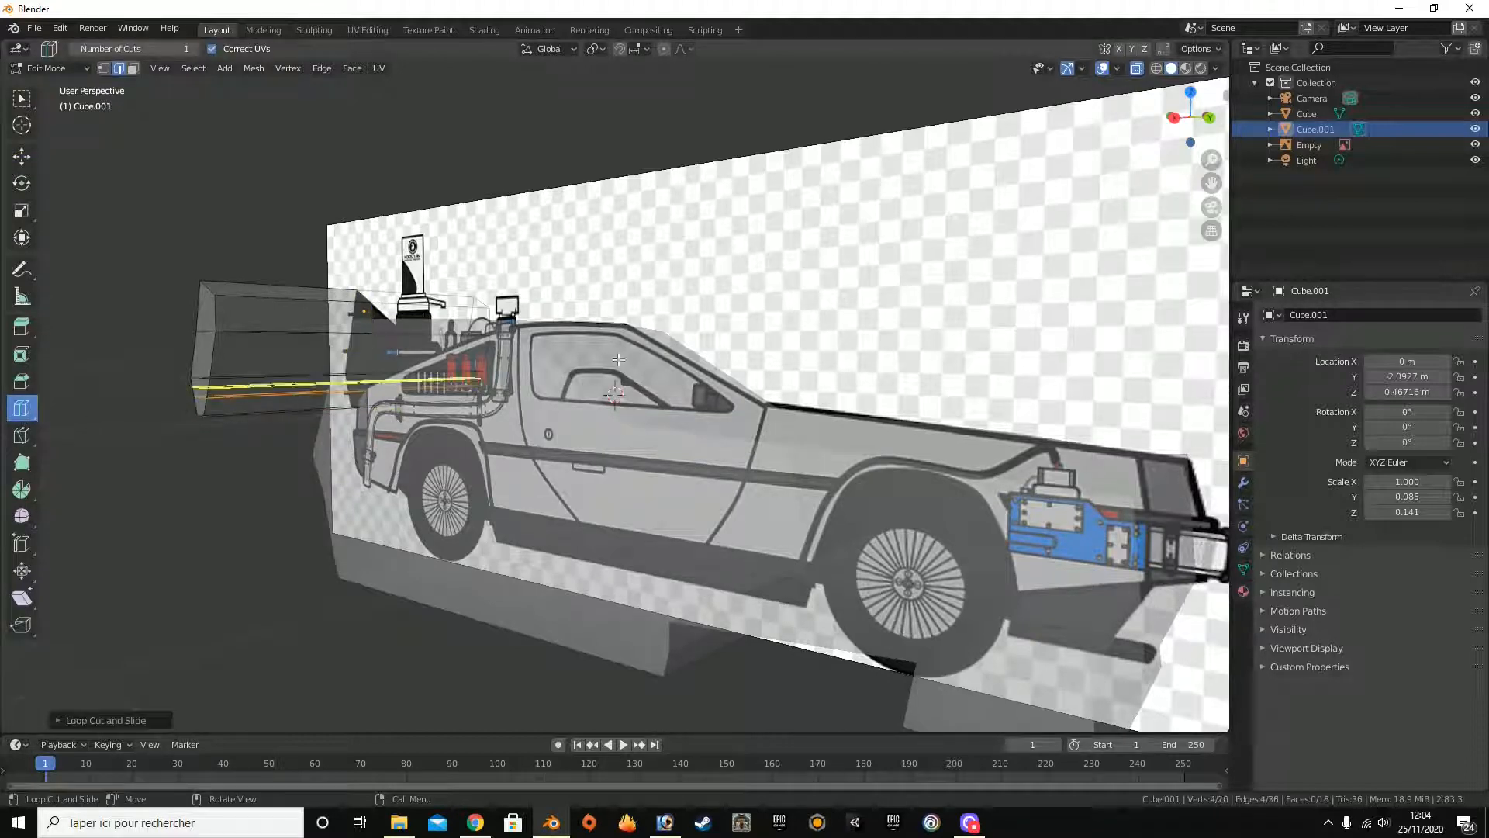
pyautogui.click(1173, 117)
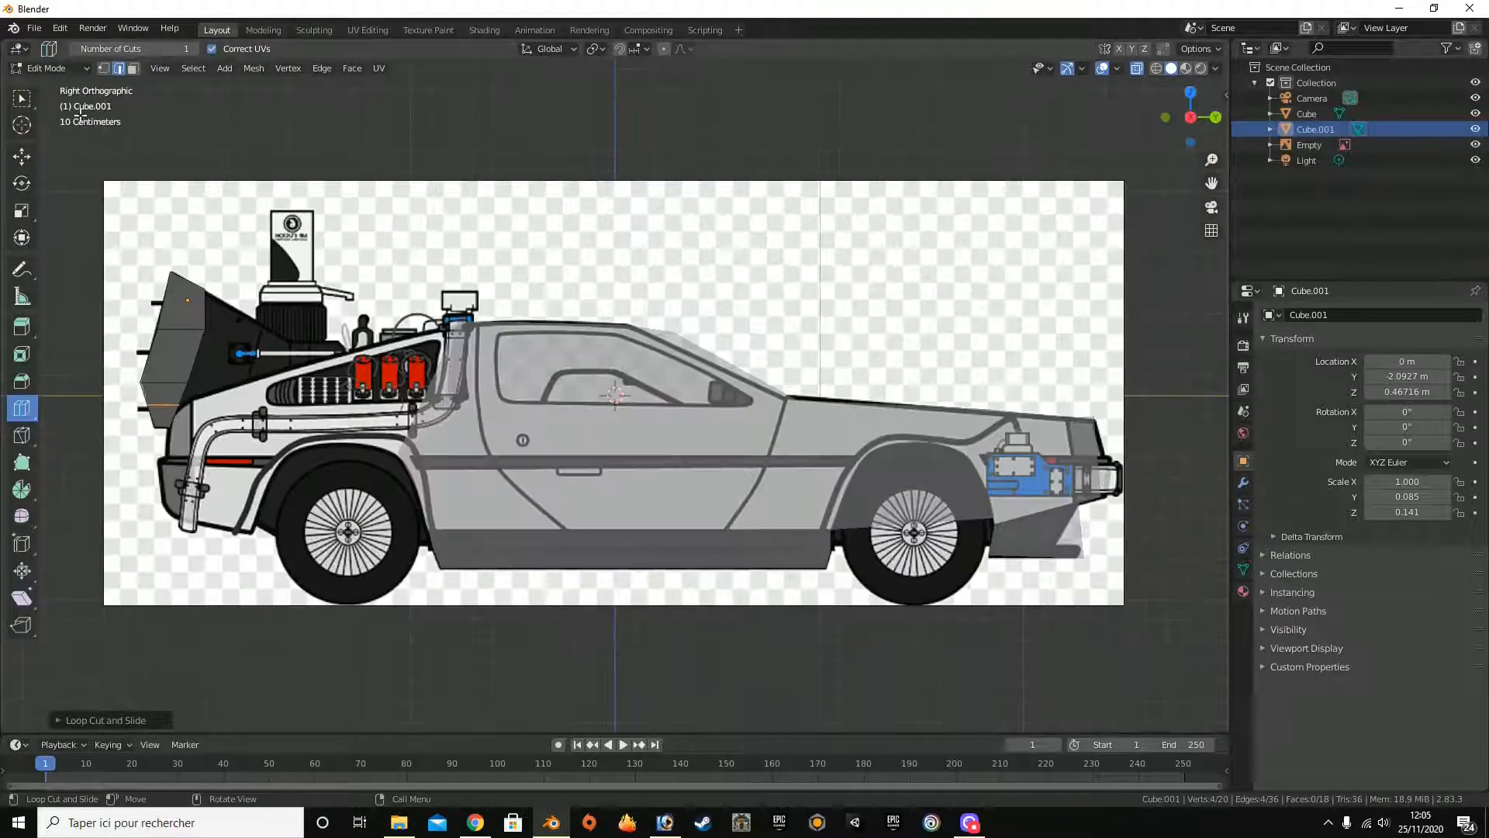
# Step: Select the front edge of the new loop cut and move it up and slightly forward along the vent's outline
pyautogui.click(20, 101)
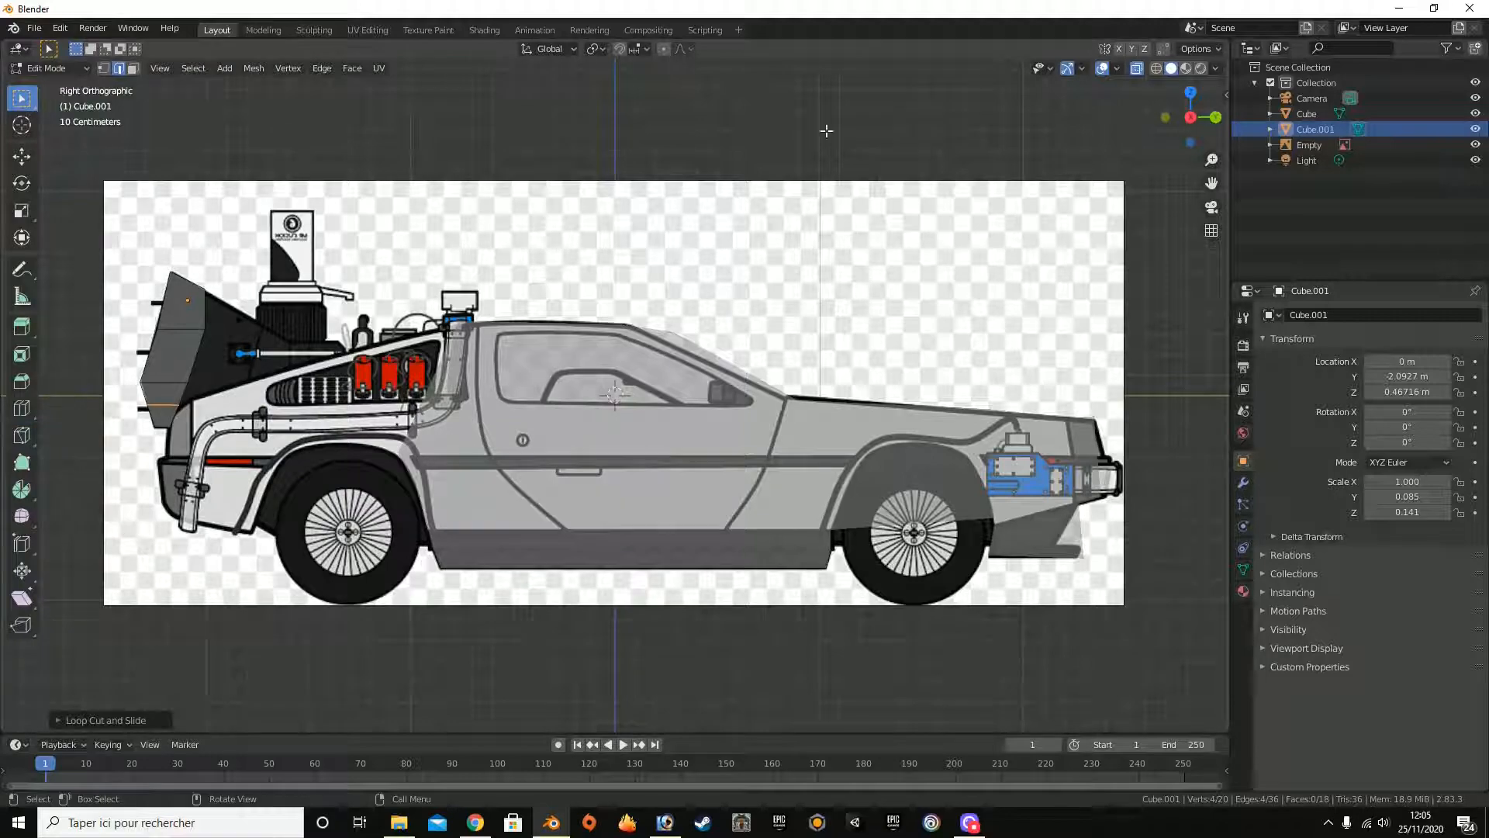
pyautogui.moveTo(1210, 116); pyautogui.dragTo(1154, 139)
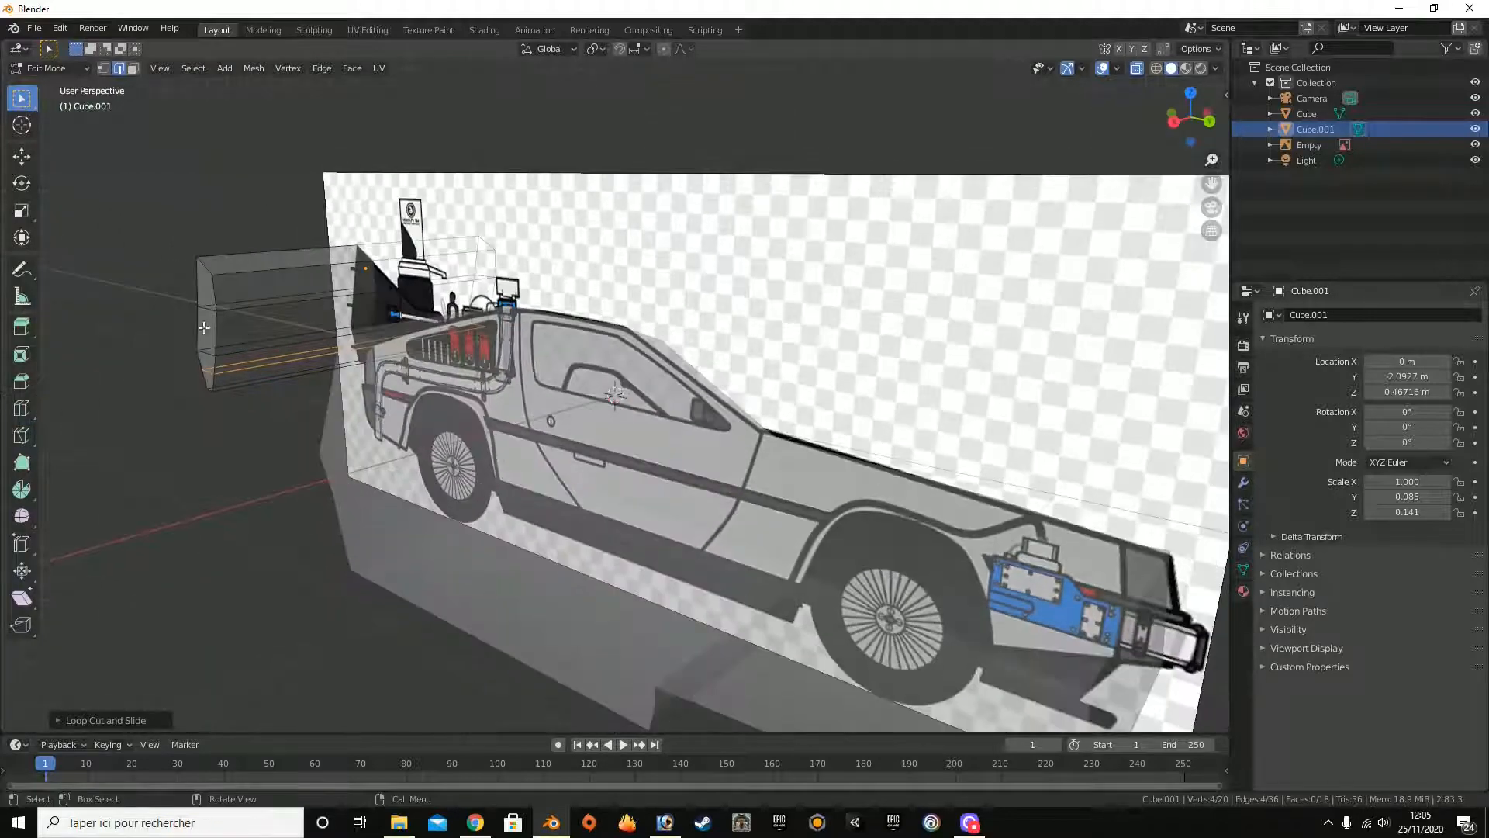
pyautogui.click(256, 365)
pyautogui.click(1174, 122)
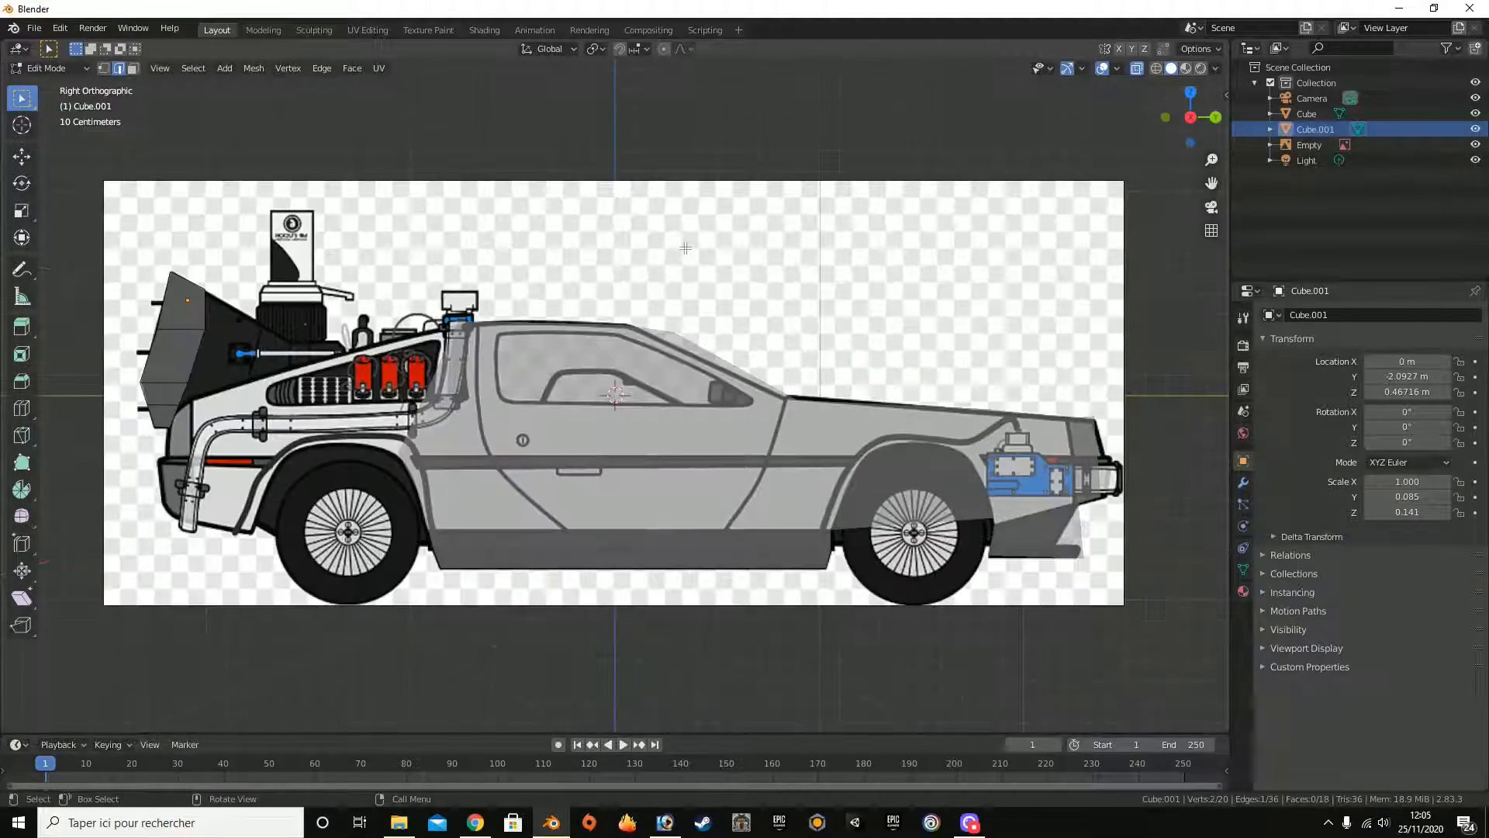
pyautogui.click(22, 155)
pyautogui.moveTo(229, 409); pyautogui.dragTo(232, 407)
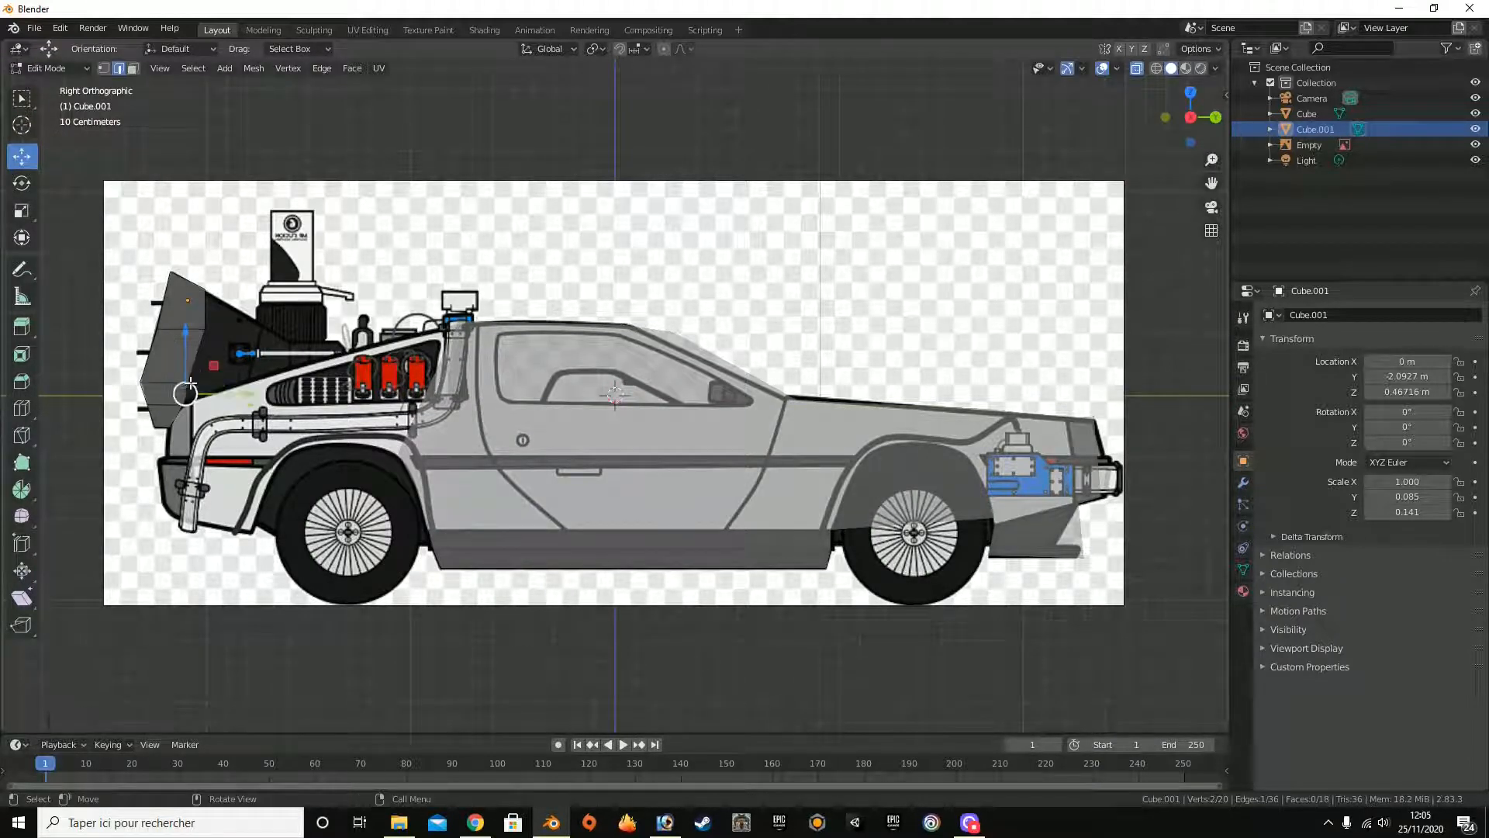
pyautogui.moveTo(230, 394); pyautogui.dragTo(238, 397)
# Step: Pull the loop cut's front edge farther forward so it follows the reference's rear body slope
pyautogui.click(21, 98)
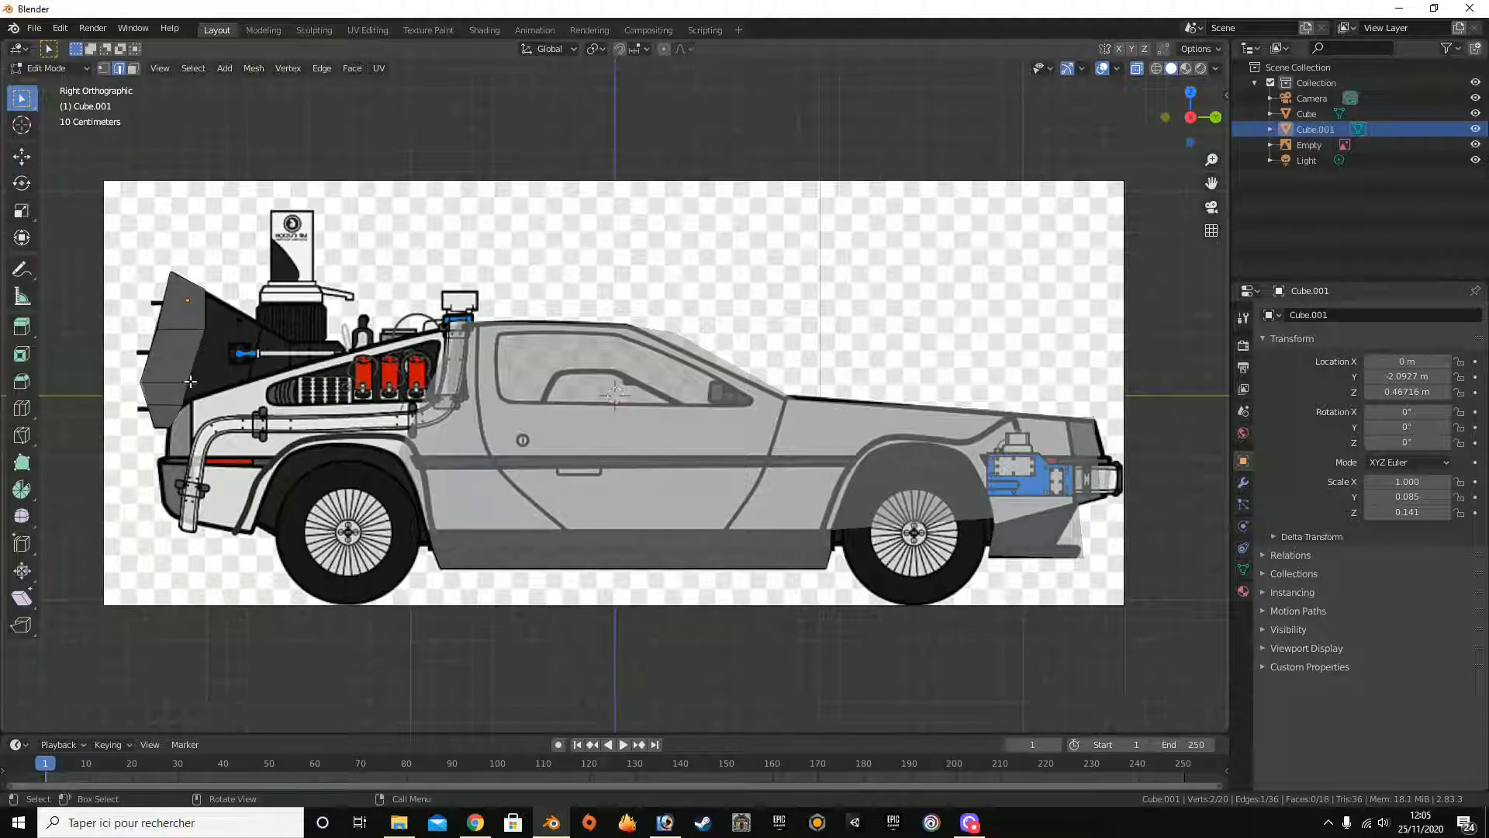
pyautogui.moveTo(1190, 109); pyautogui.dragTo(580, 331)
pyautogui.click(380, 367)
pyautogui.click(1171, 117)
pyautogui.moveTo(1189, 115); pyautogui.dragTo(1092, 130)
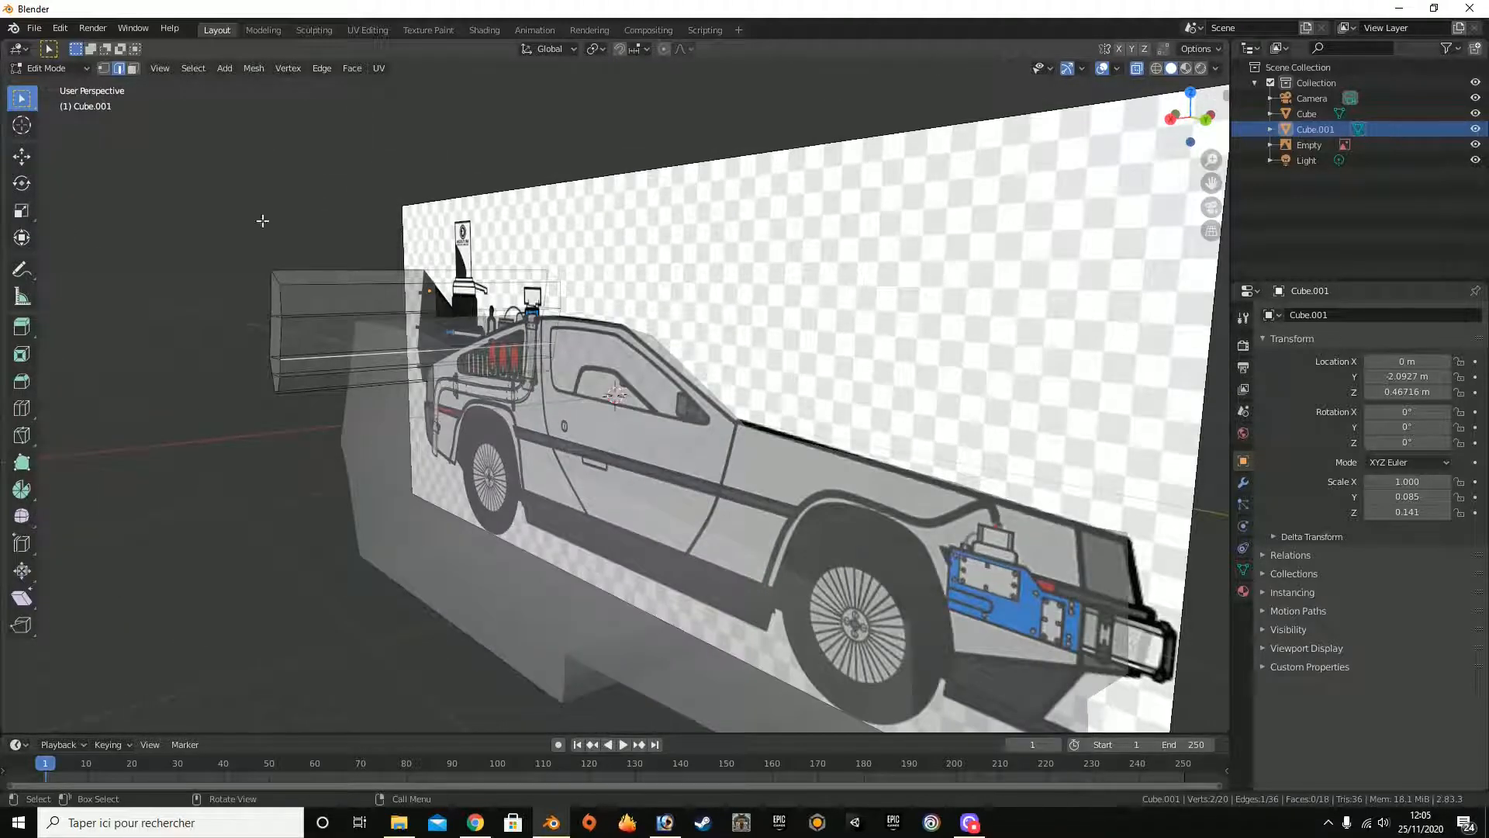
pyautogui.click(17, 160)
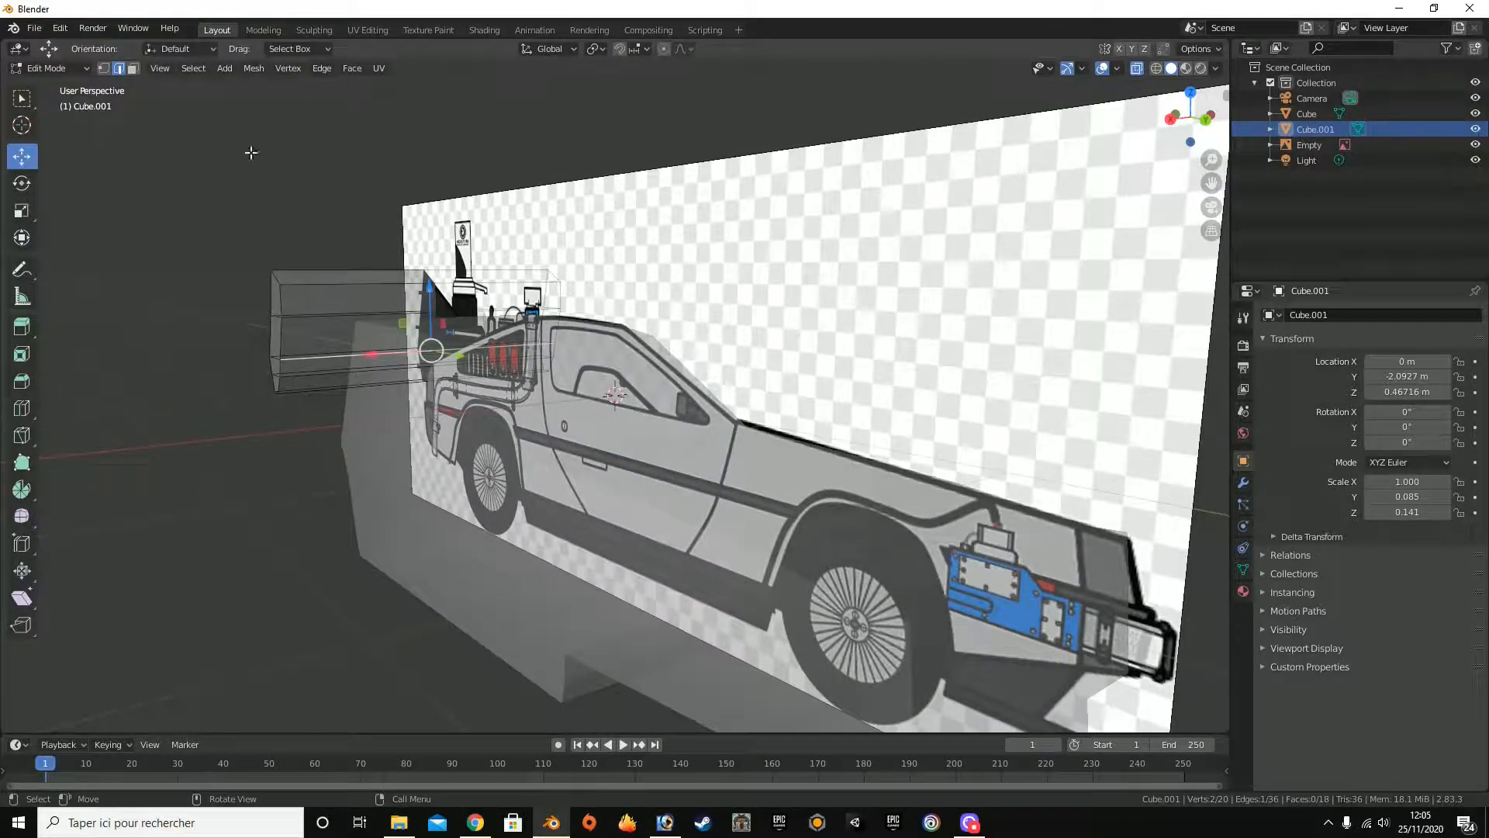
pyautogui.click(1171, 117)
pyautogui.moveTo(210, 388); pyautogui.dragTo(231, 363)
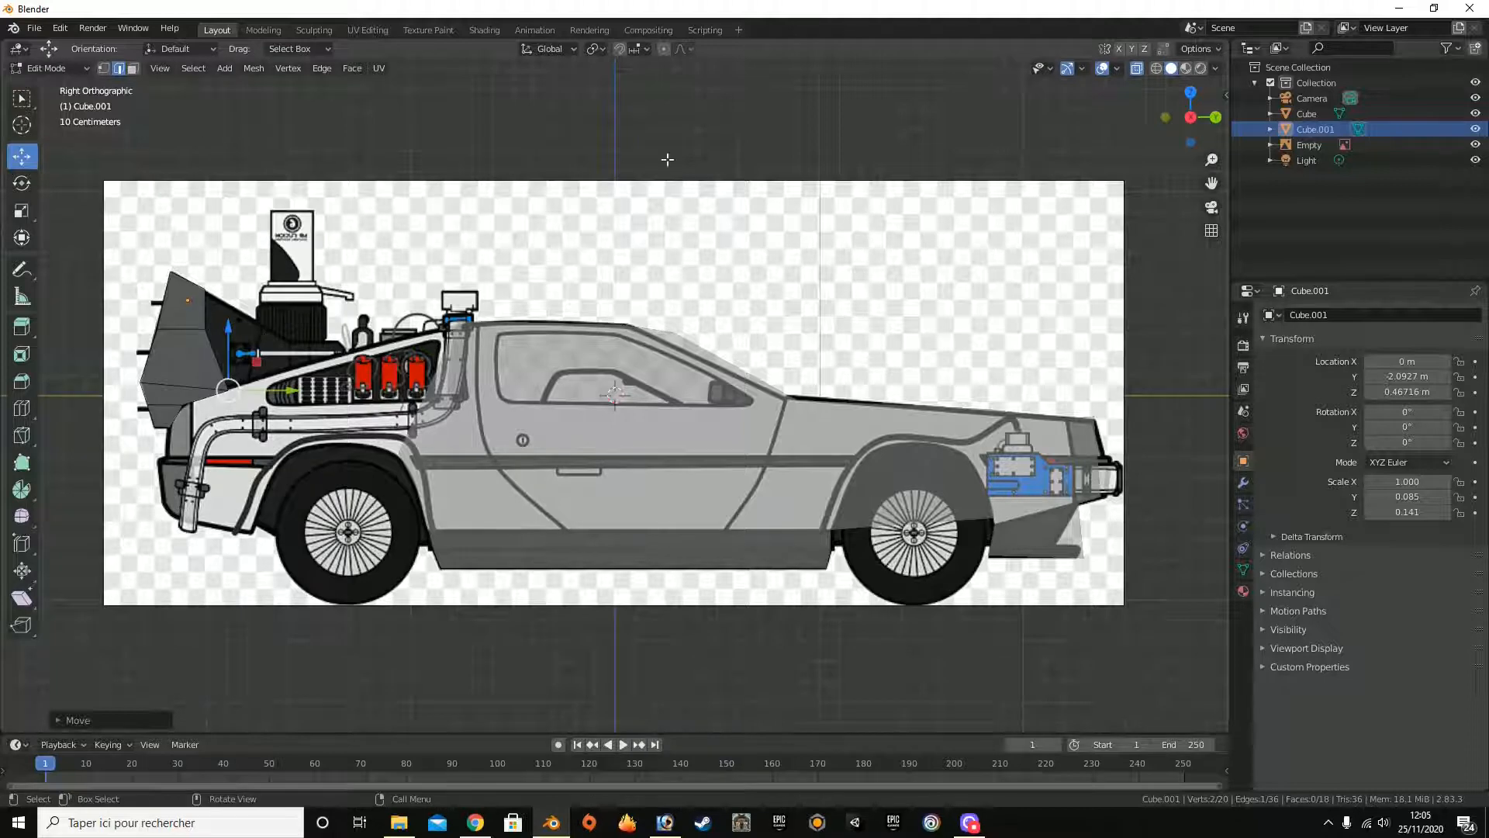
# Step: Select the rear box's upper front face in face mode and extrude it forward about 0.31 m
pyautogui.moveTo(1184, 111); pyautogui.dragTo(317, 252)
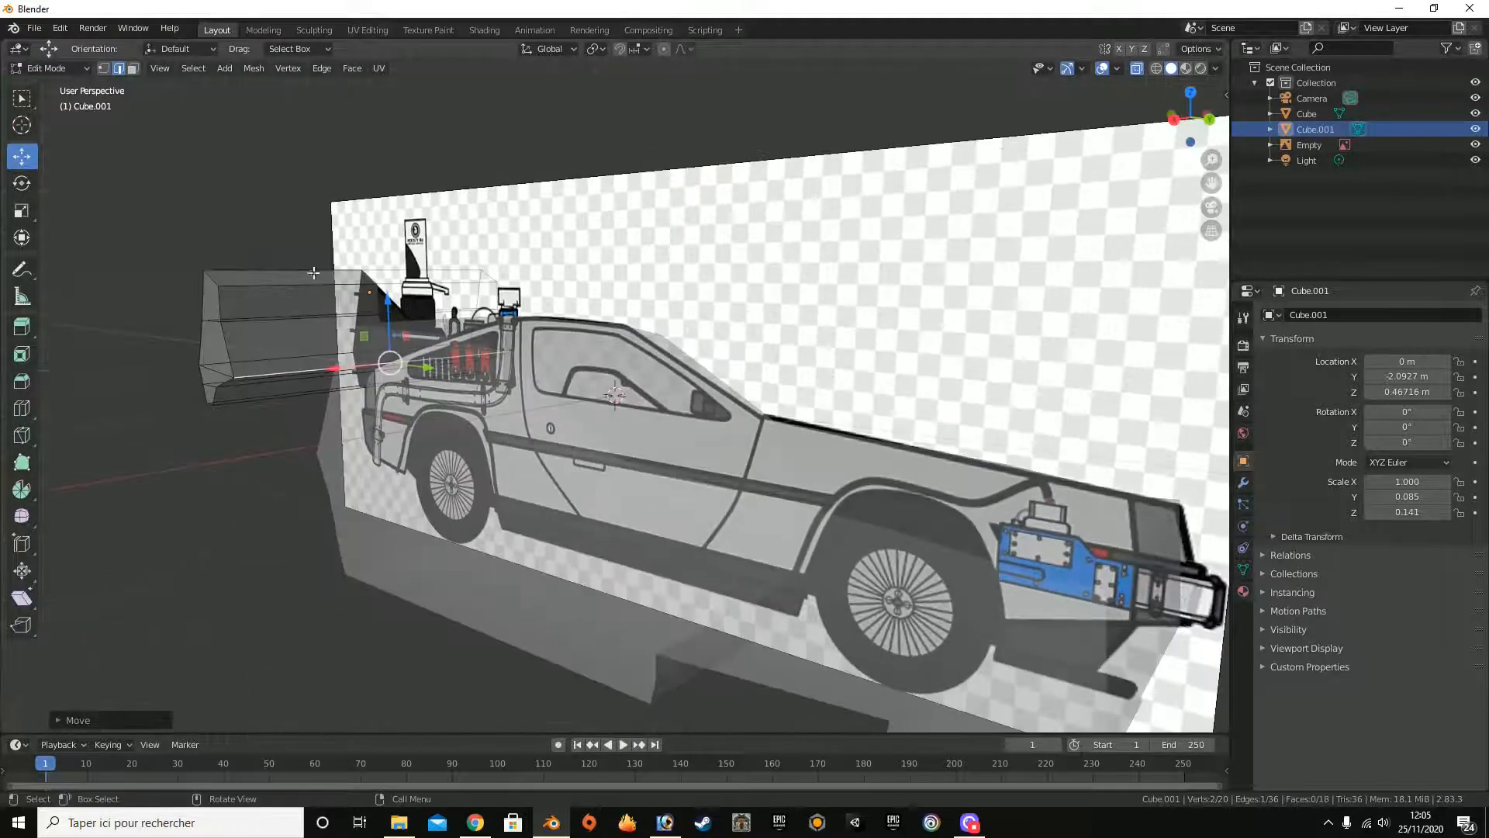
pyautogui.click(133, 68)
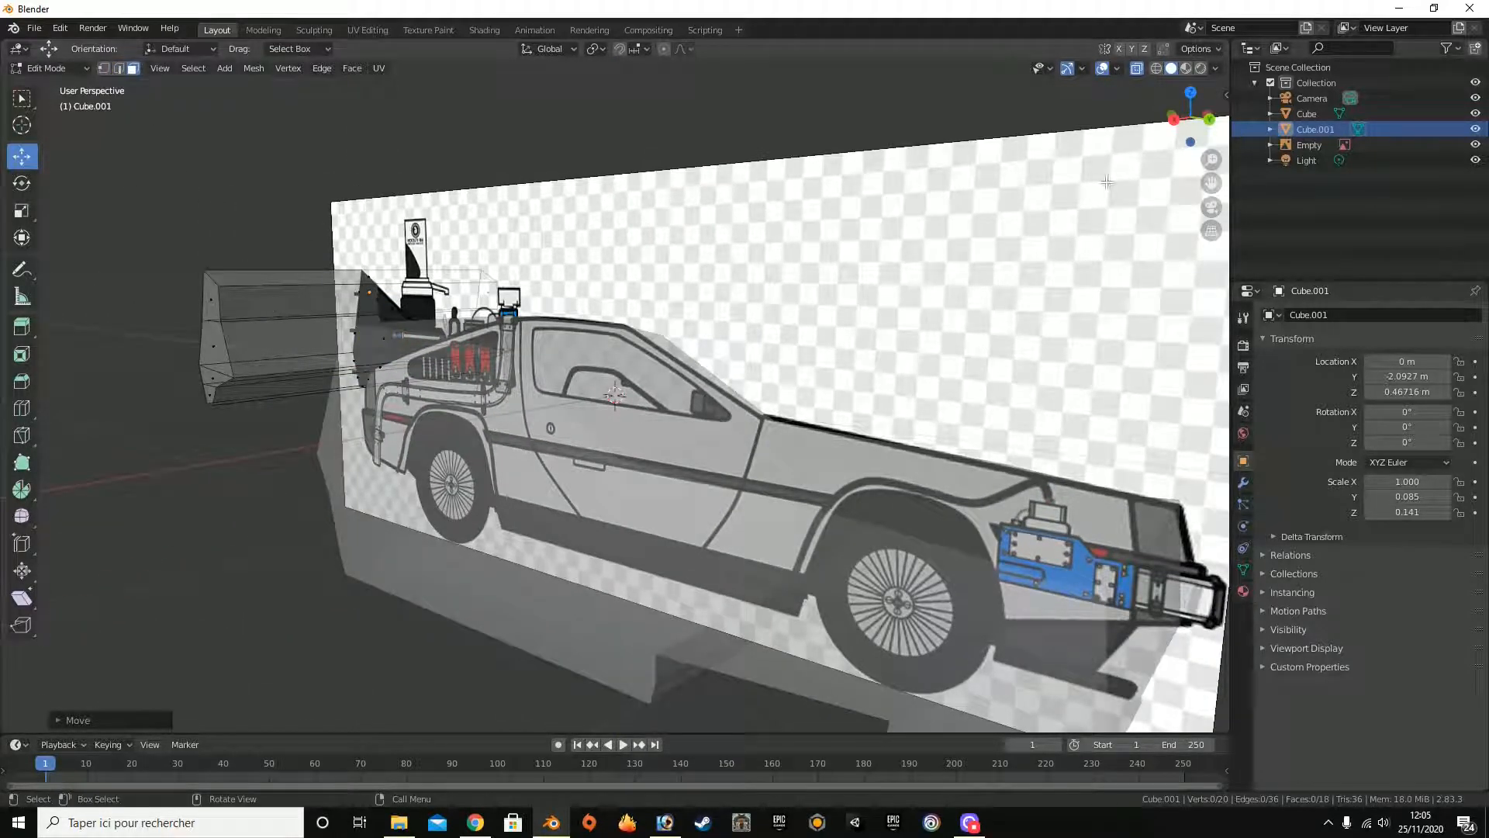
pyautogui.click(362, 306)
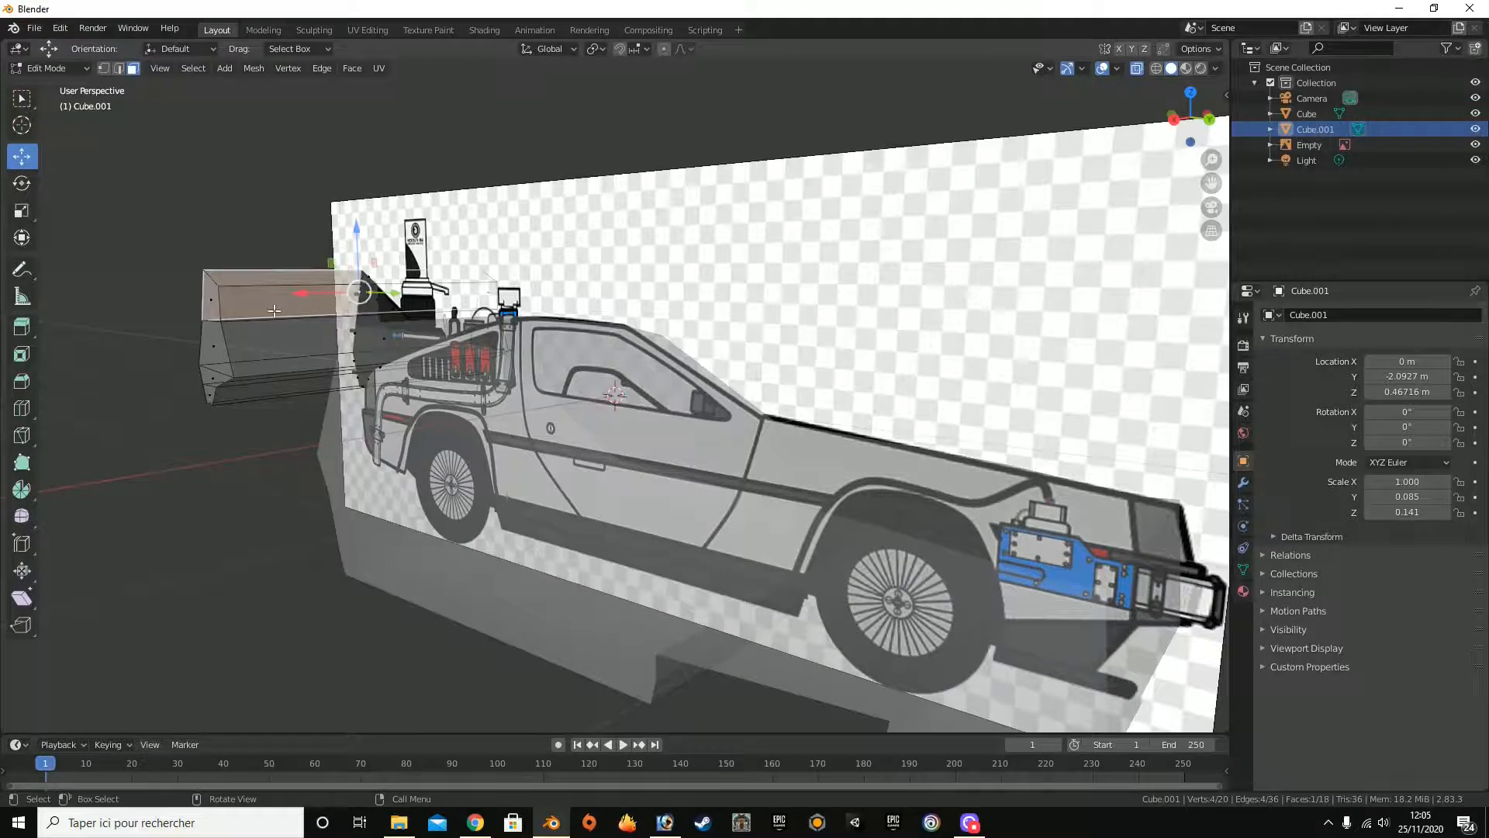
pyautogui.hotkey('alt', 'a')
pyautogui.click(326, 302)
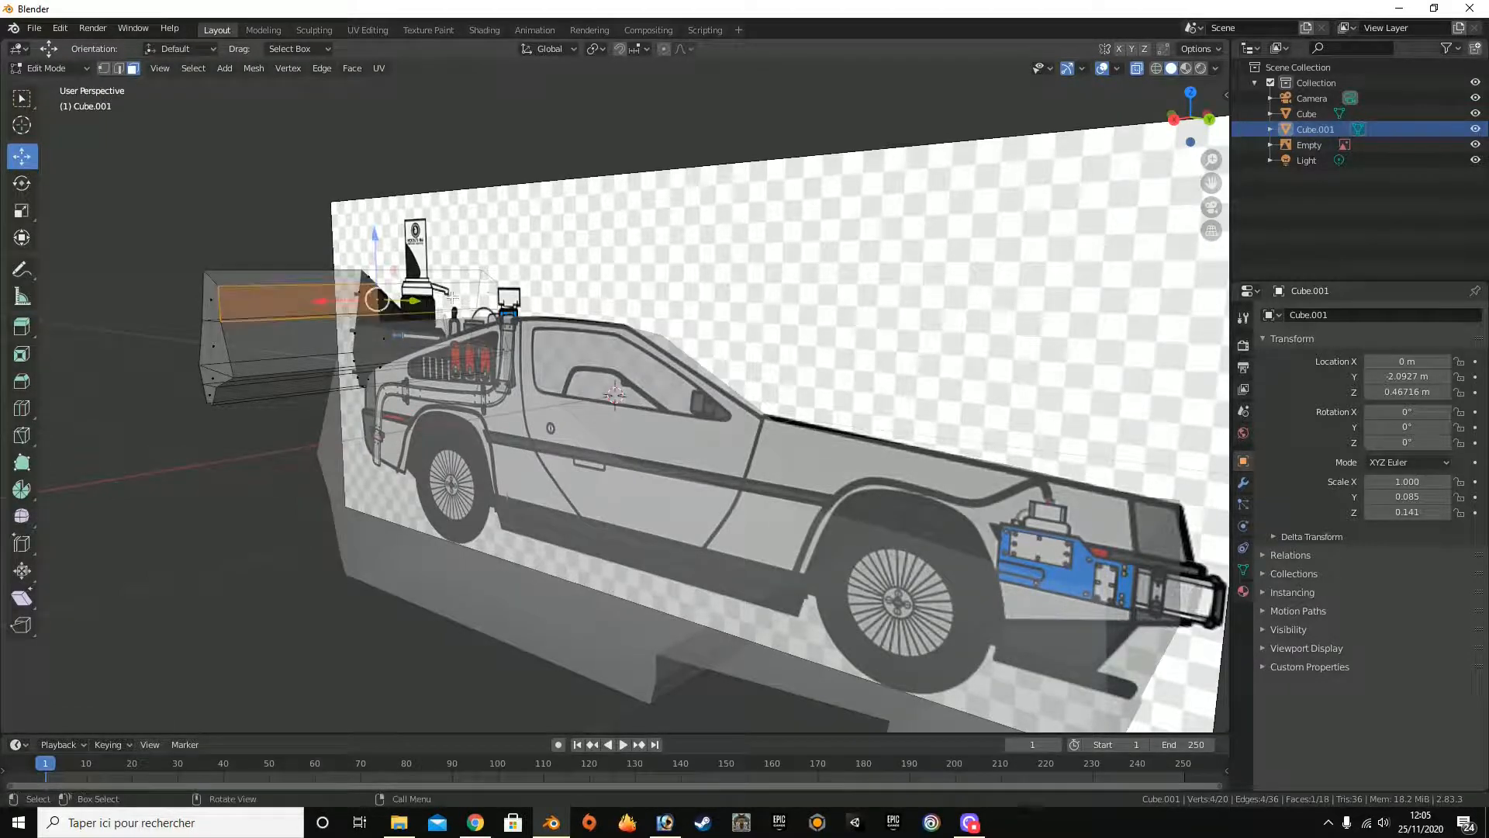
pyautogui.moveTo(1188, 108); pyautogui.dragTo(1292, 123)
pyautogui.click(1195, 124)
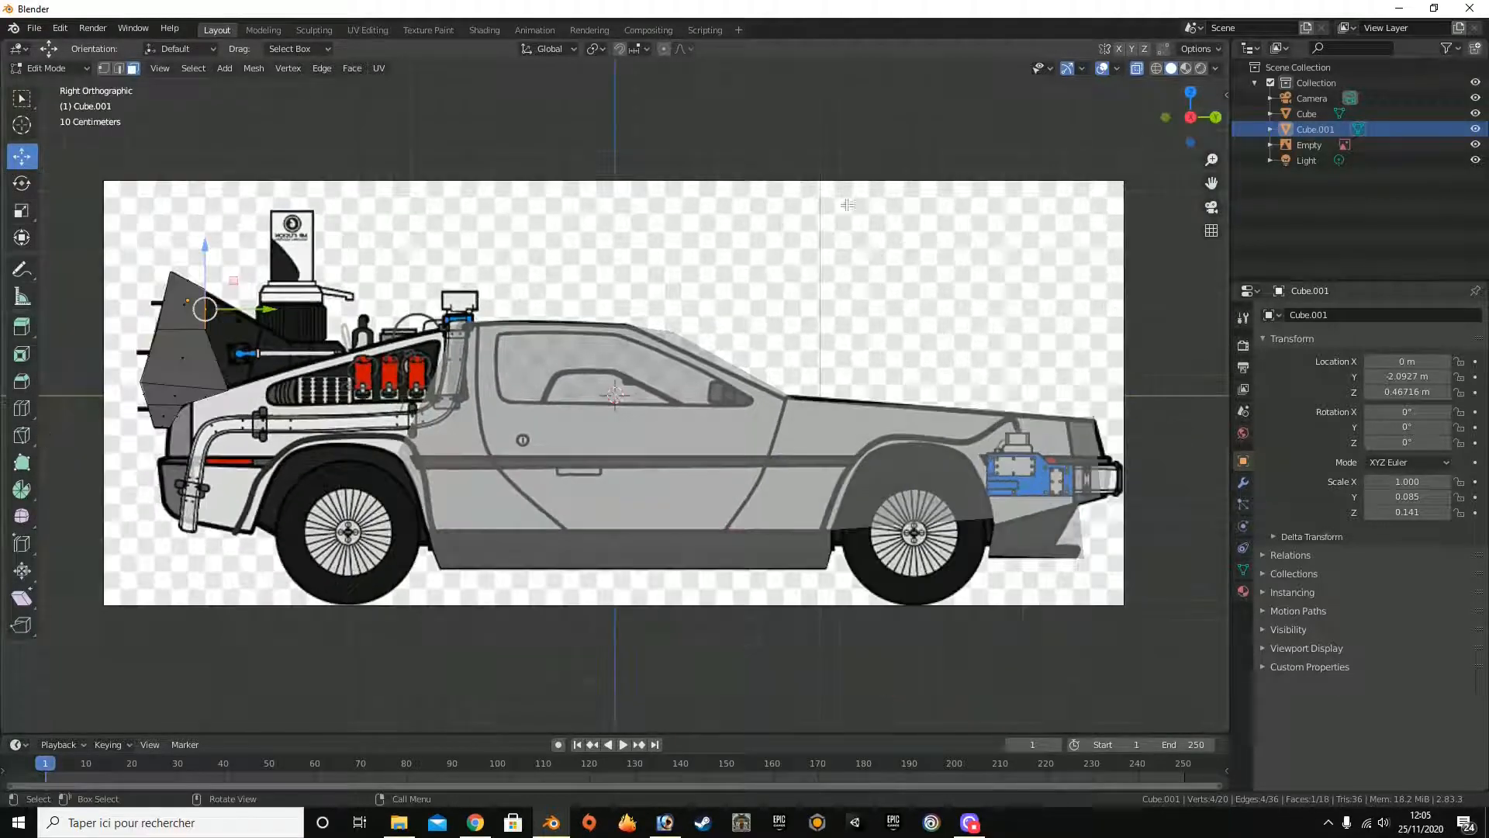
pyautogui.moveTo(204, 308); pyautogui.dragTo(241, 322)
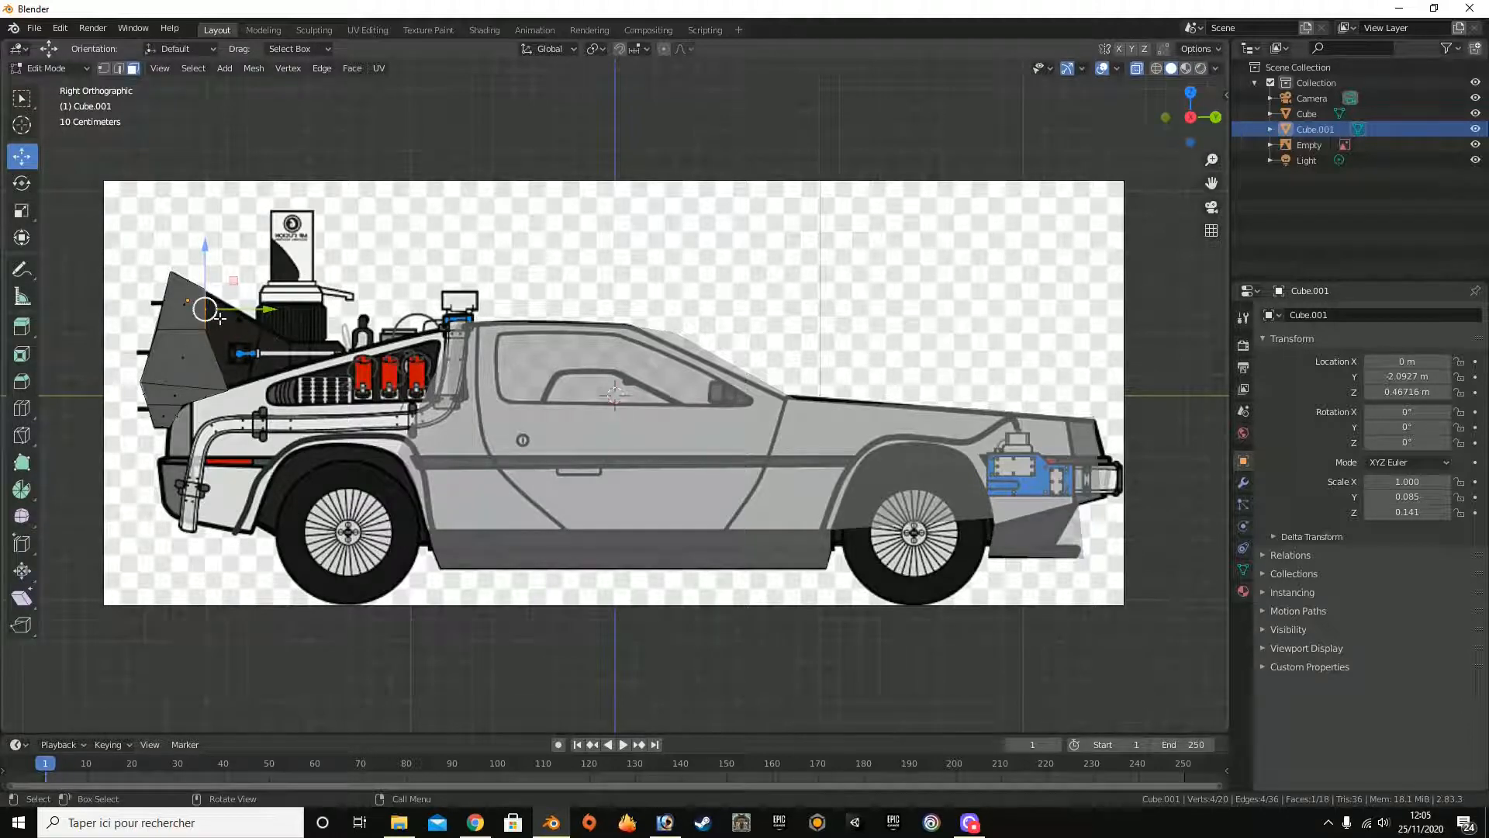
pyautogui.press('e')
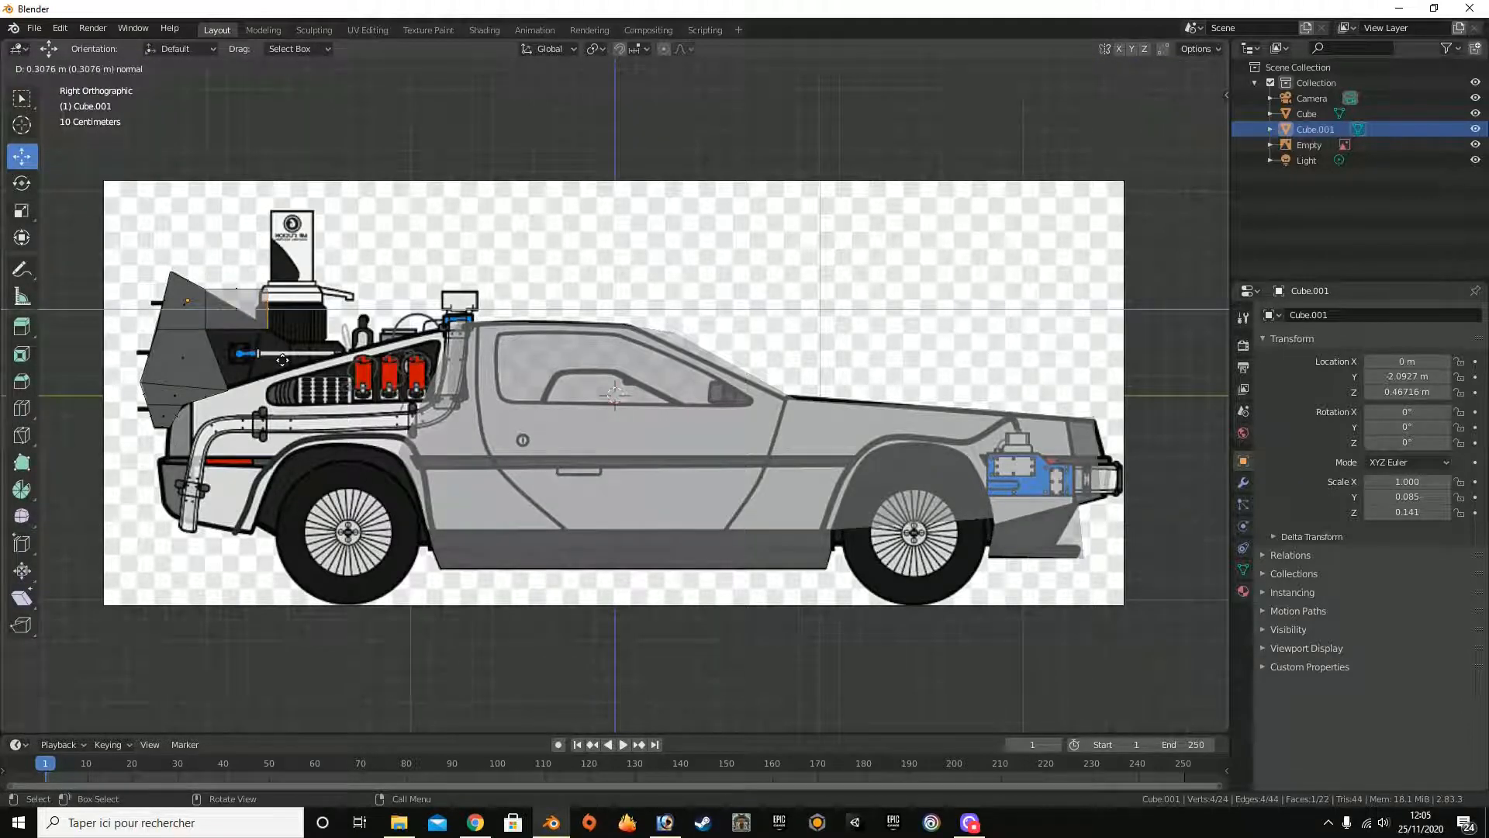
pyautogui.click(282, 360)
# Step: Move the extruded front face down about 0.19 m along Z to match the vent's sloping top
pyautogui.press('g')
pyautogui.press('z')
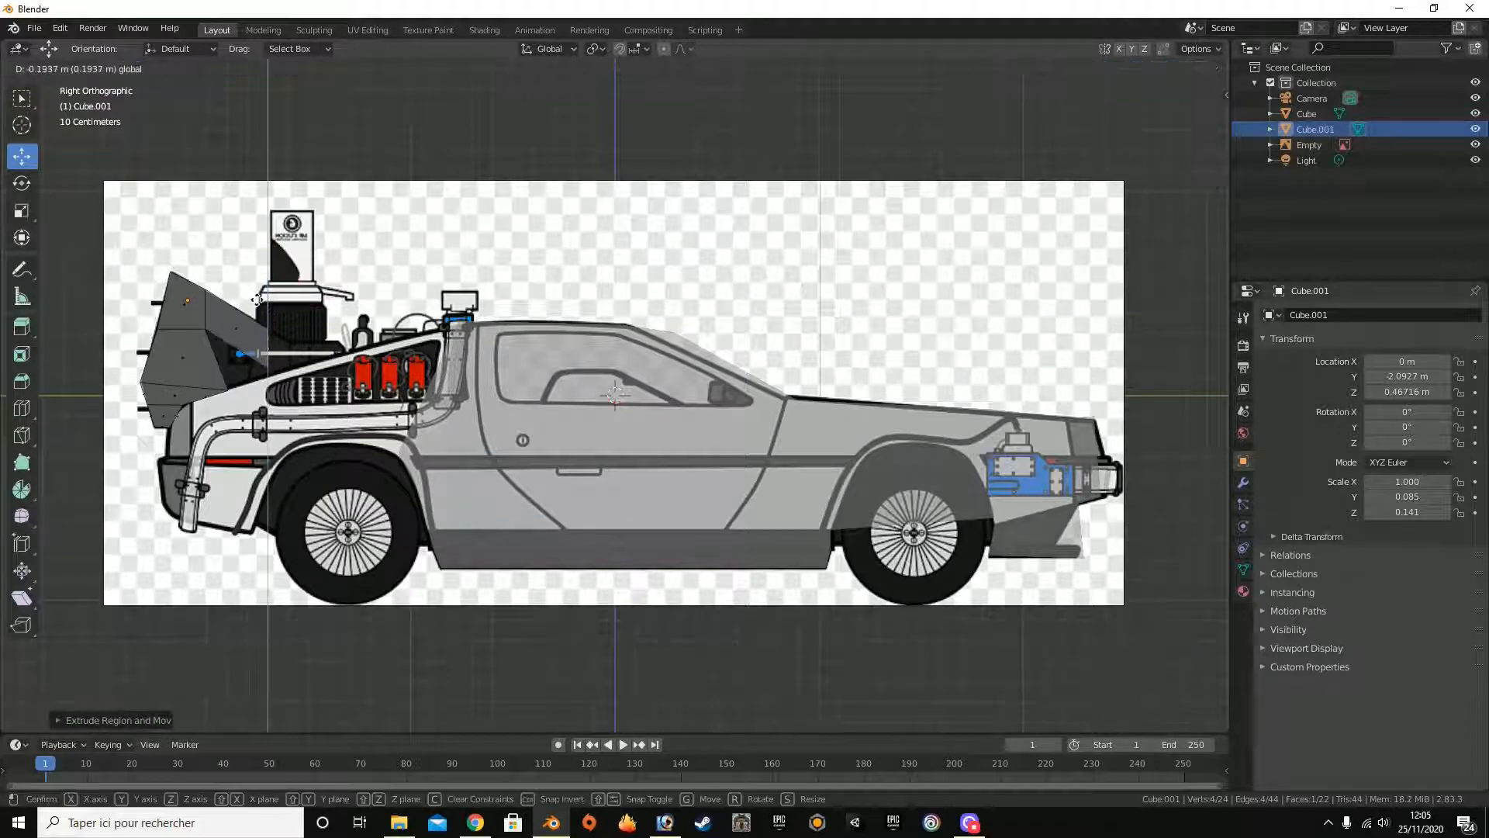
pyautogui.click(257, 299)
# Step: Clear the selection, turn off X-ray display and examine the rear box's solid shape in perspective
pyautogui.moveTo(256, 299); pyautogui.dragTo(257, 254, button='middle')
pyautogui.moveTo(465, 105); pyautogui.dragTo(471, 98, button='middle')
pyautogui.click(289, 125)
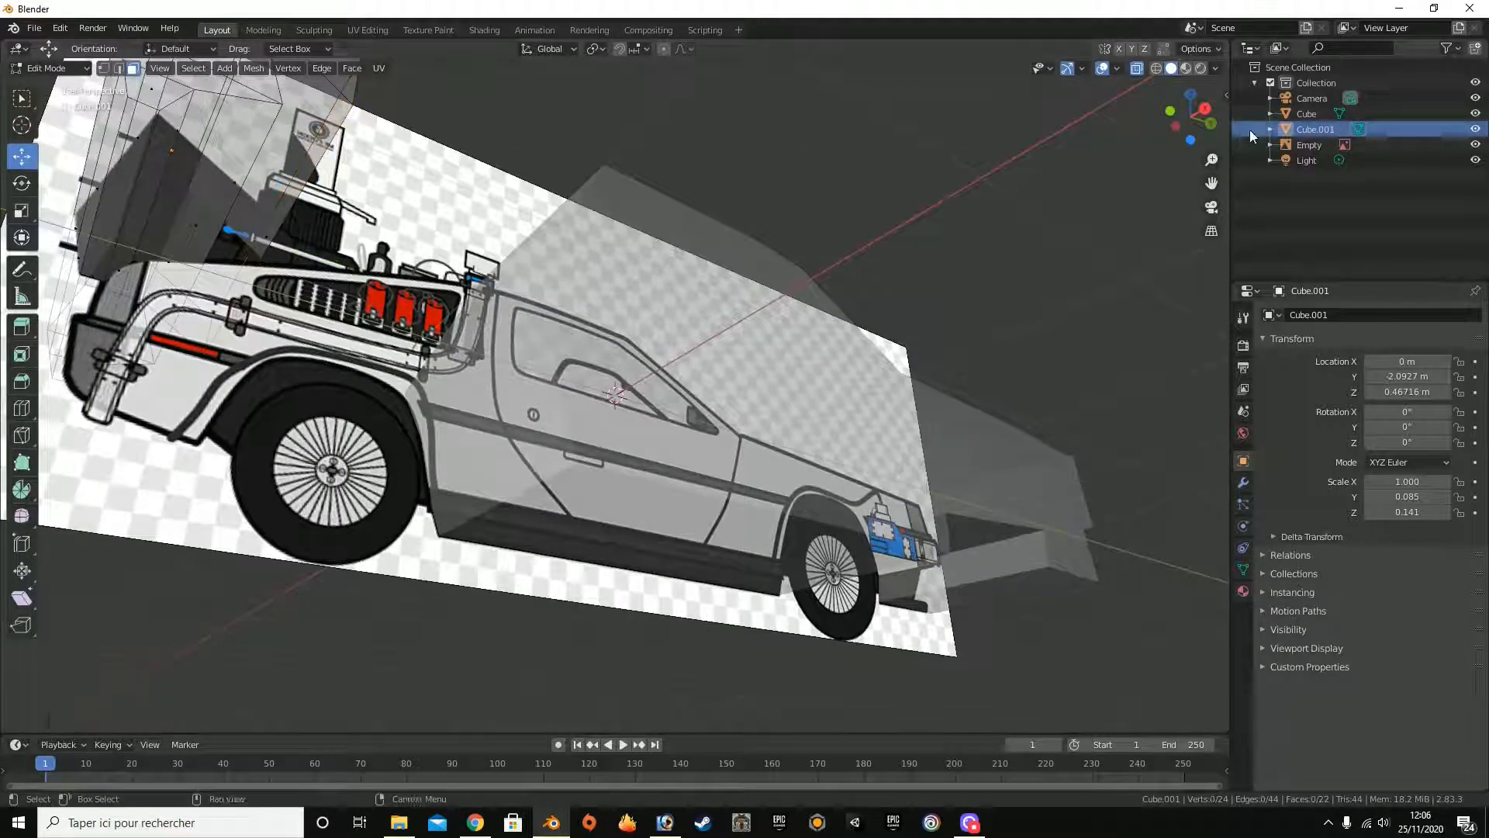
pyautogui.click(1136, 68)
pyautogui.moveTo(1190, 116); pyautogui.dragTo(242, 265)
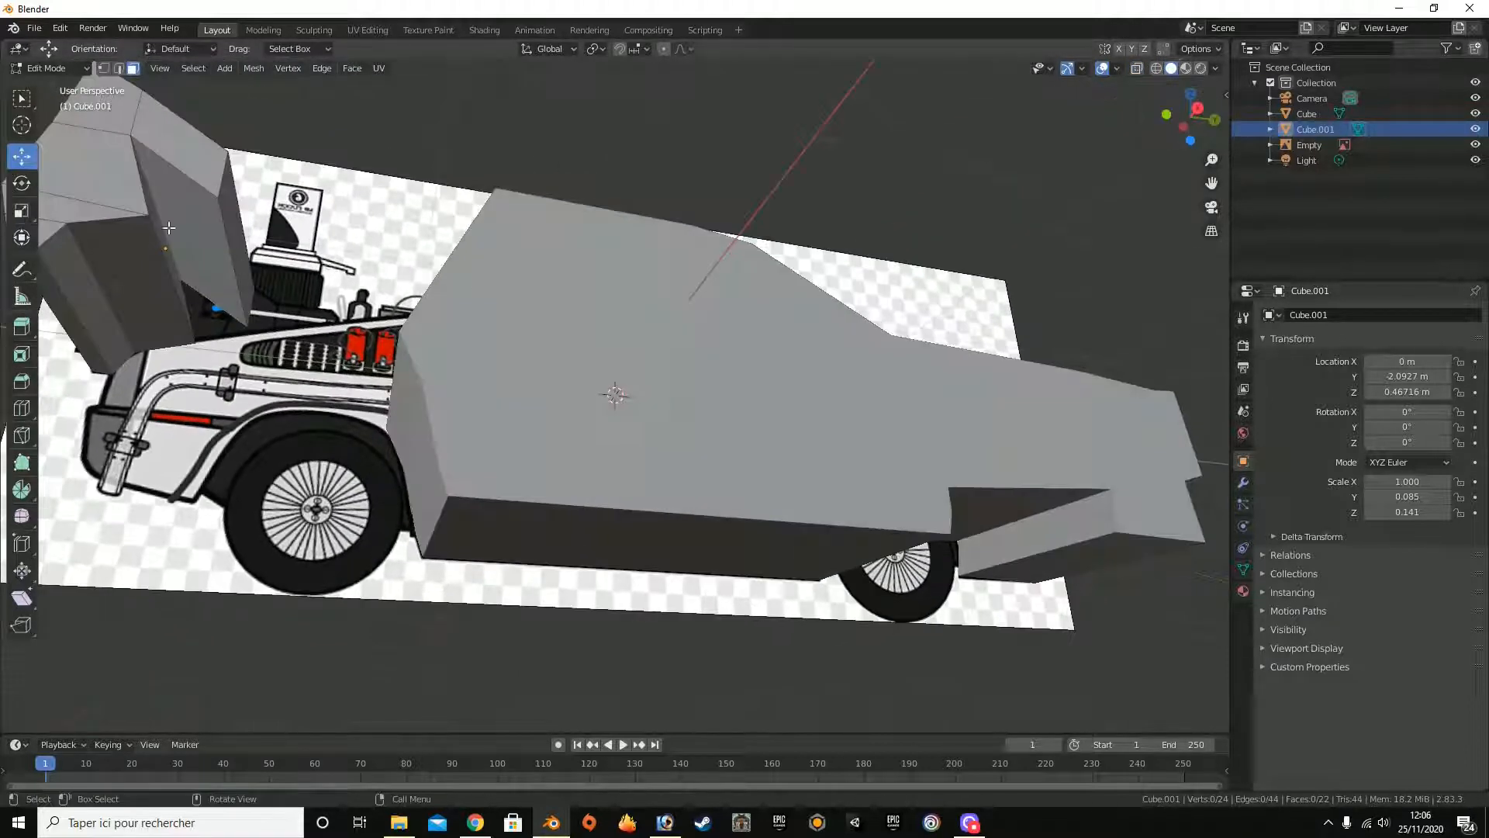
# Step: Try to merge the two inner faces of the rear box's notch at their center, and undo the merge
pyautogui.click(160, 227)
pyautogui.click(152, 218)
pyautogui.keyDown('shift'); pyautogui.click(169, 218); pyautogui.keyUp('shift')
pyautogui.press('m')
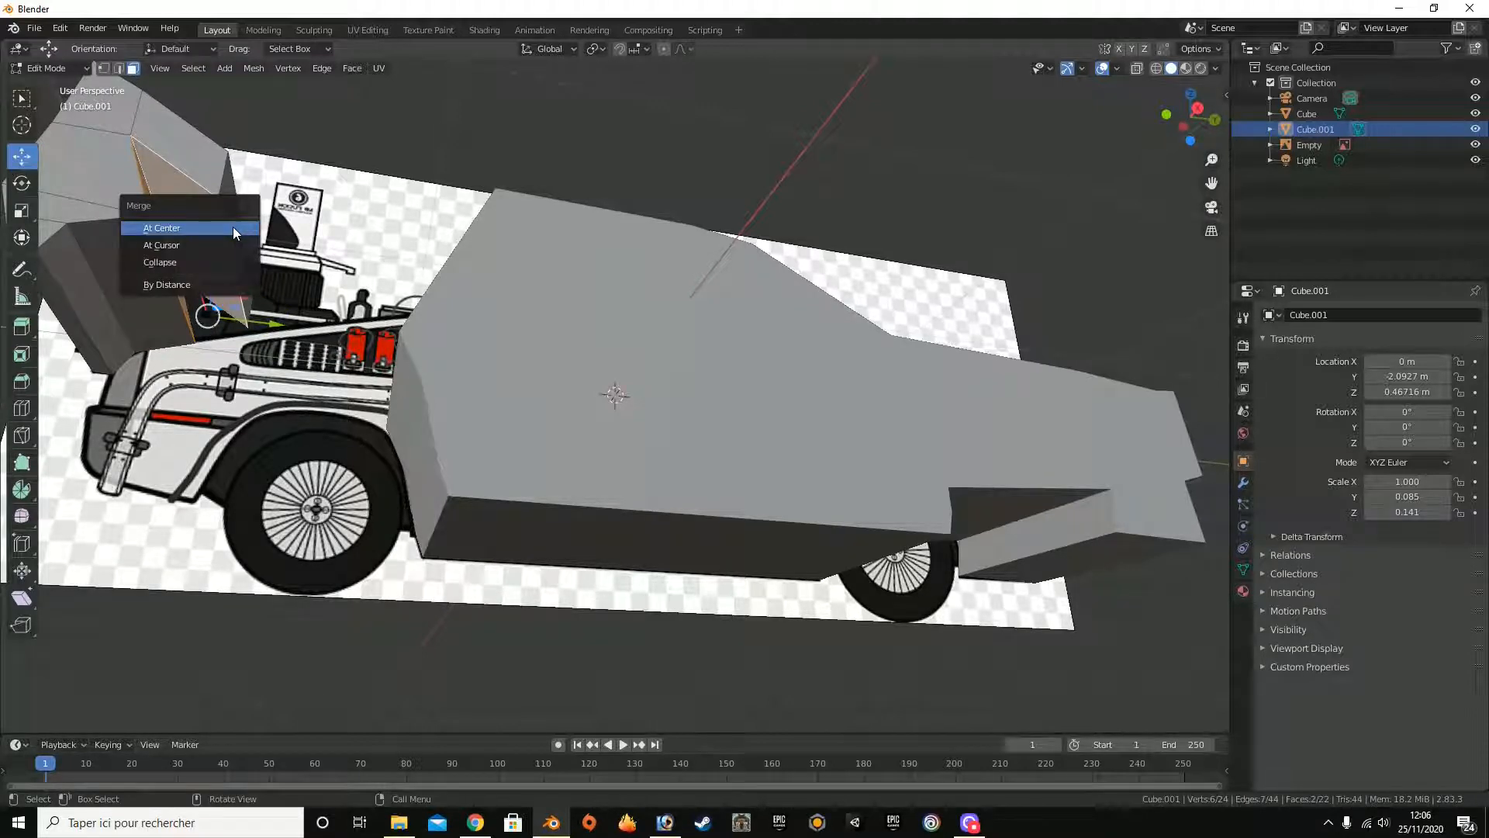
pyautogui.click(152, 228)
pyautogui.moveTo(1192, 123); pyautogui.dragTo(1080, 159)
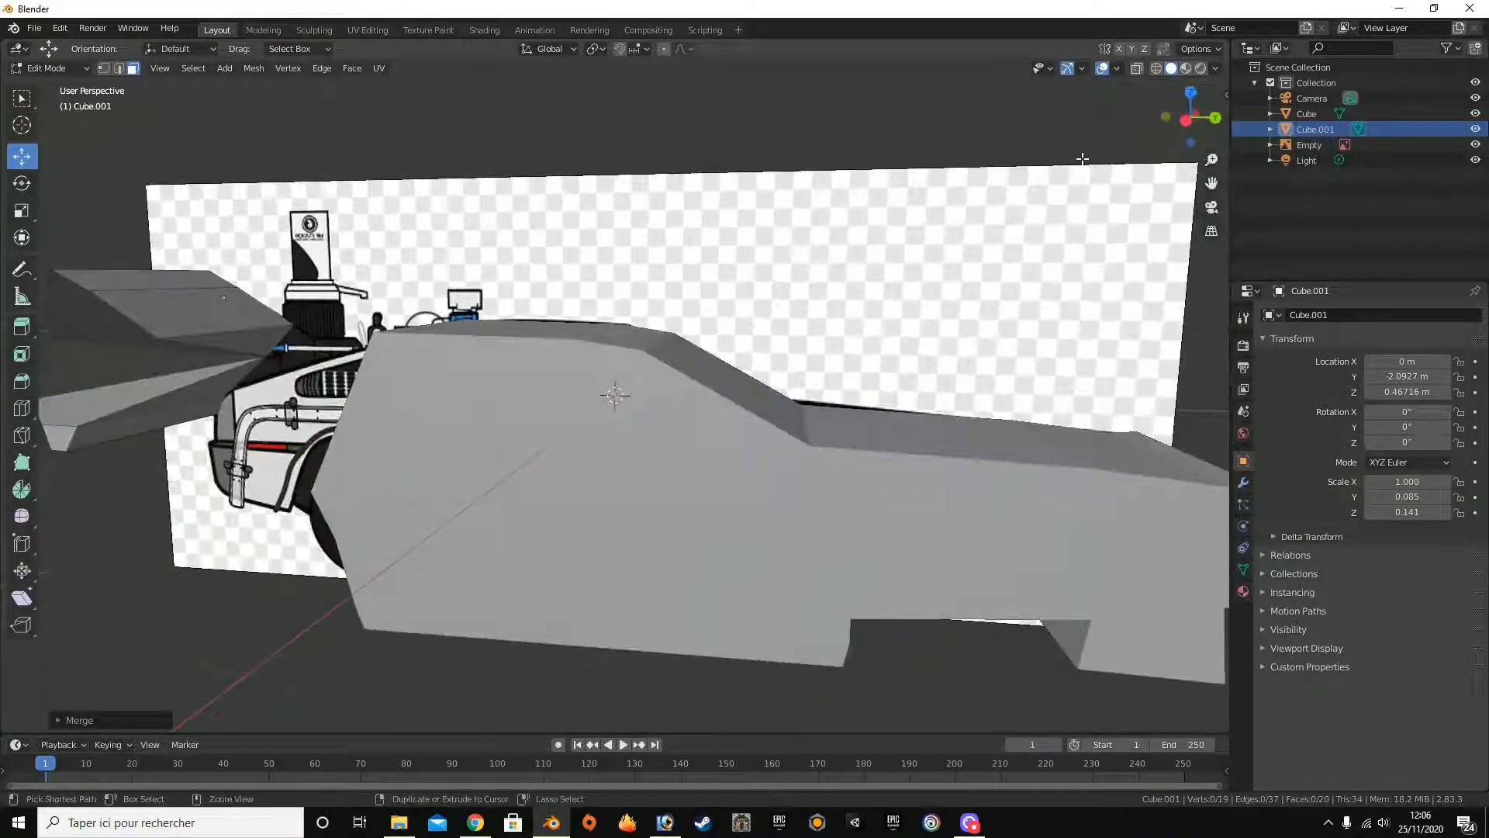
pyautogui.hotkey('ctrl', 'z')
pyautogui.click(1186, 120)
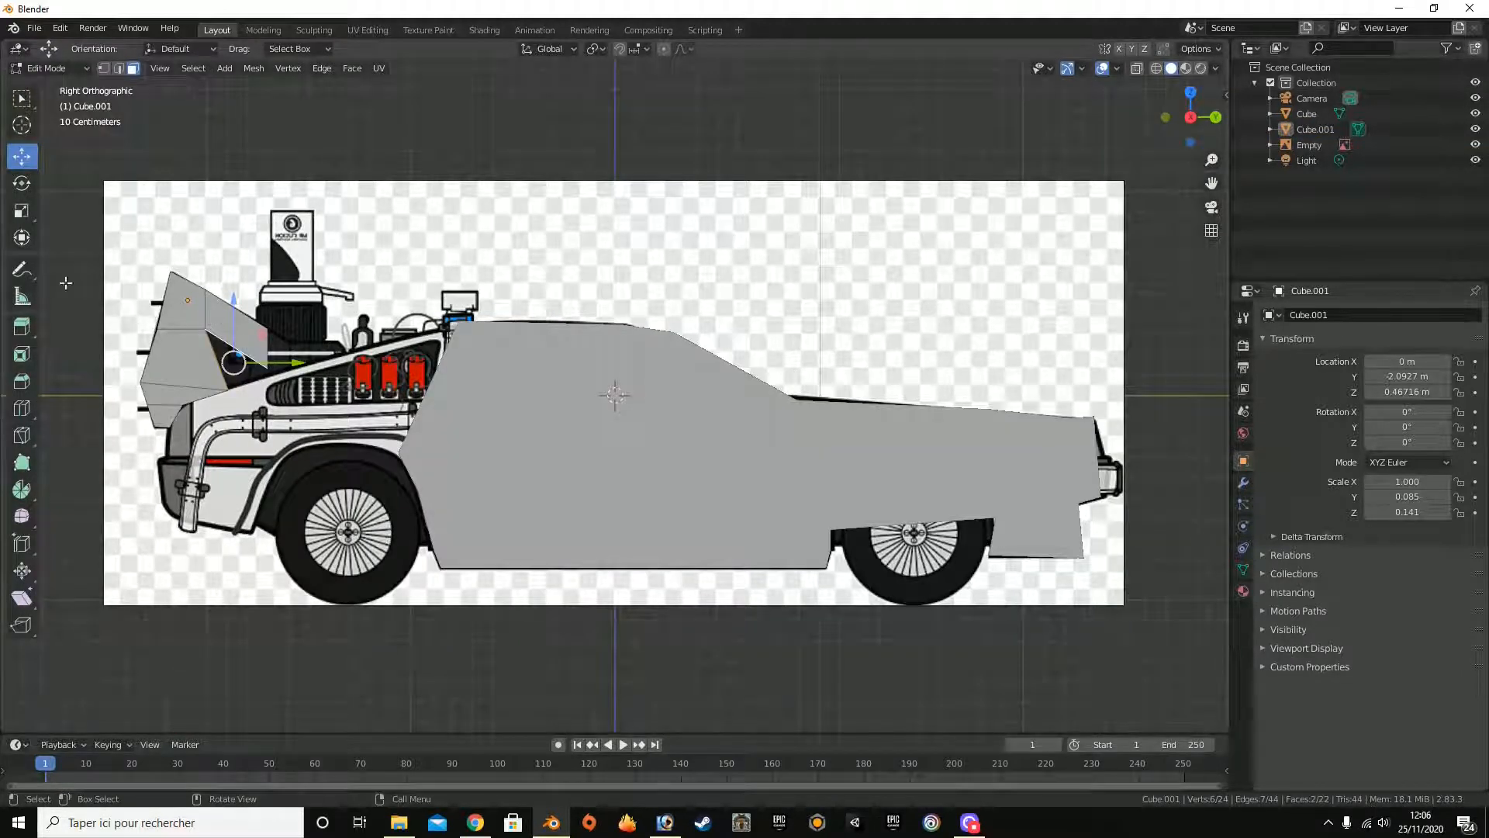
# Step: Switch to edge selection and hide the main car body object so only the rear box and the reference are displayed
pyautogui.click(21, 100)
pyautogui.click(118, 69)
pyautogui.moveTo(334, 310); pyautogui.dragTo(425, 345, button='middle')
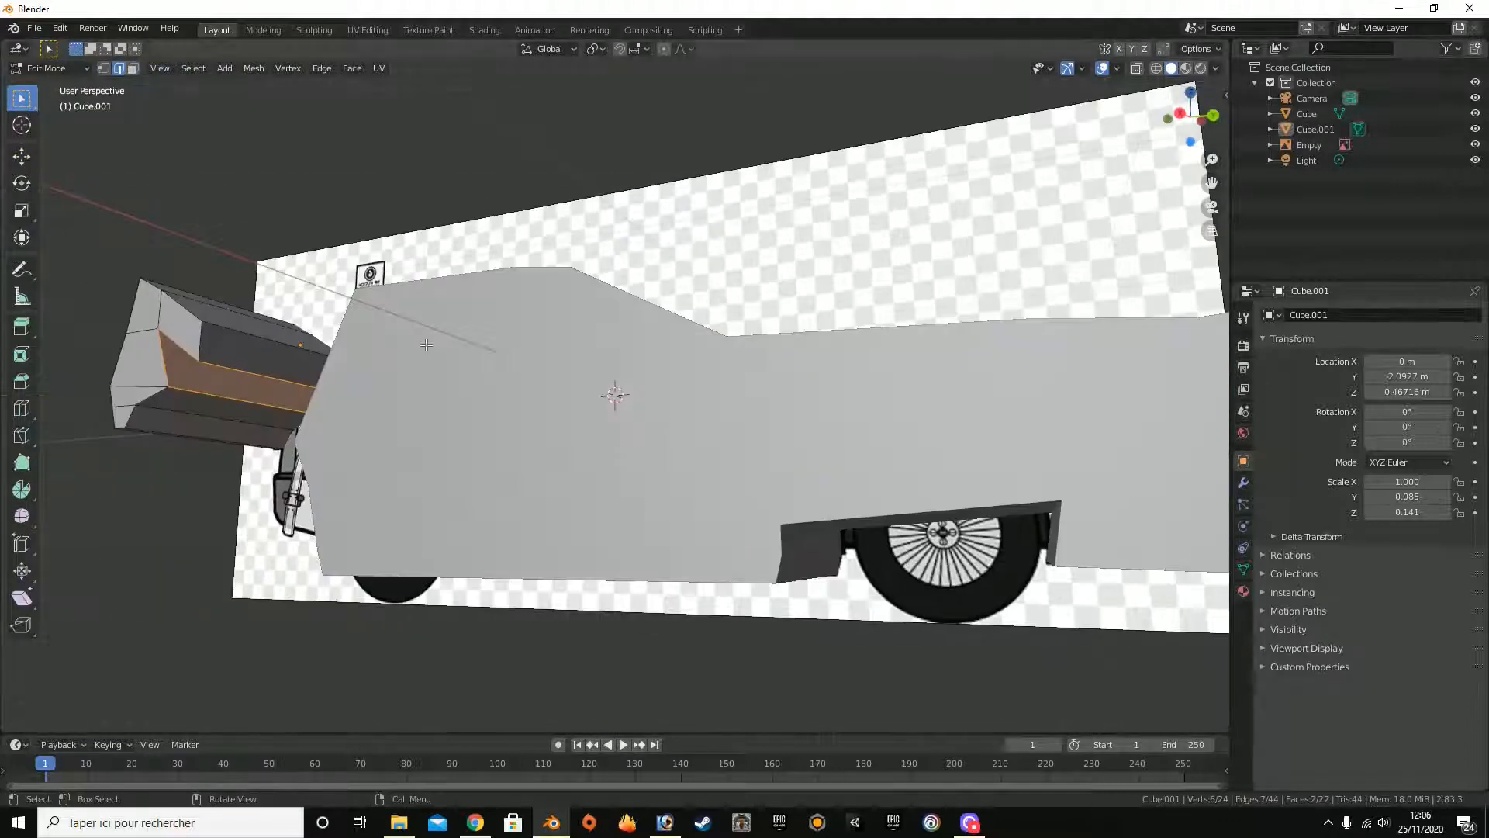
pyautogui.scroll(4, 225, 340)
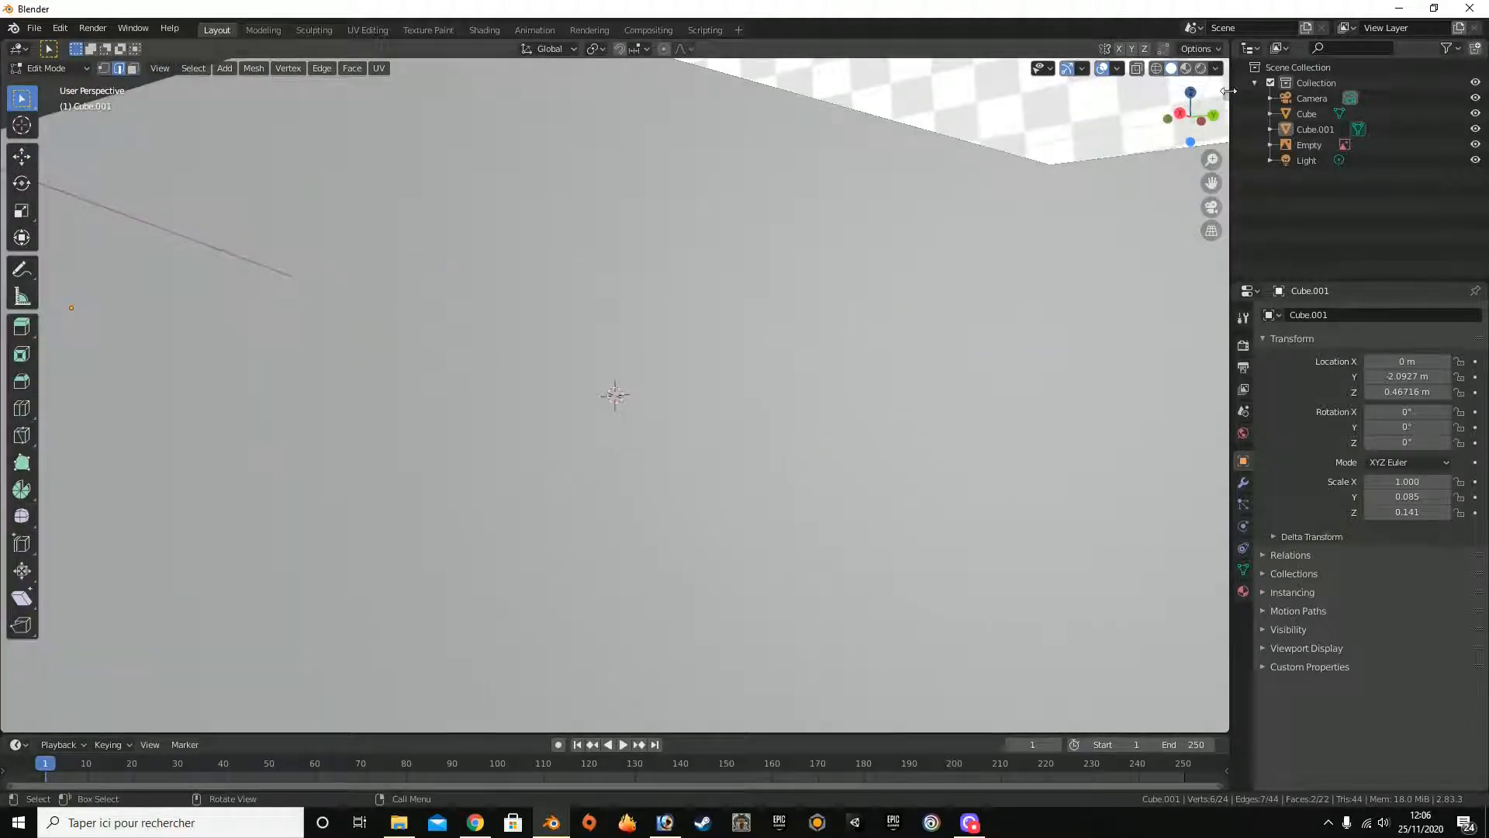
pyautogui.scroll(-1, 225, 340)
pyautogui.moveTo(225, 339); pyautogui.dragTo(326, 163, button='middle')
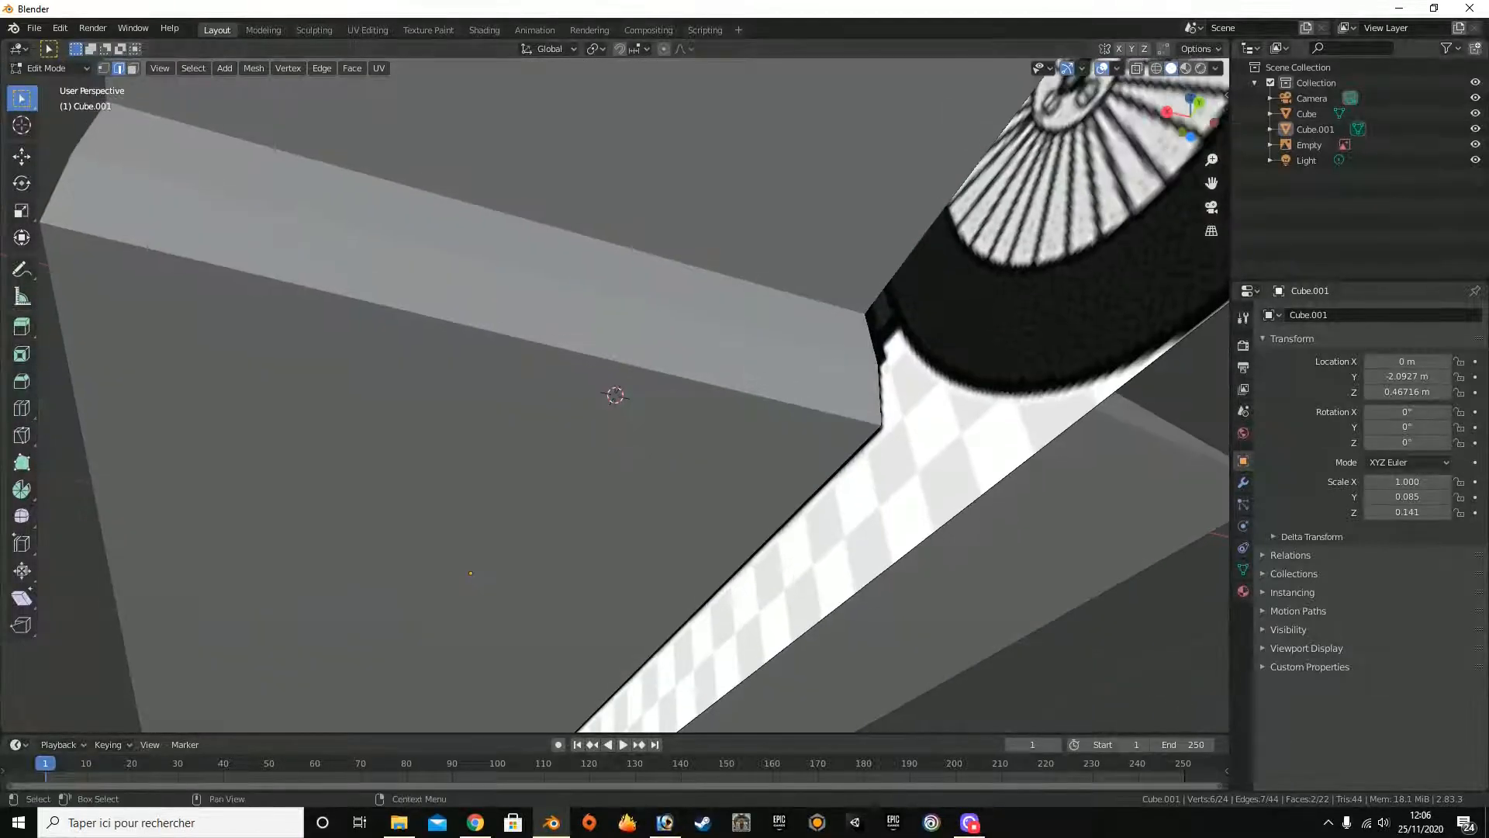
pyautogui.click(1477, 143)
pyautogui.click(1477, 143)
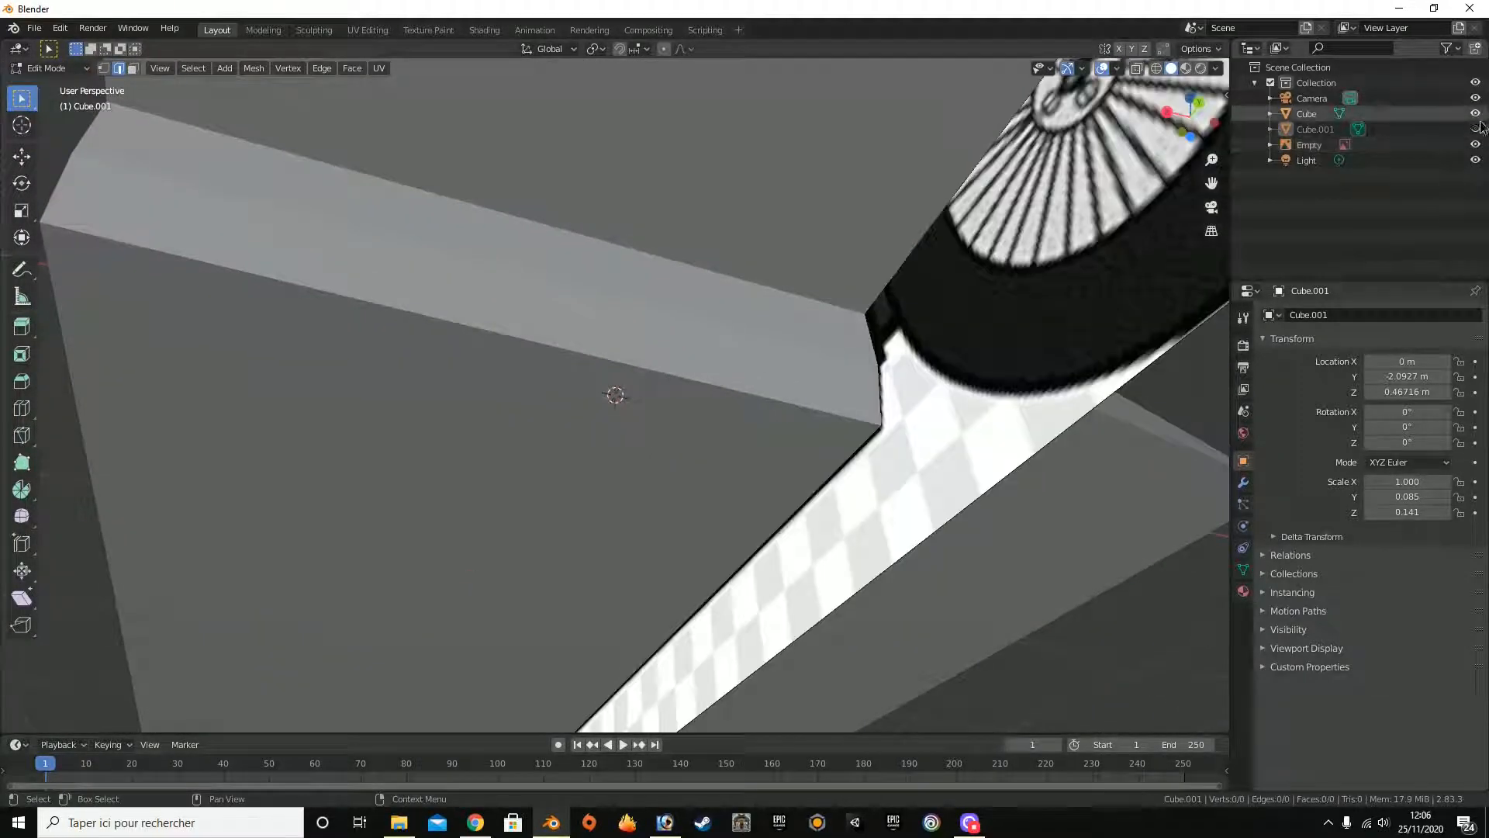
pyautogui.click(1476, 114)
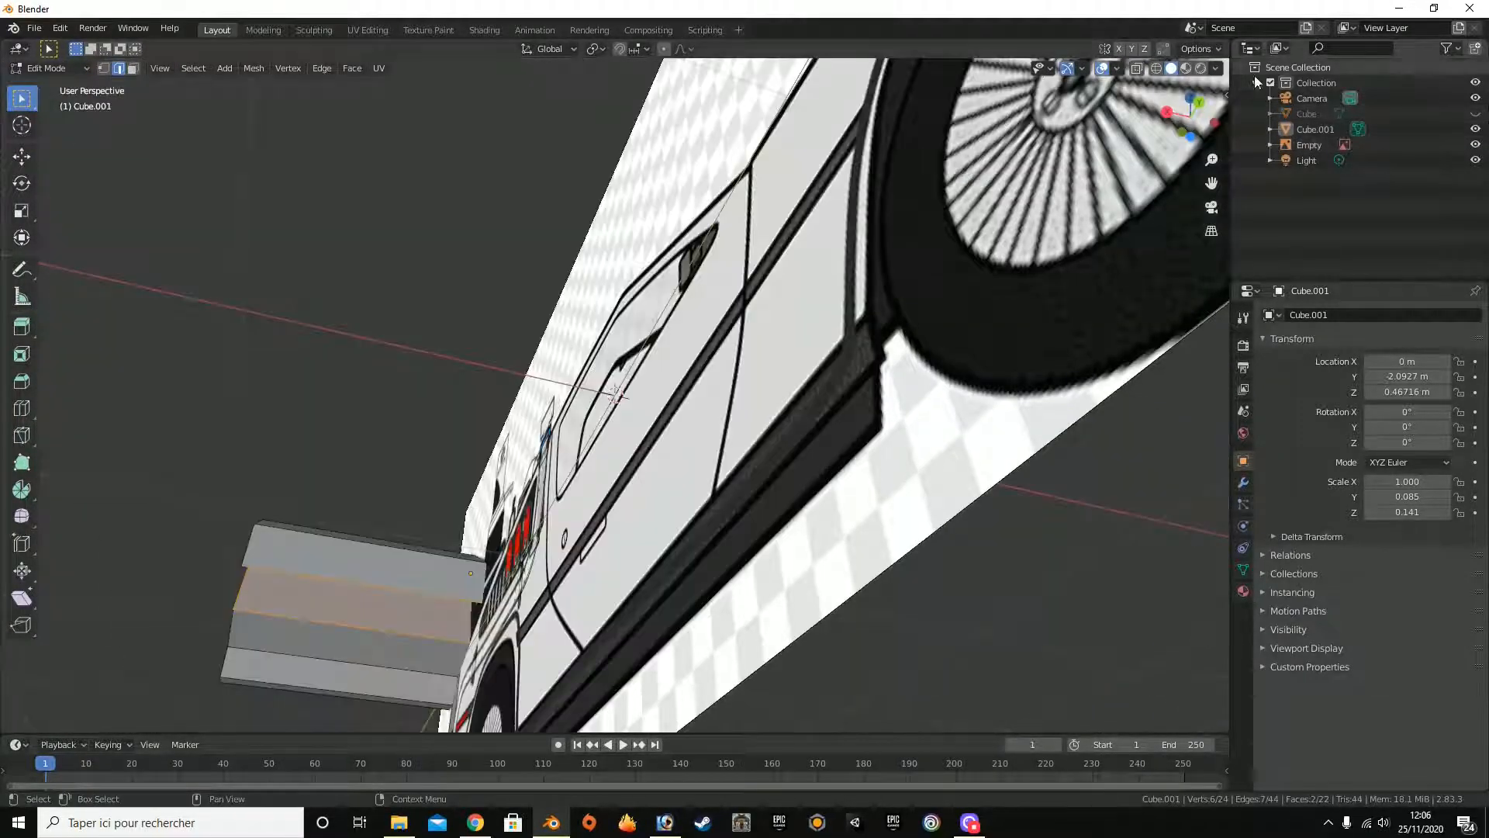
pyautogui.moveTo(1190, 116); pyautogui.dragTo(1272, 132)
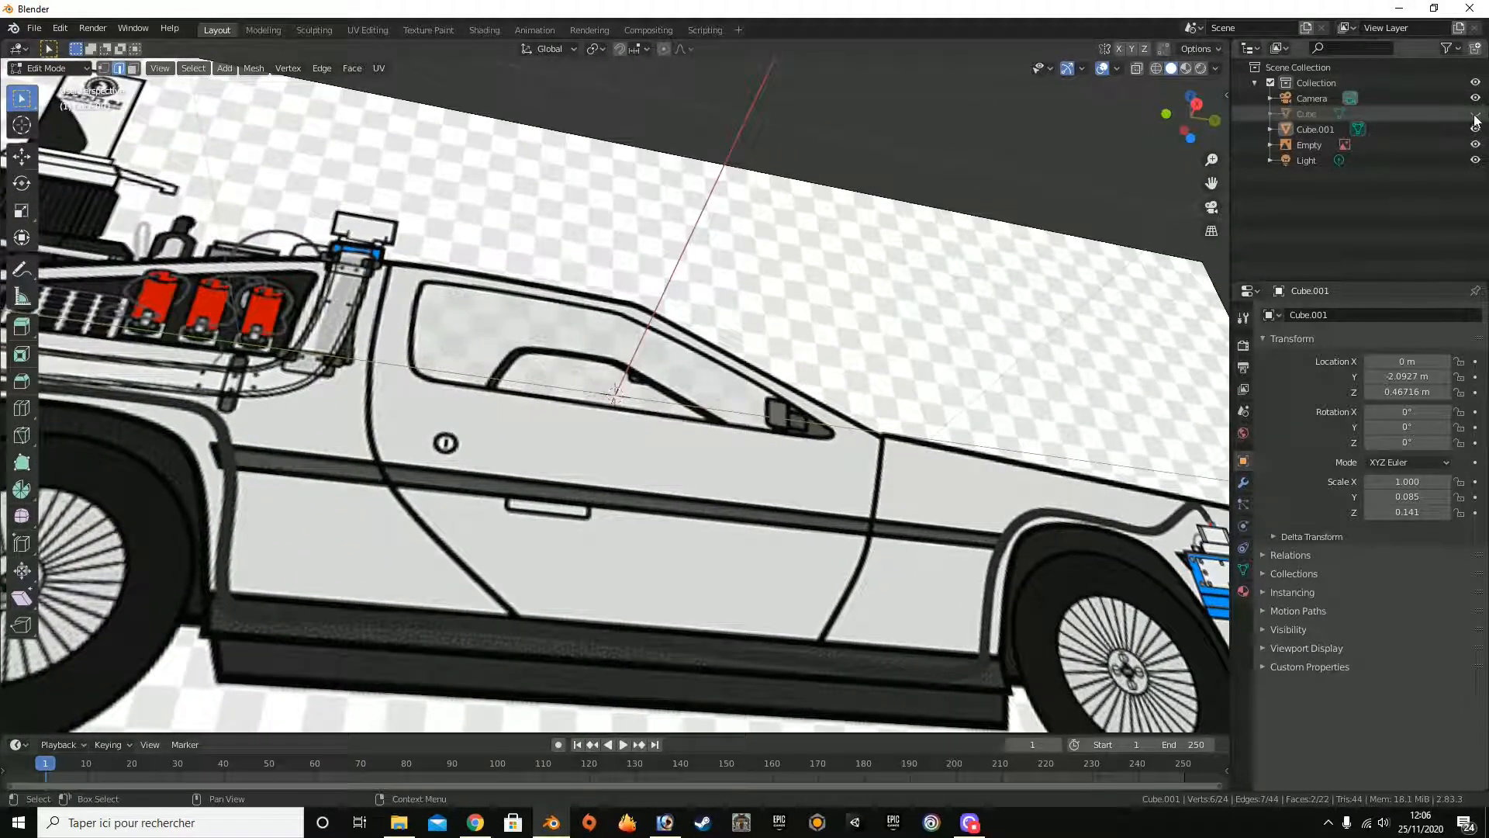
pyautogui.scroll(-3, 895, 156)
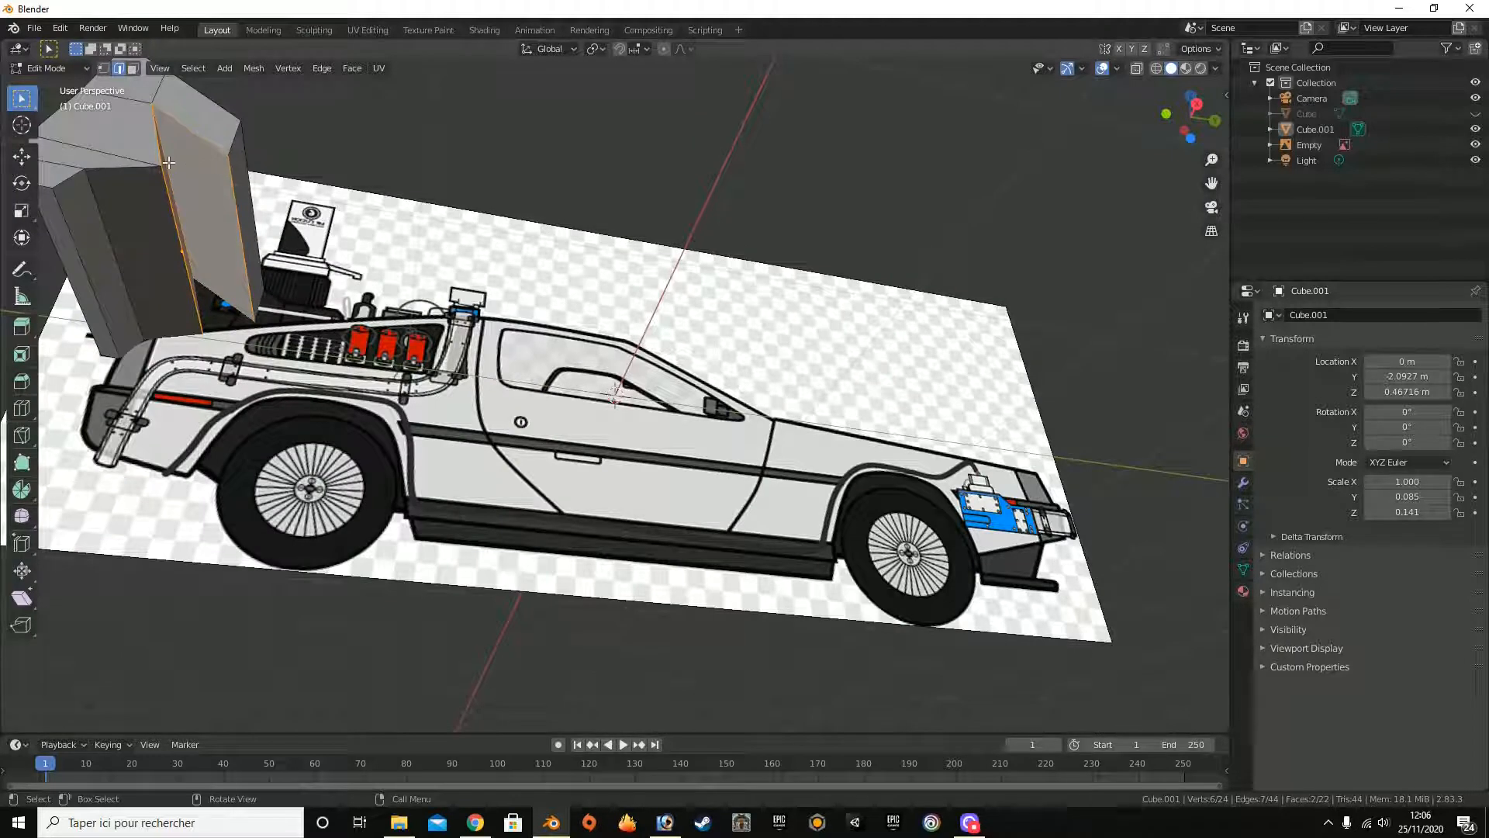
# Step: Select the inner corner edge of the rear box's notch and move it forward and down to the extruded front's lower edge
pyautogui.click(166, 162)
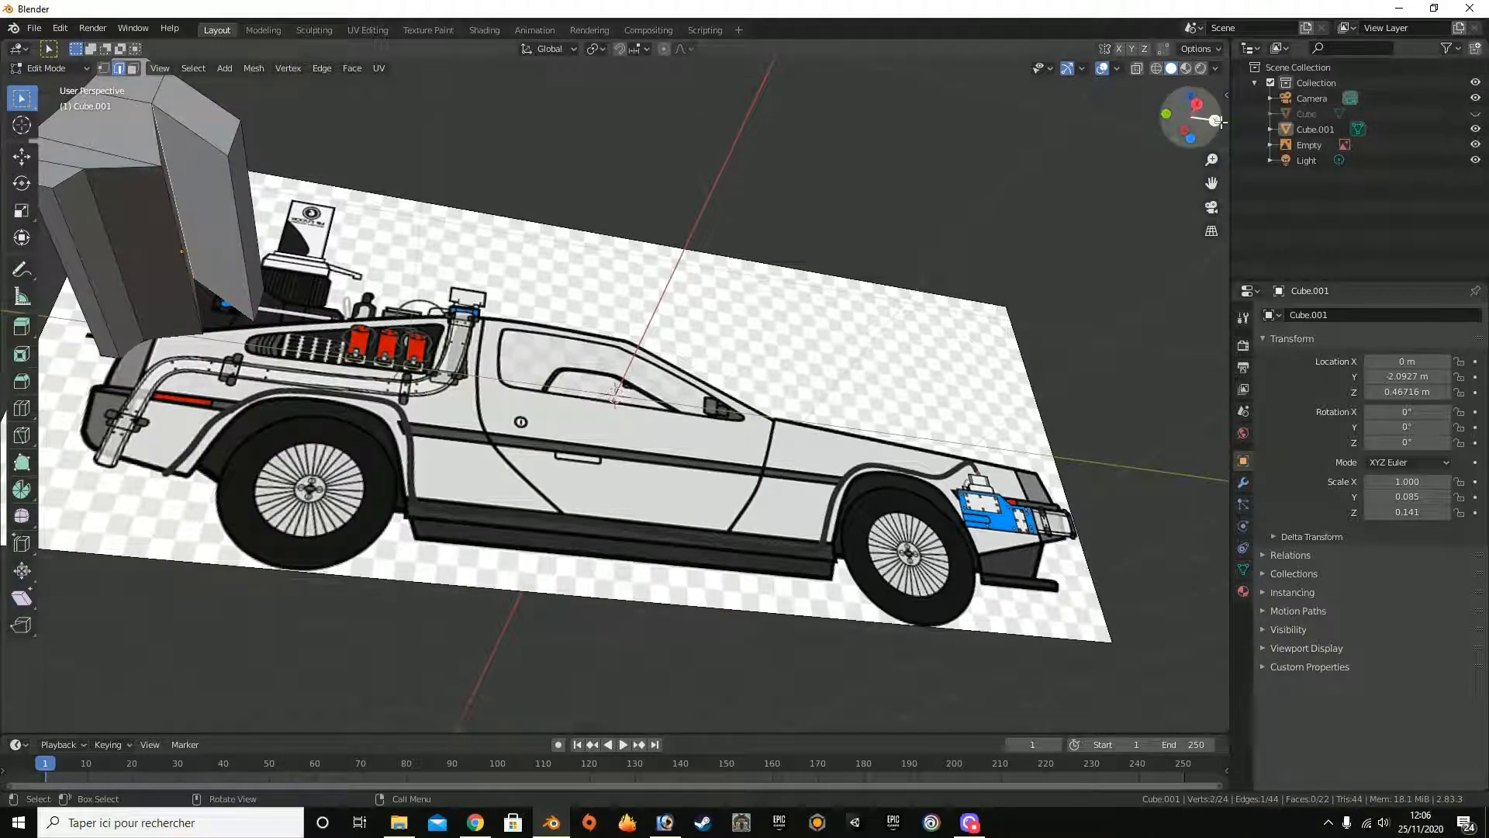
pyautogui.click(1196, 103)
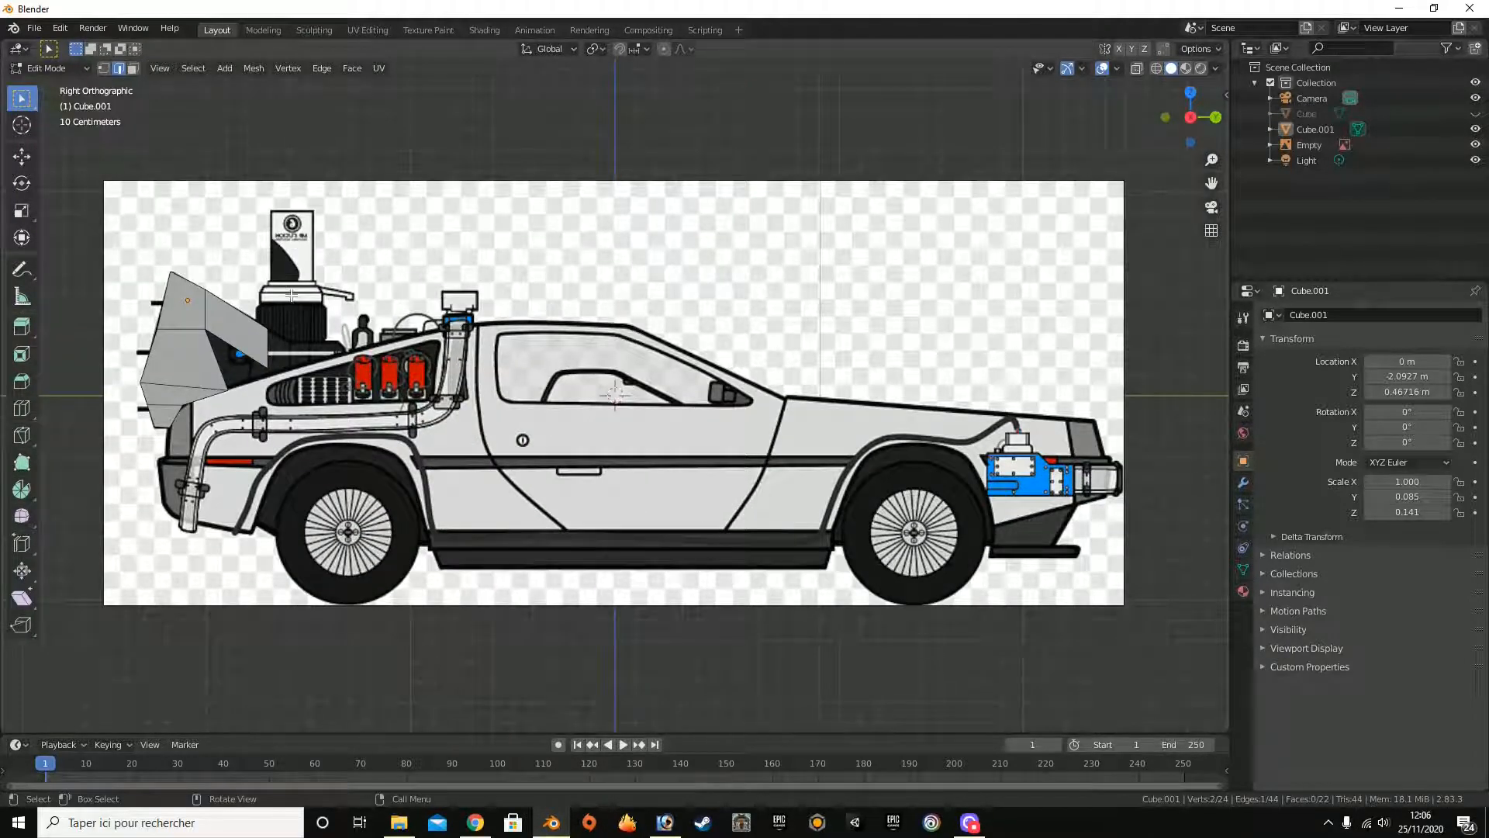
pyautogui.click(23, 156)
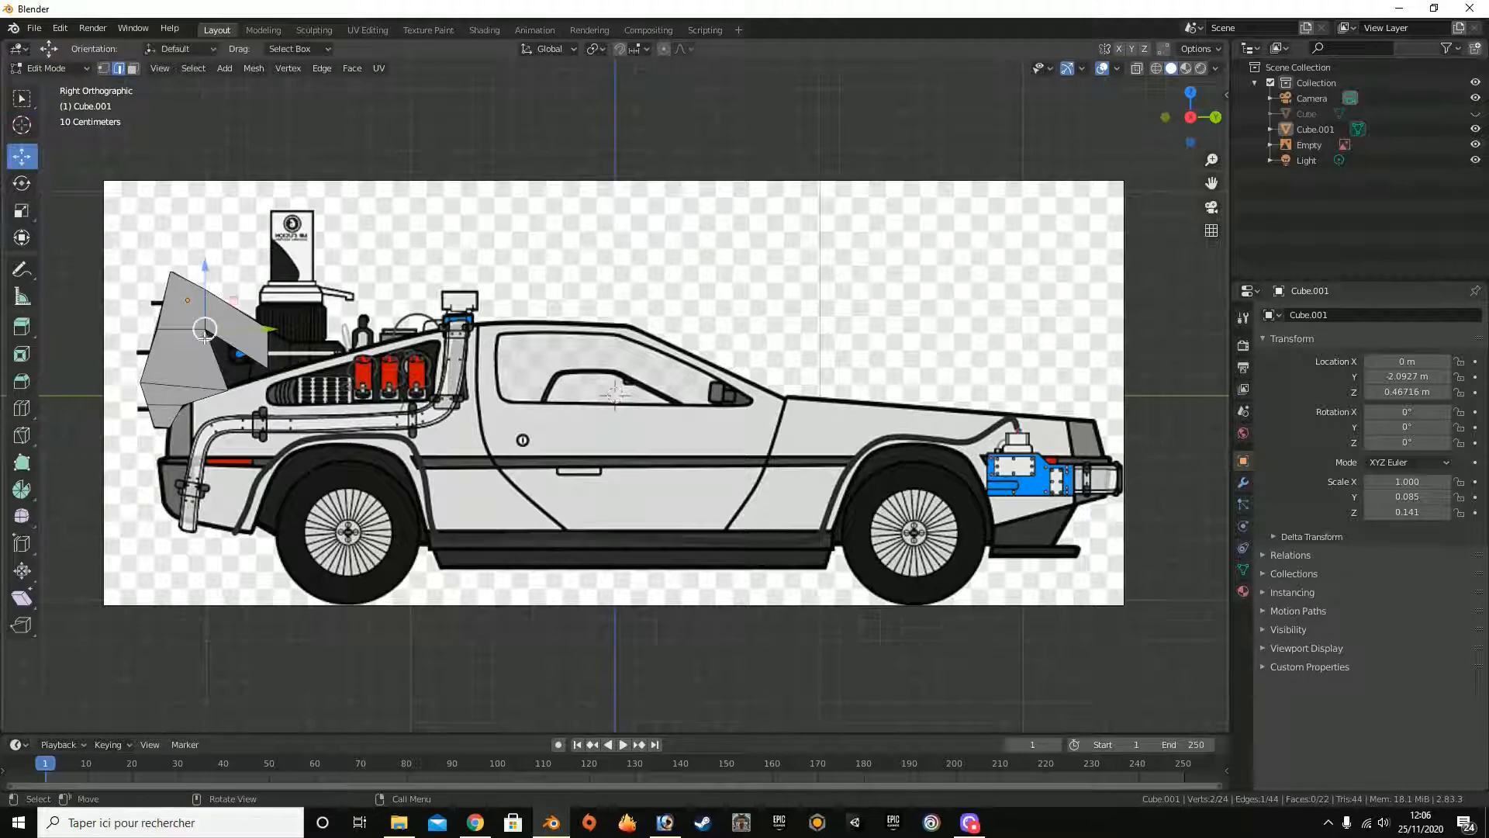
pyautogui.moveTo(206, 334); pyautogui.dragTo(237, 373)
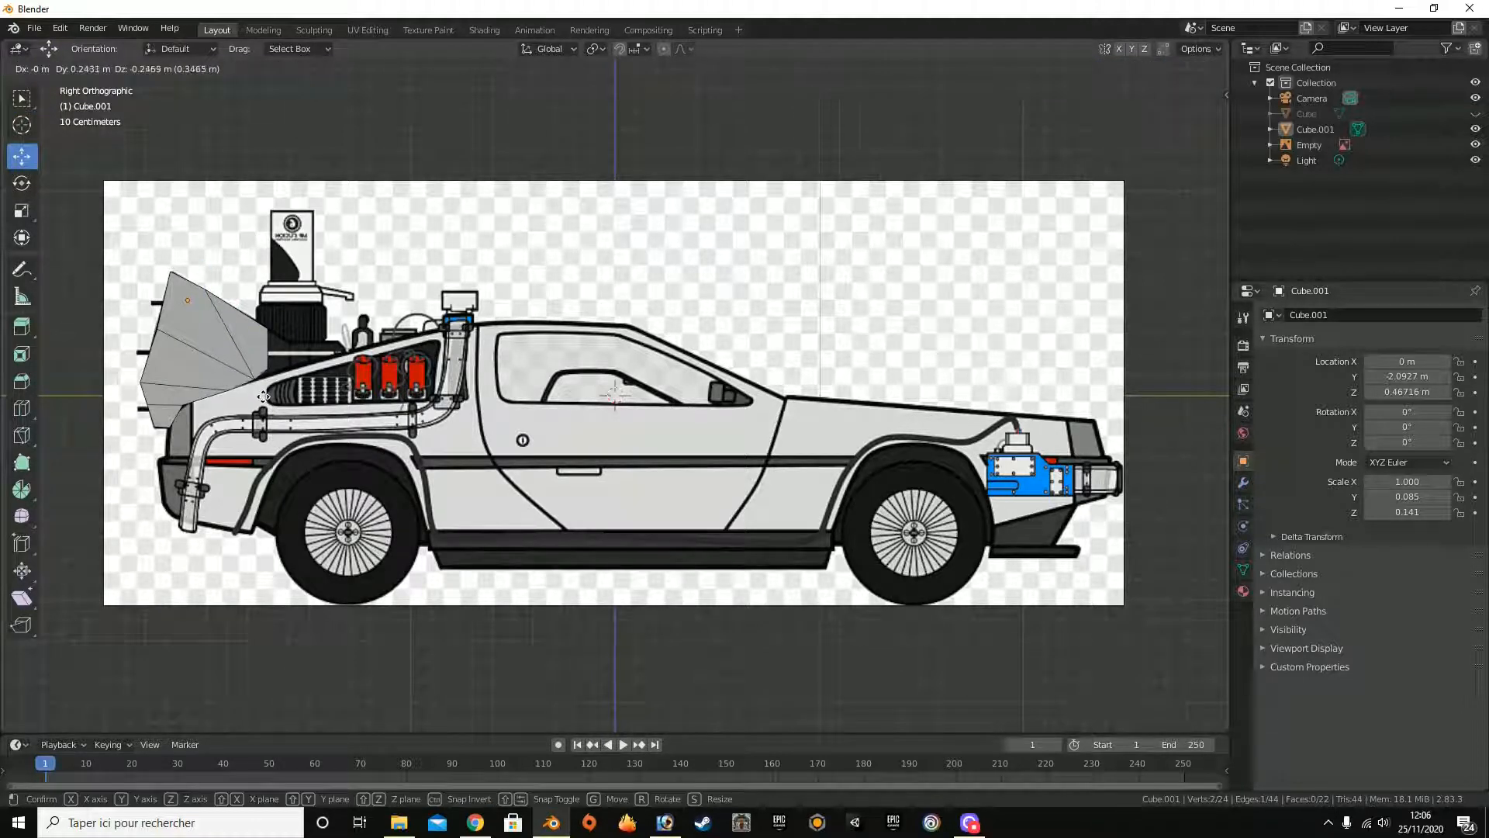
pyautogui.click(266, 398)
# Step: Move the same edge farther forward along Y to follow the reference's sloping rear deck
pyautogui.moveTo(266, 398); pyautogui.dragTo(385, 318, button='middle')
pyautogui.moveTo(290, 361); pyautogui.dragTo(289, 353, button='middle')
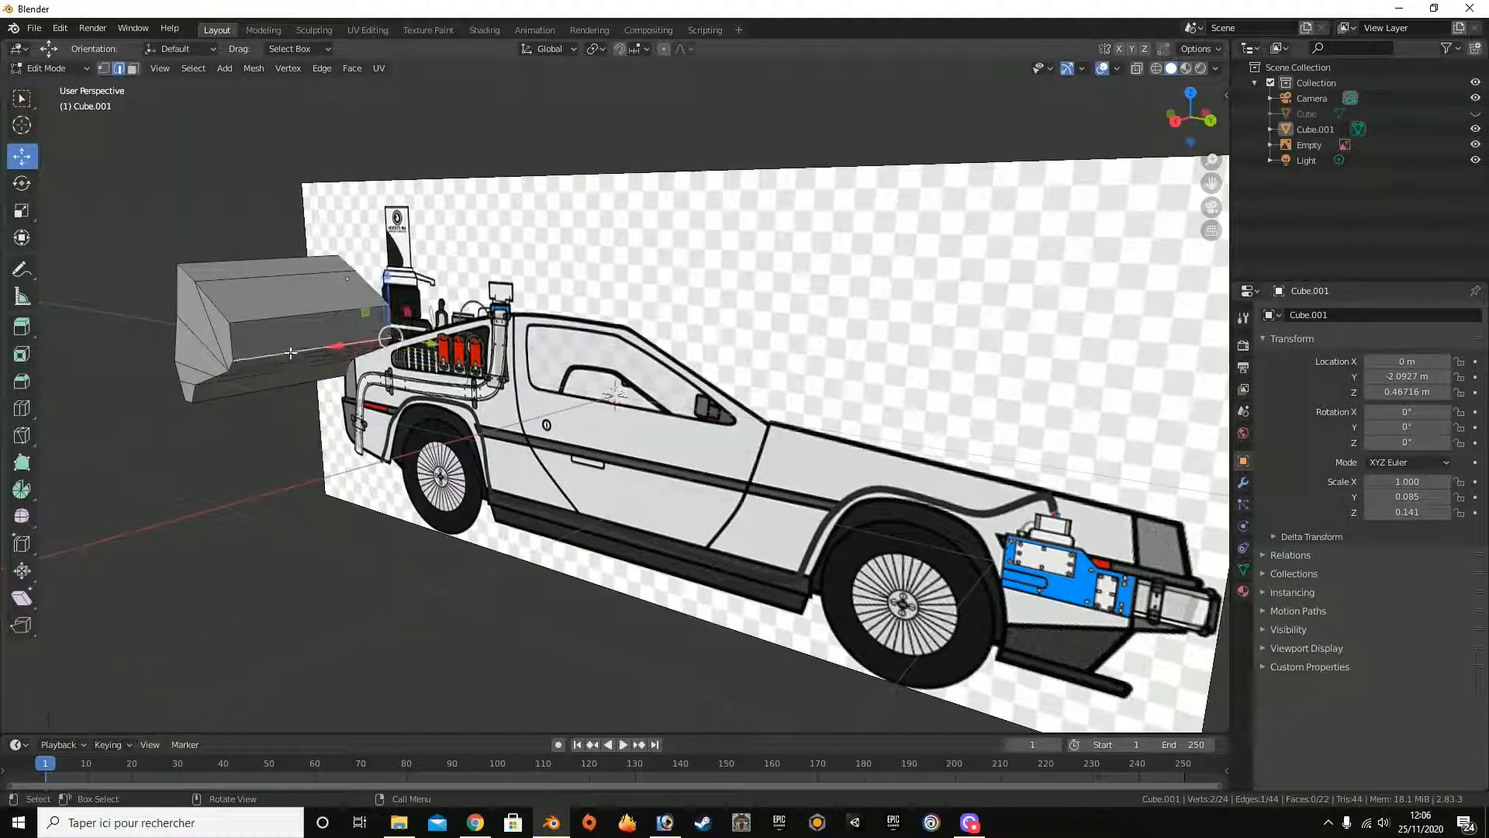
pyautogui.click(1175, 120)
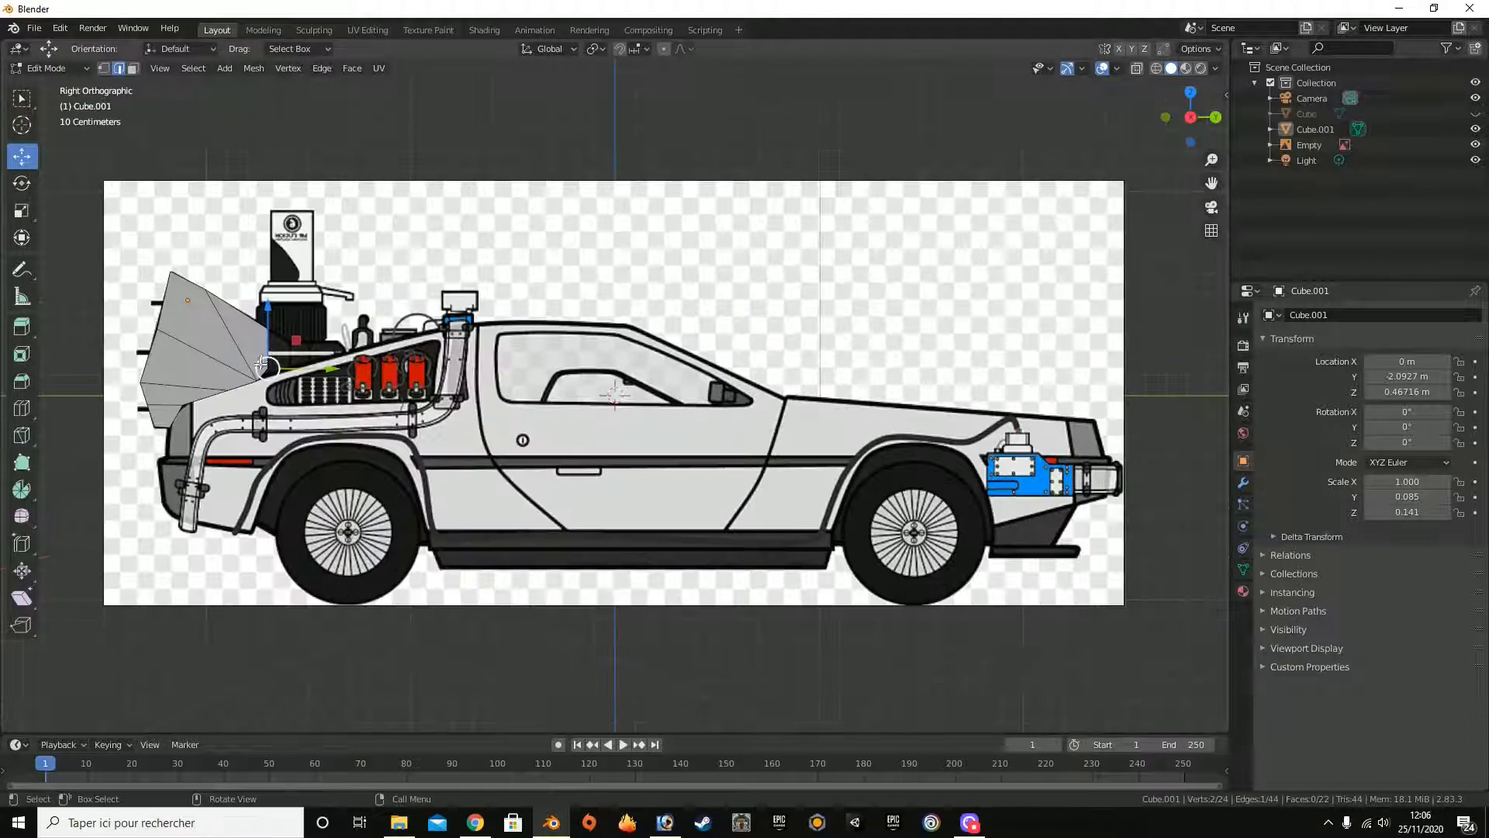
pyautogui.moveTo(303, 375); pyautogui.dragTo(353, 381)
# Step: Select the rear box's upper front edge and move it slightly forward and down in the side view
pyautogui.moveTo(1190, 116); pyautogui.dragTo(625, 153)
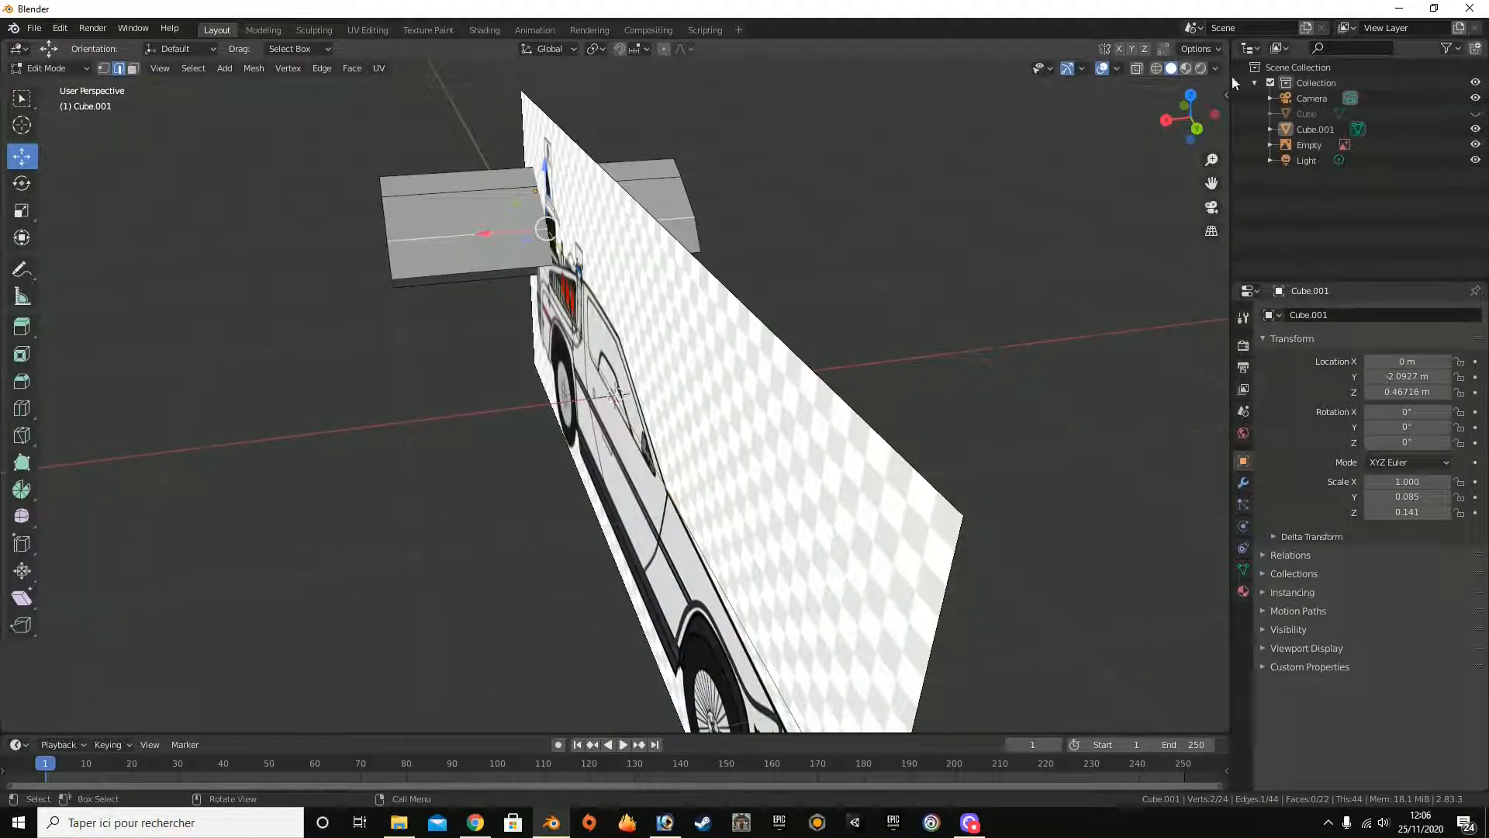
pyautogui.click(1165, 120)
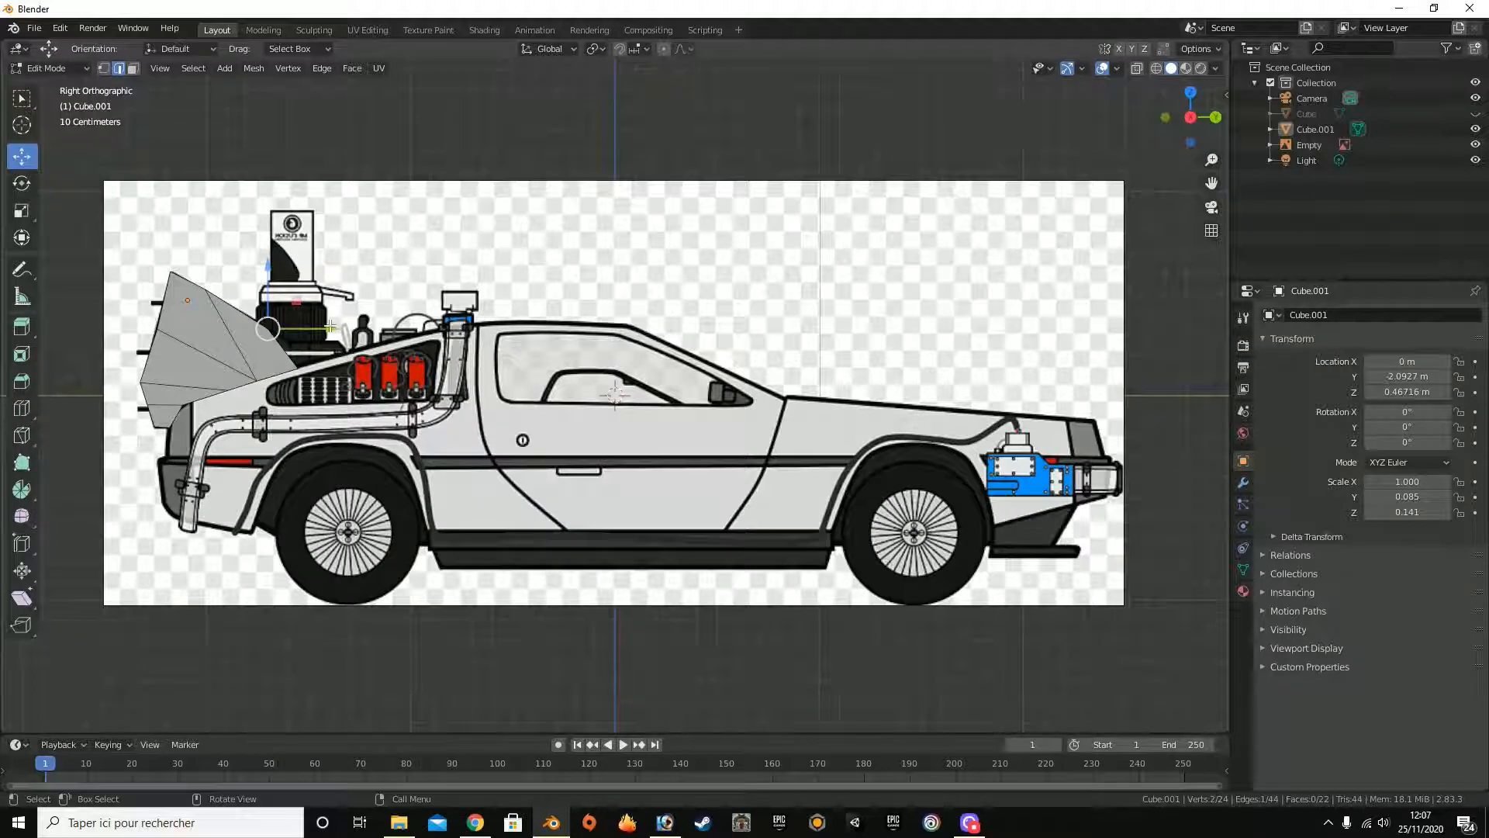
pyautogui.moveTo(330, 326); pyautogui.dragTo(337, 327)
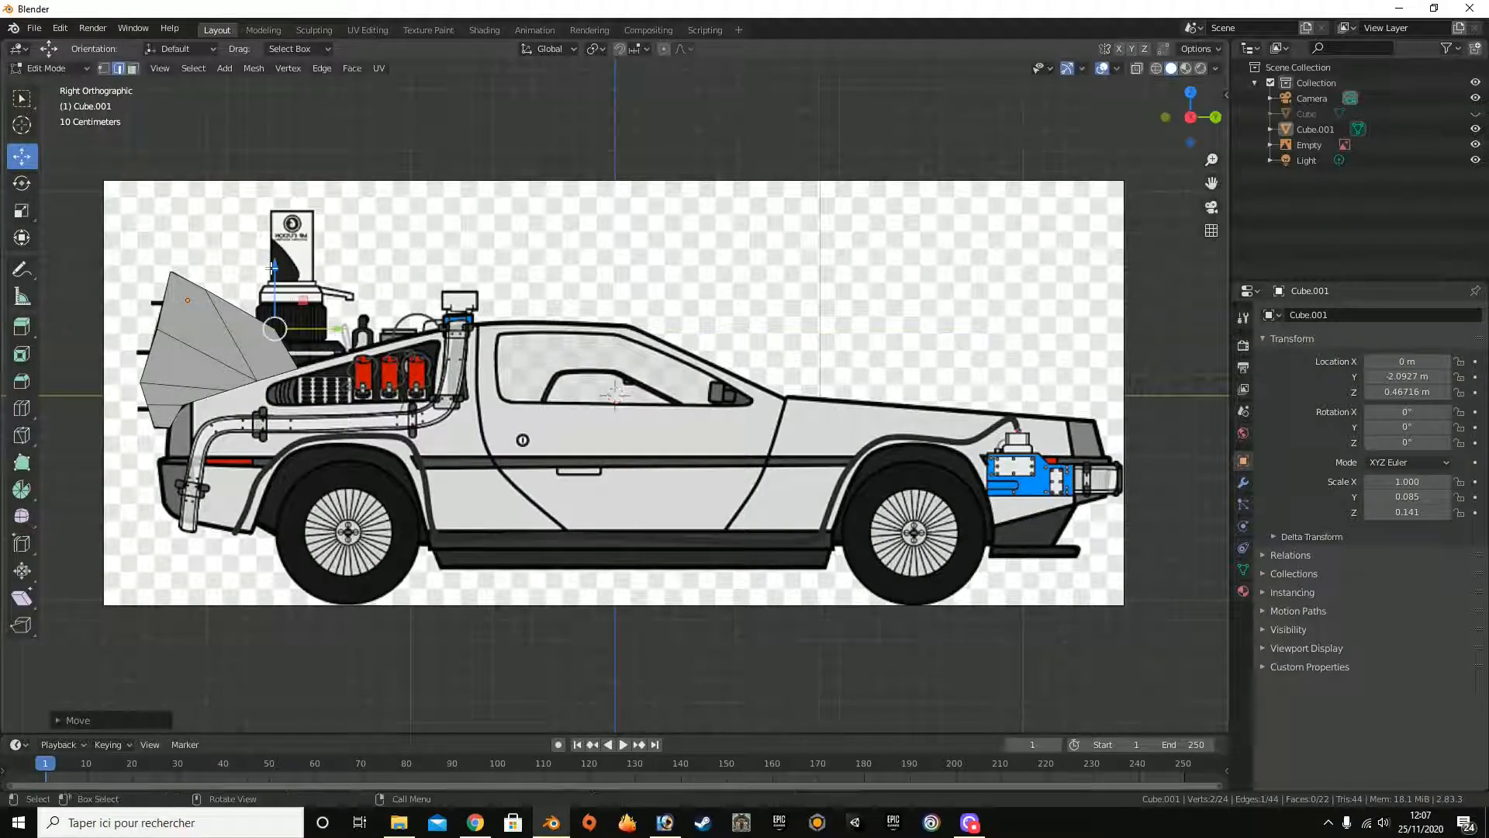
pyautogui.moveTo(280, 275); pyautogui.dragTo(284, 279)
pyautogui.moveTo(1202, 110); pyautogui.dragTo(1082, 124)
pyautogui.click(22, 408)
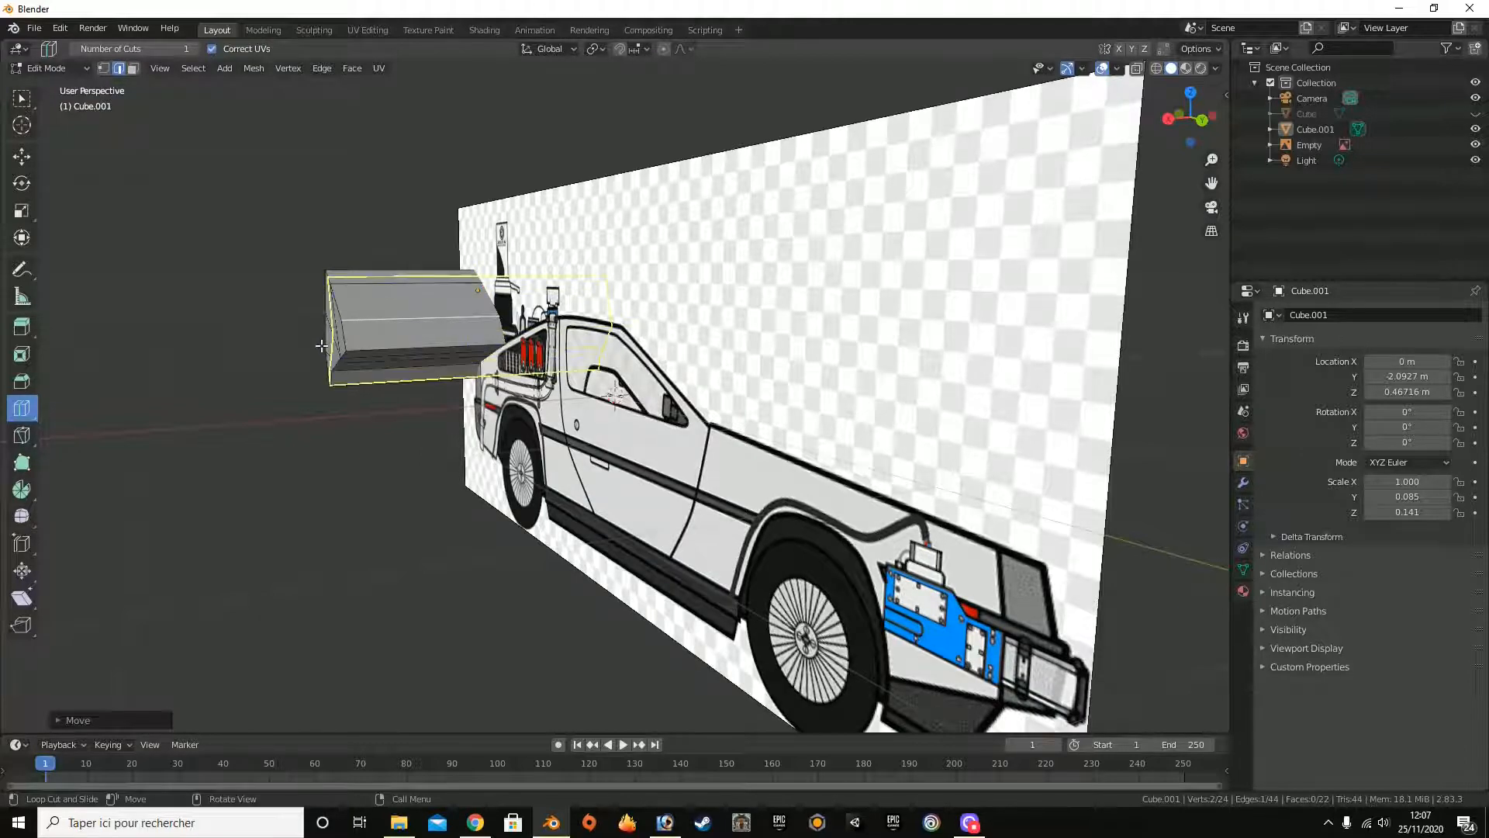
pyautogui.moveTo(1191, 116); pyautogui.dragTo(1180, 74)
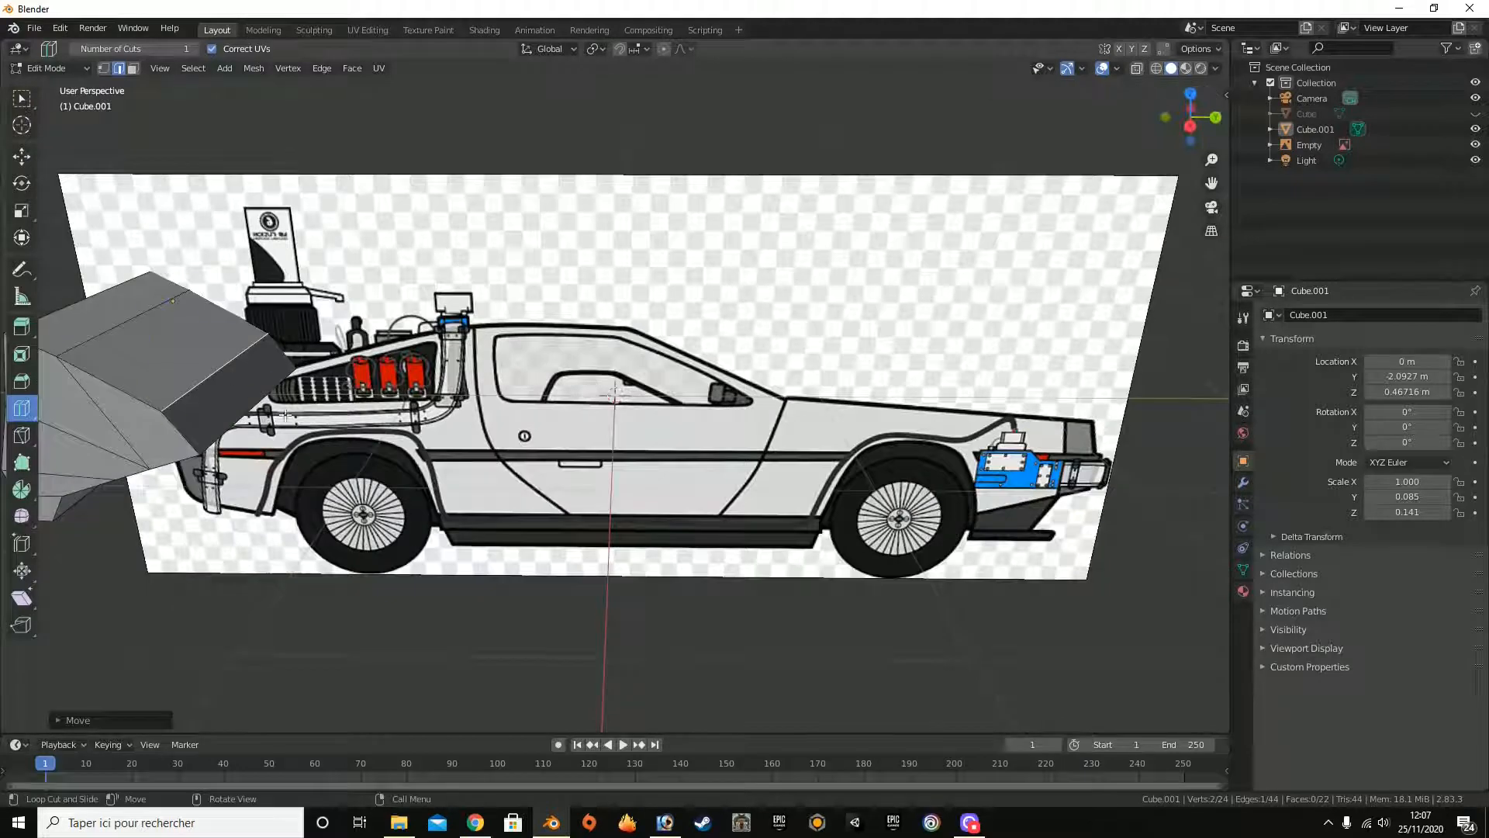
pyautogui.press('w')
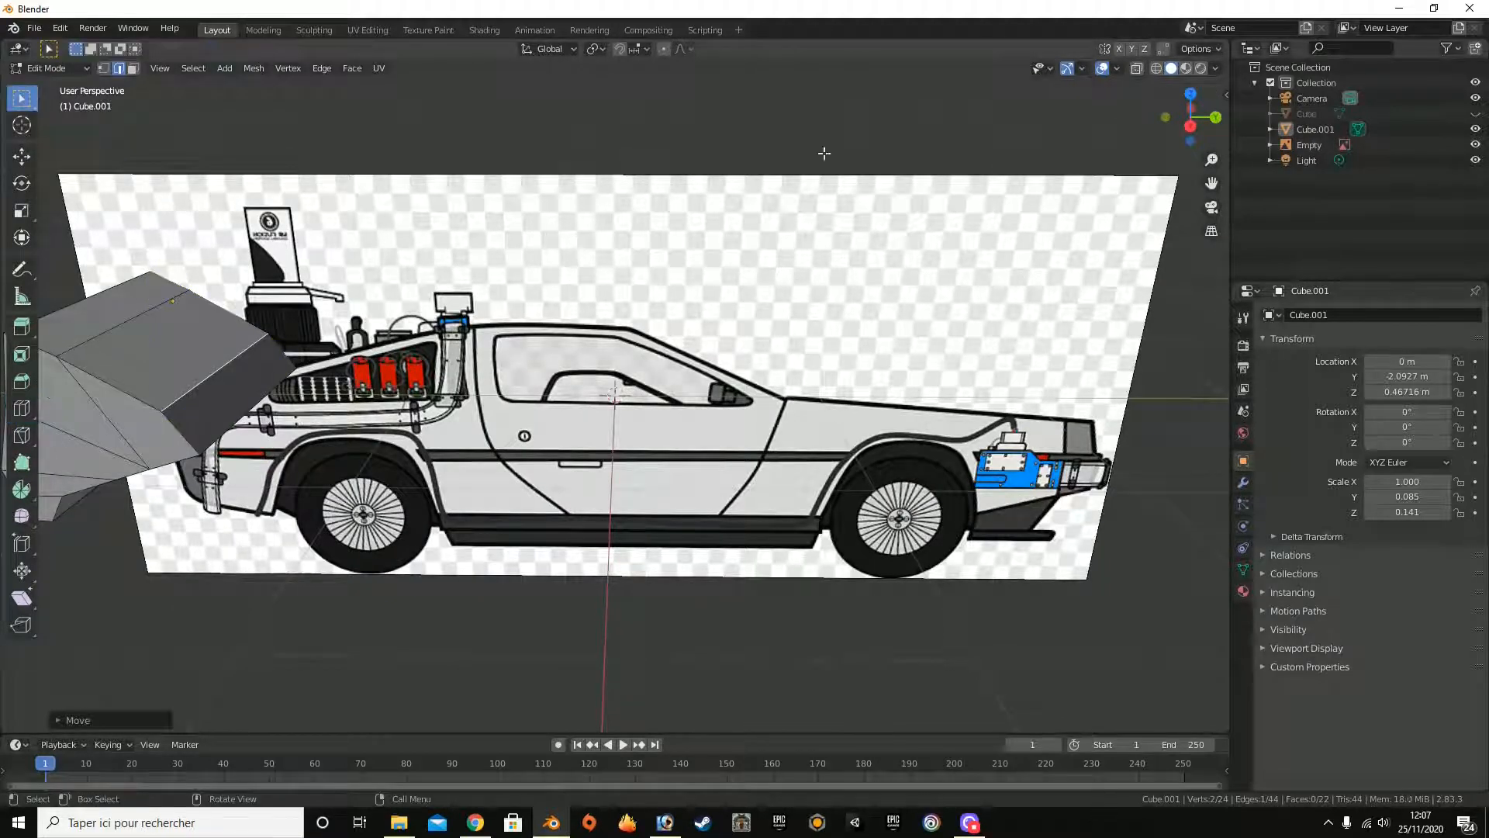
pyautogui.click(1192, 120)
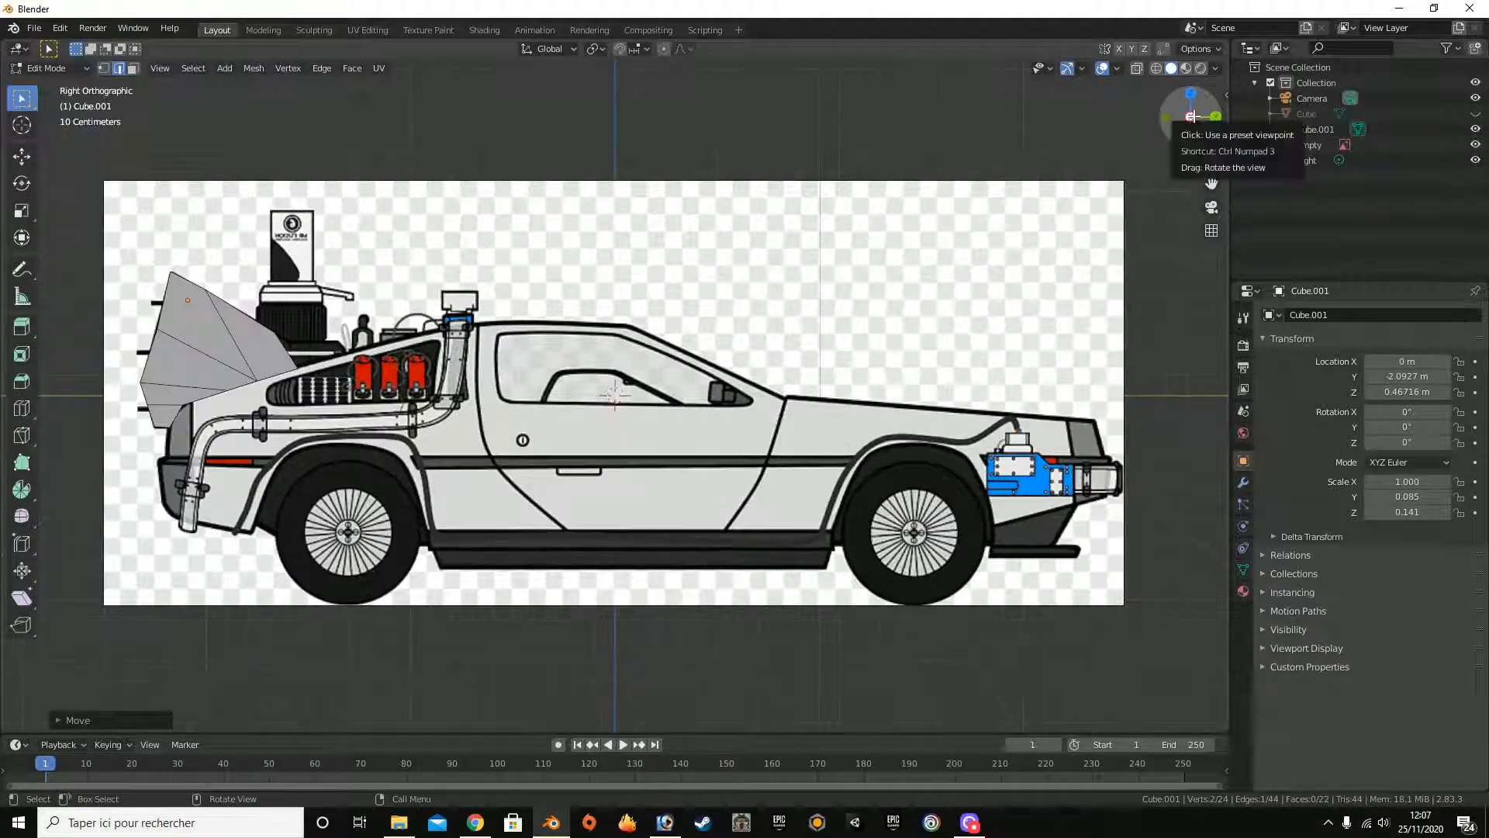
pyautogui.moveTo(1192, 117); pyautogui.dragTo(1145, 148)
# Step: Move the upper front edge farther forward in the side view to taper the vent's nose
pyautogui.click(21, 156)
pyautogui.click(1181, 124)
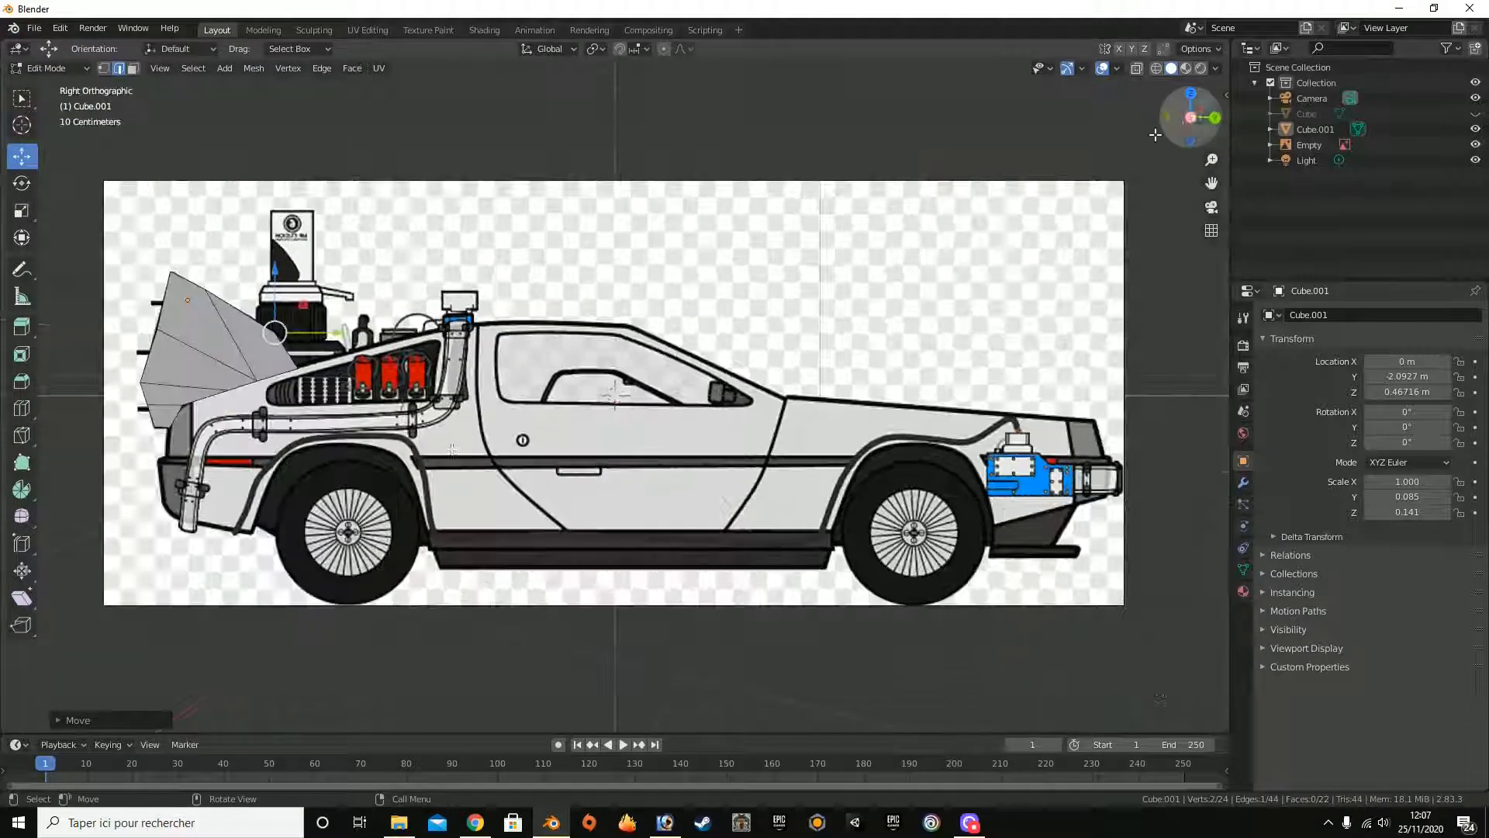
pyautogui.moveTo(319, 331); pyautogui.dragTo(289, 300)
# Step: Select the small front face between the two edges in face mode and move it forward along the body slope
pyautogui.moveTo(307, 300); pyautogui.dragTo(363, 75, button='middle')
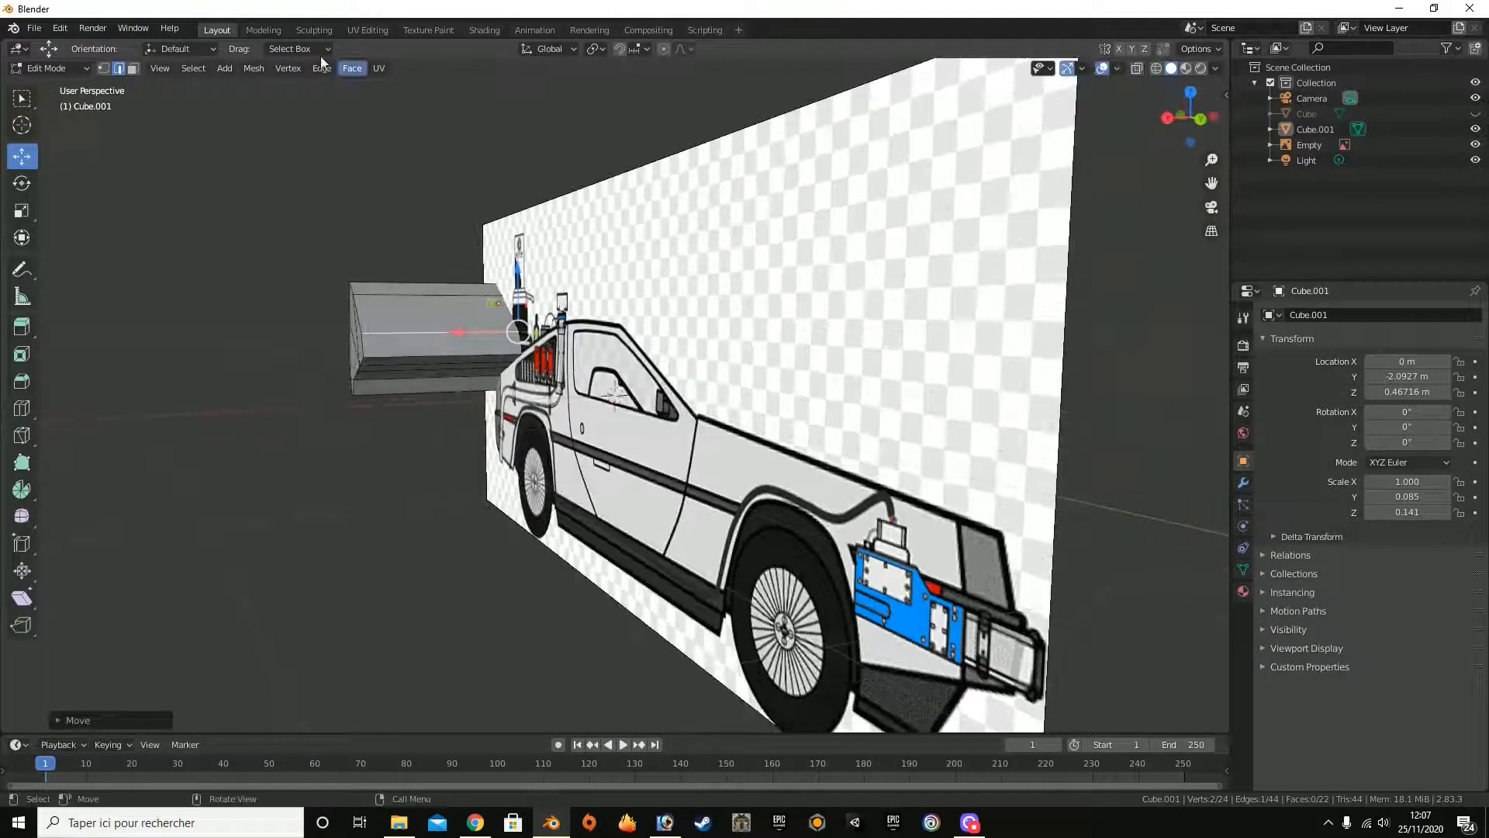
pyautogui.click(133, 69)
pyautogui.click(402, 347)
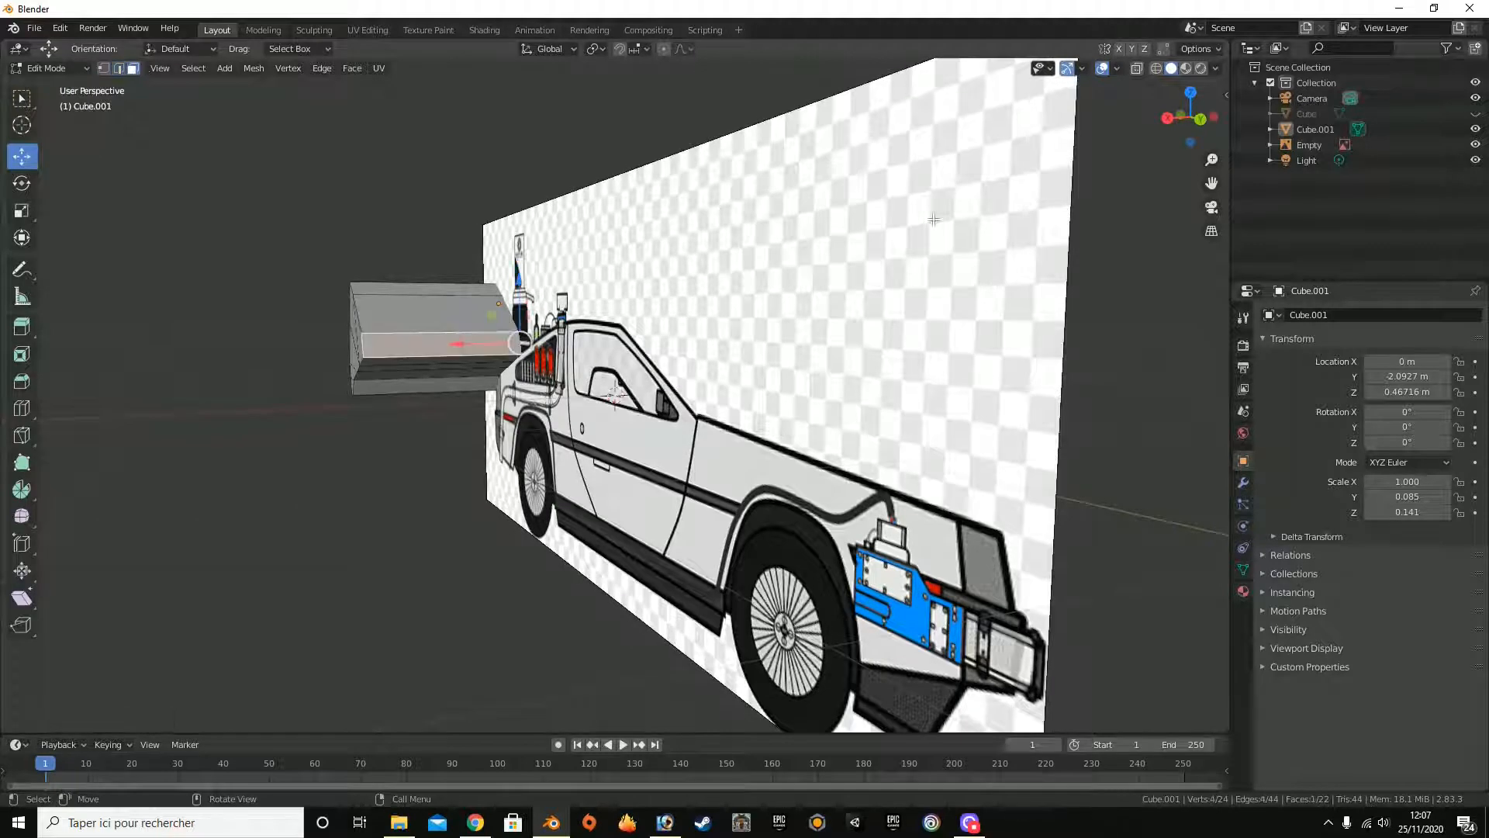
pyautogui.click(1167, 118)
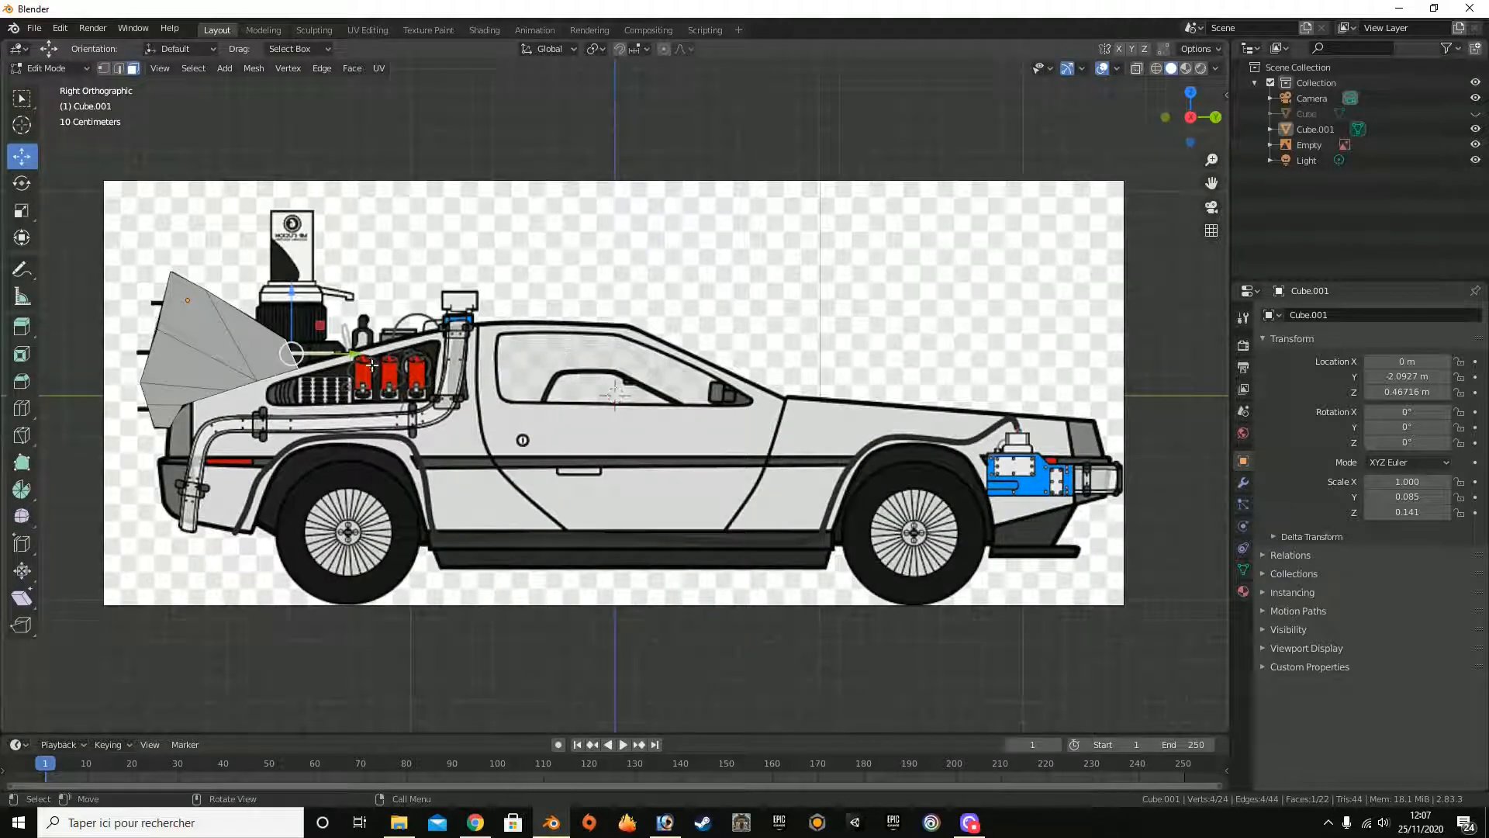
pyautogui.moveTo(365, 360); pyautogui.dragTo(312, 319)
# Step: Scale the front face down along Z to narrow the vent's tapering end
pyautogui.rightClick(389, 338)
pyautogui.press('s')
pyautogui.press('z')
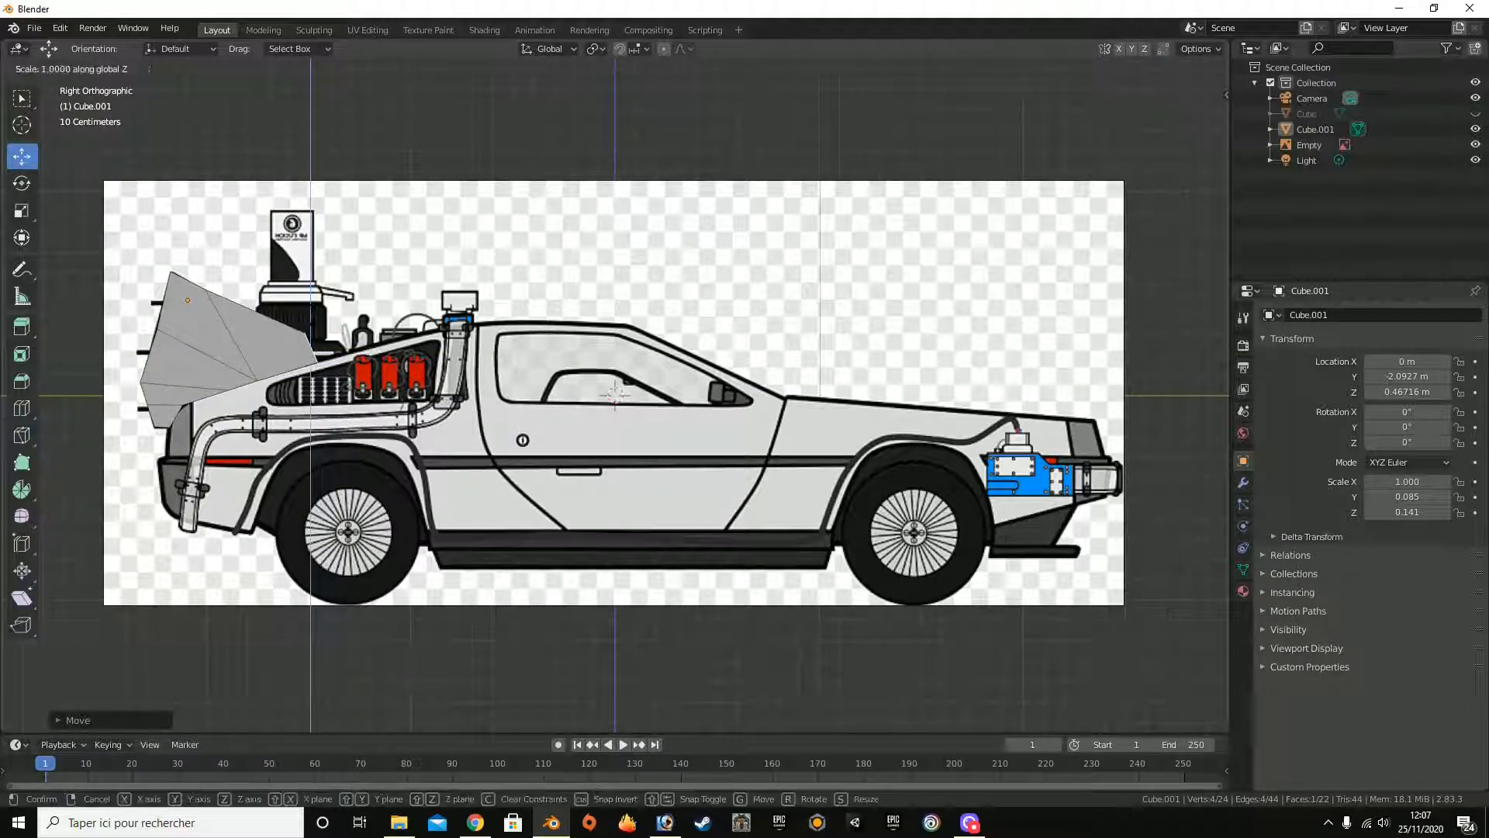
pyautogui.click(312, 319)
pyautogui.moveTo(312, 319); pyautogui.dragTo(314, 319)
pyautogui.press('s')
pyautogui.press('z')
pyautogui.click(316, 314)
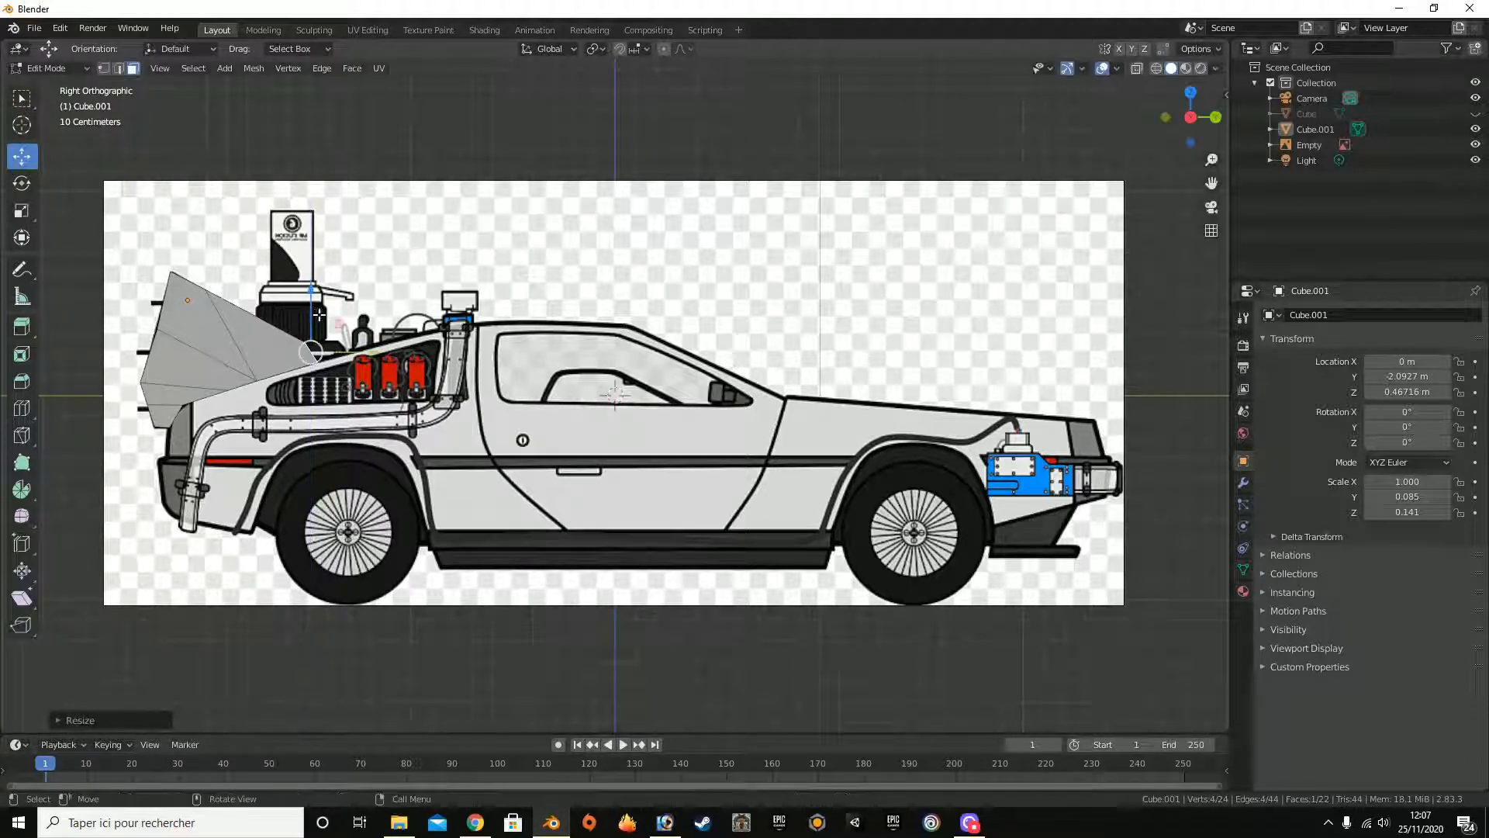
# Step: Extrude the front face forward, lowering its end about 0.02 m along Z and scaling it to fit the body slope
pyautogui.press('e')
pyautogui.click(379, 337)
pyautogui.moveTo(339, 311)
pyautogui.mouseDown()
pyautogui.moveTo(377, 343)
pyautogui.moveTo(340, 316)
pyautogui.mouseUp()
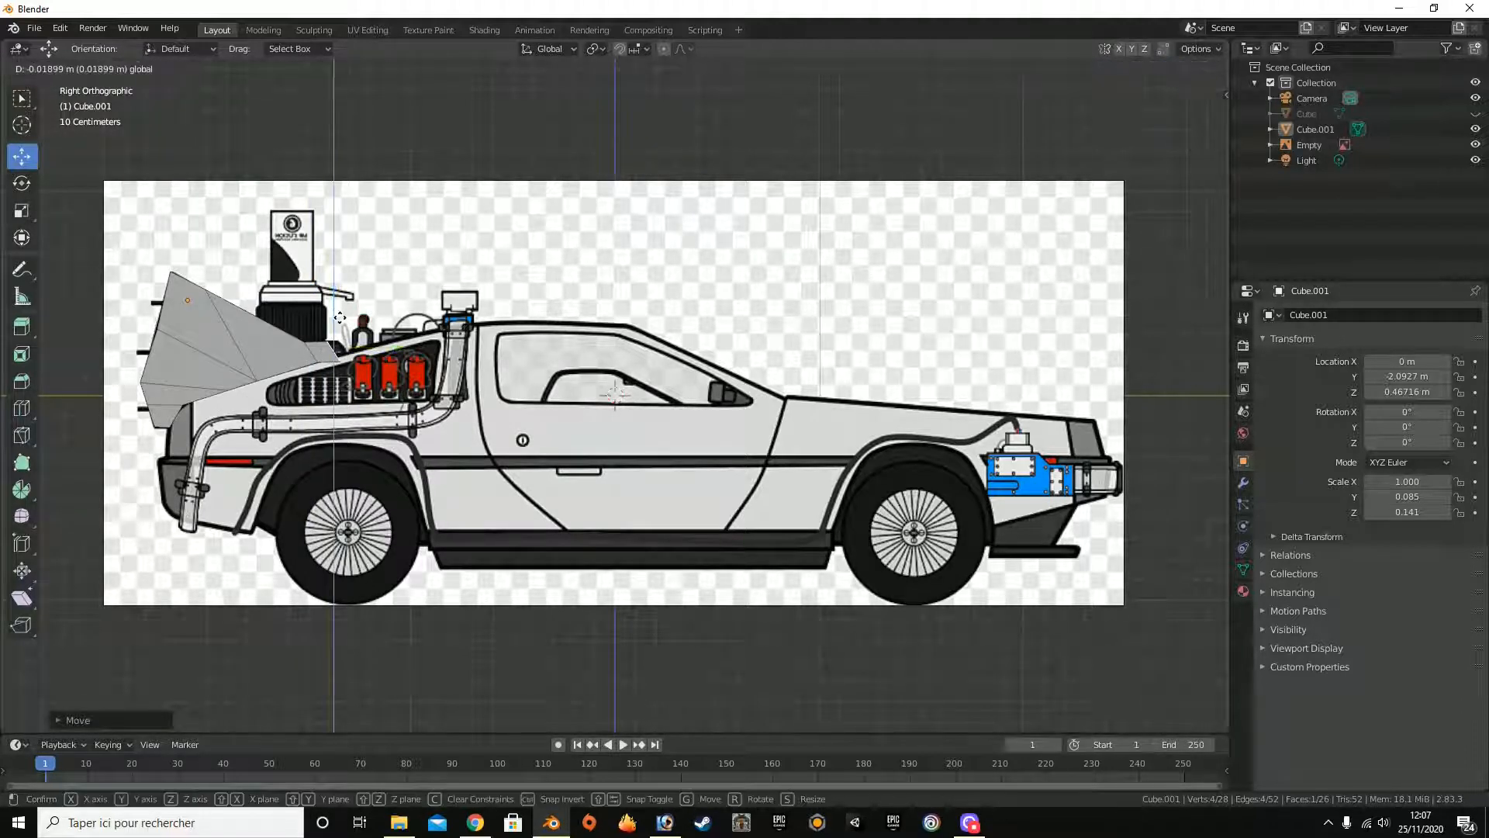
pyautogui.press('s')
pyautogui.moveTo(341, 322); pyautogui.dragTo(346, 339)
# Step: Extrude the end face again a short distance forward to form the vent's tip
pyautogui.press('e')
pyautogui.click(354, 337)
pyautogui.press('z')
pyautogui.click(471, 356)
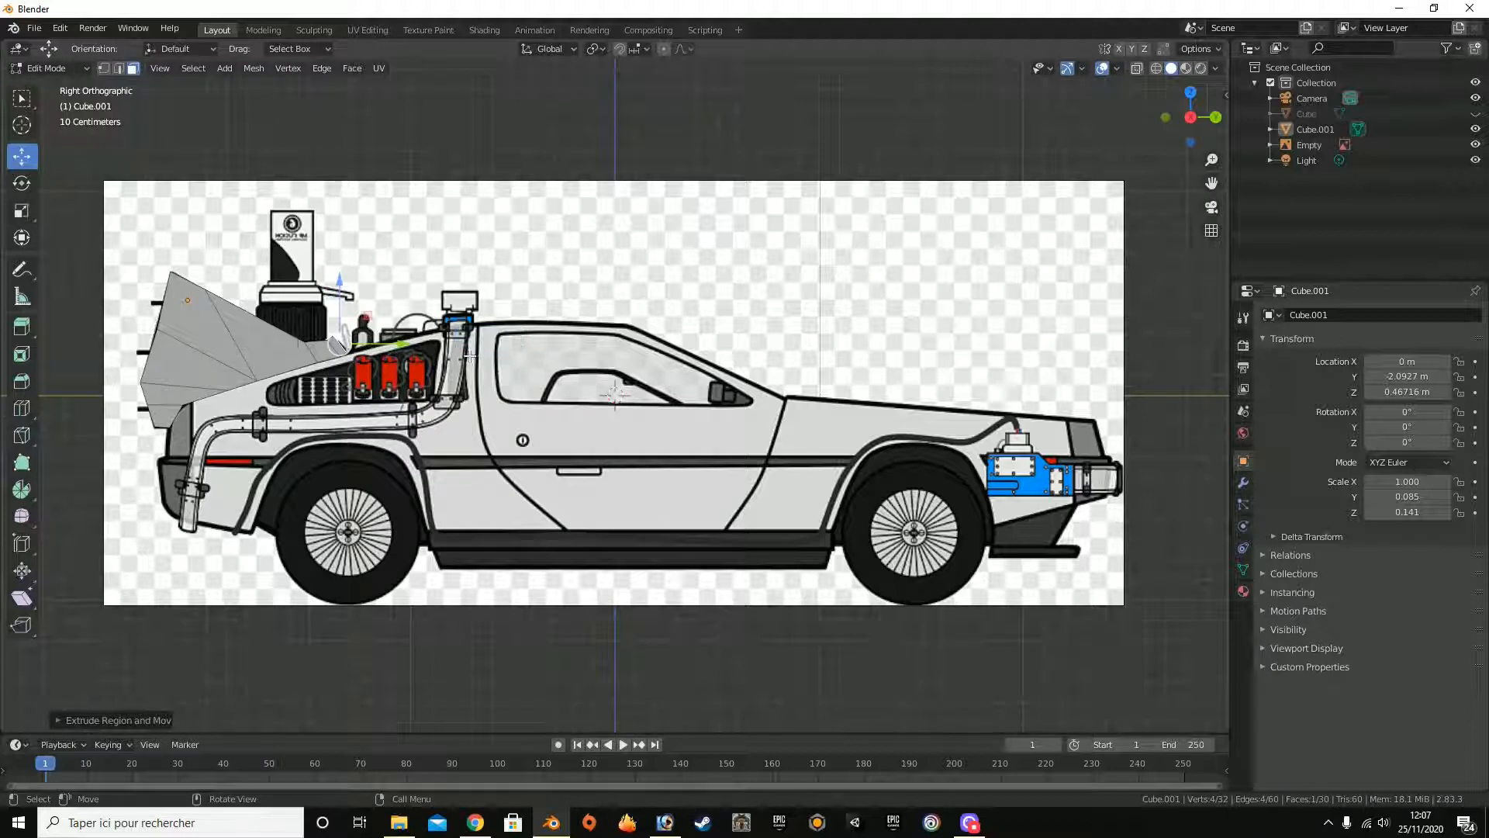
pyautogui.press('s')
pyautogui.press('z')
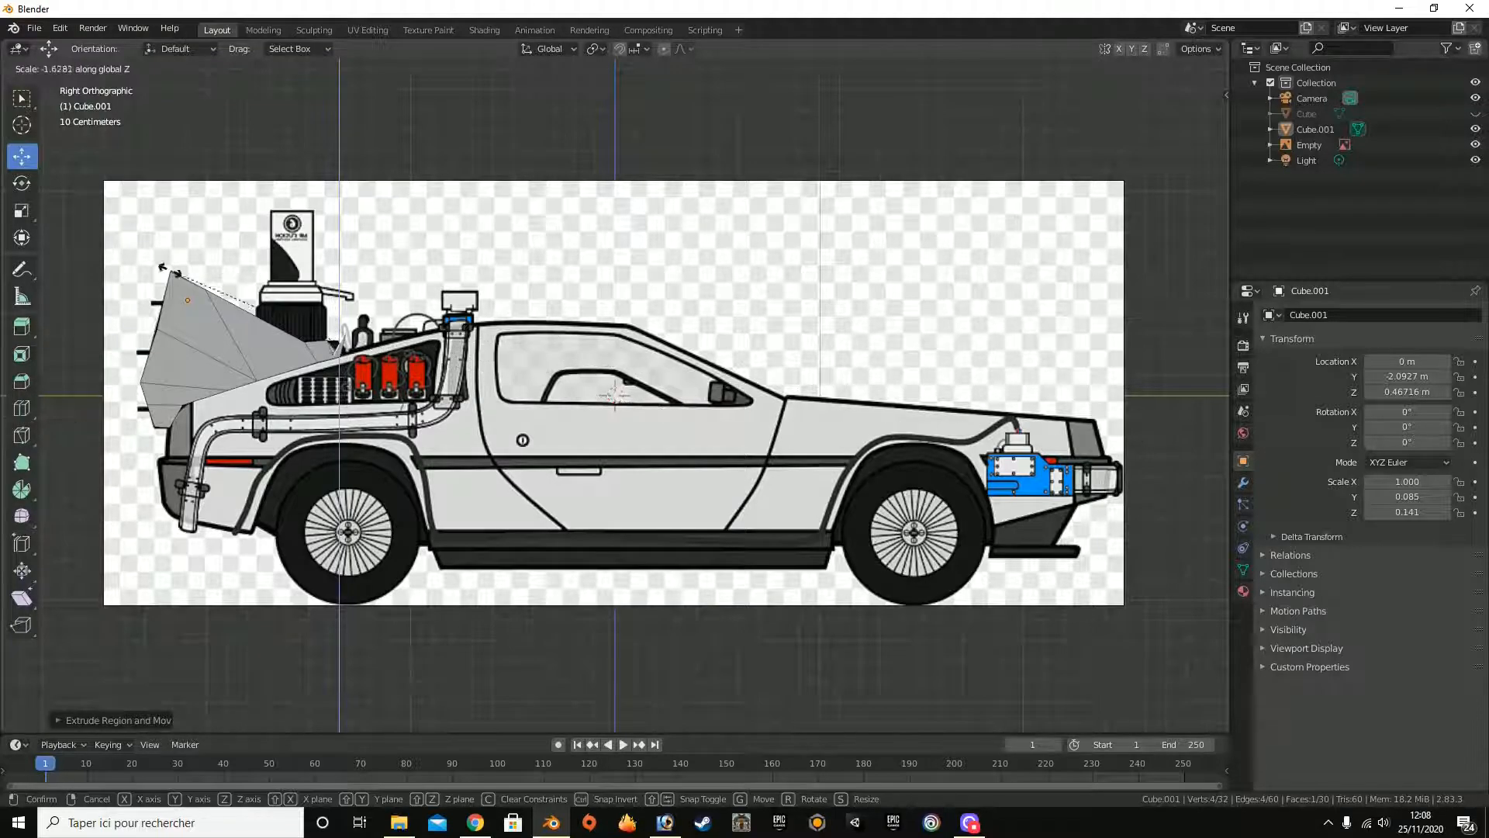
pyautogui.rightClick(604, 338)
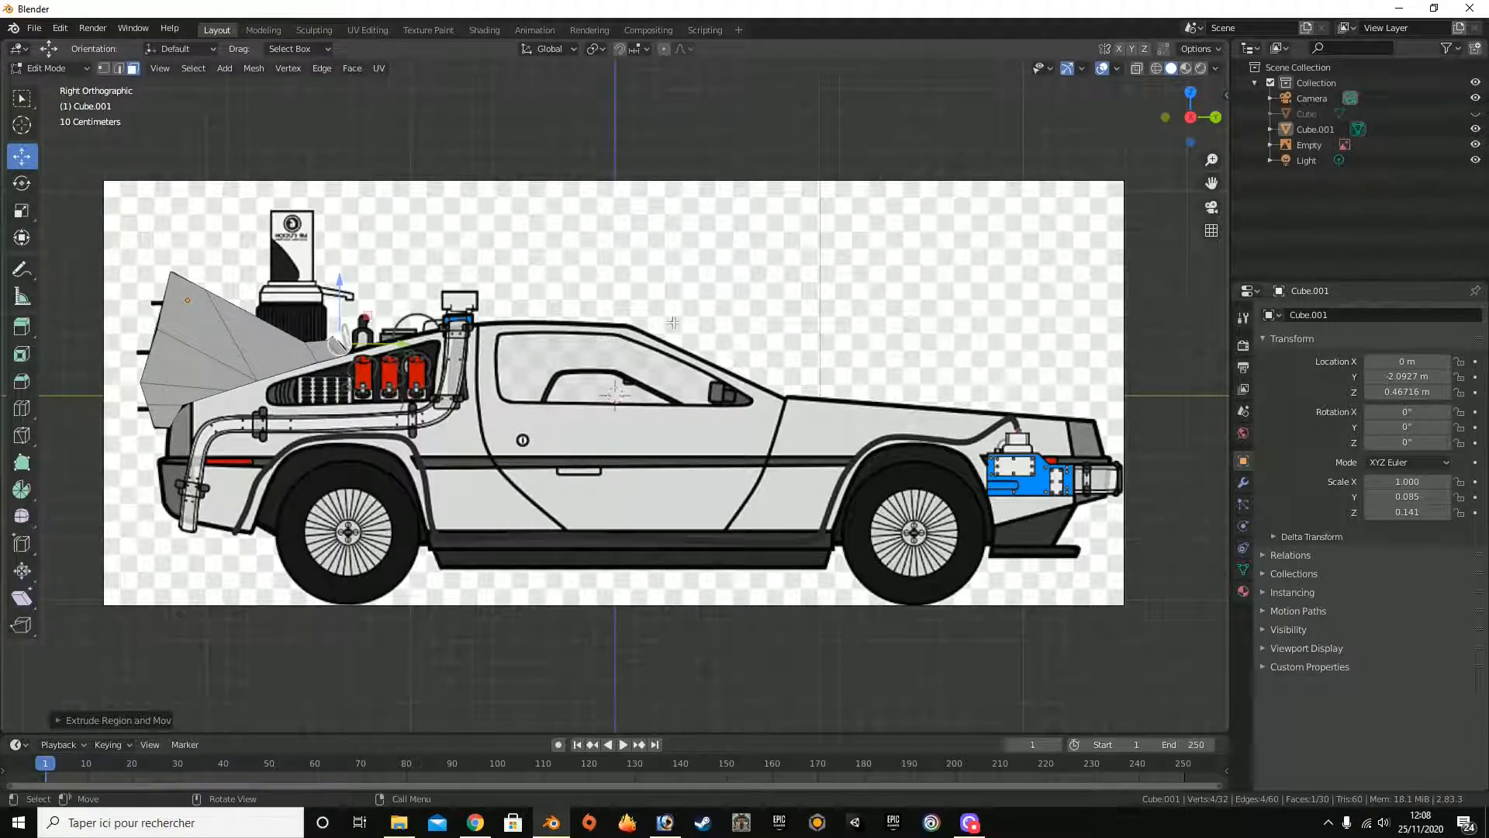
pyautogui.moveTo(1191, 113); pyautogui.dragTo(1205, 133)
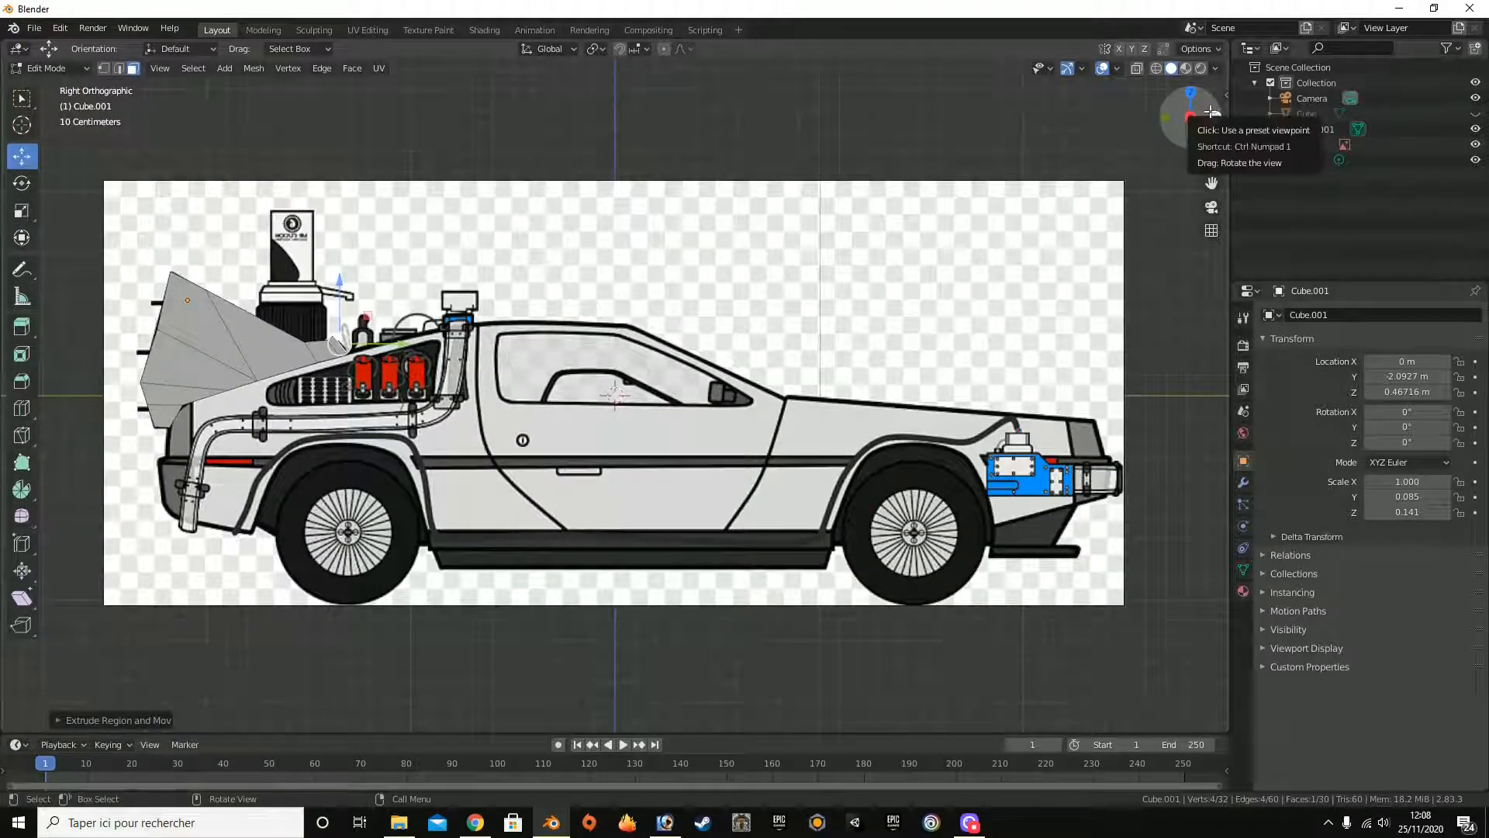
pyautogui.moveTo(1208, 115)
pyautogui.mouseDown()
pyautogui.moveTo(1225, 116)
pyautogui.moveTo(985, 114)
pyautogui.moveTo(1204, 113)
pyautogui.mouseUp()
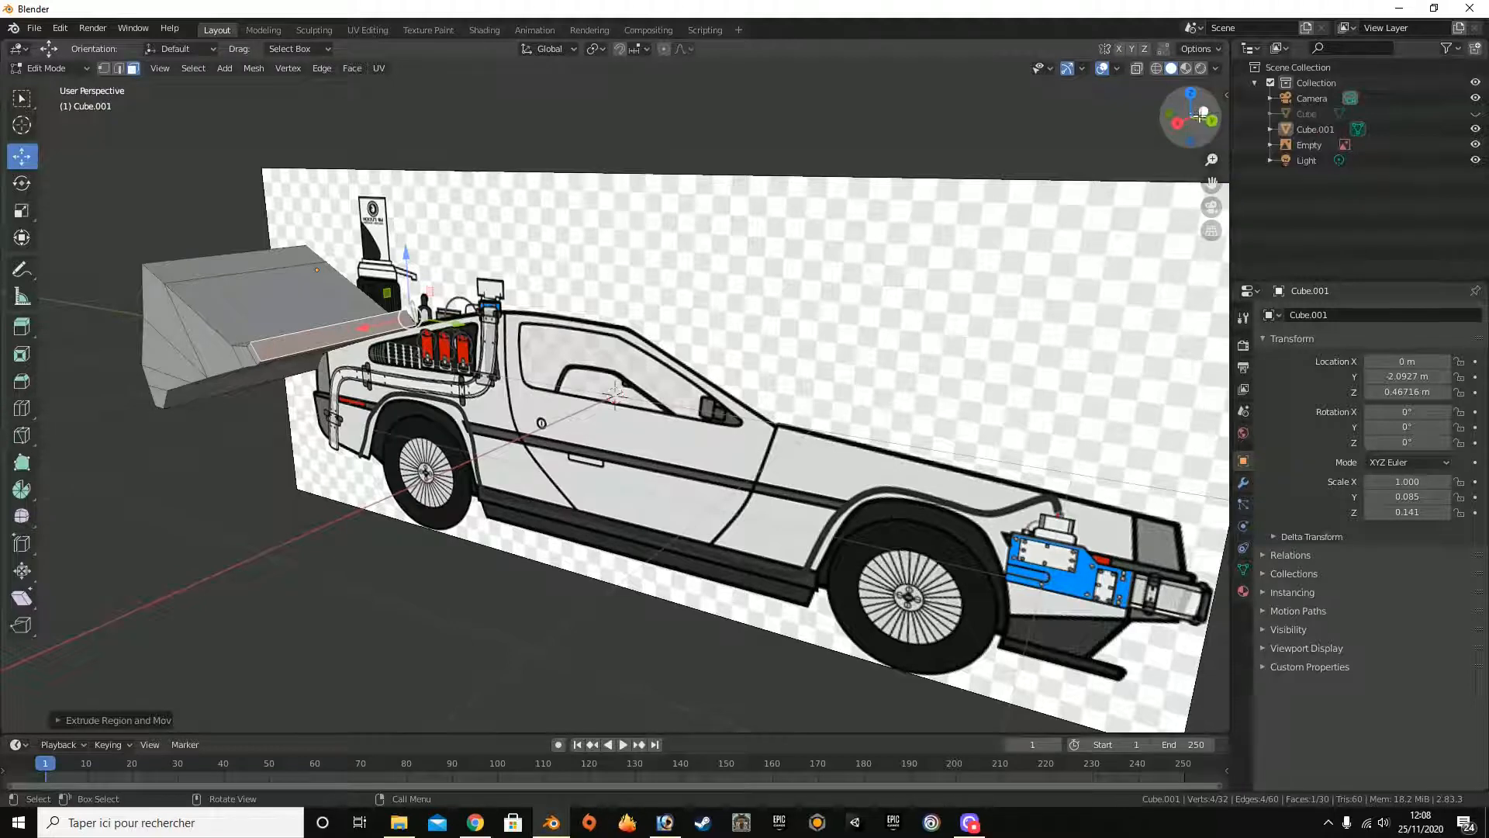
pyautogui.moveTo(1210, 121)
pyautogui.mouseDown()
pyautogui.moveTo(1129, 122)
pyautogui.moveTo(1210, 122)
pyautogui.mouseUp()
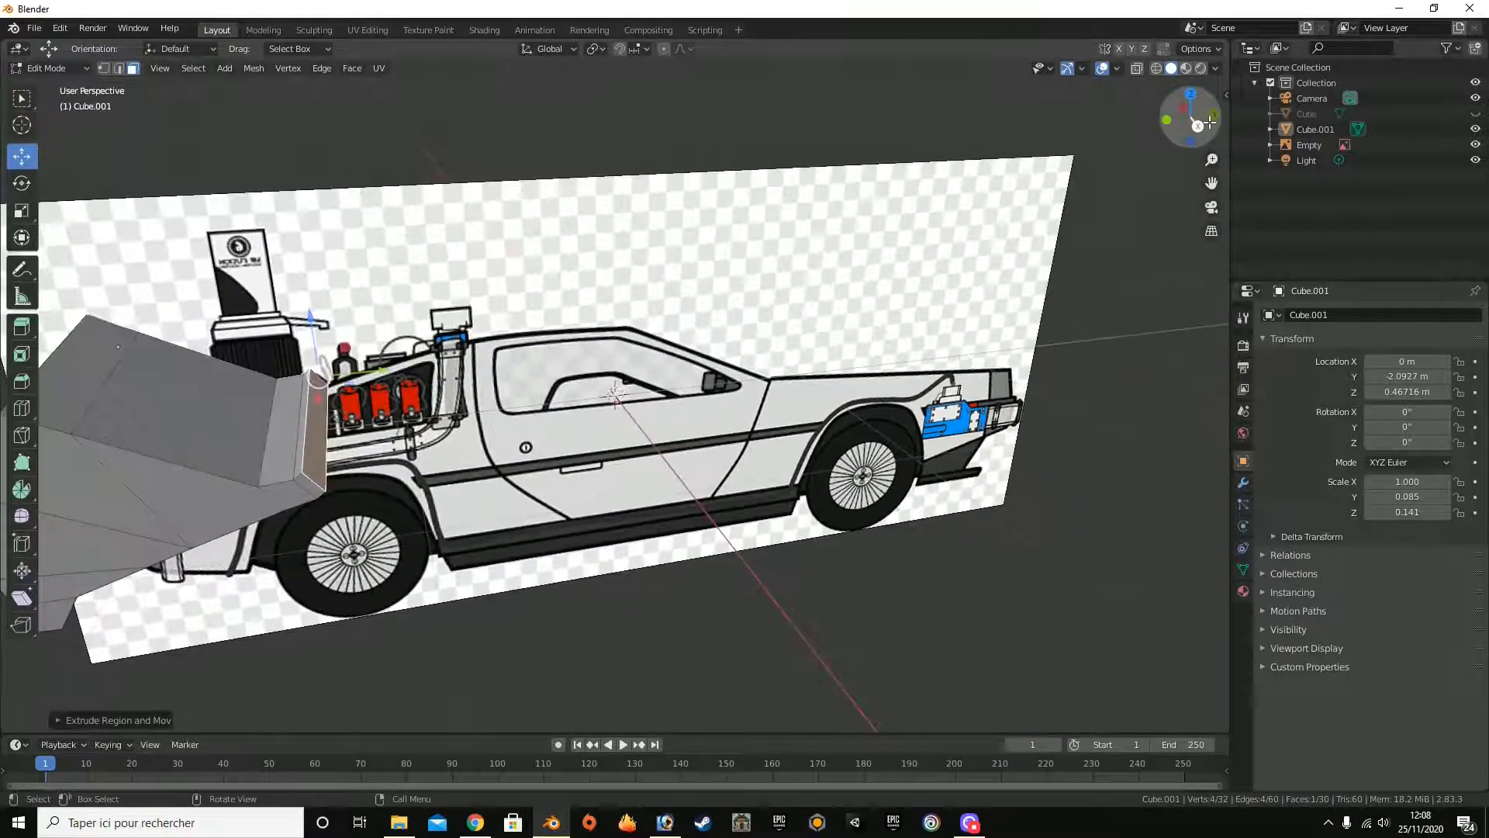
pyautogui.click(1207, 124)
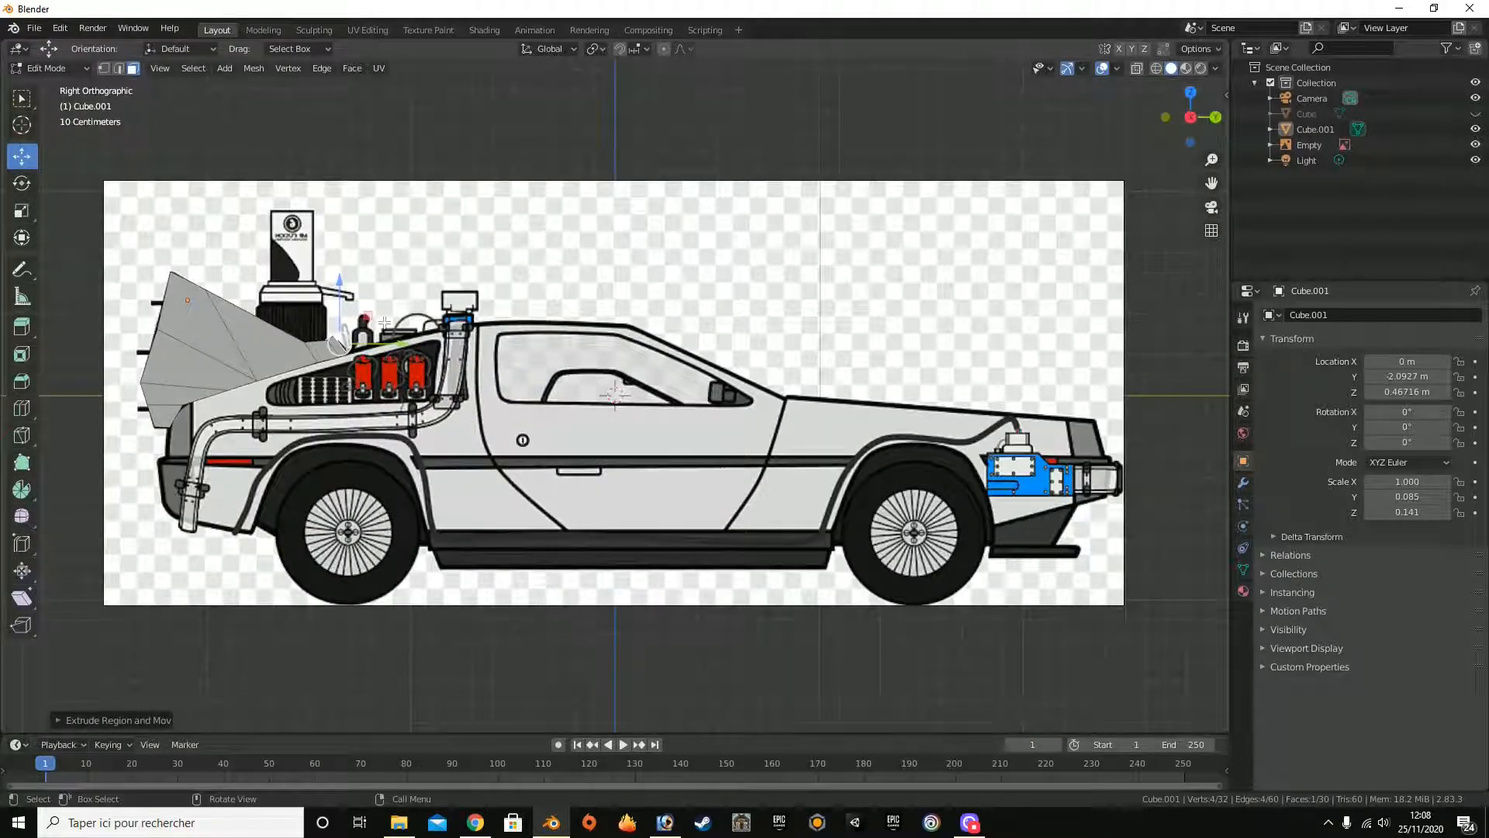
pyautogui.press('s')
pyautogui.press('z')
pyautogui.rightClick(429, 343)
pyautogui.press('s')
pyautogui.press('y')
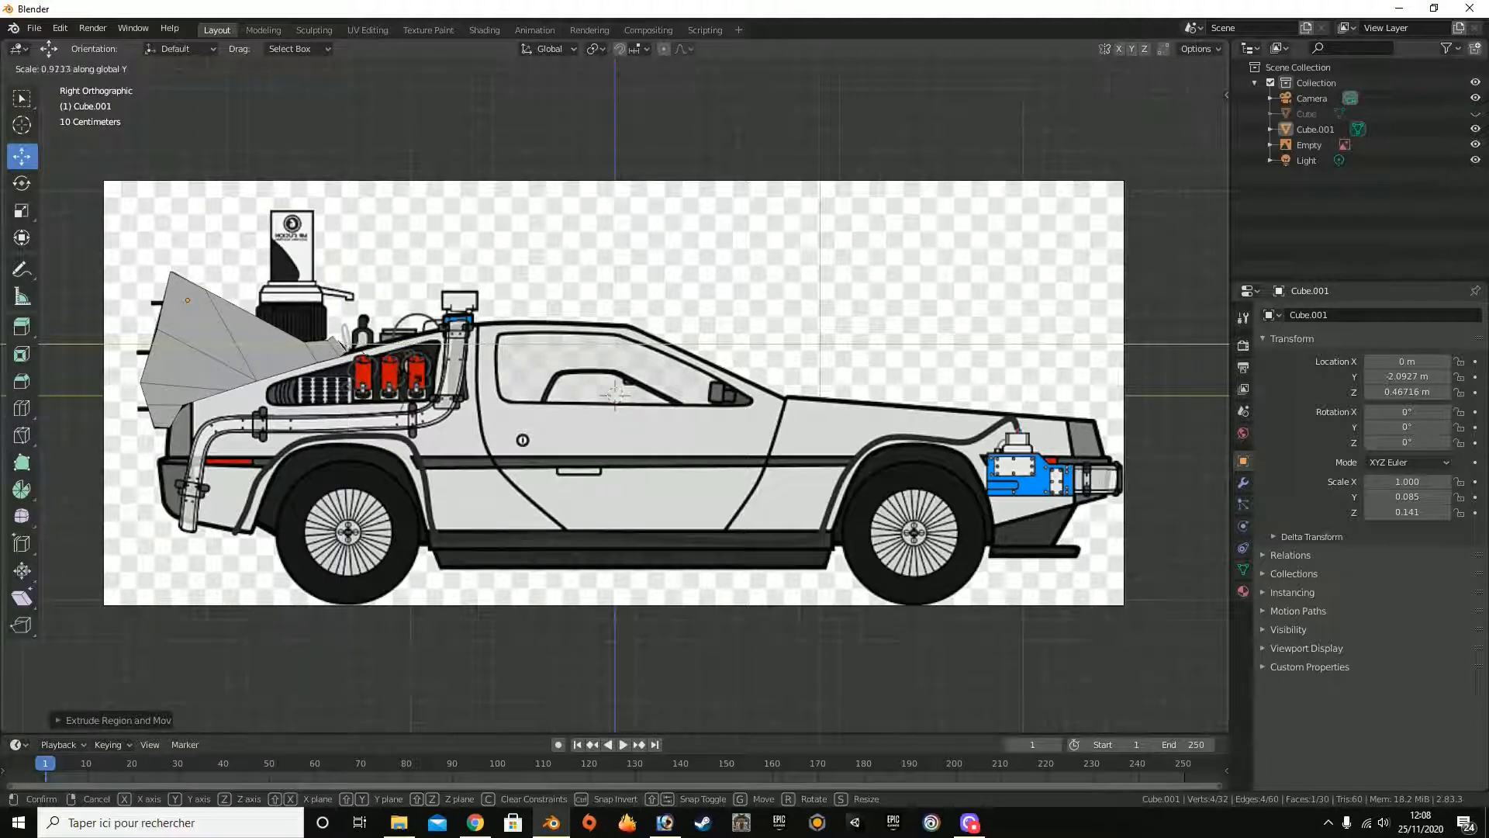
pyautogui.press('y')
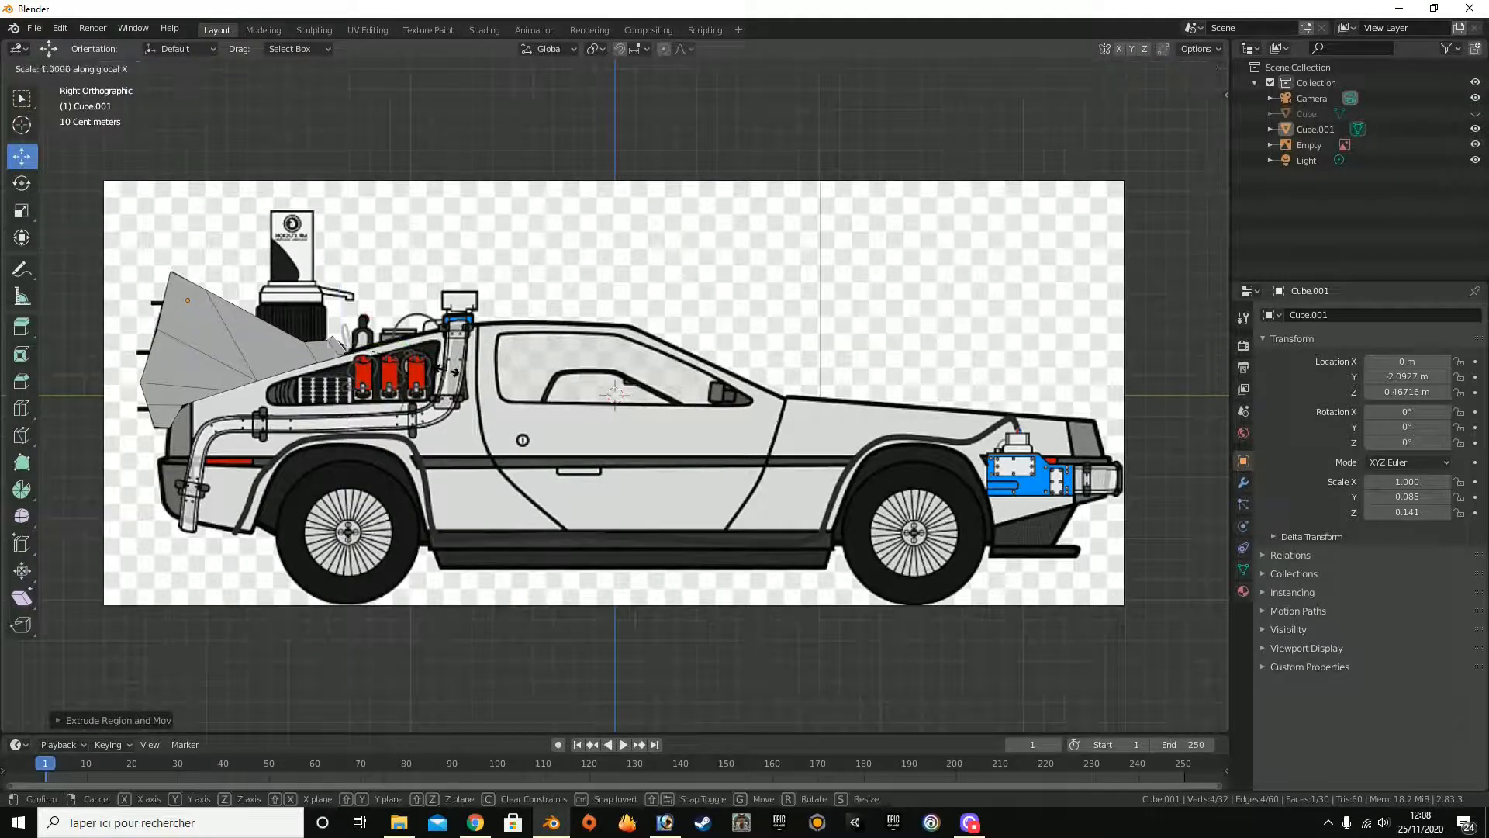
pyautogui.press('Escape')
# Step: Scale the extruded front face of the rear block along Z by about 0.54 and return to the right side view
pyautogui.moveTo(1181, 140); pyautogui.dragTo(1163, 130)
pyautogui.press('s')
pyautogui.press('z')
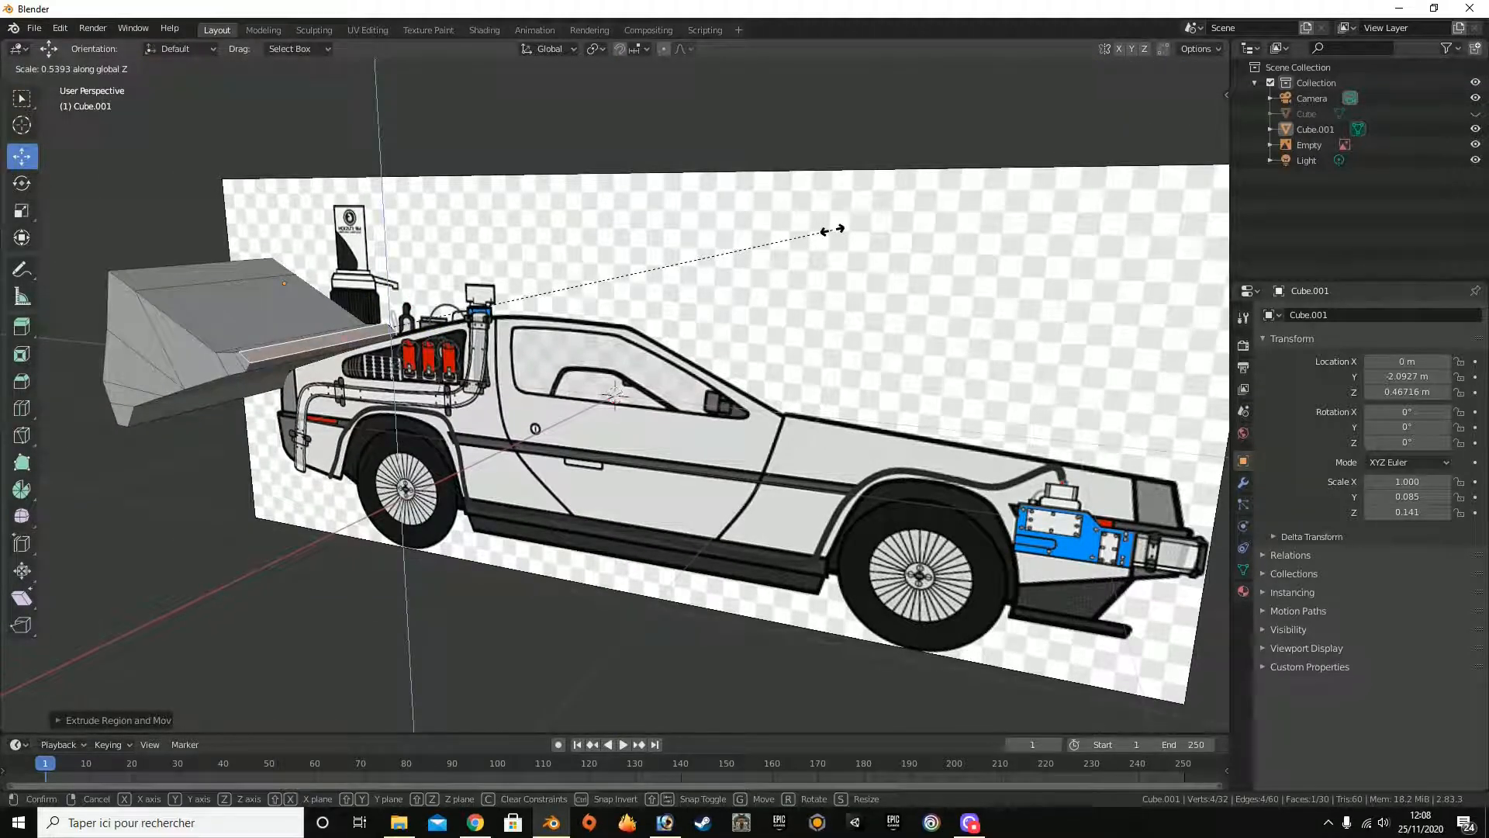
pyautogui.click(832, 230)
pyautogui.click(1185, 117)
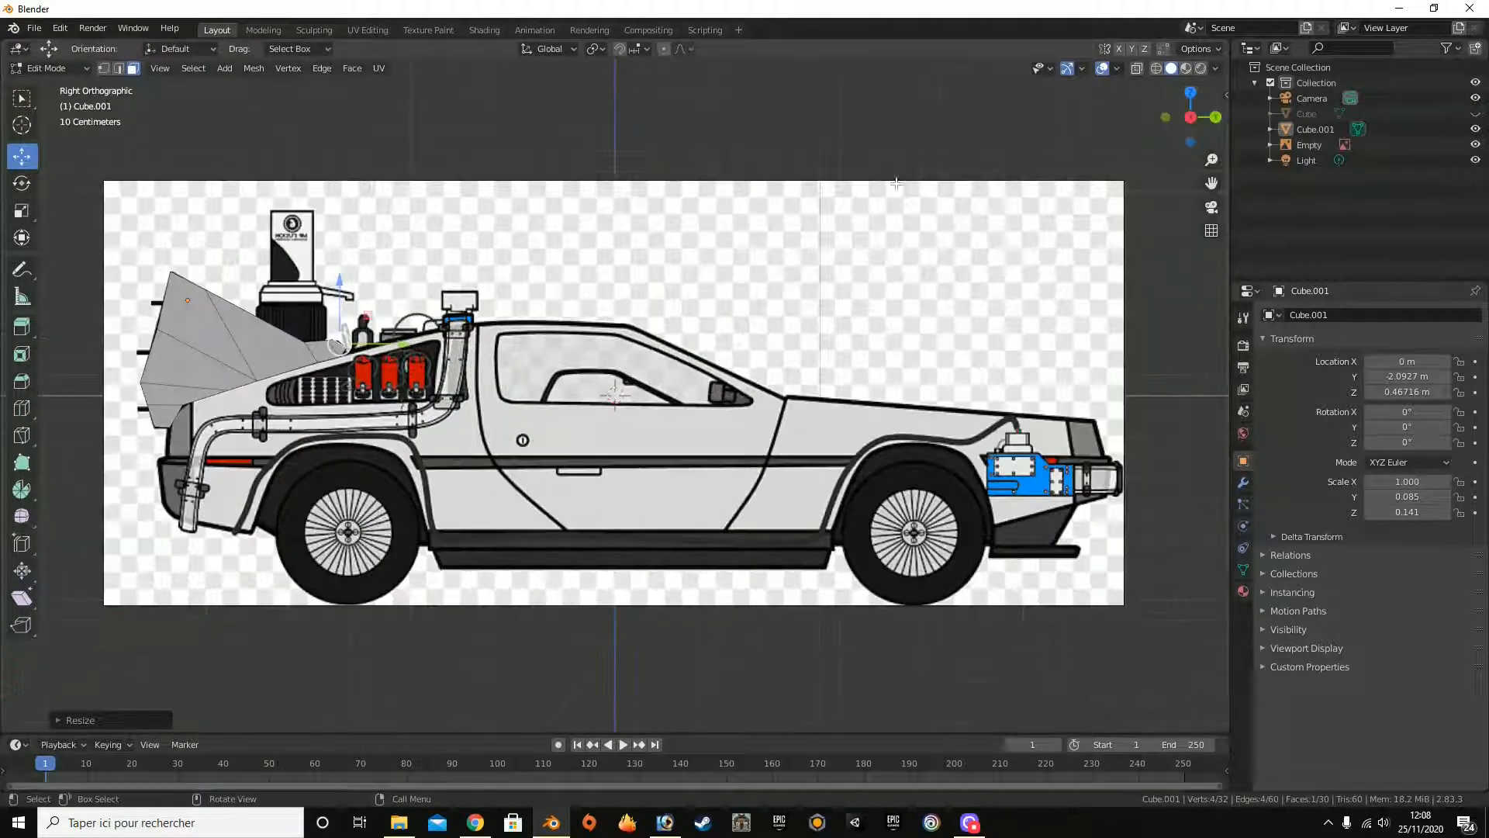
# Step: Switch to edge selection and adjust the front face's edge to the car reference in the right side view
pyautogui.moveTo(341, 304); pyautogui.dragTo(345, 302)
pyautogui.moveTo(1192, 118); pyautogui.dragTo(1156, 136)
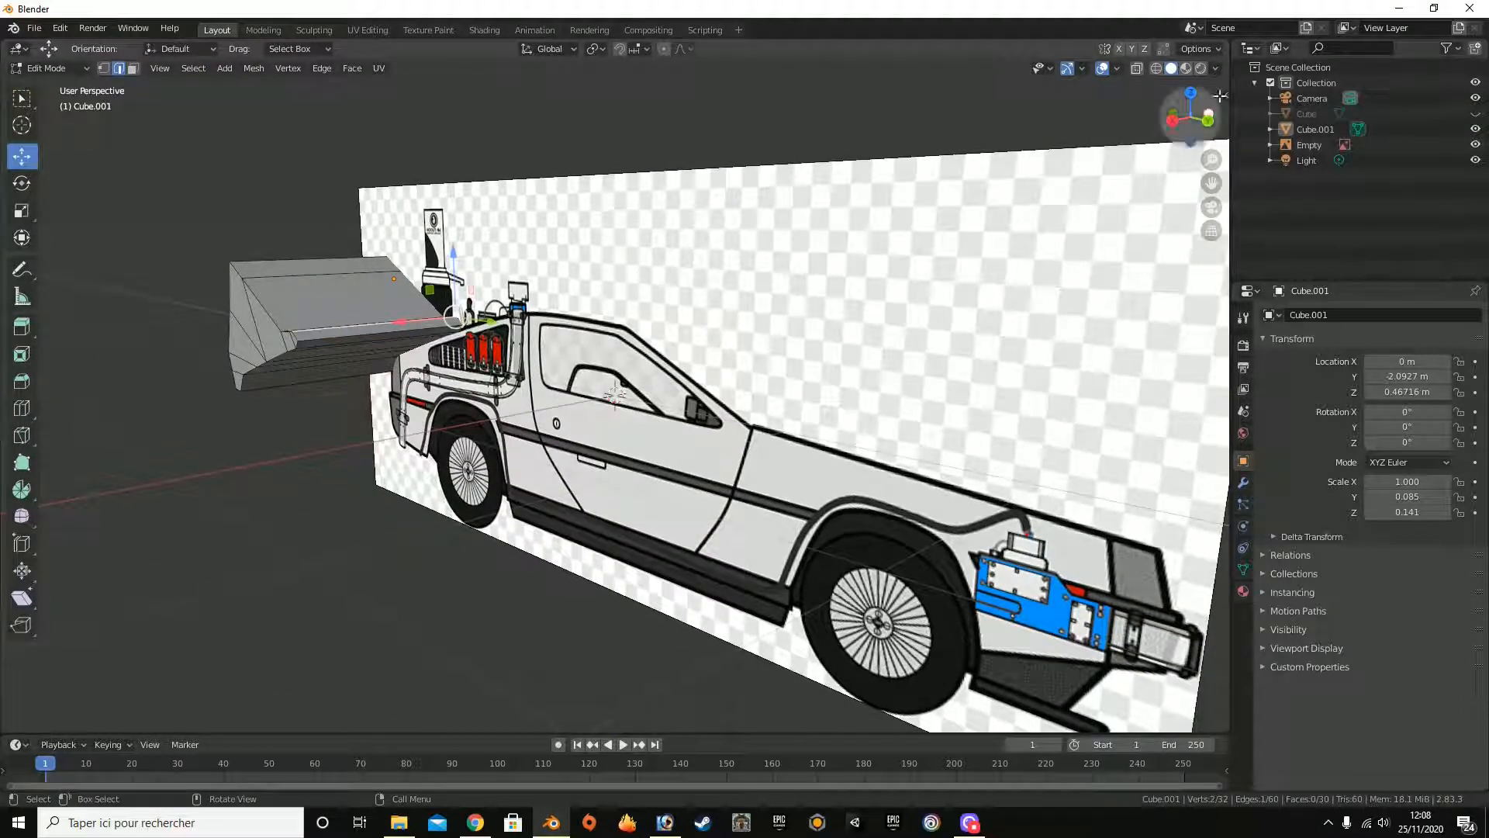
pyautogui.click(1168, 120)
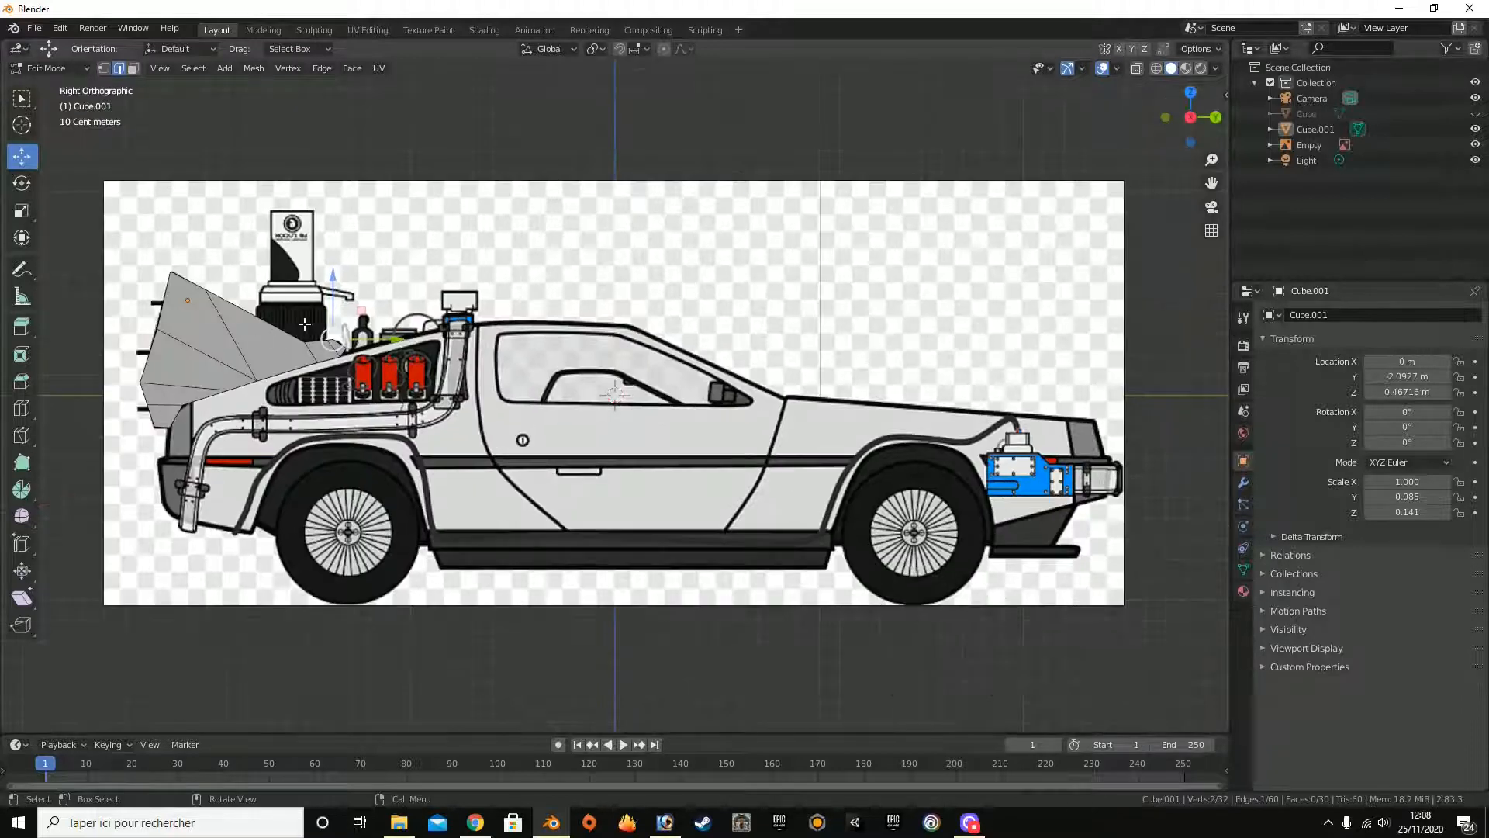
pyautogui.moveTo(373, 339); pyautogui.dragTo(334, 356)
pyautogui.click(346, 354)
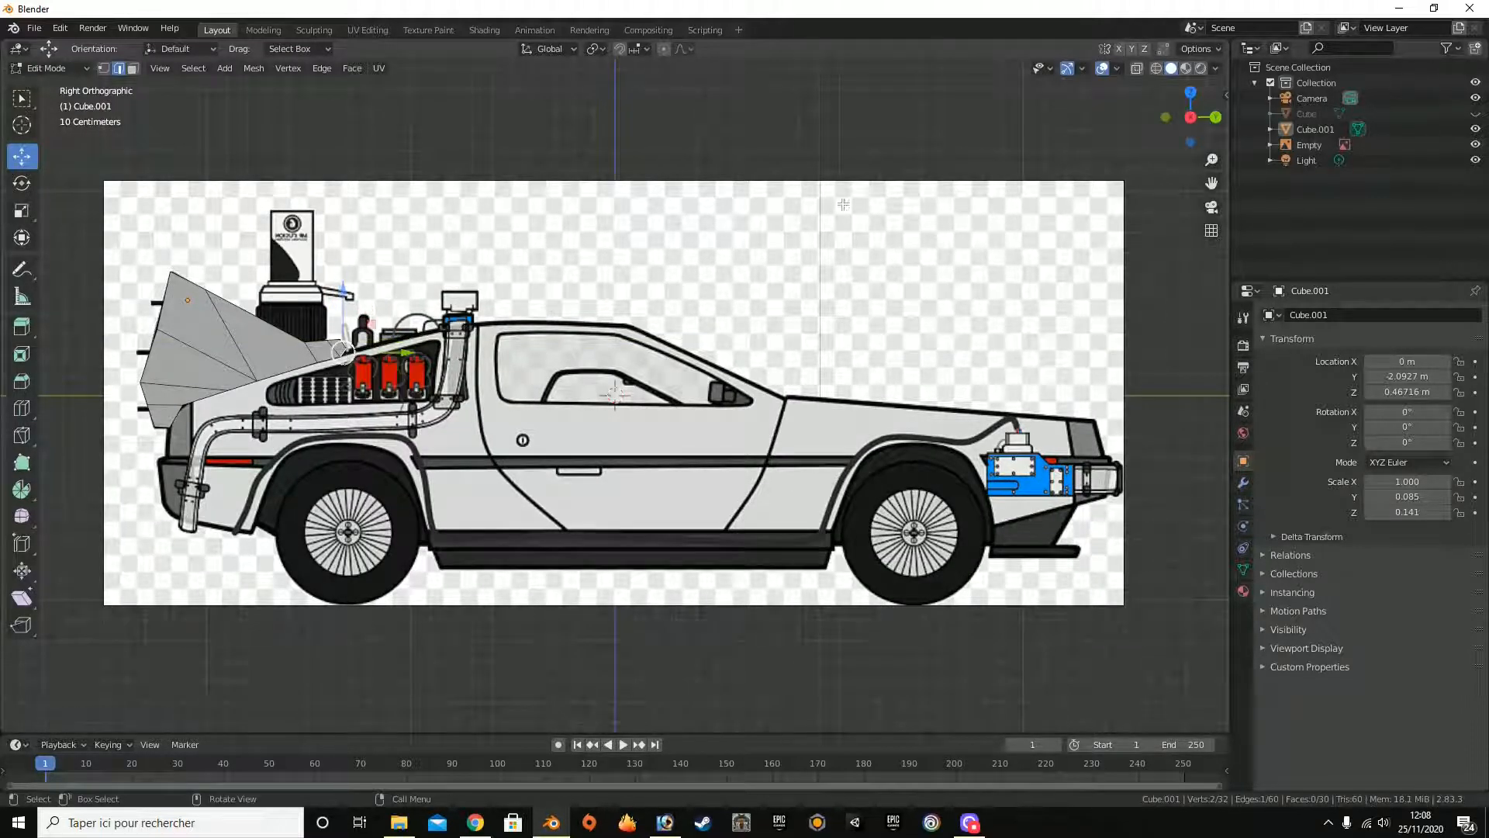
# Step: Inspect the front face's edges on the rear block with X-ray on, and turn X-ray off again
pyautogui.click(1134, 70)
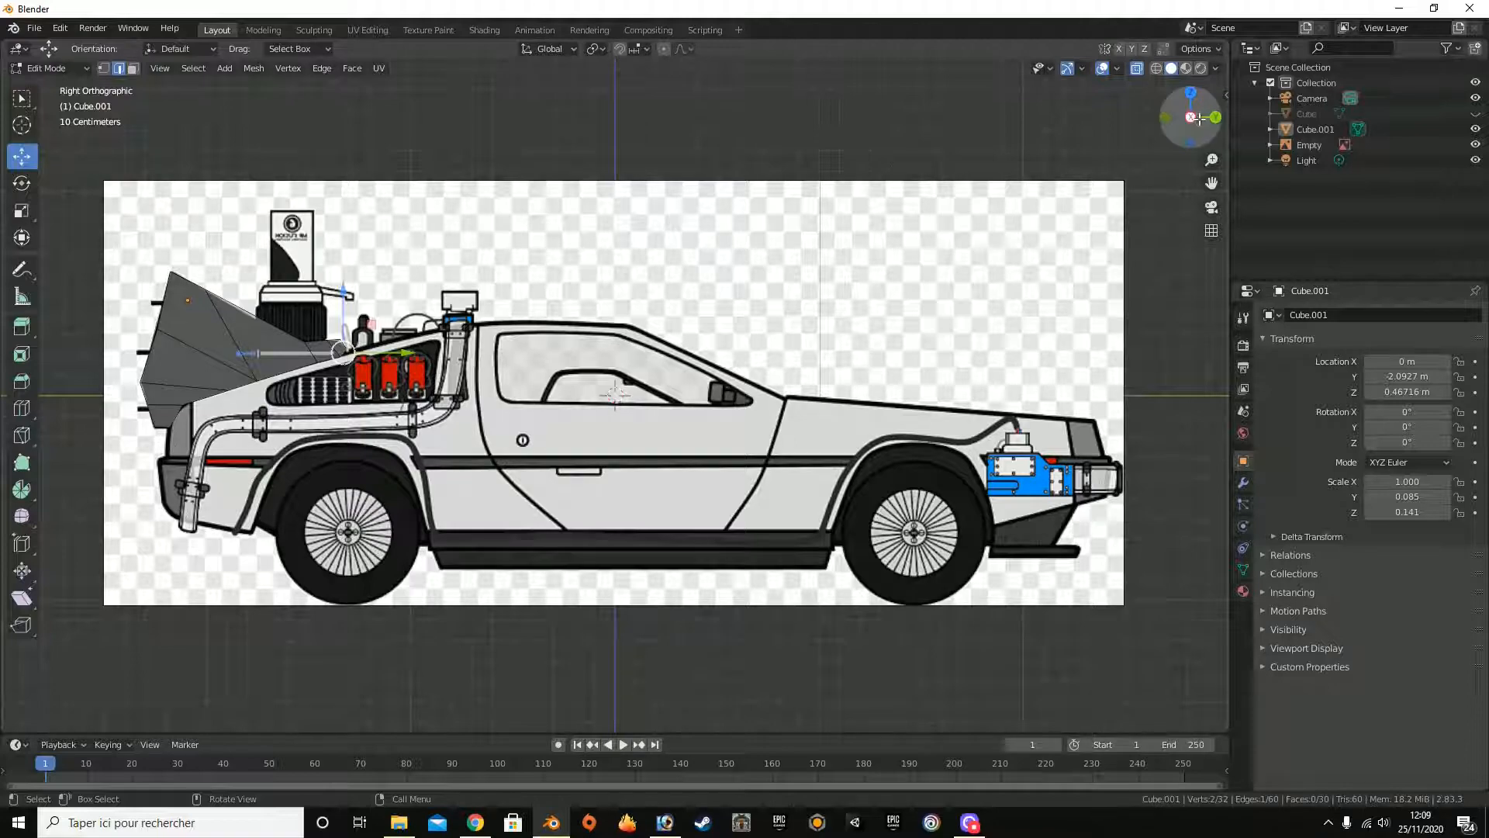
pyautogui.moveTo(1190, 117); pyautogui.dragTo(1202, 118)
pyautogui.scroll(4, 346, 342)
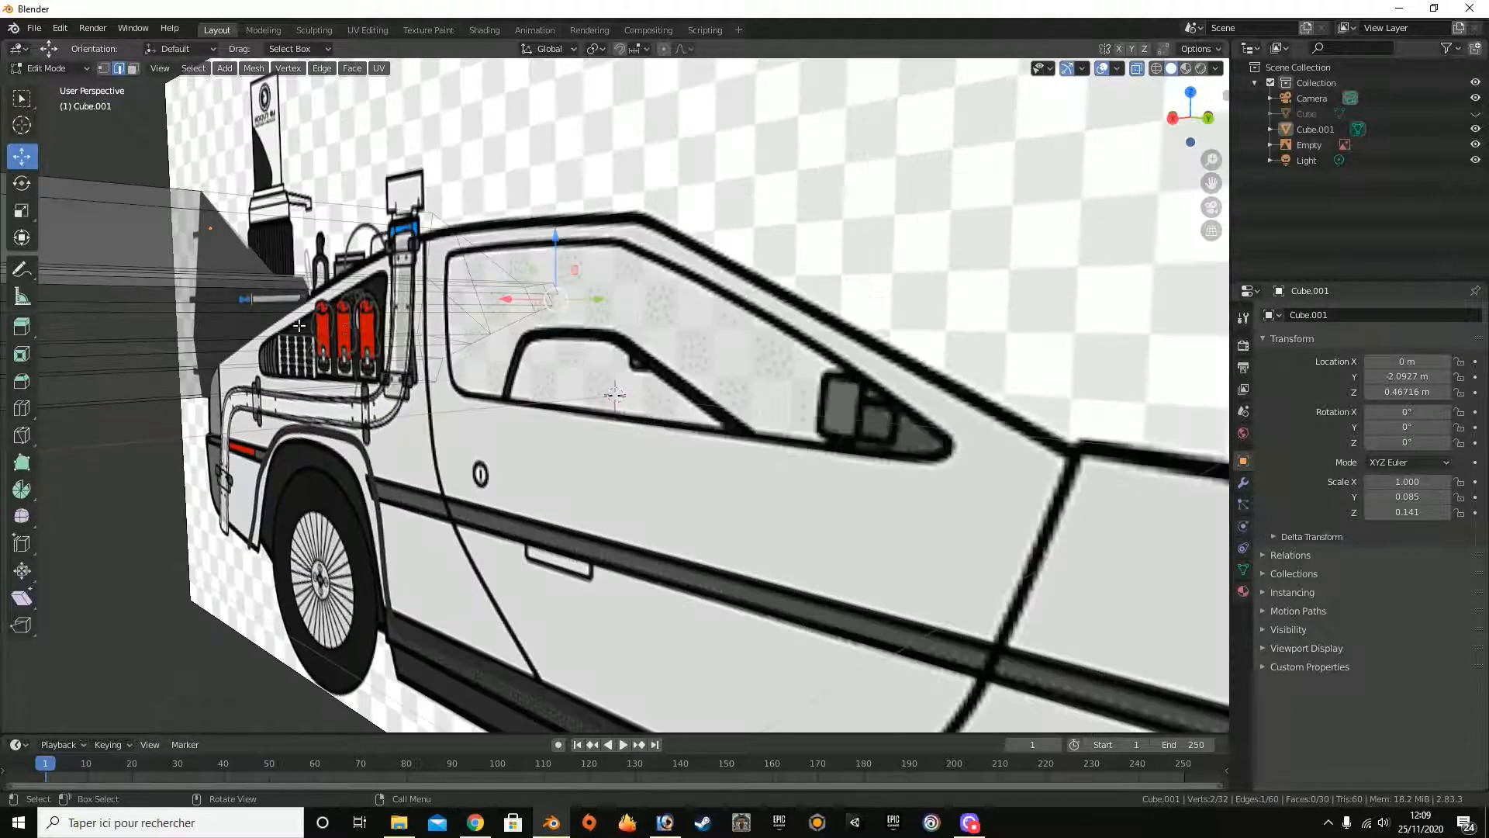
pyautogui.scroll(-2, 1012, 155)
pyautogui.moveTo(1190, 116); pyautogui.dragTo(1129, 108)
pyautogui.click(1129, 75)
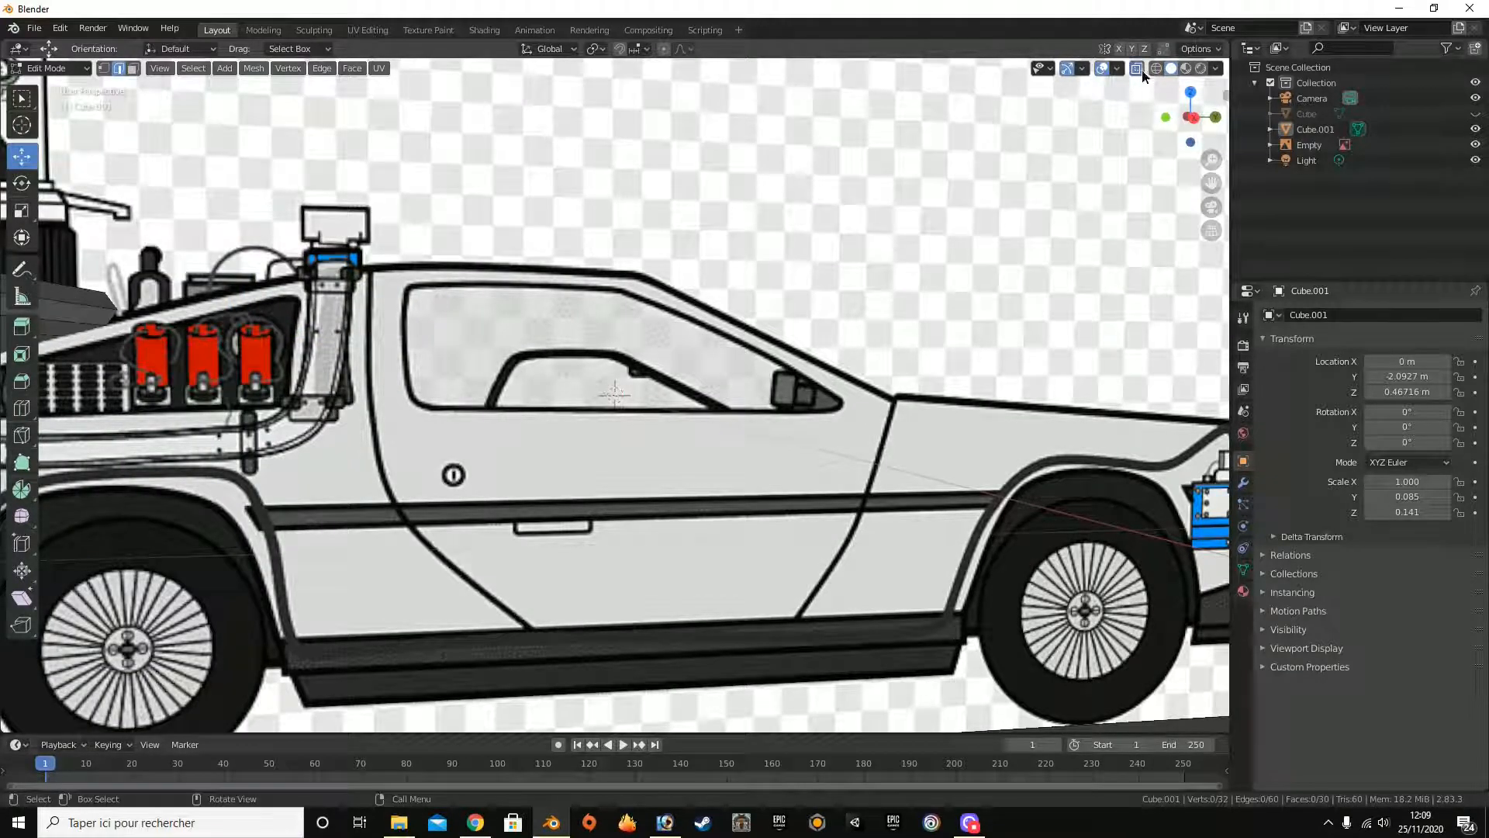
pyautogui.scroll(-2, 1043, 160)
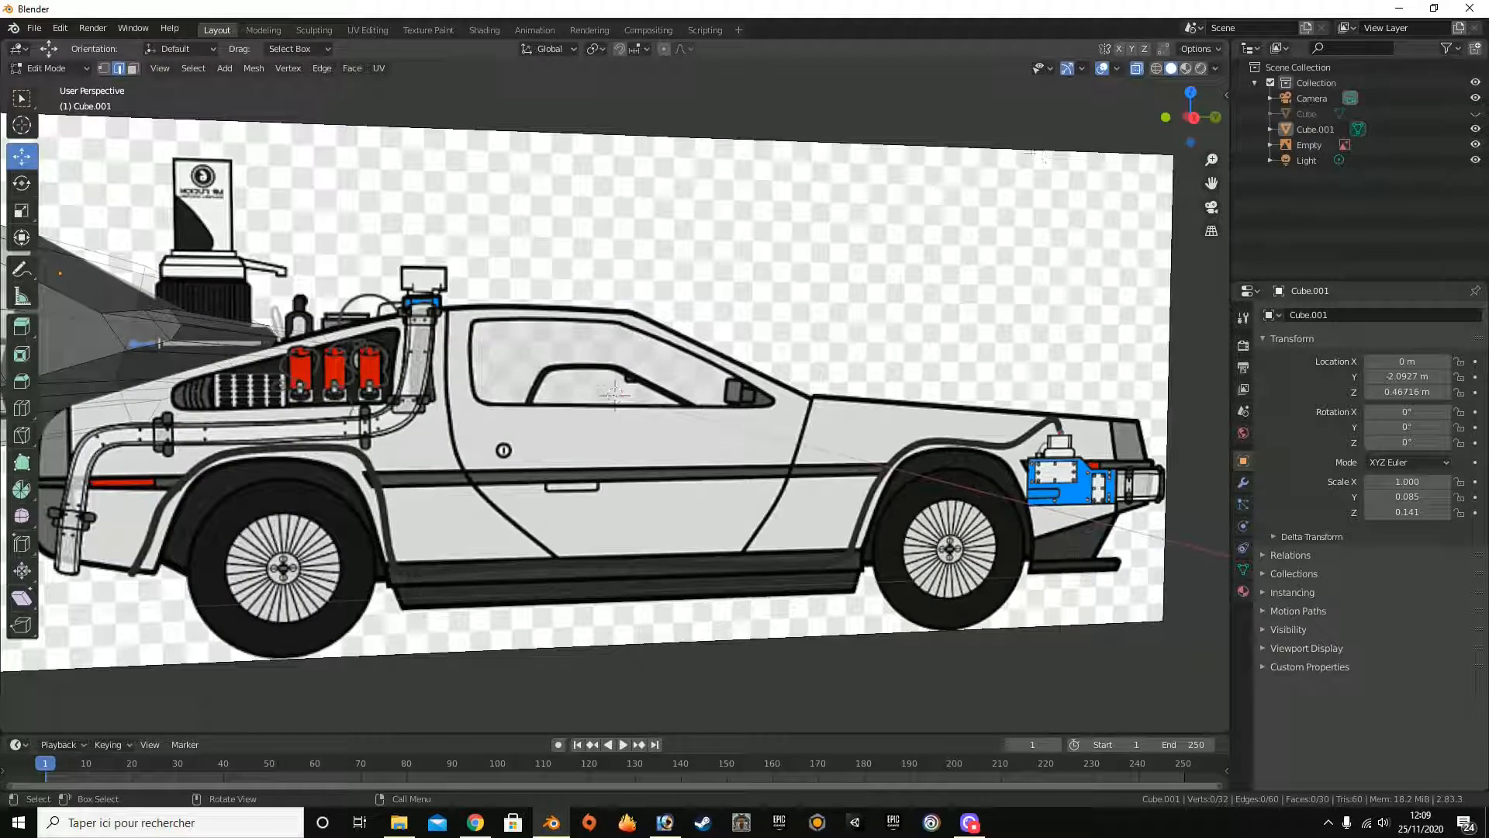
pyautogui.click(1137, 74)
# Step: Select the upper edge of the rear block's narrow front face and reposition it against the side reference
pyautogui.moveTo(1184, 112); pyautogui.dragTo(1086, 122)
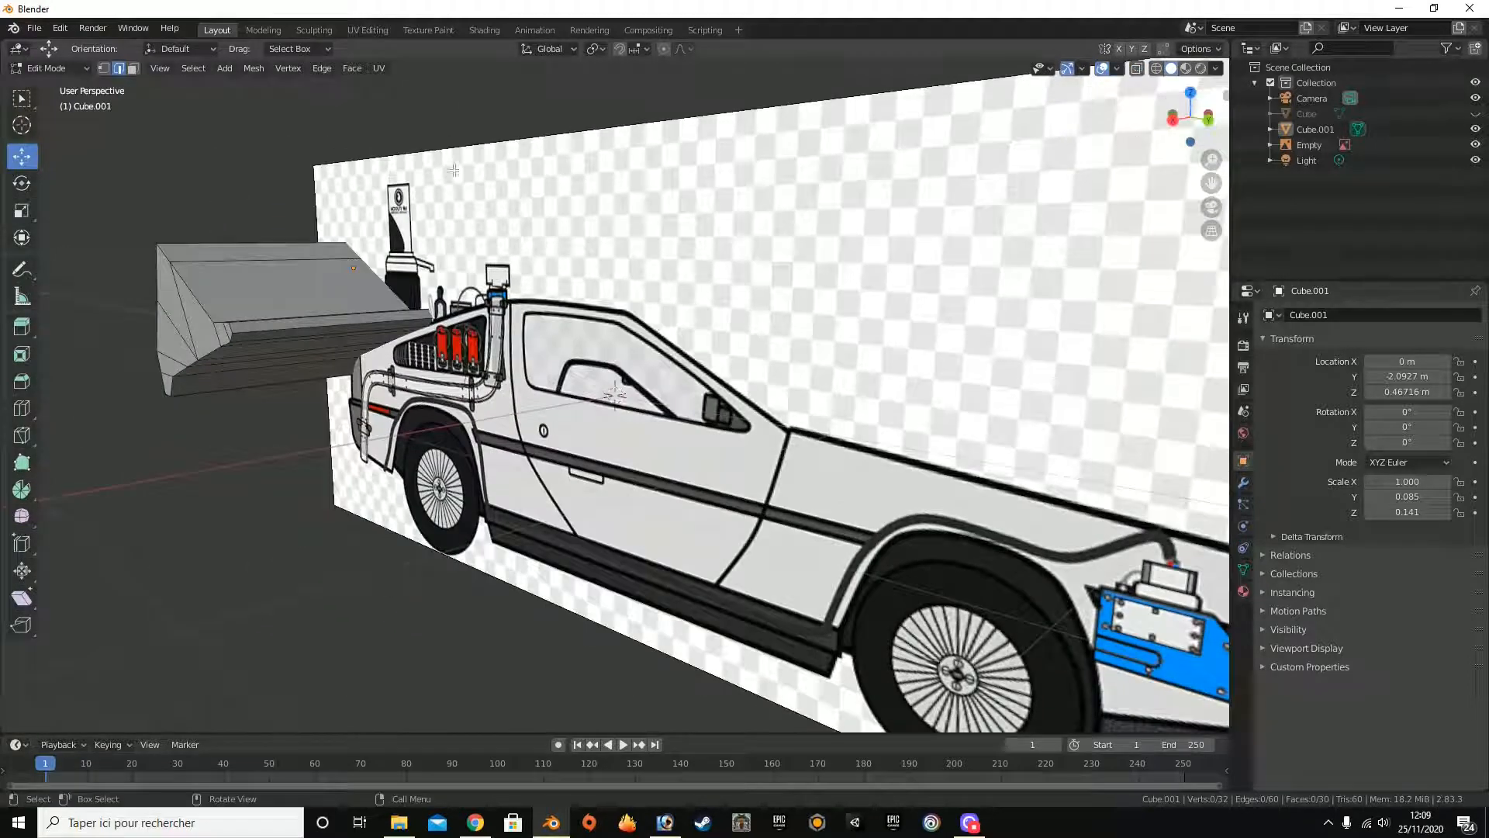
pyautogui.scroll(2, 314, 248)
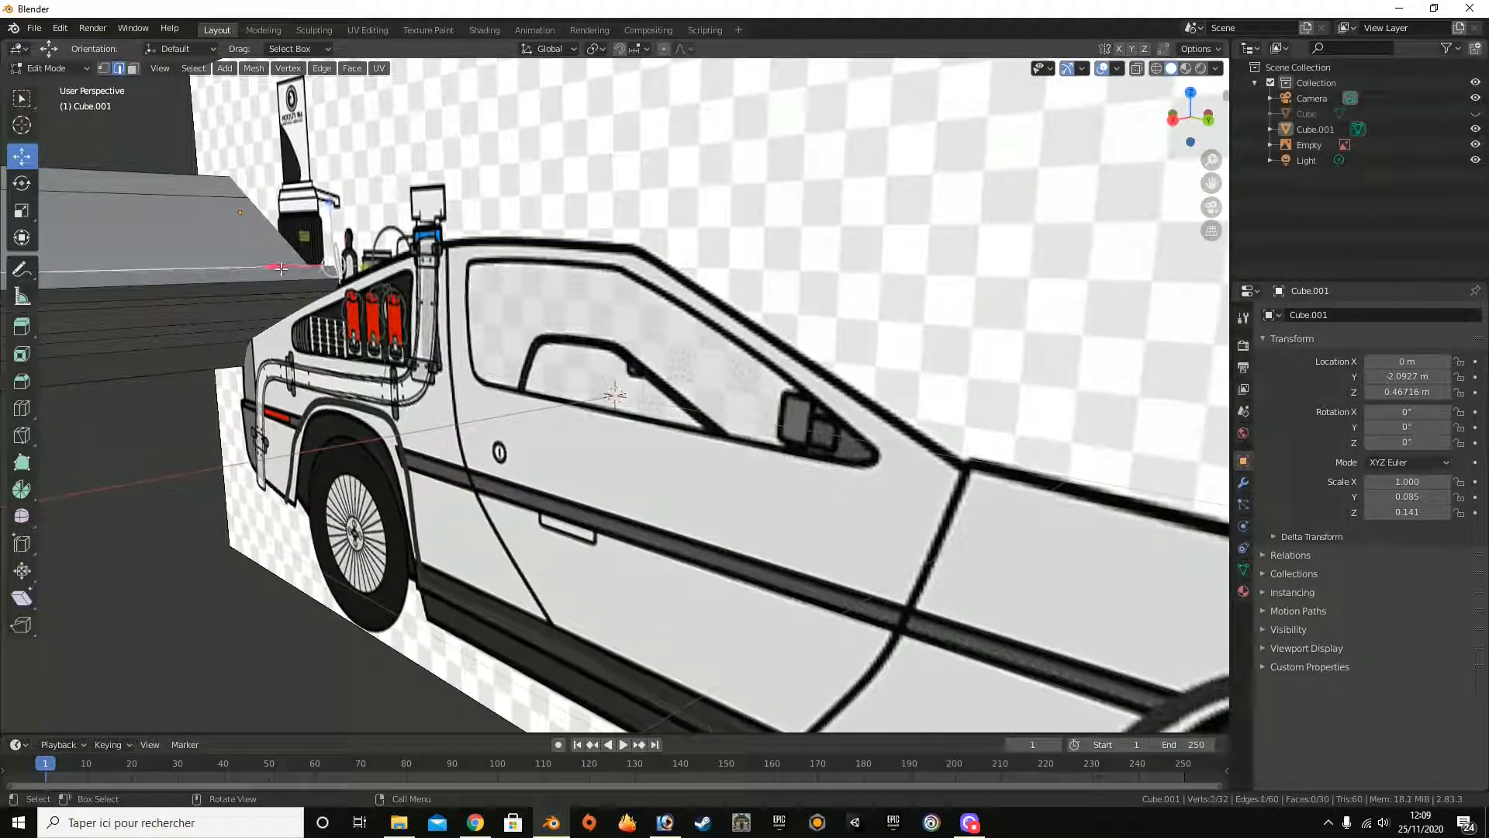
pyautogui.click(1170, 128)
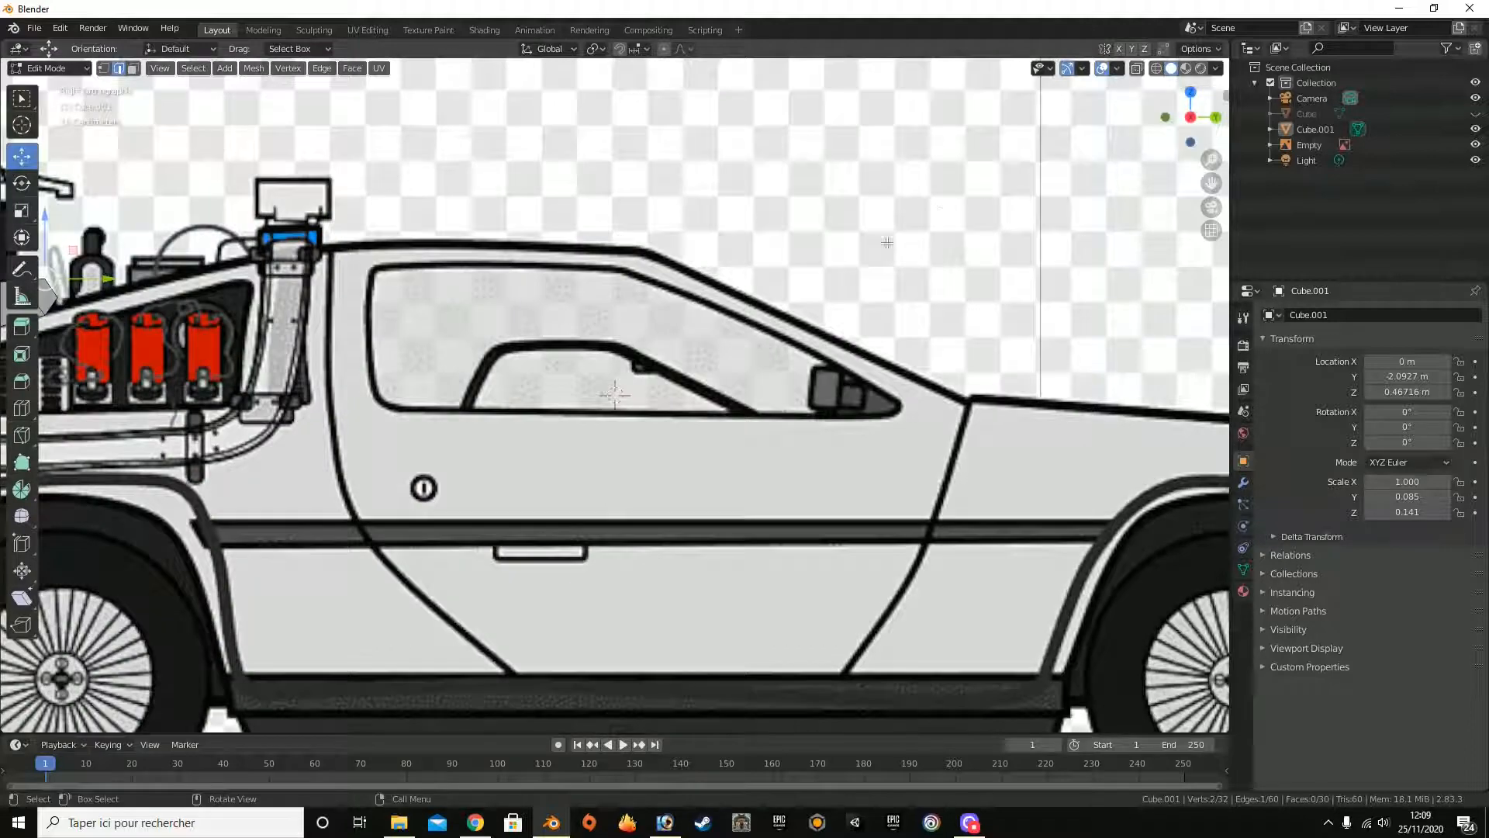
pyautogui.scroll(-2, 505, 351)
pyautogui.moveTo(269, 316); pyautogui.dragTo(217, 289)
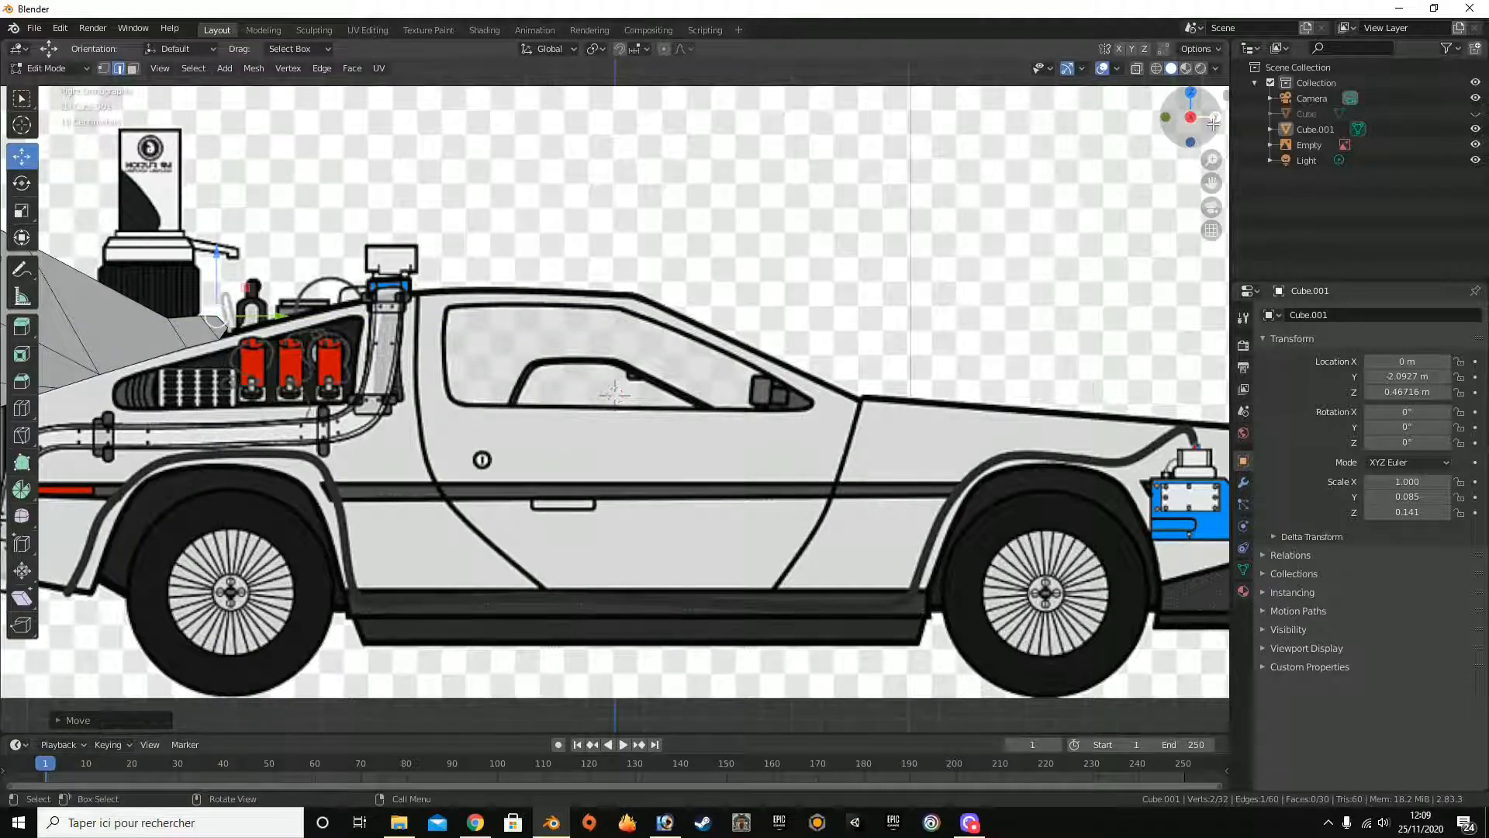
# Step: Move the narrow front face's lower edge slightly down in the right side view and select the face's upper edge
pyautogui.moveTo(1191, 116); pyautogui.dragTo(882, 170)
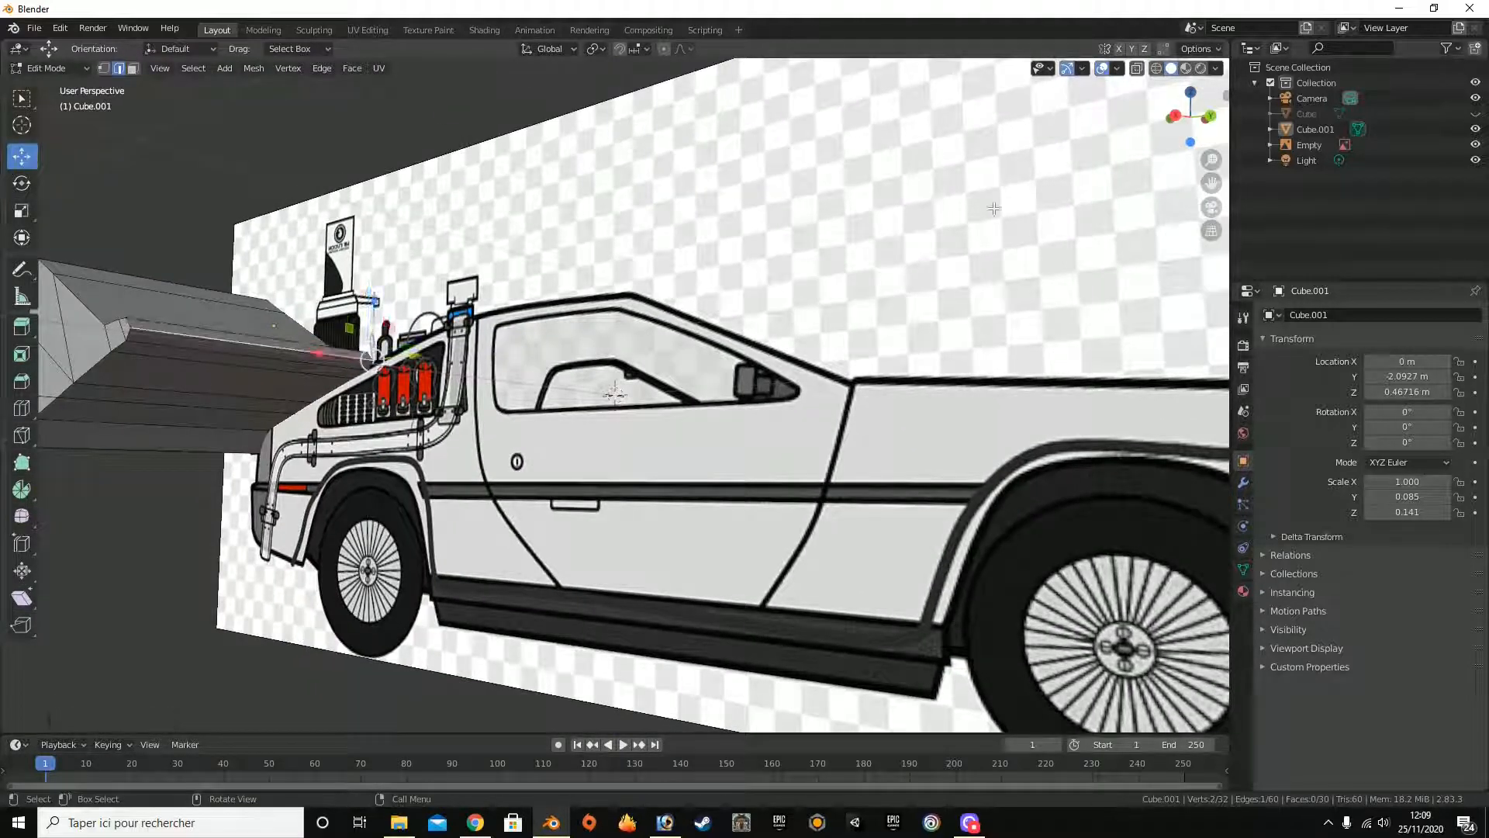
pyautogui.click(1175, 116)
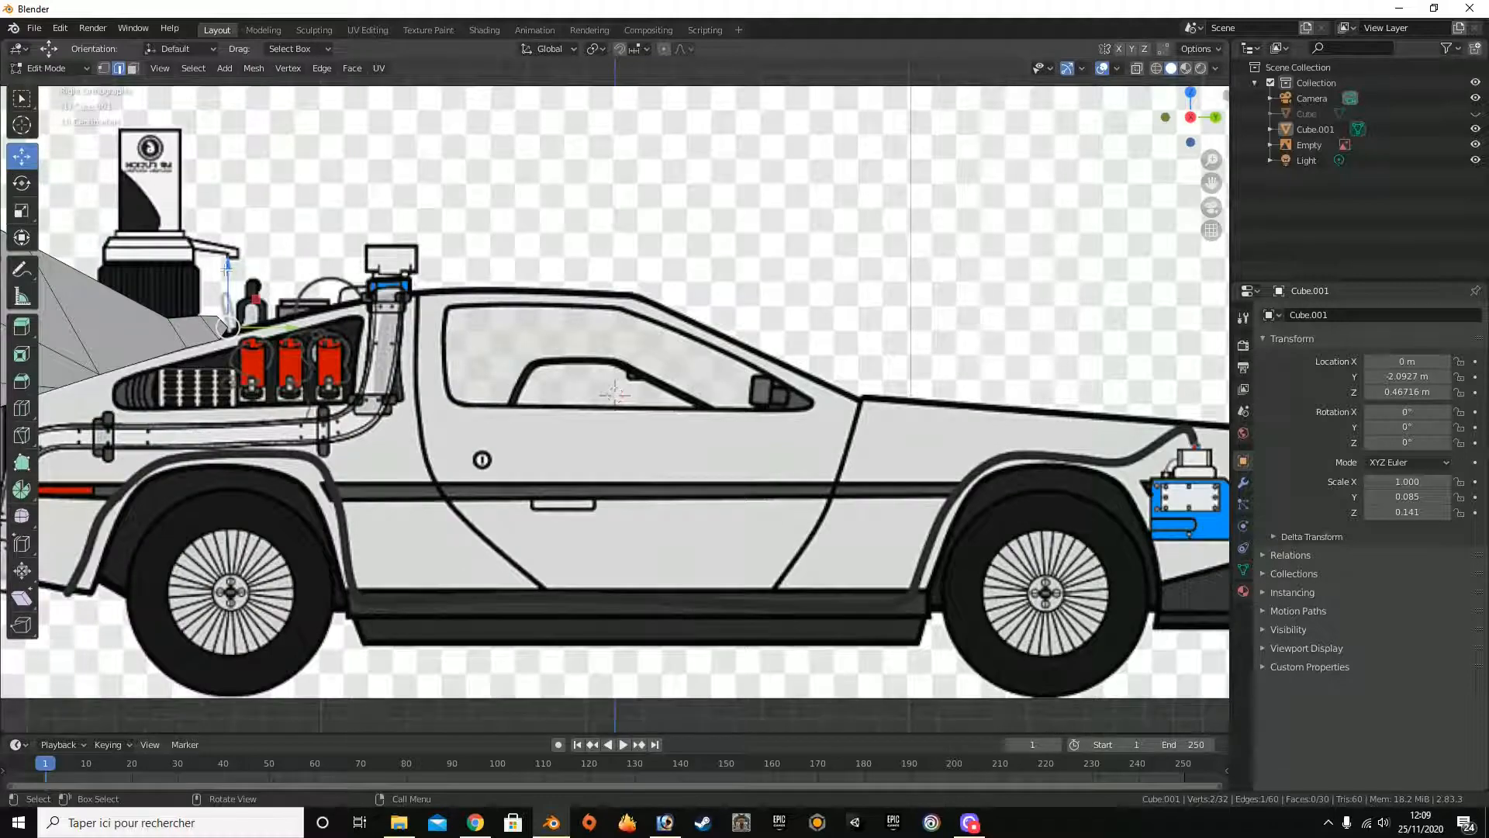
pyautogui.moveTo(226, 273); pyautogui.dragTo(236, 287)
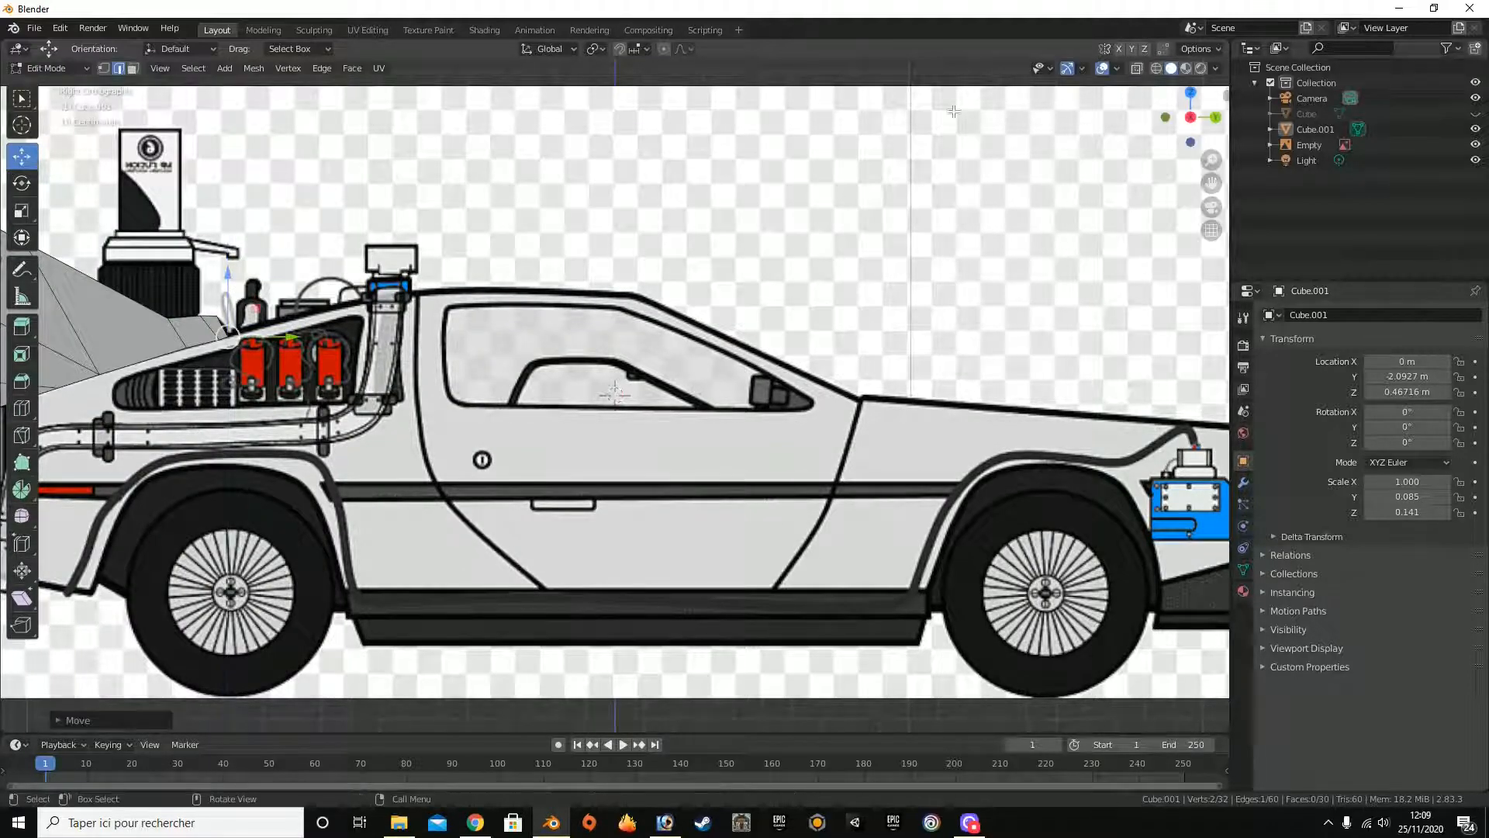
pyautogui.moveTo(1190, 118); pyautogui.dragTo(1188, 122)
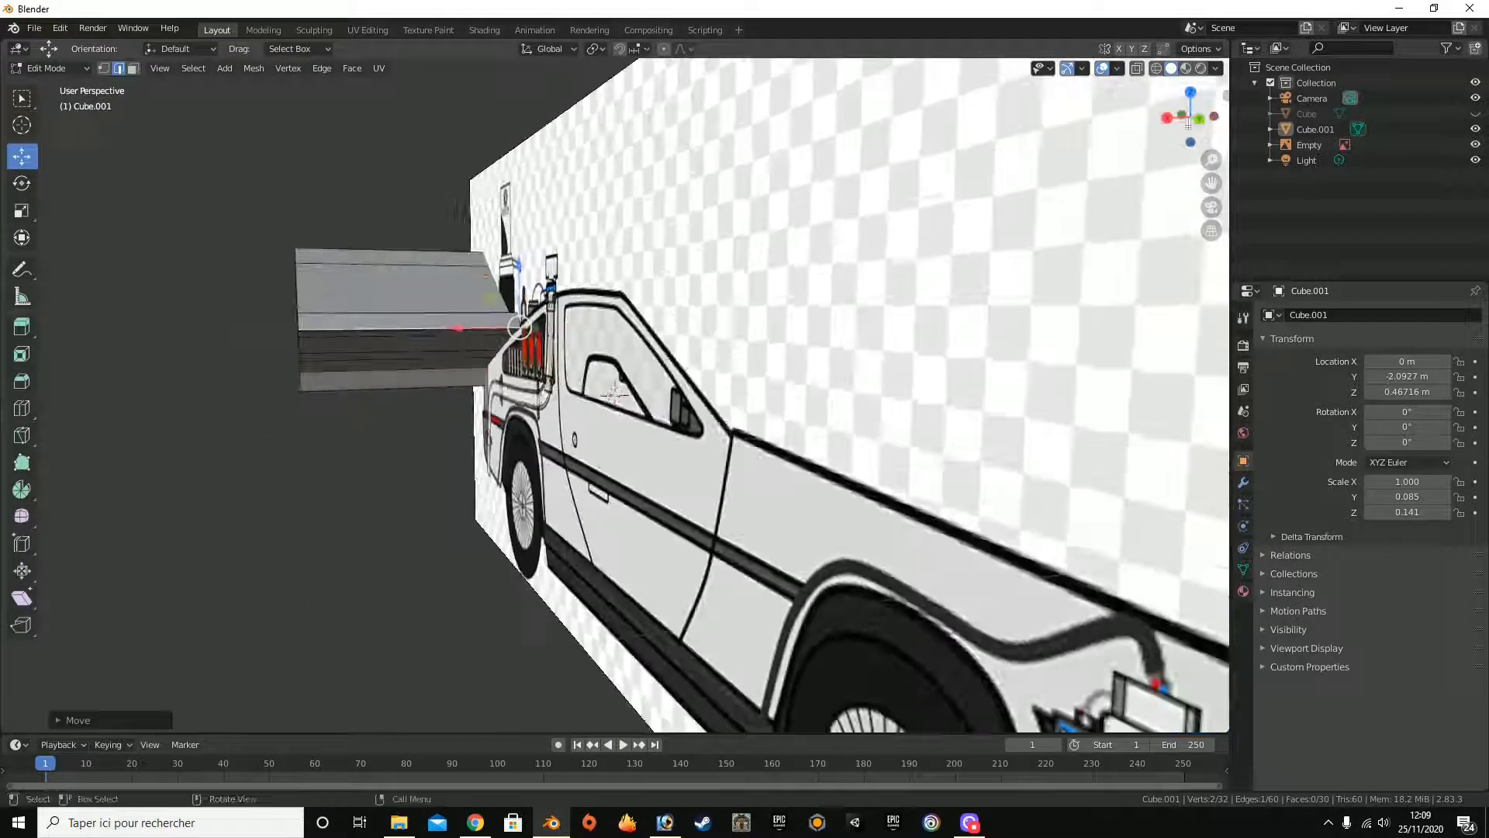
pyautogui.click(484, 317)
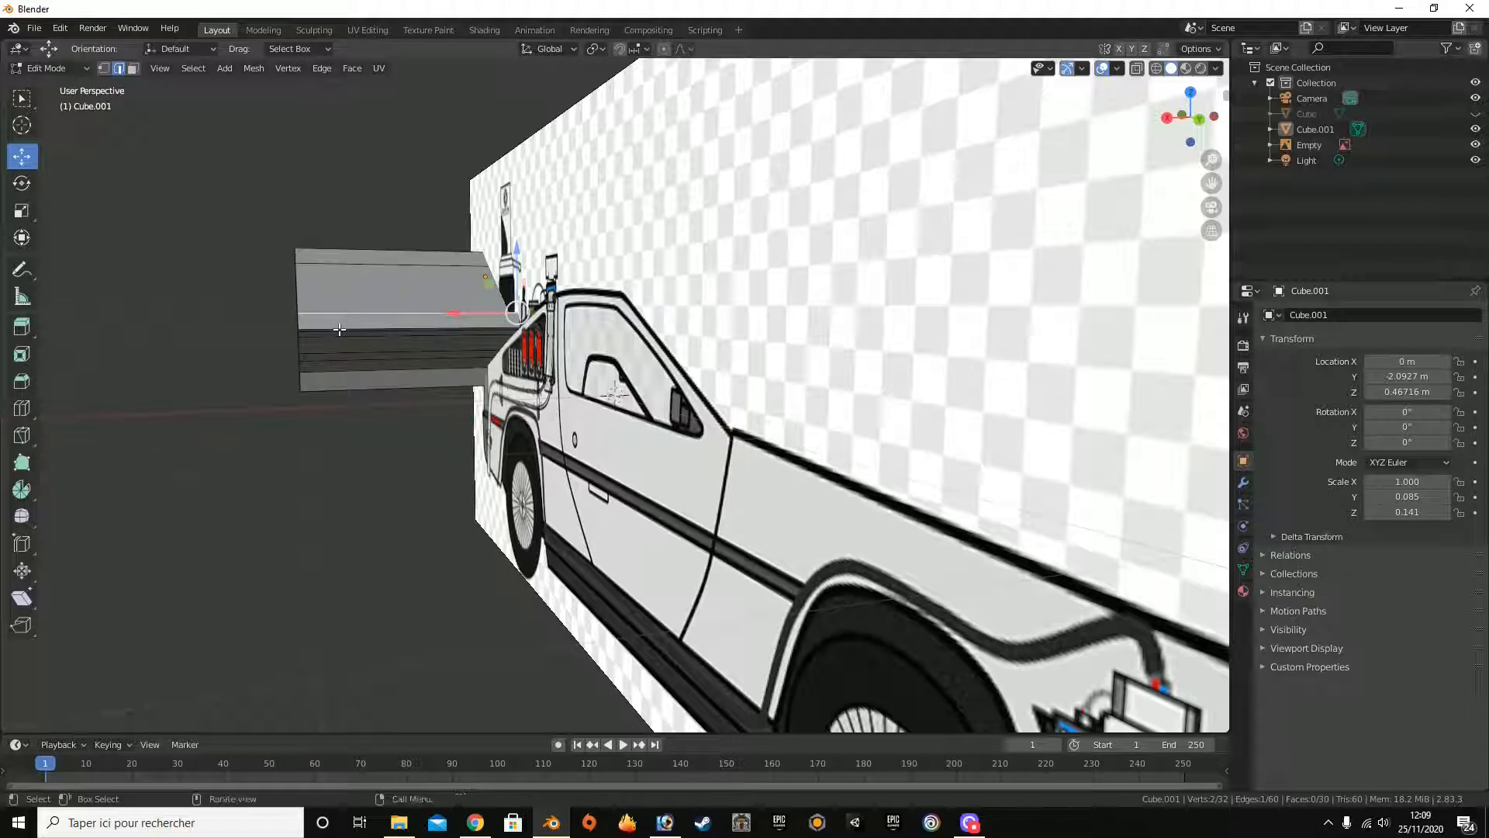
pyautogui.click(969, 822)
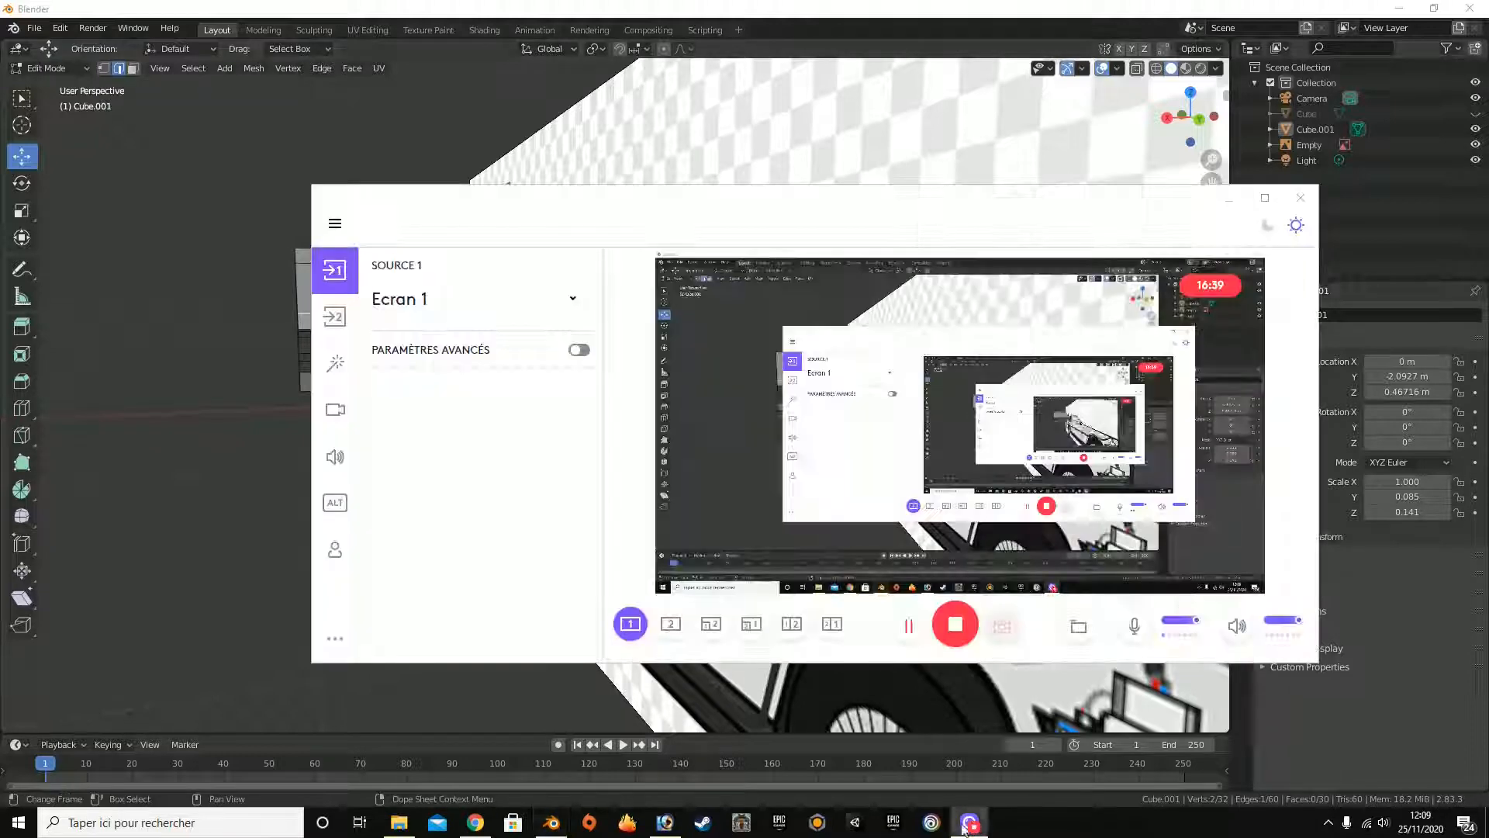
pyautogui.click(671, 623)
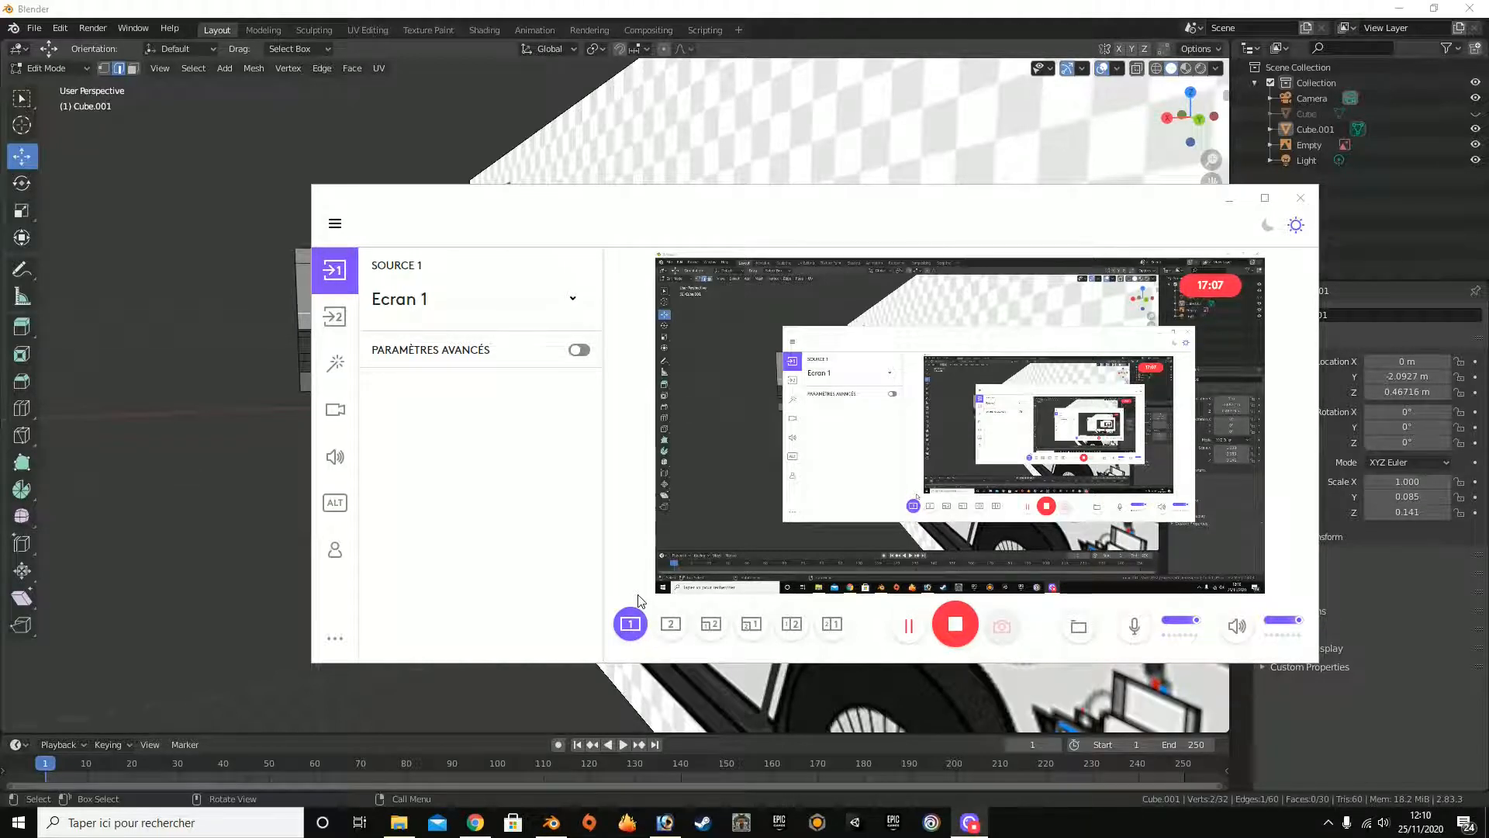
pyautogui.click(552, 822)
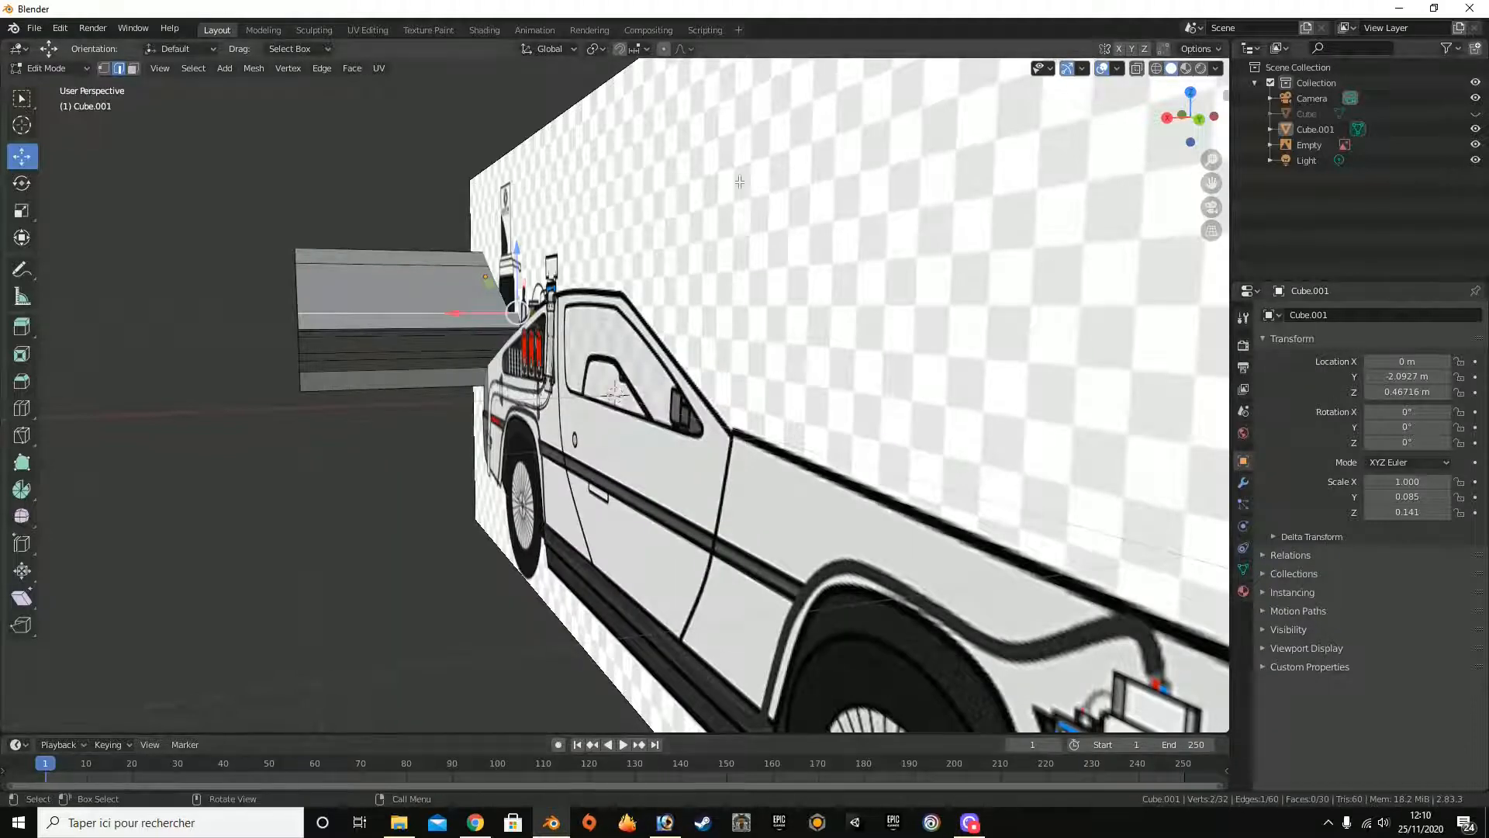
# Step: Try to subdivide the upper and lower long edges of the rear block's narrow front face together
pyautogui.keyDown('shift'); pyautogui.click(314, 326); pyautogui.keyUp('shift')
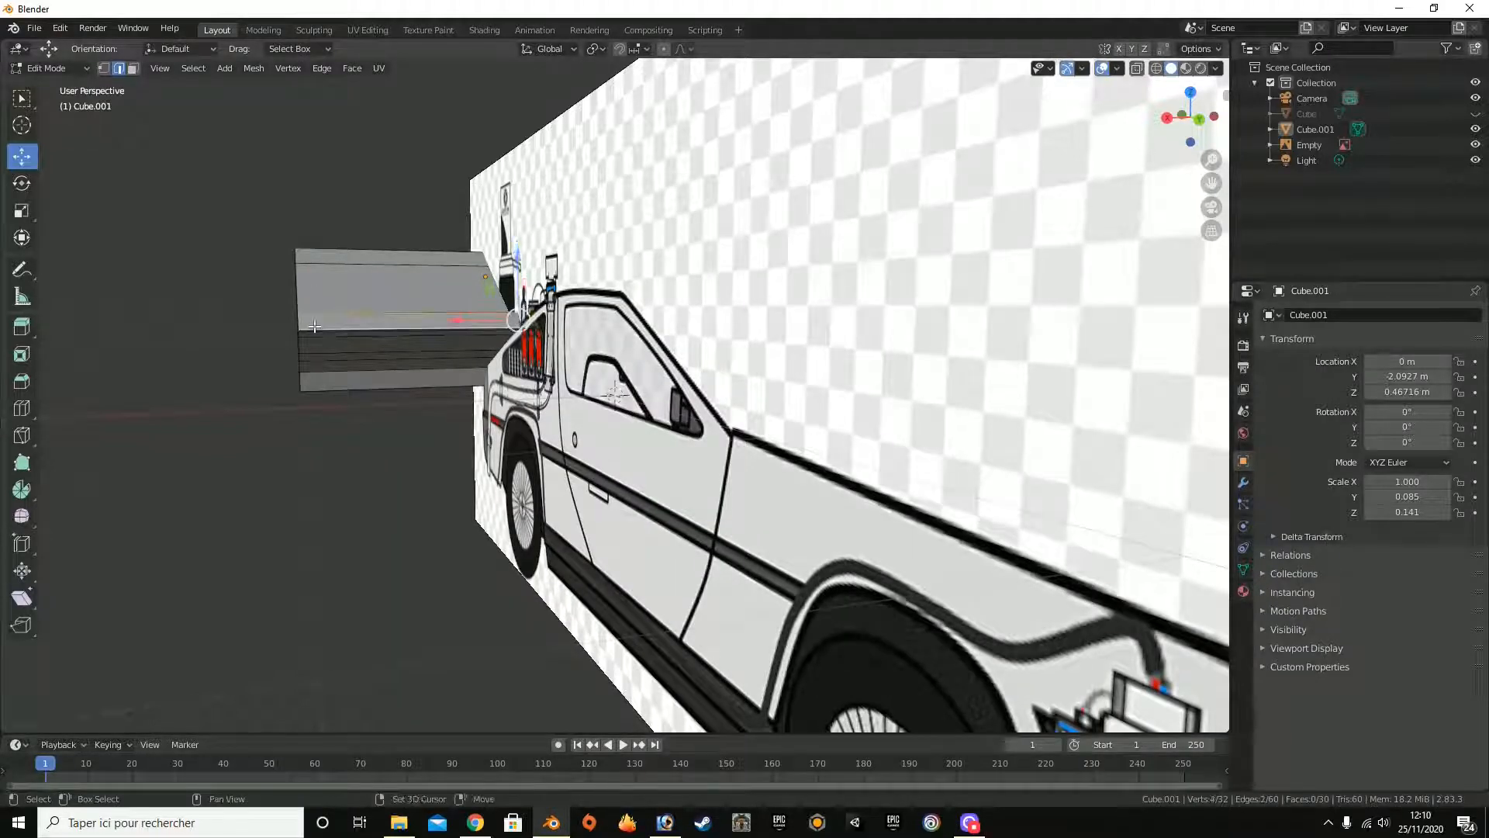
pyautogui.rightClick(404, 316)
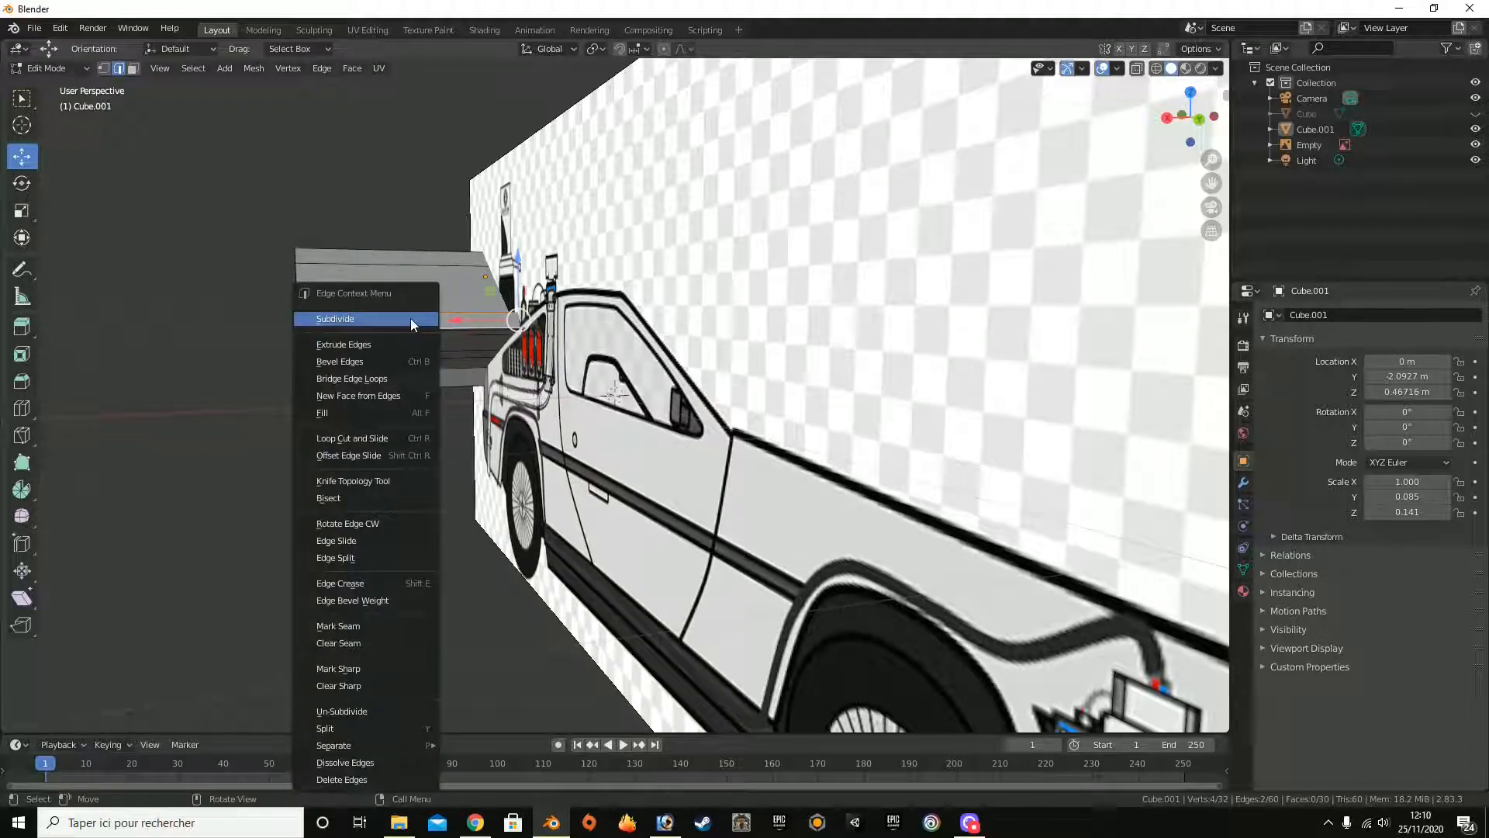
pyautogui.click(356, 321)
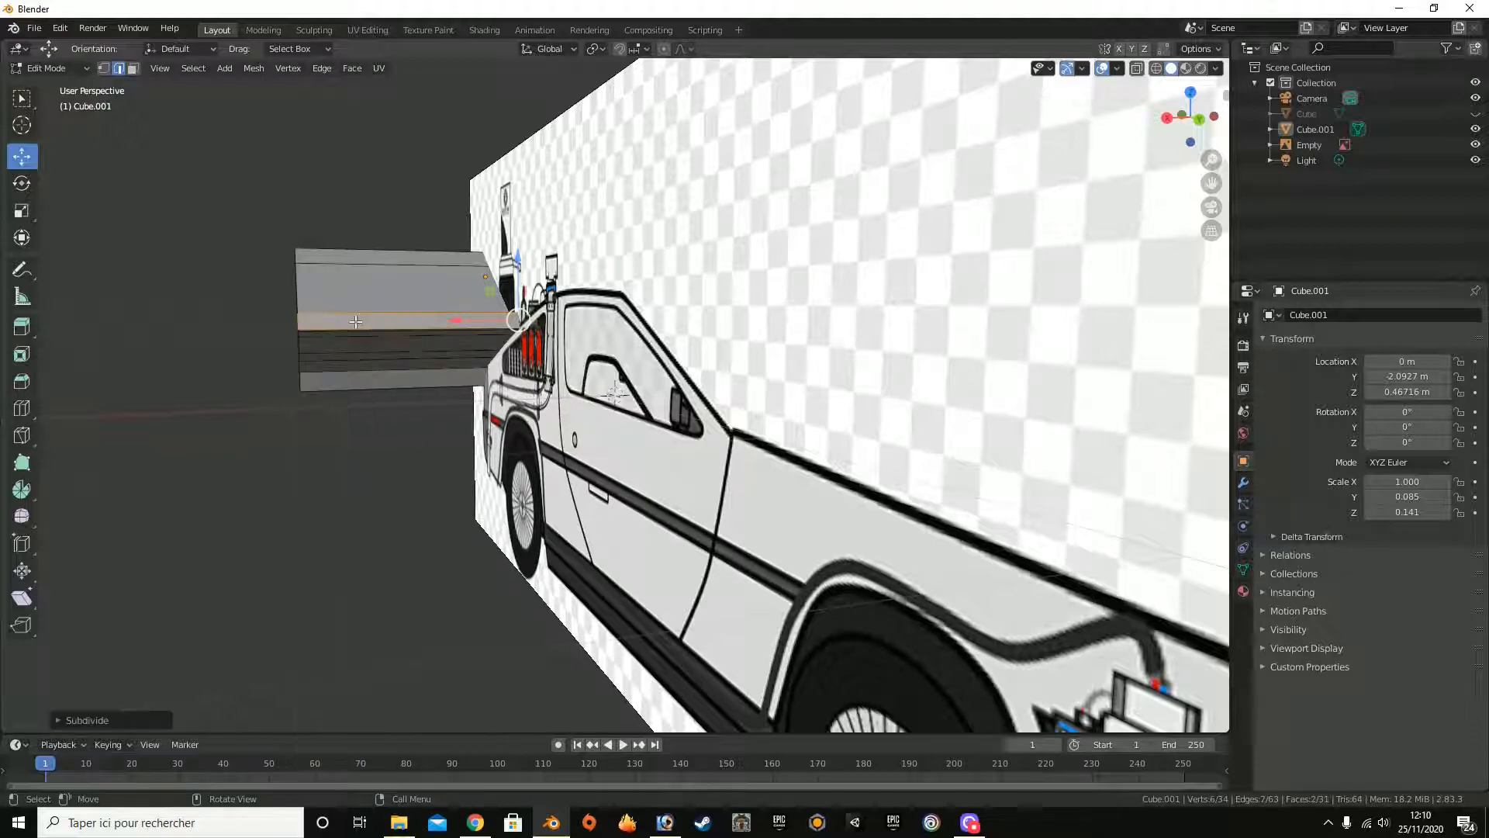
# Step: Try scaling the subdivided front face along Z, cancel the scaling and undo the subdivision
pyautogui.moveTo(1193, 113); pyautogui.dragTo(1311, 176)
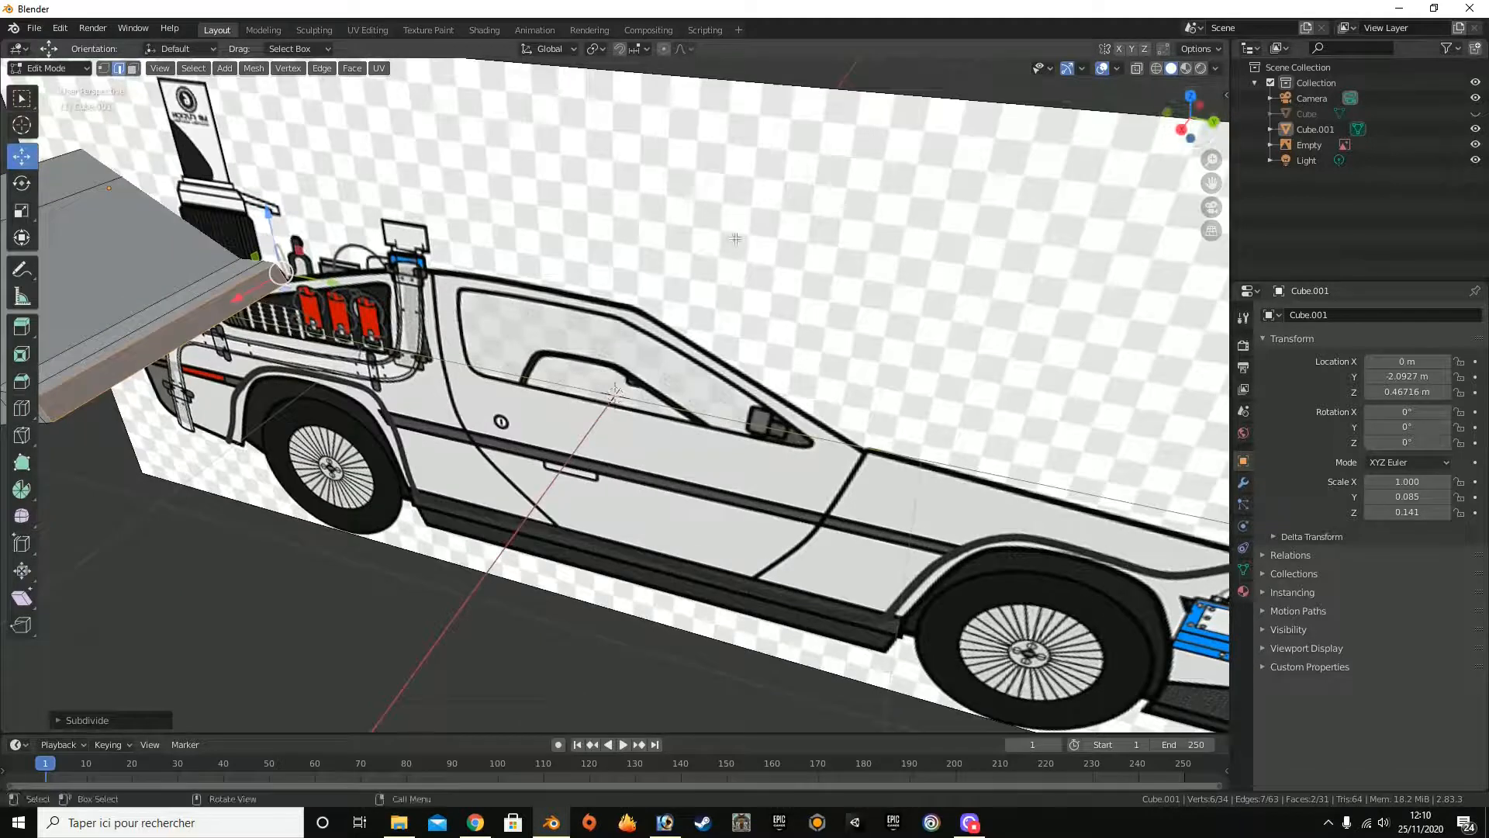
pyautogui.press('s')
pyautogui.press('z')
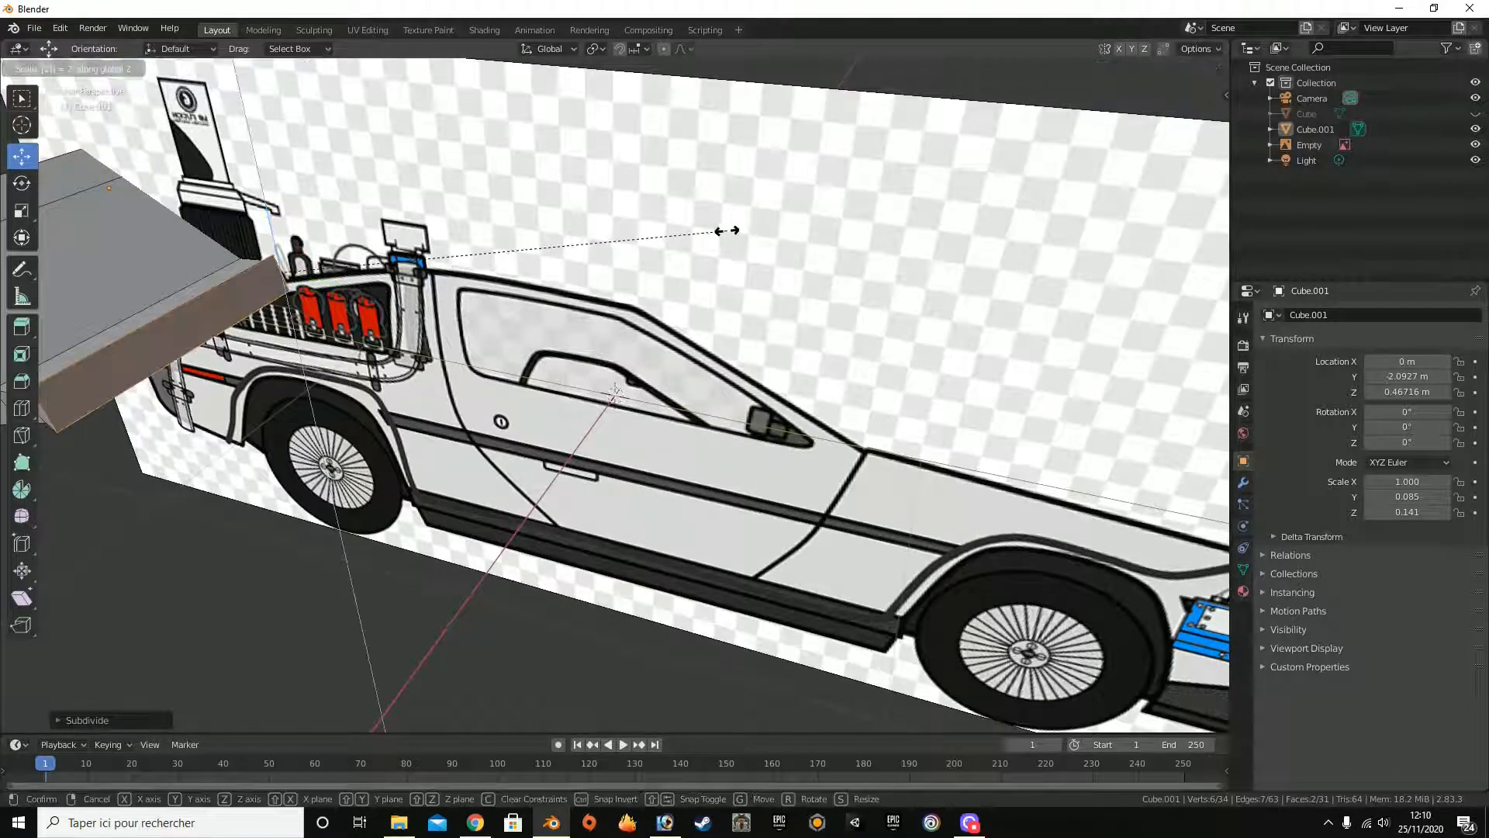
pyautogui.rightClick(720, 228)
pyautogui.hotkey('ctrl', 'z')
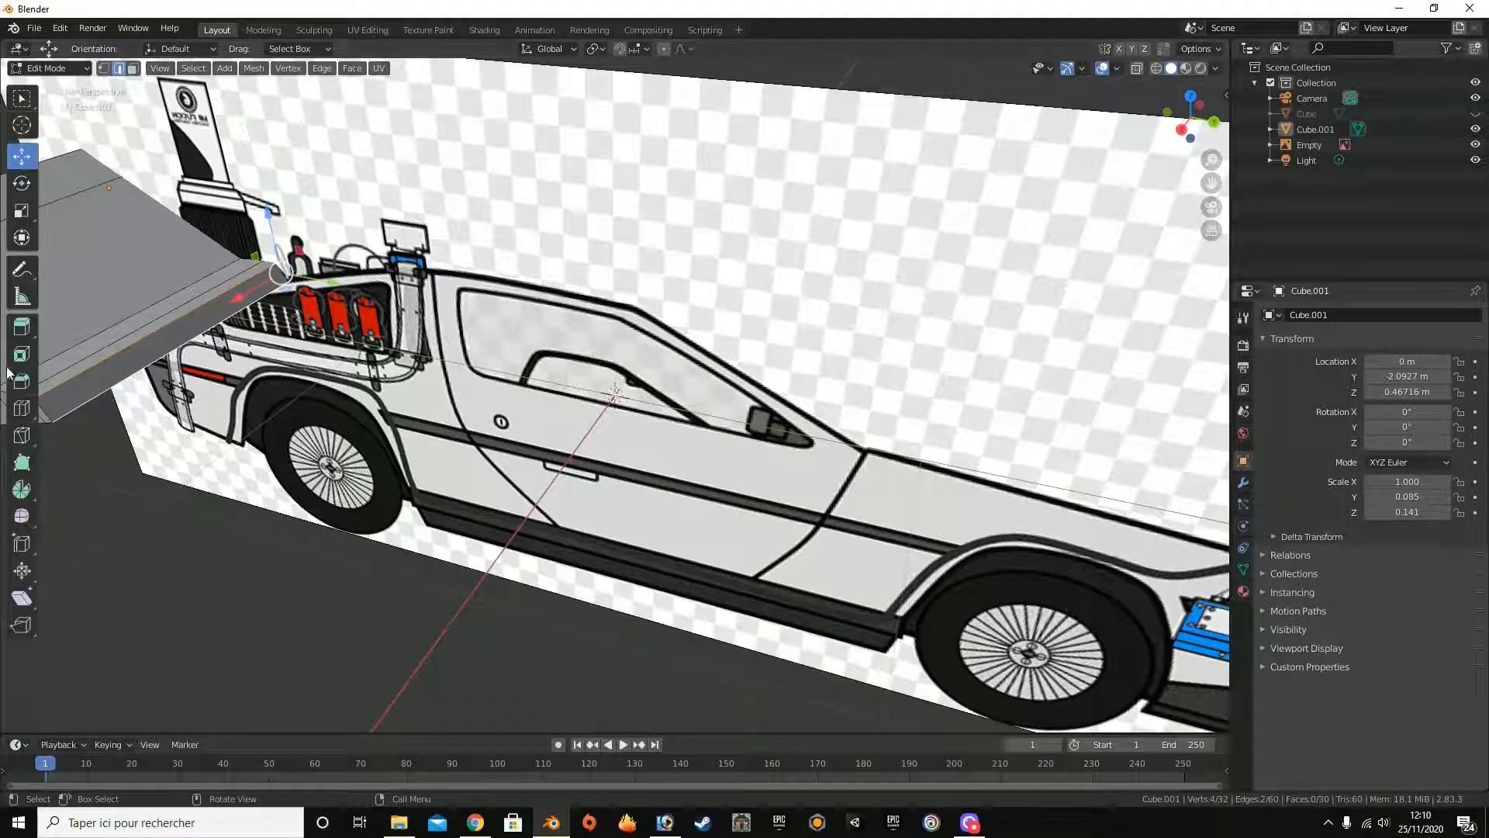
# Step: Add a single loop cut running lengthwise around the rear block with Loop Cut
pyautogui.click(21, 408)
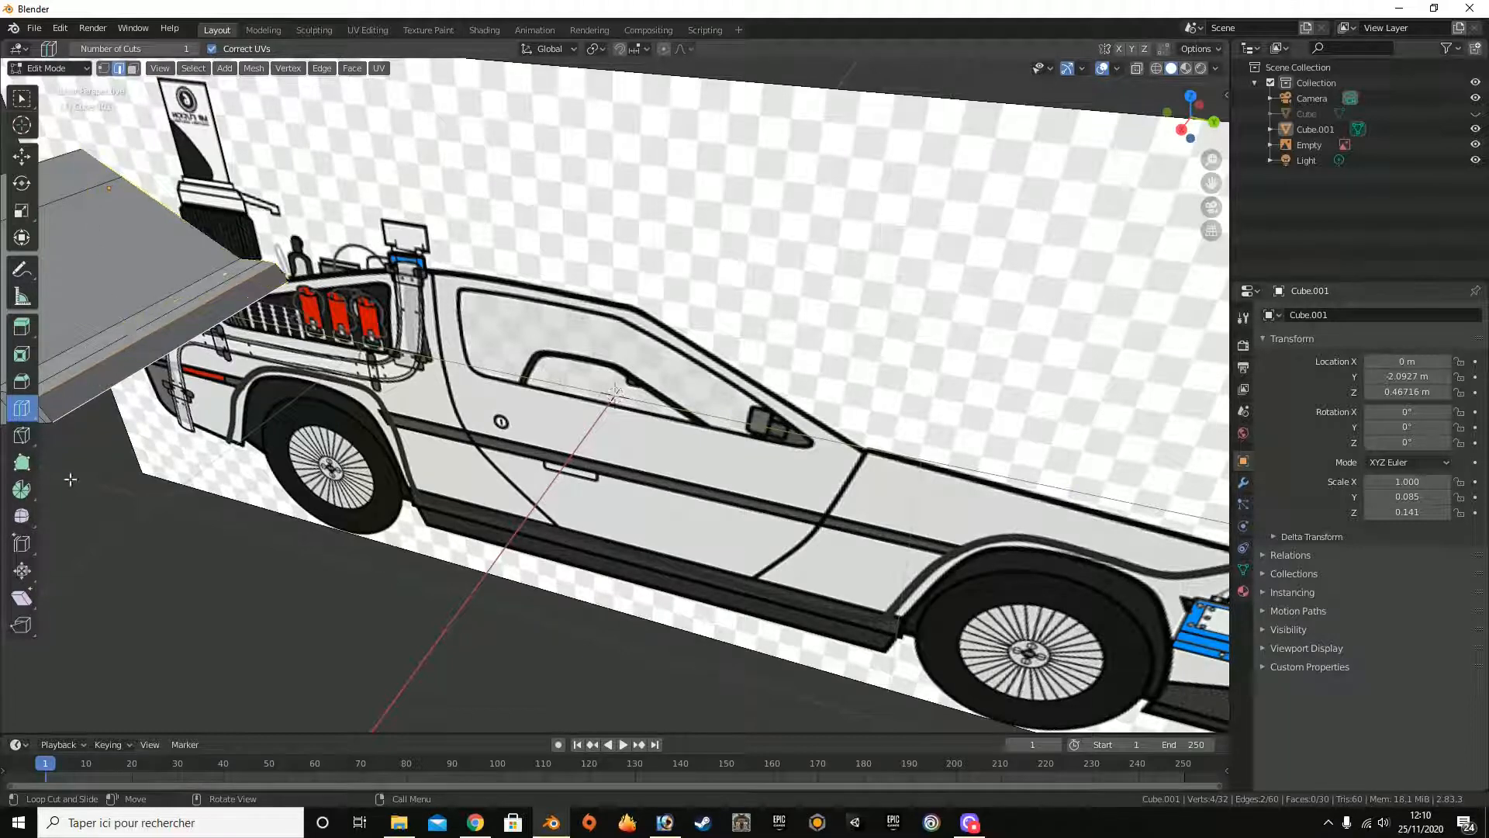
pyautogui.click(3, 476)
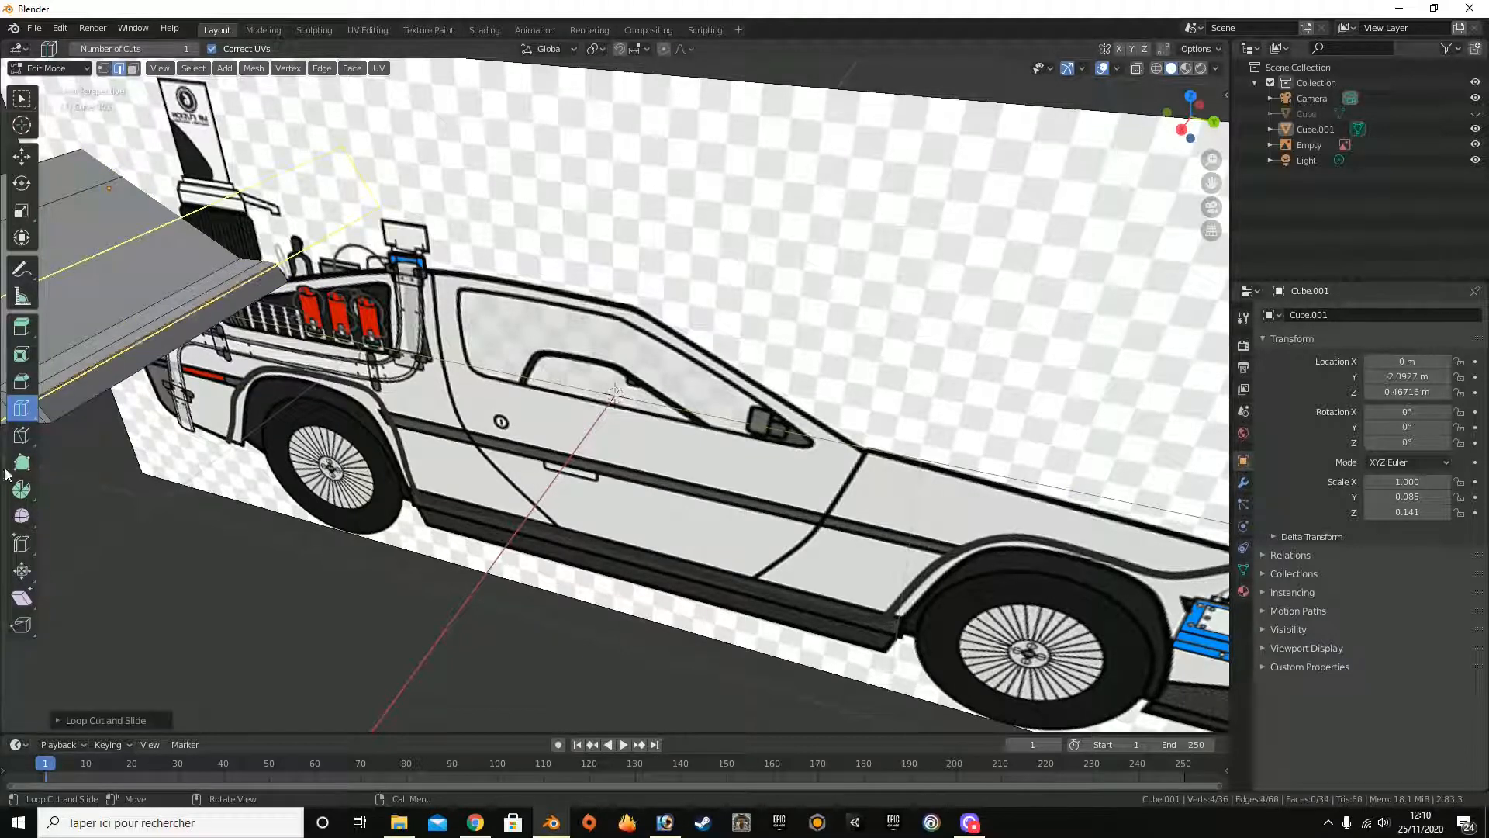
# Step: Undo the lengthwise loop cut on the rear block and return to the Move tool
pyautogui.click(22, 157)
pyautogui.scroll(-3, 219, 248)
pyautogui.hotkey('ctrl', 'z')
pyautogui.scroll(3, 138, 323)
pyautogui.click(21, 408)
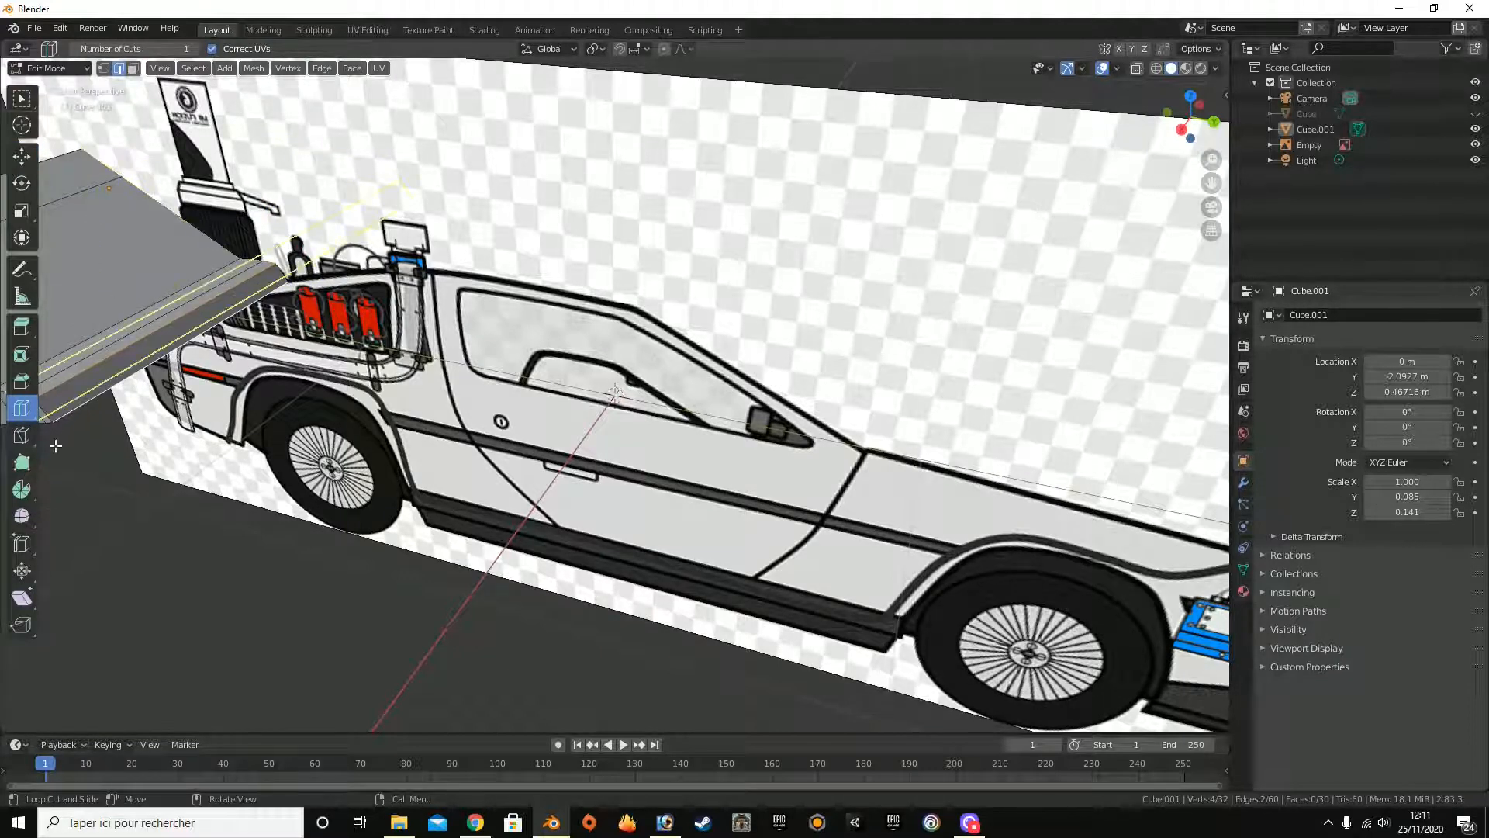
pyautogui.rightClick(241, 337)
pyautogui.click(23, 158)
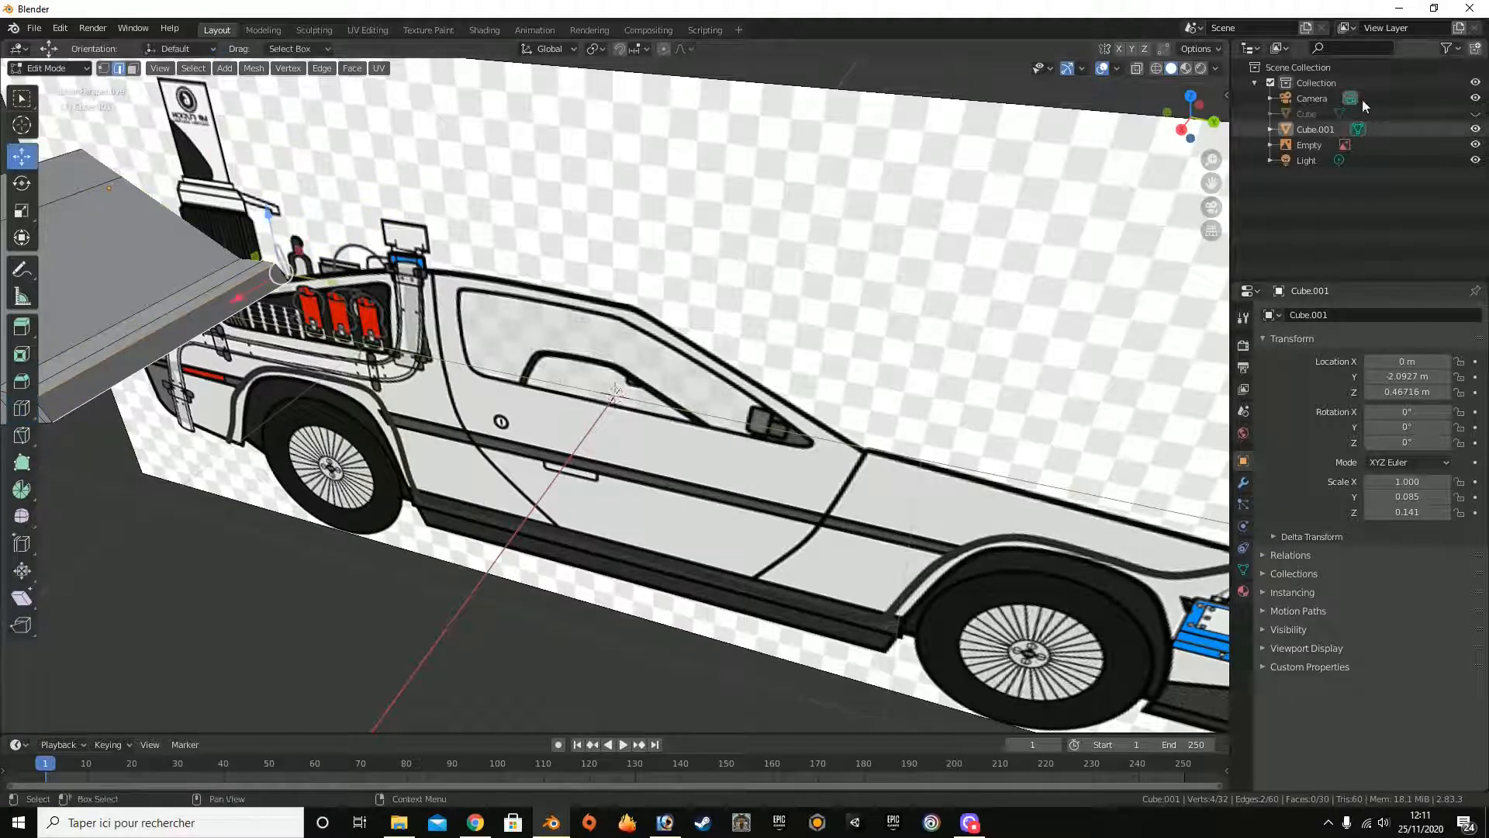
# Step: Extrude the rear block's narrow front face forward by about 0.024 m, working in the right side view
pyautogui.click(1182, 128)
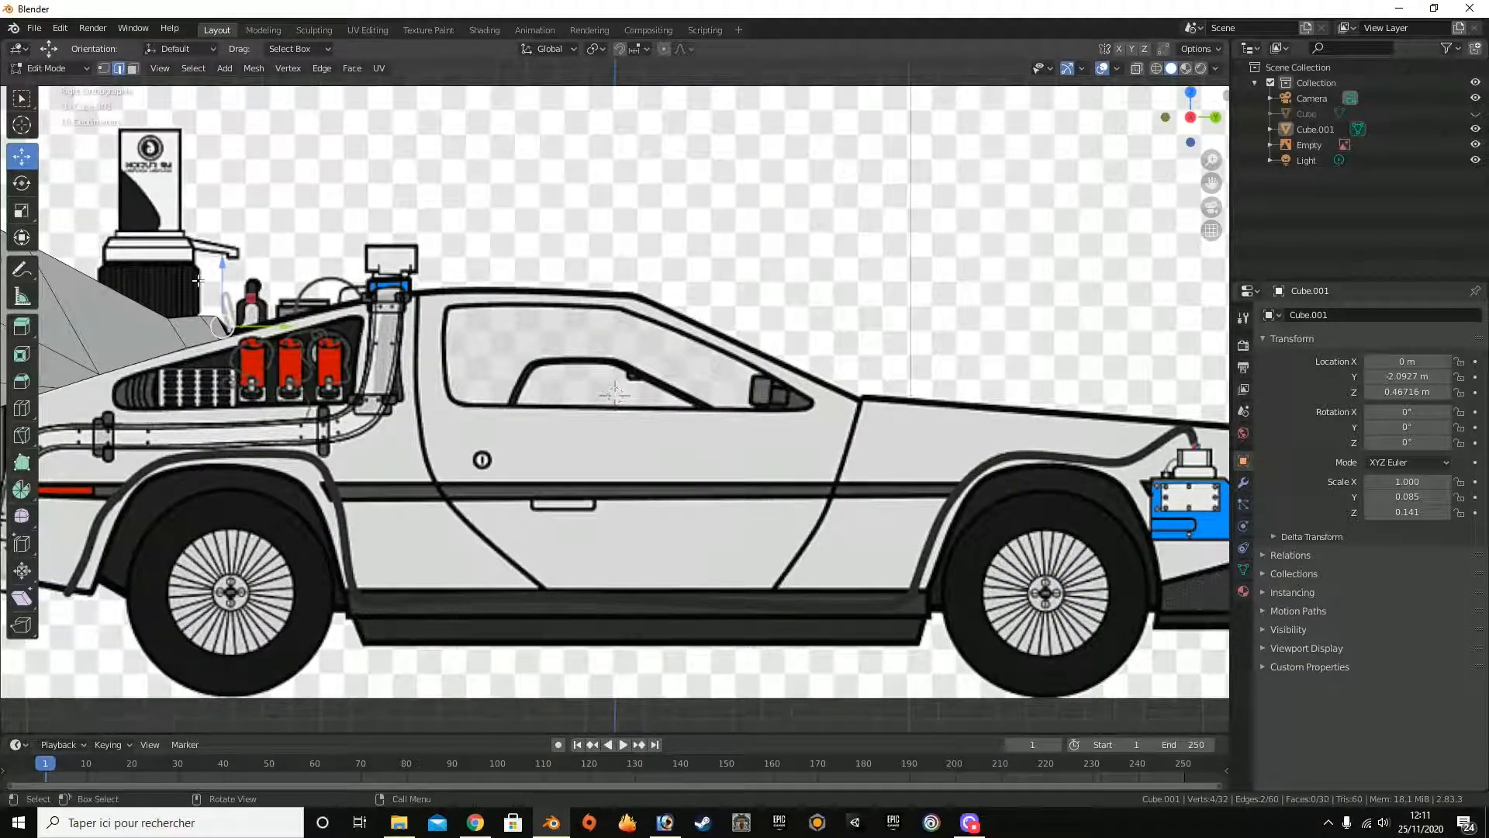
pyautogui.click(133, 69)
pyautogui.moveTo(1090, 136); pyautogui.dragTo(774, 300, button='middle')
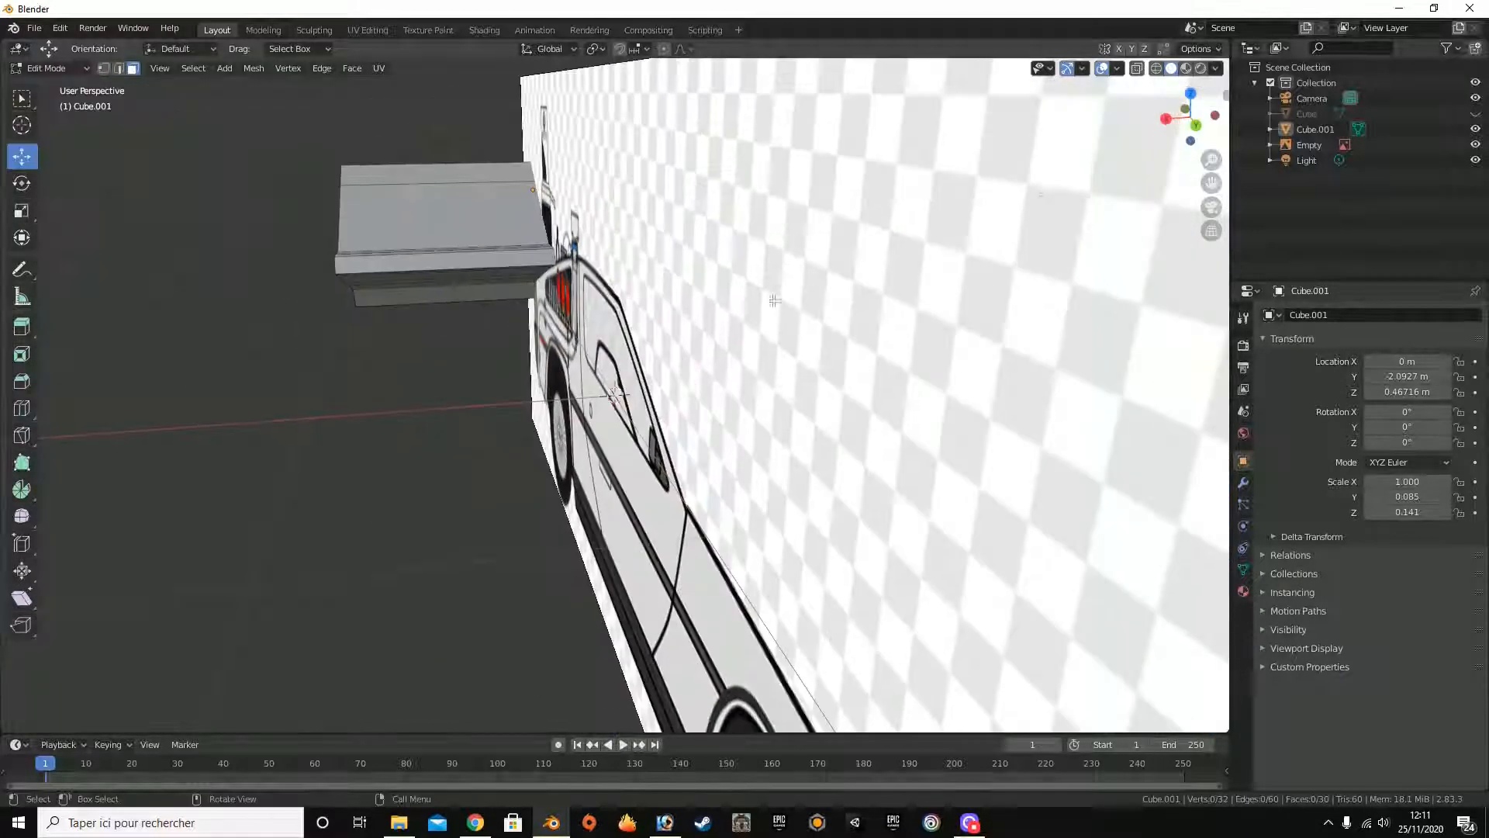
pyautogui.click(511, 260)
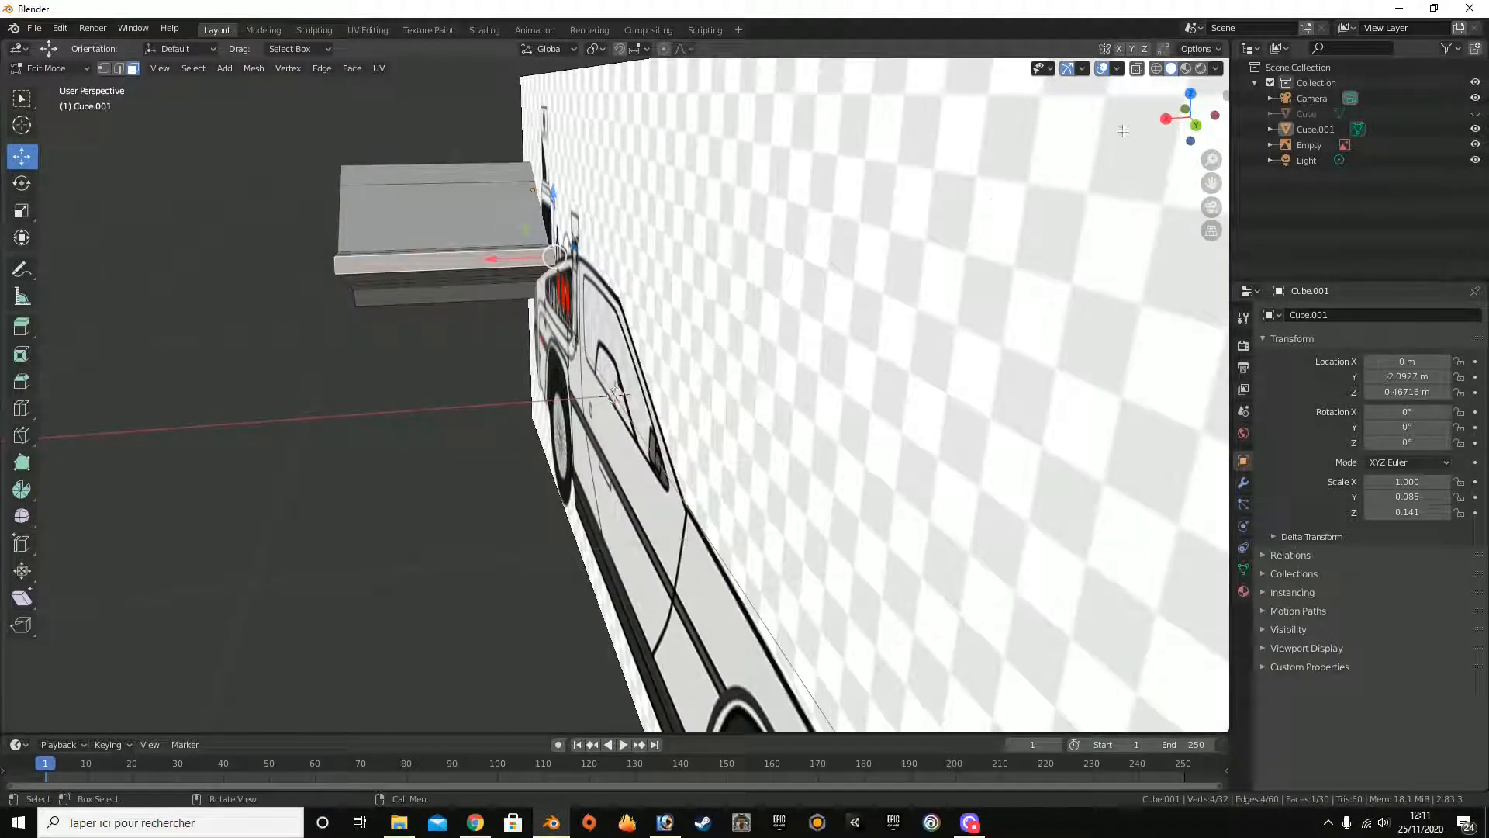
pyautogui.click(1165, 118)
pyautogui.press('e')
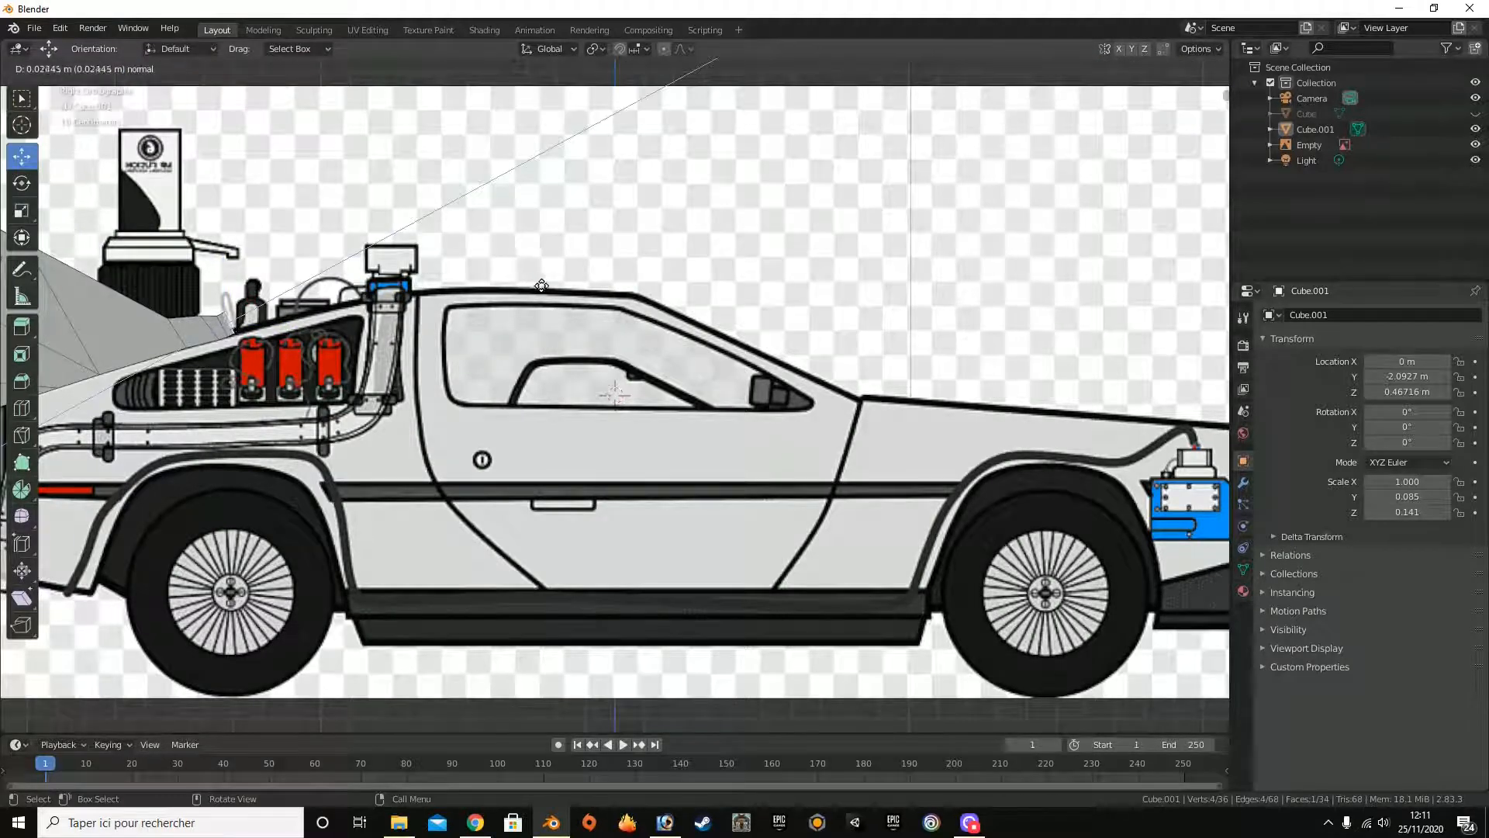
pyautogui.click(541, 284)
# Step: Scale the newly extruded front face smaller along Z and move it slightly down against the side-view reference
pyautogui.press('s')
pyautogui.press('z')
pyautogui.rightClick(463, 256)
pyautogui.press('s')
pyautogui.press('z')
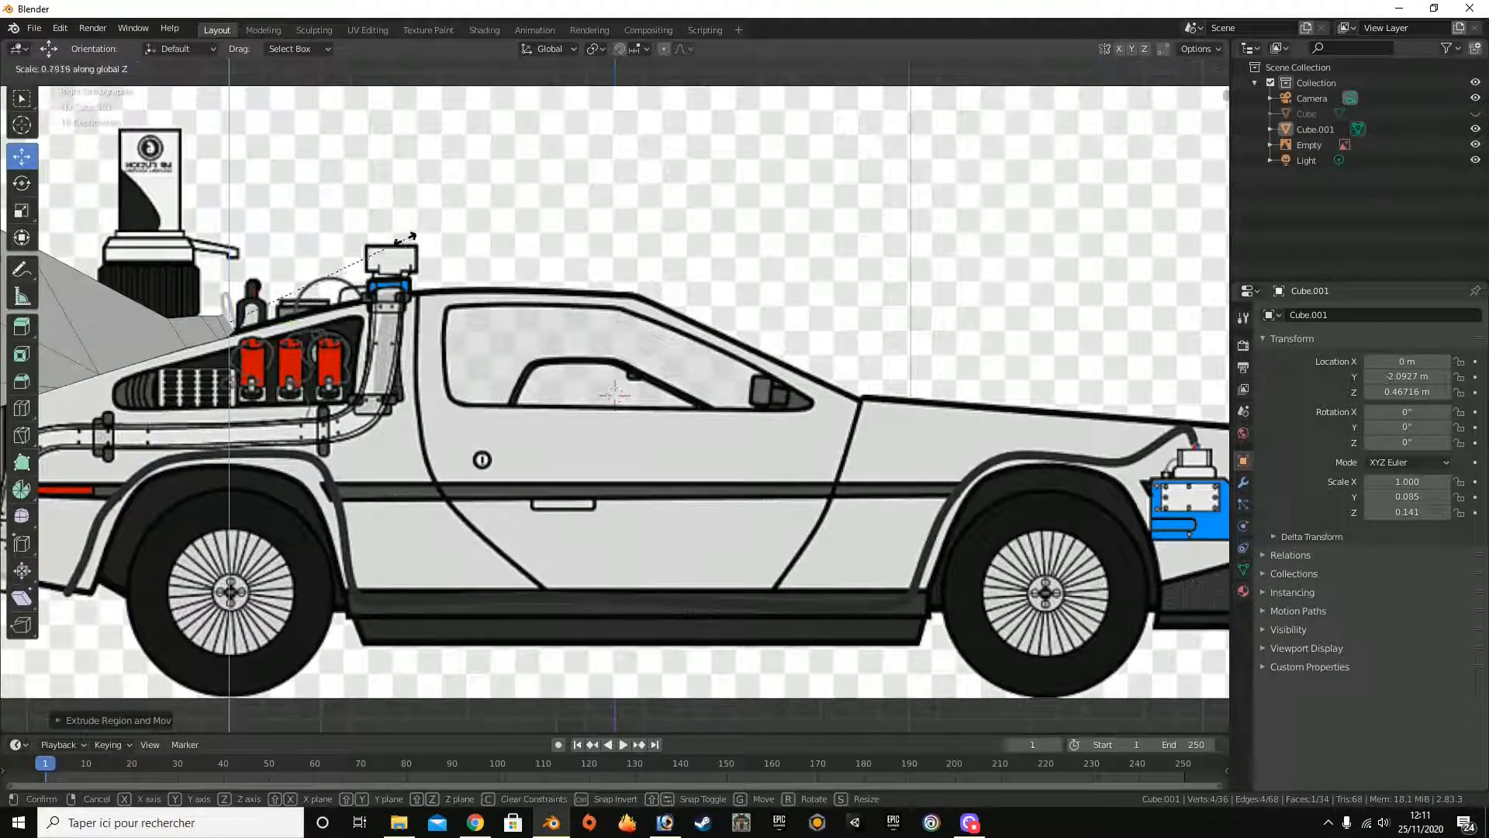
pyautogui.click(310, 254)
pyautogui.moveTo(232, 273); pyautogui.dragTo(269, 330)
pyautogui.click(22, 183)
pyautogui.click(21, 156)
pyautogui.scroll(-4, 269, 330)
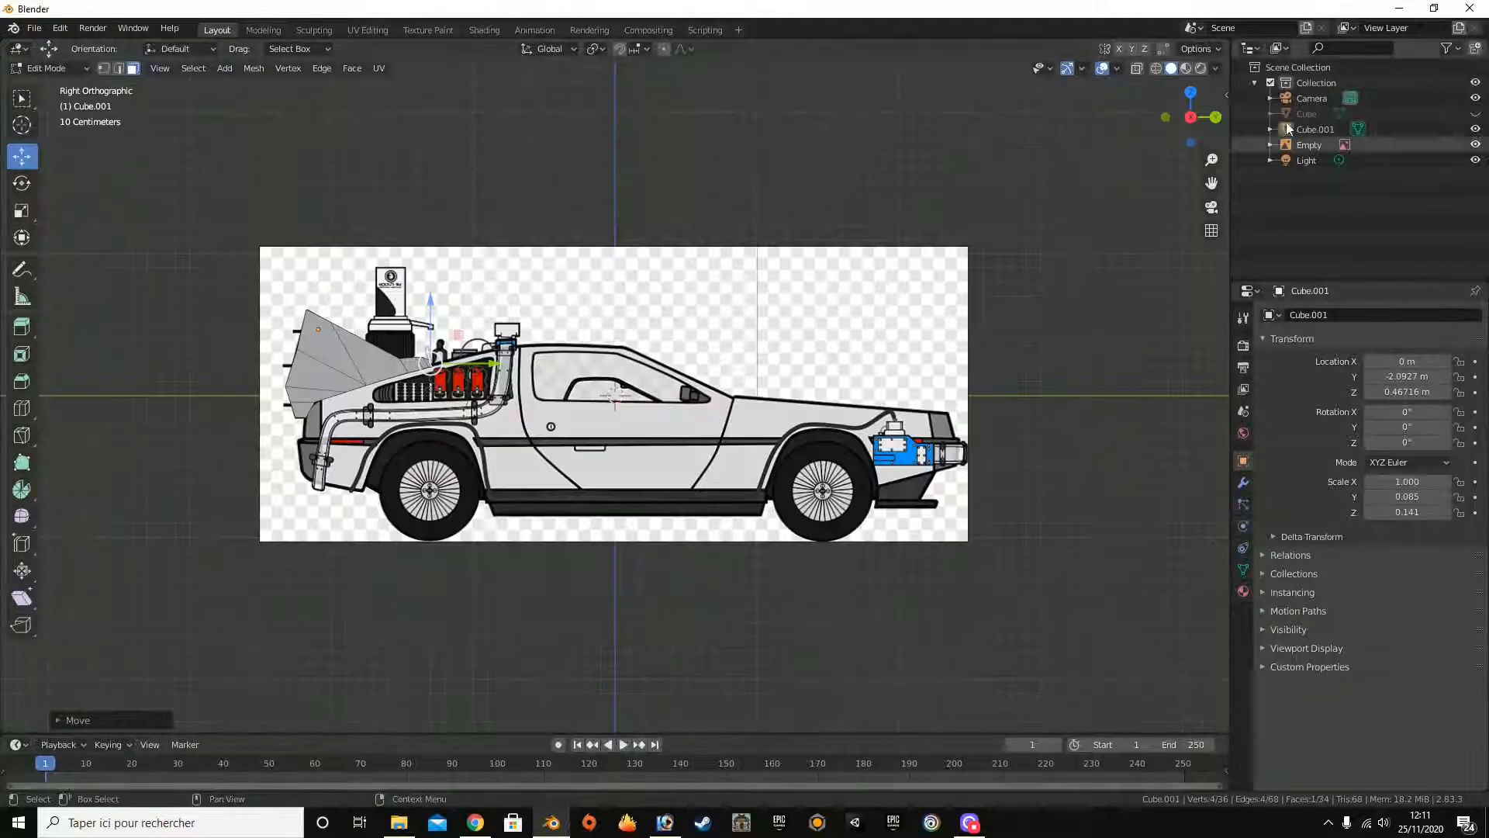
# Step: Turn on X-ray display to compare the rear block with the reference image, ending in Edit Mode
pyautogui.press('Tab')
pyautogui.scroll(4, 677, 408)
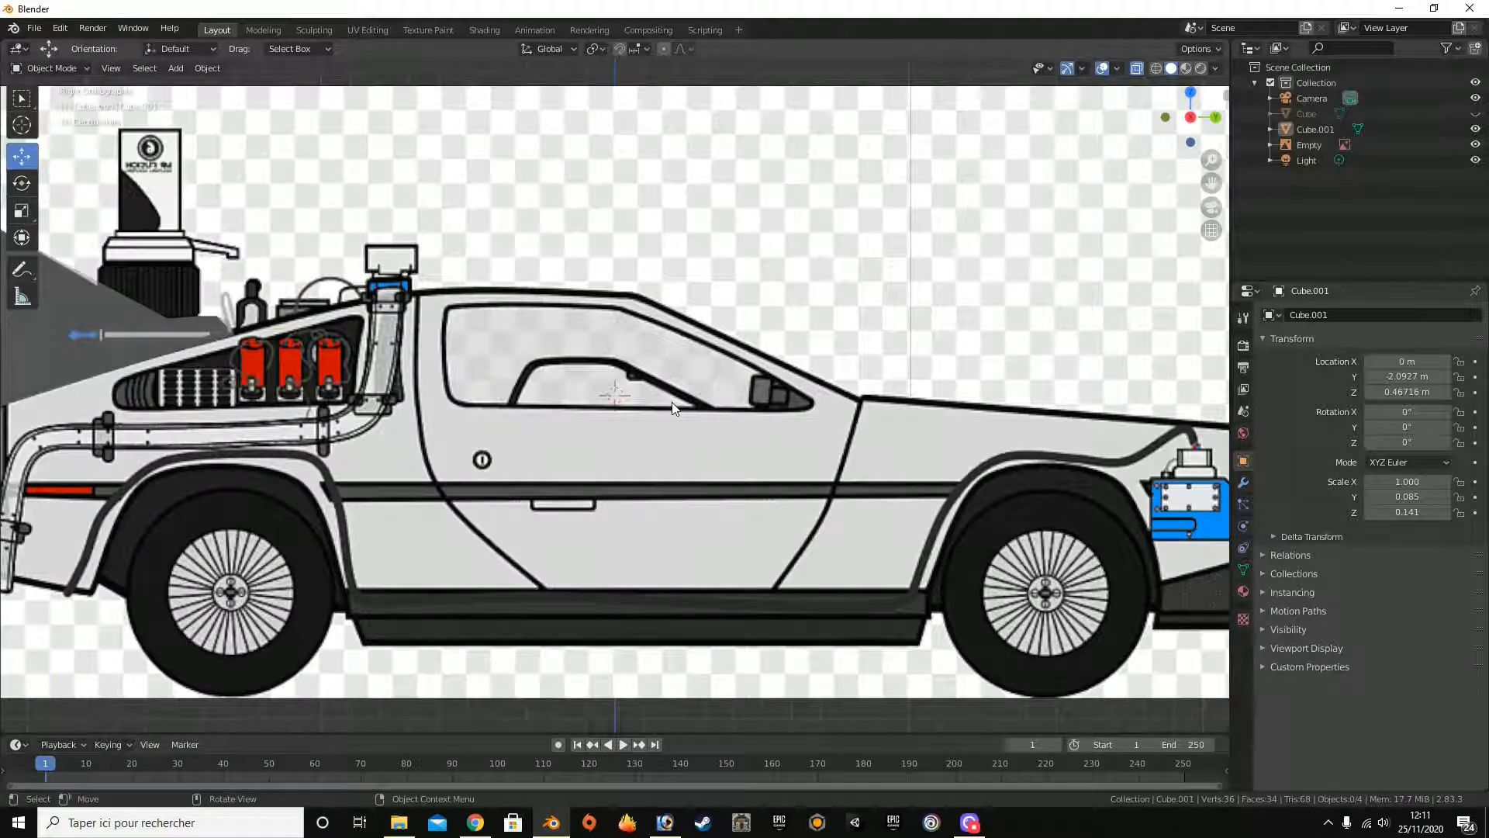
pyautogui.scroll(-3, 663, 407)
pyautogui.press('Tab')
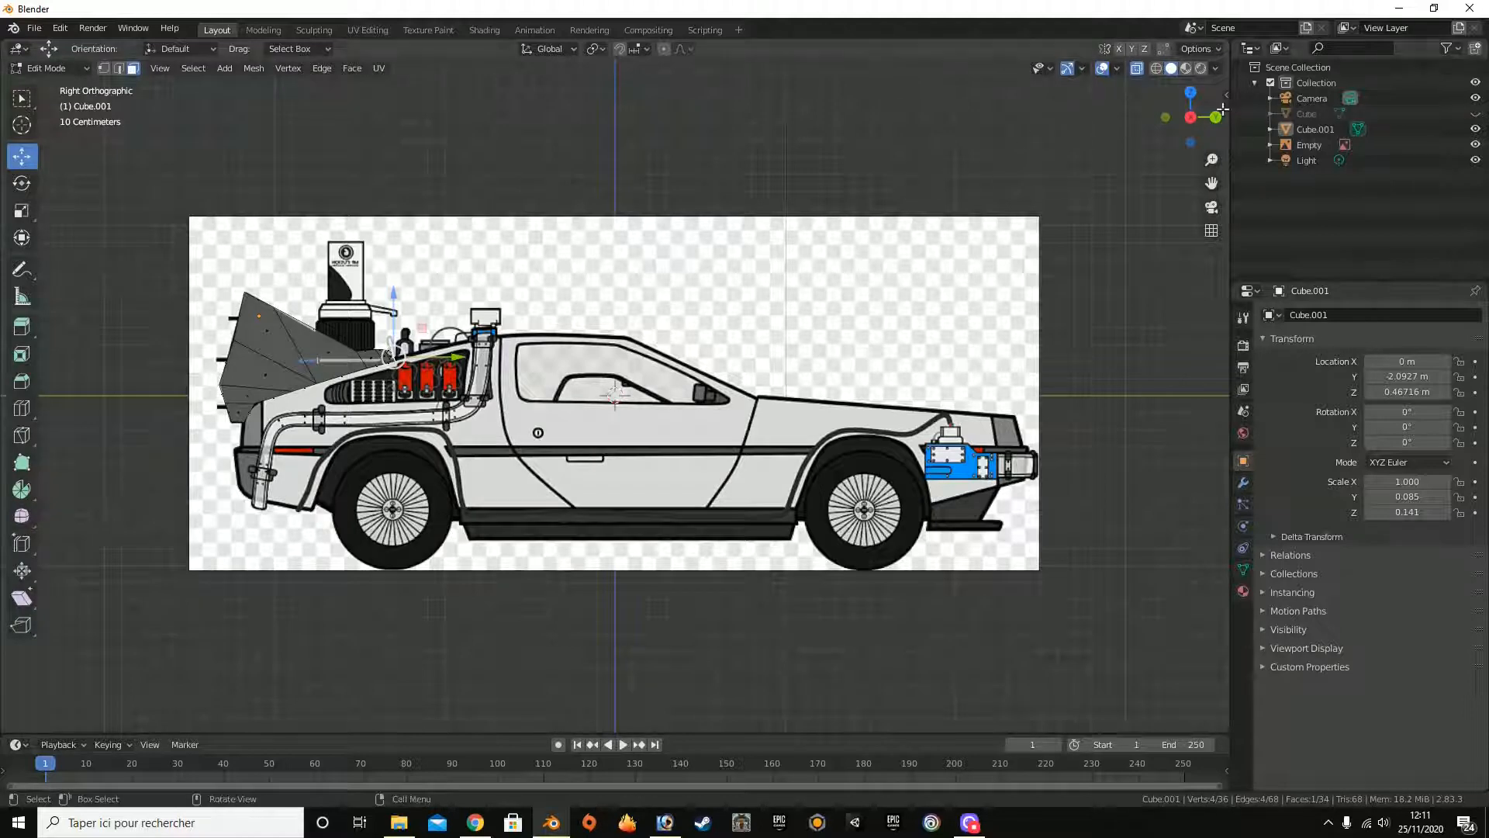
# Step: Scale the entire rear block mesh along X to about 0.29 in the front view
pyautogui.click(1164, 117)
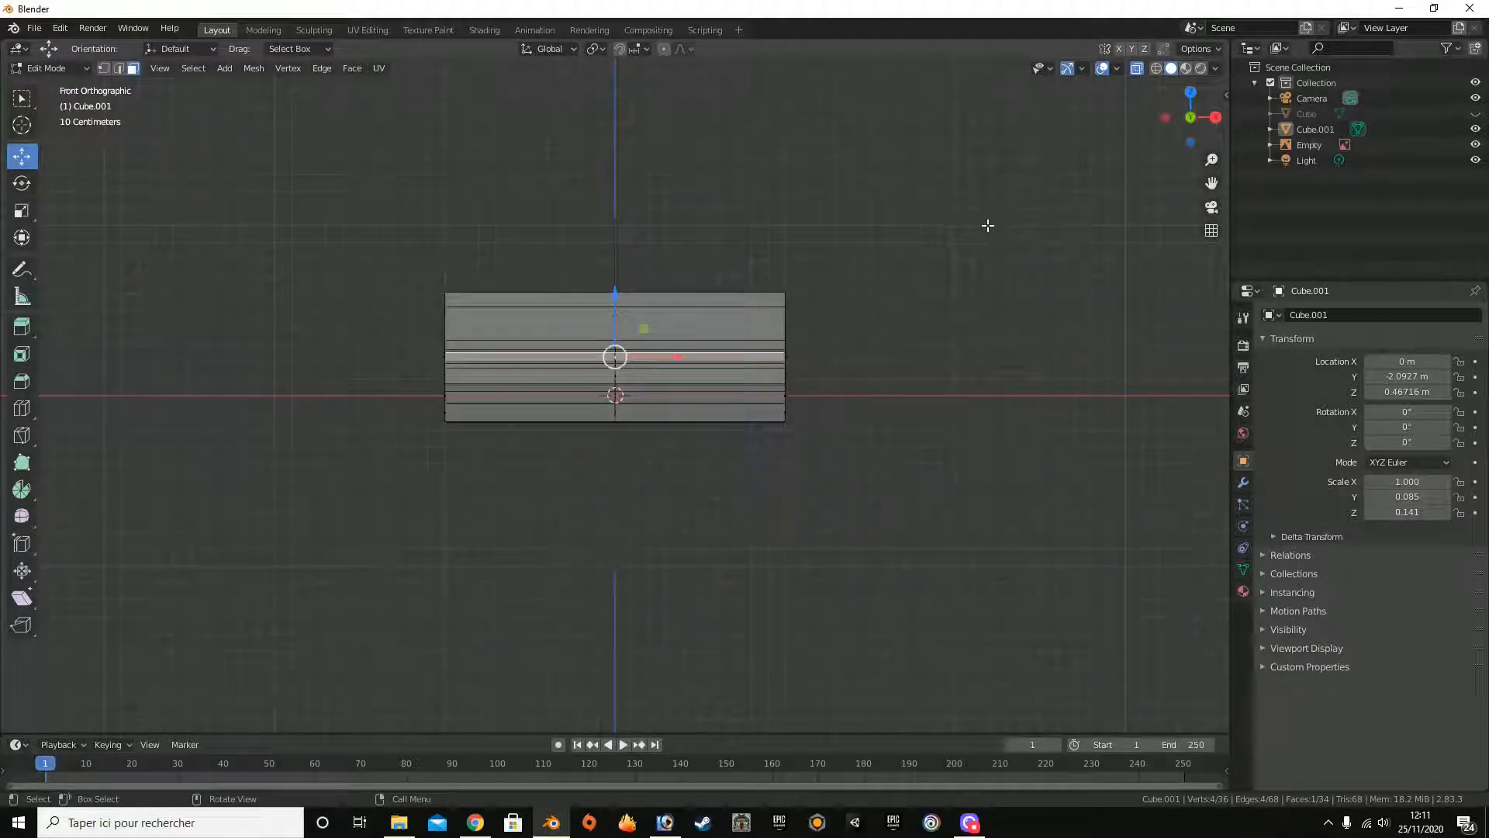
pyautogui.press('a')
pyautogui.press('s')
pyautogui.press('x')
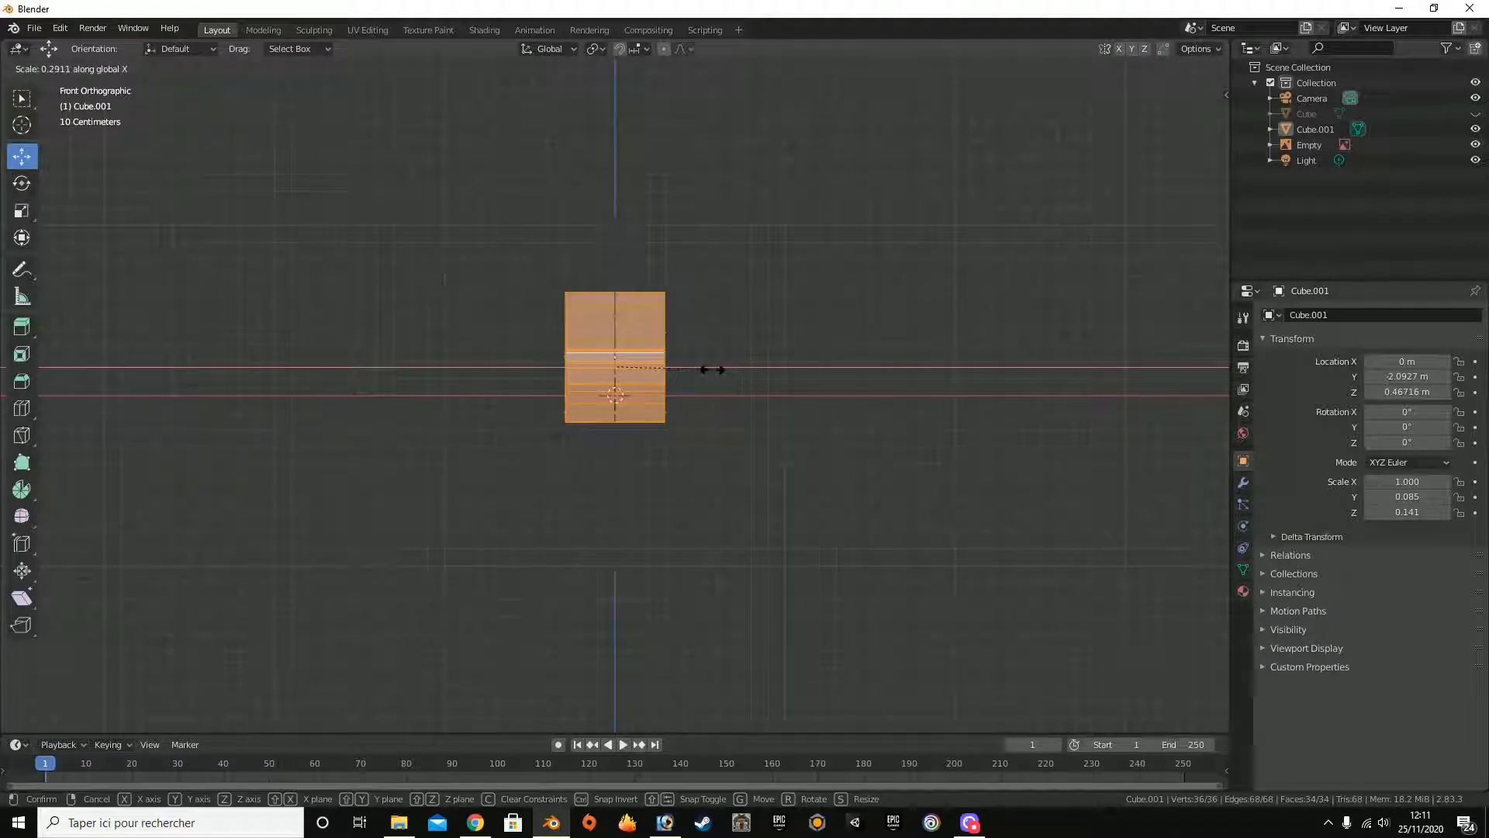
pyautogui.click(712, 369)
pyautogui.moveTo(672, 374); pyautogui.dragTo(569, 339)
pyautogui.press('Escape')
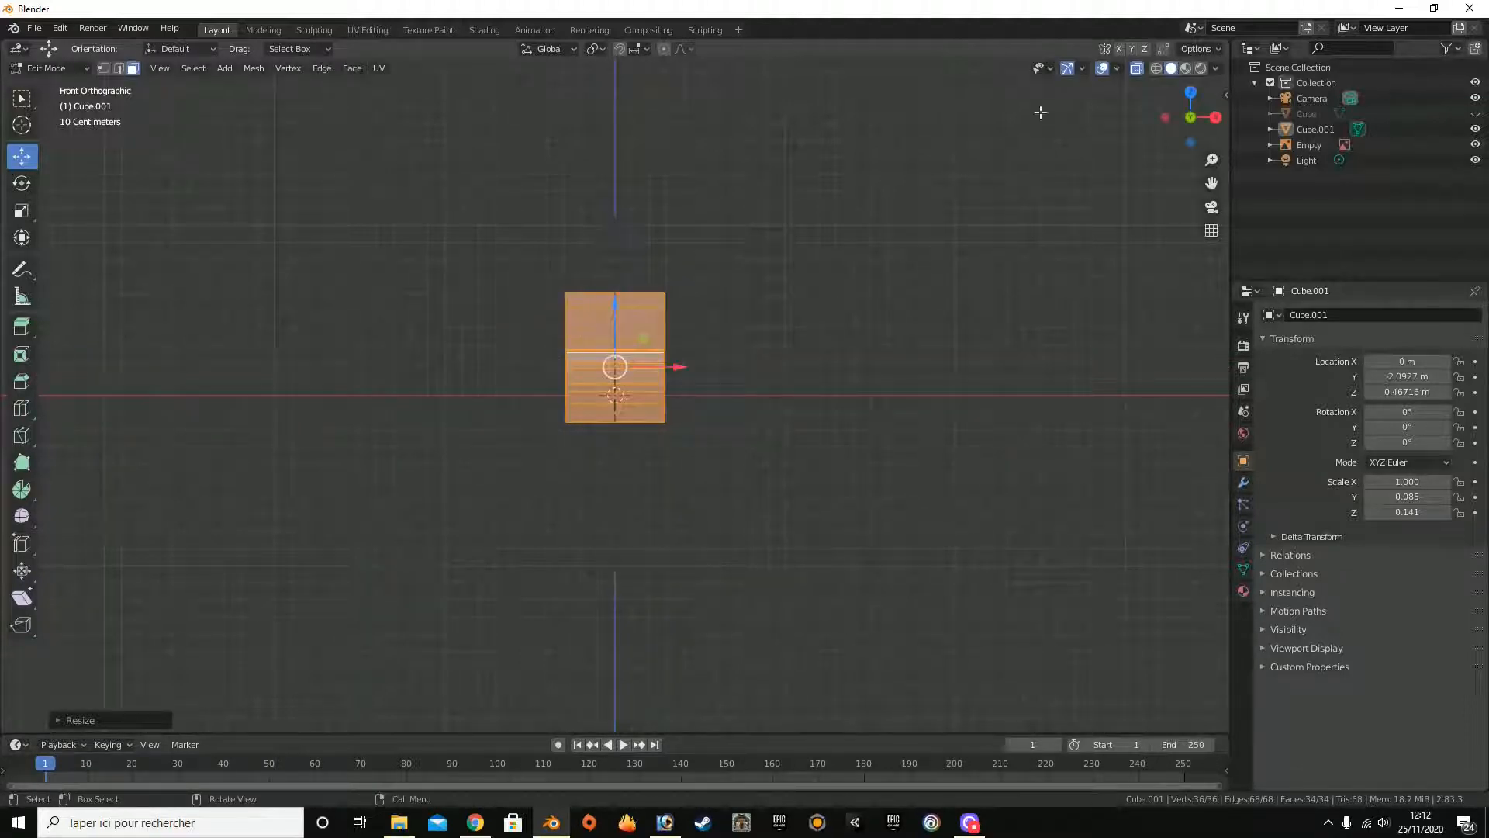
# Step: Return to Object Mode in the right side view, unhide the main body Cube and turn off X-ray display
pyautogui.click(1214, 117)
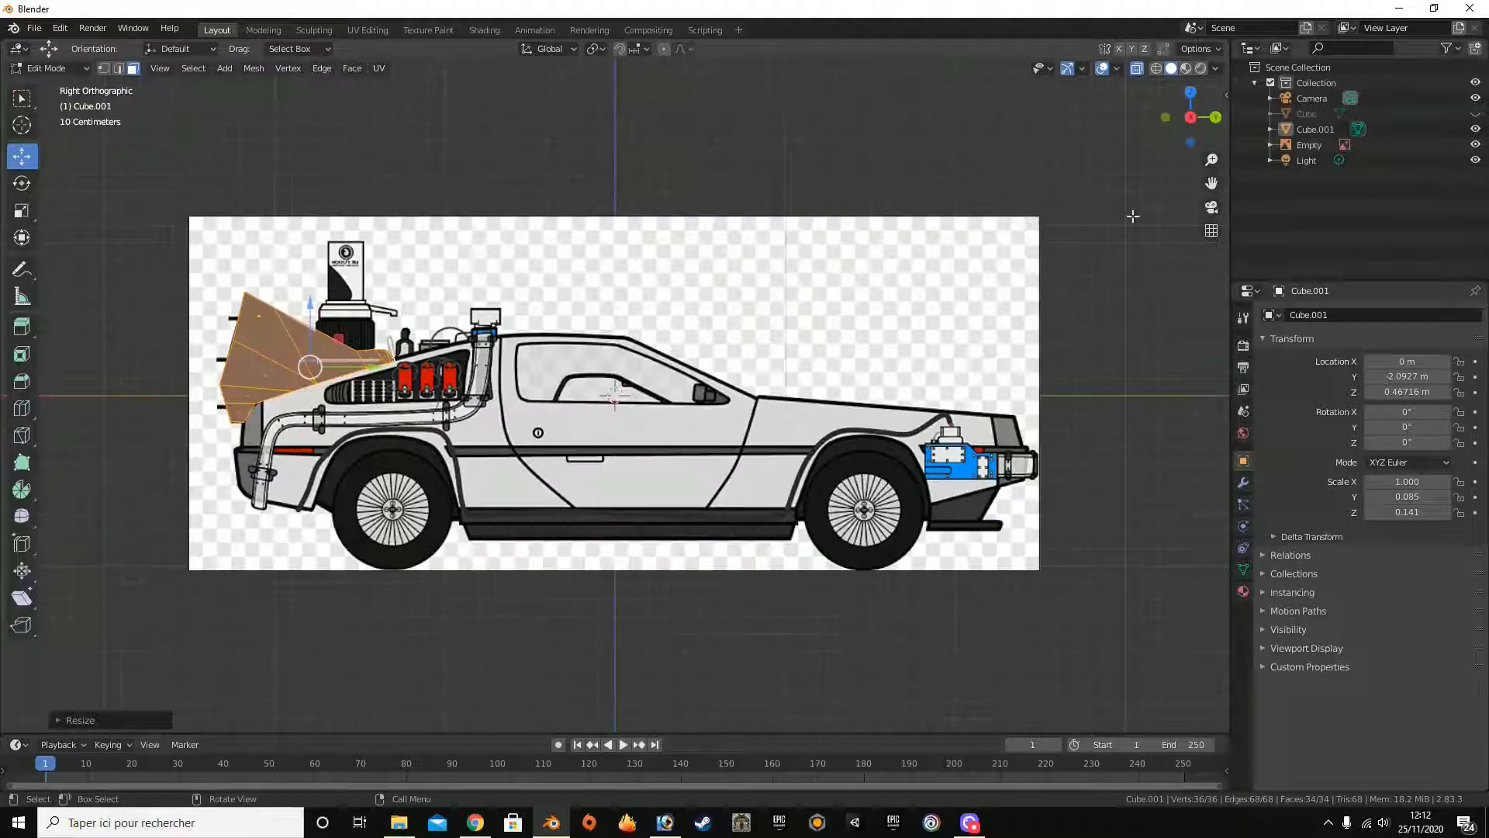
pyautogui.press('Tab')
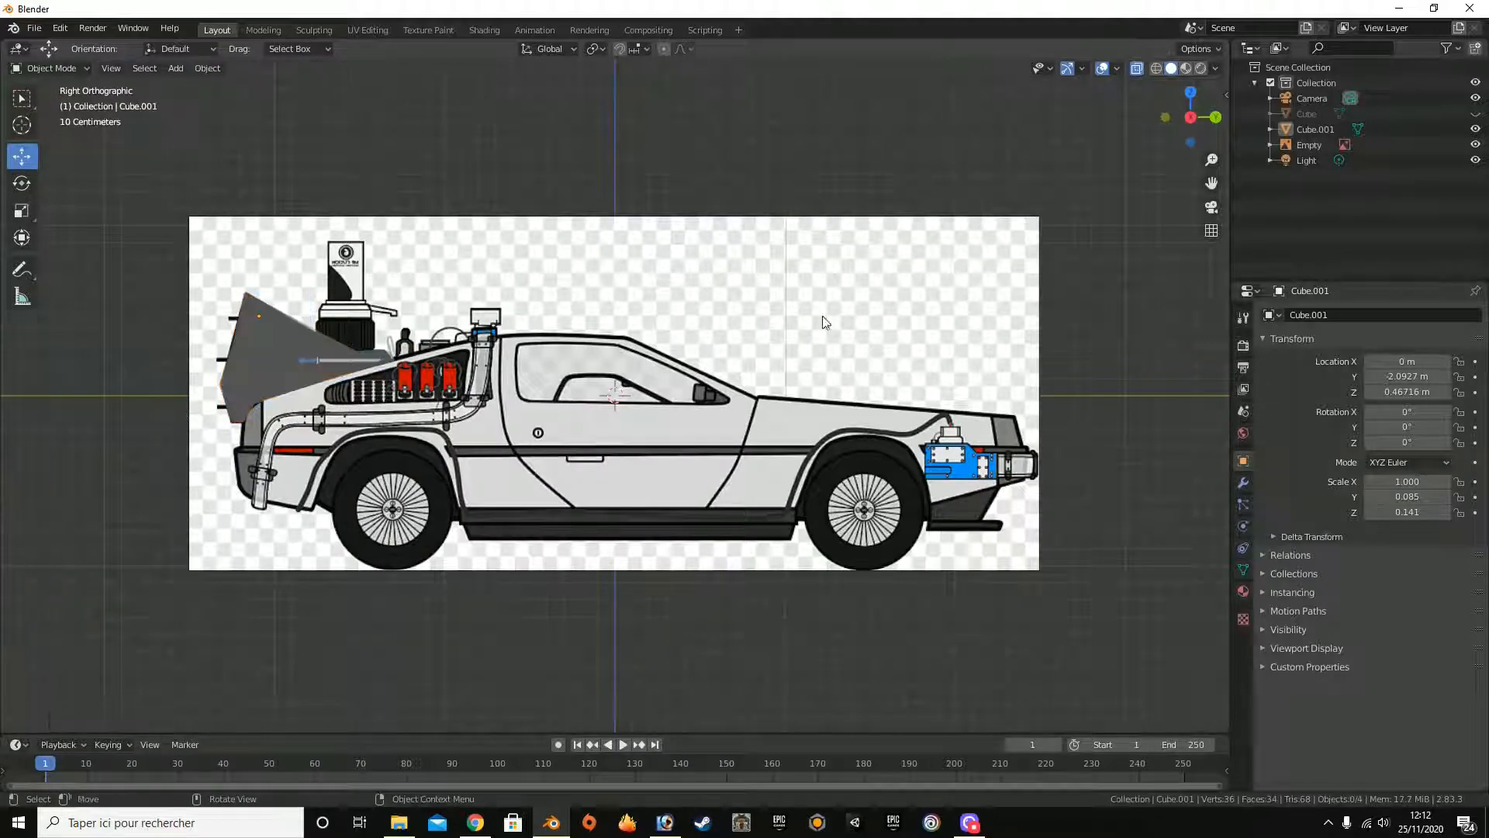
pyautogui.click(697, 396)
pyautogui.click(1475, 113)
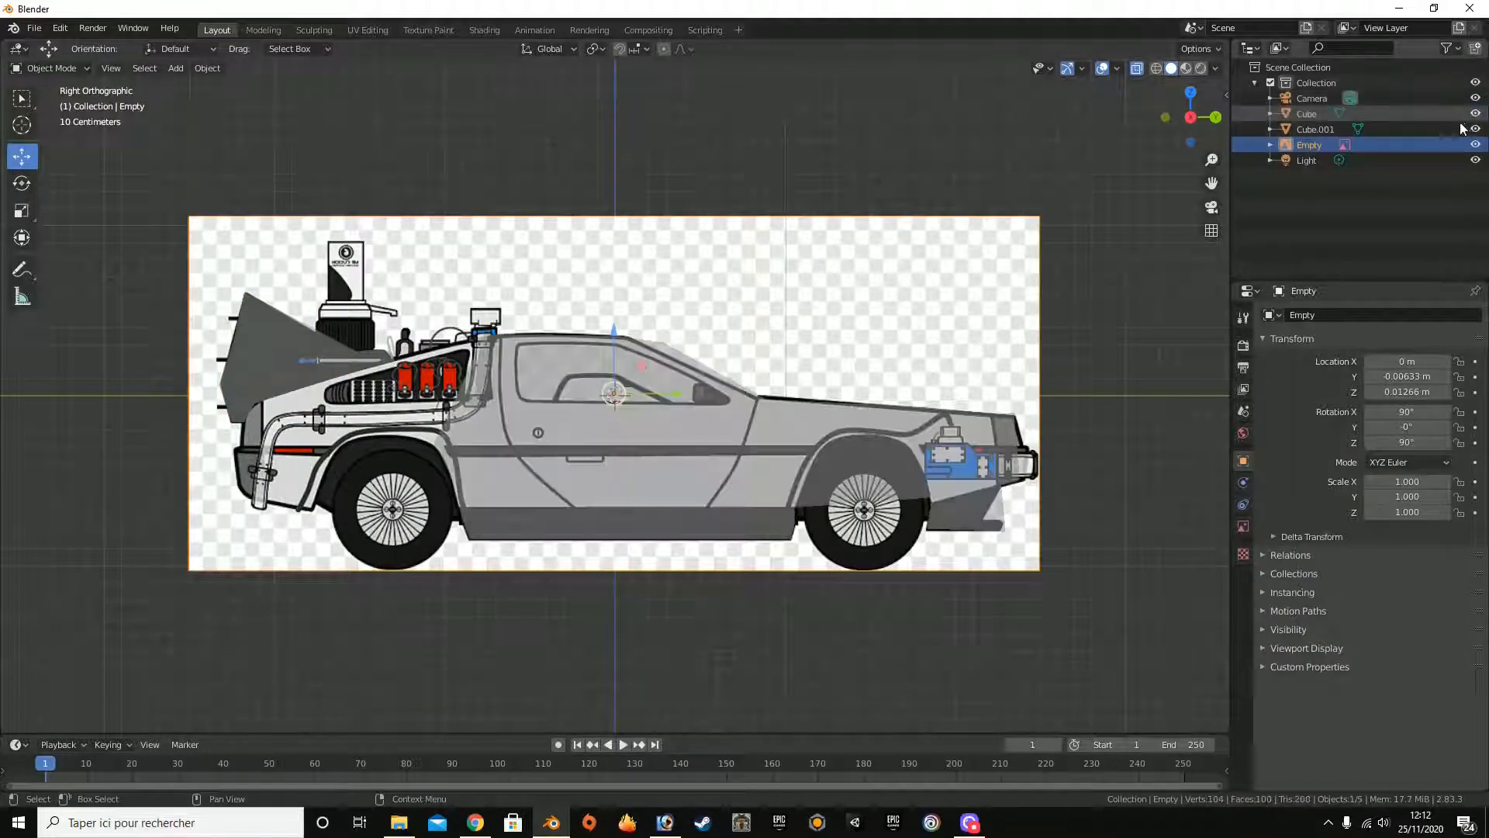
pyautogui.scroll(1, 501, 411)
pyautogui.scroll(3, 501, 408)
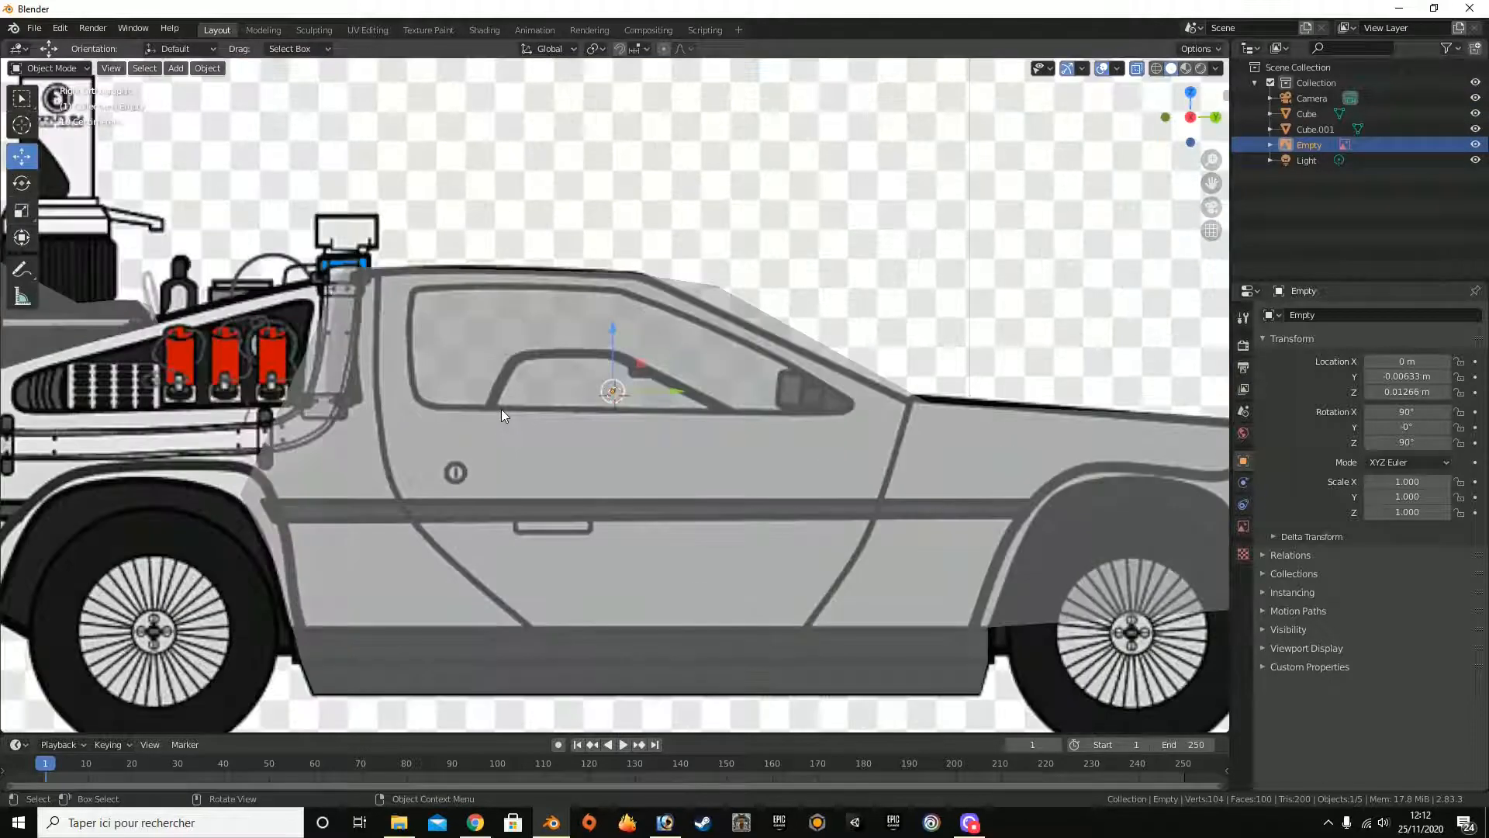
pyautogui.scroll(-3, 525, 338)
pyautogui.scroll(-1, 524, 338)
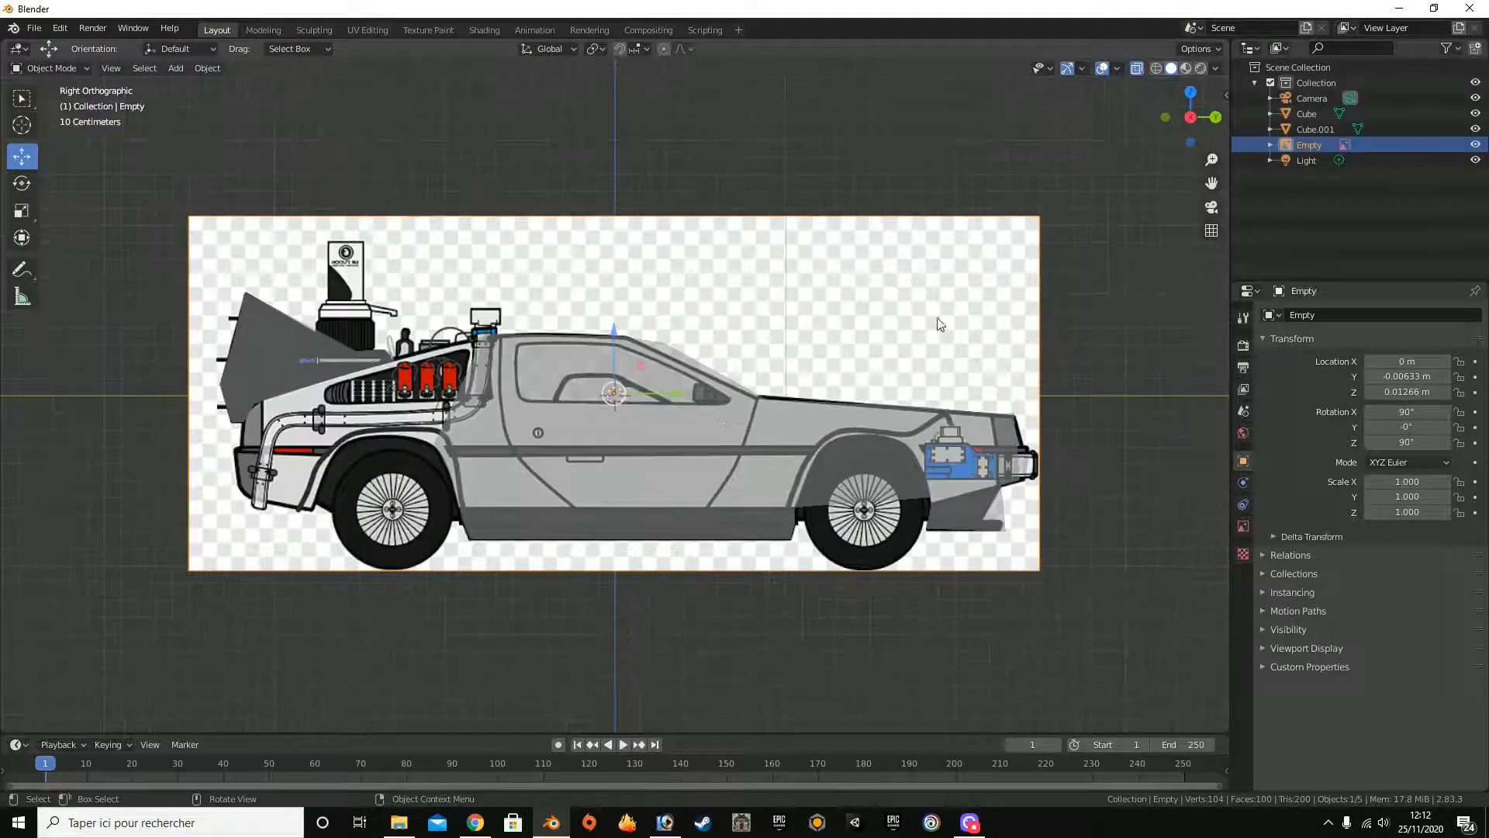
pyautogui.click(1137, 70)
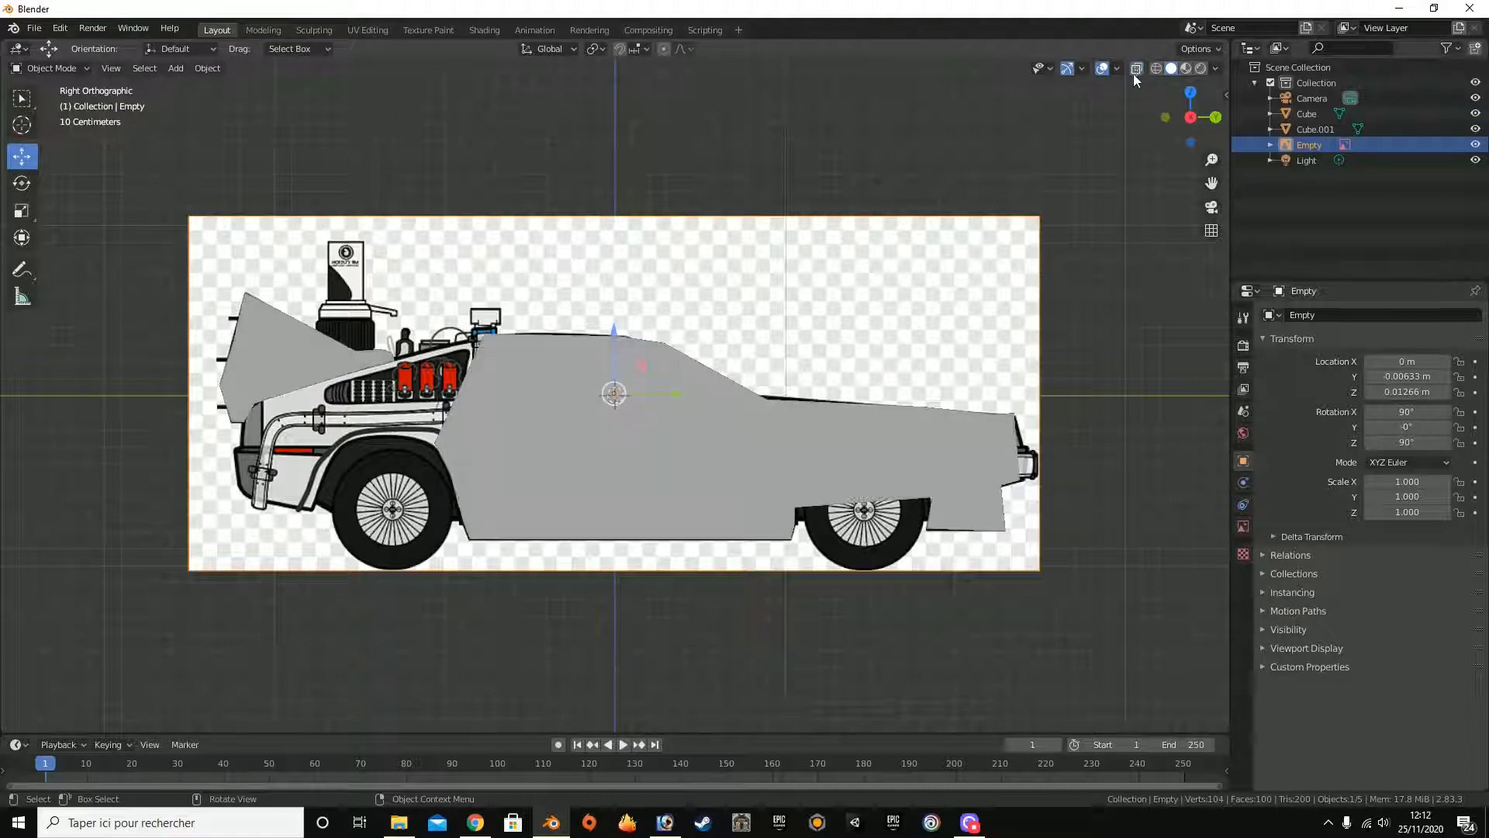
# Step: Extrude the main body's sloped upper rear face backward and move it down to the car's rear end
pyautogui.moveTo(1189, 117); pyautogui.dragTo(733, 126)
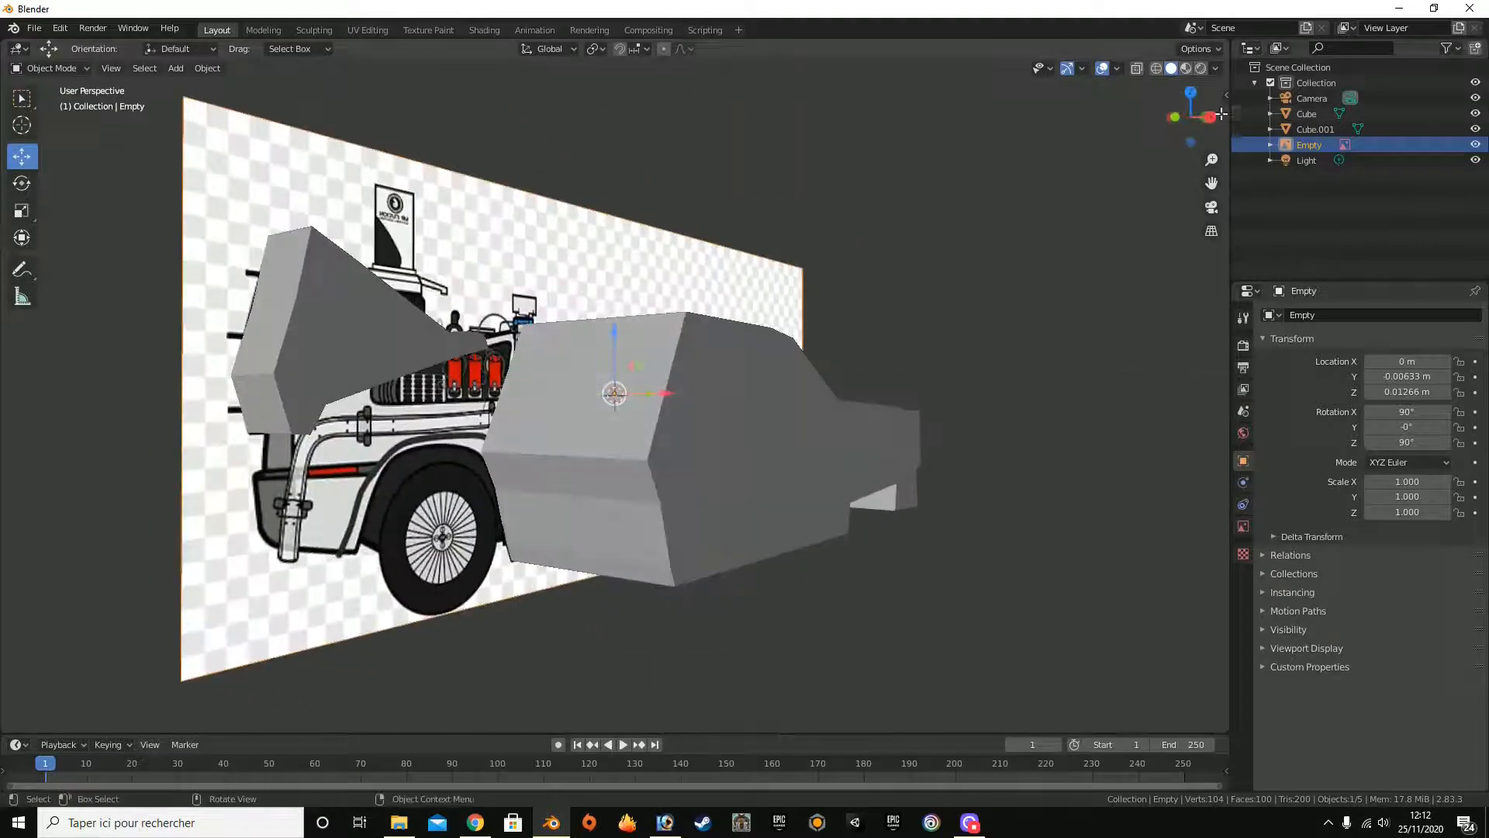
pyautogui.click(1212, 118)
pyautogui.click(1213, 118)
pyautogui.click(1166, 118)
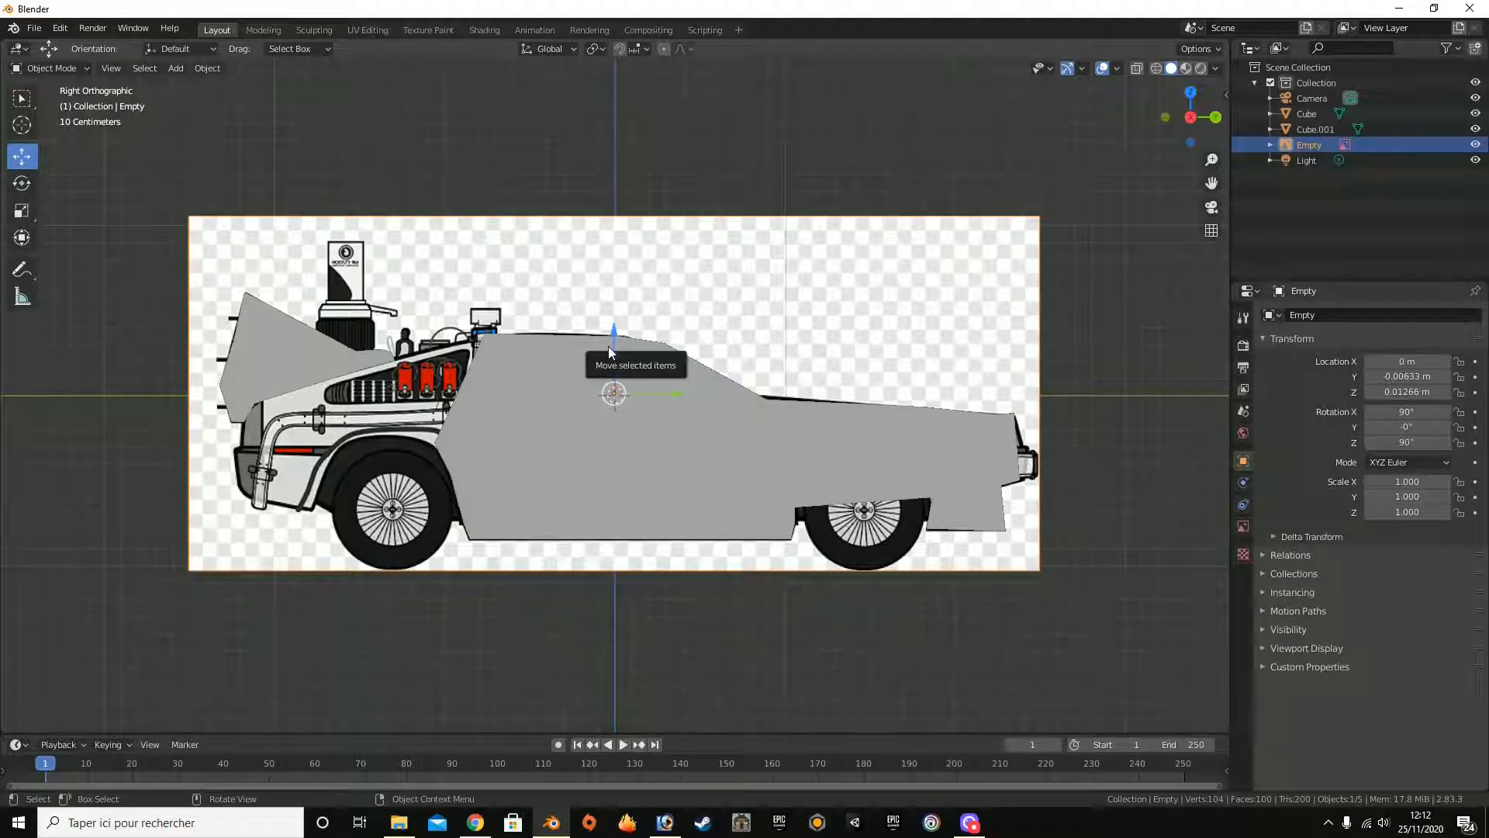
pyautogui.moveTo(1187, 117); pyautogui.dragTo(1077, 236)
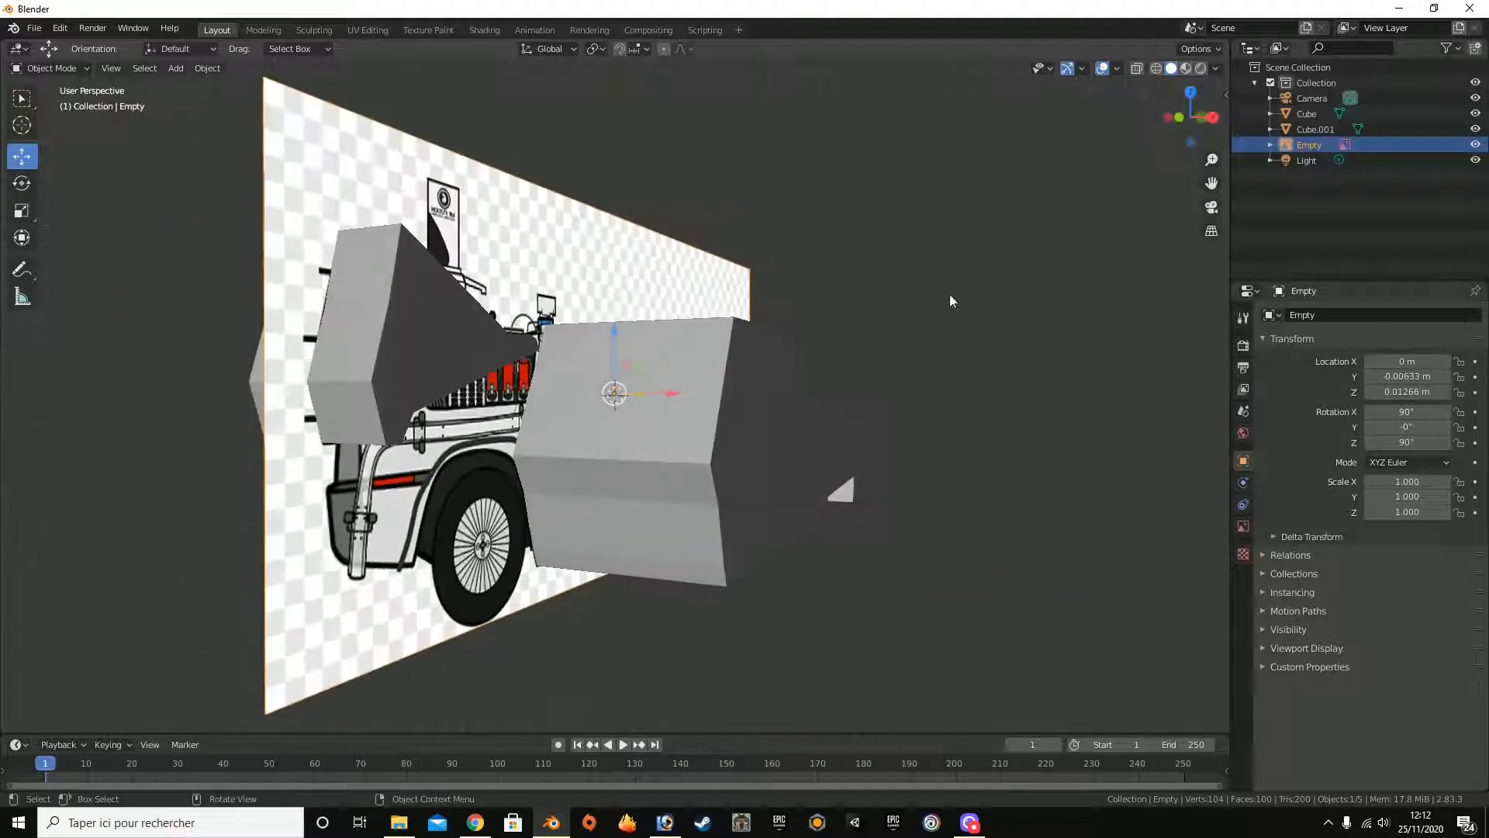
pyautogui.click(688, 381)
pyautogui.press('Tab')
pyautogui.click(661, 379)
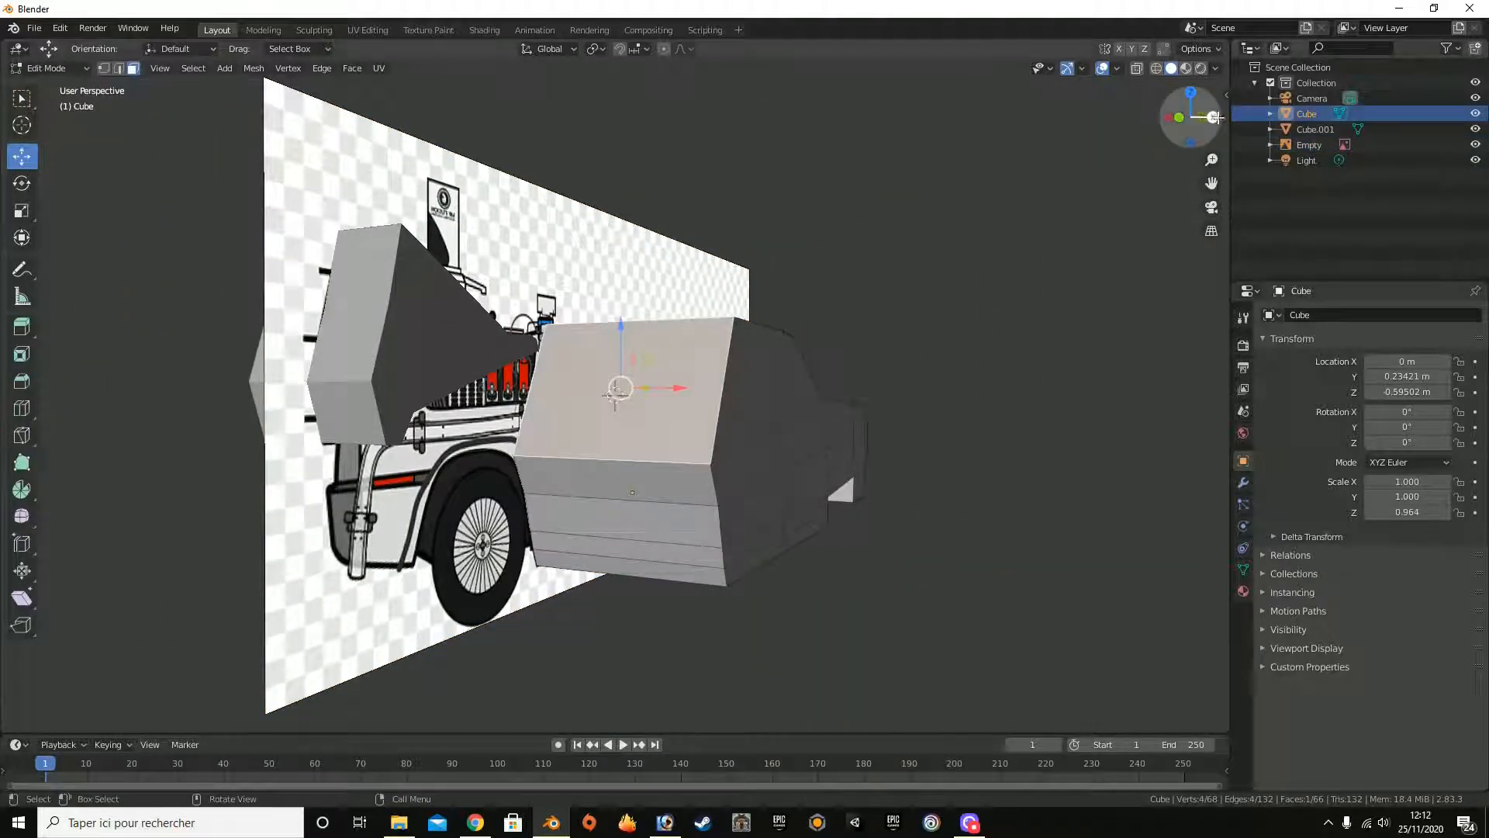
pyautogui.click(1212, 118)
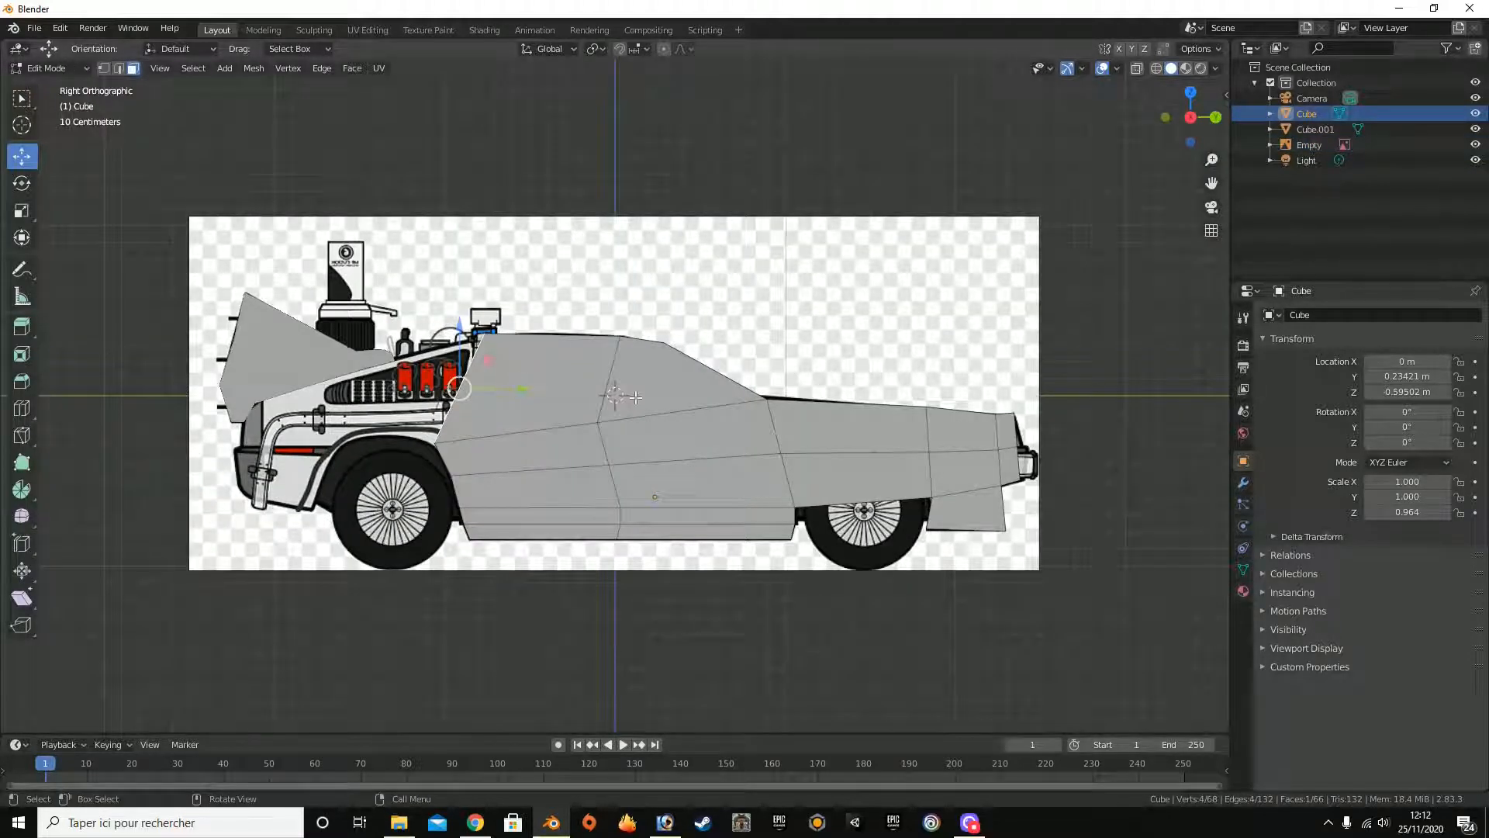
pyautogui.press('e')
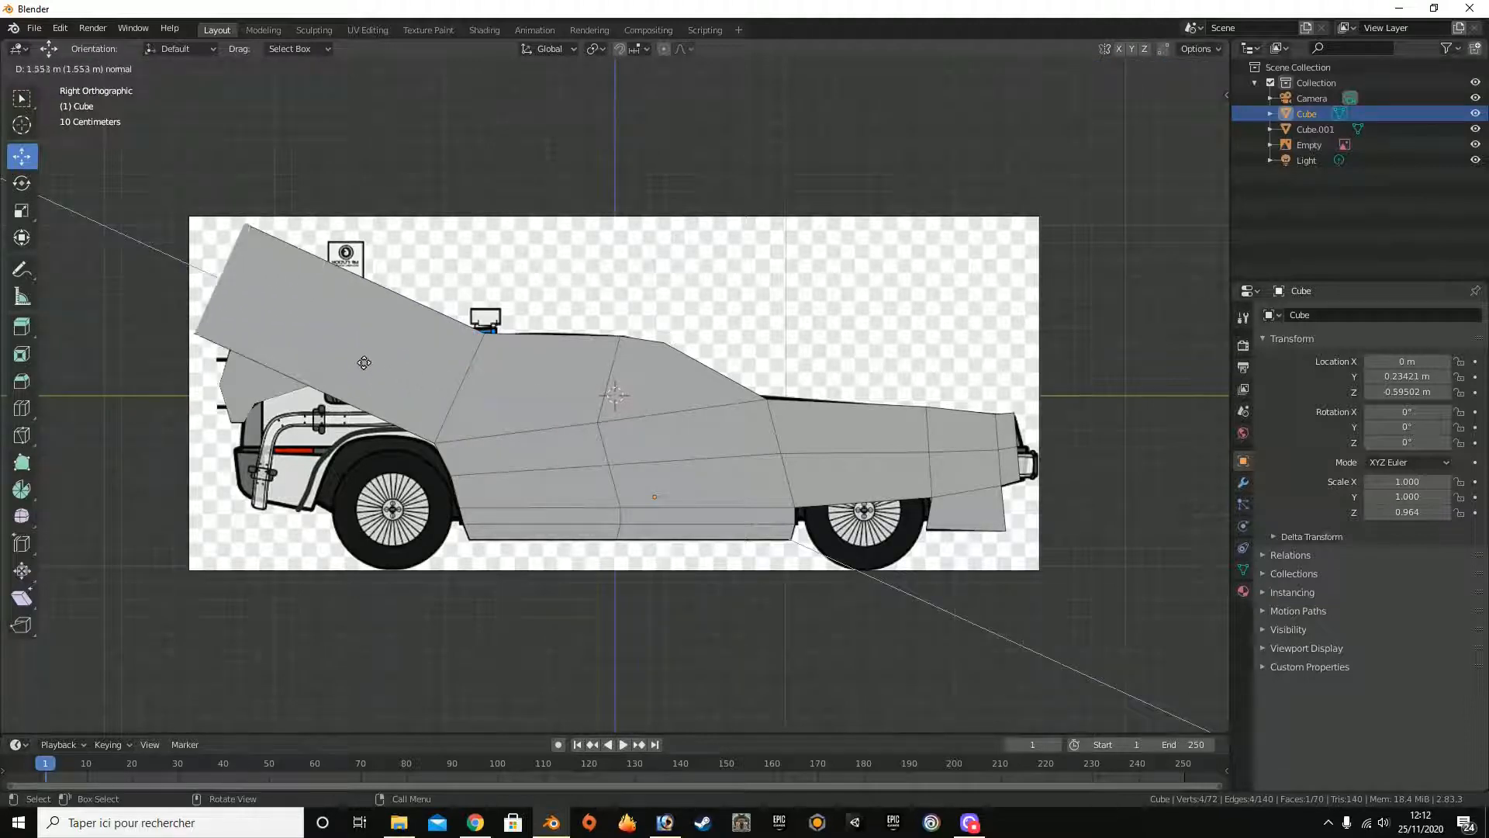
pyautogui.click(402, 373)
pyautogui.moveTo(258, 248); pyautogui.dragTo(268, 405)
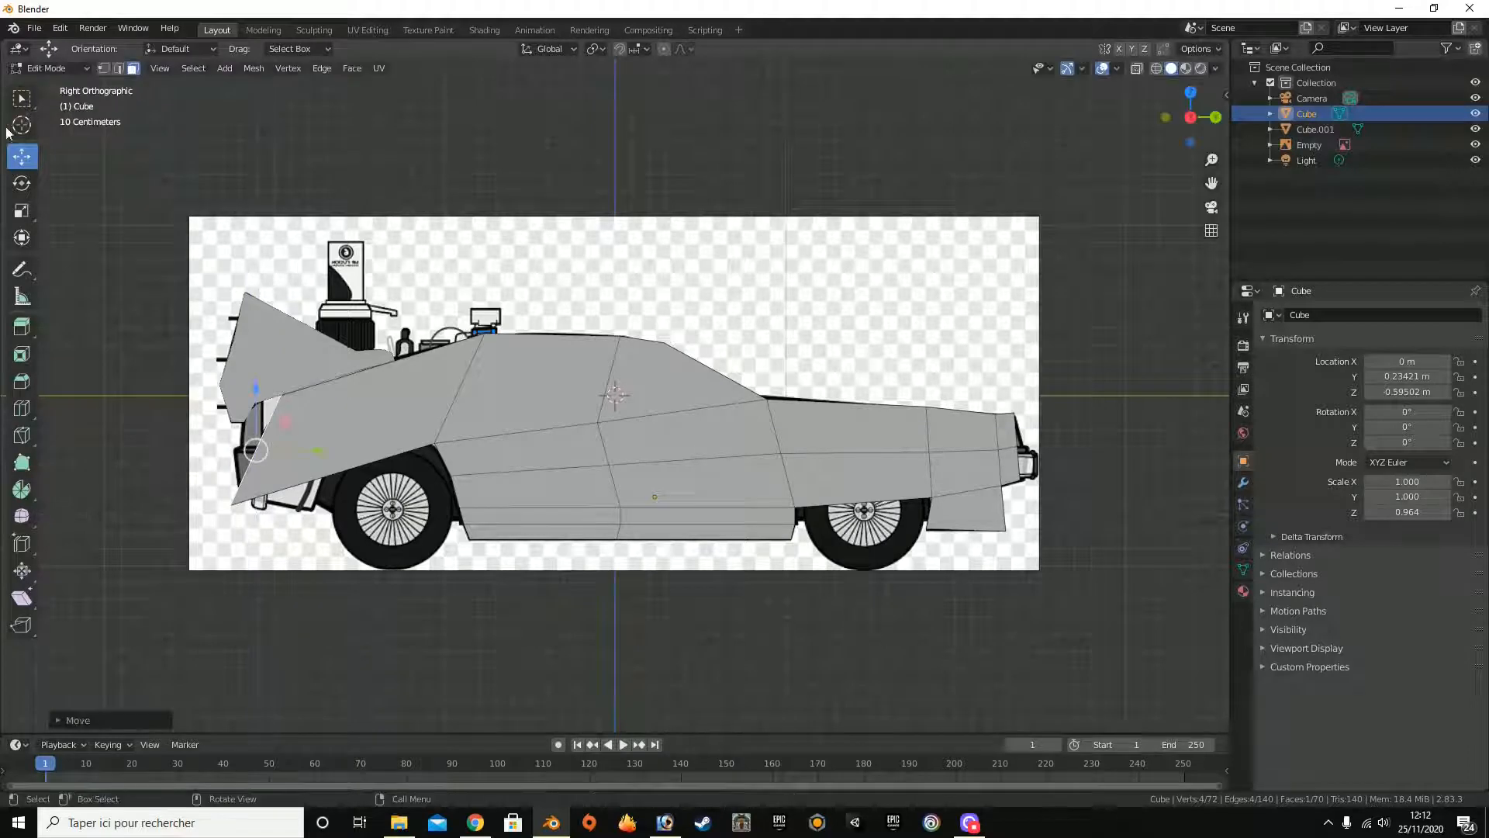
# Step: Move the lower rear edge of the extruded section forward along Y to just behind the rear wheel
pyautogui.click(117, 69)
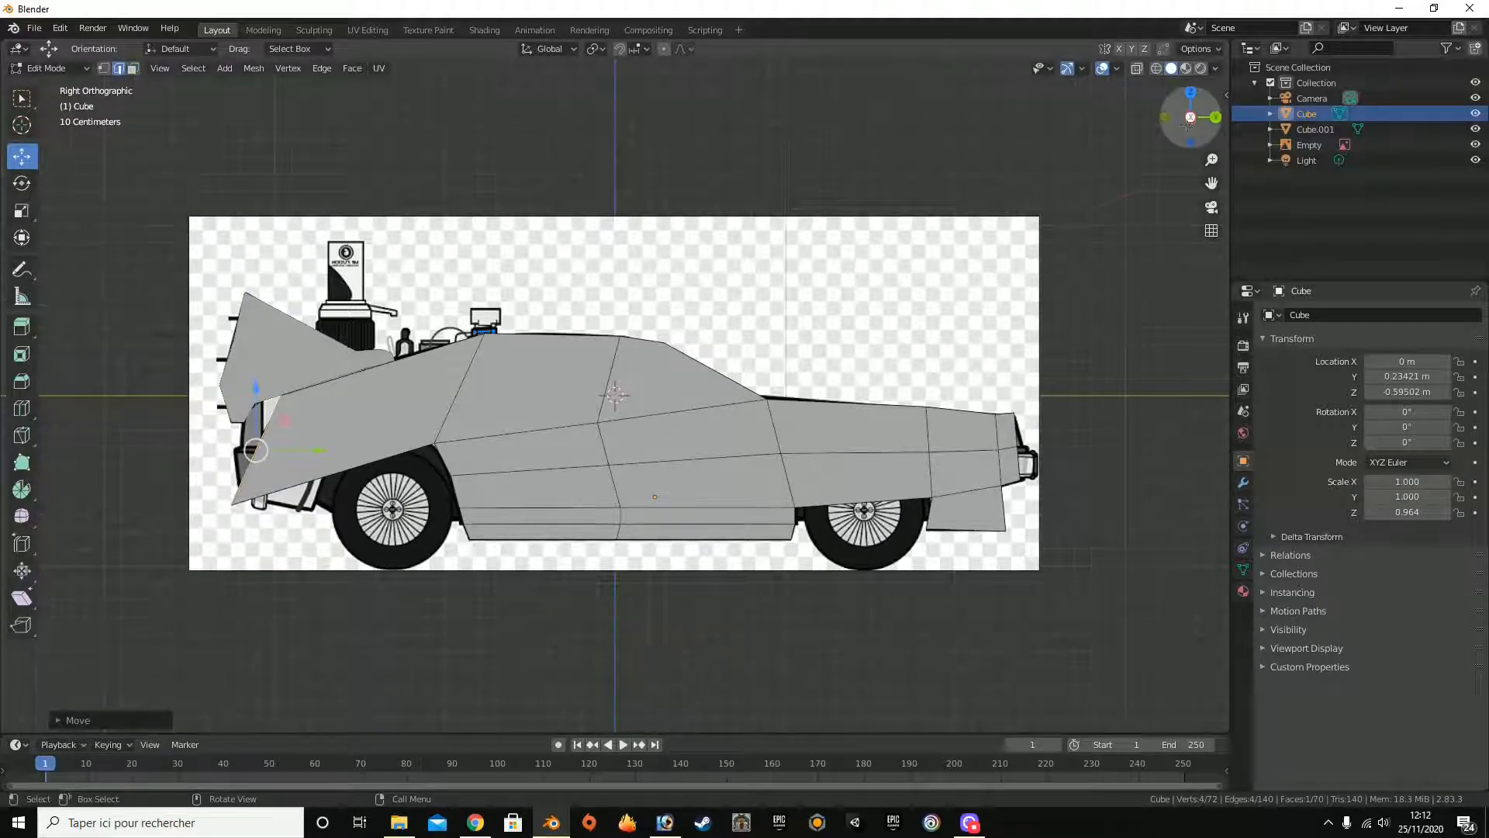
pyautogui.moveTo(1191, 114); pyautogui.dragTo(802, 279)
pyautogui.click(260, 385)
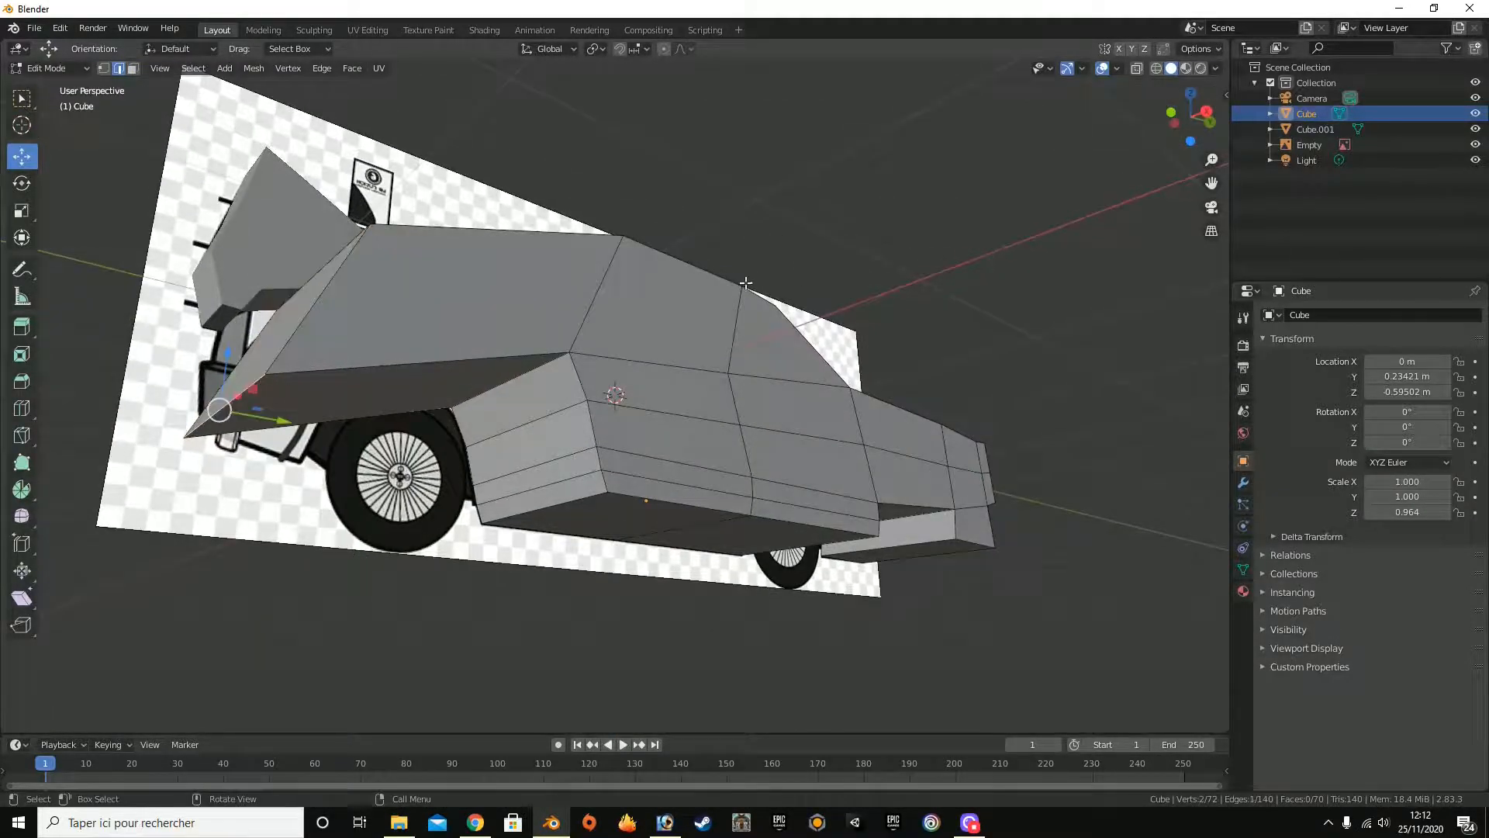
pyautogui.click(1206, 113)
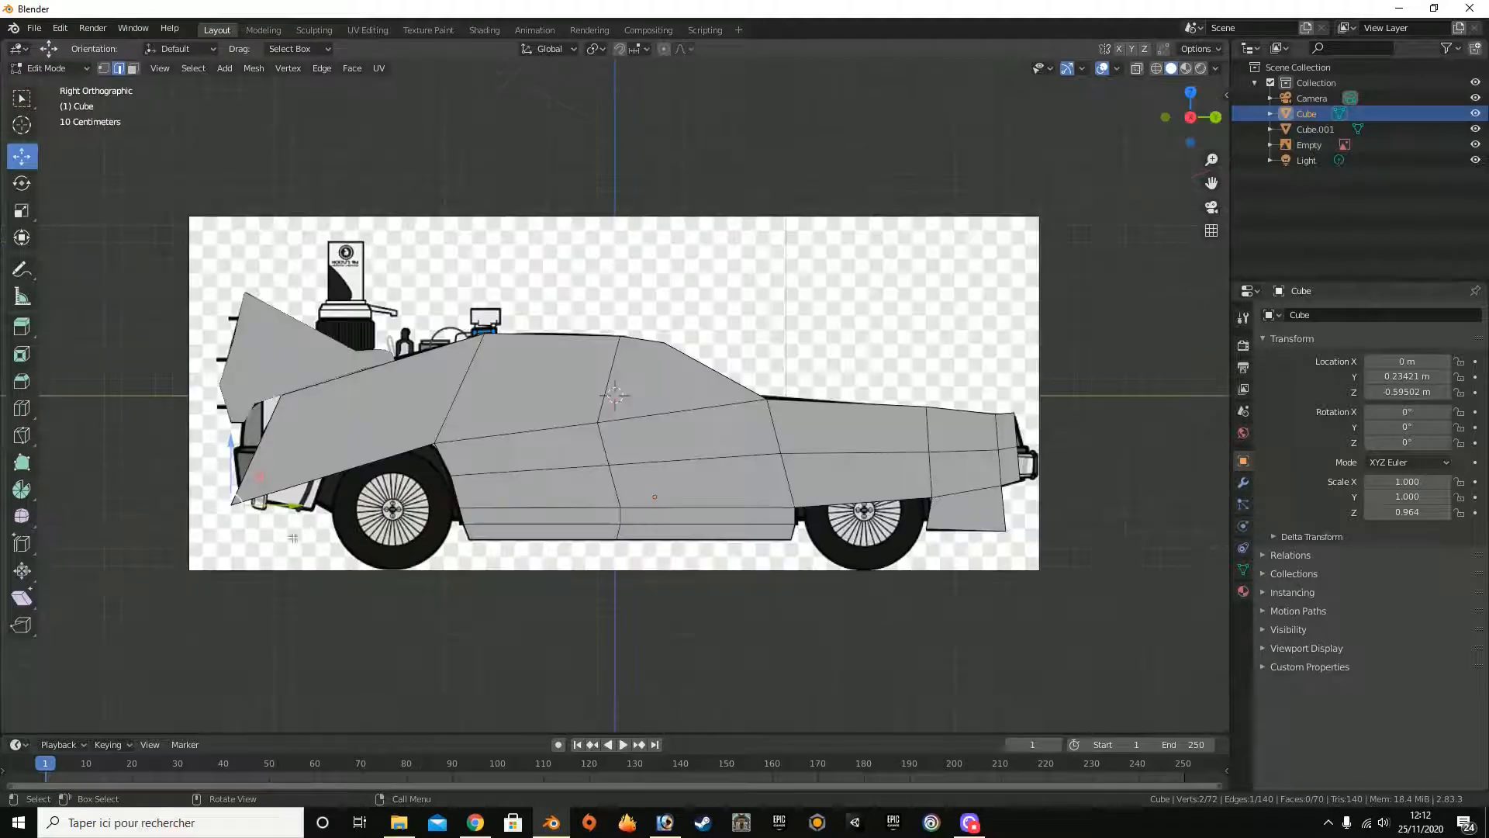
pyautogui.press('g')
pyautogui.press('y')
pyautogui.click(370, 515)
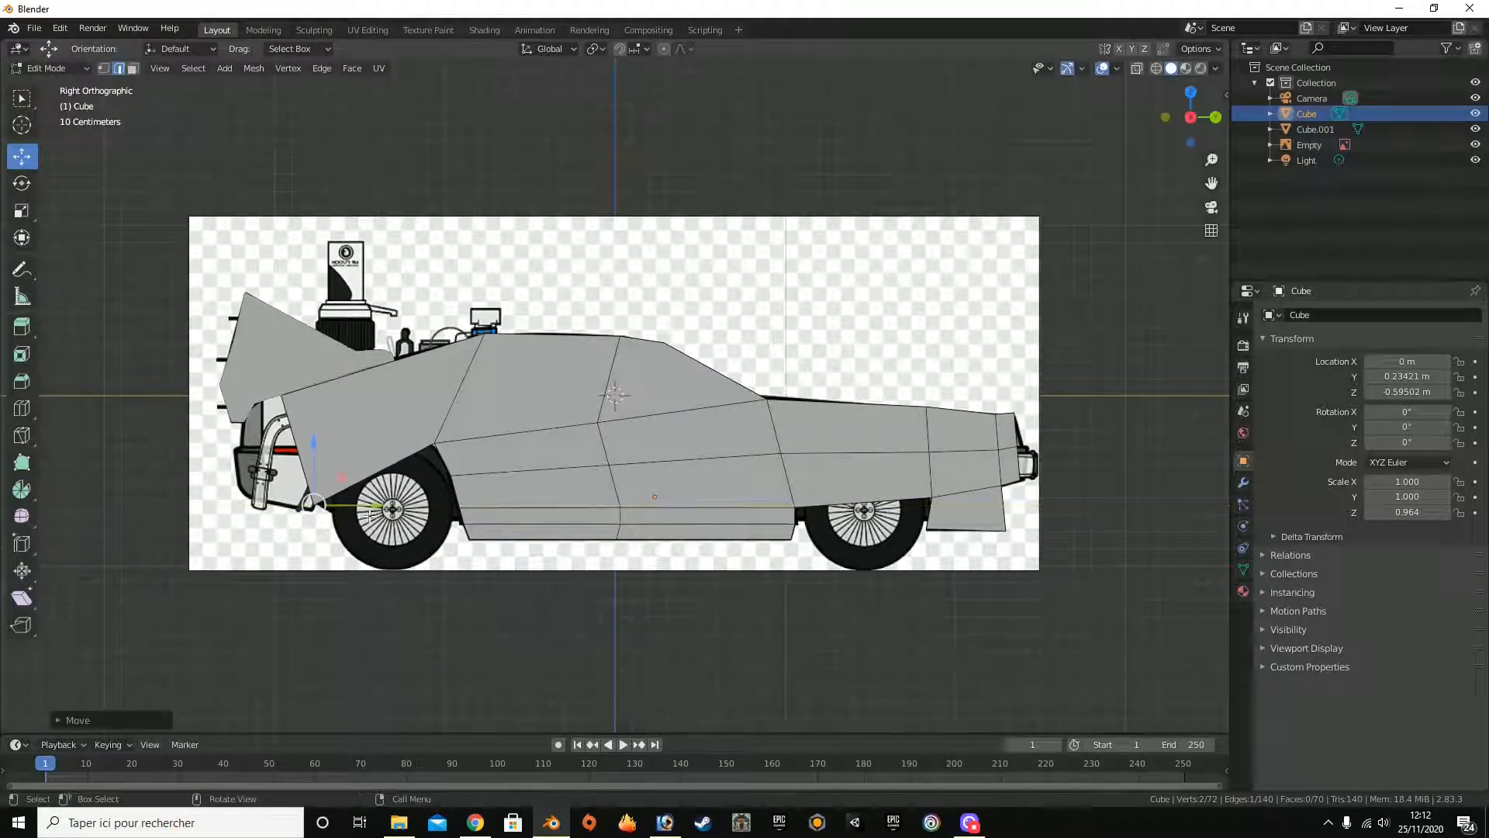
# Step: Turn on X-ray display and move the extruded section's upper rear edge backward and slightly down to the reference car's tail
pyautogui.click(1138, 70)
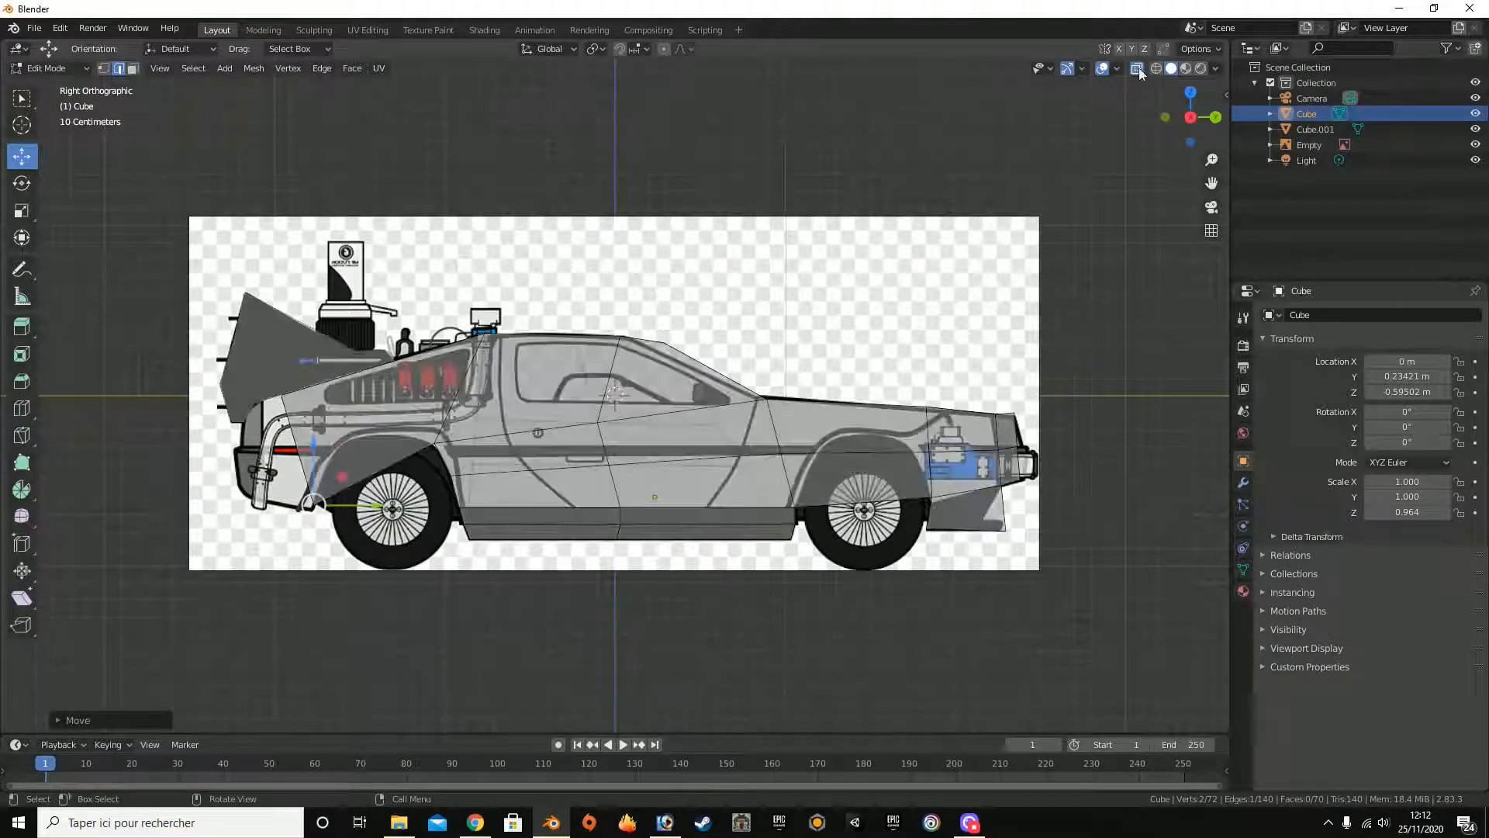
pyautogui.click(281, 396)
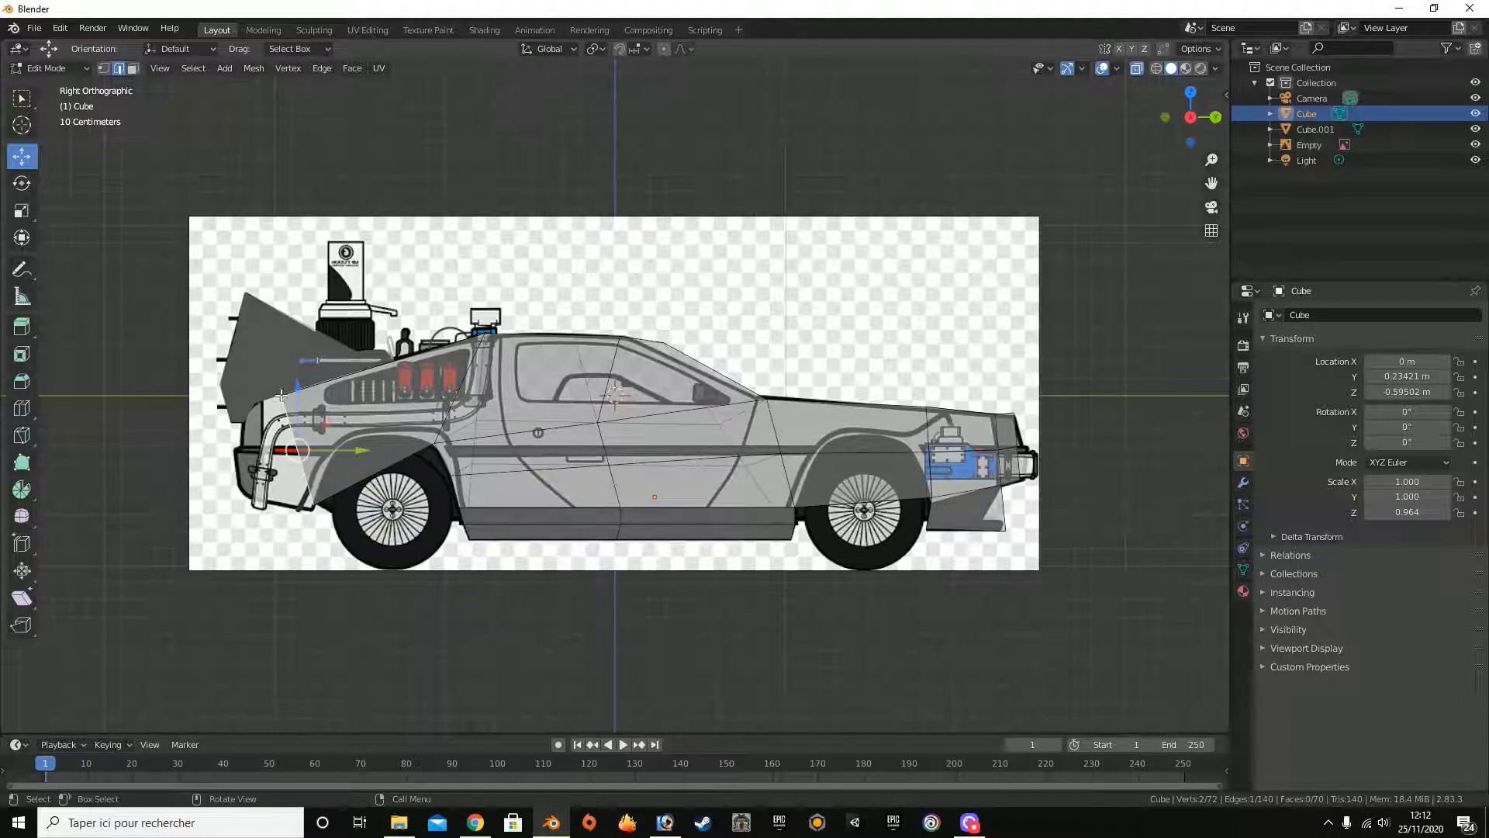
pyautogui.moveTo(356, 450); pyautogui.dragTo(337, 445)
pyautogui.moveTo(1200, 83); pyautogui.dragTo(1179, 97)
pyautogui.click(398, 416)
pyautogui.click(1174, 118)
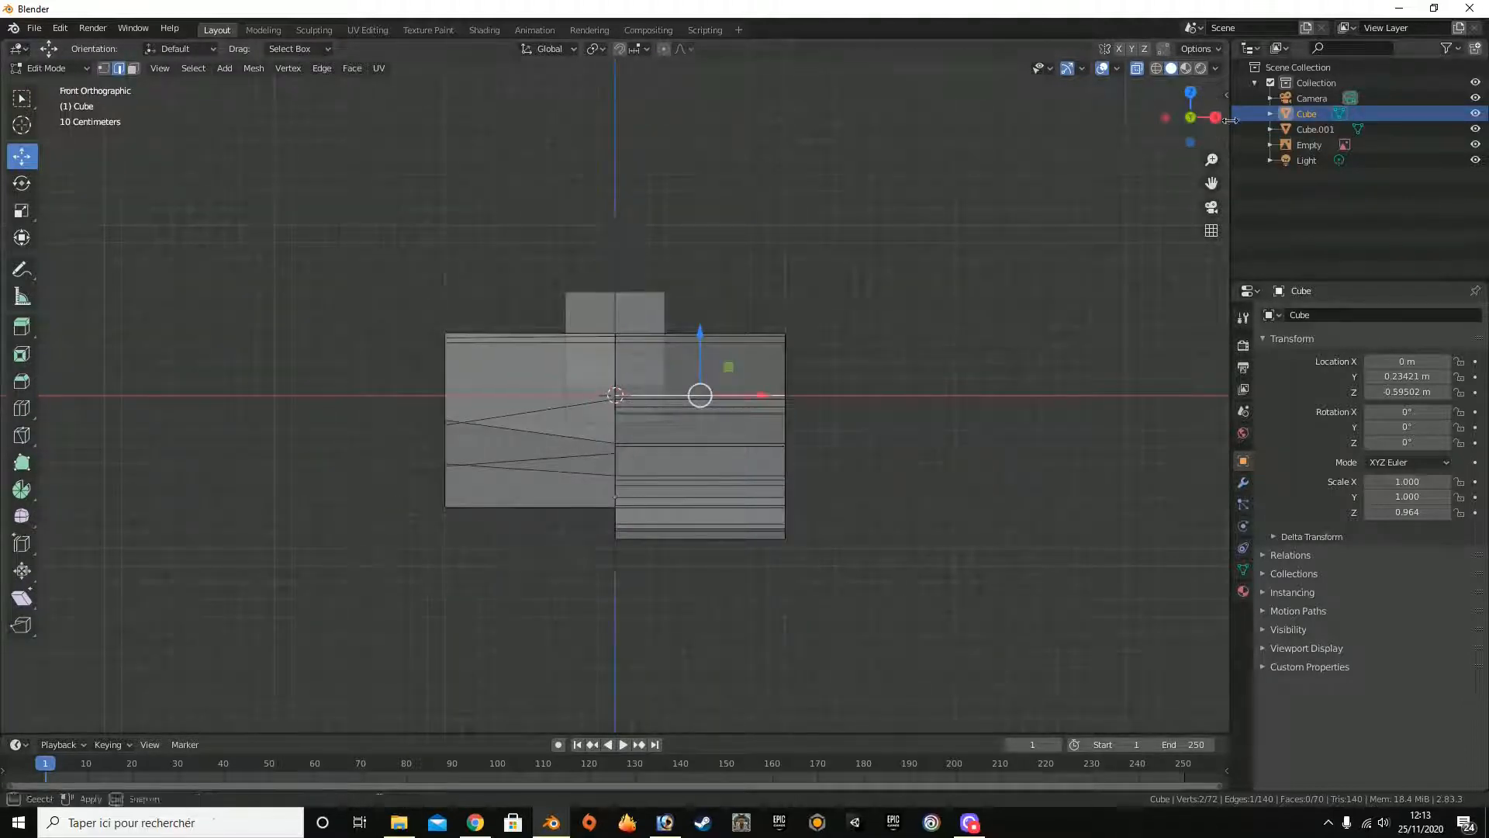
pyautogui.click(1214, 117)
pyautogui.moveTo(1194, 116)
pyautogui.mouseDown()
pyautogui.moveTo(1169, 117)
pyautogui.moveTo(1200, 122)
pyautogui.mouseUp()
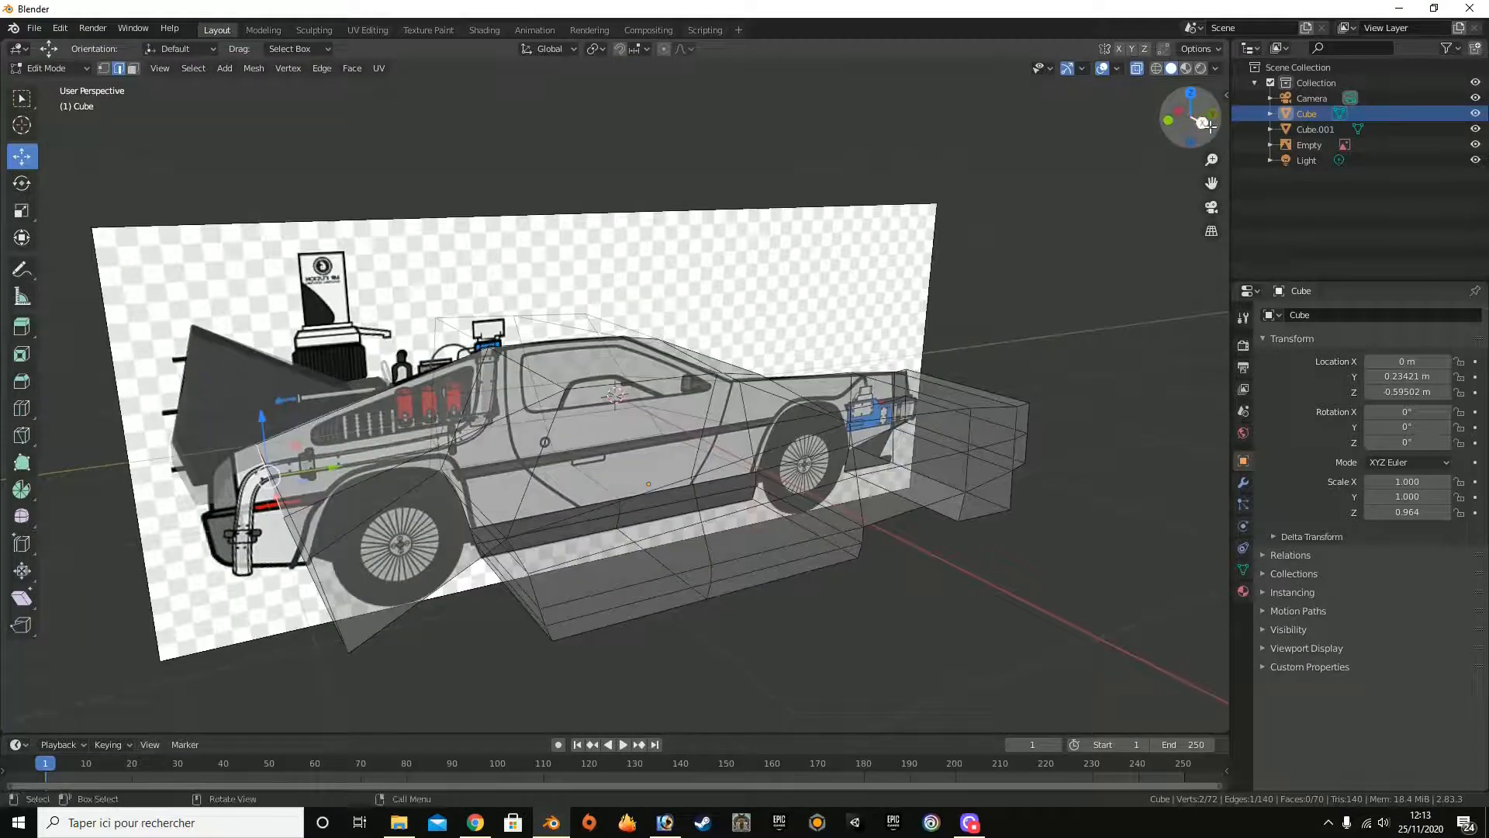
pyautogui.click(1201, 123)
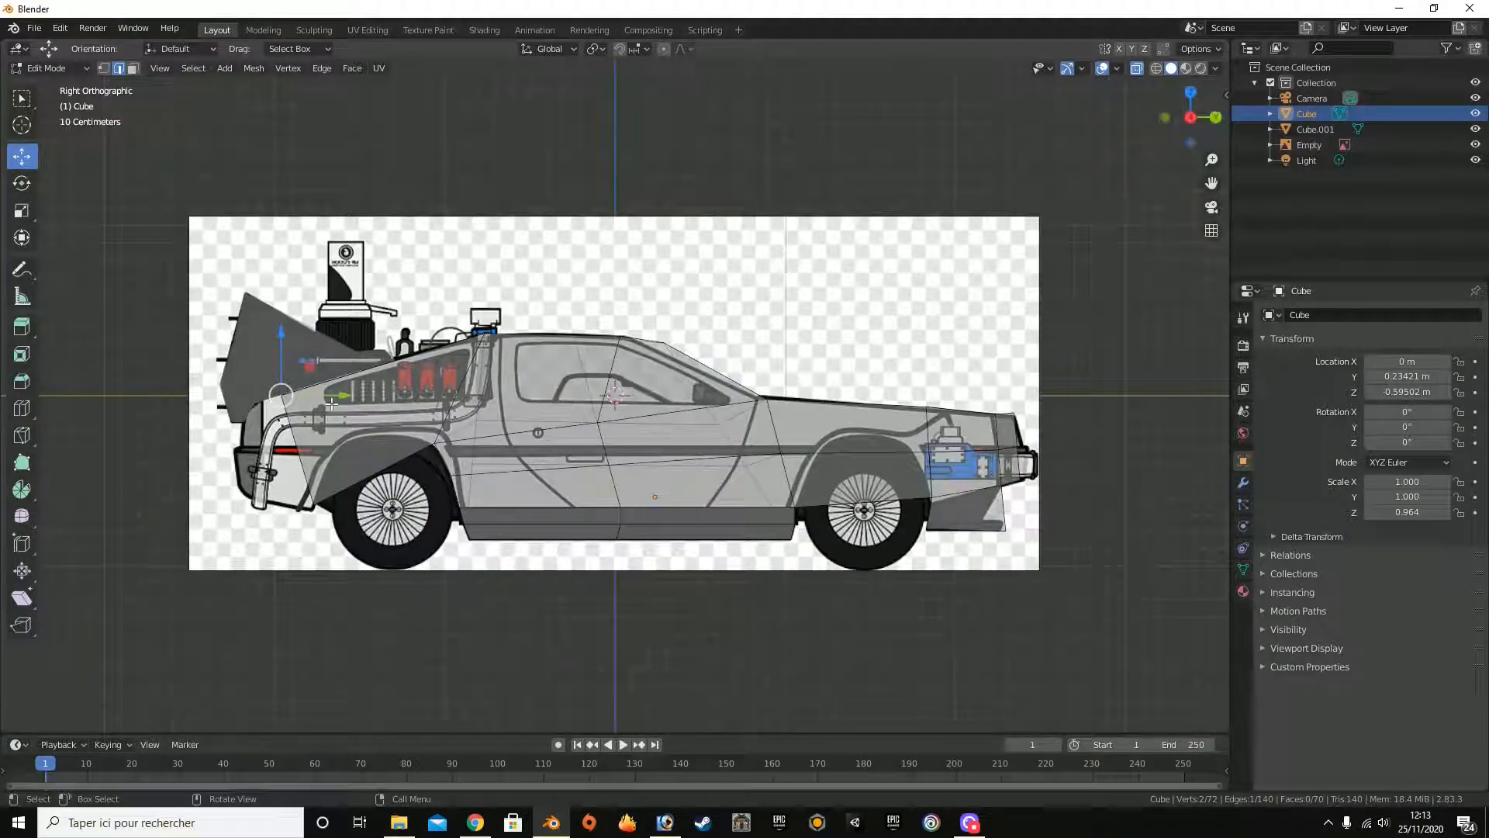
pyautogui.moveTo(333, 400); pyautogui.dragTo(315, 401)
pyautogui.moveTo(264, 354); pyautogui.dragTo(260, 360)
pyautogui.moveTo(321, 398); pyautogui.dragTo(318, 400)
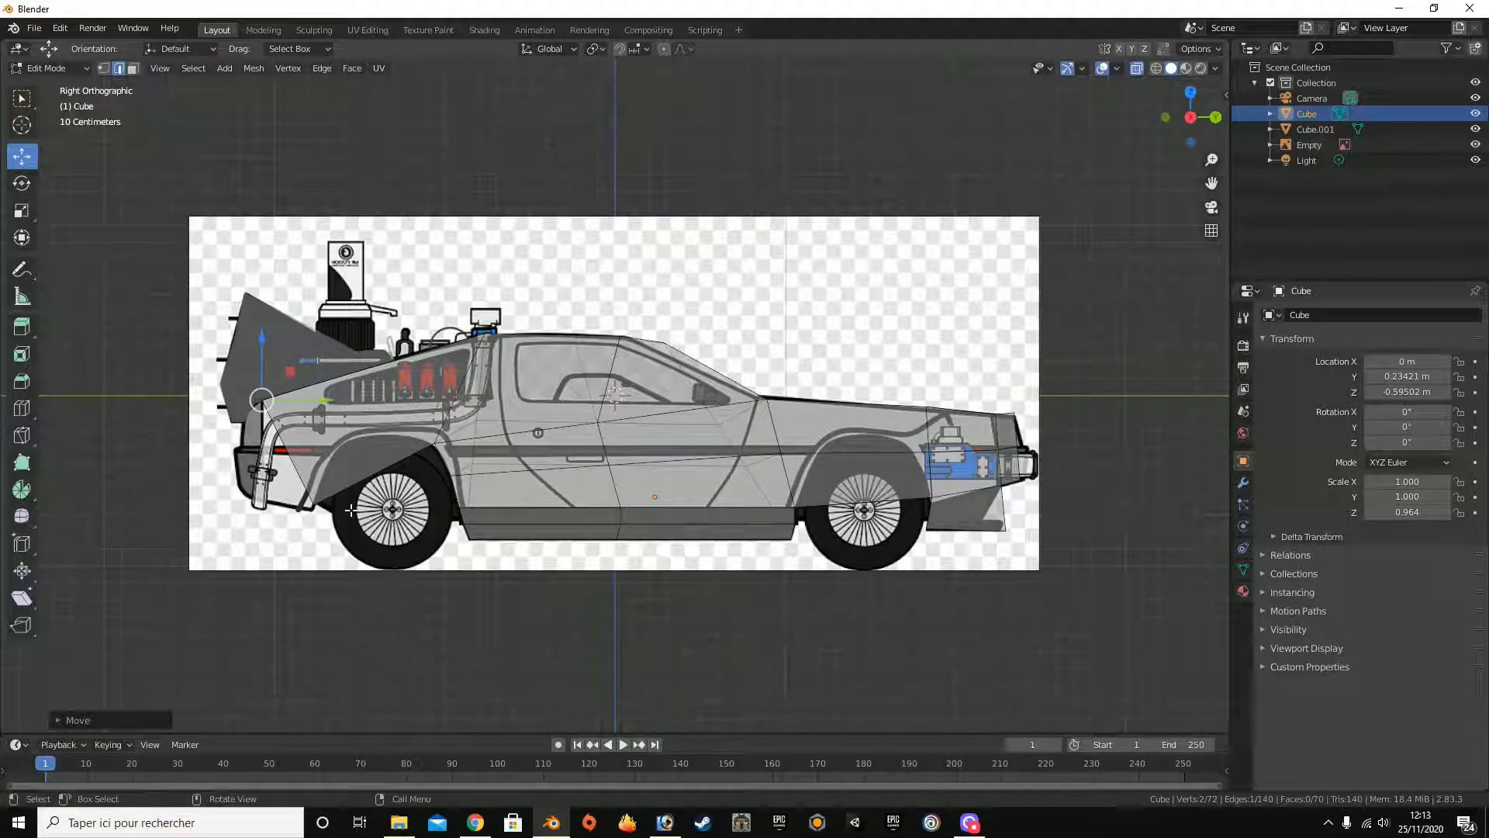
# Step: Select the rear section's lower edge and nudge it onto the reference's lower bumper corner behind the rear wheel
pyautogui.moveTo(1194, 116); pyautogui.dragTo(1037, 246)
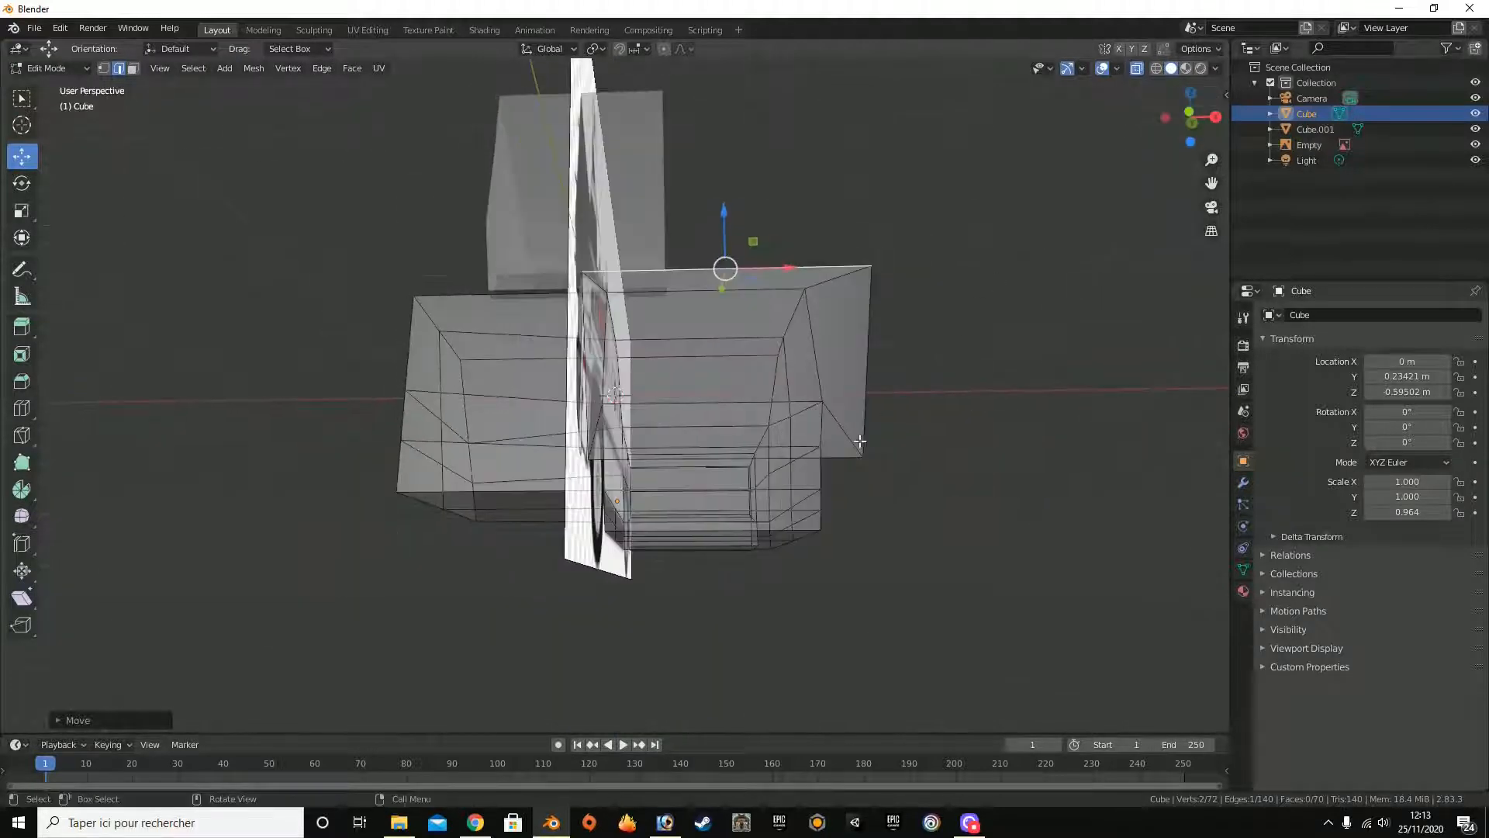
pyautogui.click(853, 456)
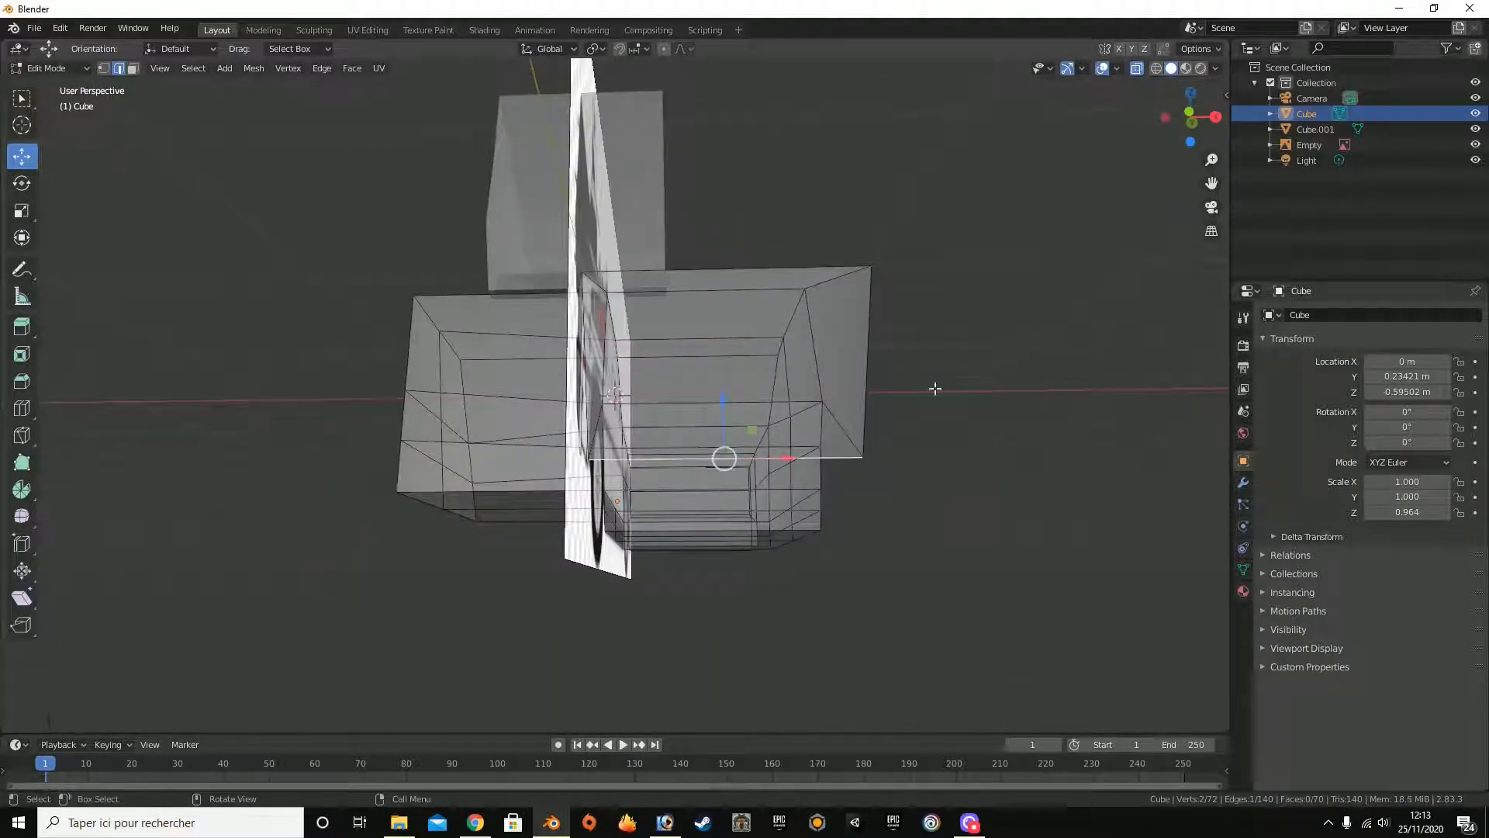
pyautogui.click(1216, 117)
pyautogui.moveTo(327, 512); pyautogui.dragTo(315, 514)
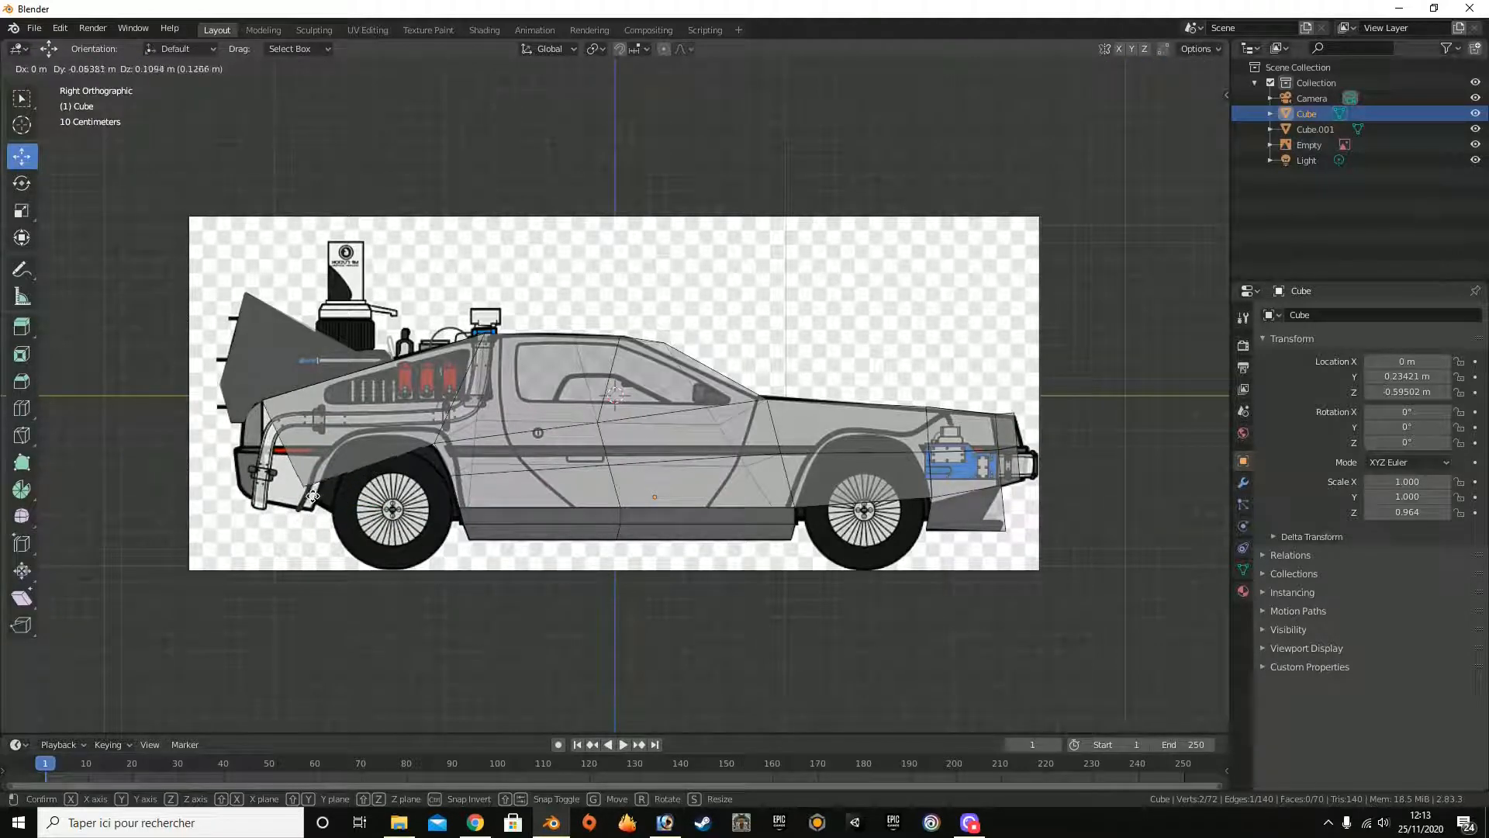
pyautogui.click(313, 501)
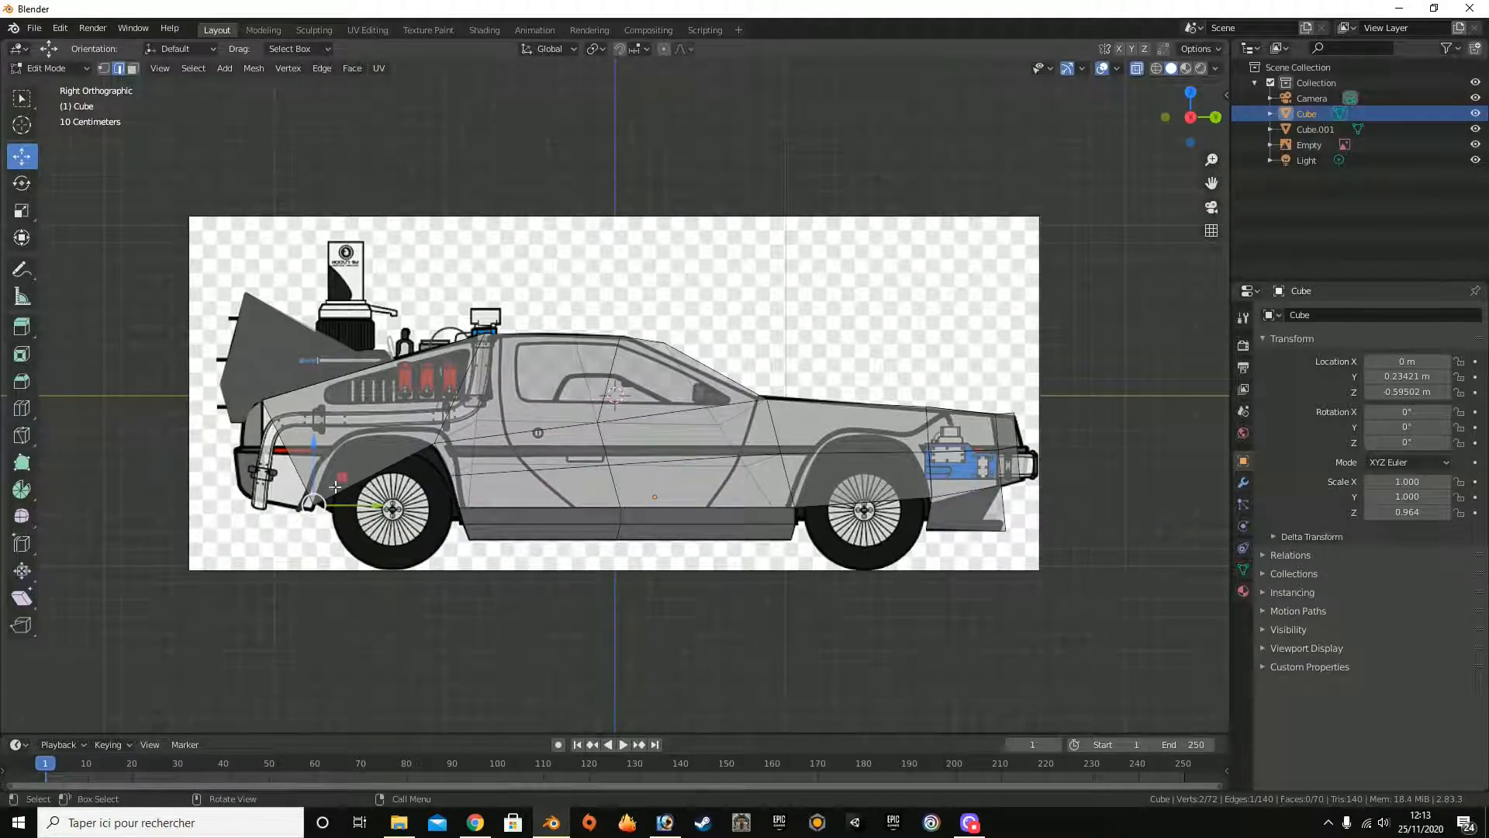
pyautogui.press('g')
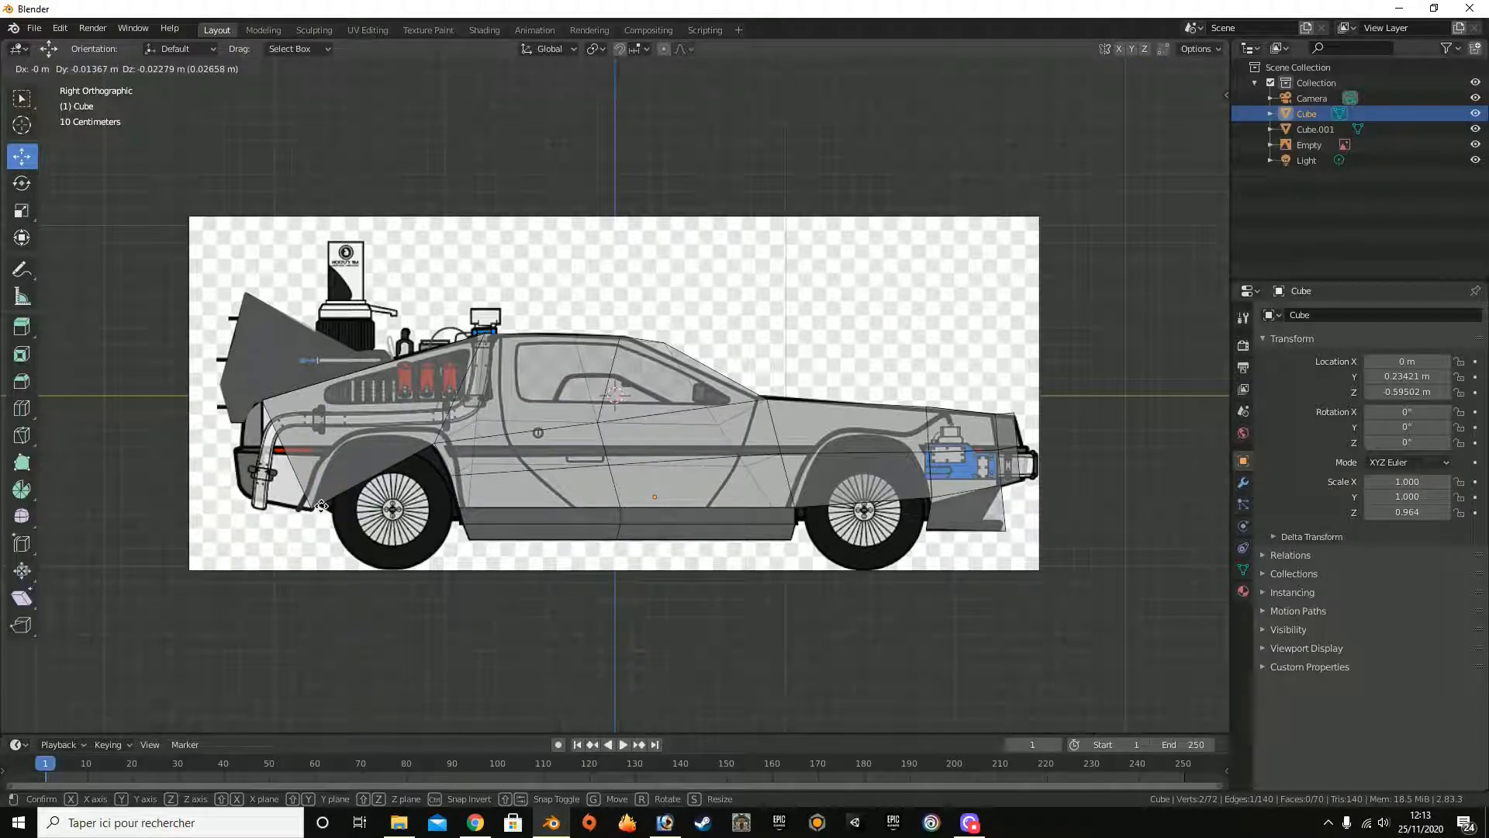
pyautogui.click(322, 507)
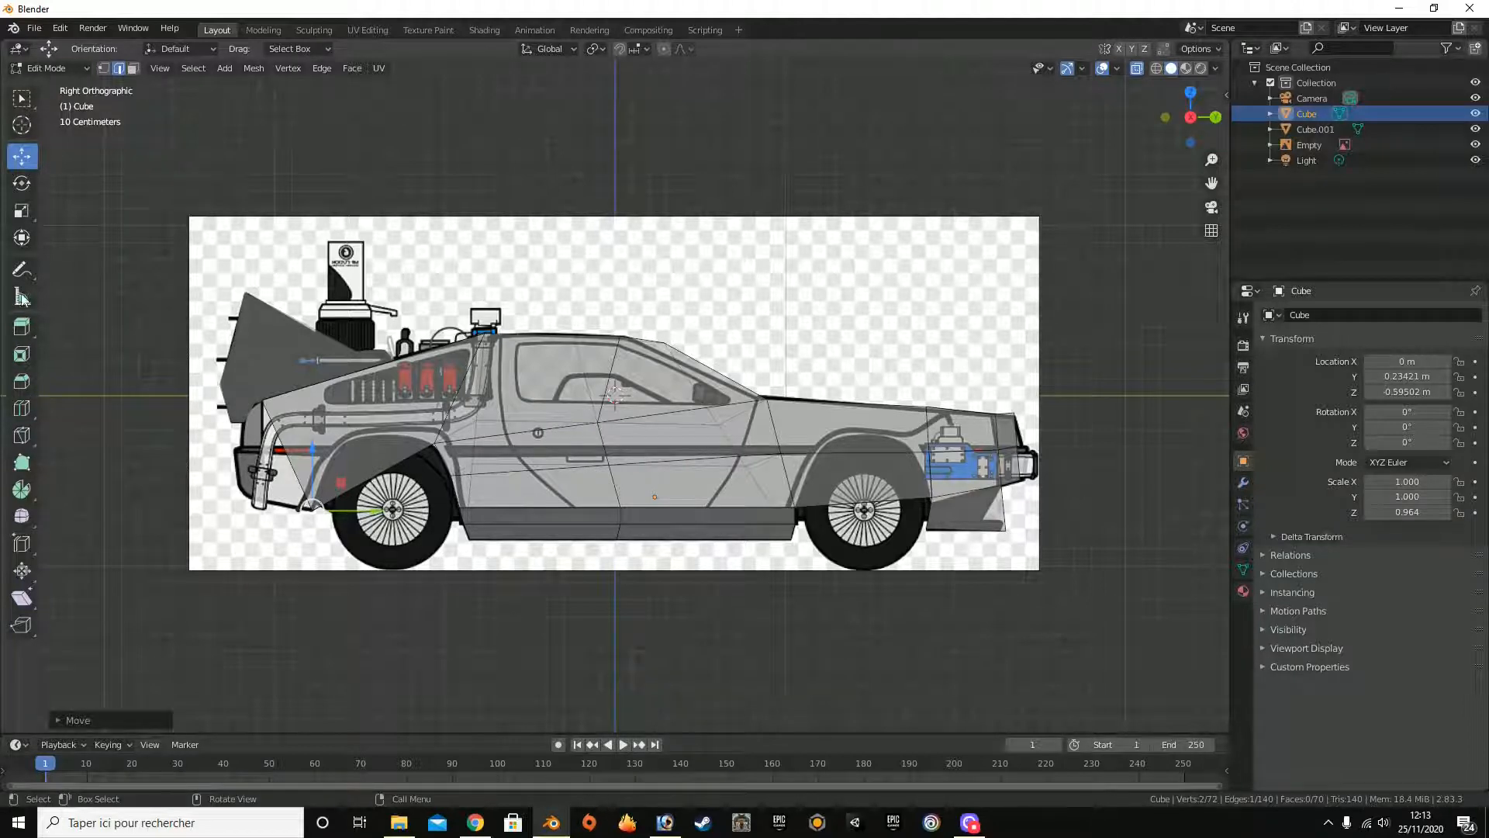
# Step: Add a vertical loop cut across the rear section and raise its lower edge to the top of the rear wheel arch
pyautogui.click(24, 413)
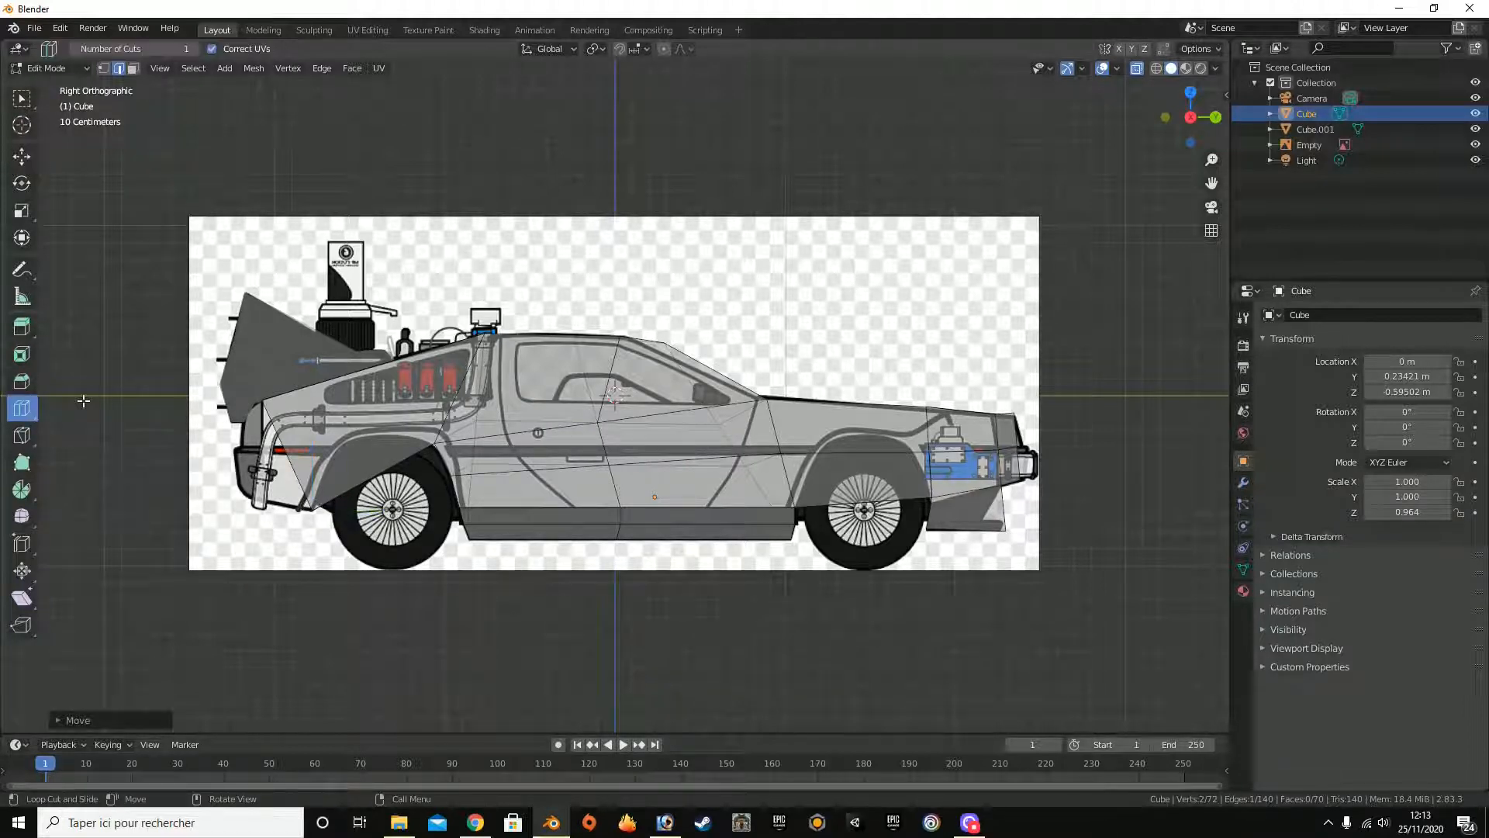
pyautogui.click(347, 496)
pyautogui.click(22, 97)
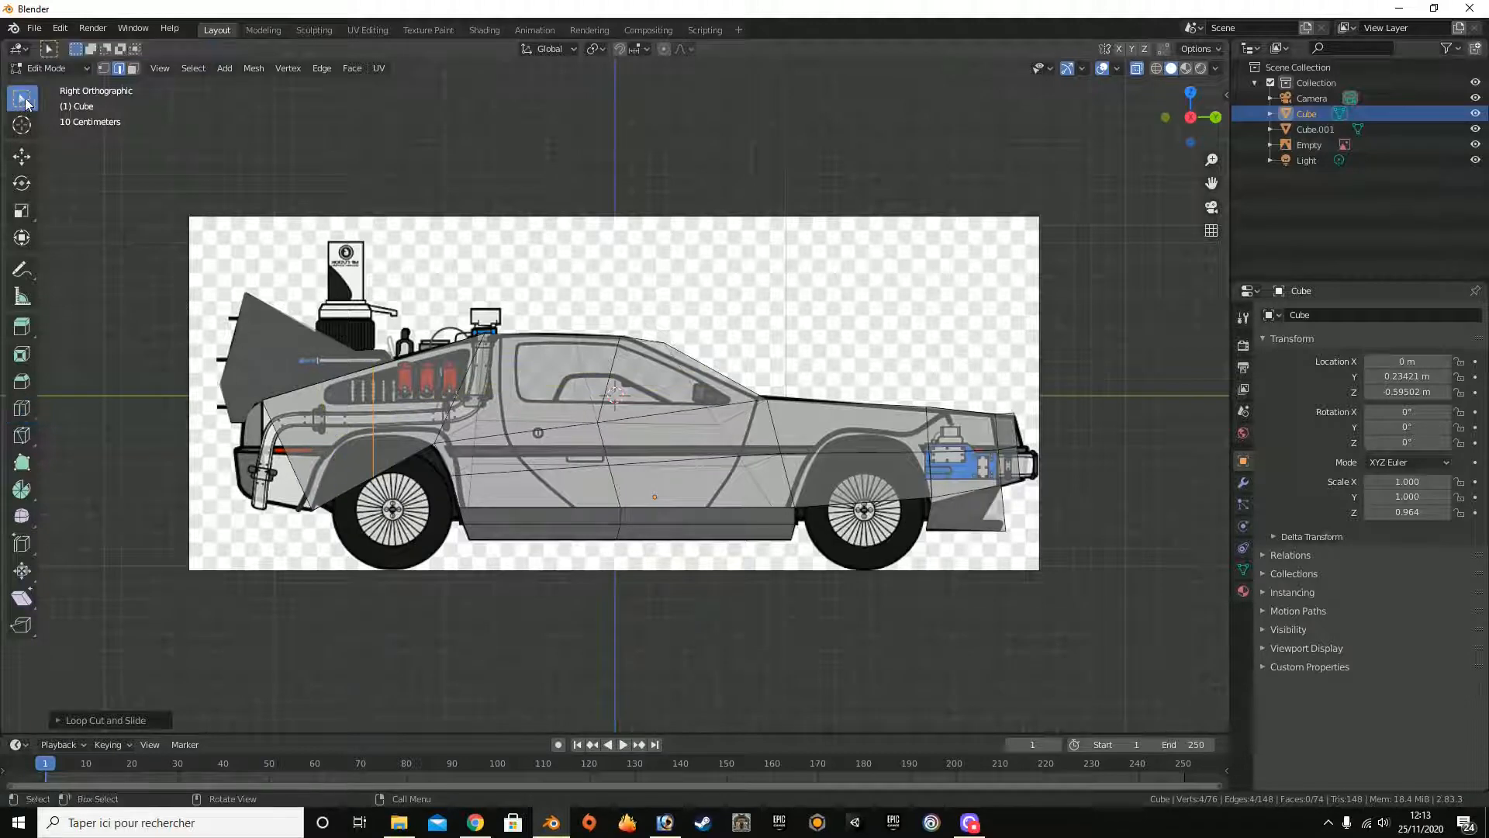
pyautogui.moveTo(1190, 116); pyautogui.dragTo(455, 332)
pyautogui.click(338, 331)
pyautogui.click(1191, 100)
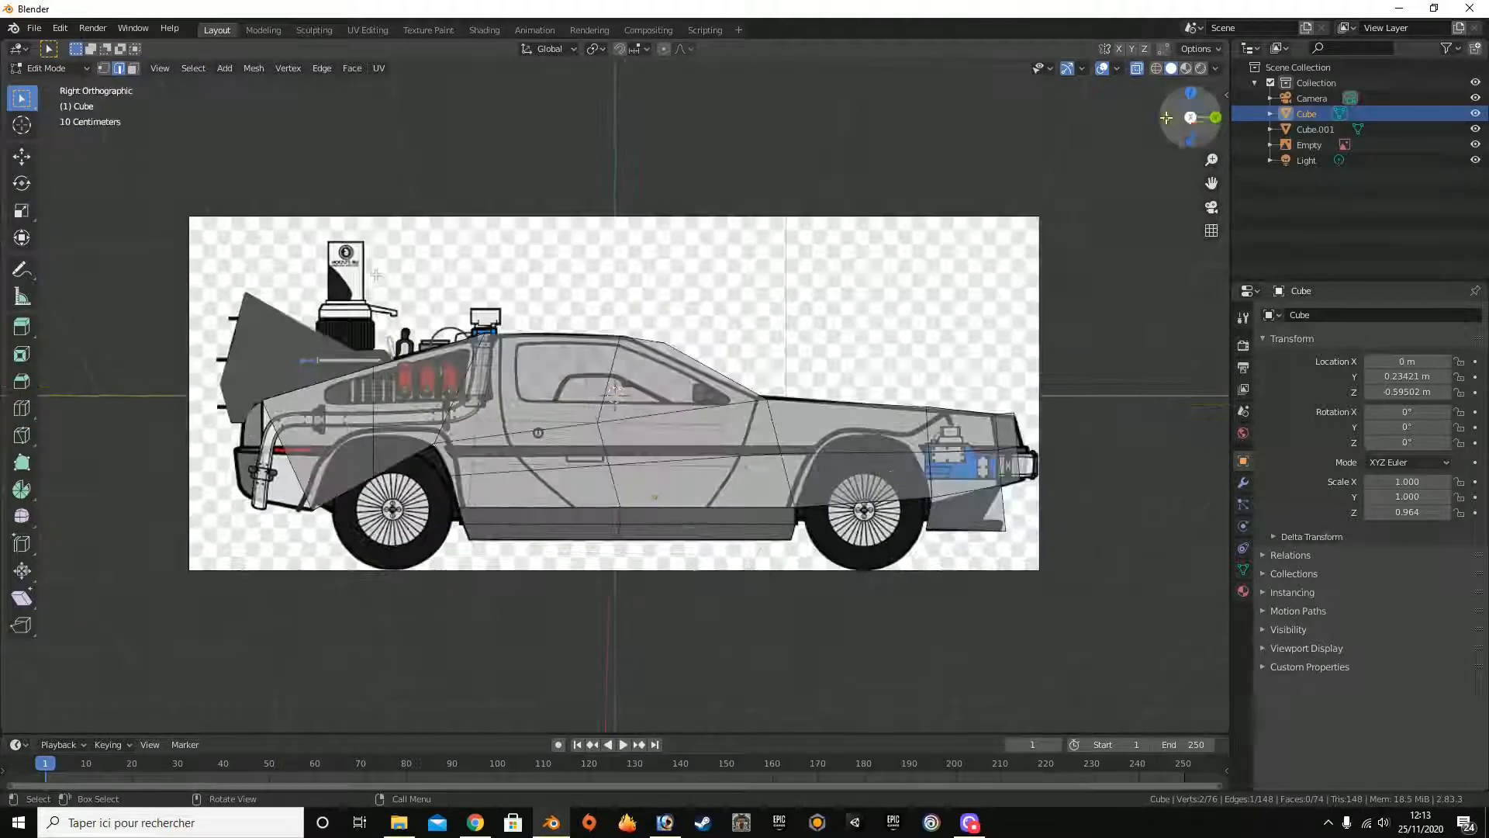
pyautogui.click(21, 156)
pyautogui.moveTo(380, 439); pyautogui.dragTo(345, 386)
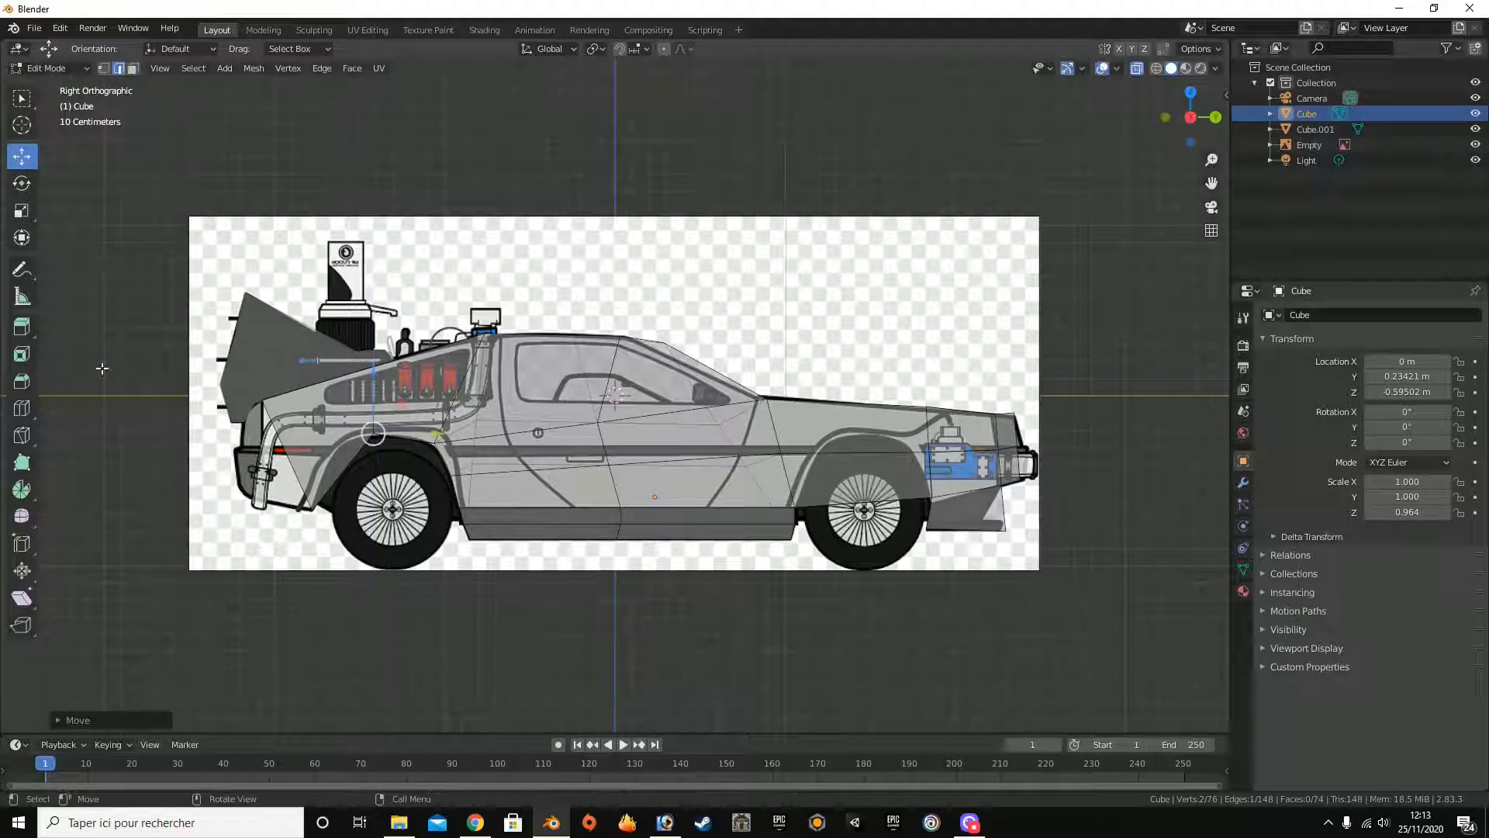
# Step: Add a second loop cut between the first cut and the tail, and move its lower edge onto the rear wheel arch
pyautogui.click(19, 409)
pyautogui.click(351, 466)
pyautogui.click(22, 155)
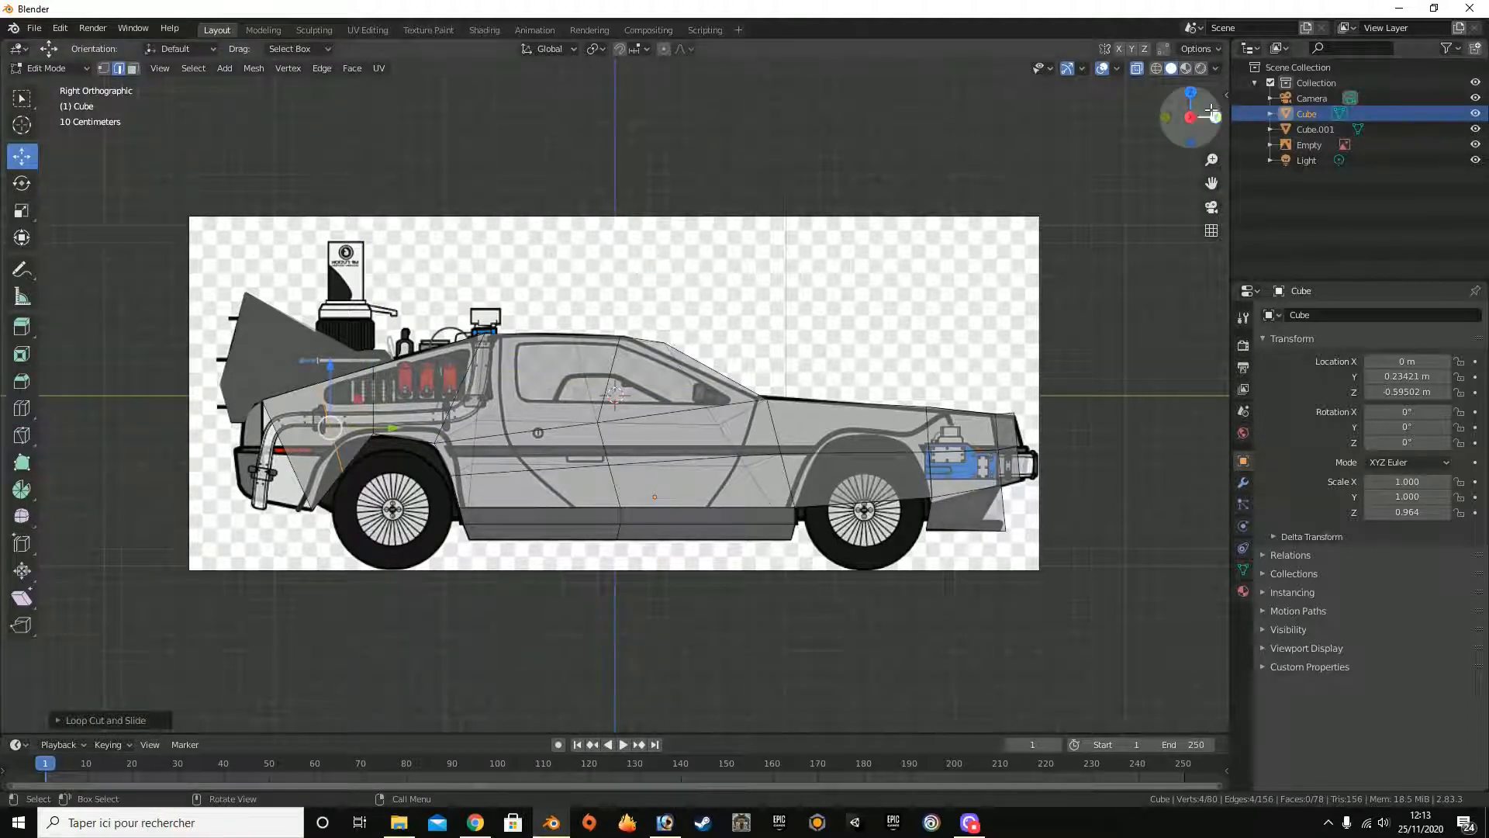
pyautogui.moveTo(310, 481); pyautogui.dragTo(337, 518, button='middle')
pyautogui.click(362, 481)
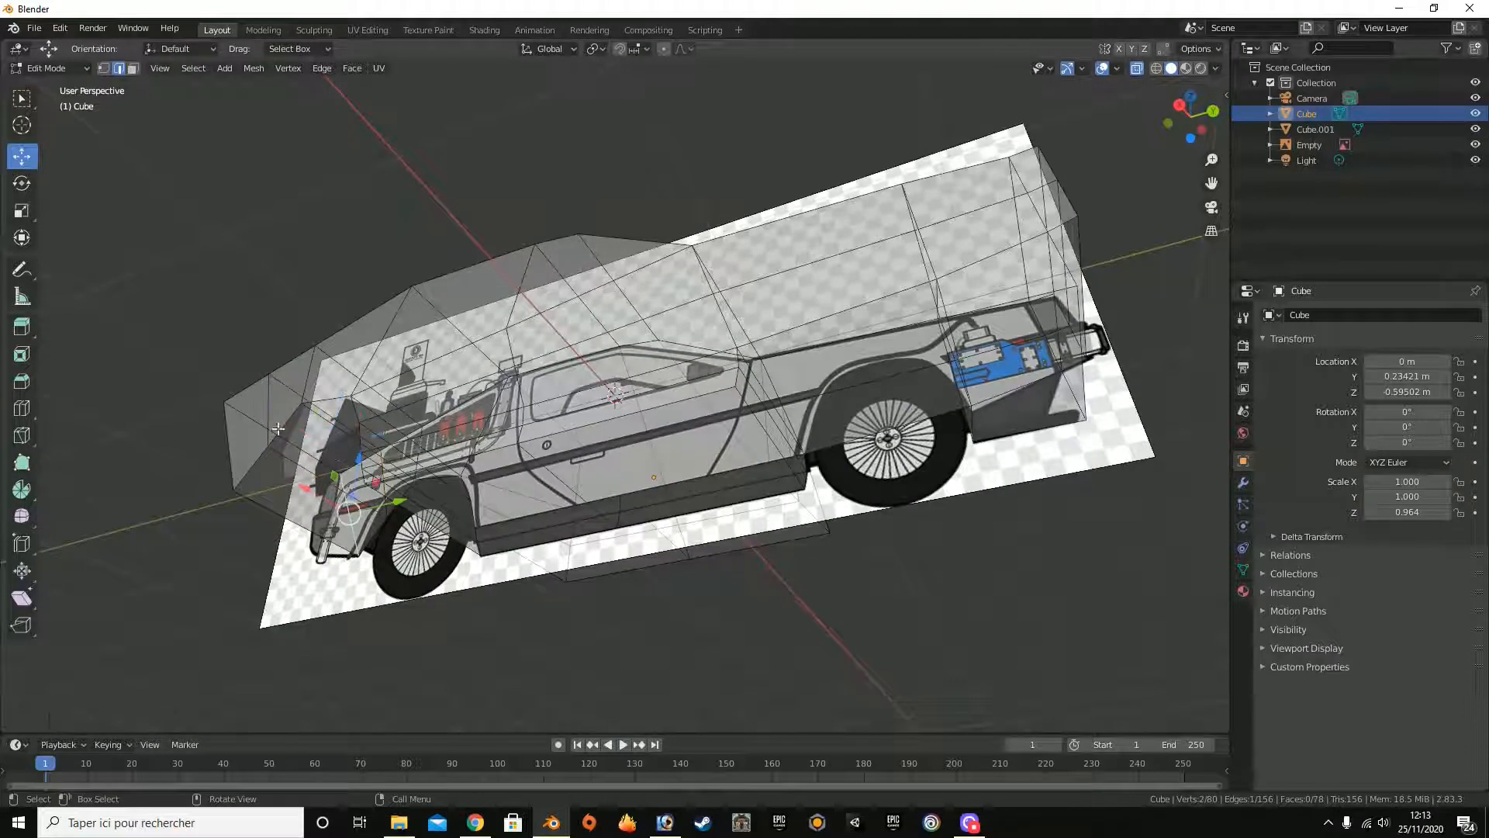
pyautogui.click(292, 459)
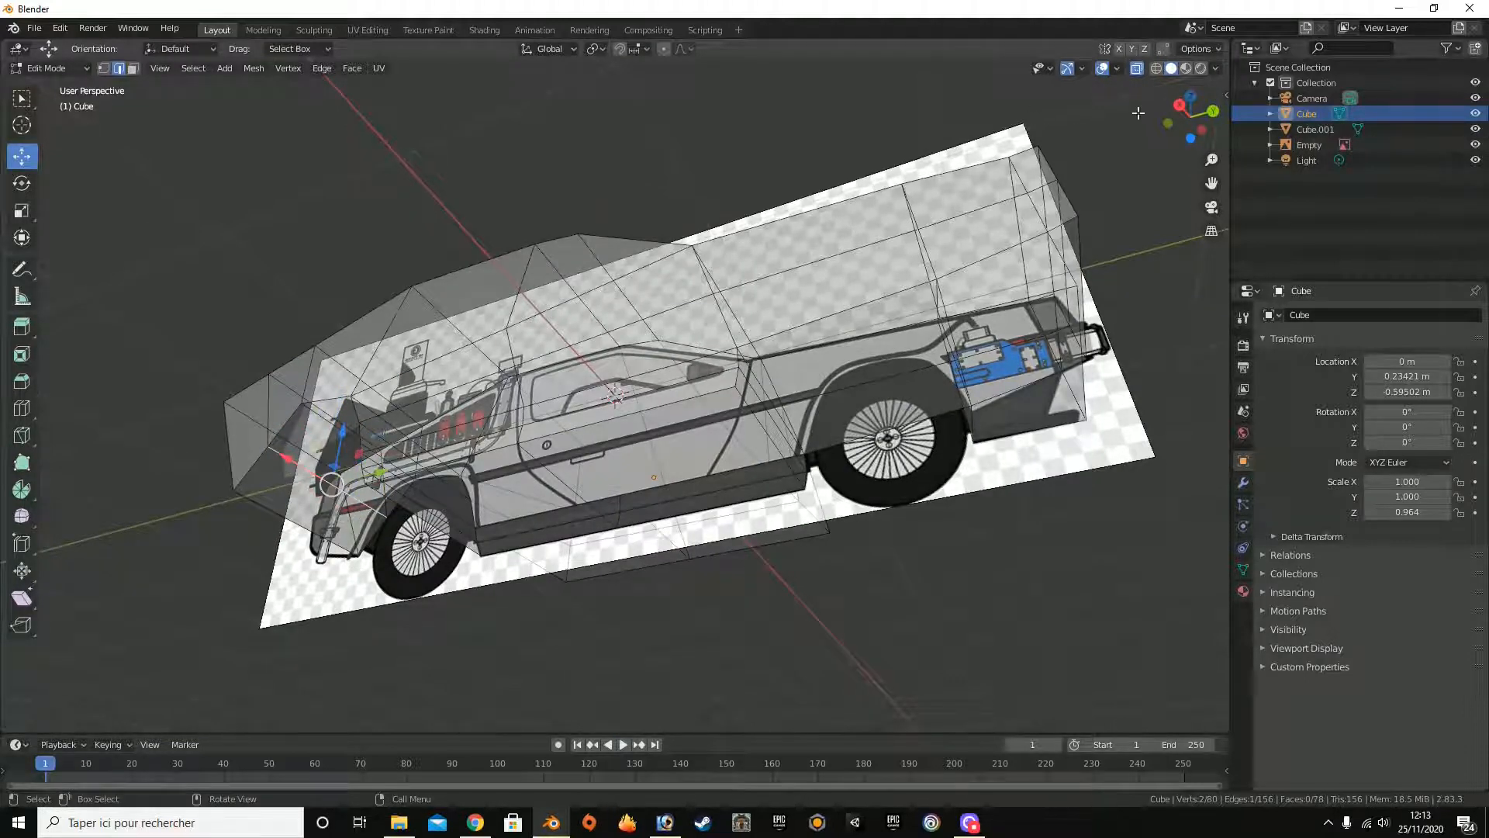
pyautogui.click(1180, 105)
pyautogui.moveTo(338, 447); pyautogui.dragTo(332, 419)
pyautogui.moveTo(1191, 116)
pyautogui.mouseDown()
pyautogui.moveTo(1164, 131)
pyautogui.moveTo(1191, 117)
pyautogui.mouseUp()
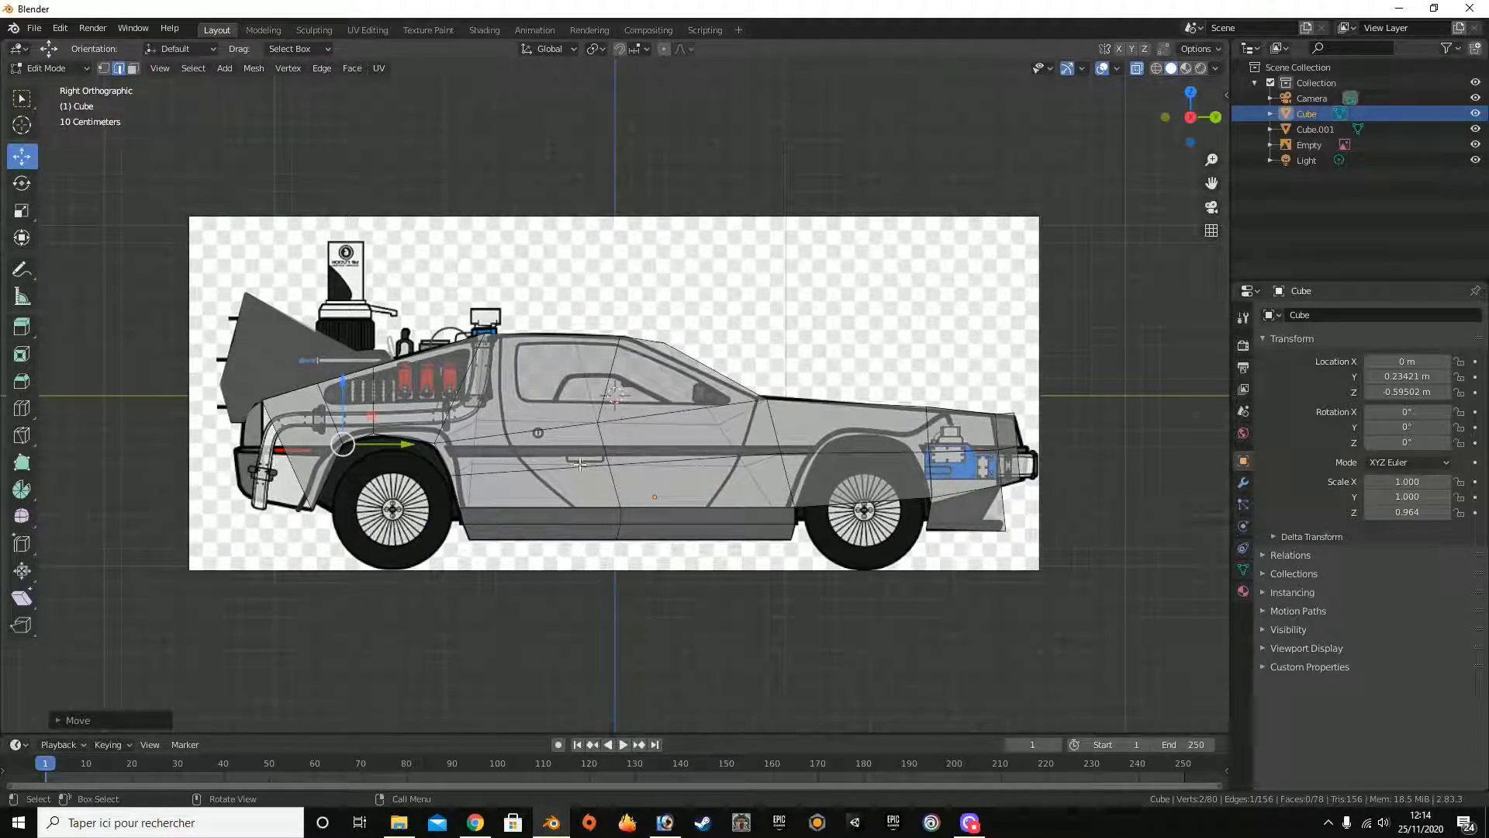
pyautogui.press('Tab')
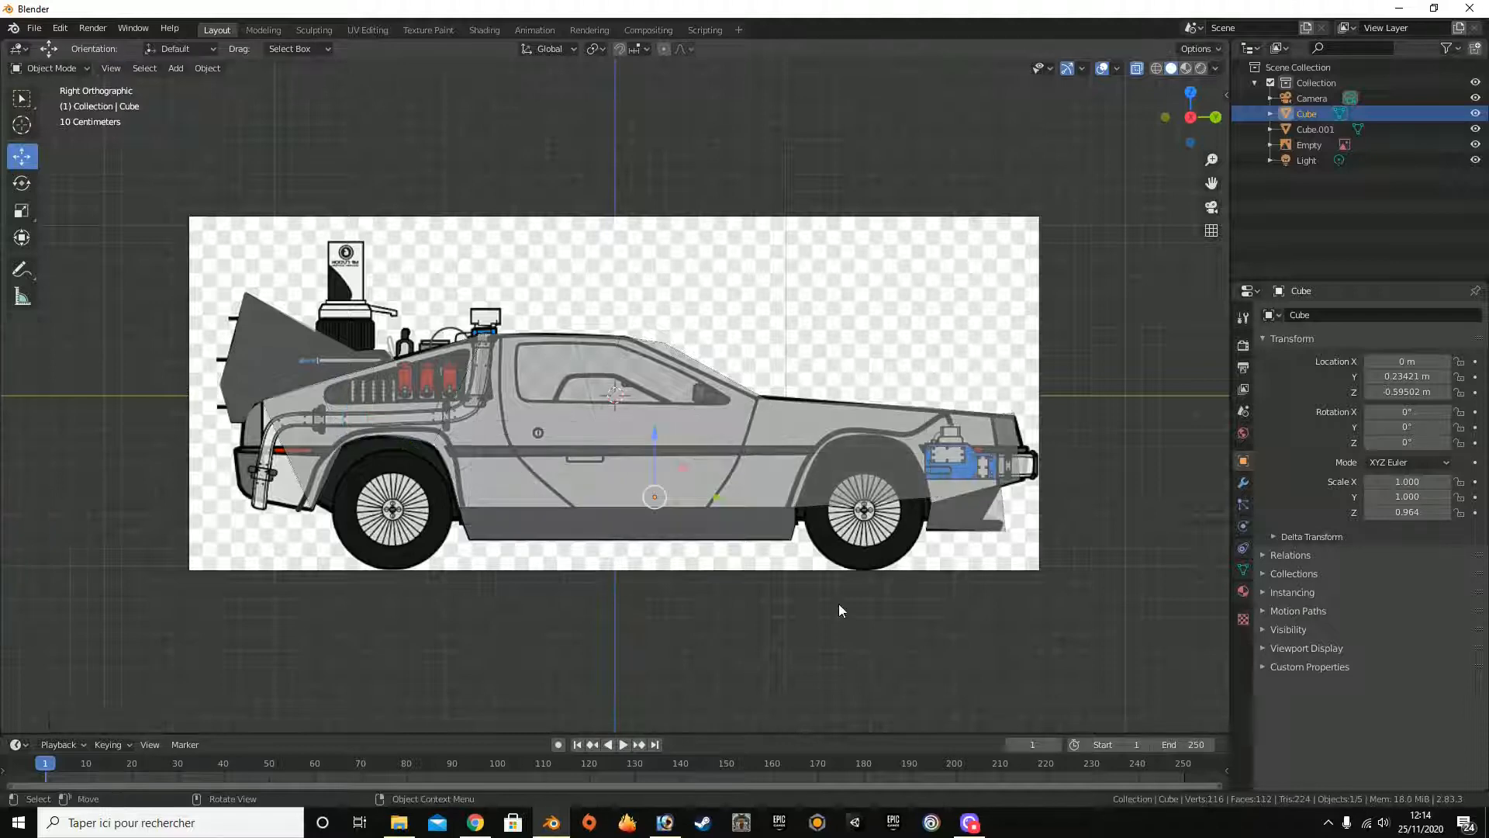
pyautogui.click(789, 484)
pyautogui.click(677, 417)
pyautogui.click(1311, 129)
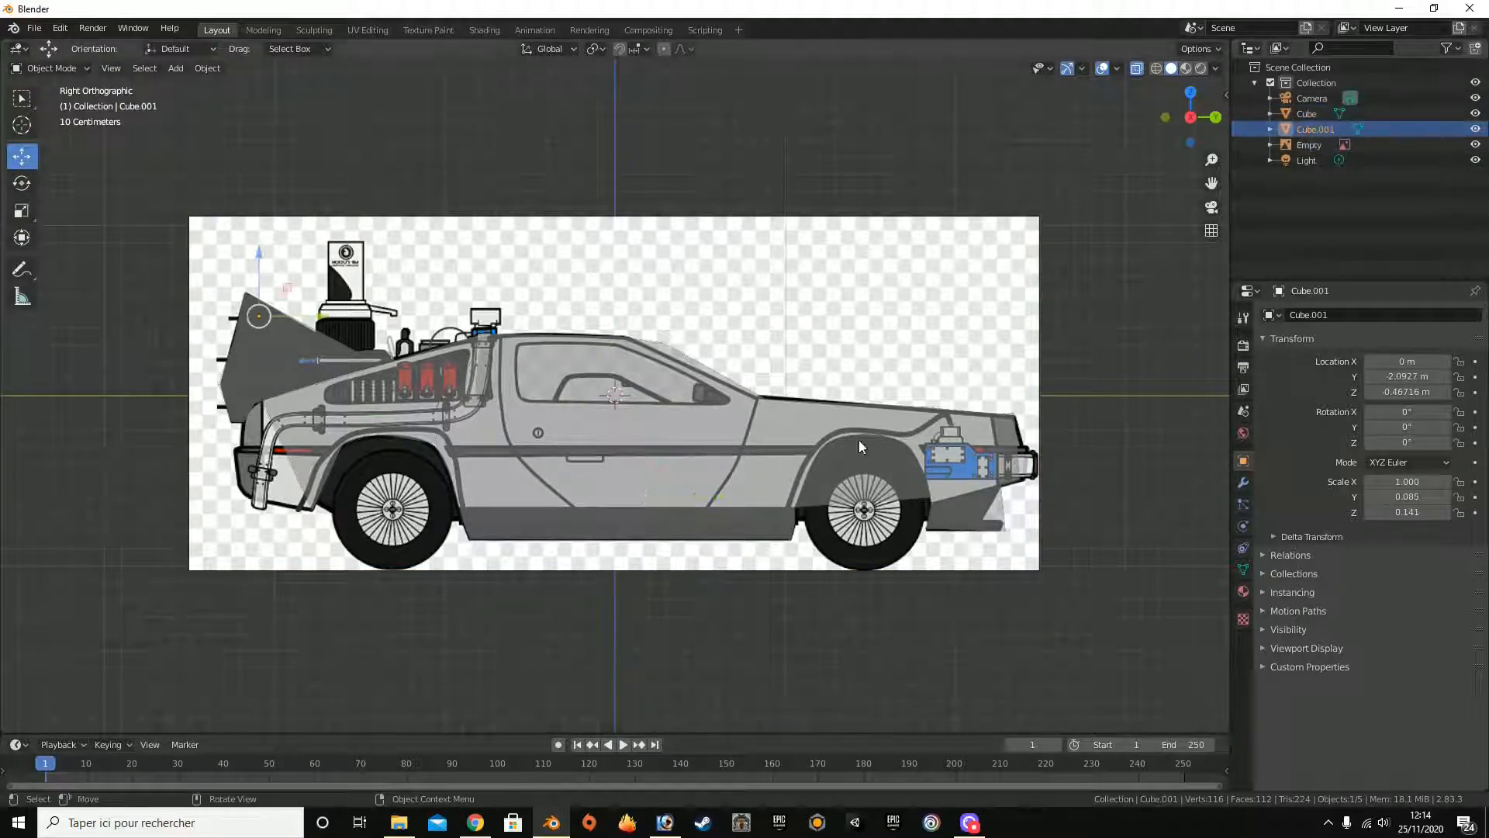
pyautogui.moveTo(314, 333); pyautogui.dragTo(140, 295)
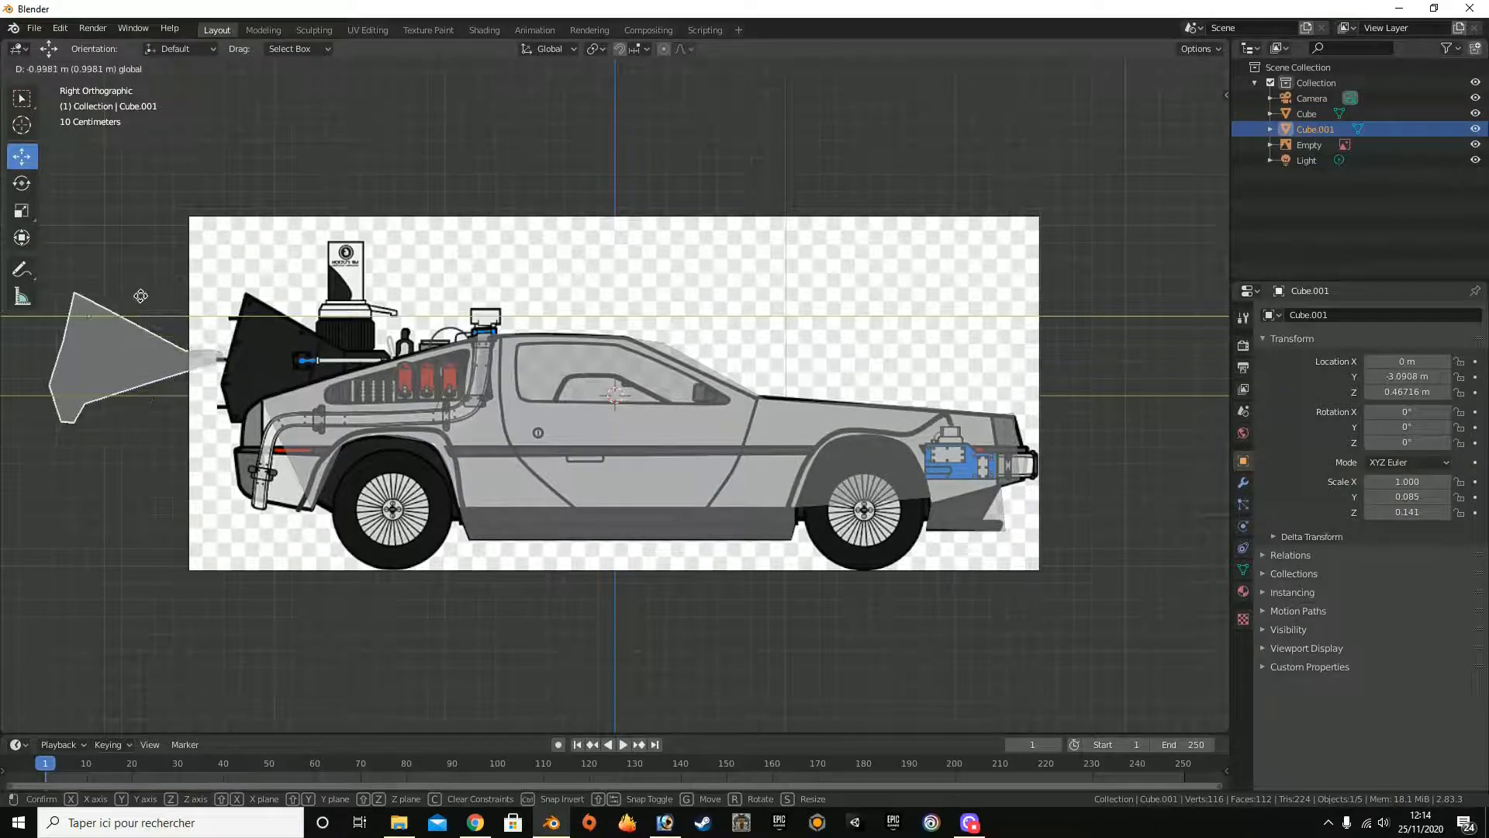
pyautogui.rightClick(140, 296)
pyautogui.click(1307, 114)
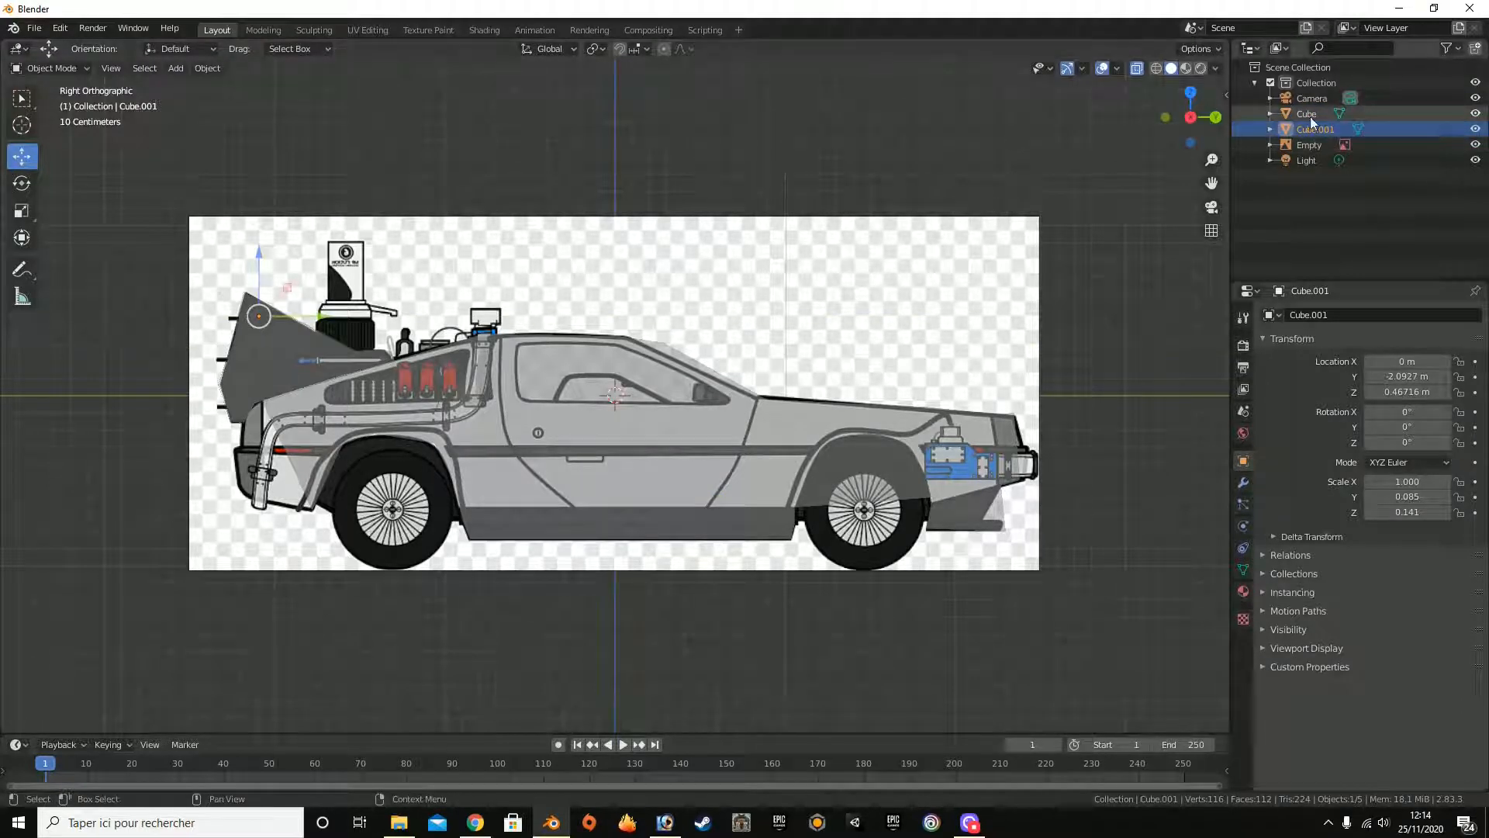
pyautogui.moveTo(709, 495); pyautogui.dragTo(272, 356)
pyautogui.rightClick(271, 357)
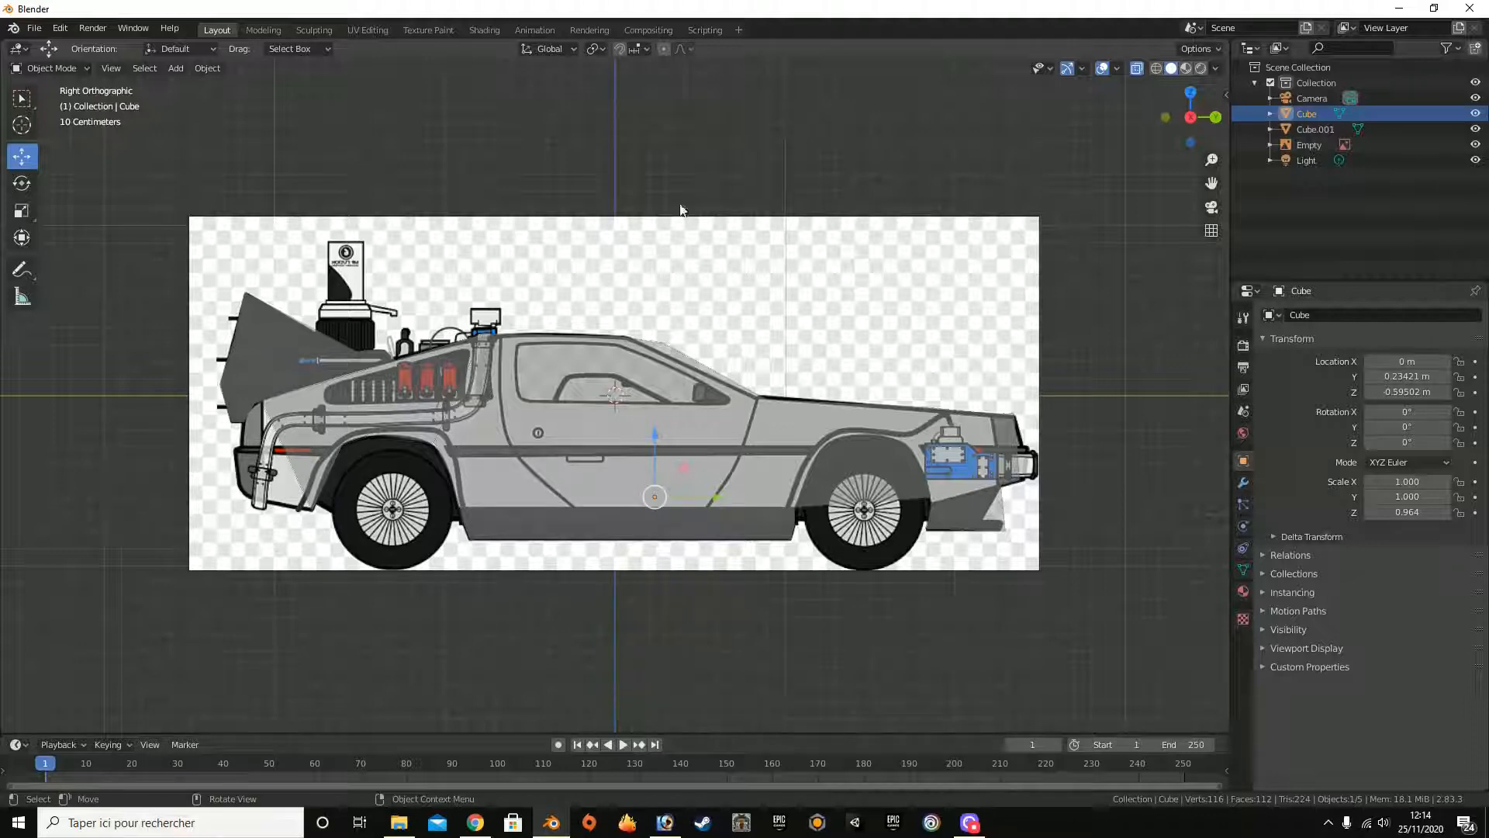
# Step: Turn off X-ray display and extrude the main body's rear end face slightly backward along its normal
pyautogui.moveTo(1191, 116); pyautogui.dragTo(1137, 128)
pyautogui.press('Tab')
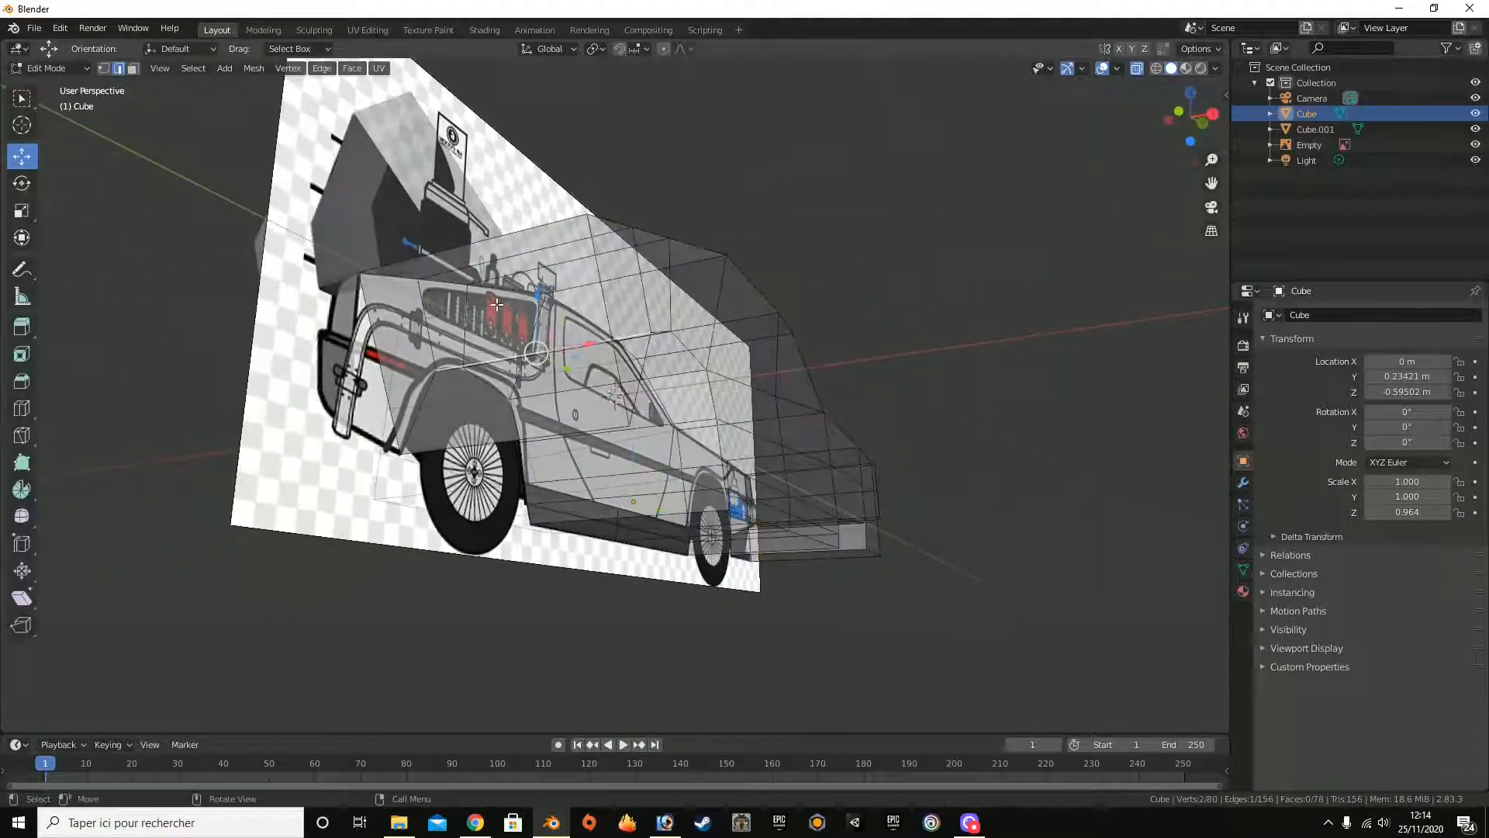
pyautogui.click(133, 68)
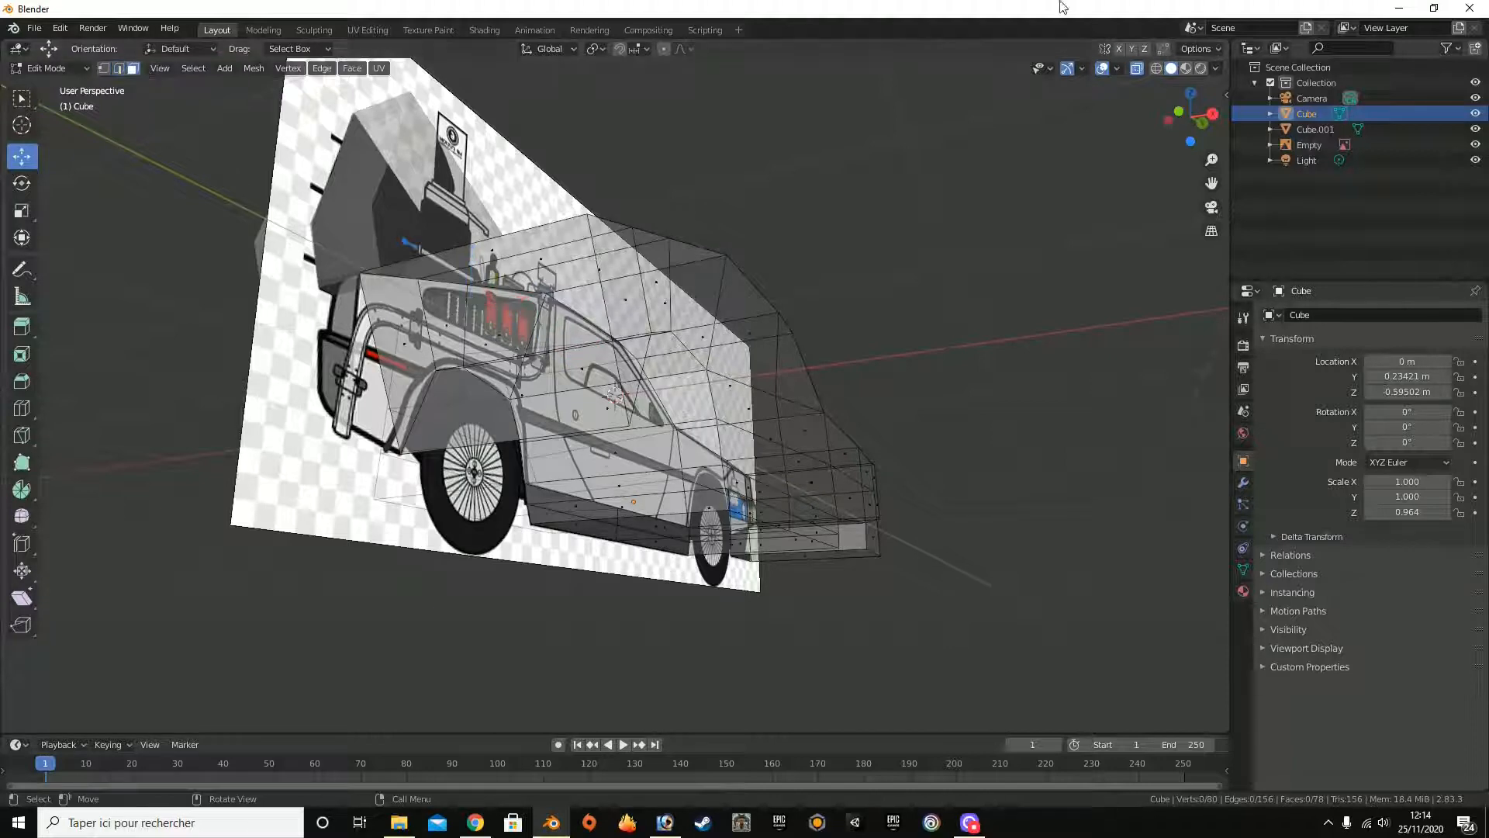
pyautogui.click(1138, 68)
pyautogui.click(519, 293)
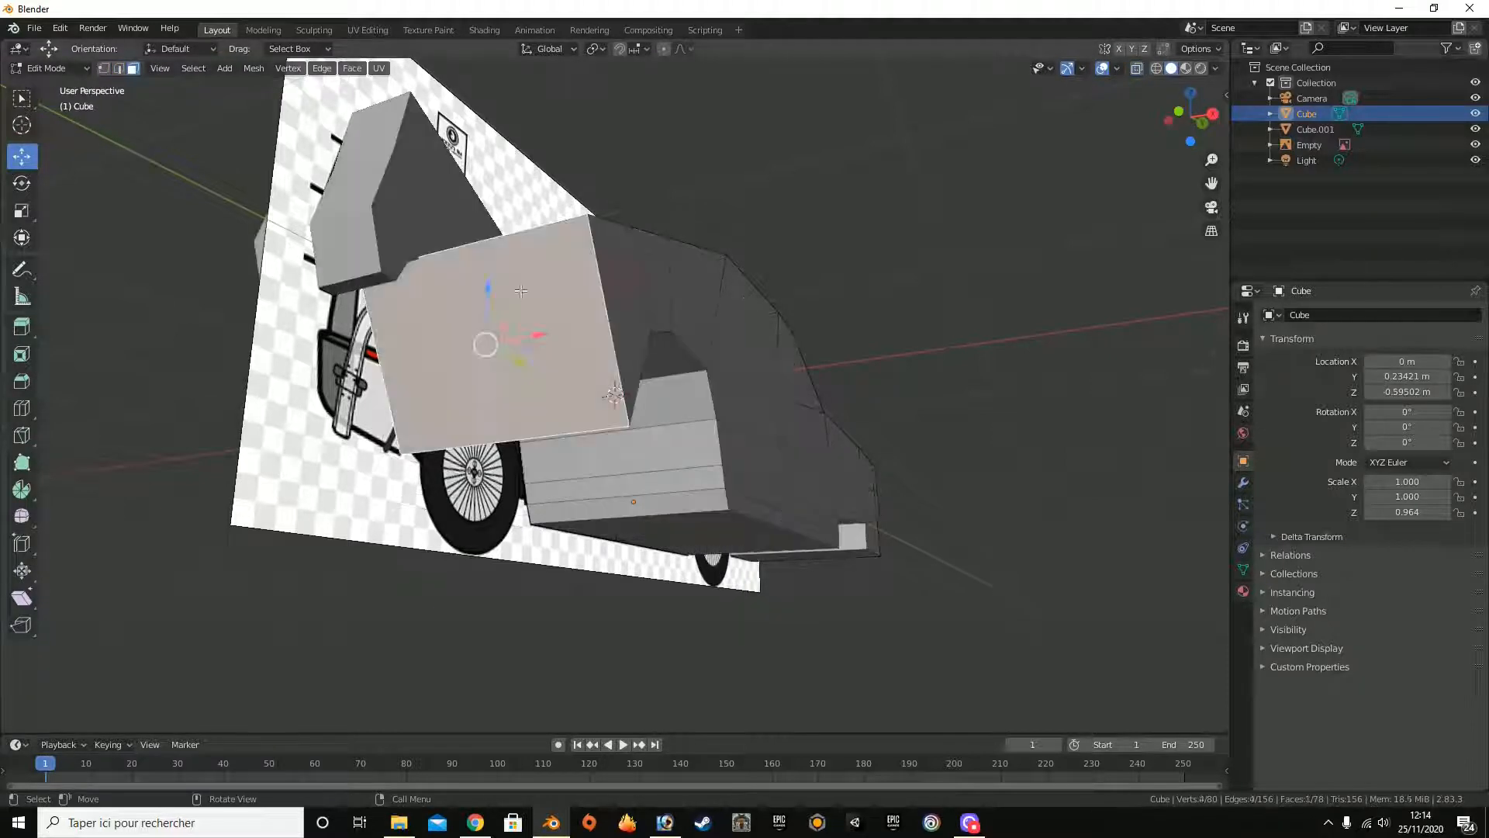
pyautogui.click(1213, 114)
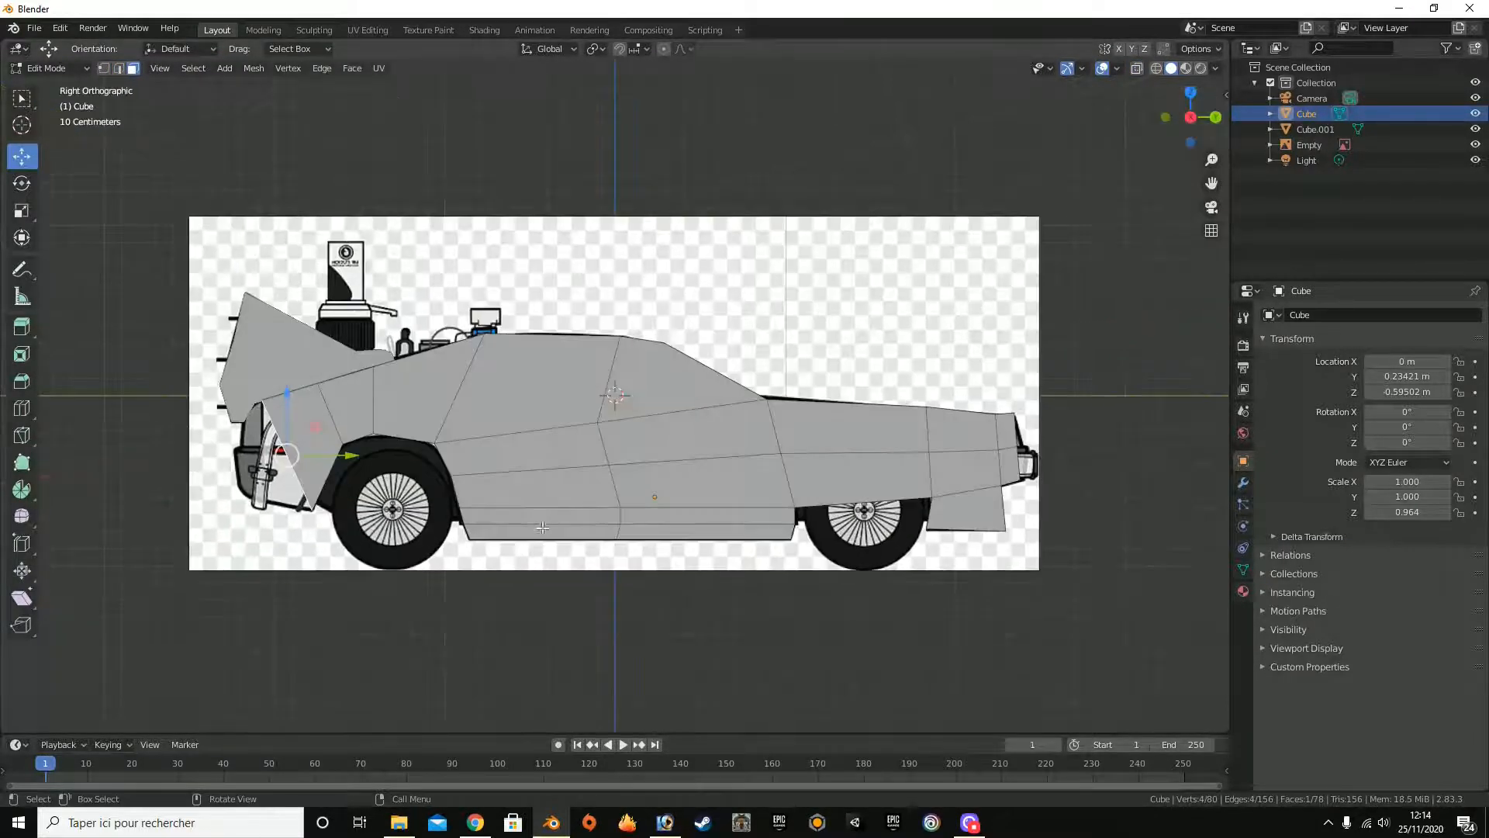
pyautogui.press('e')
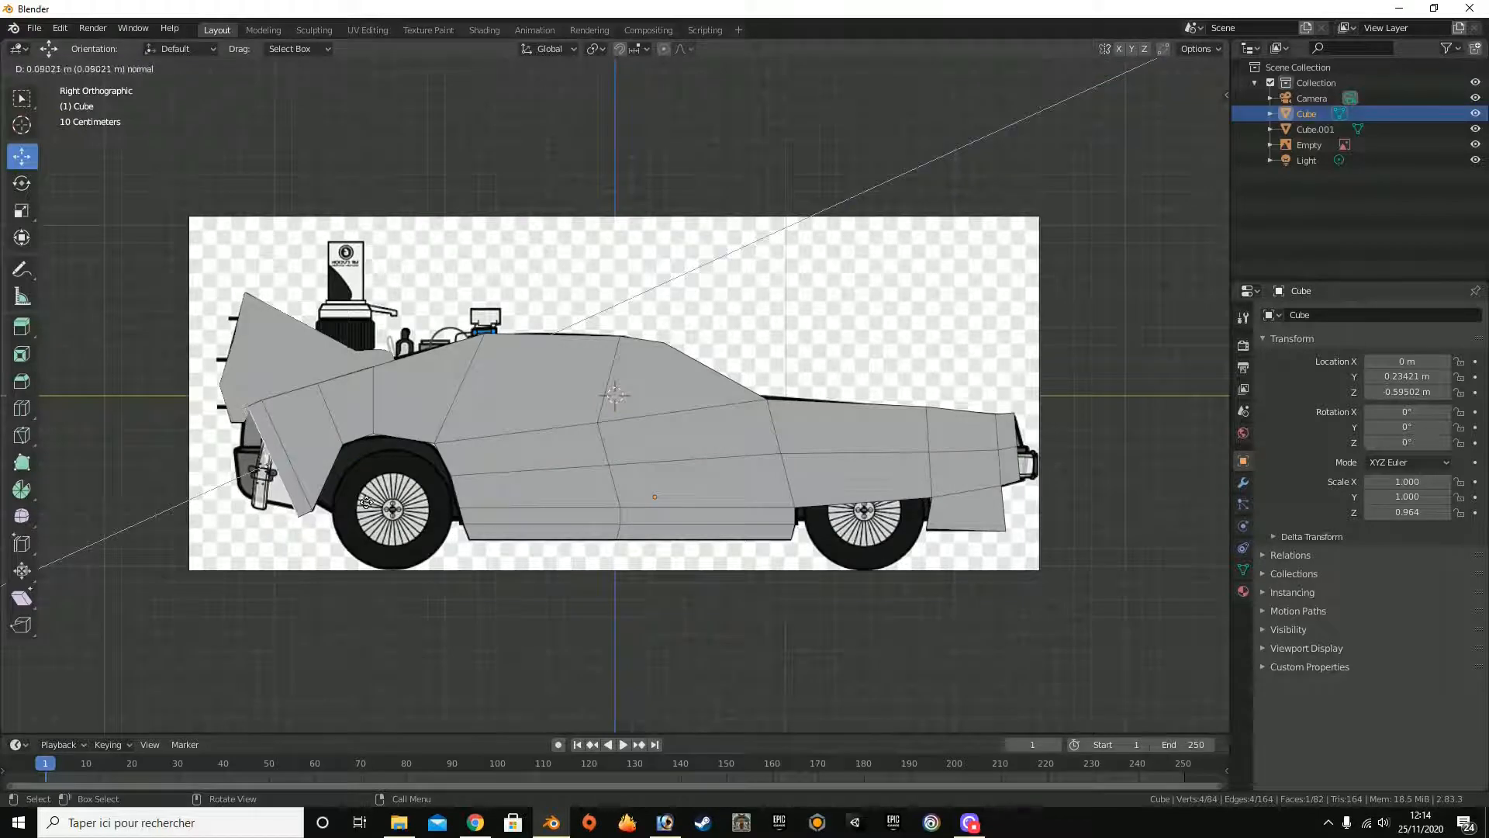
pyautogui.click(369, 498)
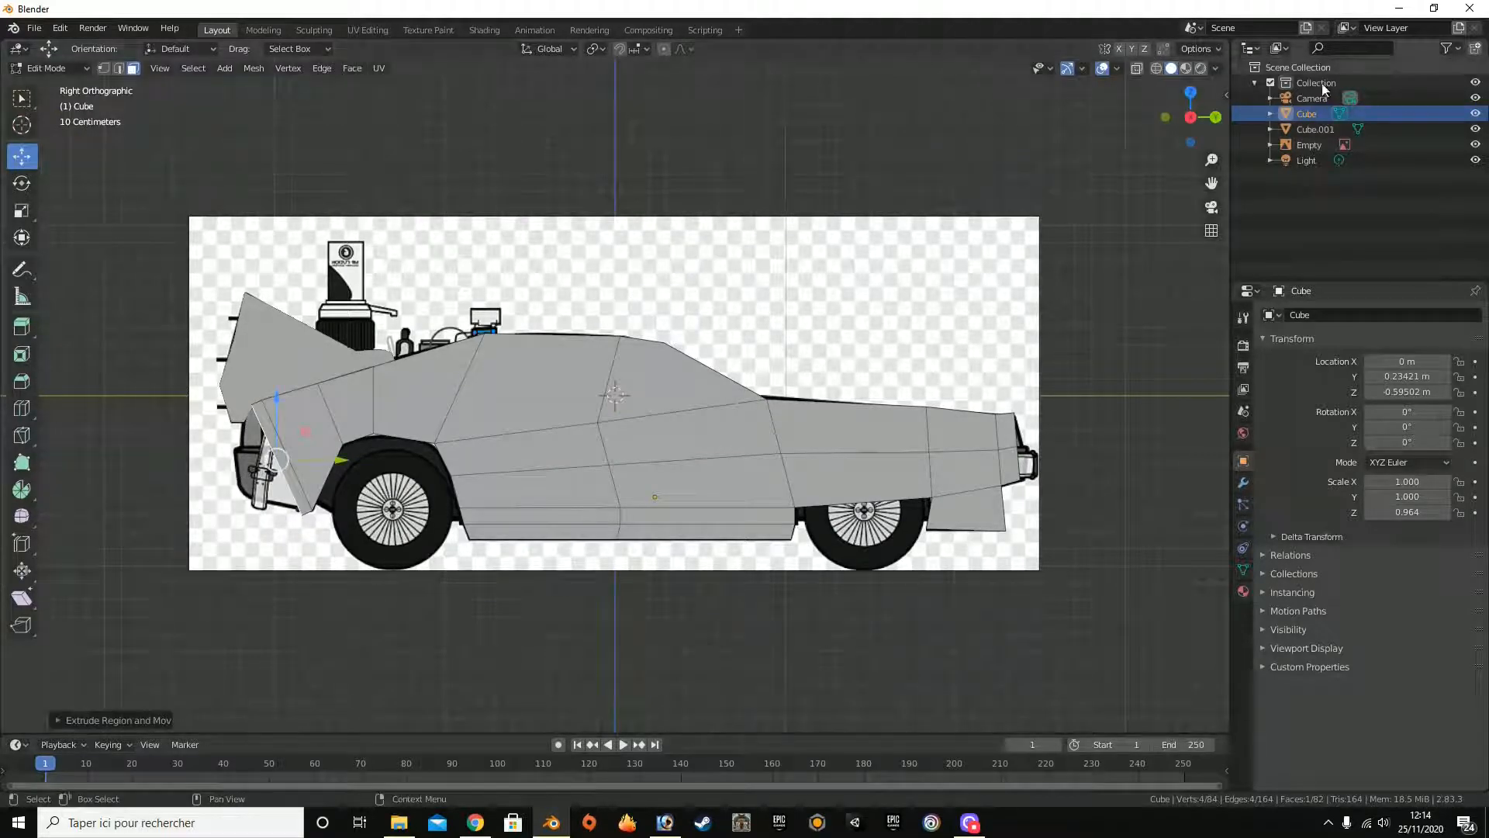
# Step: Hide Cube.001, scale the extruded rear face along Z to about 0.94, and clear the selection
pyautogui.click(1475, 128)
pyautogui.press('s')
pyautogui.press('z')
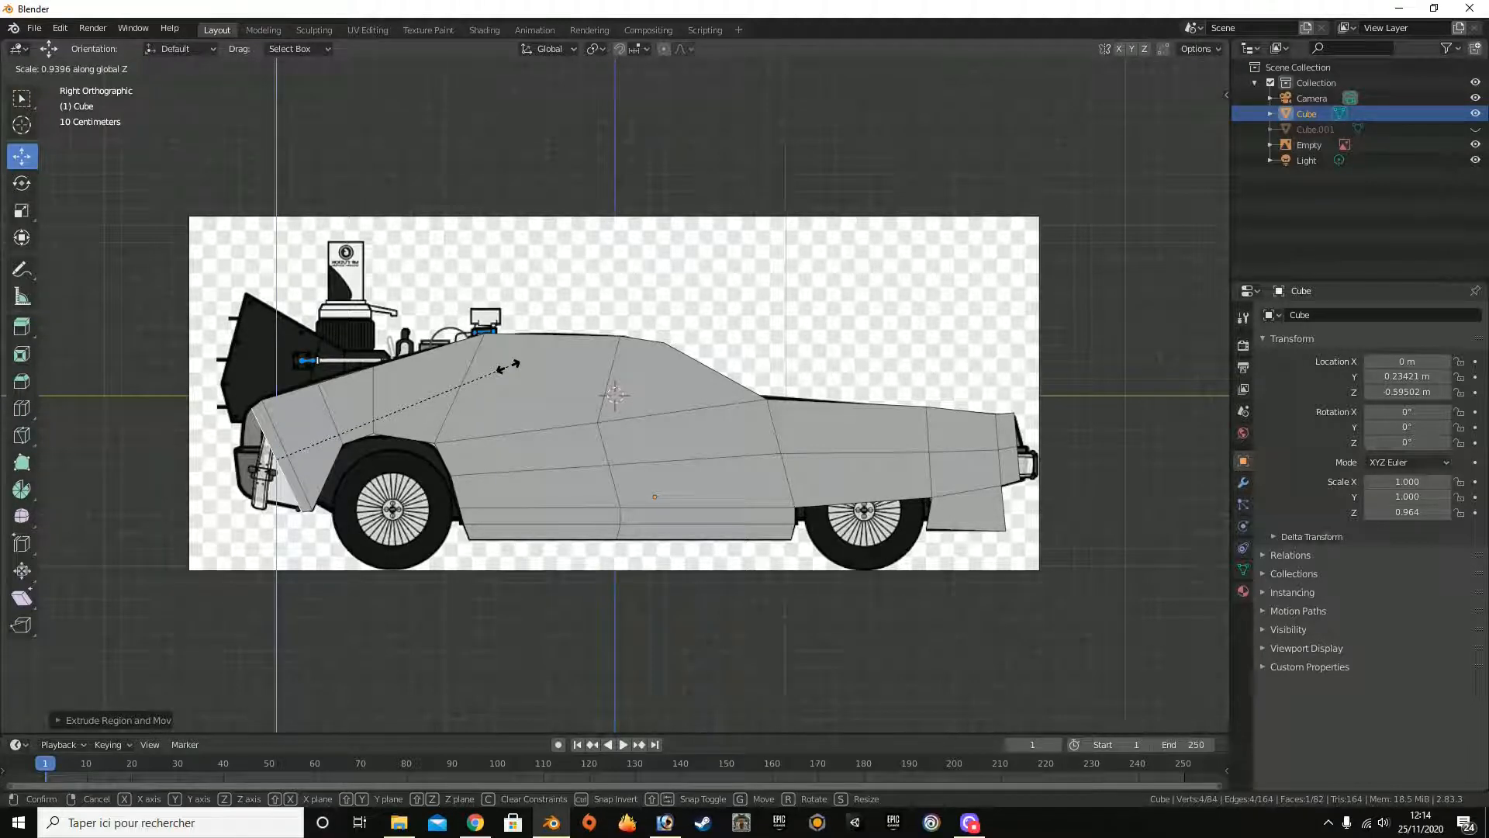
pyautogui.click(508, 364)
pyautogui.hotkey('alt', 'a')
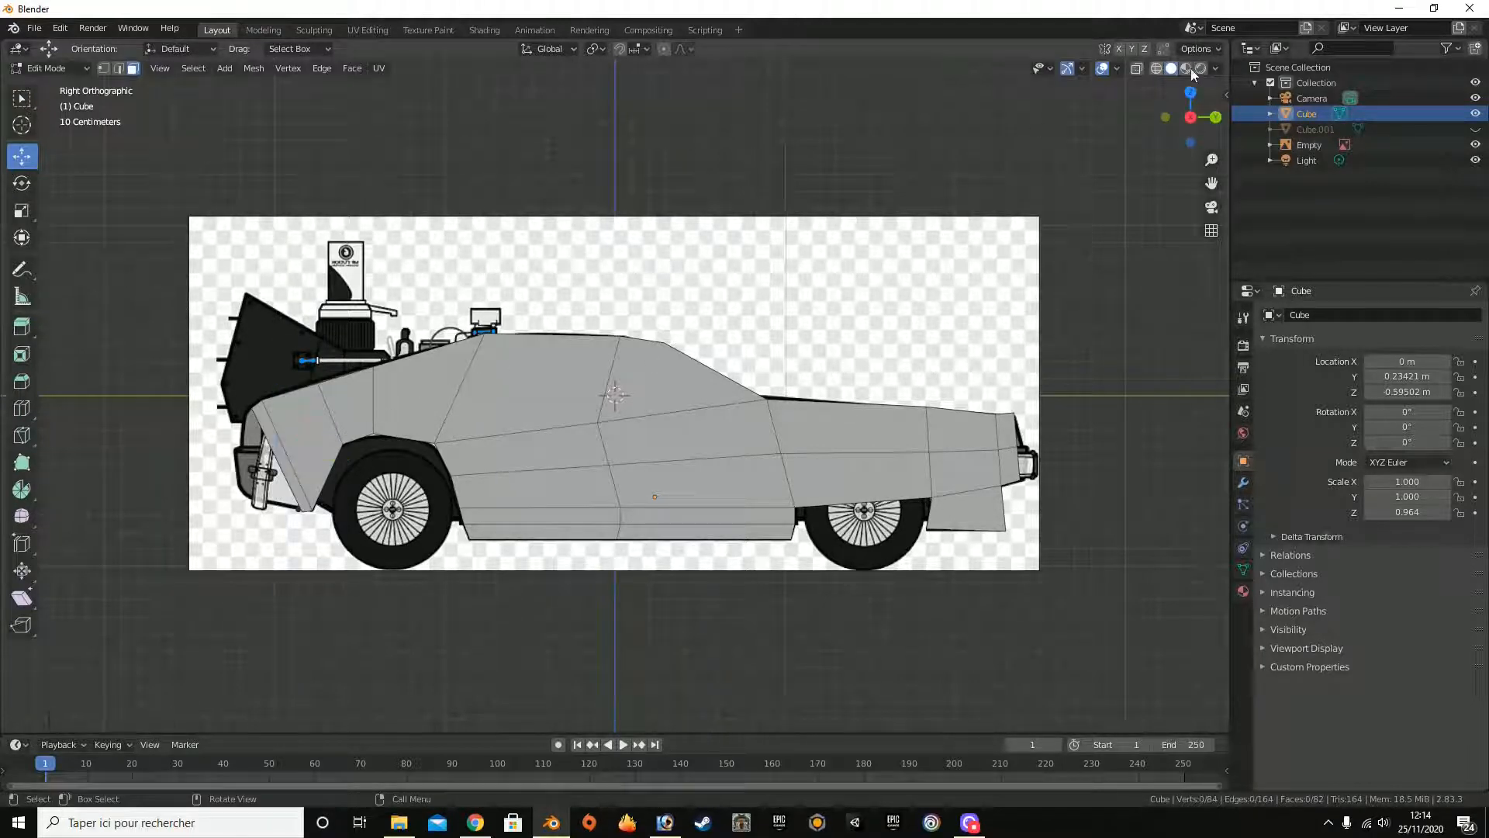
# Step: Move the lower edge of the main body's rear end face backward to match the tail's lower corner in the side-view reference
pyautogui.moveTo(1187, 116); pyautogui.dragTo(800, 361)
pyautogui.click(564, 454)
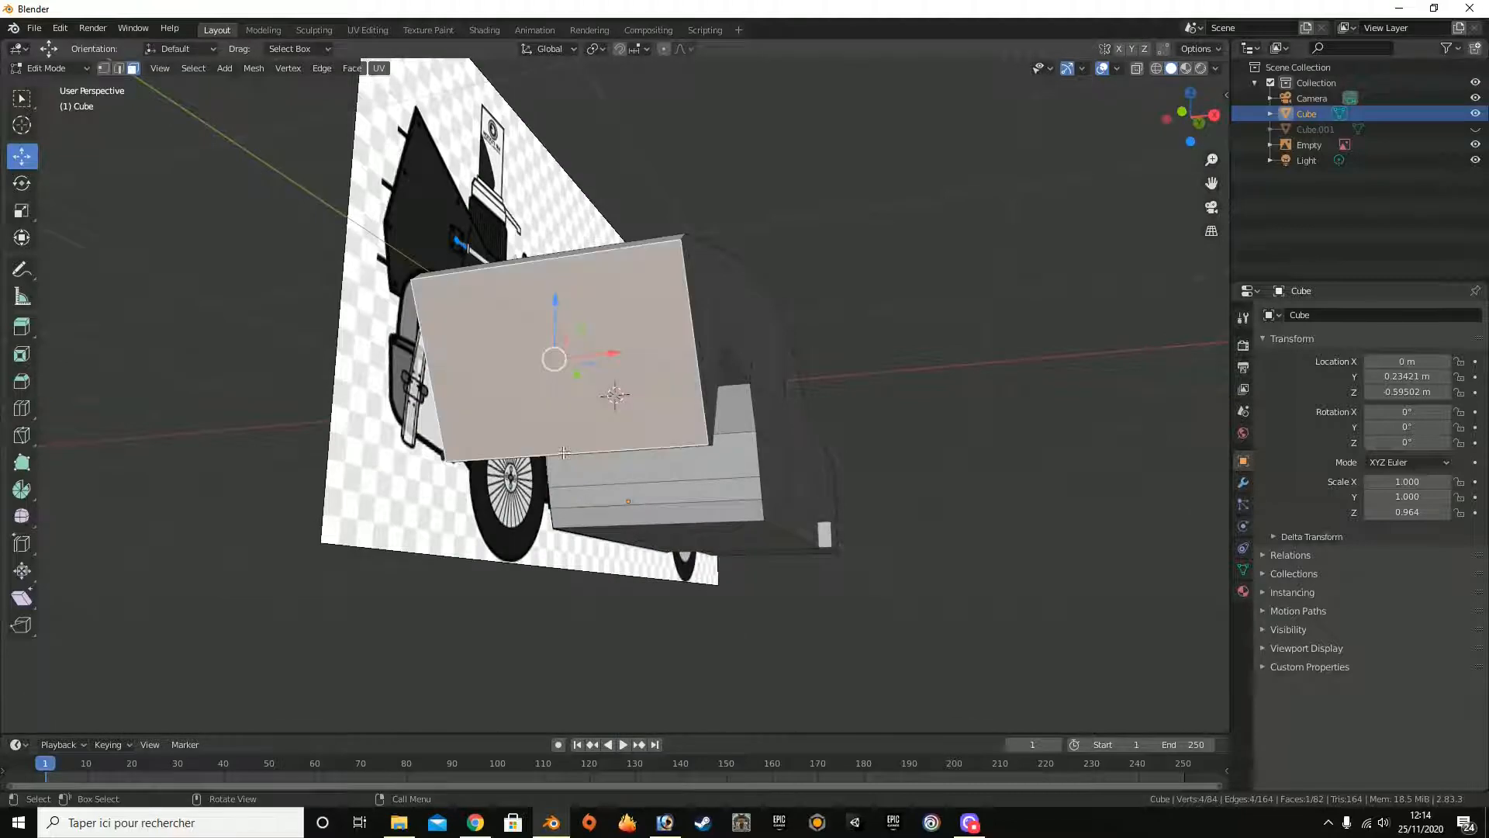
pyautogui.click(118, 68)
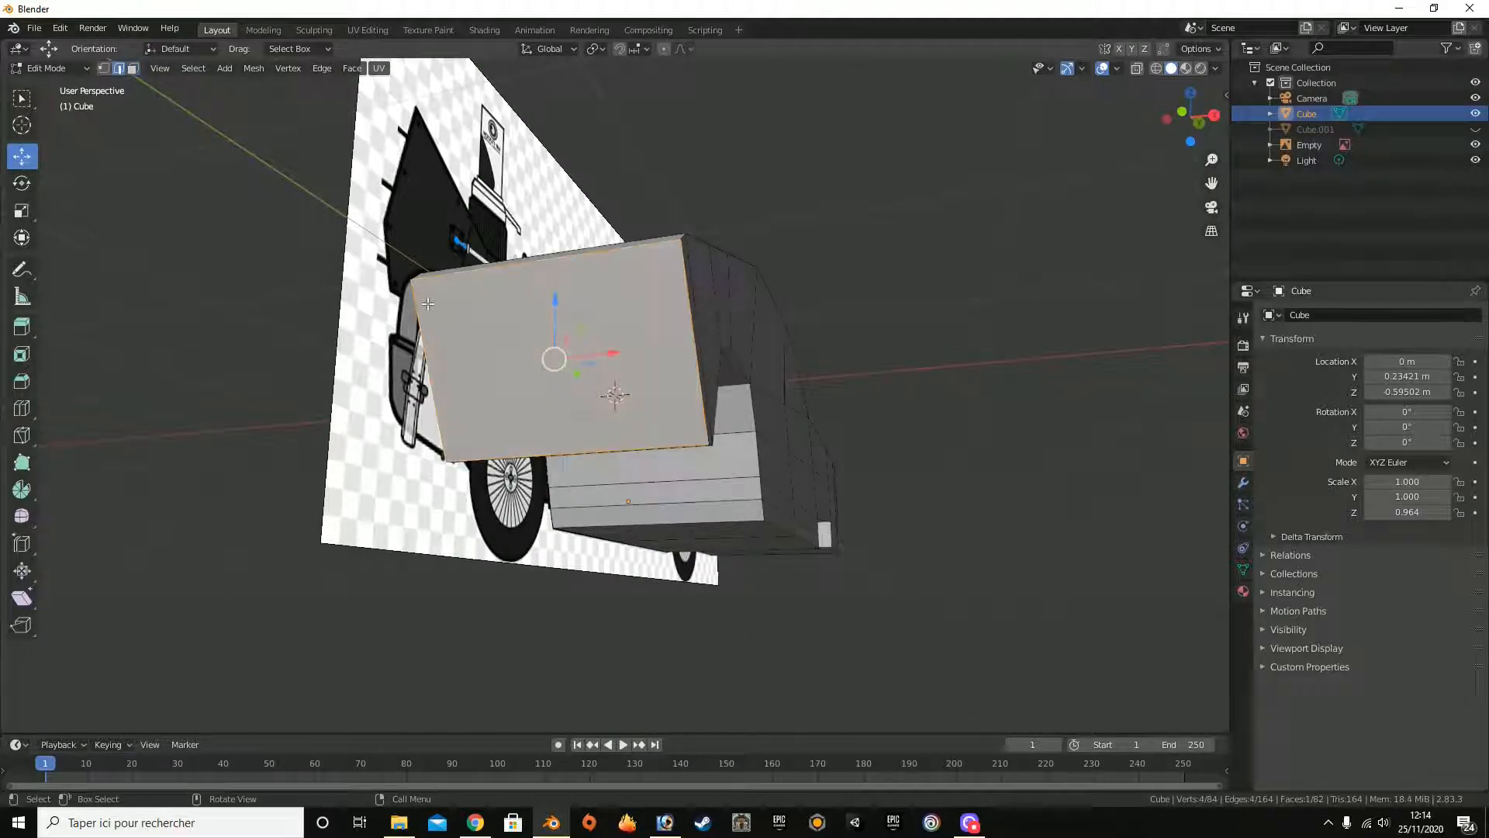
pyautogui.click(569, 451)
pyautogui.click(1215, 115)
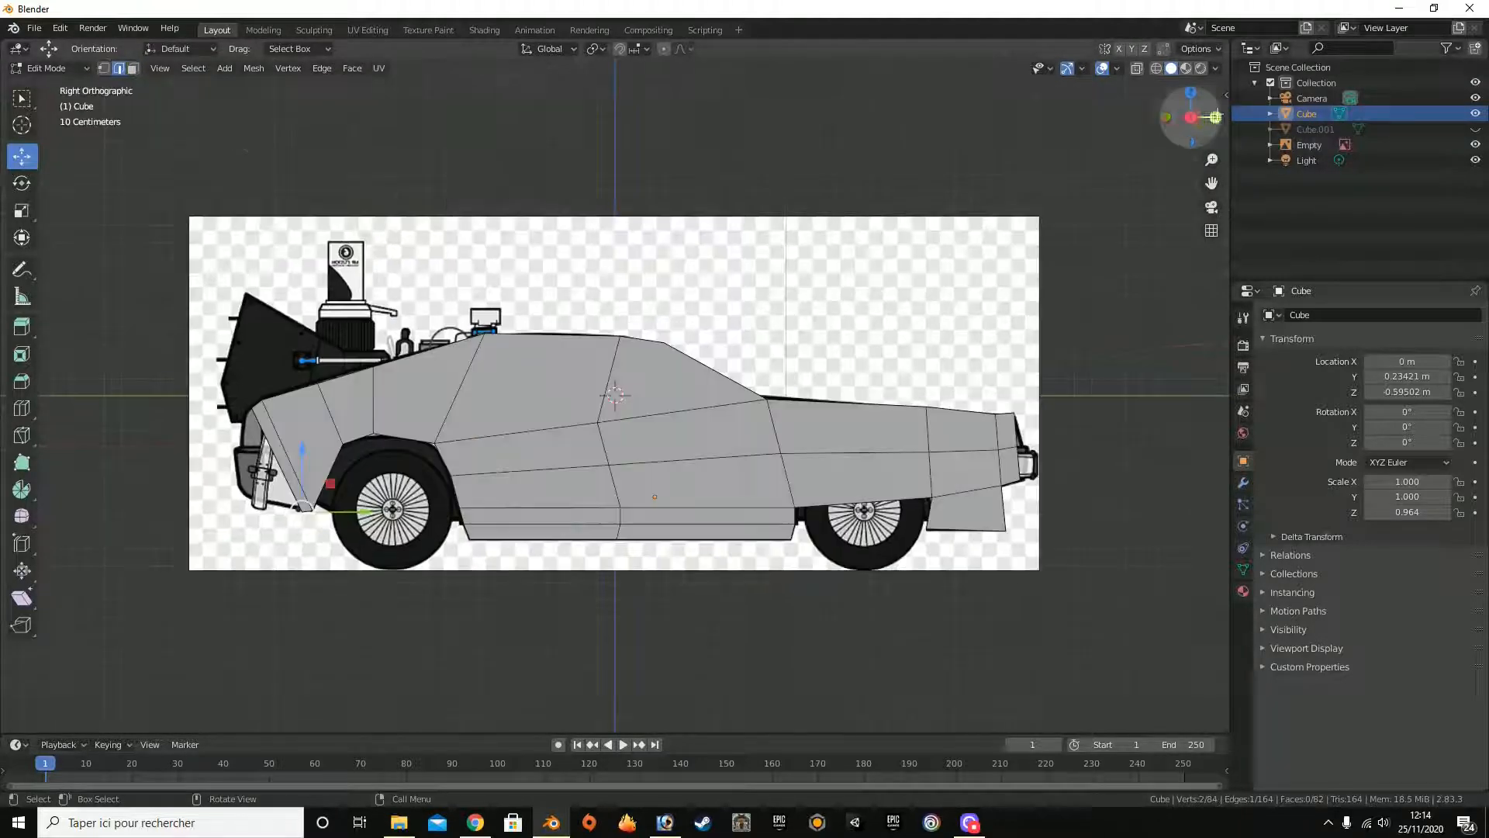
pyautogui.press('g')
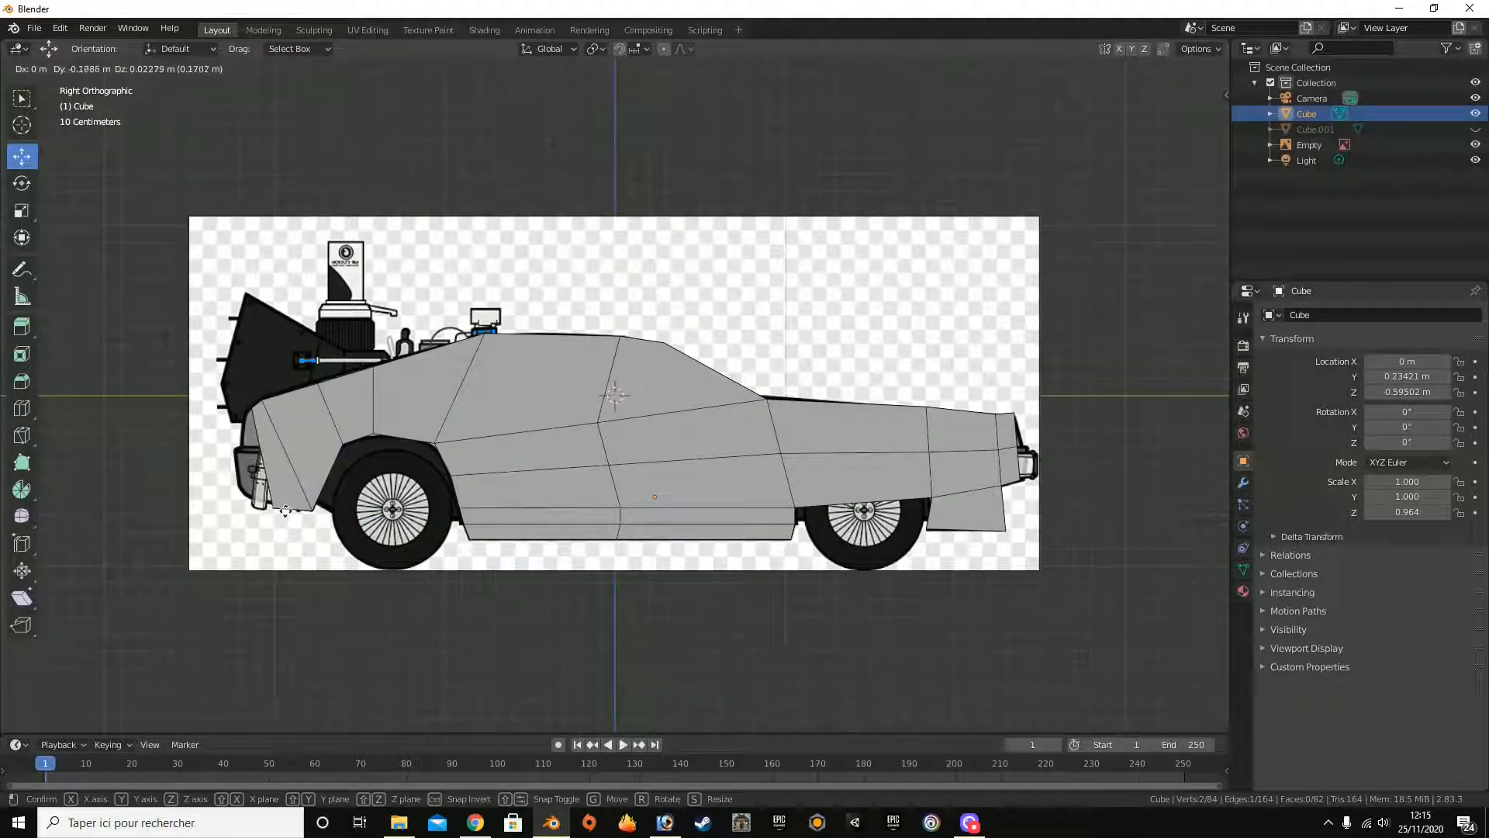
pyautogui.click(277, 505)
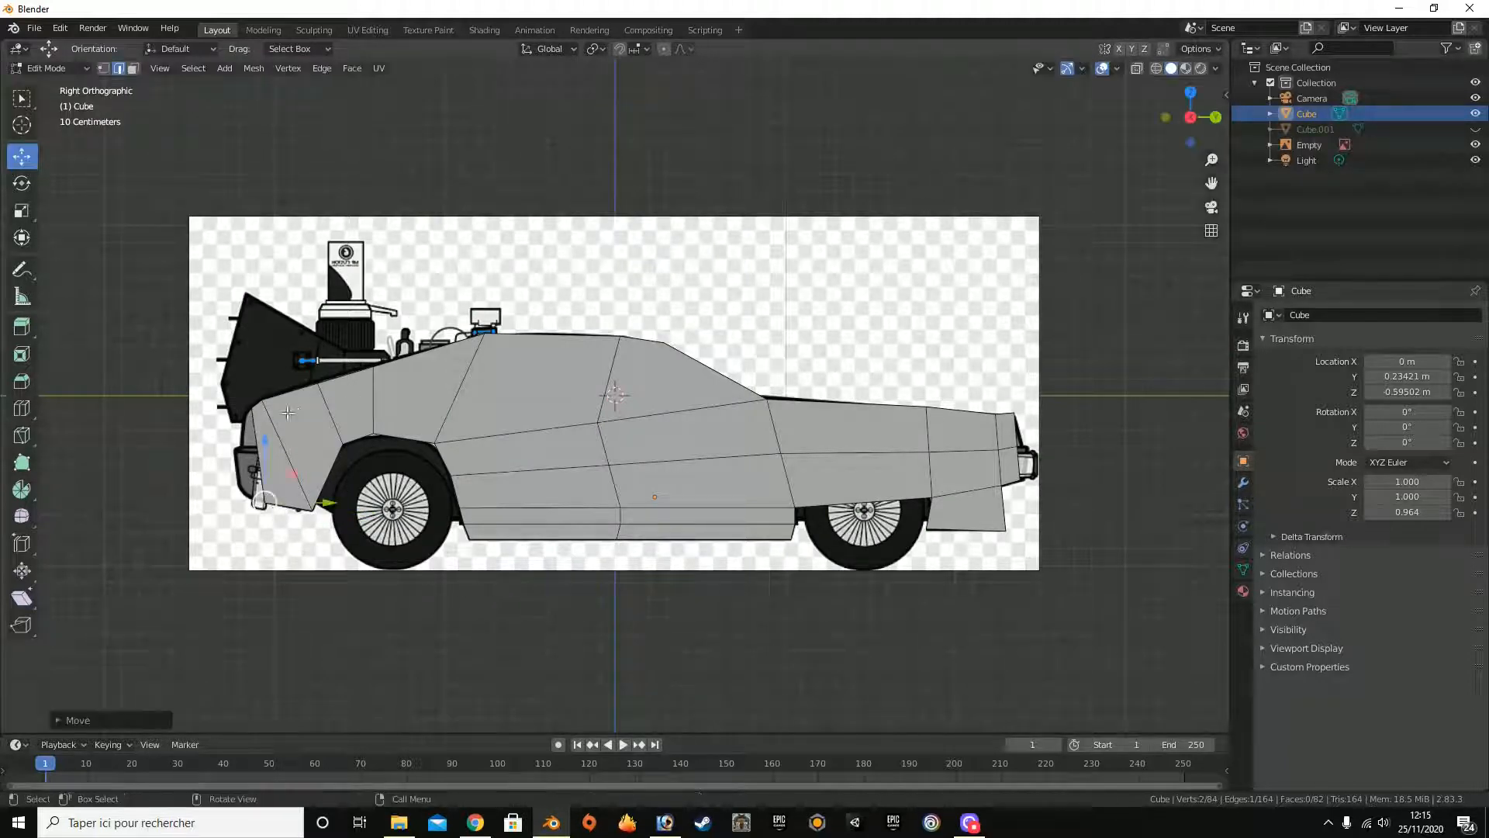
pyautogui.press('Tab')
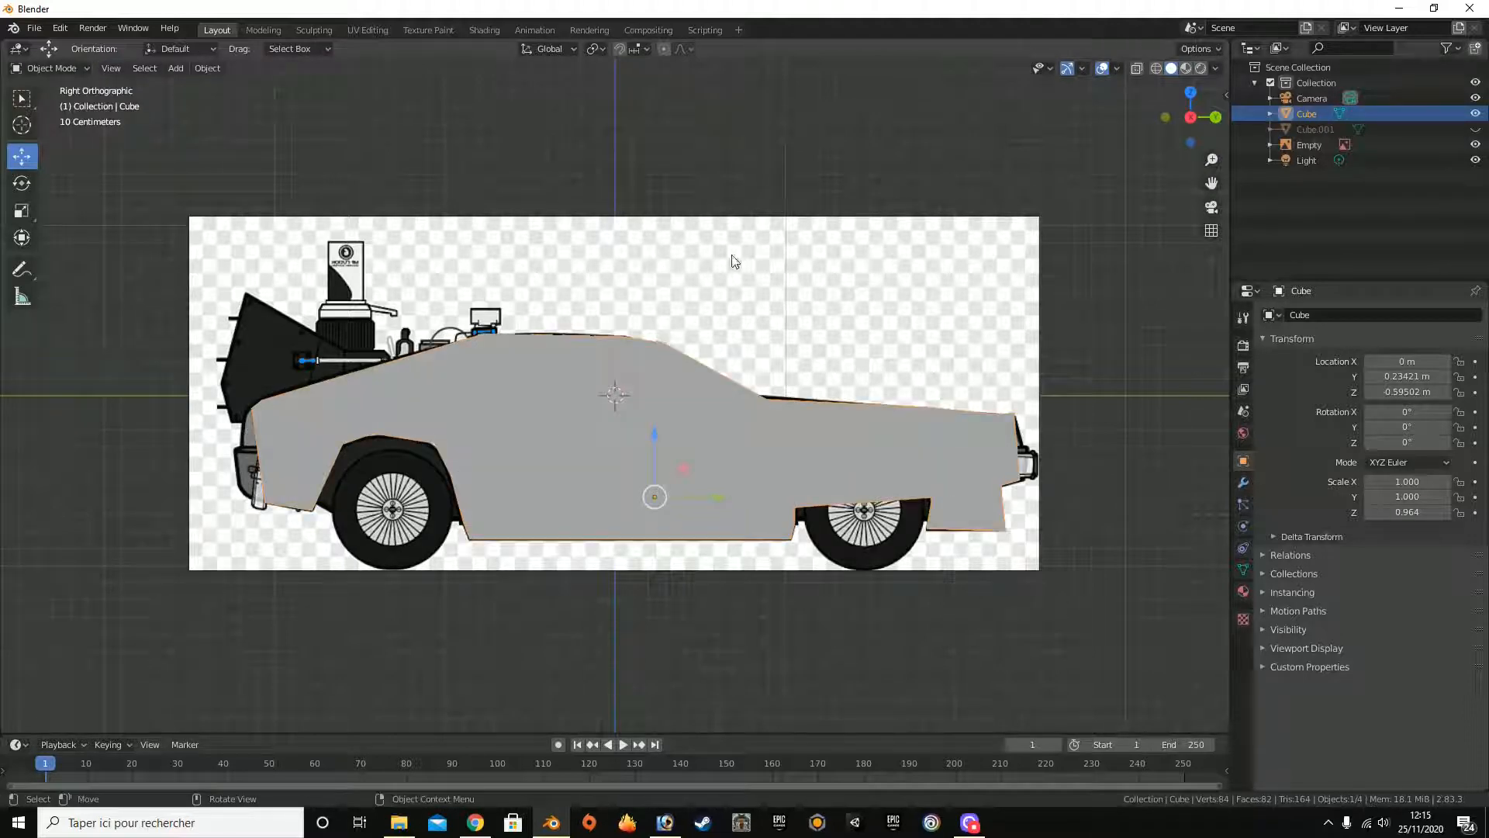
# Step: Select the six faces that form the cabin's left side on the main body and bring up the delete options
pyautogui.moveTo(1190, 116); pyautogui.dragTo(986, 125)
pyautogui.press('Tab')
pyautogui.click(694, 401)
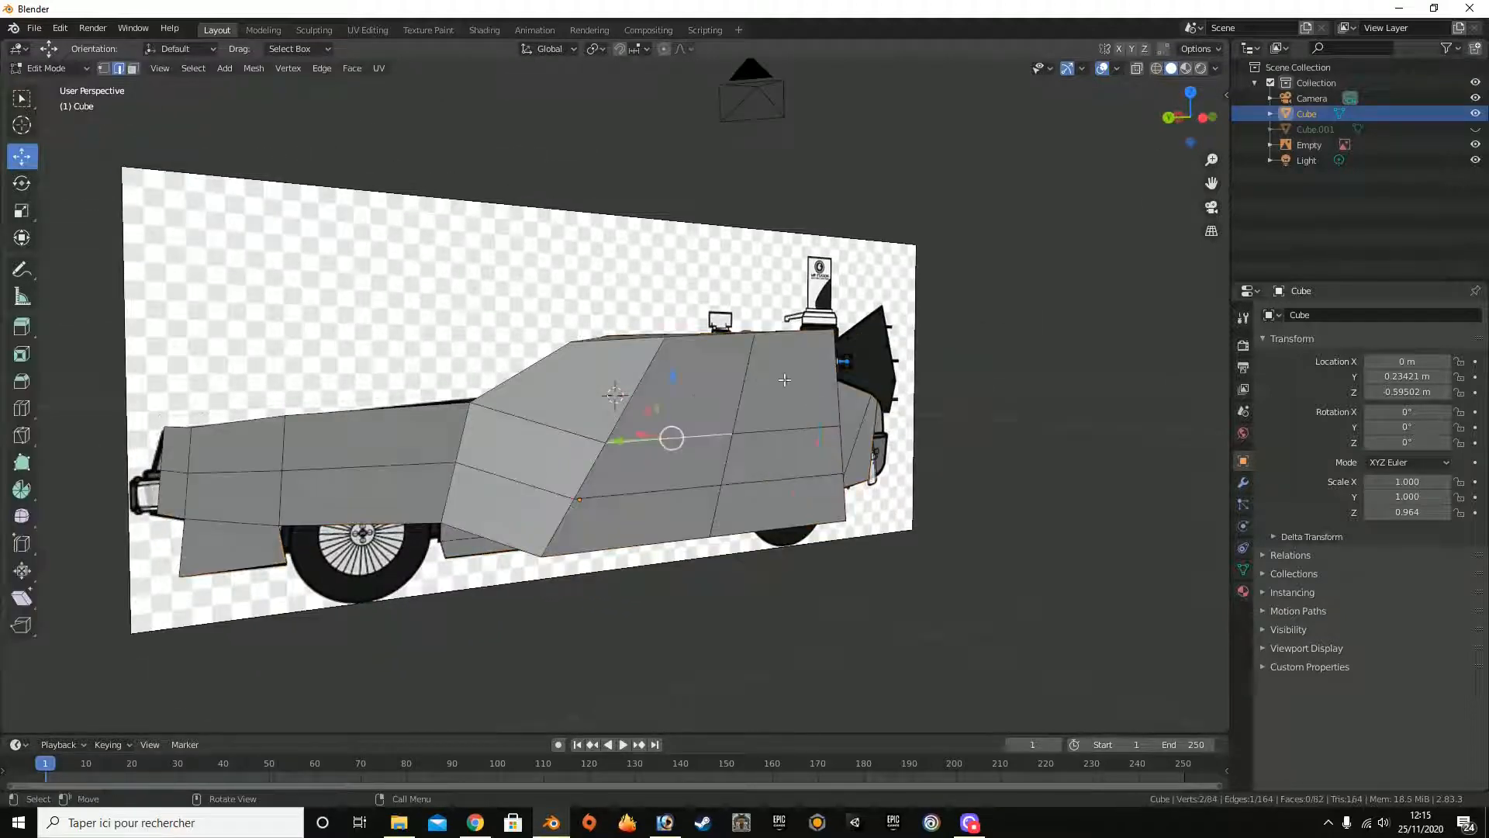
pyautogui.click(132, 68)
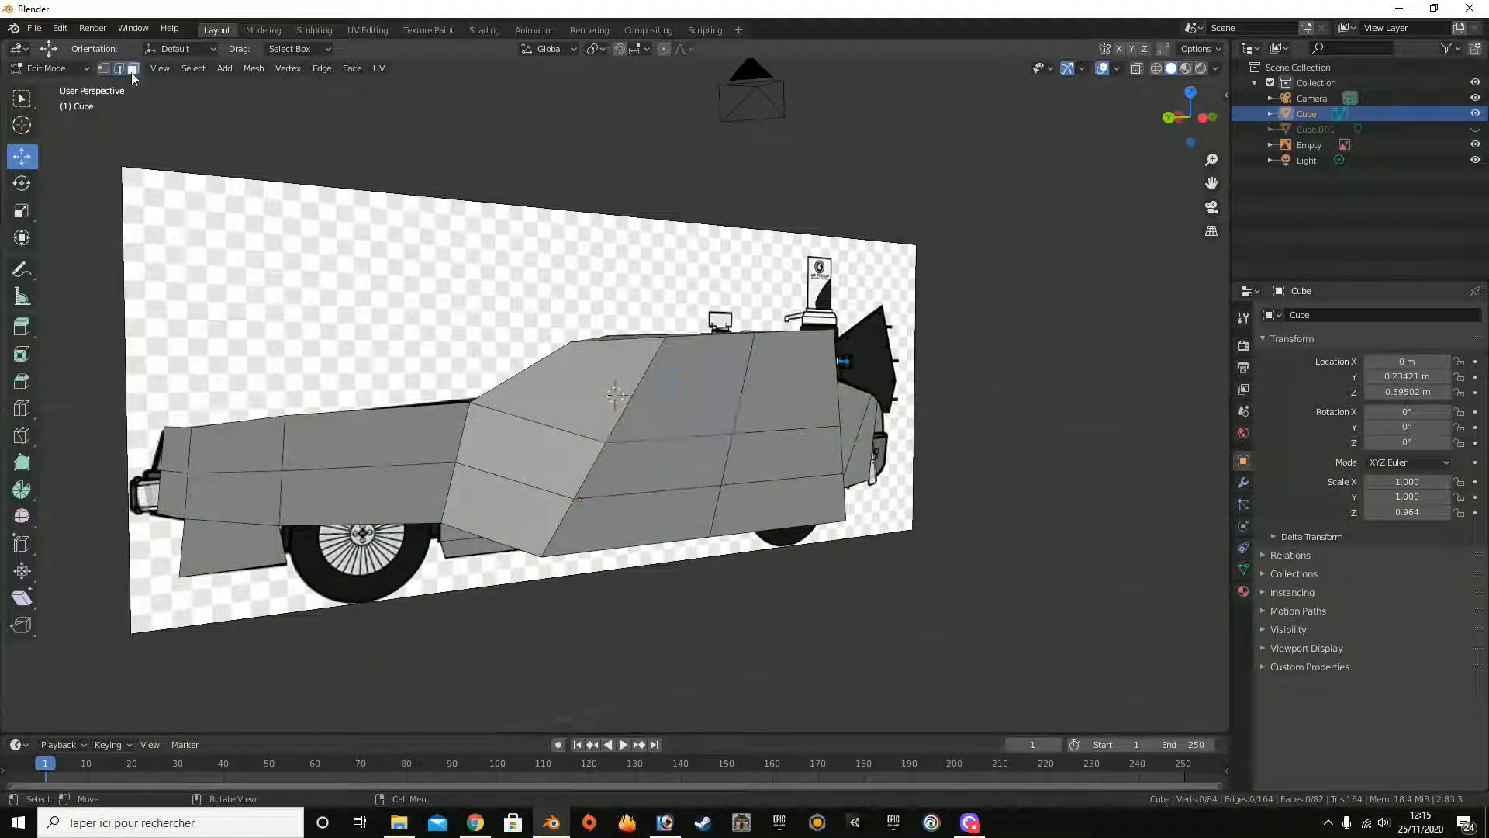
pyautogui.click(716, 421)
pyautogui.keyDown('shift'); pyautogui.click(788, 404); pyautogui.keyUp('shift')
pyautogui.keyDown('shift'); pyautogui.click(789, 460); pyautogui.keyUp('shift')
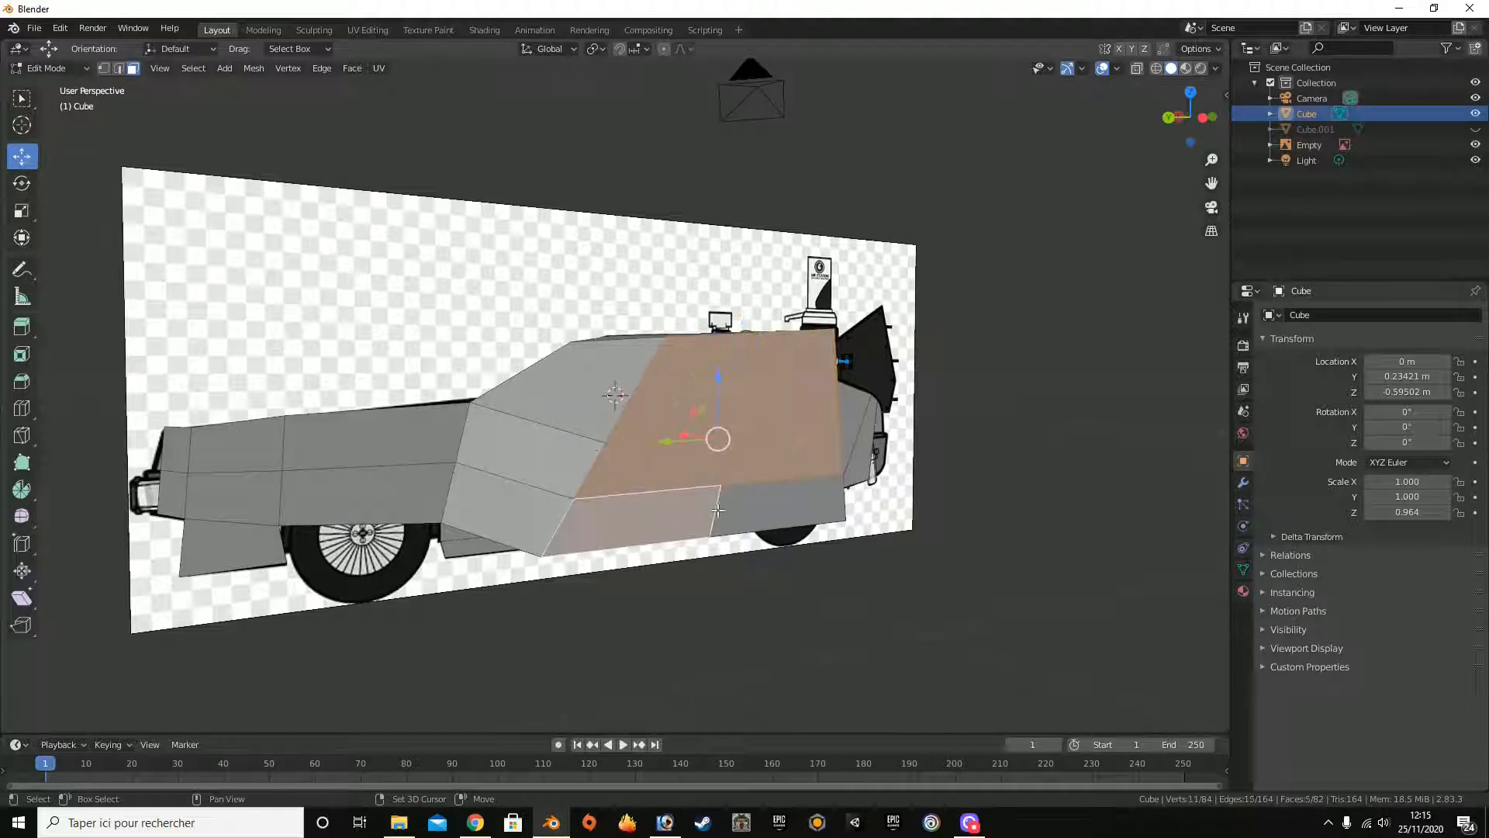
pyautogui.keyDown('shift'); pyautogui.click(668, 509); pyautogui.keyUp('shift')
pyautogui.keyDown('shift'); pyautogui.click(798, 509); pyautogui.keyUp('shift')
pyautogui.rightClick(1049, 435)
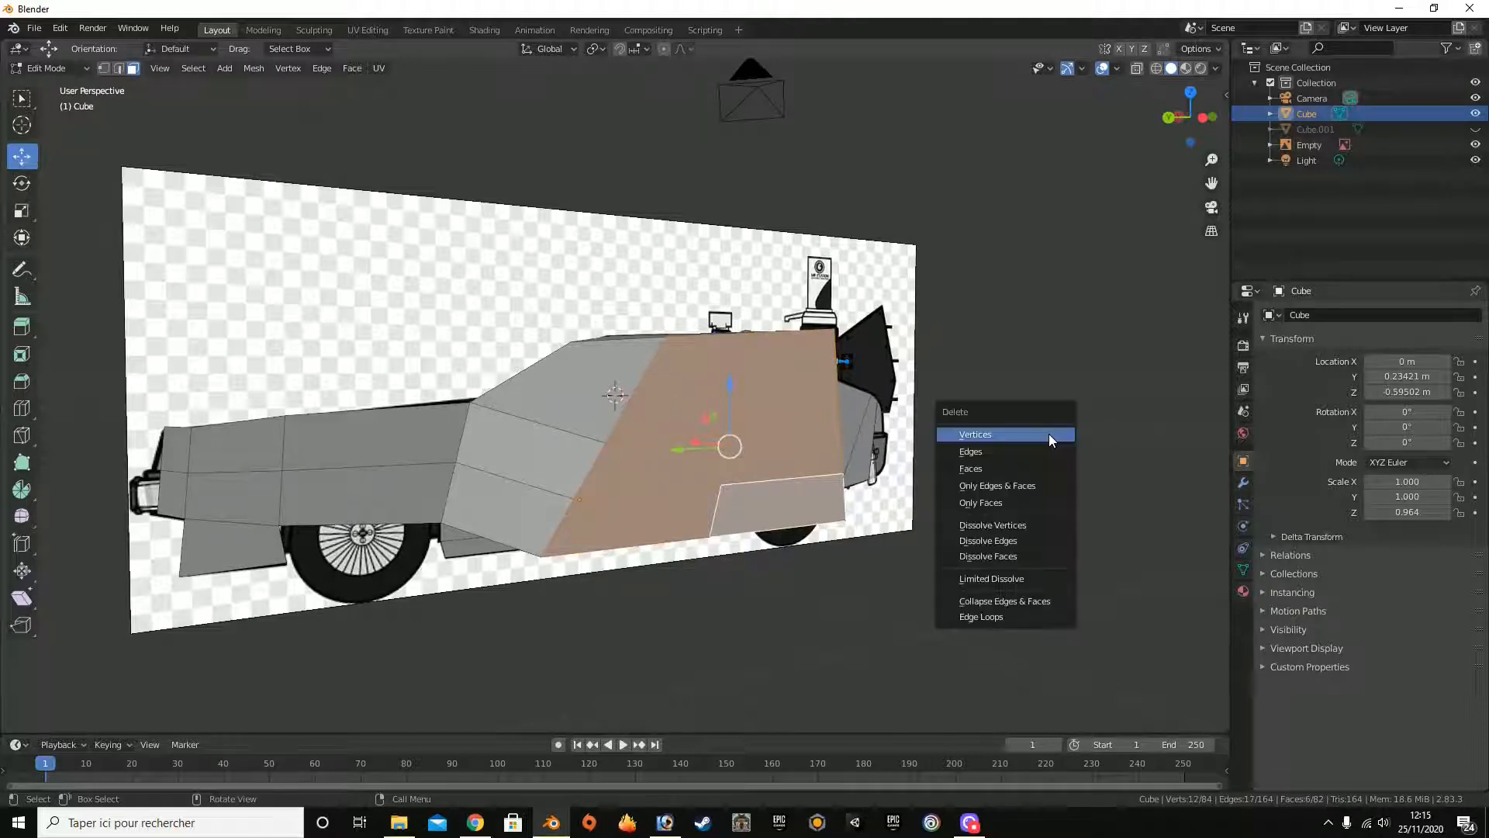
pyautogui.click(969, 822)
pyautogui.click(687, 638)
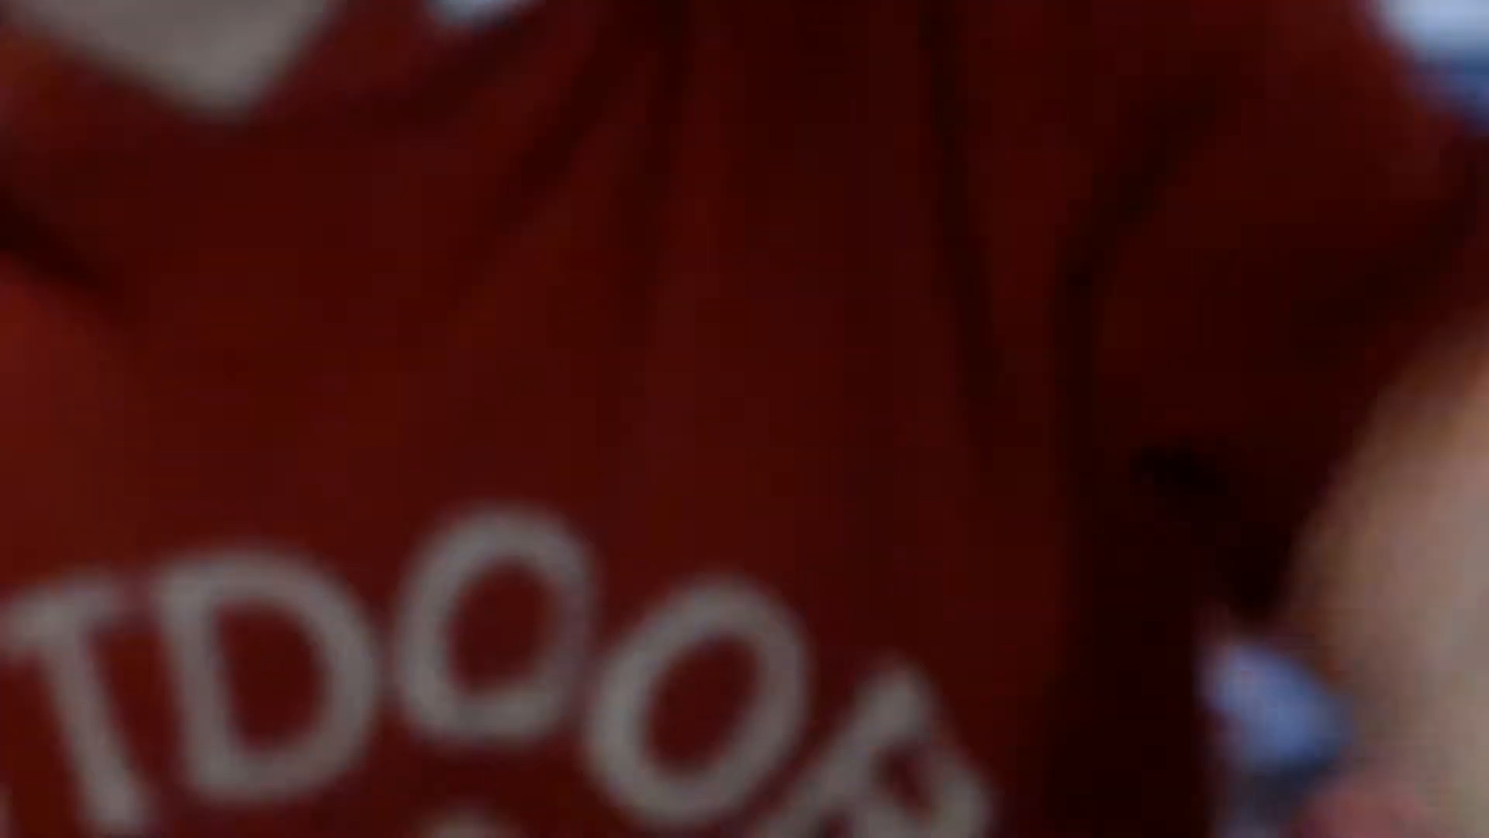
pyautogui.click(631, 624)
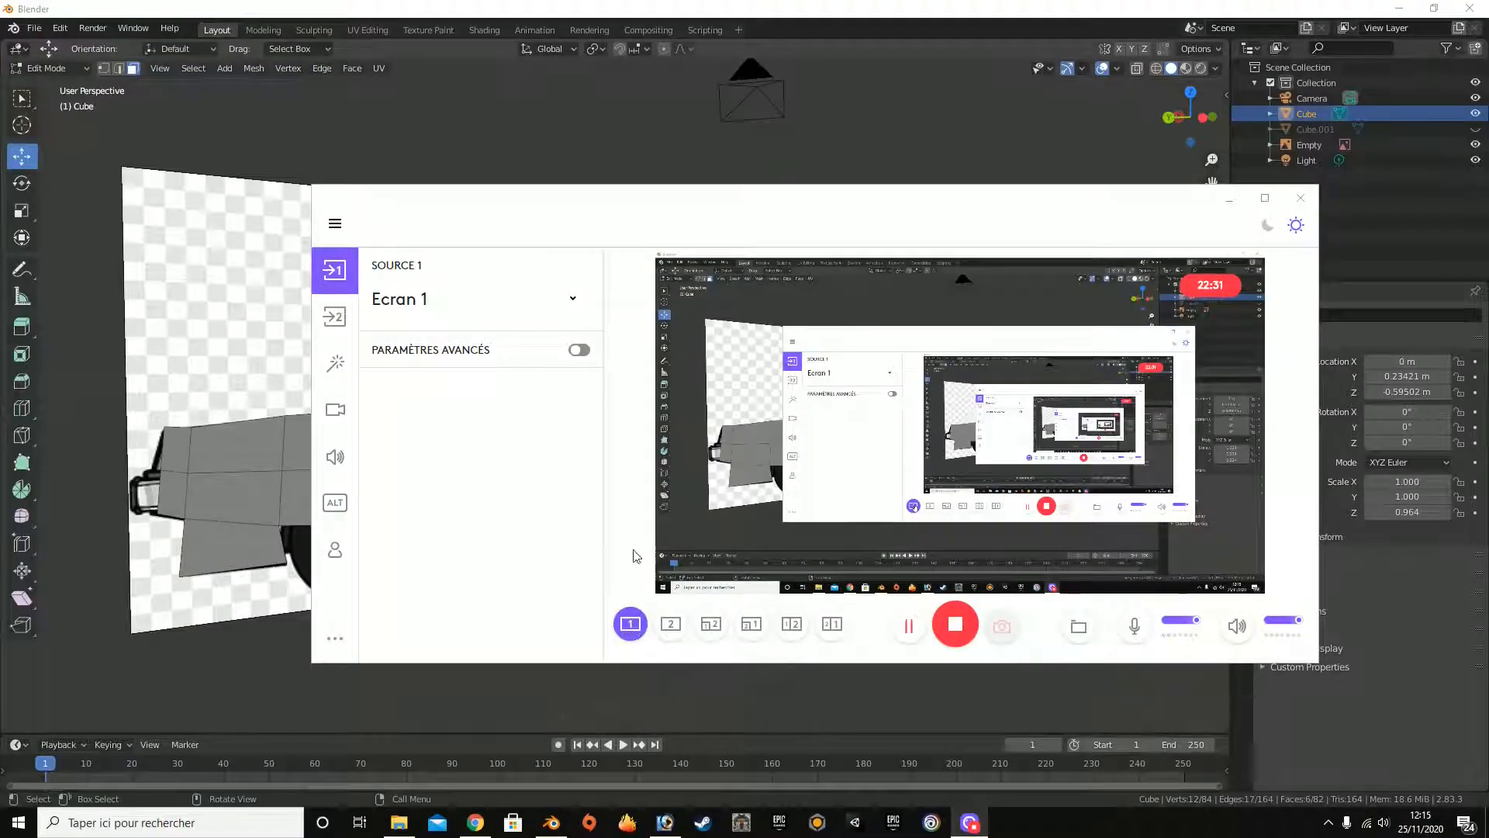
pyautogui.click(475, 822)
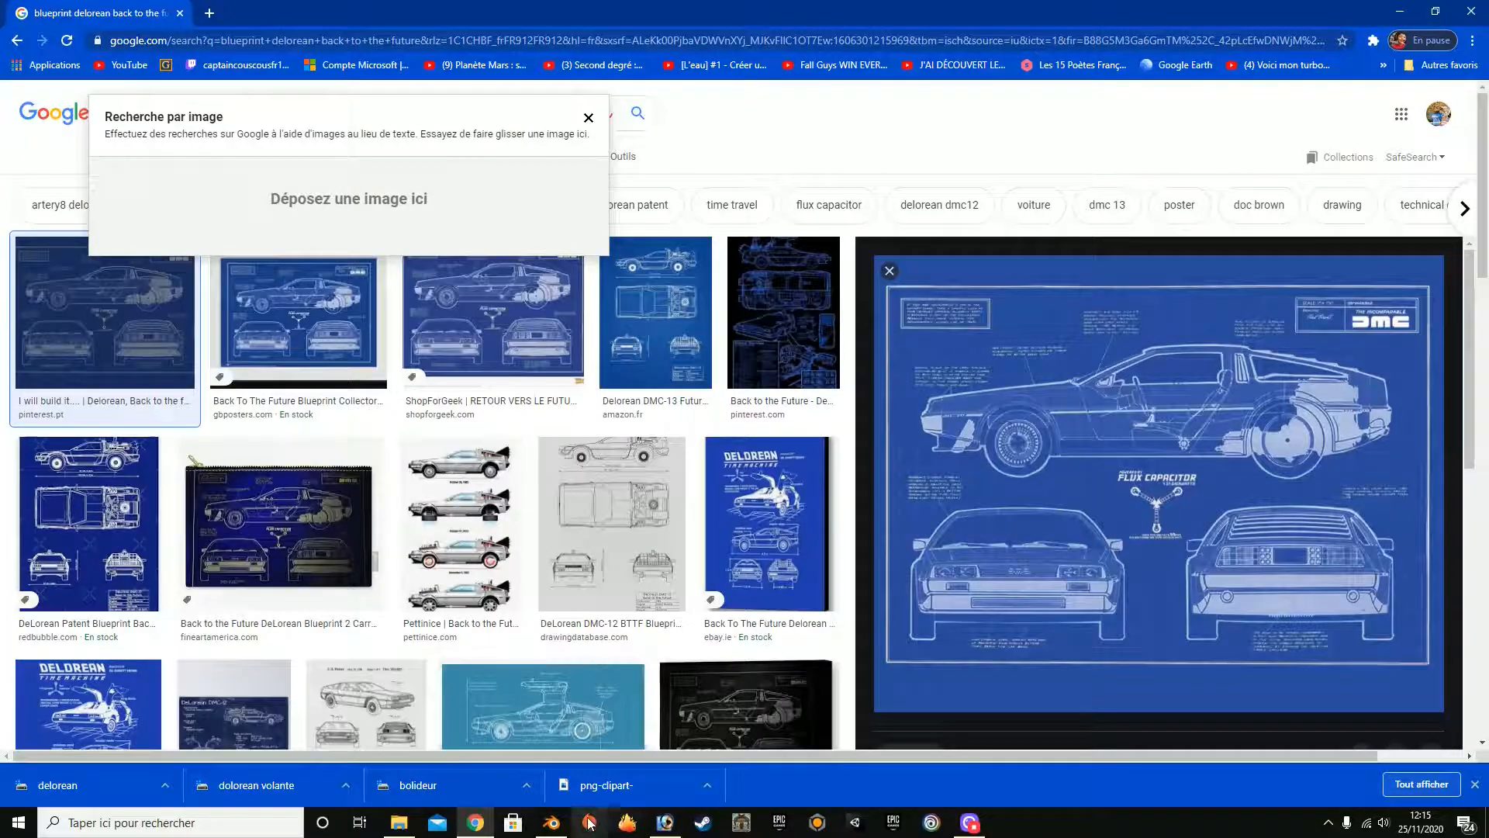
pyautogui.click(551, 822)
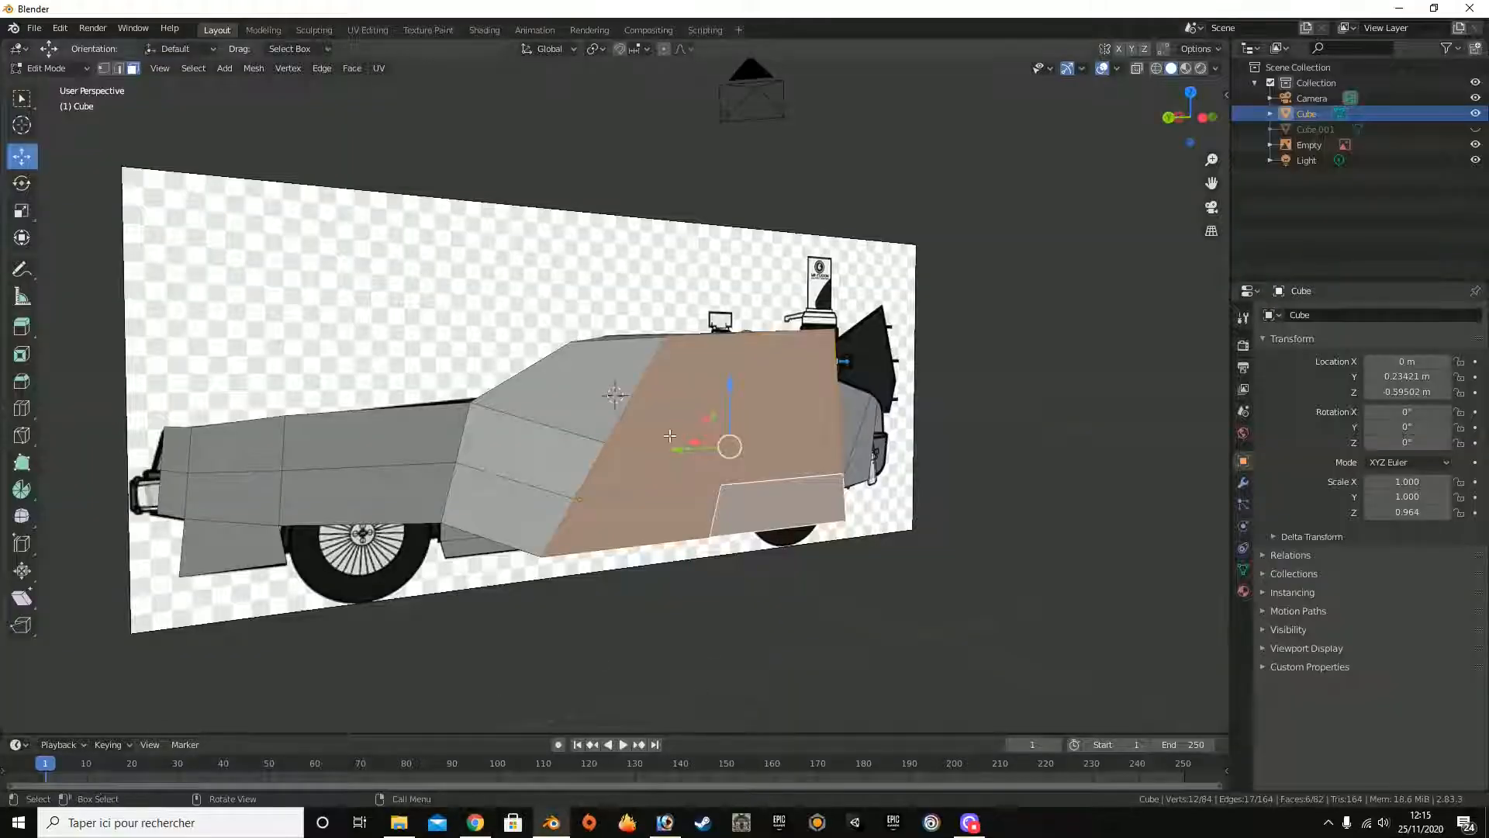
# Step: Delete the vertices of the selected cabin side faces and hide the Empty reference image
pyautogui.press('x')
pyautogui.click(675, 437)
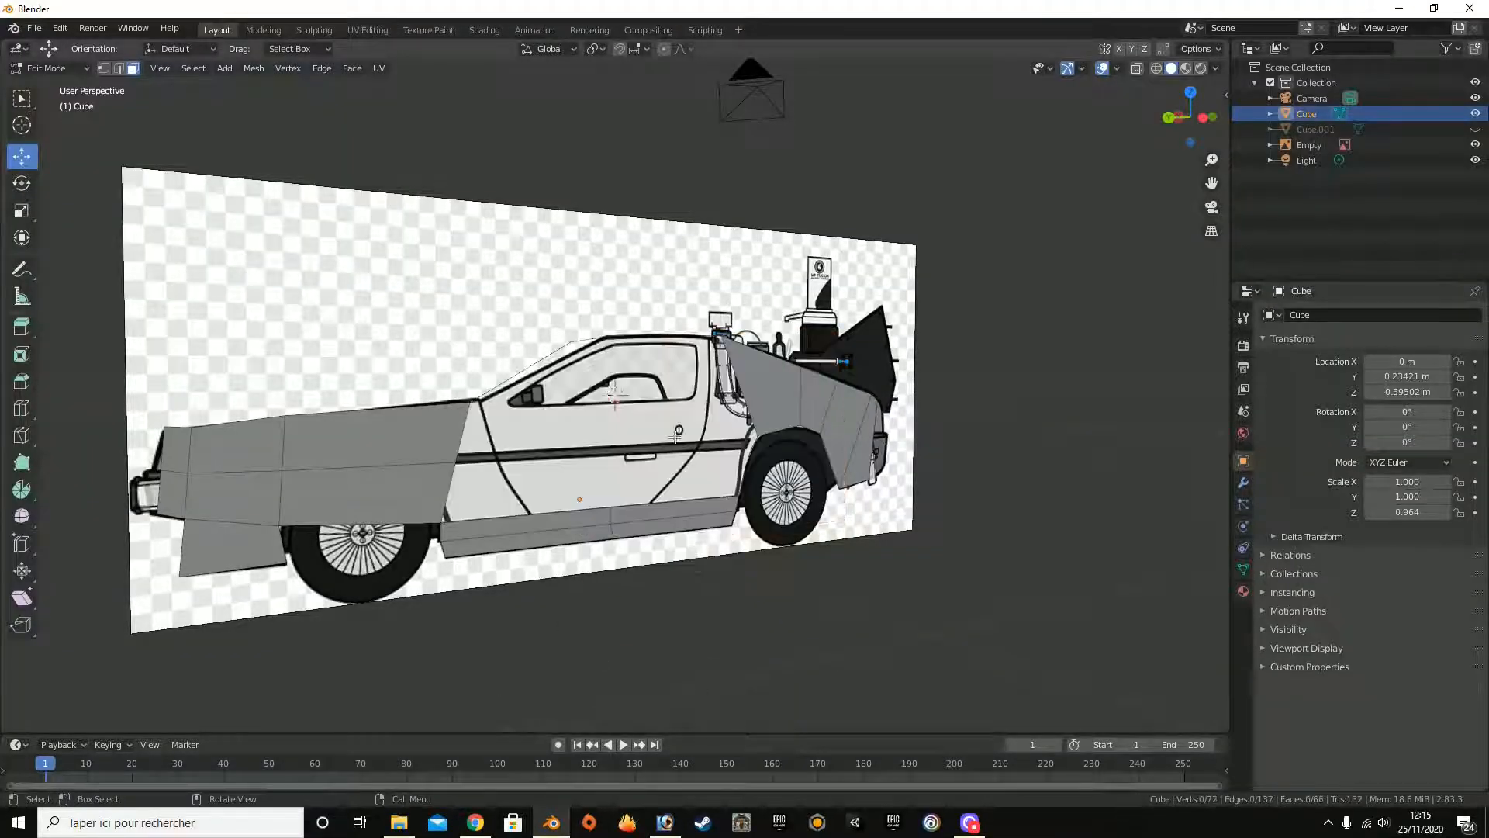
pyautogui.moveTo(1189, 116); pyautogui.dragTo(1095, 131)
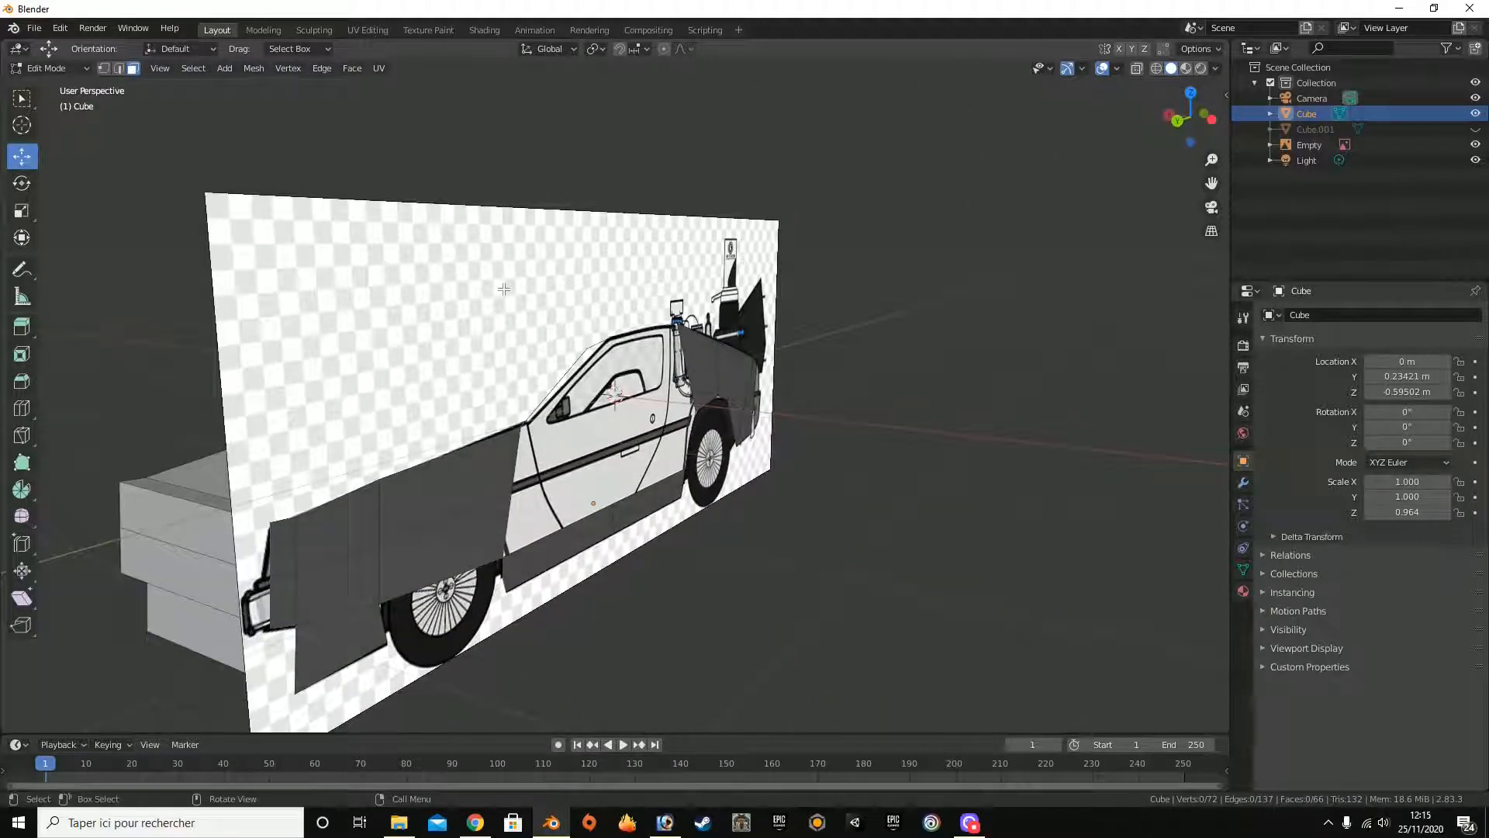
pyautogui.click(1475, 146)
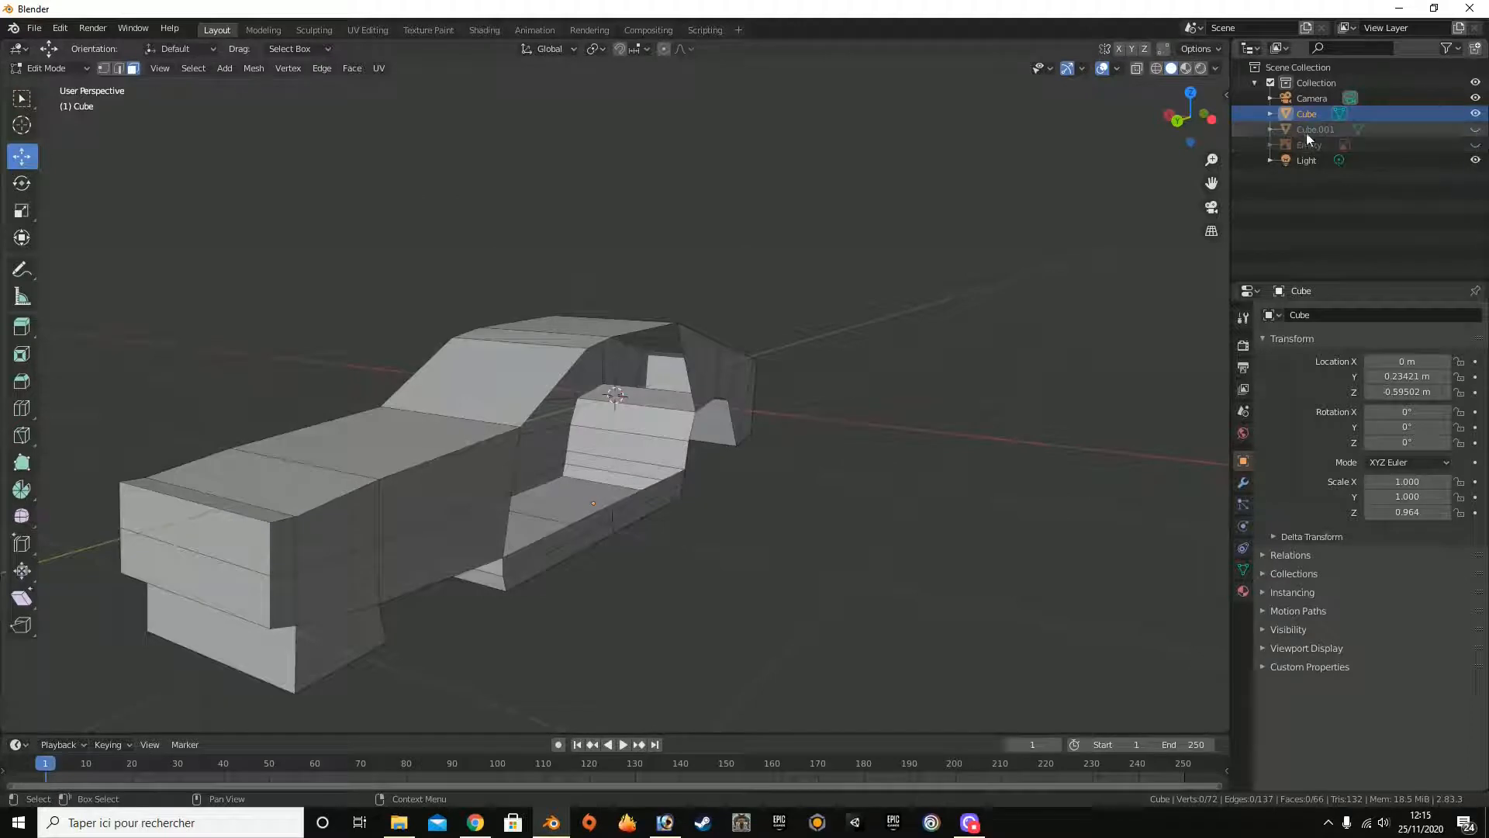
pyautogui.moveTo(1190, 116); pyautogui.dragTo(1172, 83)
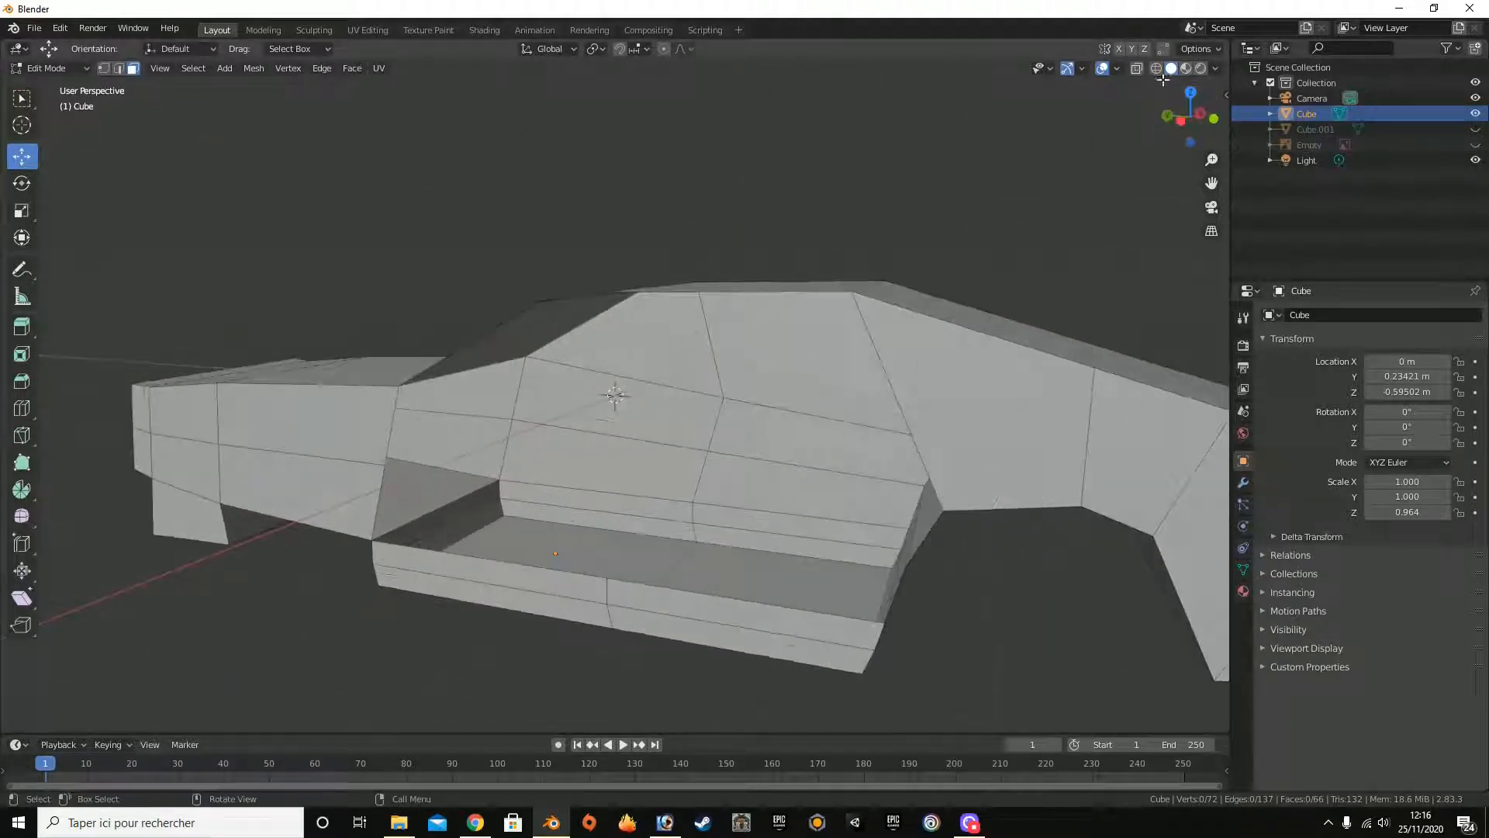
# Step: Select the six vertices along the upper edges of both side sills, three on each side of the body
pyautogui.scroll(4, 853, 152)
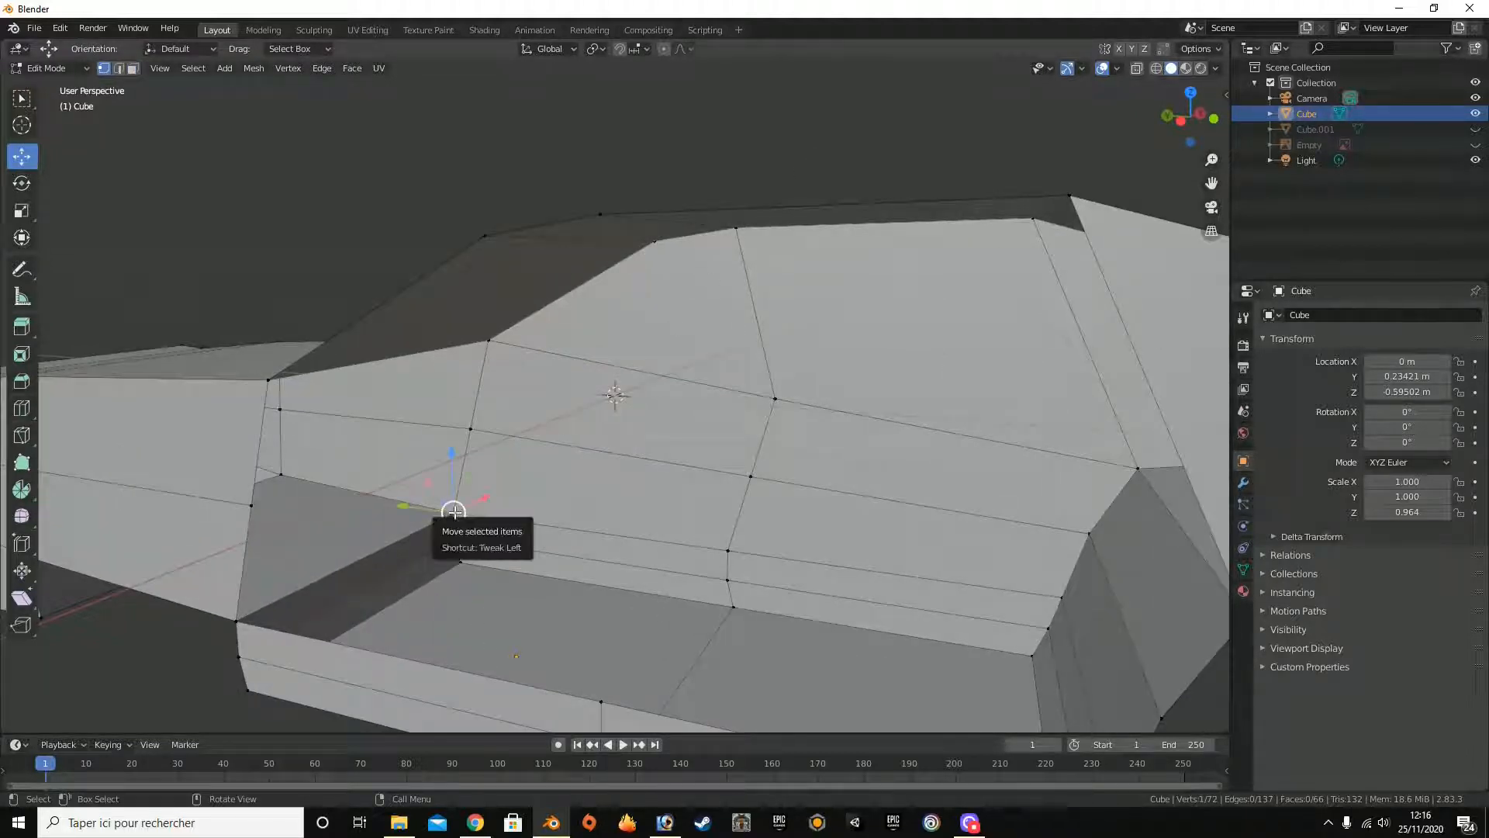
pyautogui.keyDown('shift'); pyautogui.click(726, 549); pyautogui.keyUp('shift')
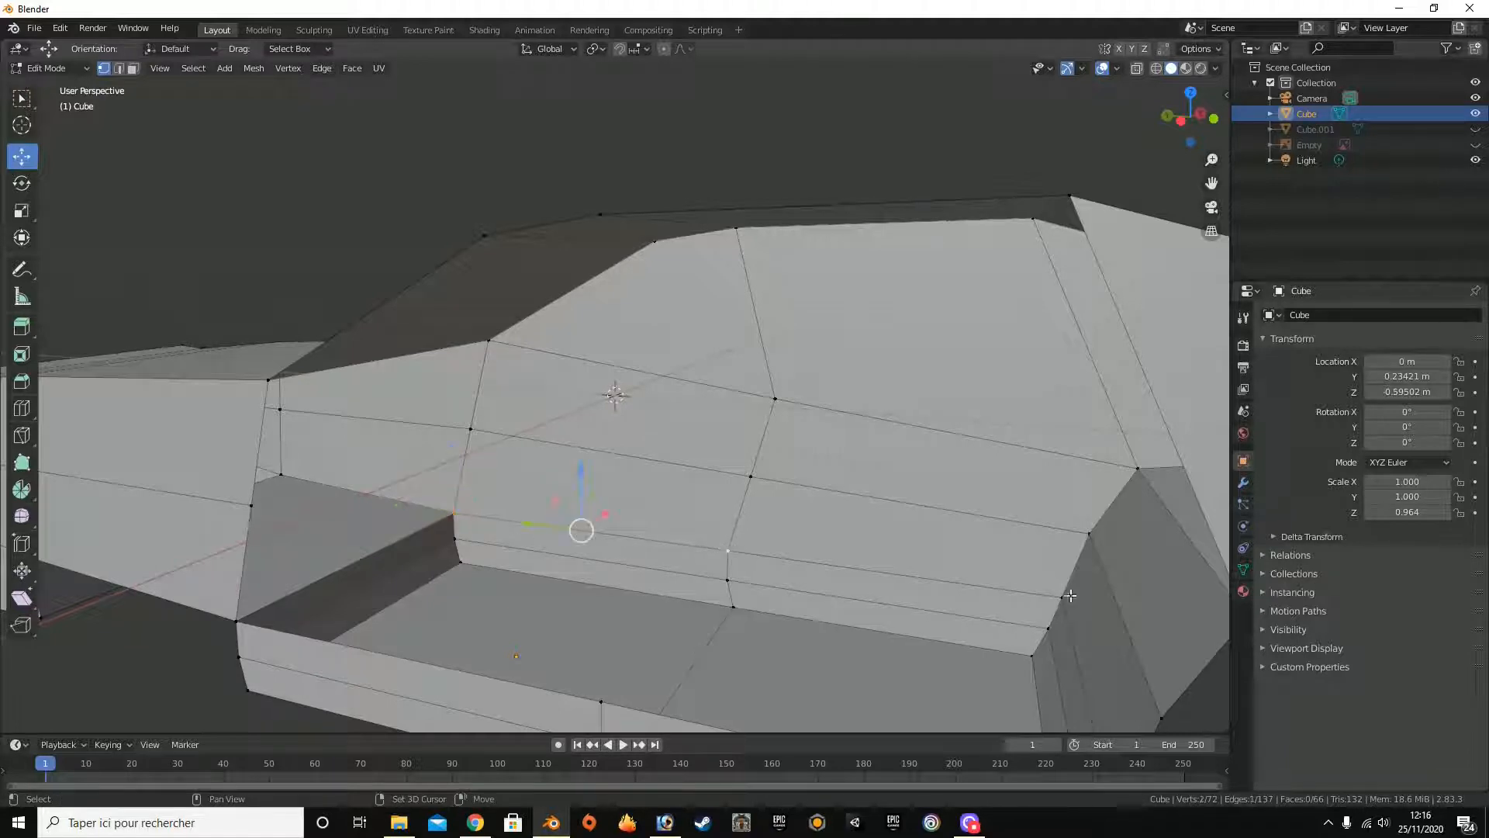
pyautogui.keyDown('shift'); pyautogui.click(1063, 596); pyautogui.keyUp('shift')
pyautogui.moveTo(1190, 112); pyautogui.dragTo(949, 362)
pyautogui.keyDown('shift'); pyautogui.click(720, 449); pyautogui.keyUp('shift')
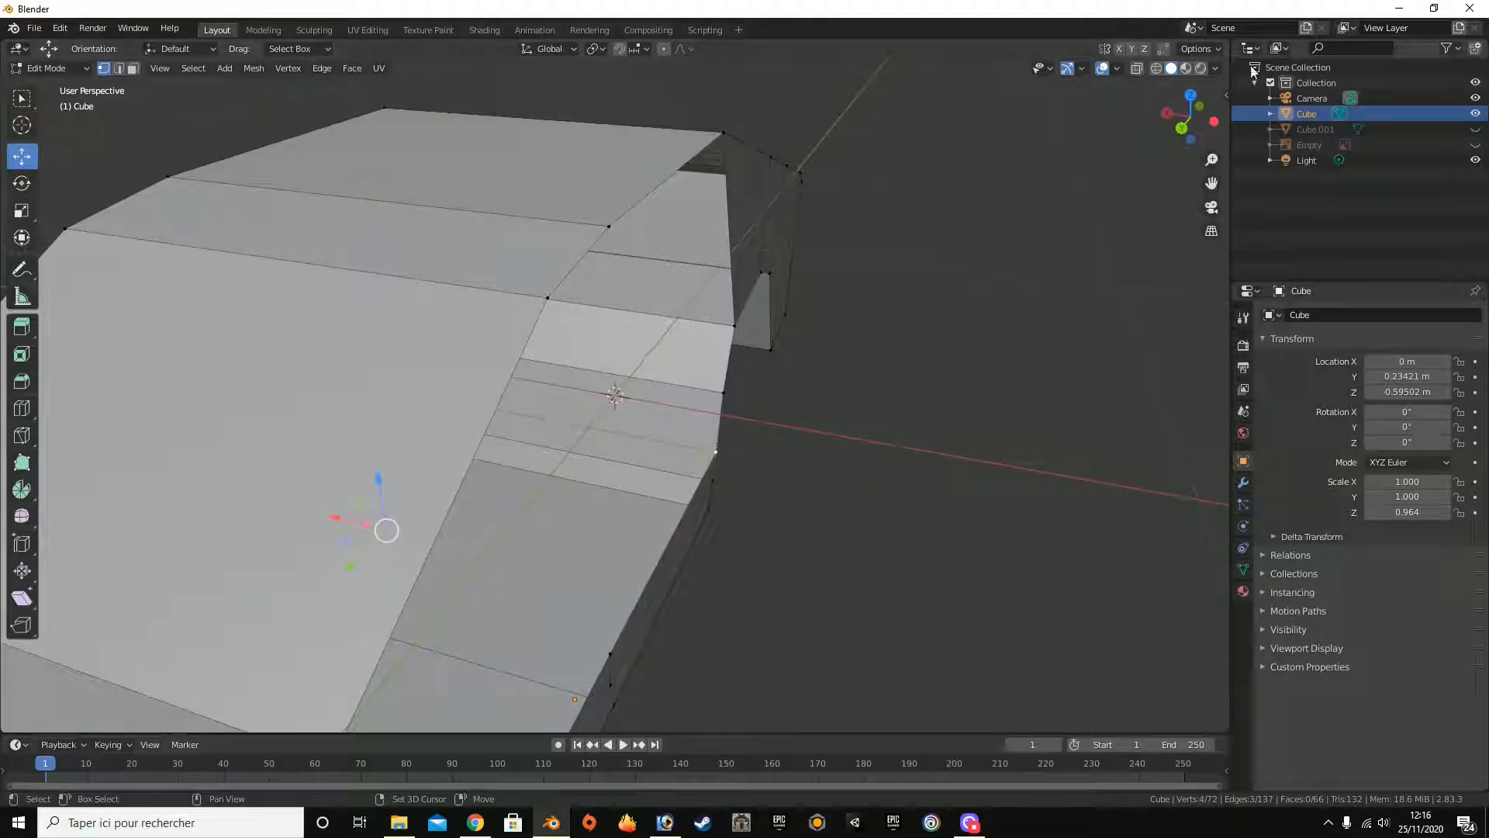
pyautogui.moveTo(1190, 116); pyautogui.dragTo(759, 367)
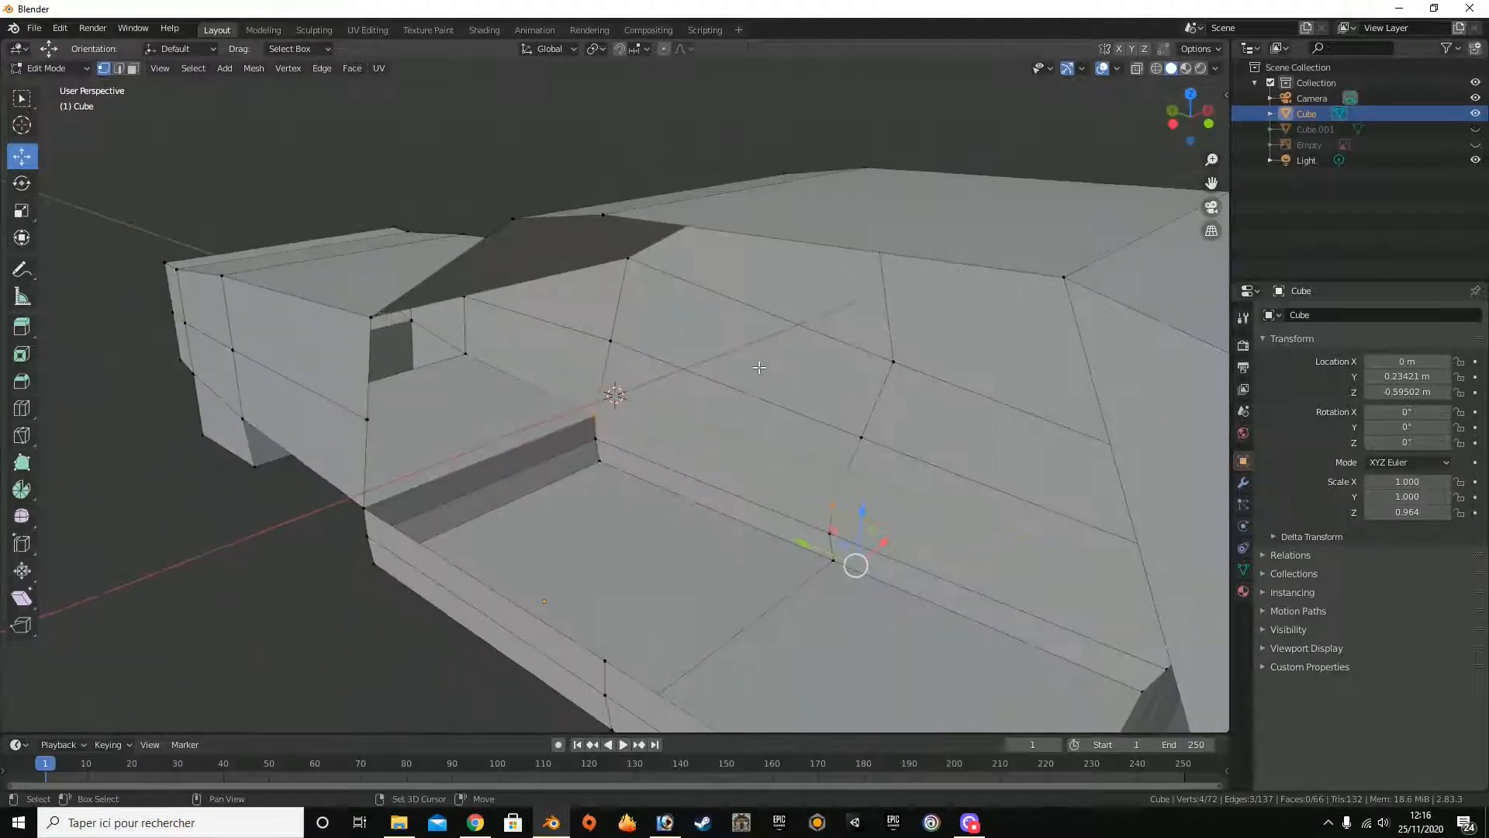
pyautogui.keyDown('shift'); pyautogui.click(366, 510); pyautogui.keyUp('shift')
pyautogui.keyDown('shift'); pyautogui.click(613, 653); pyautogui.keyUp('shift')
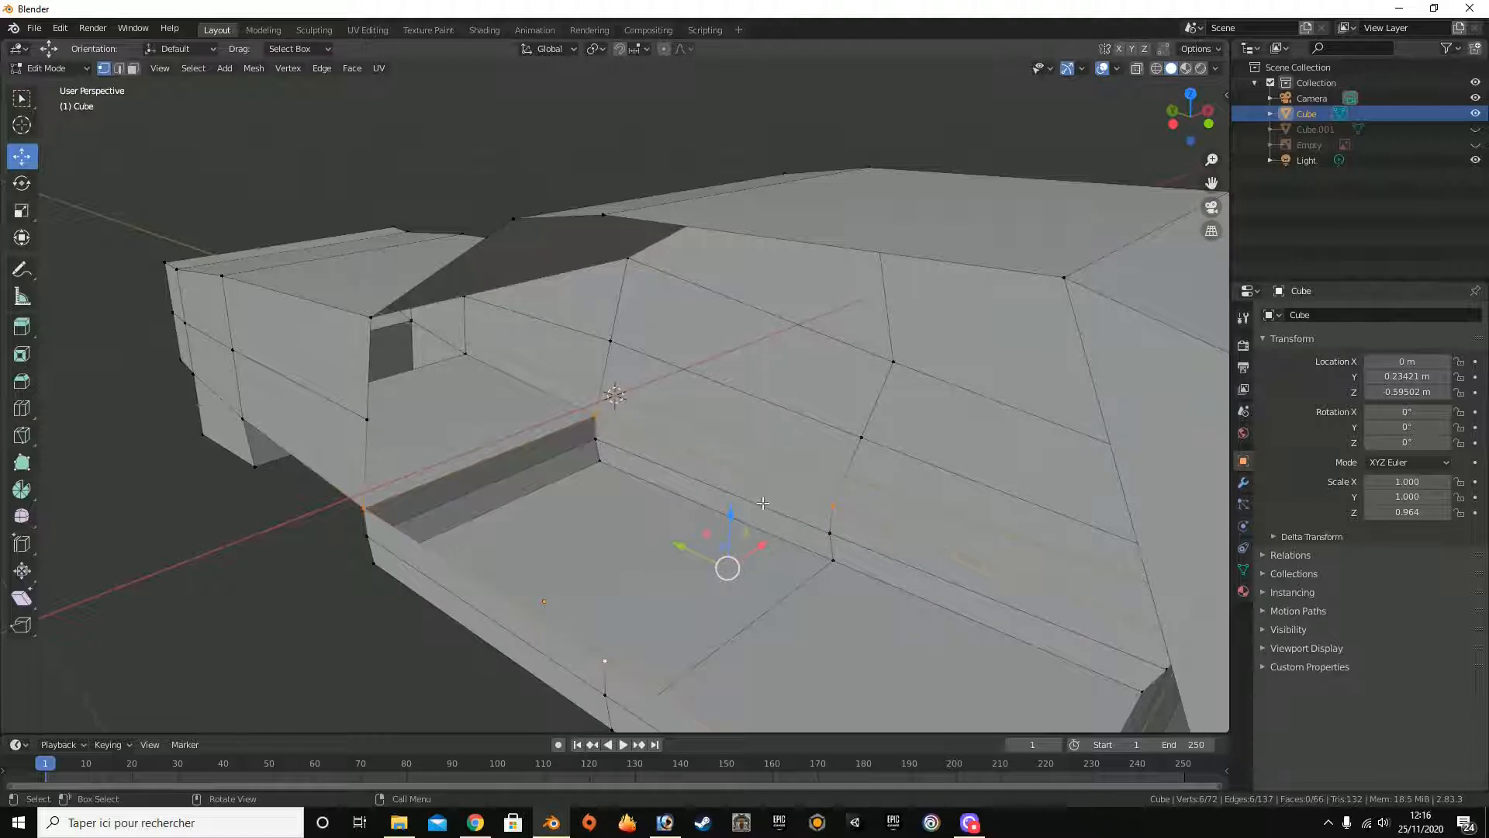
pyautogui.click(970, 822)
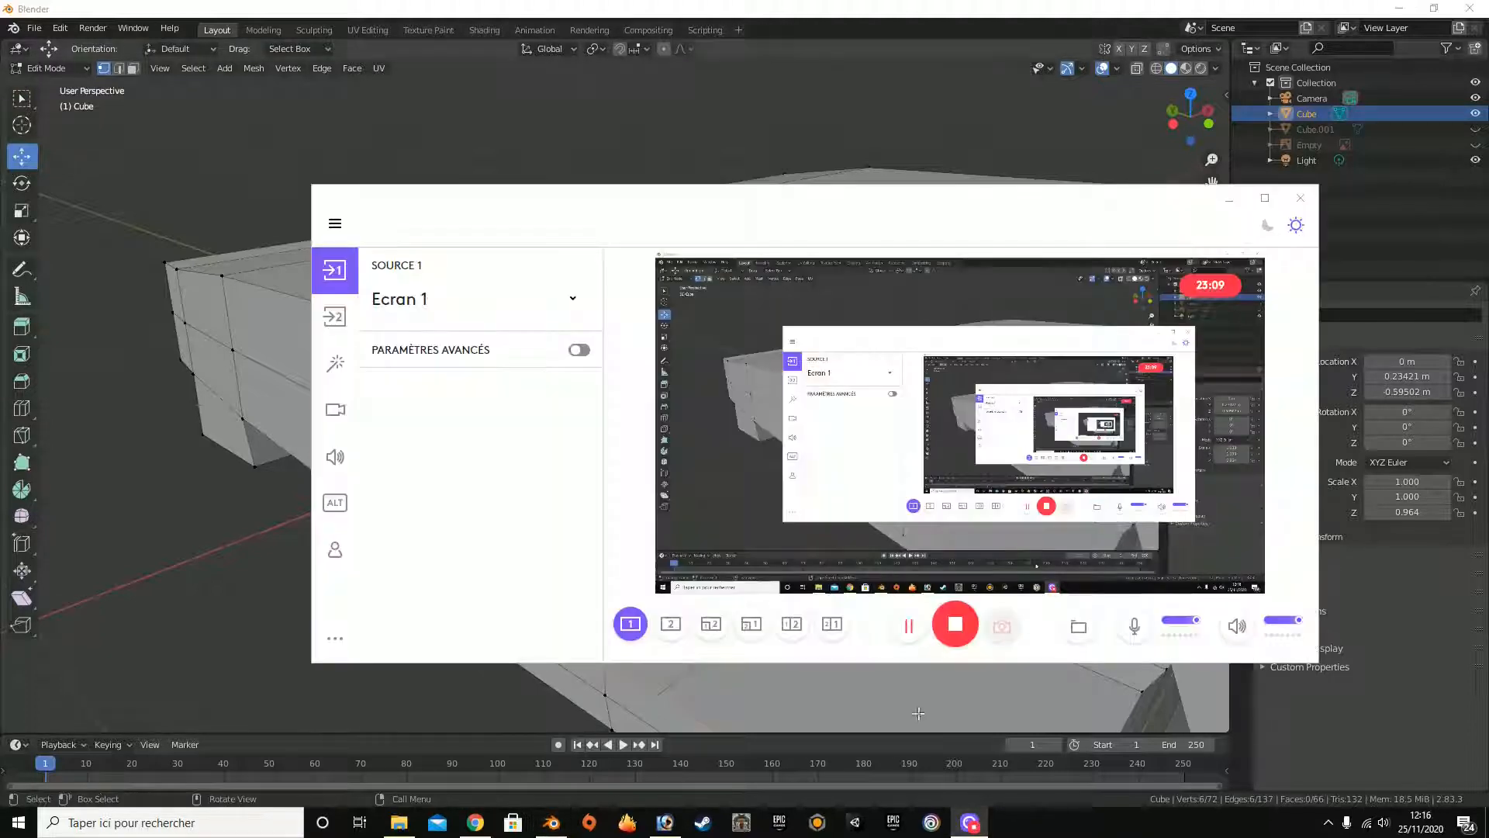
pyautogui.click(671, 623)
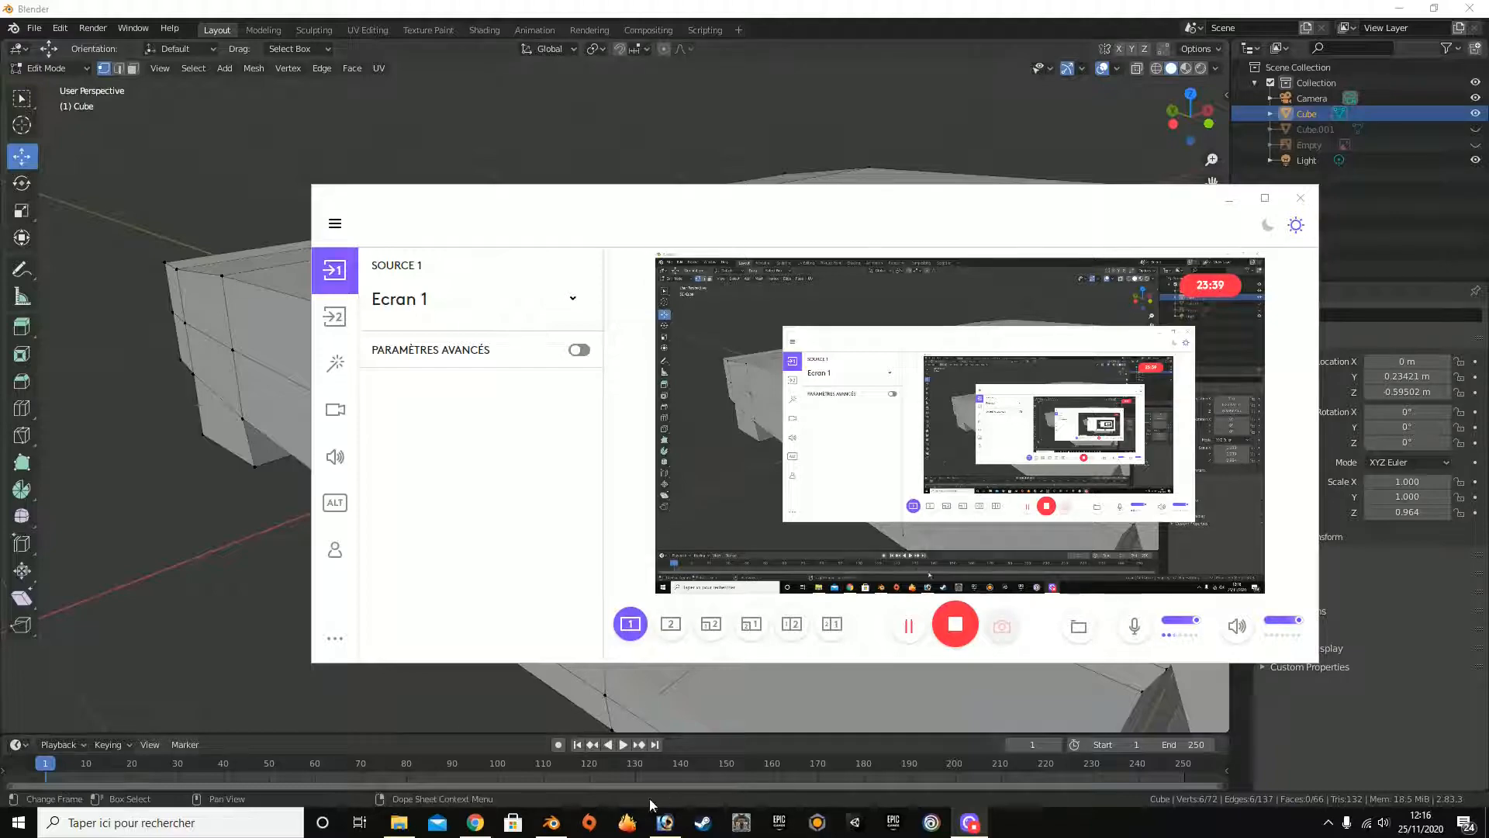
pyautogui.click(476, 822)
pyautogui.click(551, 822)
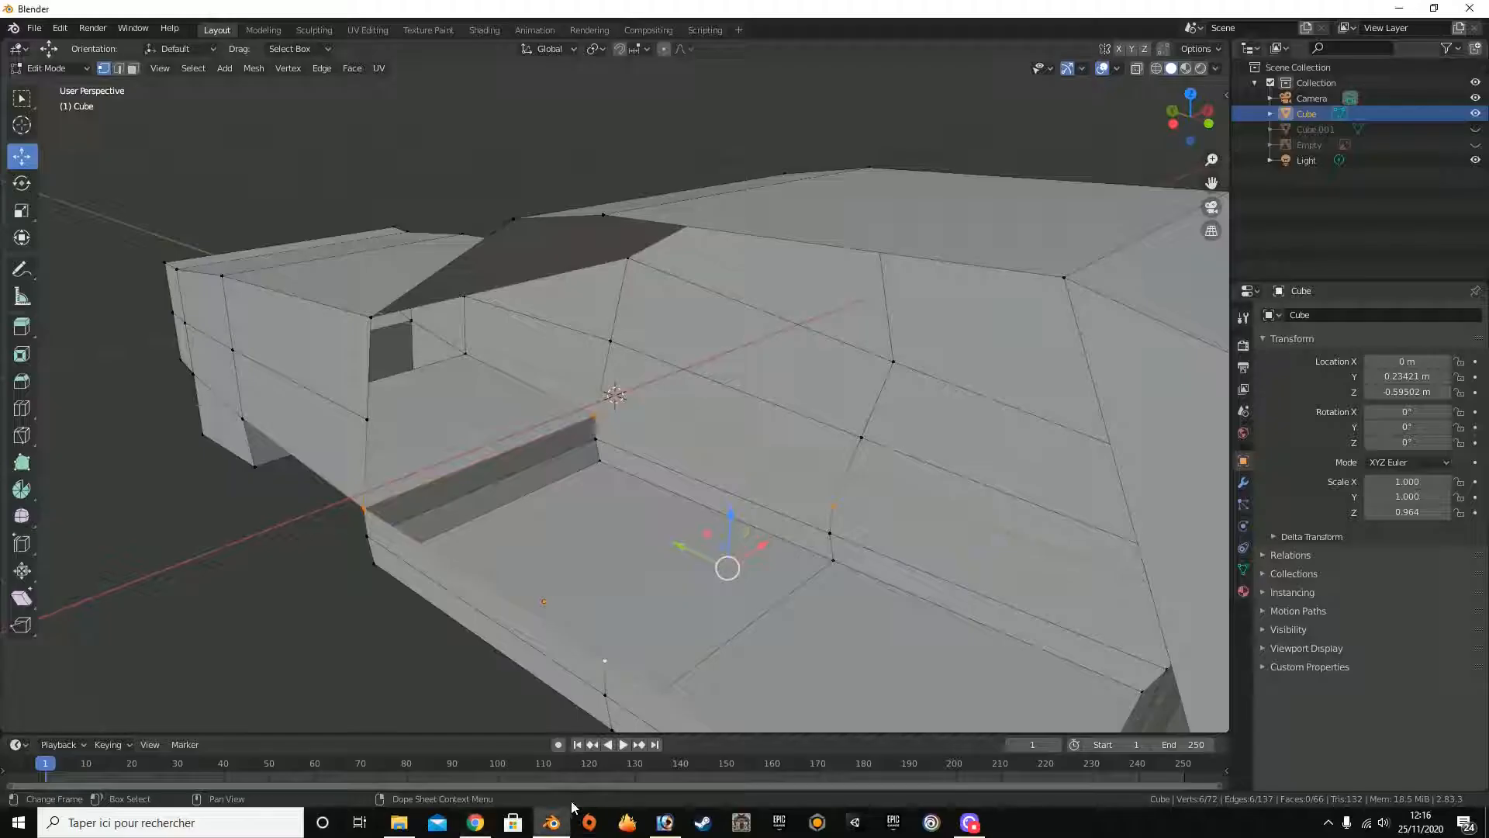
# Step: Fill the six selected sill vertices with a floor face and clear the selection
pyautogui.press('f')
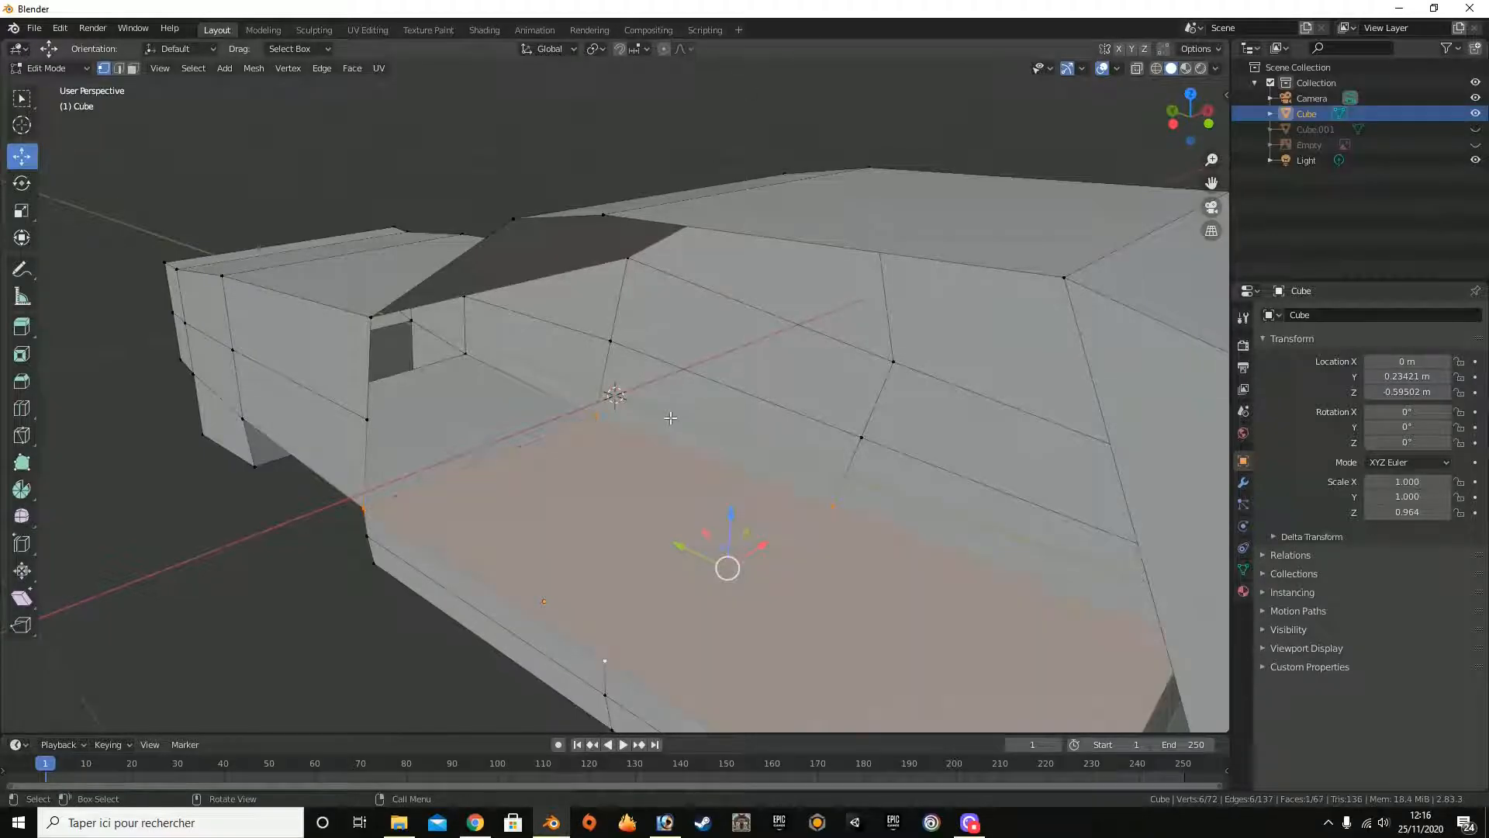
pyautogui.click(647, 461)
pyautogui.scroll(7, 630, 452)
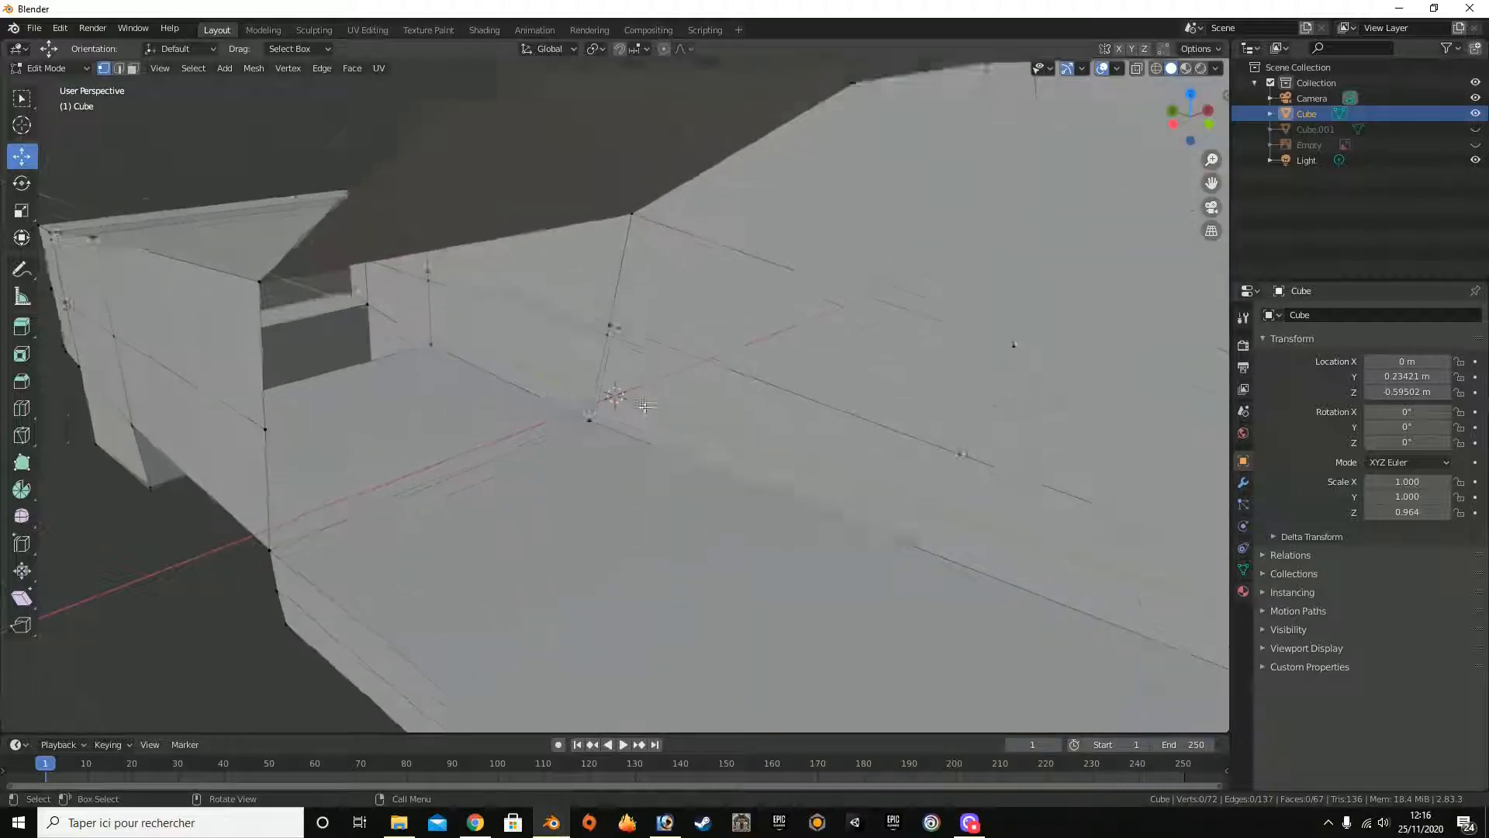
pyautogui.scroll(-8, 605, 438)
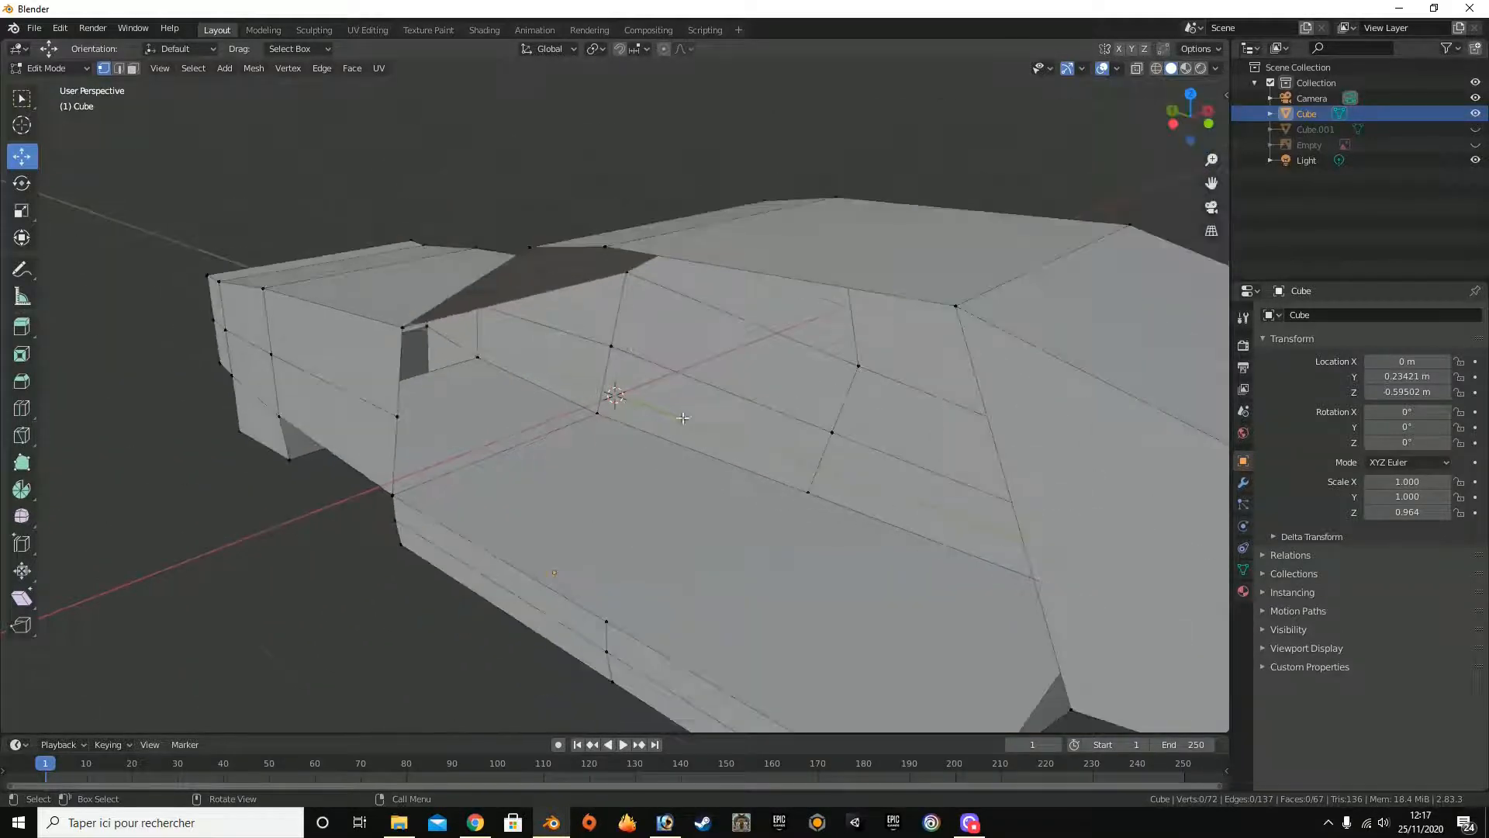
# Step: Close the open left side of the cabin with one face spanning its hood, roof, rear arch and sill vertices, and clear the selection
pyautogui.keyDown('shift'); pyautogui.click(402, 327); pyautogui.keyUp('shift')
pyautogui.moveTo(1194, 118); pyautogui.dragTo(622, 282)
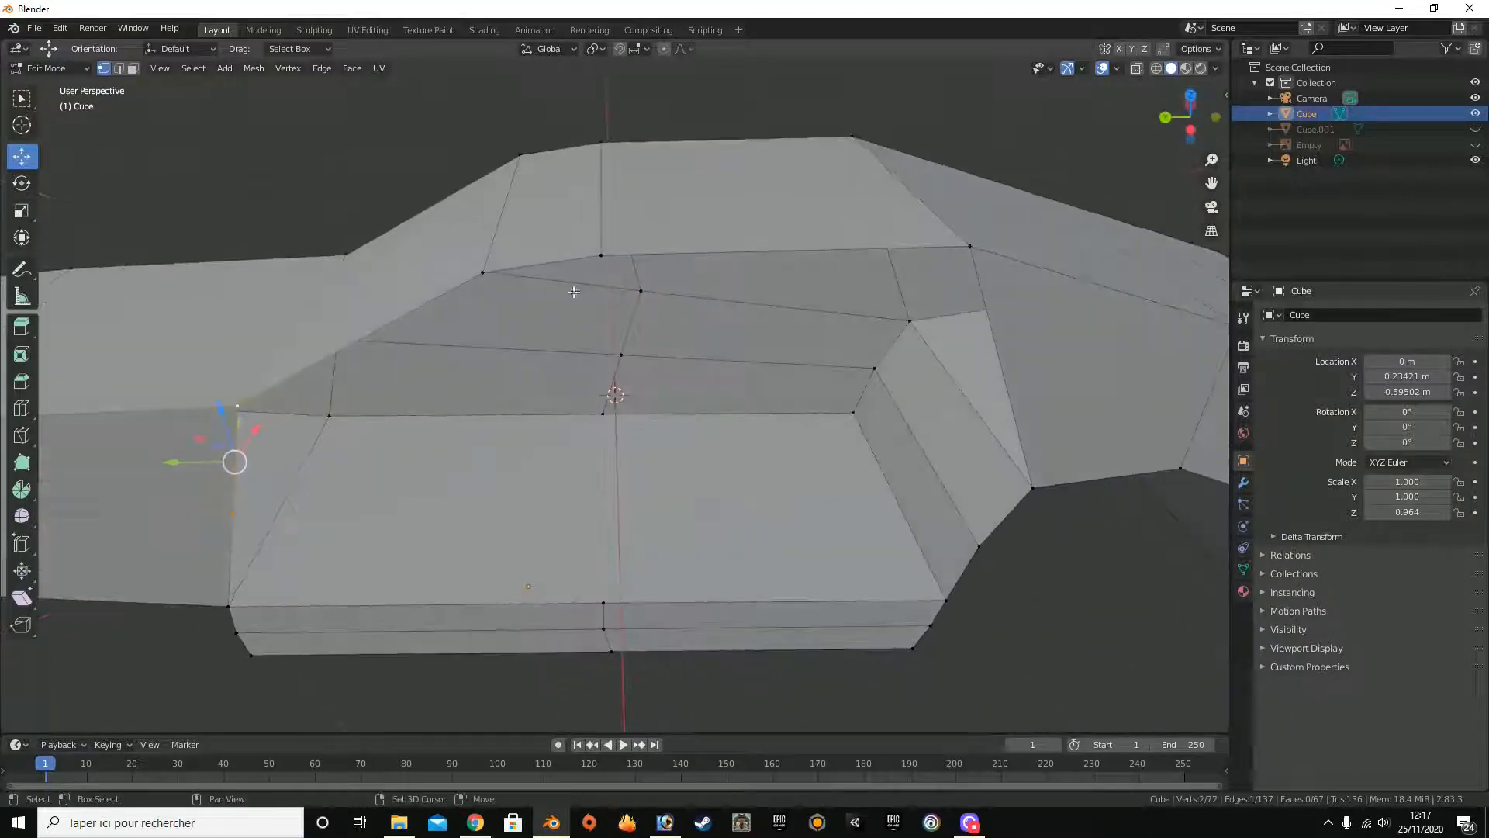
pyautogui.keyDown('shift'); pyautogui.click(485, 272); pyautogui.keyUp('shift')
pyautogui.keyDown('shift'); pyautogui.click(601, 255); pyautogui.keyUp('shift')
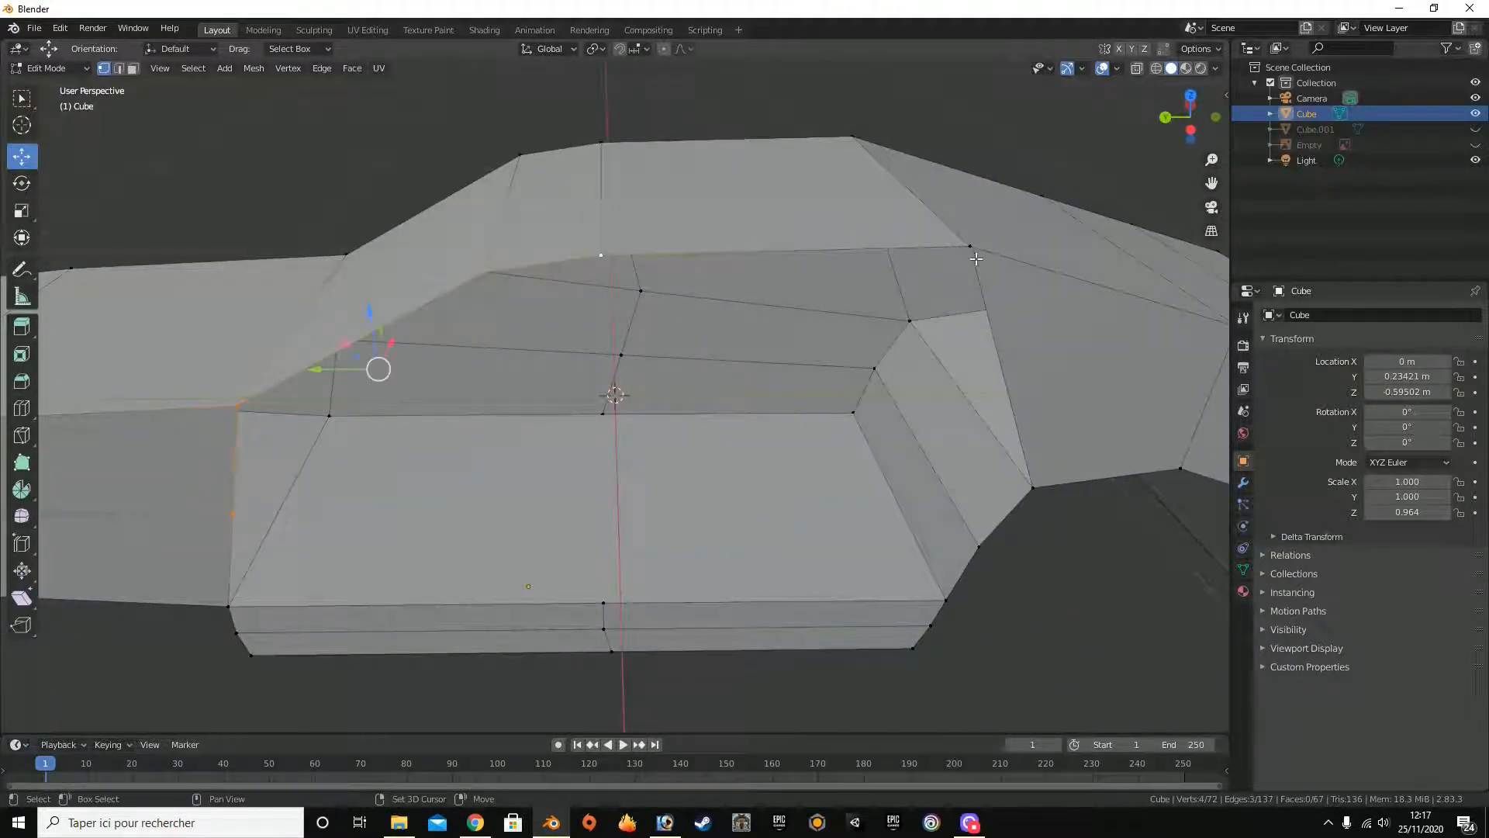
pyautogui.keyDown('shift'); pyautogui.click(969, 248); pyautogui.keyUp('shift')
pyautogui.keyDown('shift'); pyautogui.click(1032, 490); pyautogui.keyUp('shift')
pyautogui.keyDown('shift'); pyautogui.click(979, 547); pyautogui.keyUp('shift')
pyautogui.keyDown('shift'); pyautogui.click(946, 601); pyautogui.keyUp('shift')
pyautogui.keyDown('shift'); pyautogui.click(605, 603); pyautogui.keyUp('shift')
pyautogui.keyDown('shift'); pyautogui.click(233, 604); pyautogui.keyUp('shift')
pyautogui.moveTo(1191, 116); pyautogui.dragTo(1194, 99)
pyautogui.press('f')
pyautogui.hotkey('alt', 'a')
# Step: Return to Object Mode in the right side view, show Cube.001 and the Empty reference image, and hide Cube
pyautogui.press('Tab')
pyautogui.moveTo(1188, 116); pyautogui.dragTo(1200, 112)
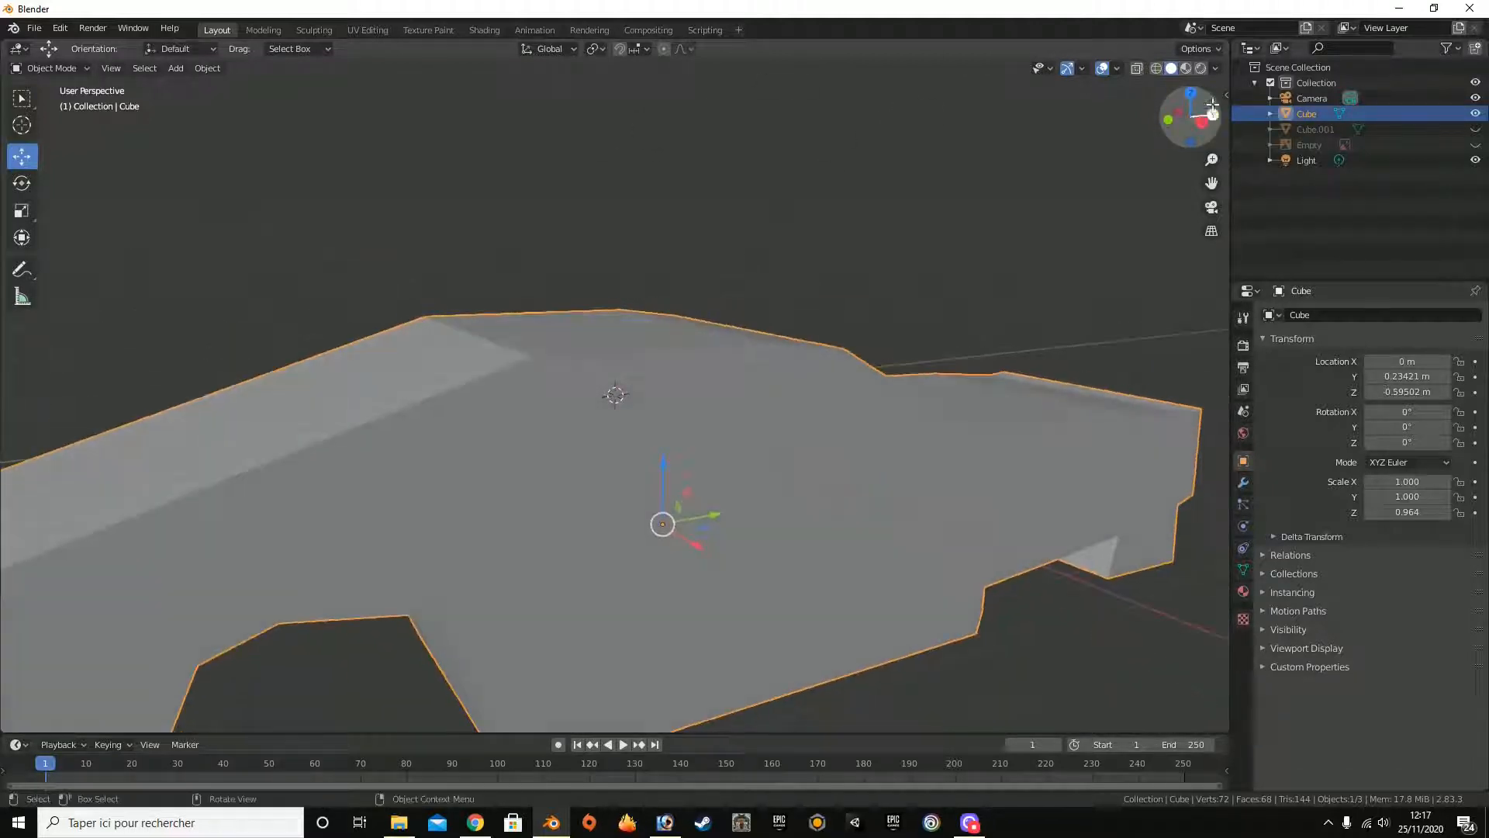
pyautogui.click(1202, 123)
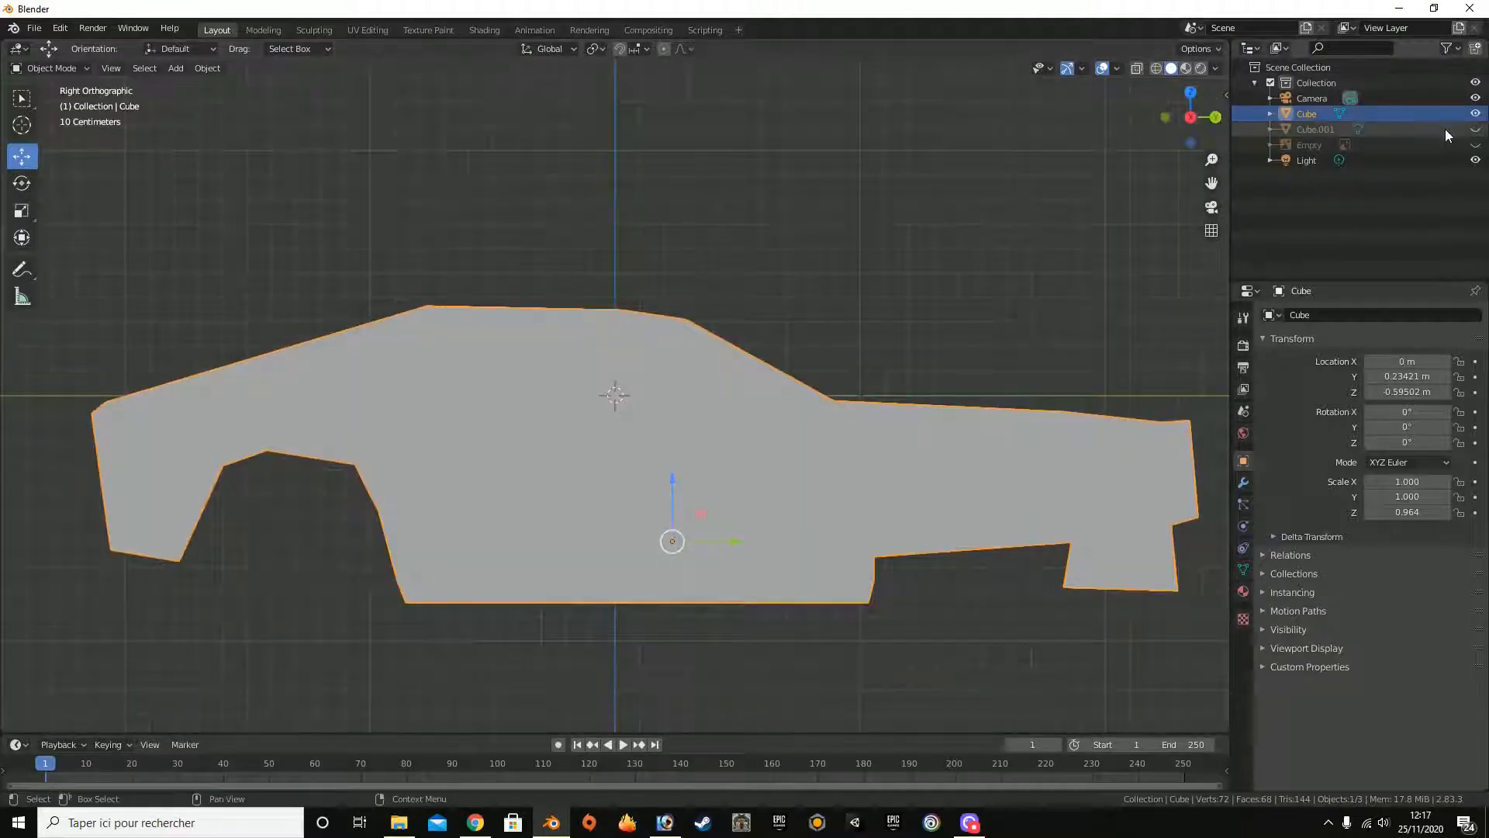
pyautogui.click(1475, 130)
pyautogui.click(1475, 129)
pyautogui.click(1475, 129)
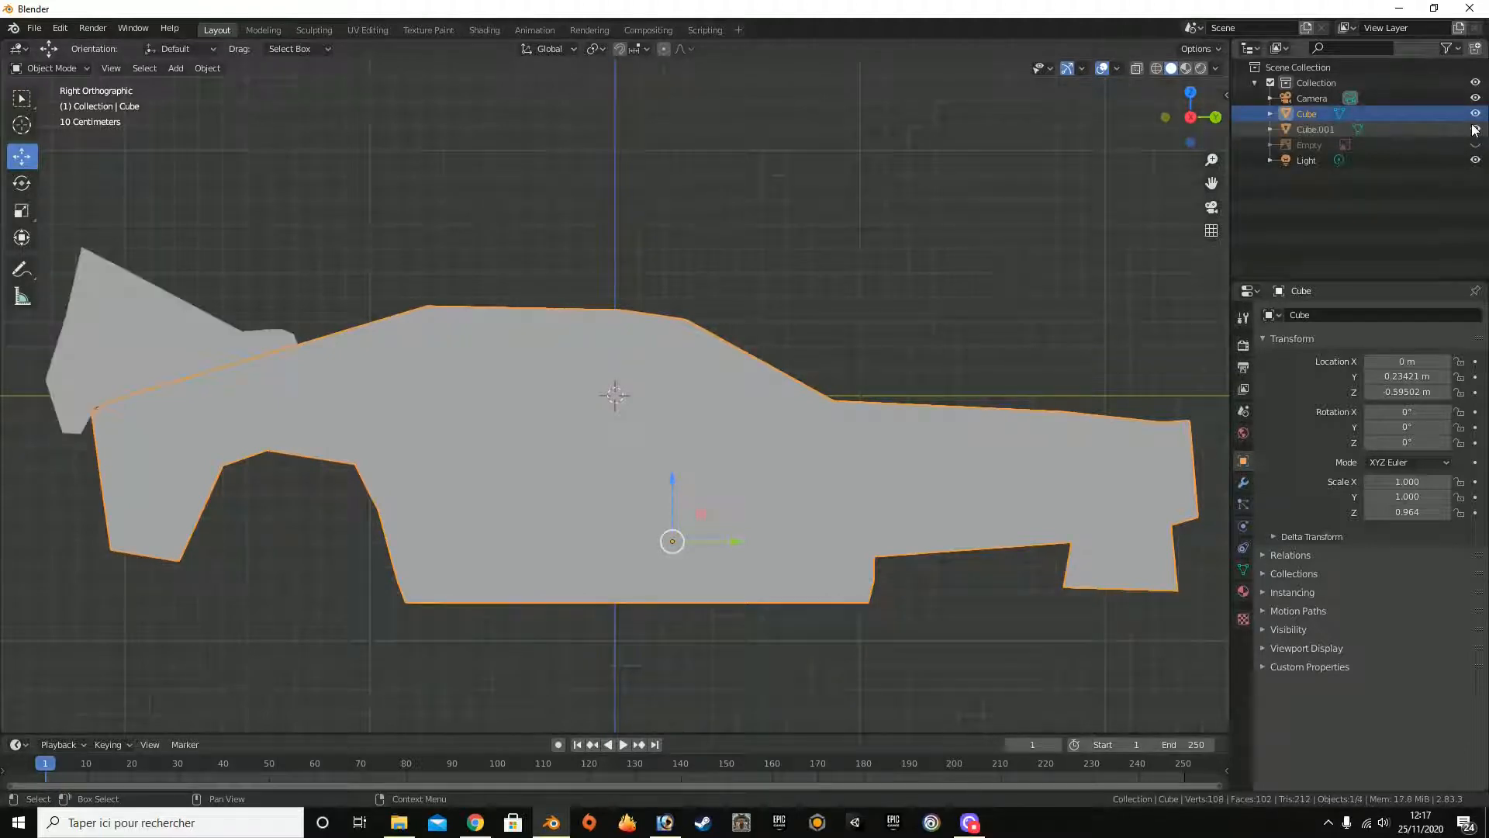
pyautogui.click(1475, 145)
pyautogui.click(1475, 114)
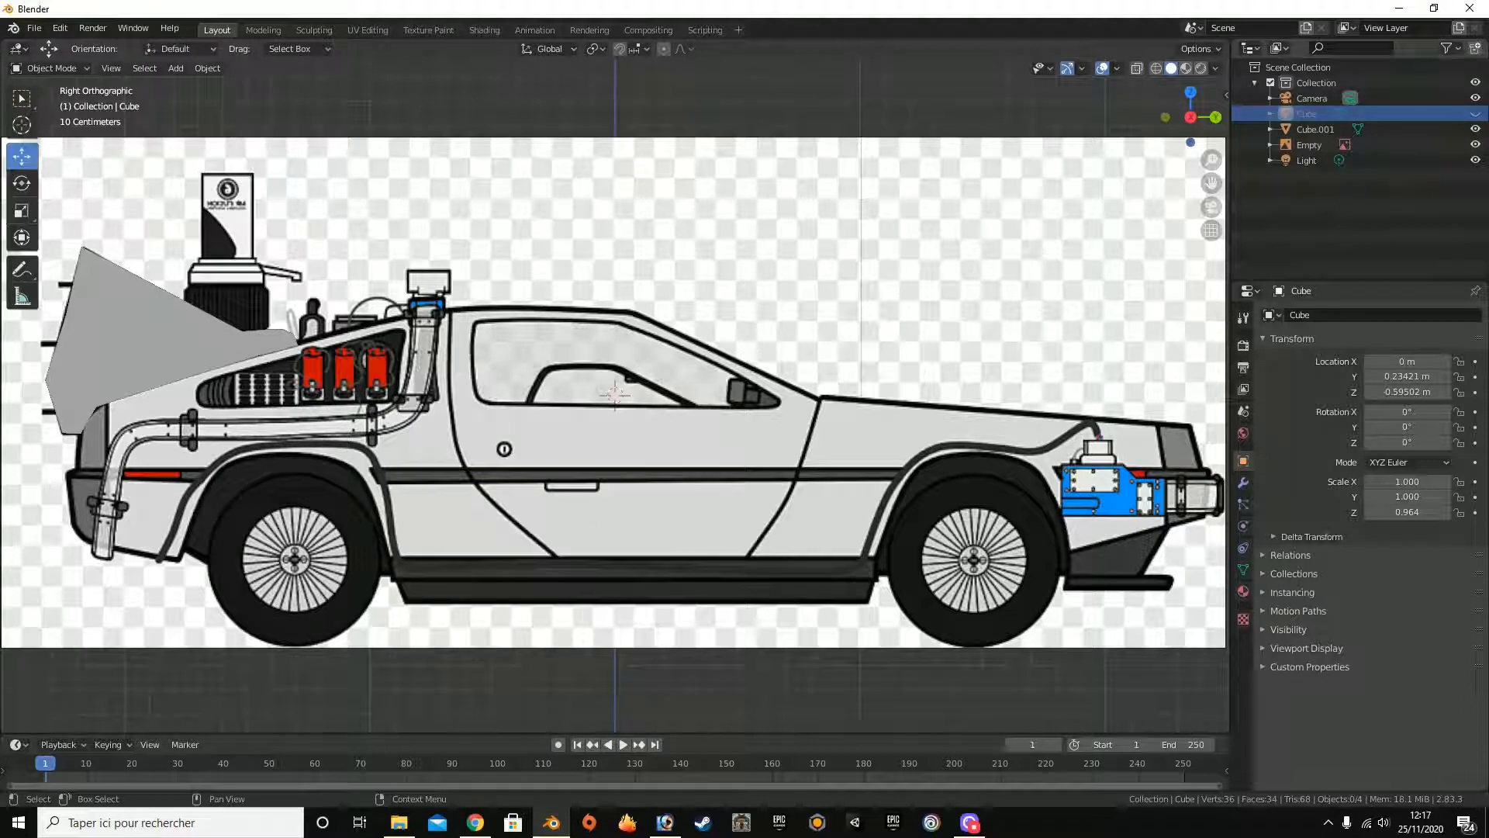
# Step: Hide Cube.001, show Cube with X-ray shading, and enter Edit Mode on Cube
pyautogui.click(1475, 129)
pyautogui.click(1476, 114)
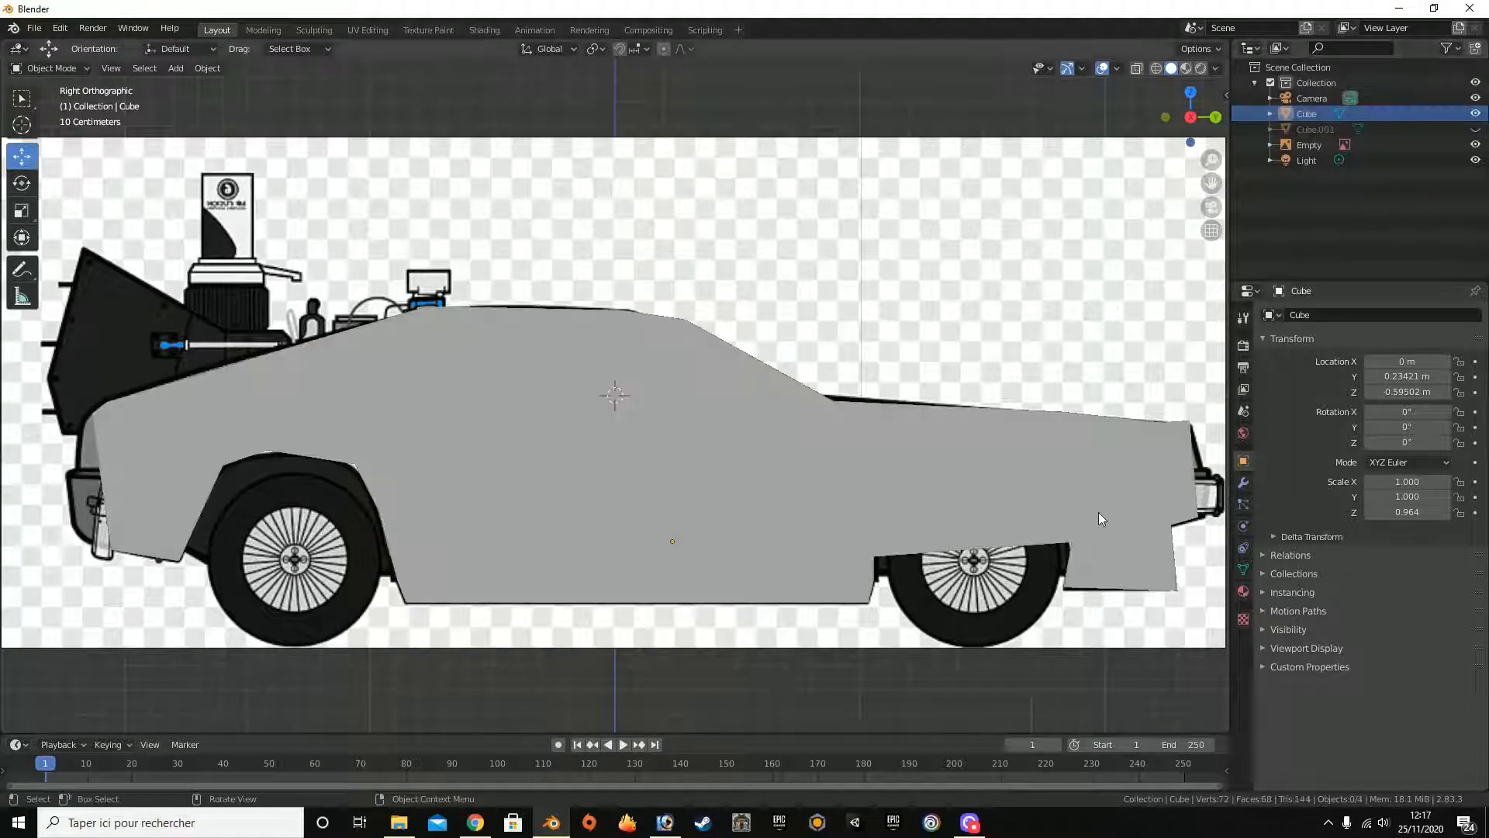
pyautogui.click(1137, 71)
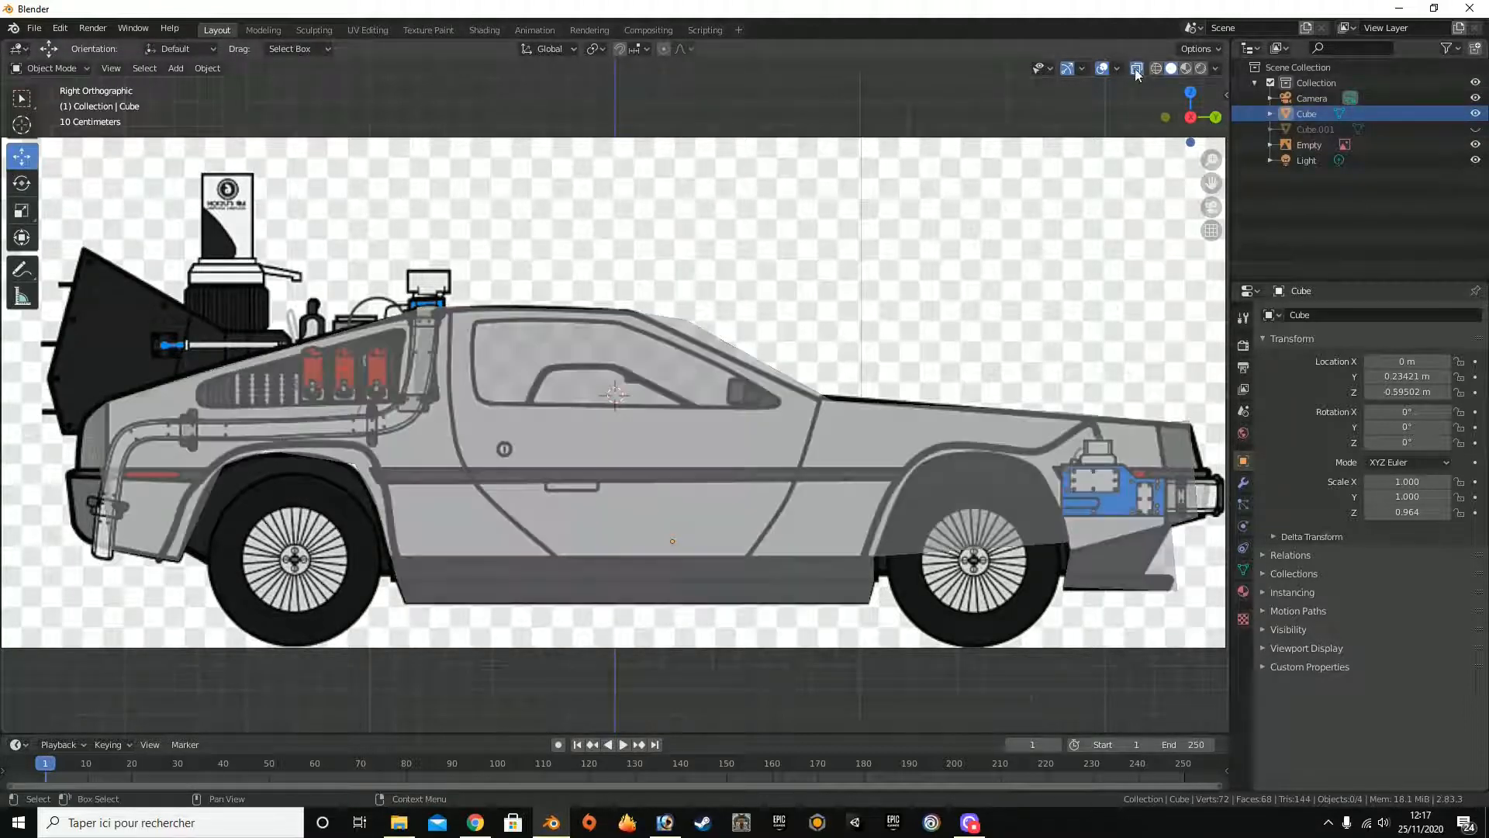
pyautogui.moveTo(1190, 116); pyautogui.dragTo(1174, 223)
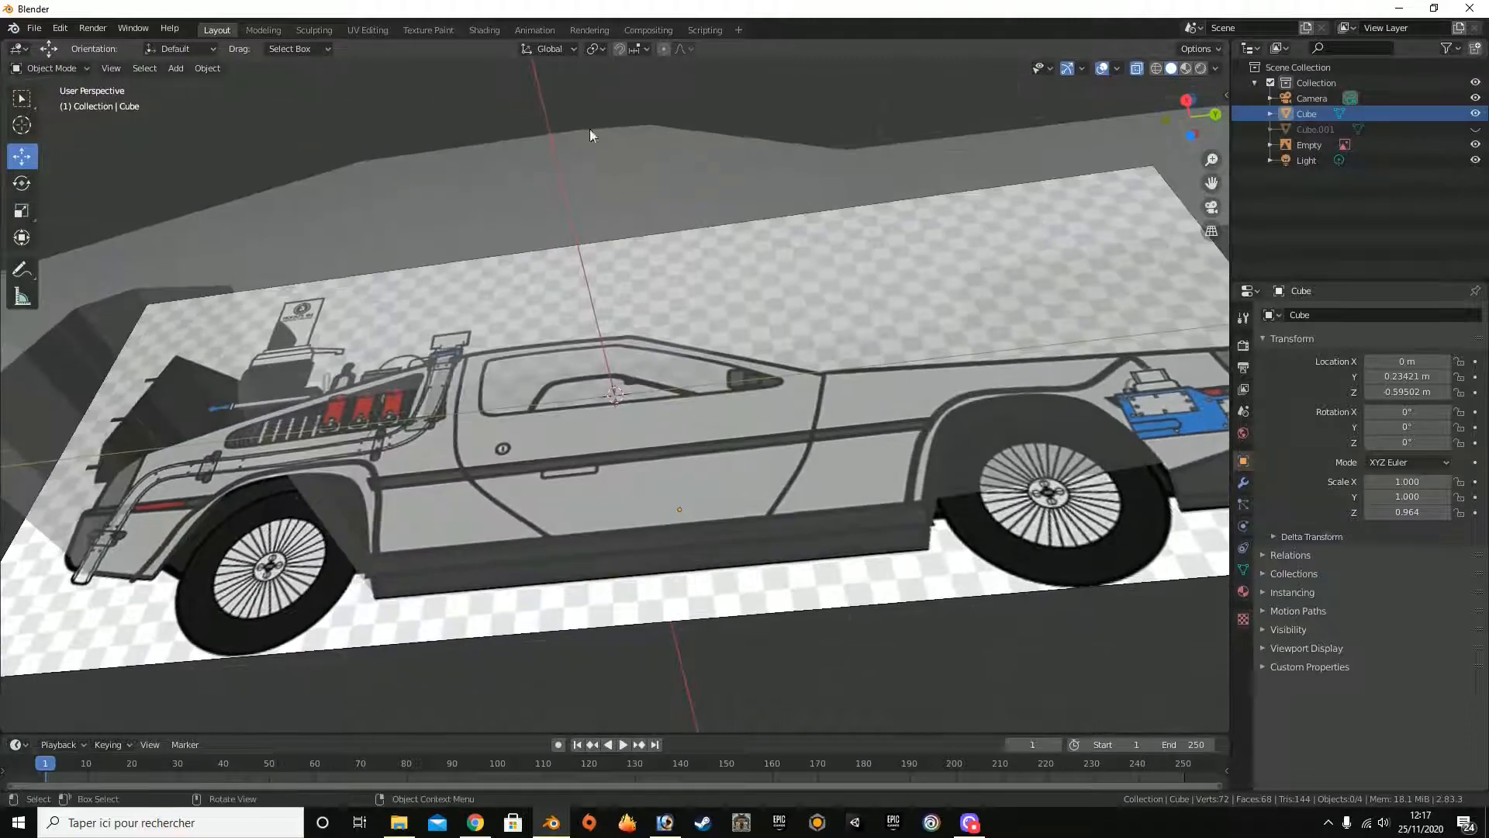
pyautogui.click(1008, 216)
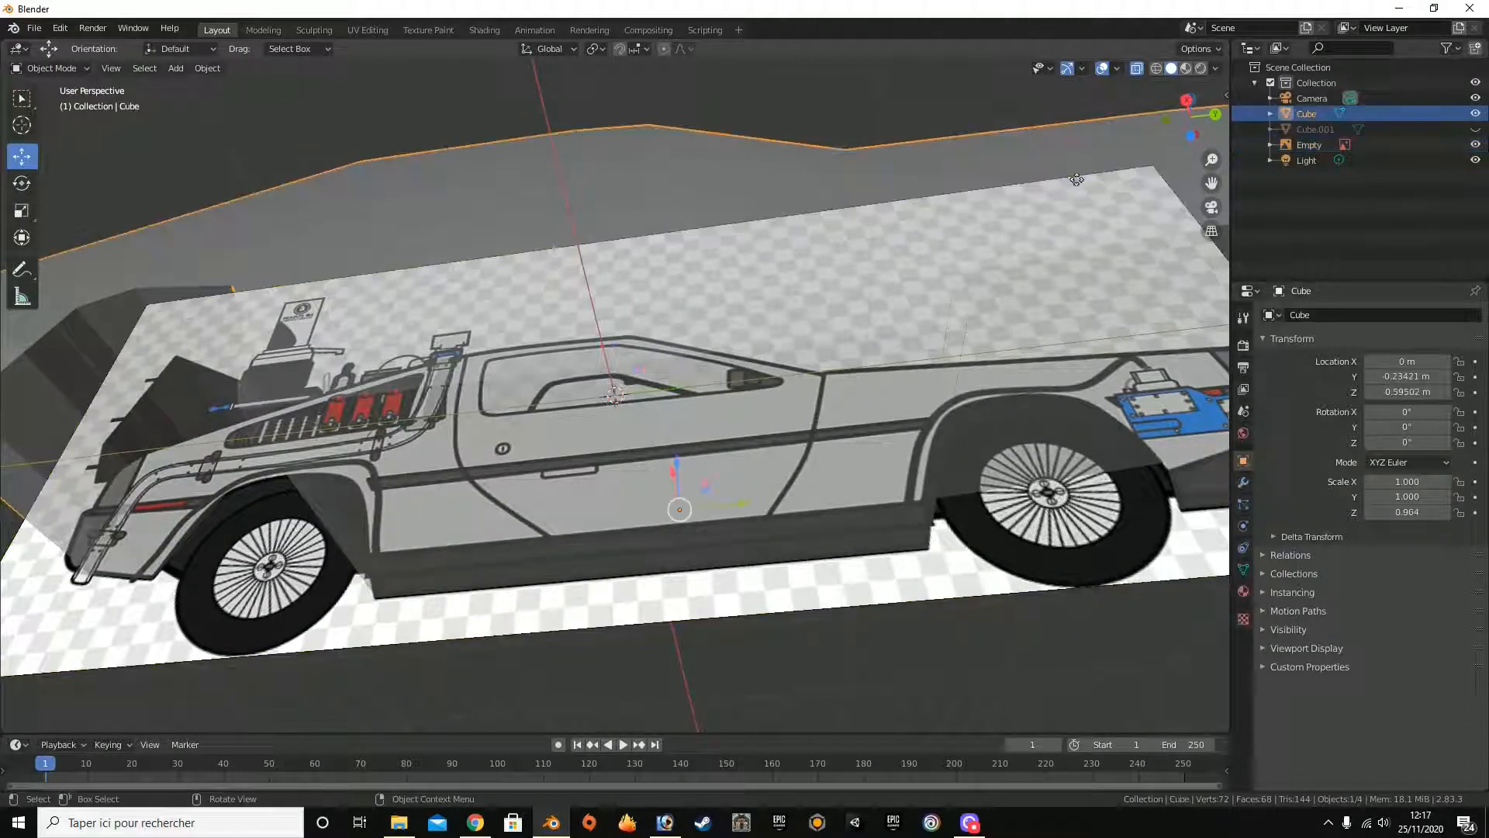
pyautogui.press('Tab')
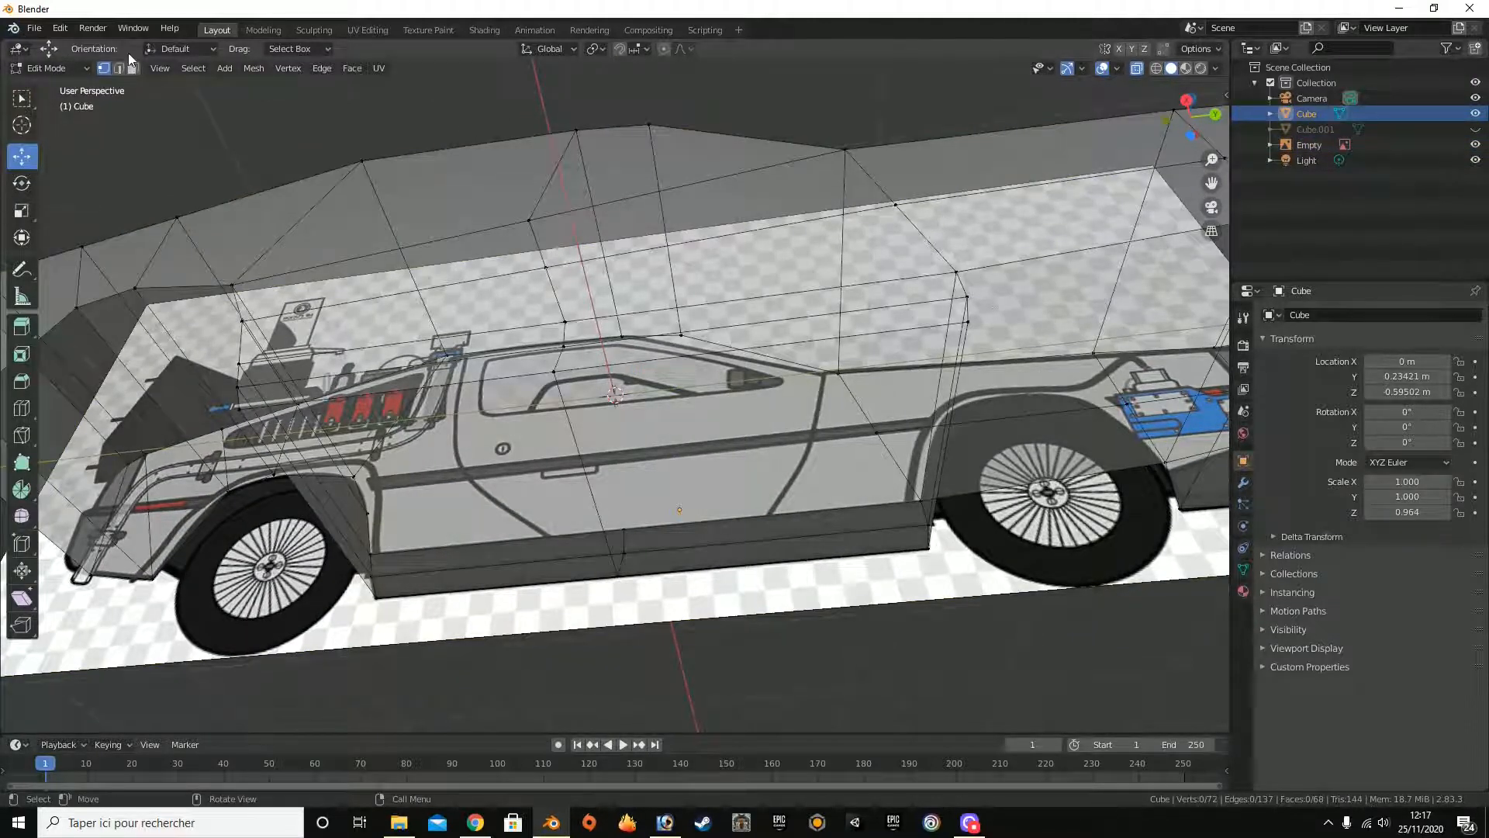
# Step: Turn off X-ray, switch to edge selection, and add one vertical loop cut midway through the side section over the front wheel
pyautogui.click(1136, 70)
pyautogui.scroll(-6, 1078, 446)
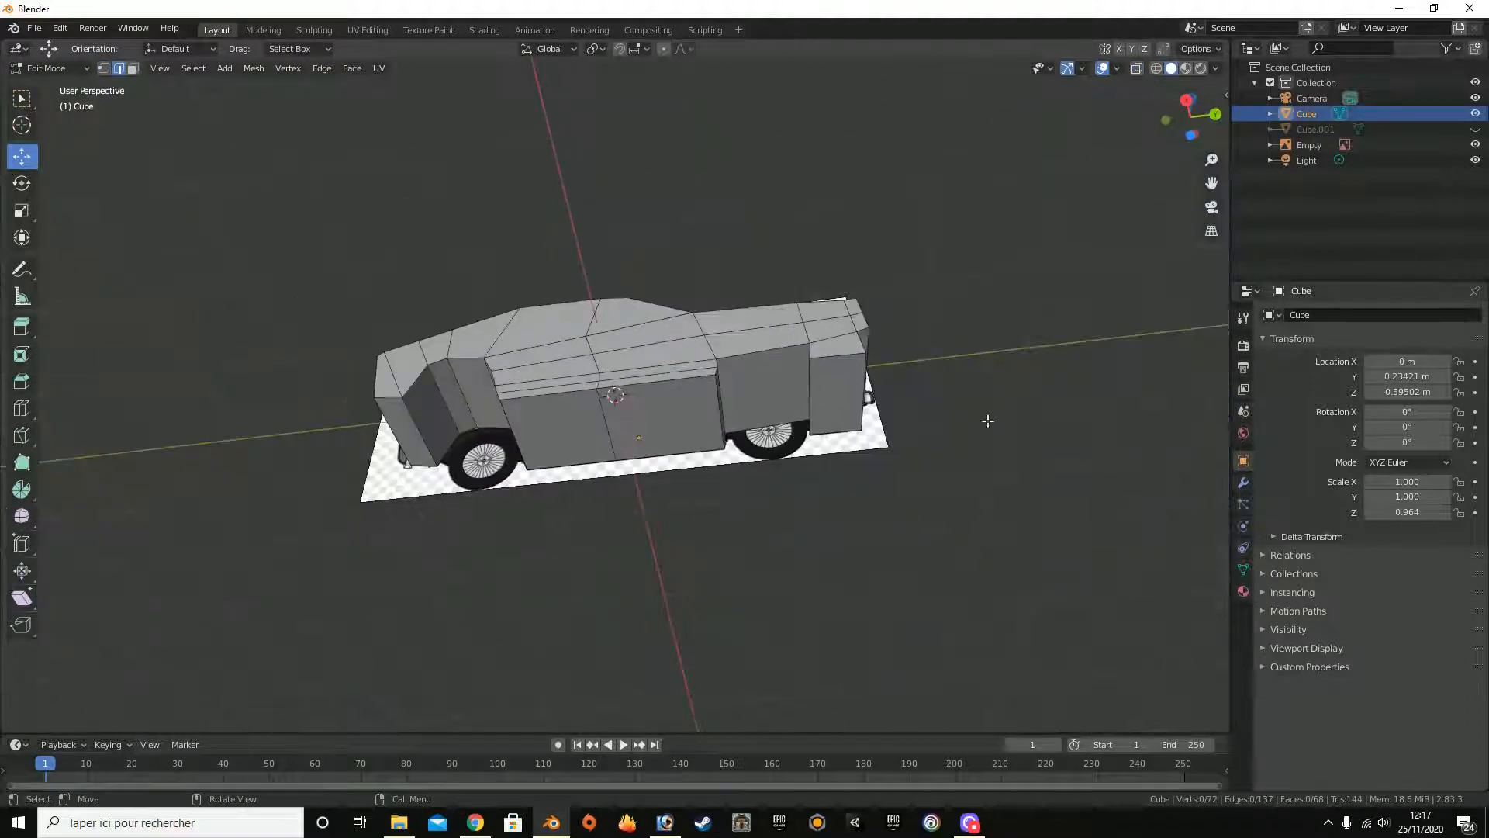
pyautogui.click(23, 409)
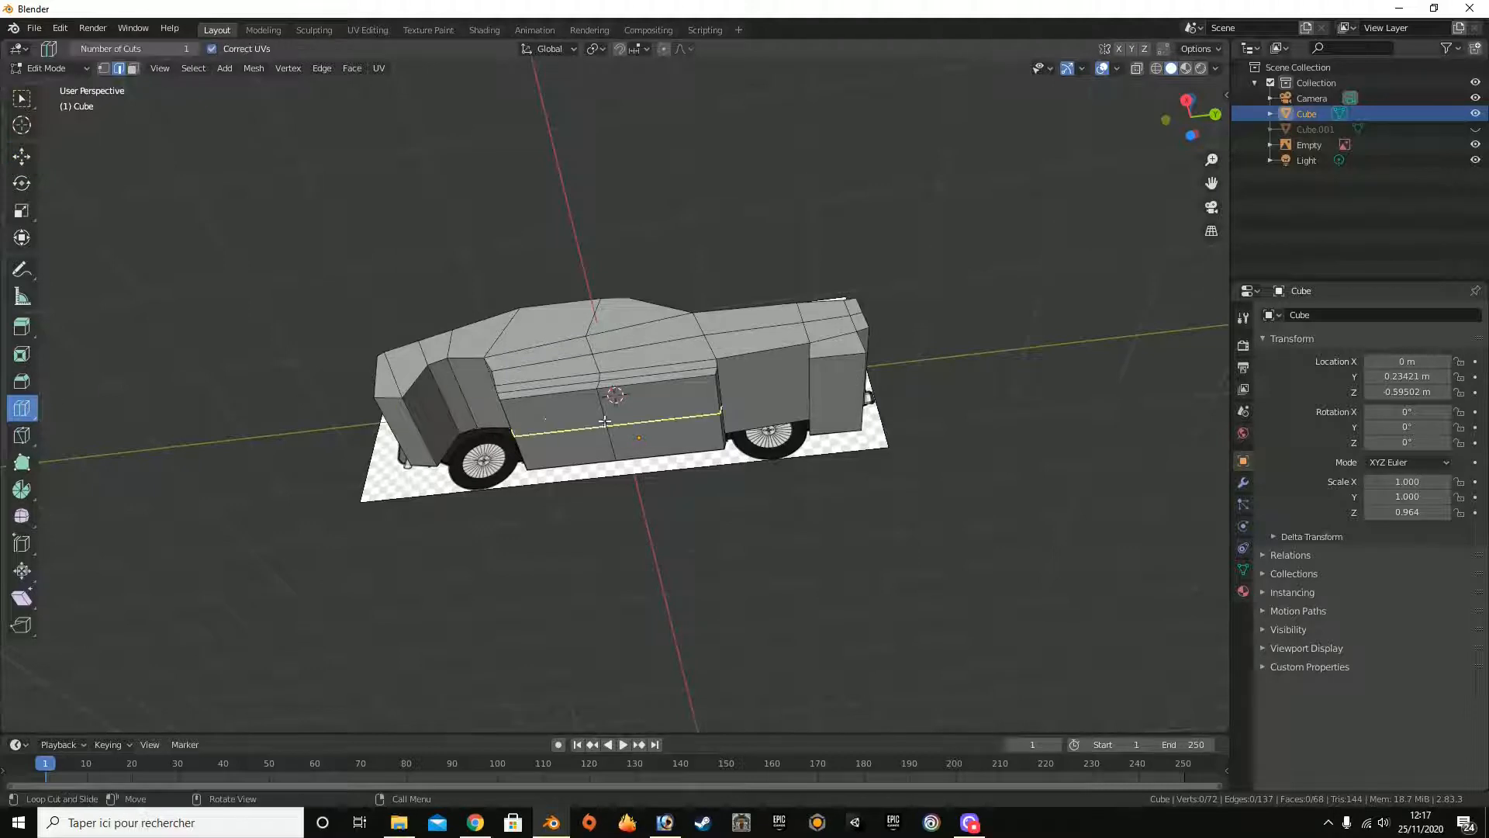
pyautogui.click(784, 373)
pyautogui.click(20, 98)
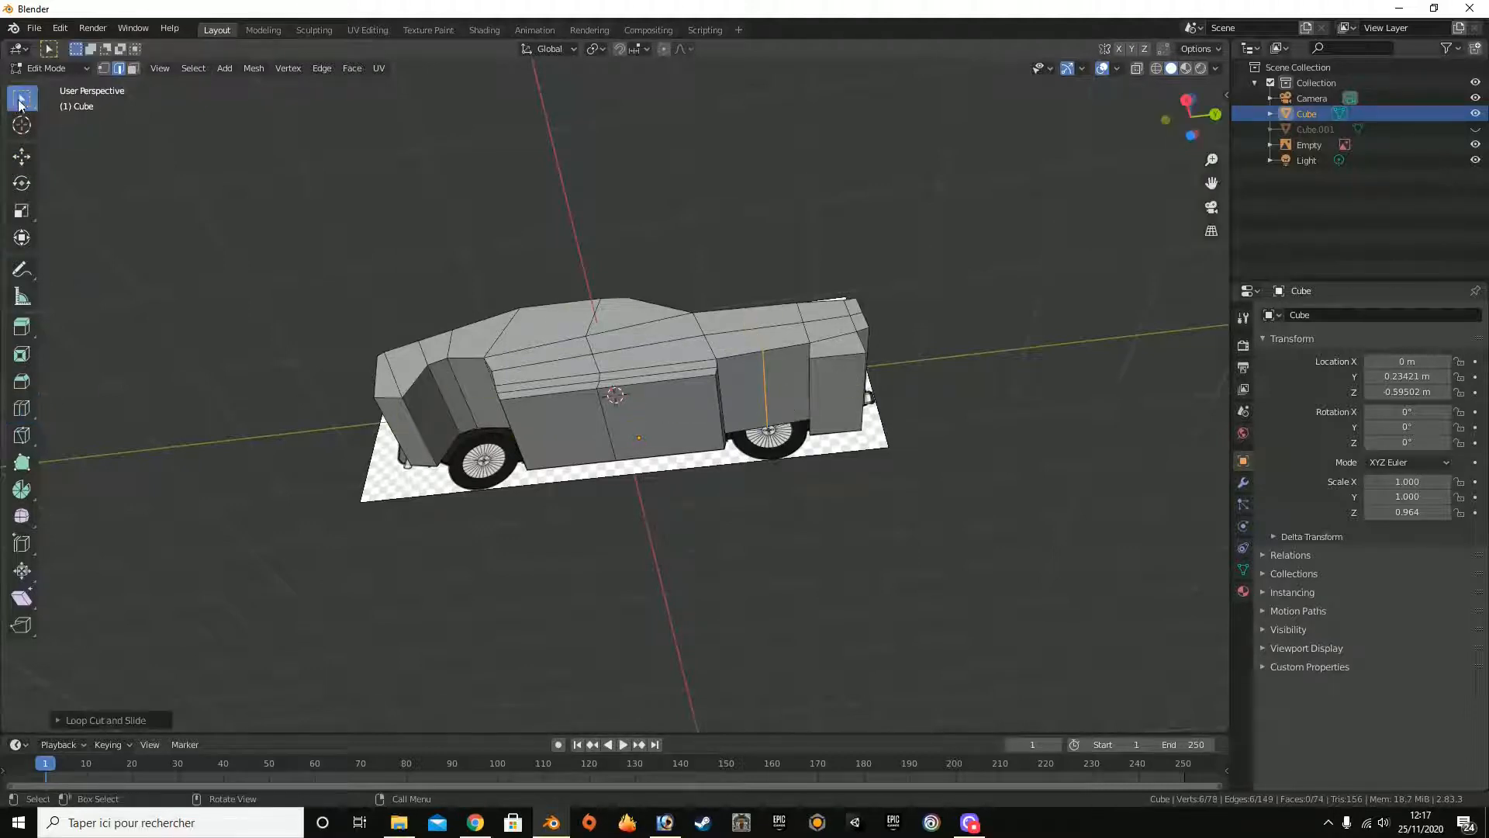
pyautogui.click(21, 156)
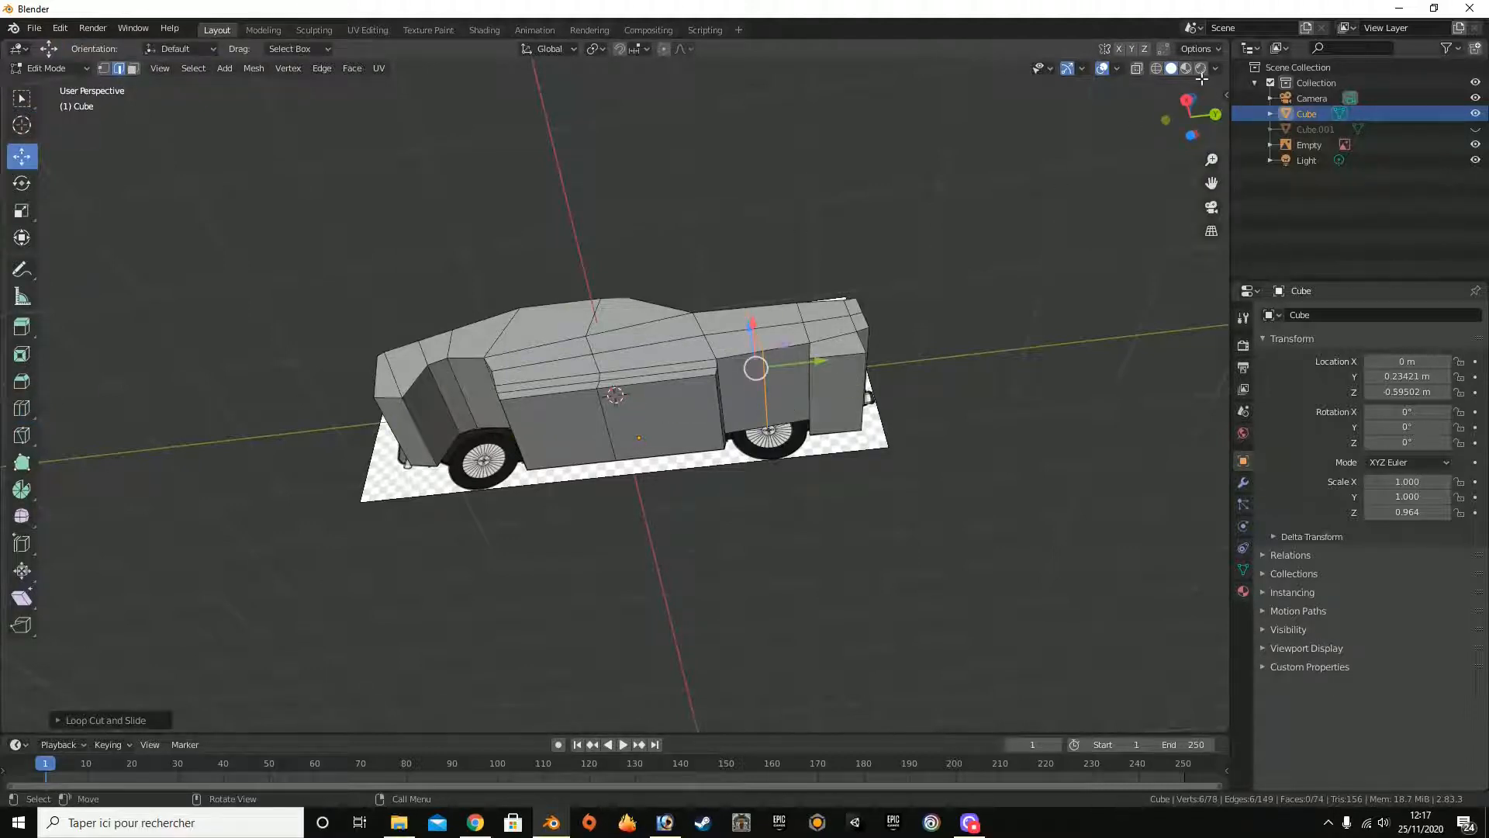
# Step: Turn on X-ray and select the new loop's lower crosswise edge over the front wheel
pyautogui.click(1136, 68)
pyautogui.click(1183, 102)
pyautogui.scroll(5, 1007, 360)
pyautogui.moveTo(1008, 359); pyautogui.dragTo(1008, 383, button='middle')
pyautogui.click(1074, 378)
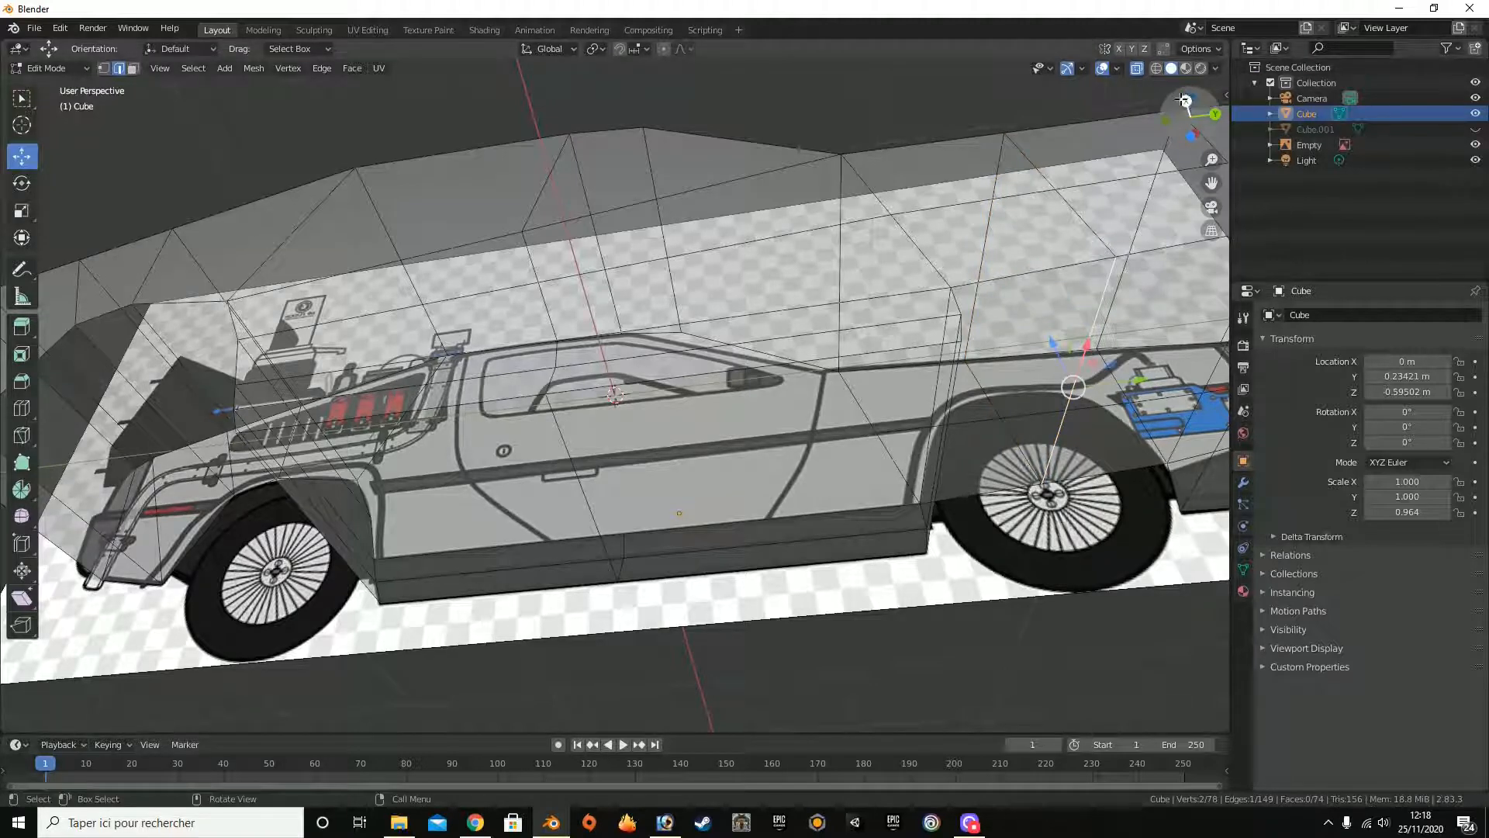
pyautogui.click(1185, 102)
pyautogui.moveTo(976, 491); pyautogui.dragTo(955, 382)
pyautogui.rightClick(955, 382)
pyautogui.moveTo(1203, 174); pyautogui.dragTo(1184, 293, button='middle')
pyautogui.moveTo(1078, 440); pyautogui.dragTo(1024, 324)
pyautogui.rightClick(1024, 325)
pyautogui.moveTo(1201, 127); pyautogui.dragTo(1162, 89)
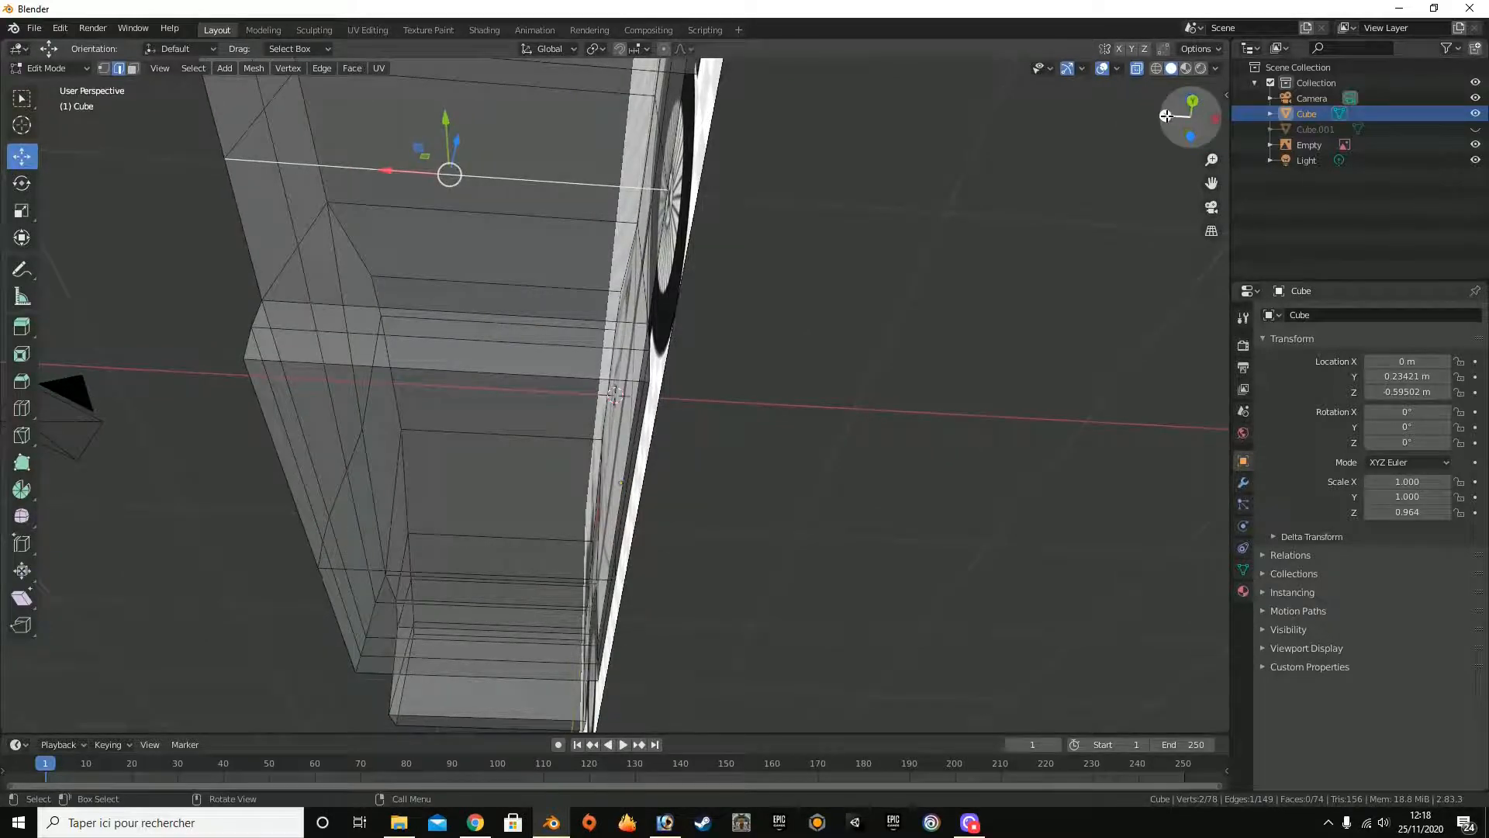
pyautogui.click(1166, 115)
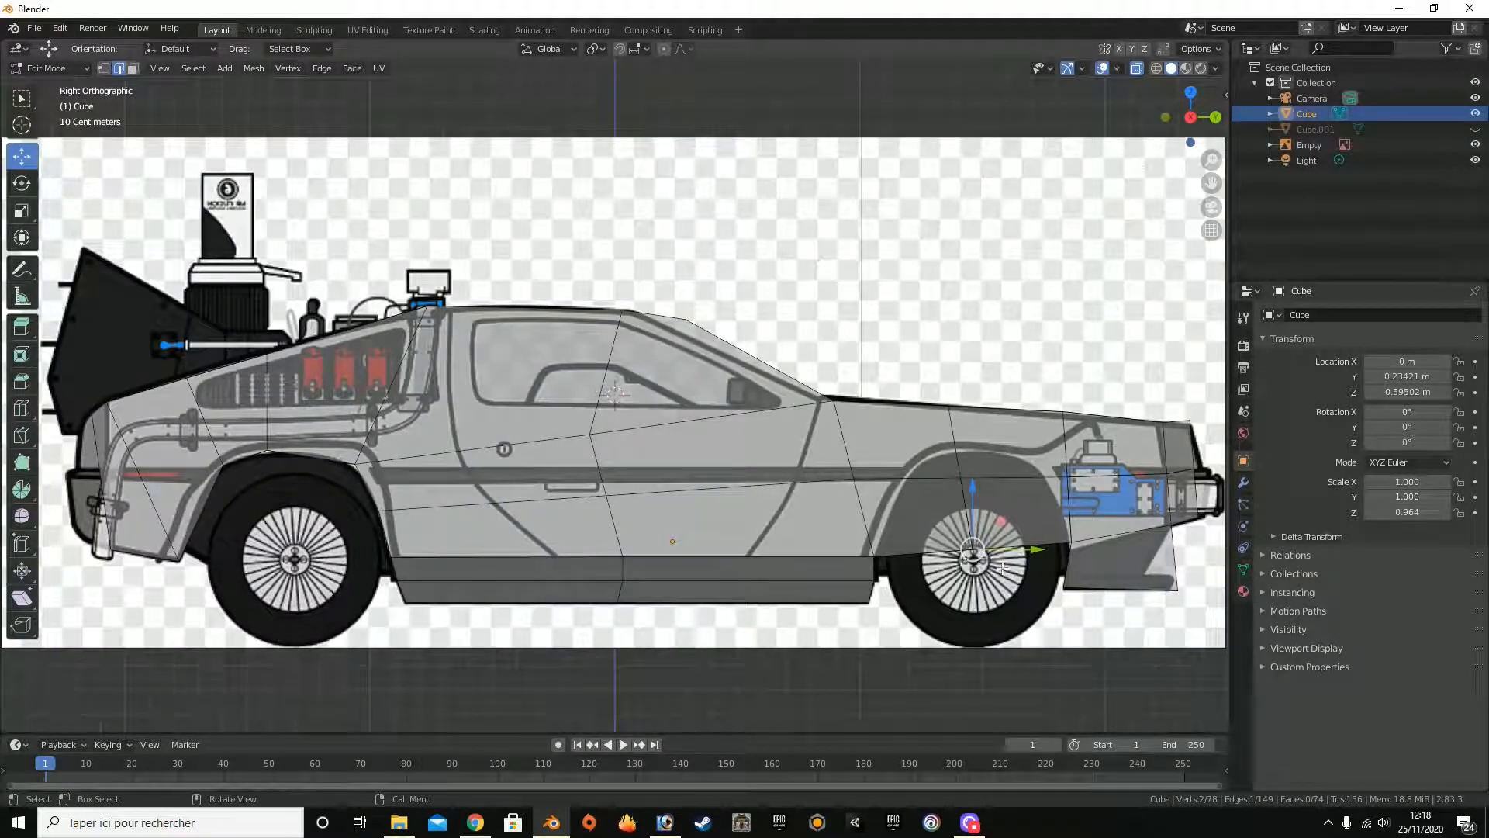
pyautogui.moveTo(1004, 554); pyautogui.dragTo(1069, 549)
pyautogui.moveTo(980, 519); pyautogui.dragTo(976, 471)
pyautogui.rightClick(977, 471)
pyautogui.moveTo(1190, 118); pyautogui.dragTo(1140, 165)
pyautogui.moveTo(448, 202); pyautogui.dragTo(558, 63)
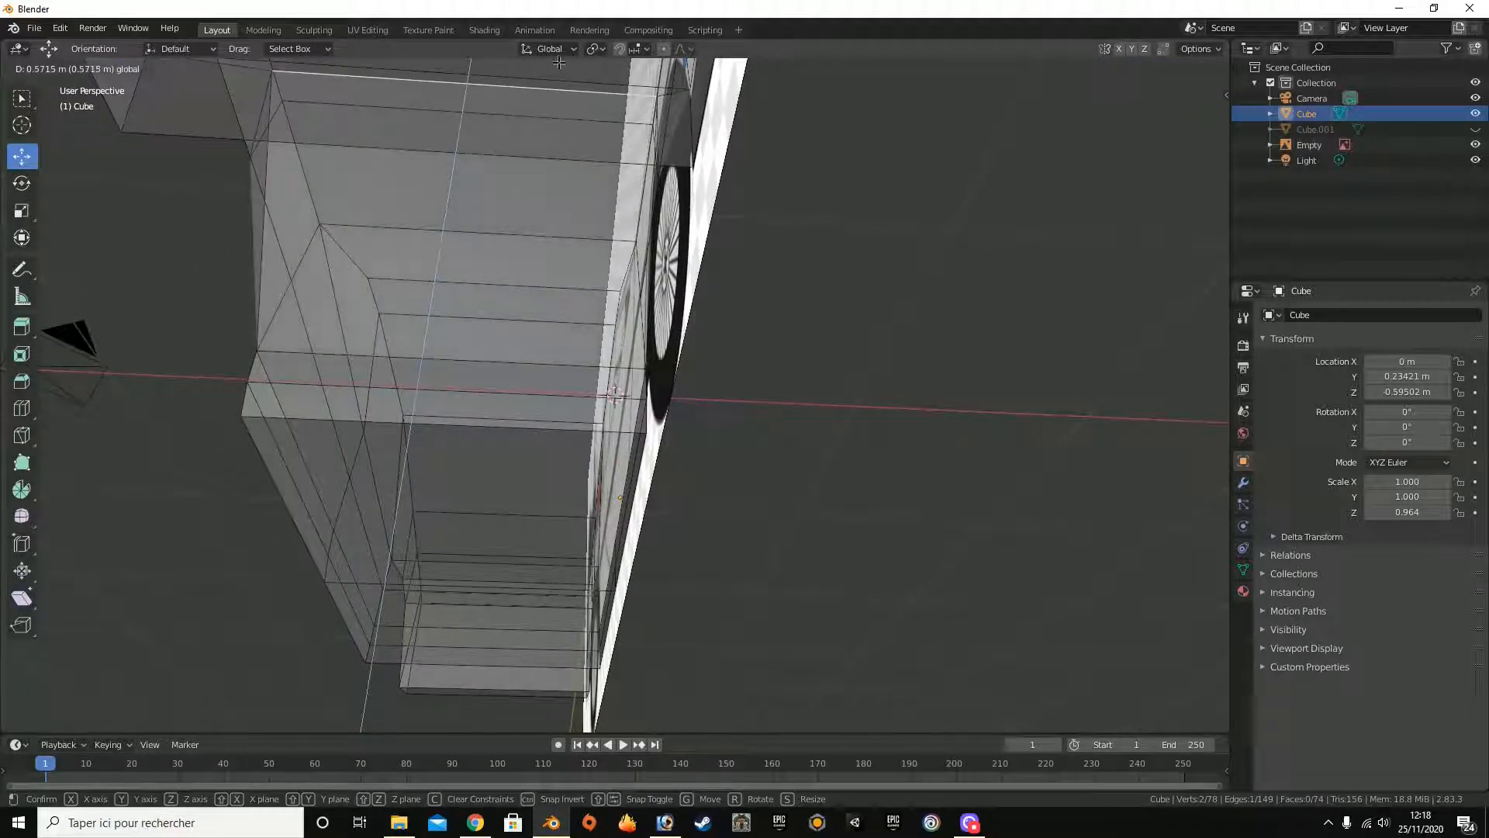
pyautogui.rightClick(558, 63)
# Step: Raise the selected crosswise edge toward the front wheel arch, fine-tune its height, and shift it slightly toward the rear
pyautogui.click(1165, 114)
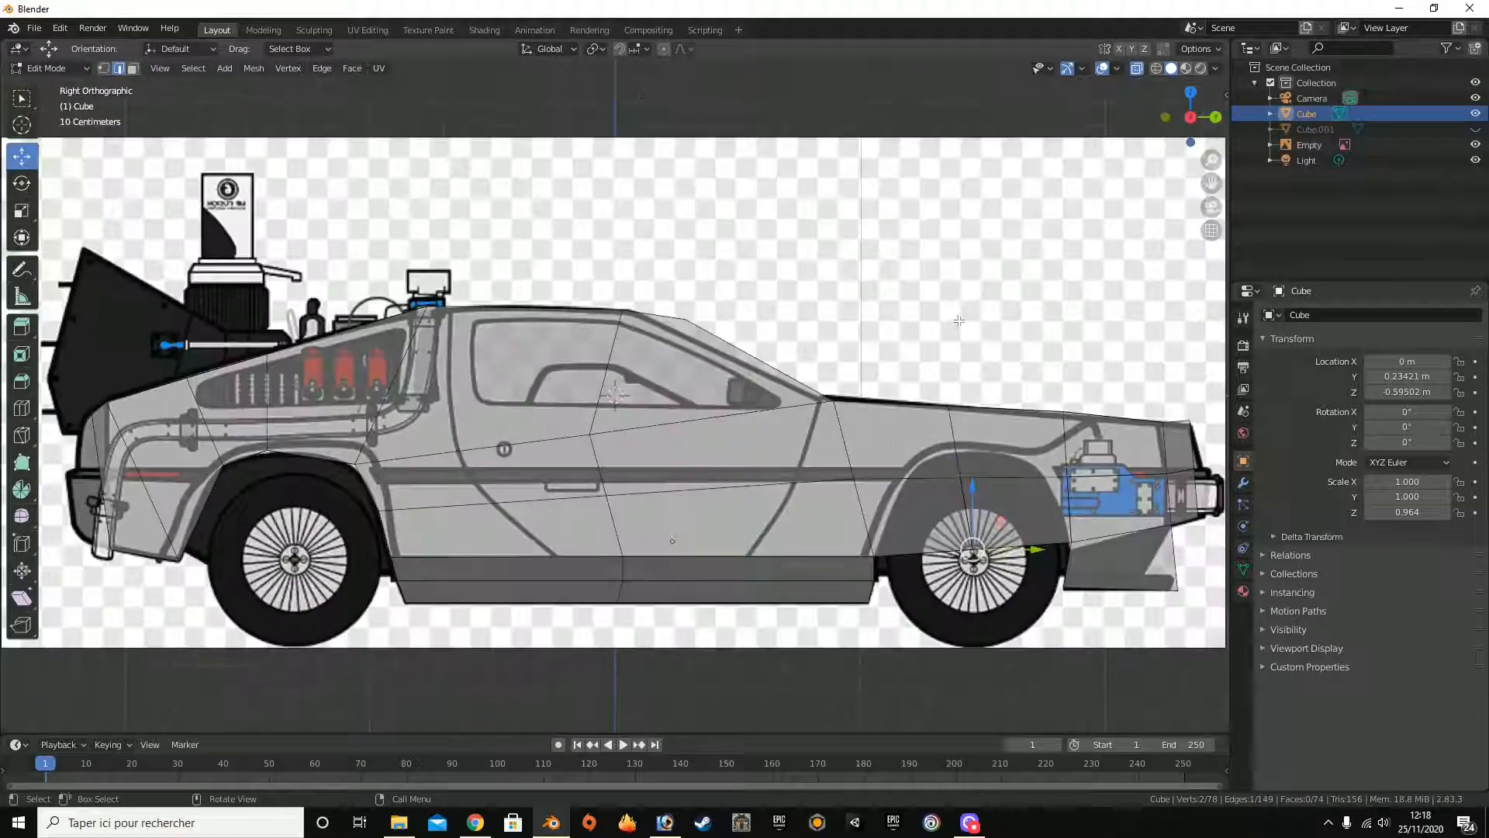
pyautogui.moveTo(971, 514); pyautogui.dragTo(976, 408)
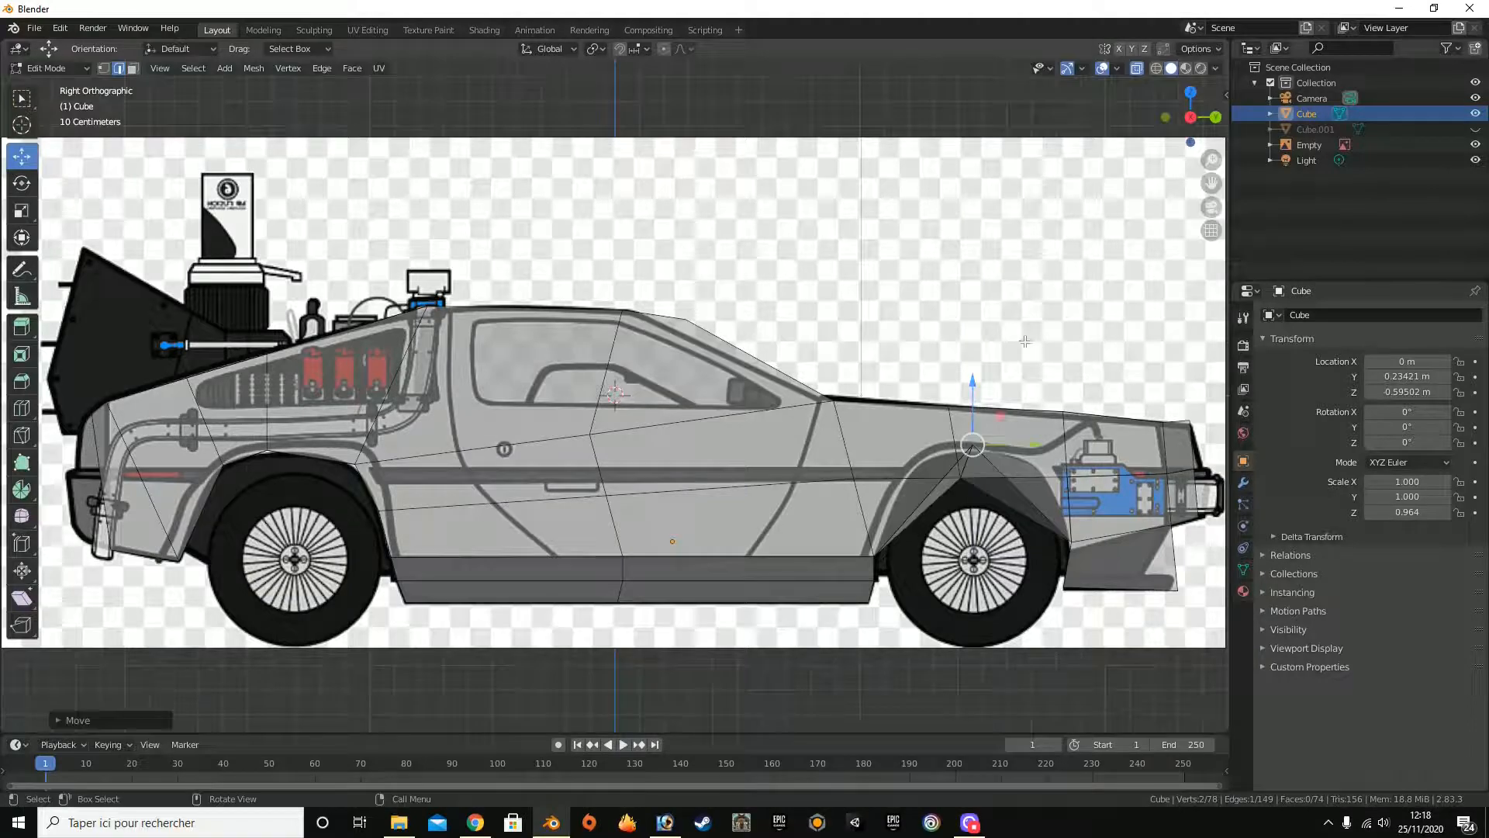
pyautogui.click(1137, 70)
pyautogui.moveTo(1176, 116); pyautogui.dragTo(1150, 133)
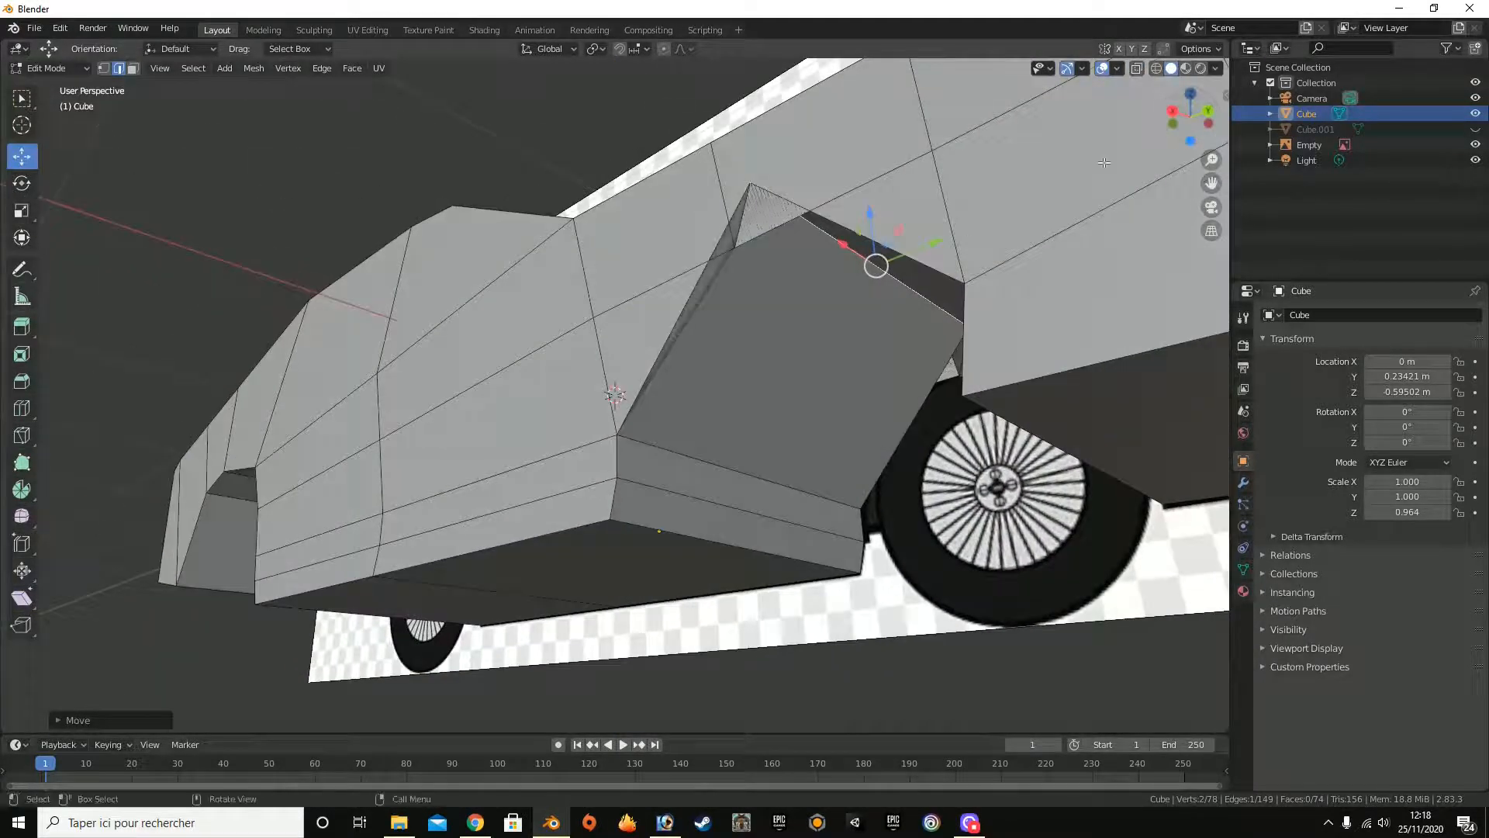
pyautogui.moveTo(871, 221); pyautogui.dragTo(892, 281)
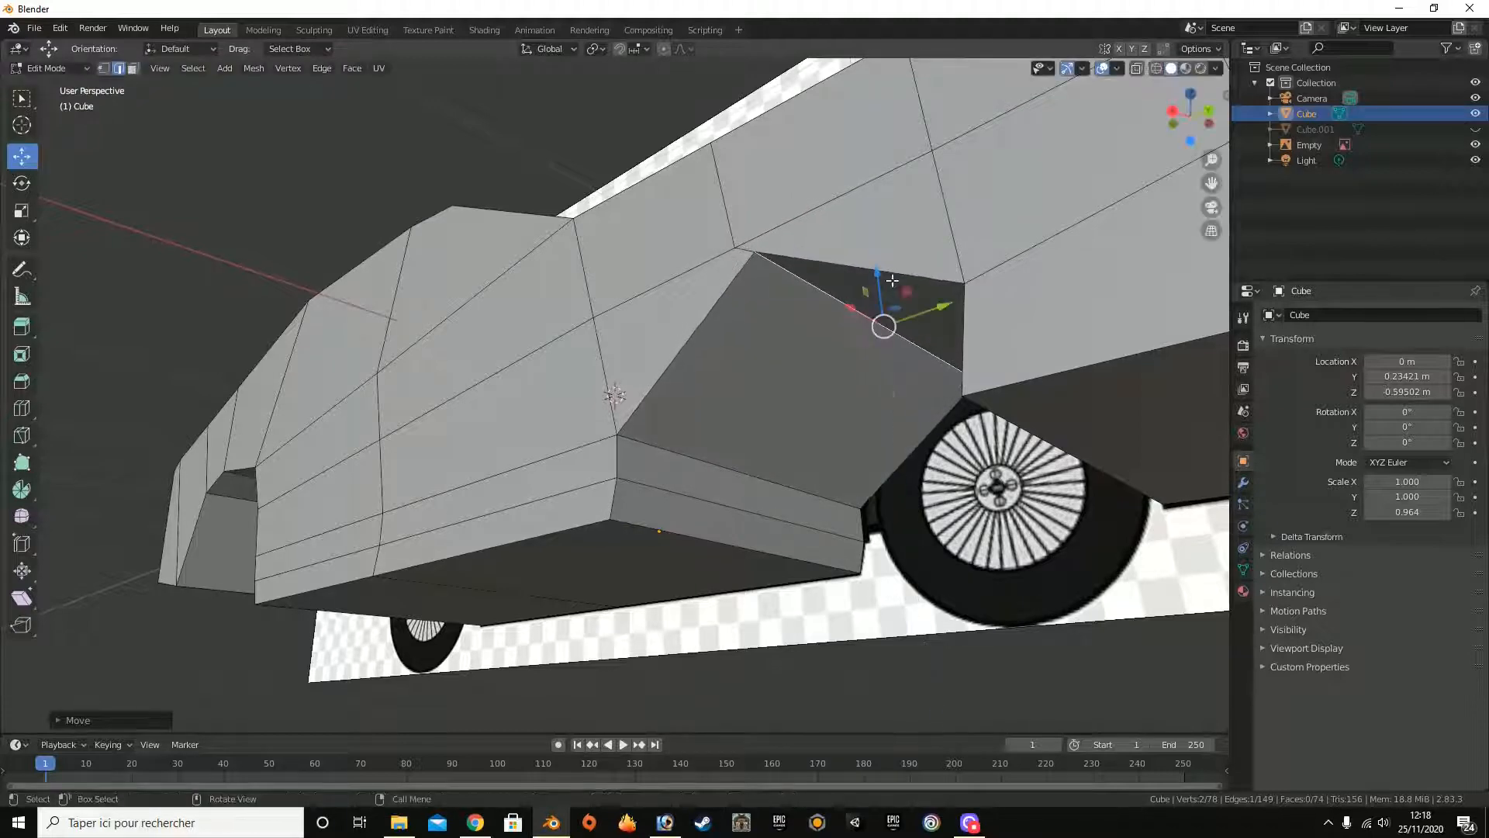
pyautogui.click(1136, 68)
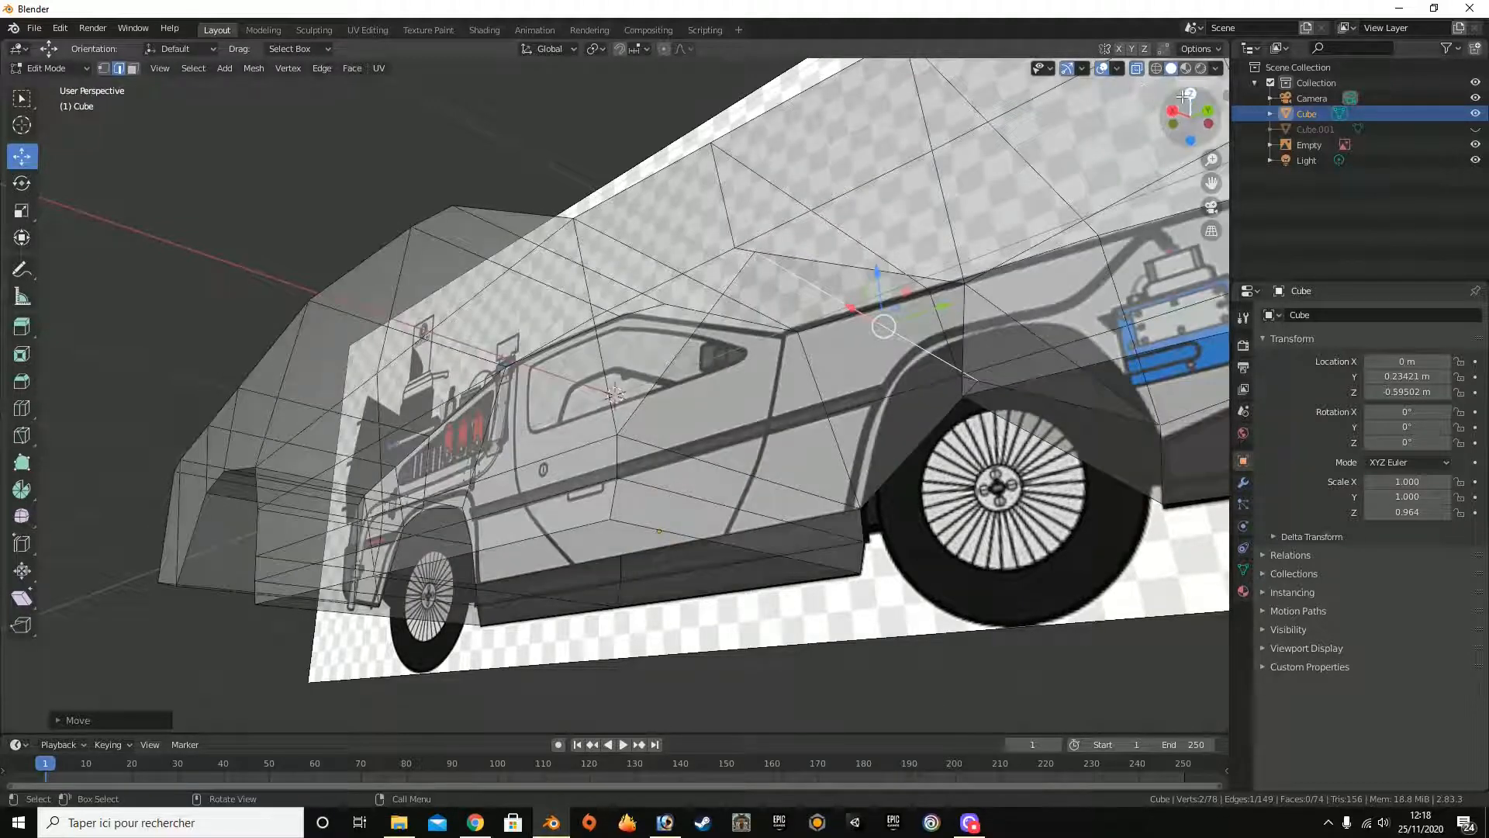
pyautogui.click(1176, 108)
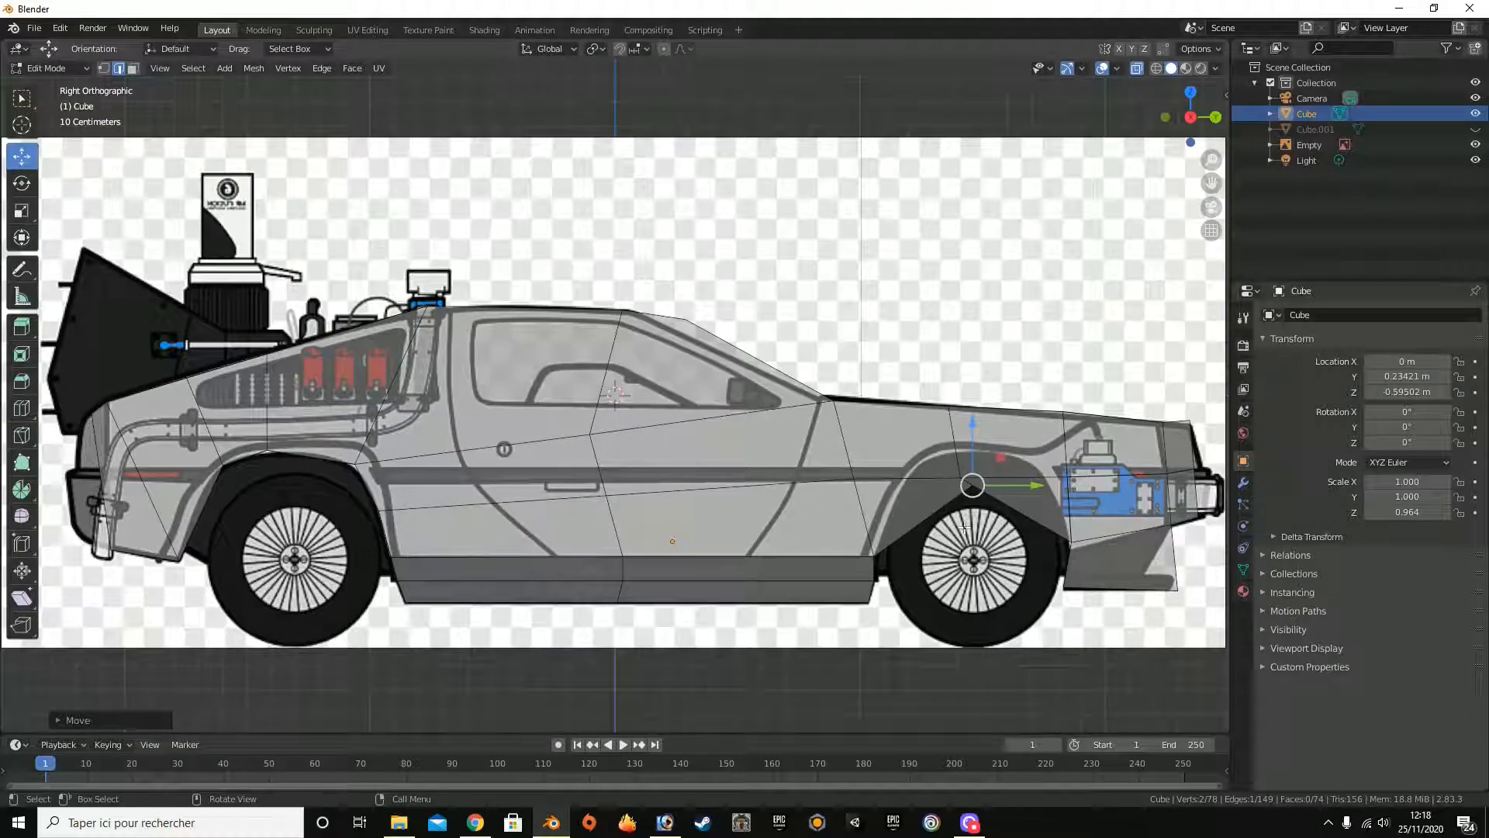
pyautogui.moveTo(1018, 484); pyautogui.dragTo(976, 467)
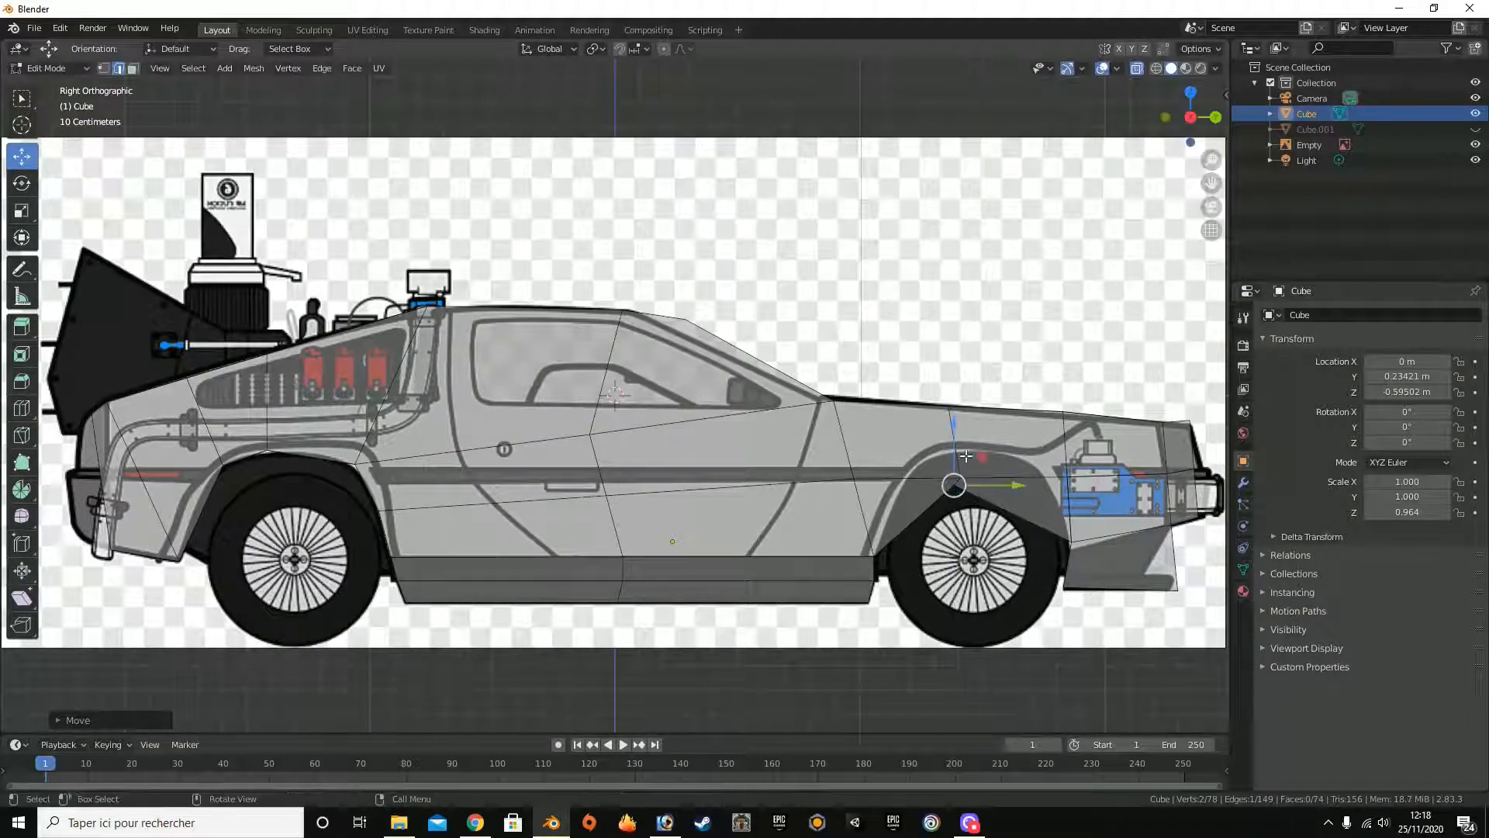
pyautogui.keyDown('shift'); pyautogui.click(956, 480); pyautogui.keyUp('shift')
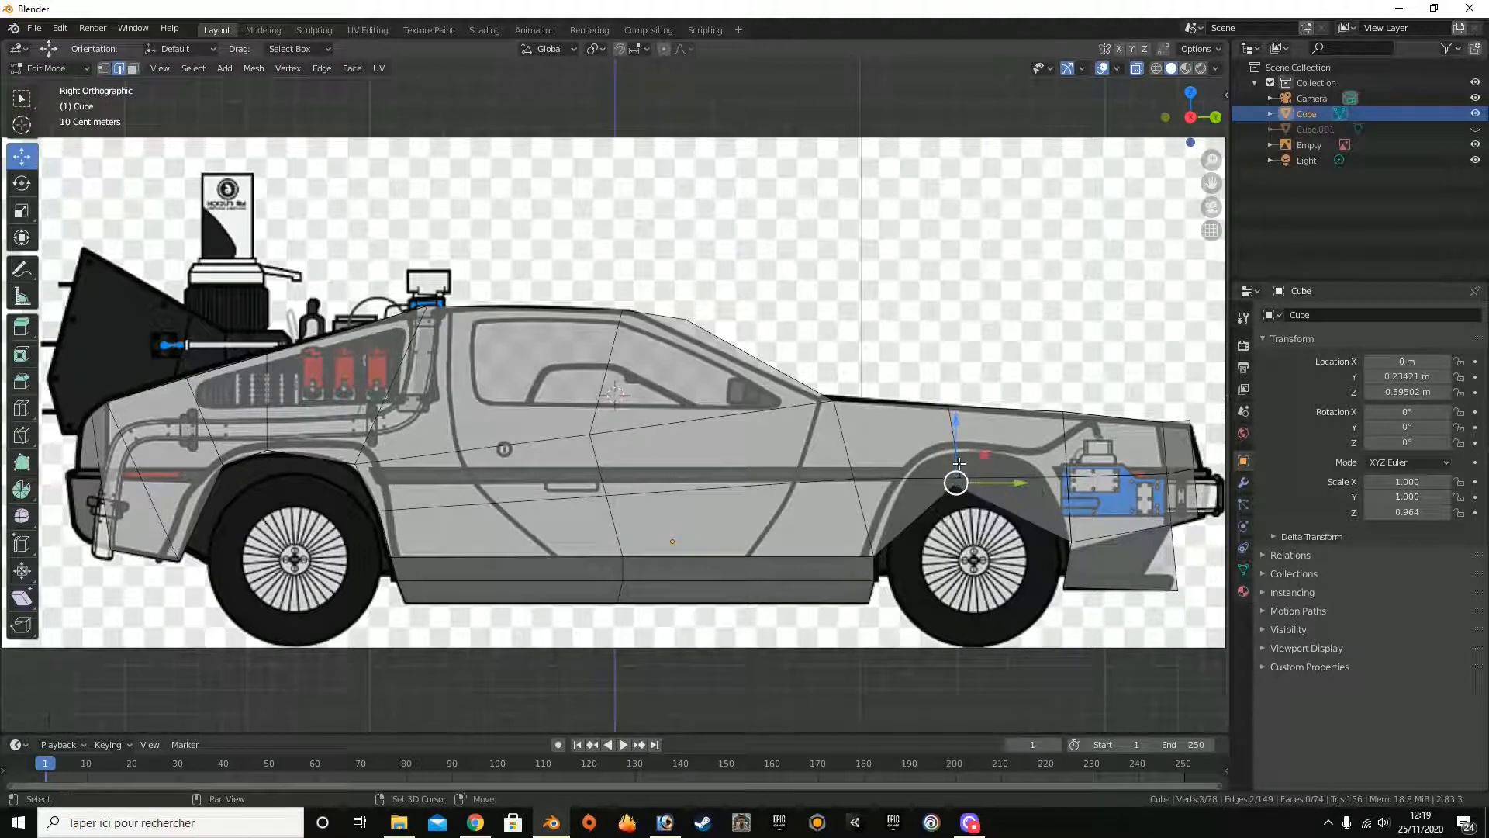
pyautogui.moveTo(1190, 117); pyautogui.dragTo(1154, 138)
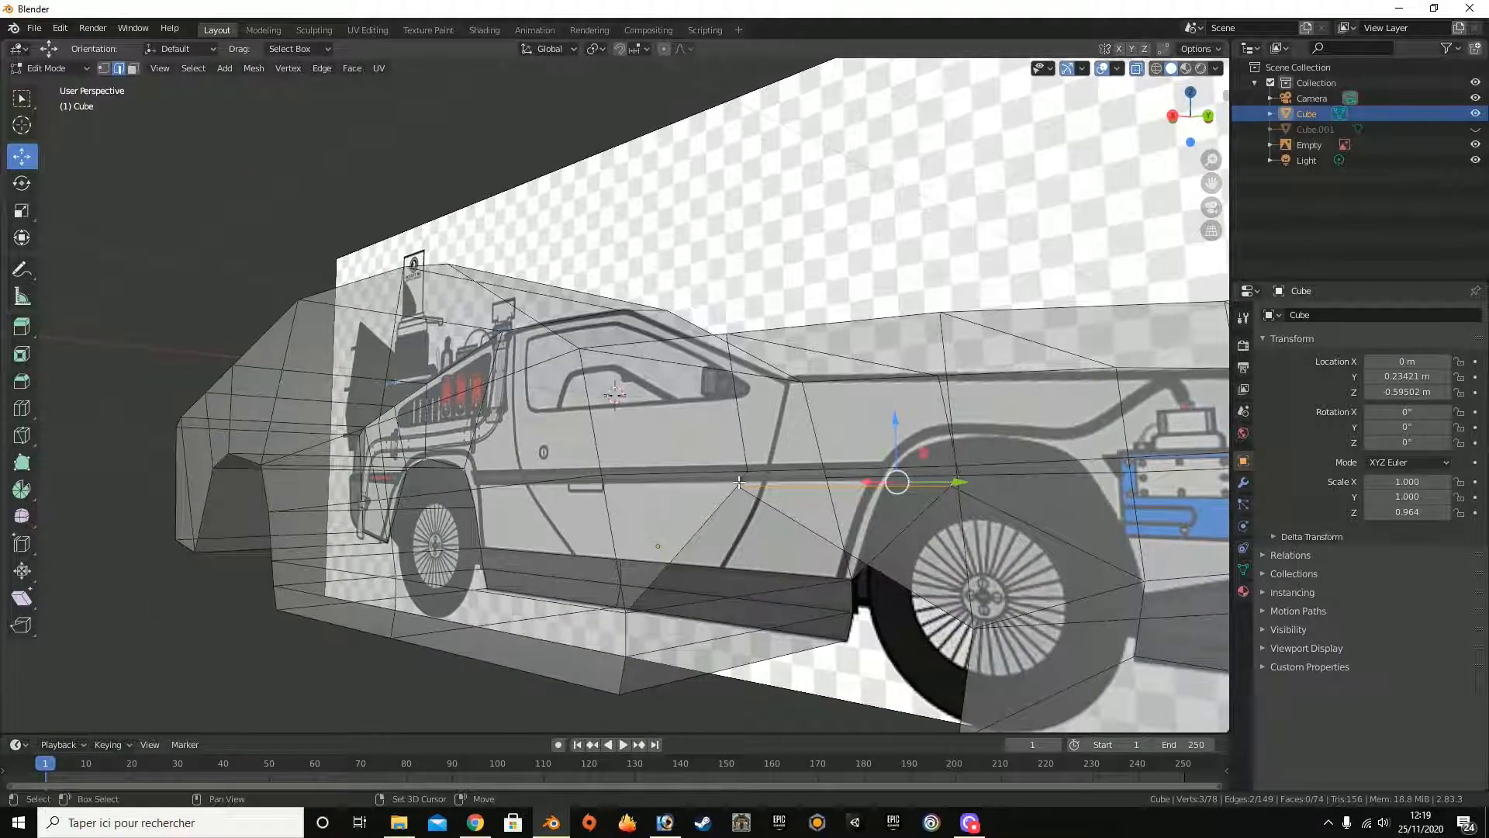
pyautogui.hotkey('alt', 'a')
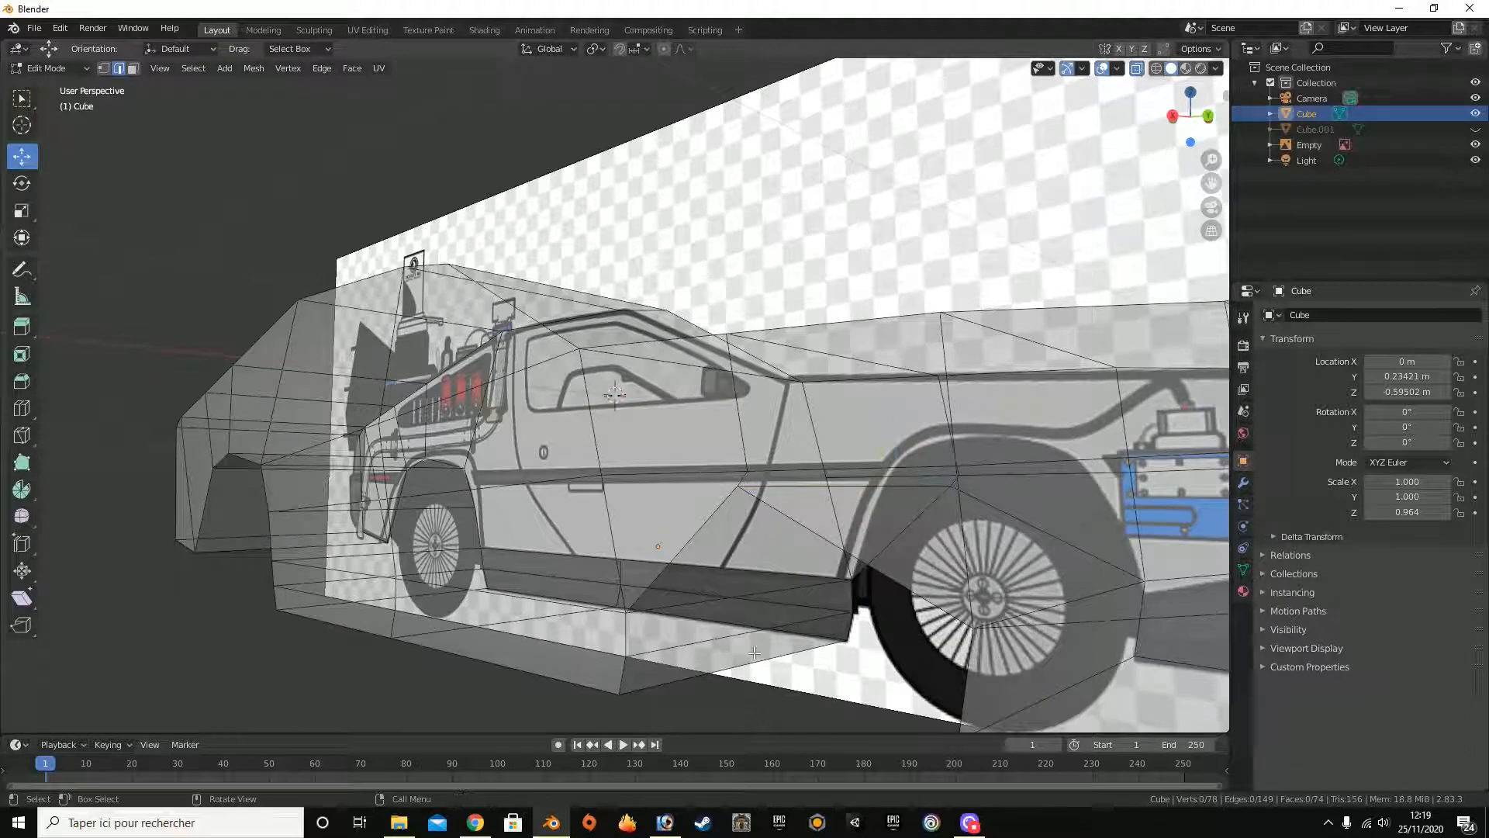
# Step: Without X-ray and with the Empty hidden, select the front arch's crosswise edge and the short vertical edges at both its ends
pyautogui.click(1138, 69)
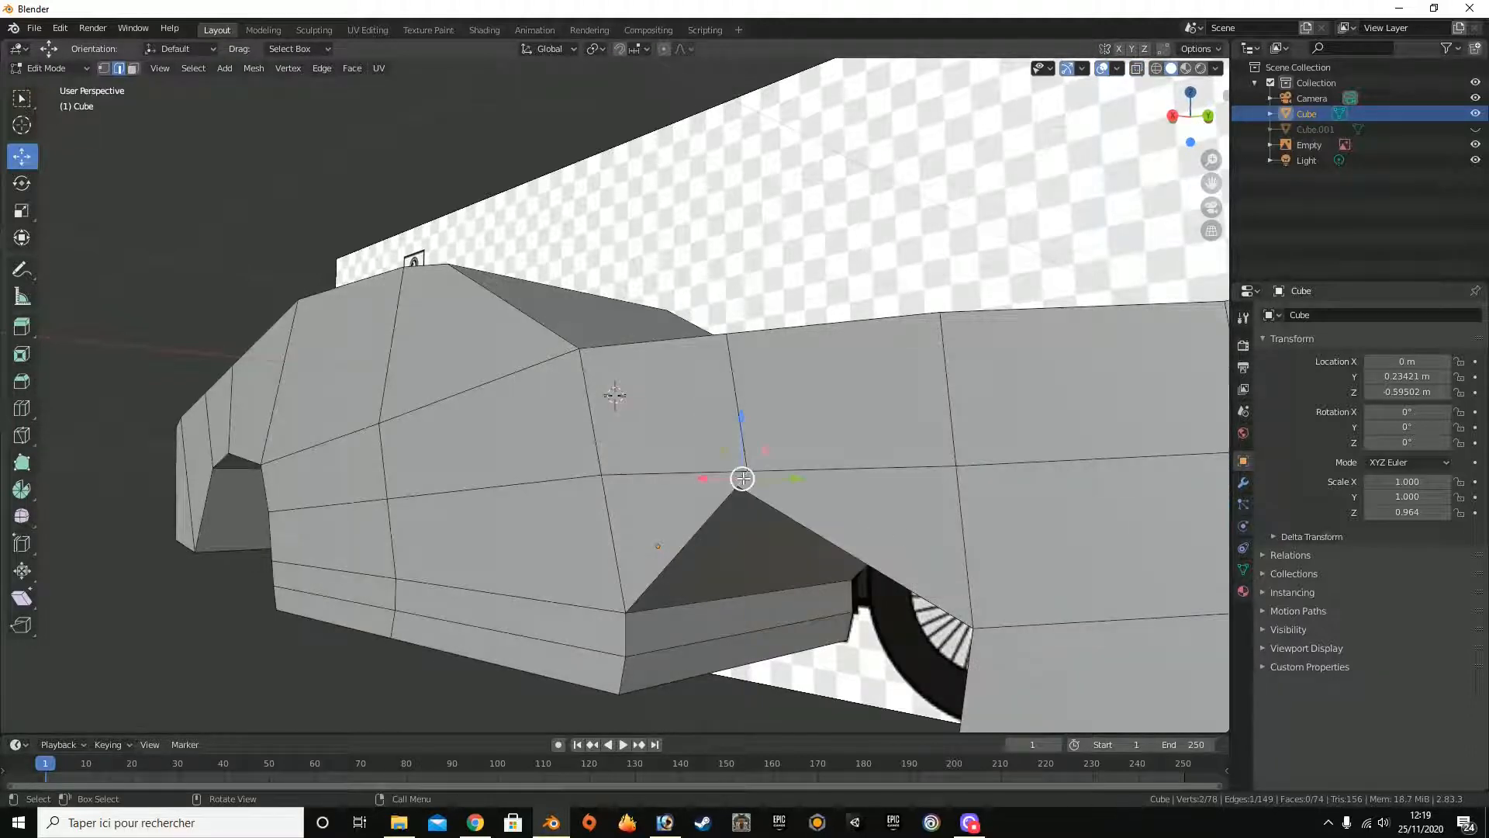
pyautogui.moveTo(1214, 115); pyautogui.dragTo(801, 190)
pyautogui.keyDown('shift'); pyautogui.click(777, 200); pyautogui.keyUp('shift')
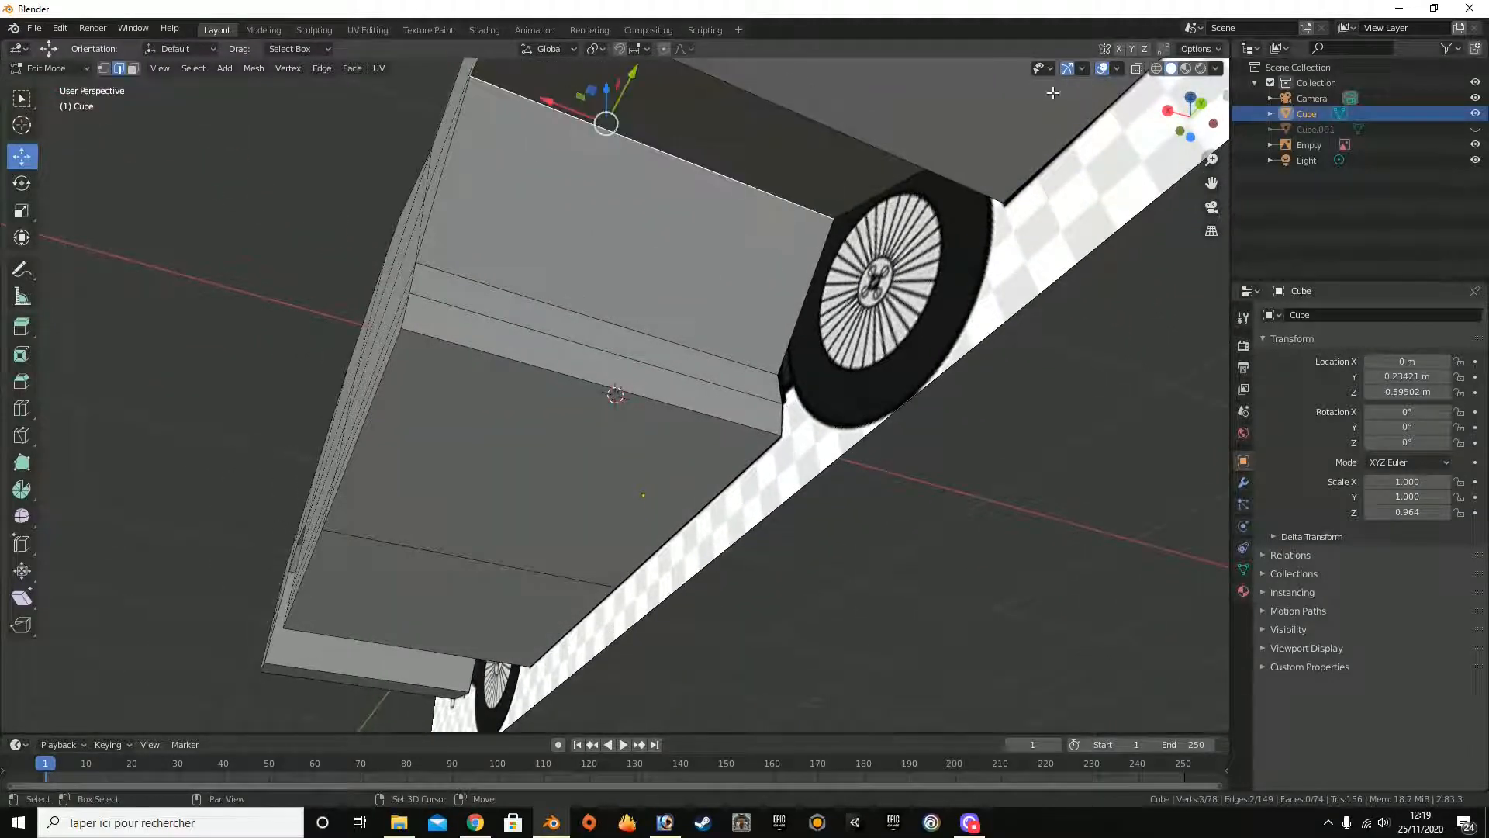
pyautogui.moveTo(1175, 114); pyautogui.dragTo(1098, 130)
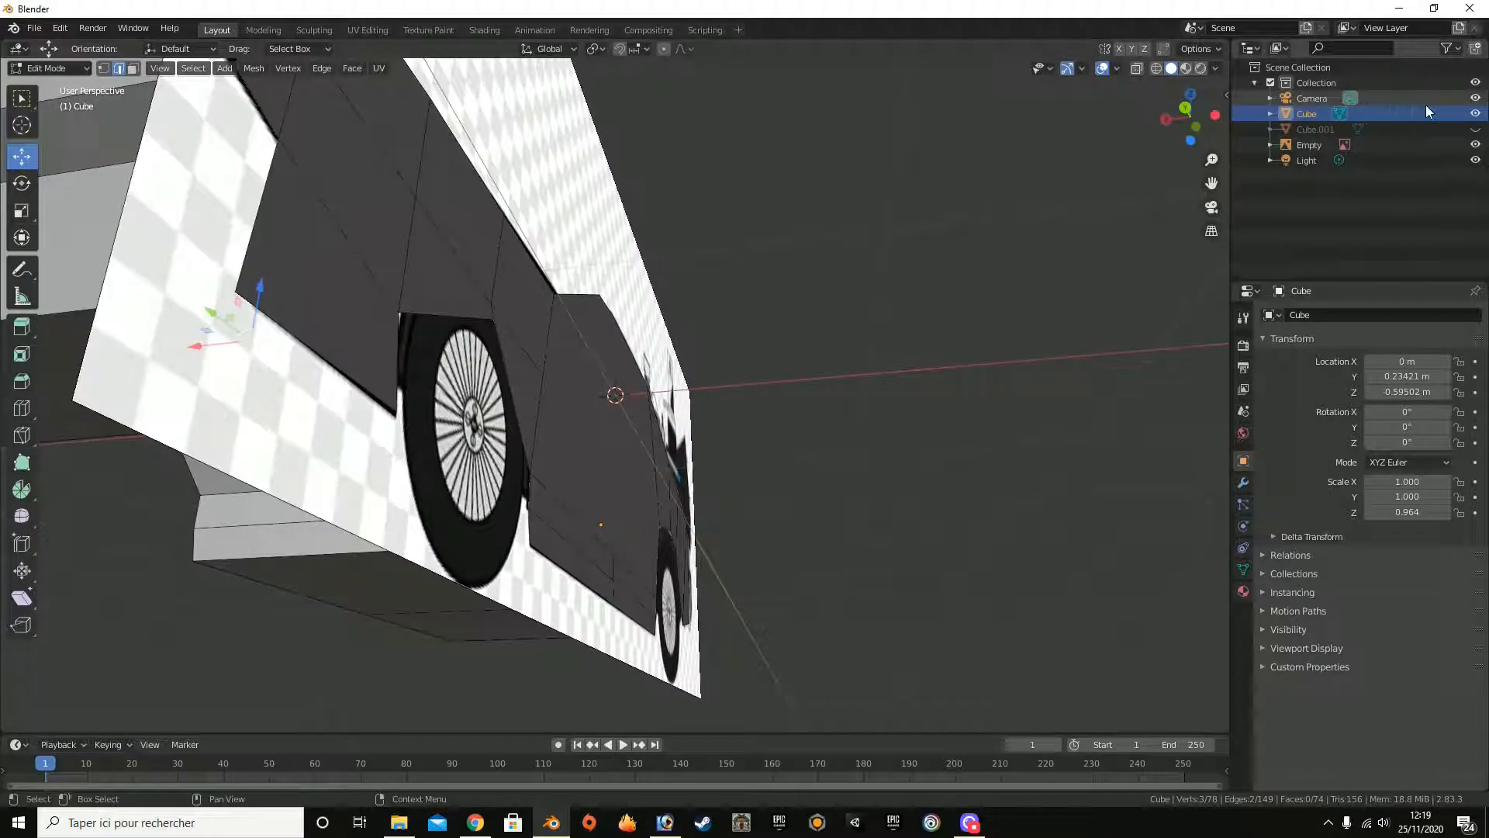
pyautogui.click(1475, 144)
pyautogui.moveTo(1186, 116); pyautogui.dragTo(1198, 118)
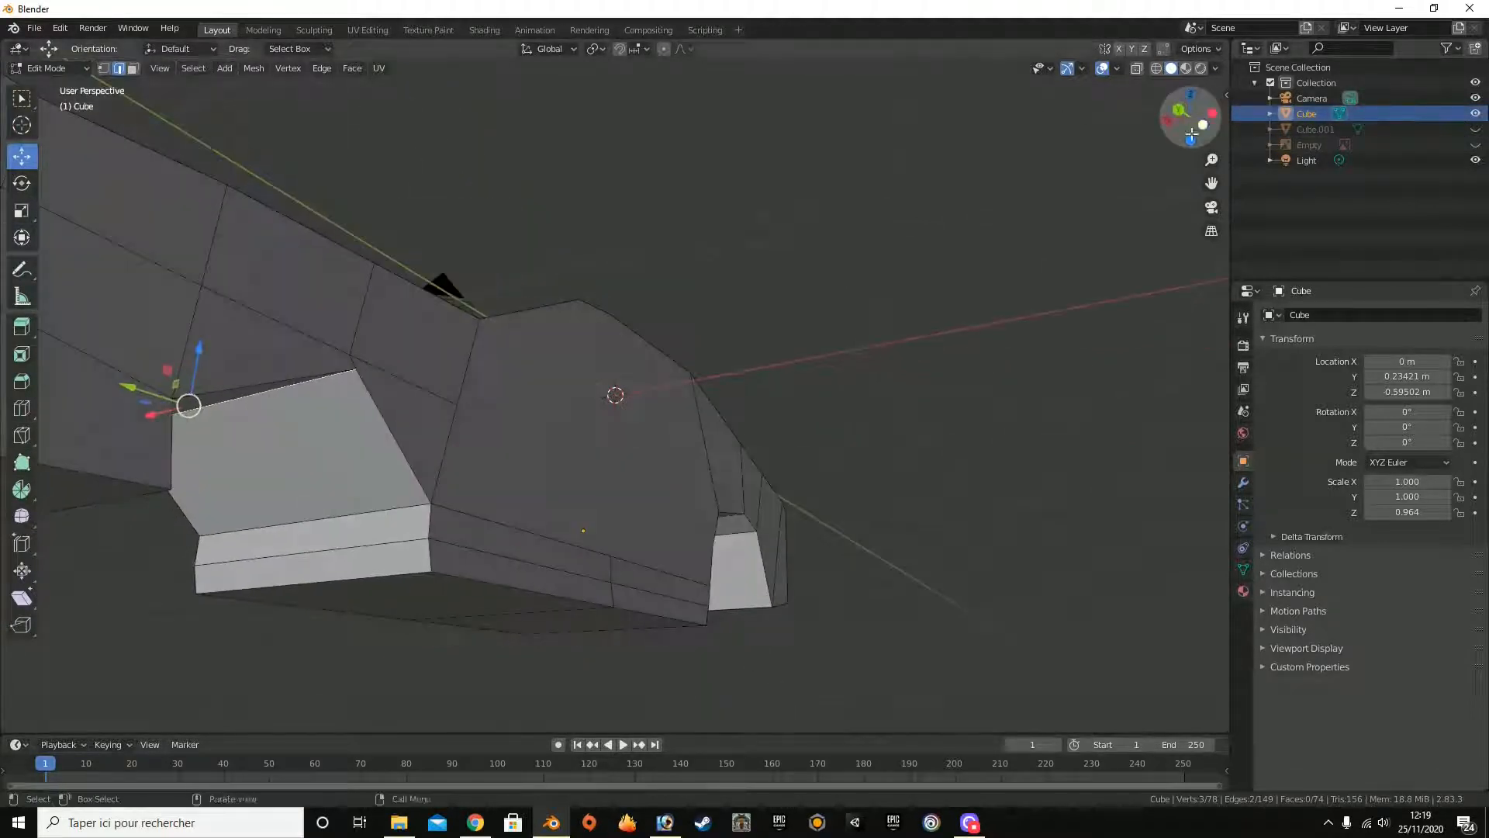
pyautogui.keyDown('shift'); pyautogui.click(354, 363); pyautogui.keyUp('shift')
# Step: Show Cube.001 and the Empty reference, and raise the three selected edges to the top of the front wheel arch in side view
pyautogui.click(1169, 122)
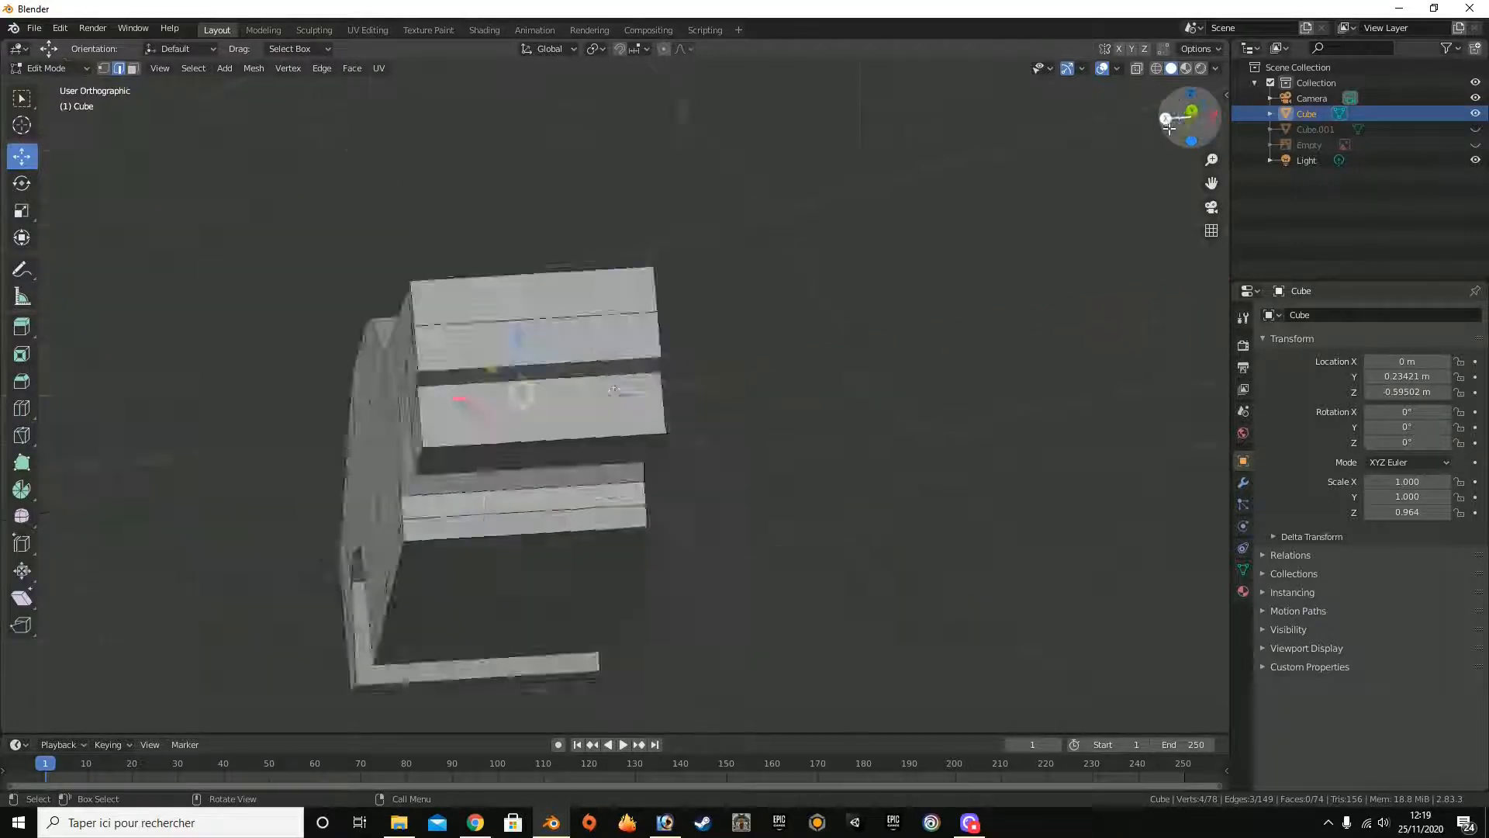
pyautogui.click(1137, 67)
pyautogui.click(1476, 129)
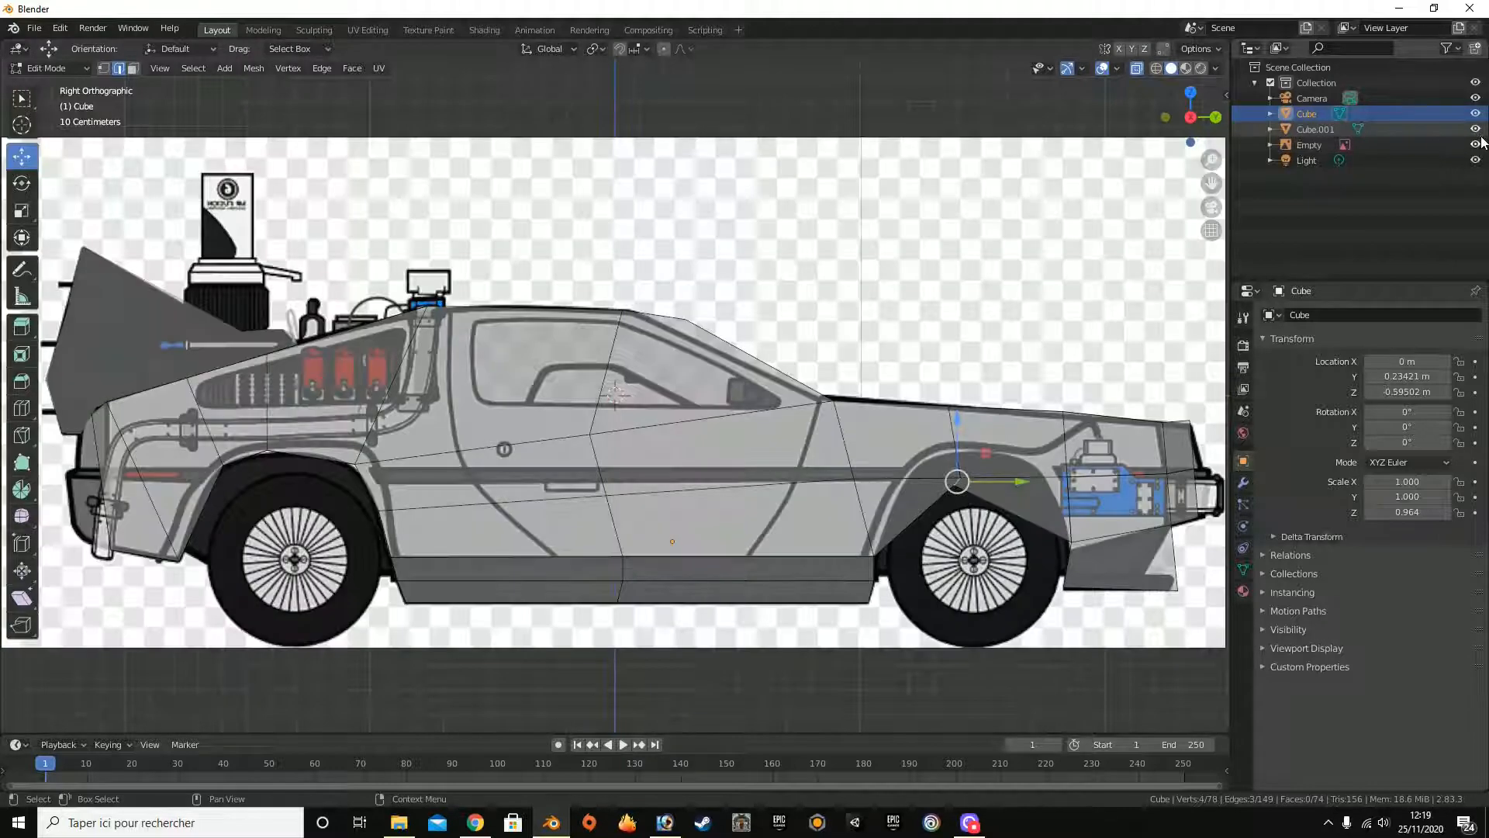
pyautogui.click(1476, 145)
pyautogui.moveTo(959, 444); pyautogui.dragTo(951, 410)
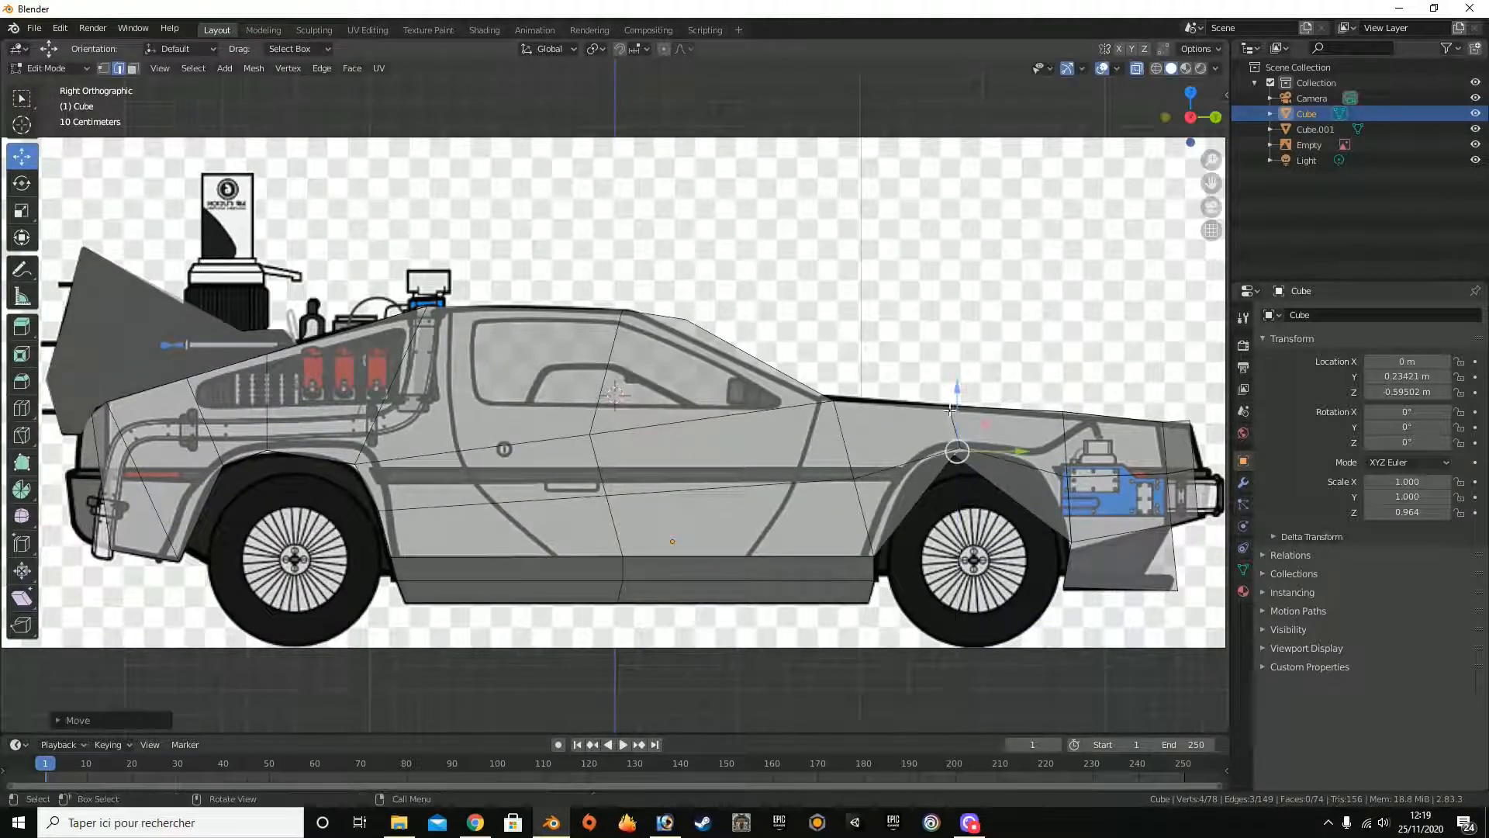
# Step: Add a loop cut halfway along the rear slope of the front wheel arch and ready it for moving
pyautogui.click(13, 411)
pyautogui.moveTo(1180, 125); pyautogui.dragTo(1098, 82)
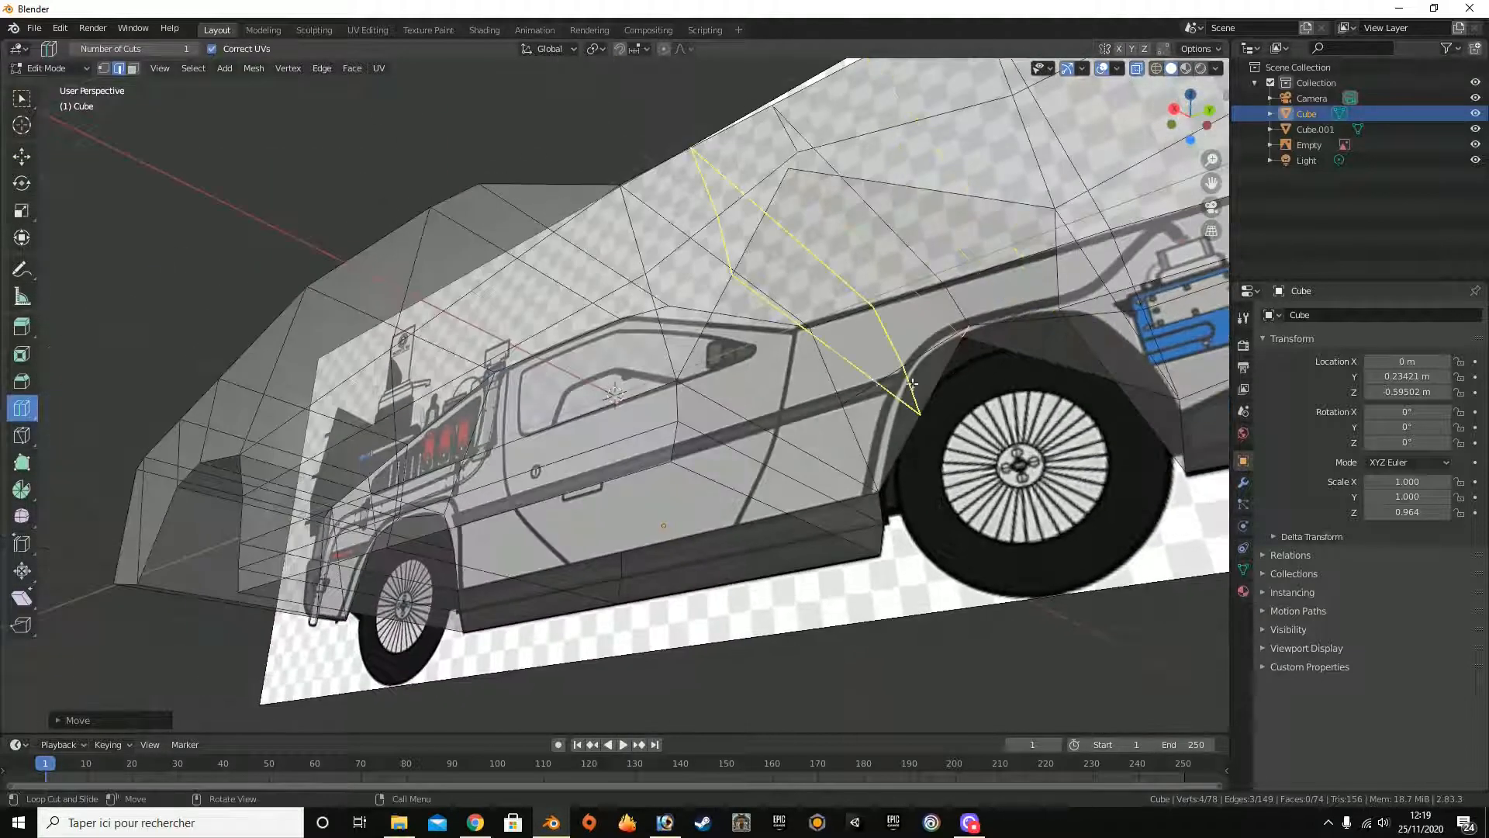
pyautogui.click(874, 379)
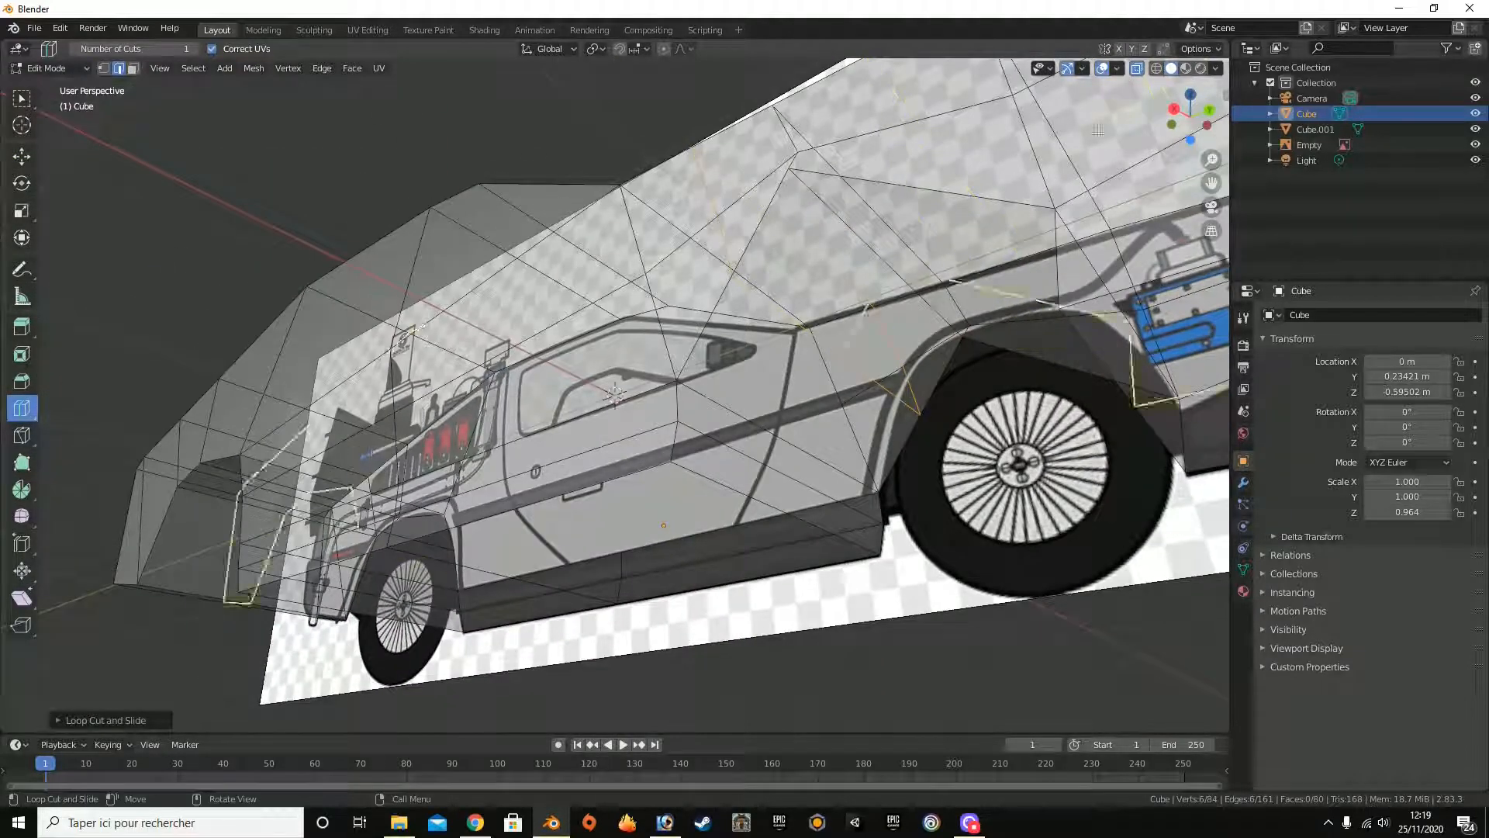
pyautogui.click(1181, 107)
pyautogui.click(20, 99)
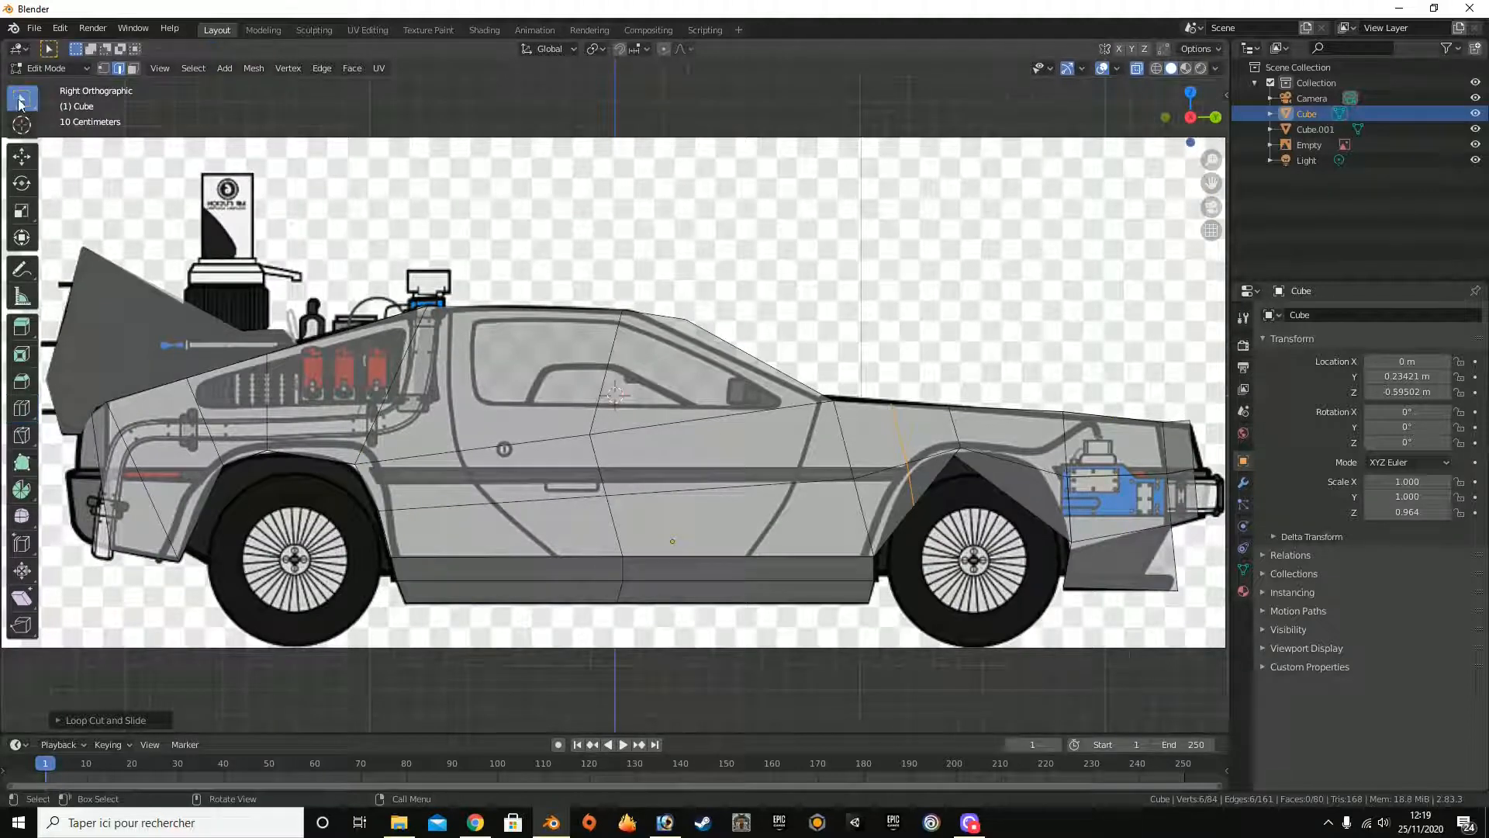
pyautogui.click(25, 151)
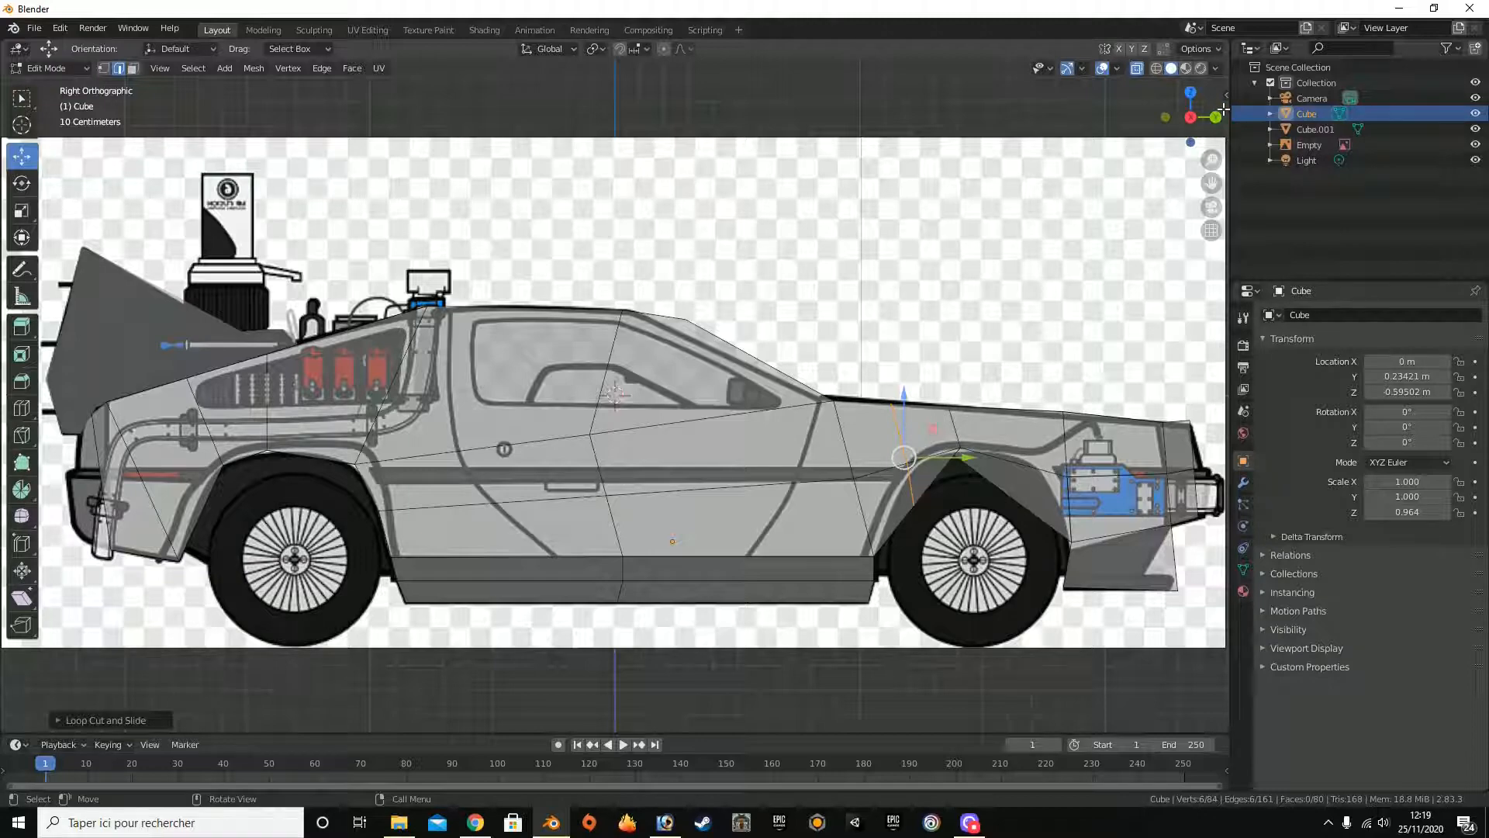
pyautogui.moveTo(1210, 114); pyautogui.dragTo(1086, 60)
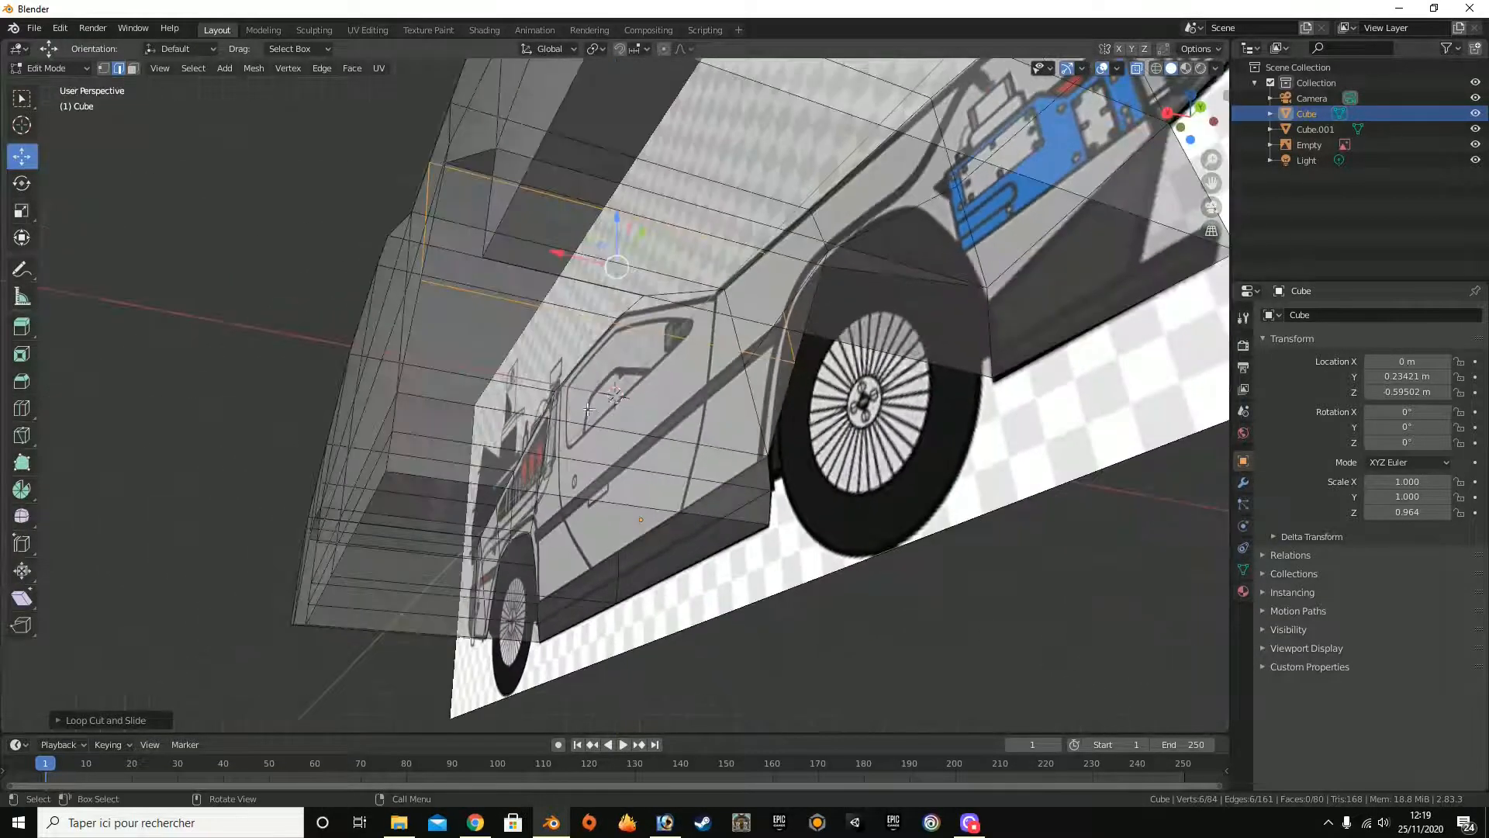
# Step: Select the crosswise edge on the rear slope of the front wheel arch and raise it to the arch outline in side view
pyautogui.click(507, 304)
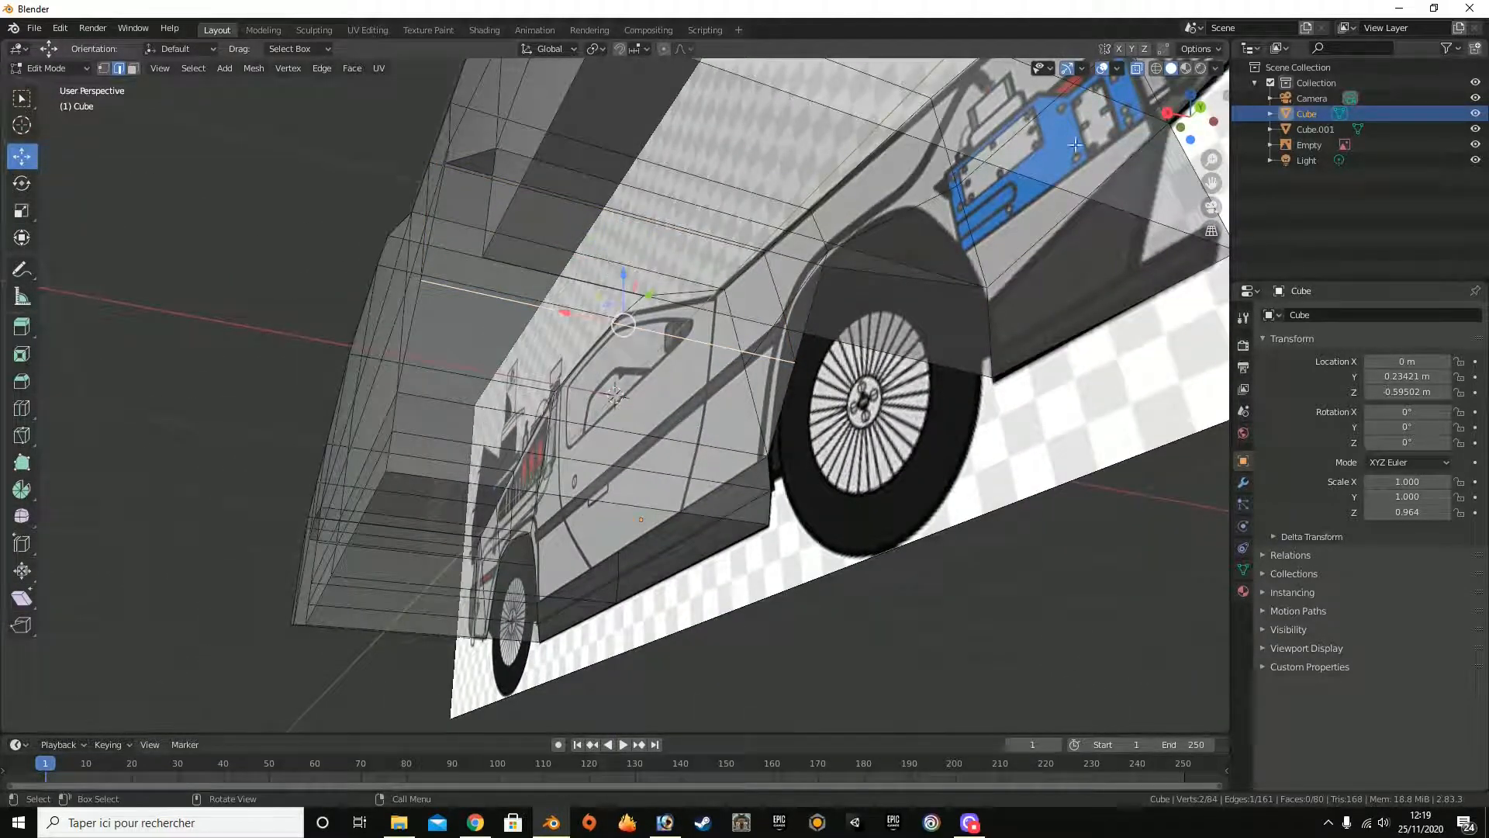
pyautogui.click(1167, 112)
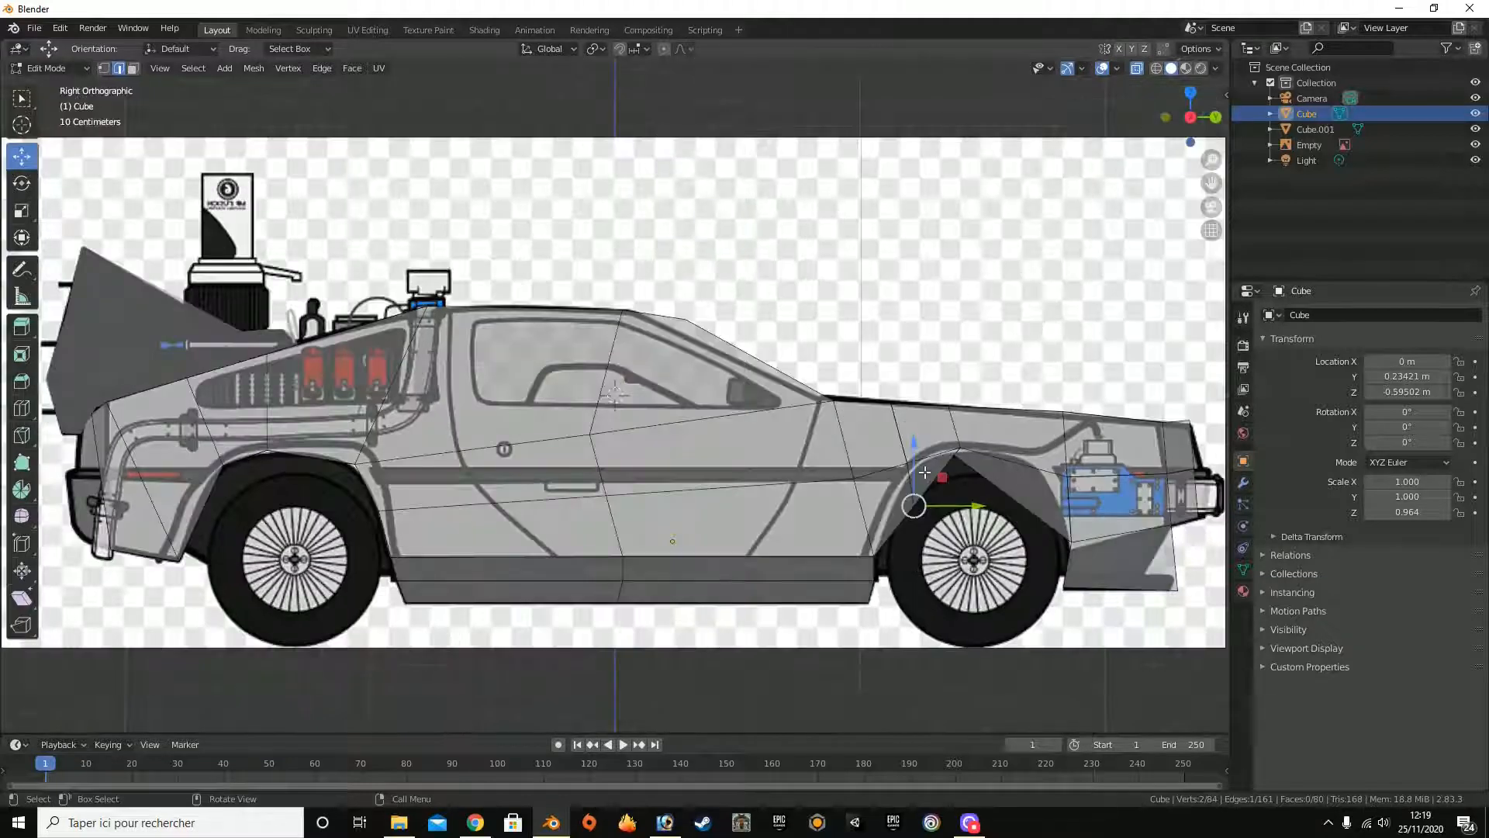
pyautogui.moveTo(915, 465); pyautogui.dragTo(907, 429)
pyautogui.click(972, 823)
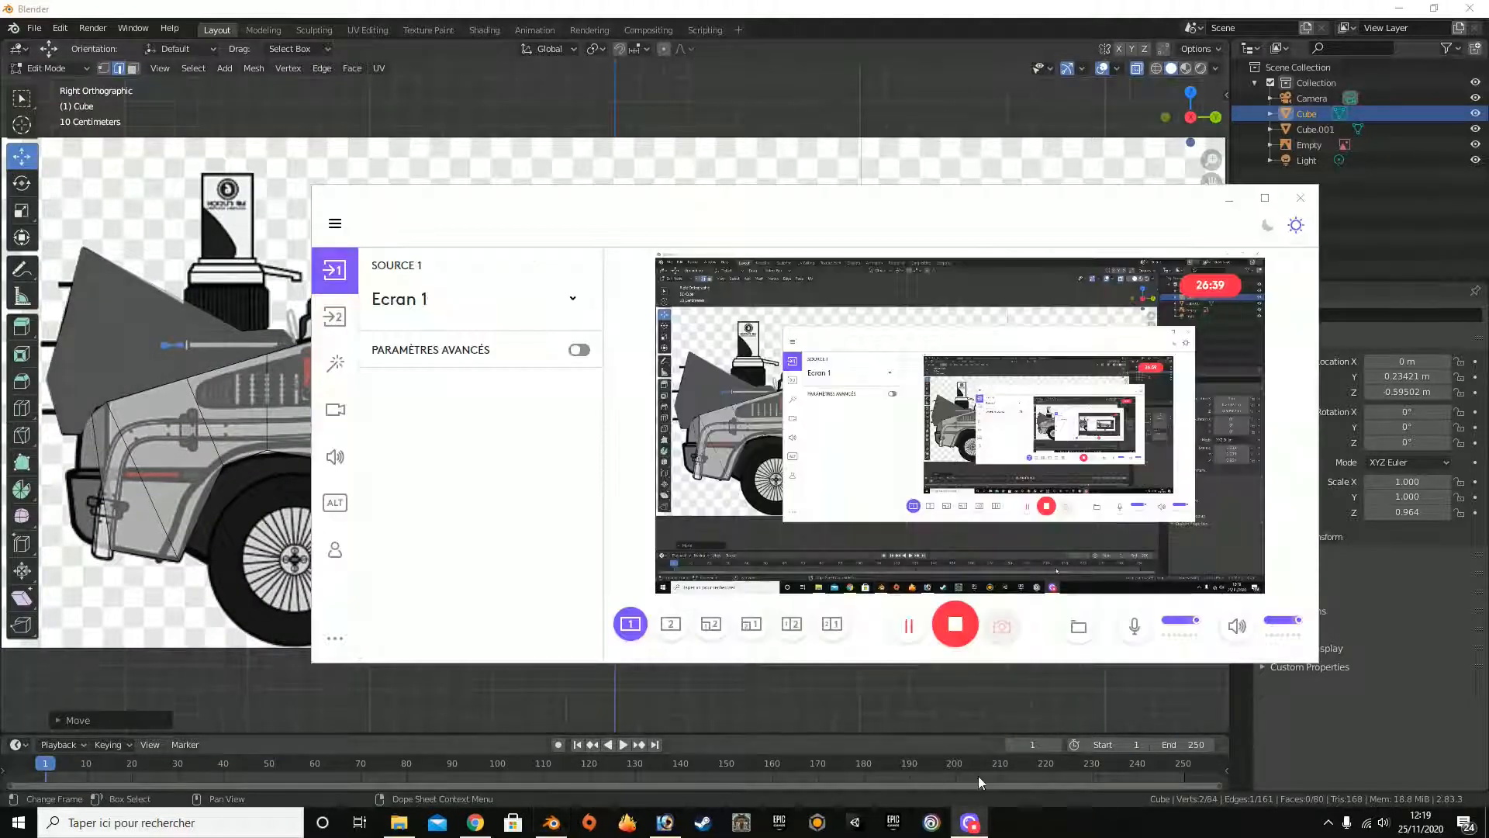
pyautogui.click(551, 823)
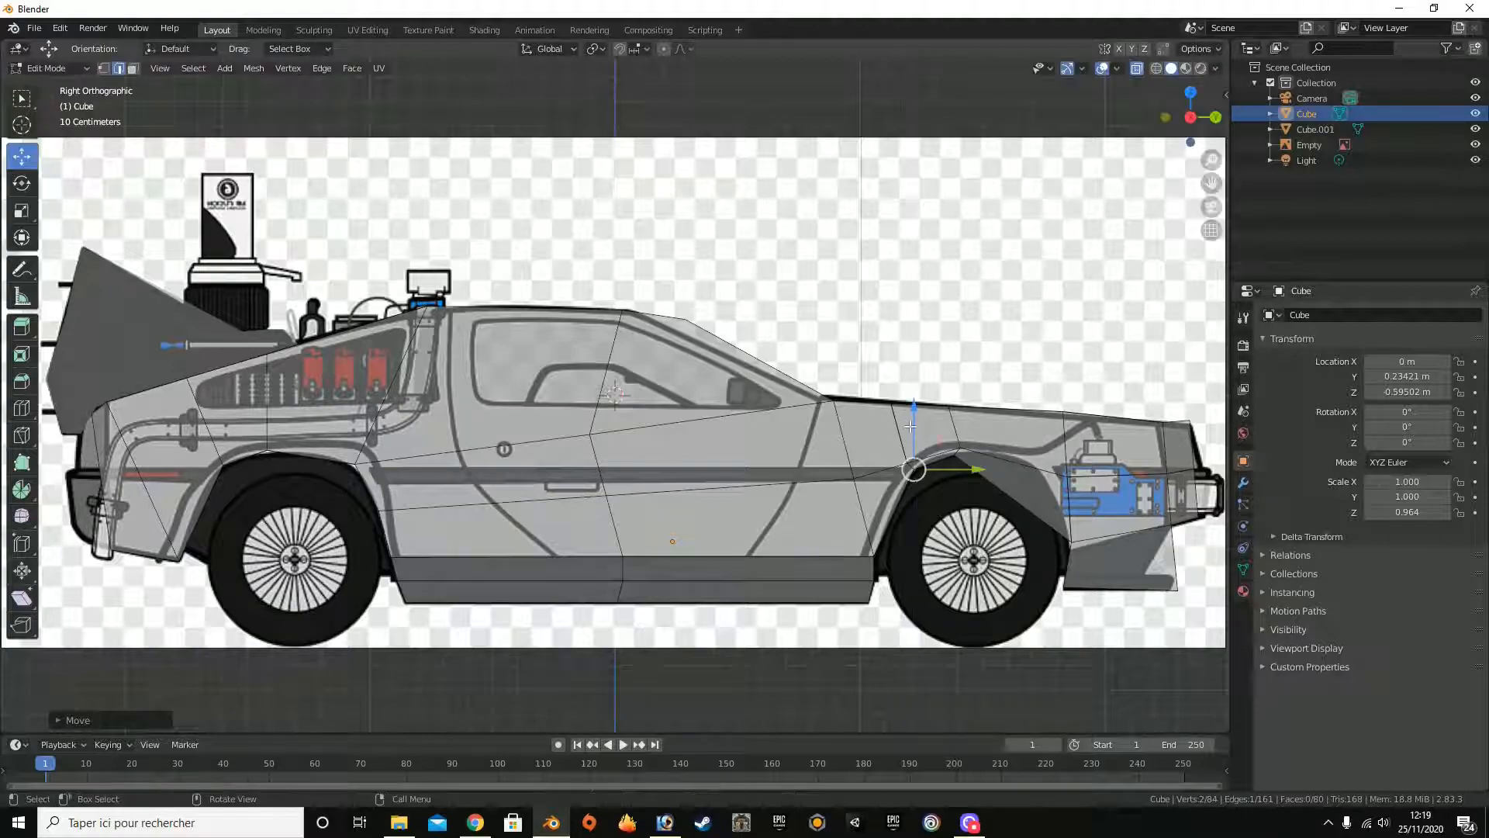
pyautogui.moveTo(1194, 116); pyautogui.dragTo(224, 397)
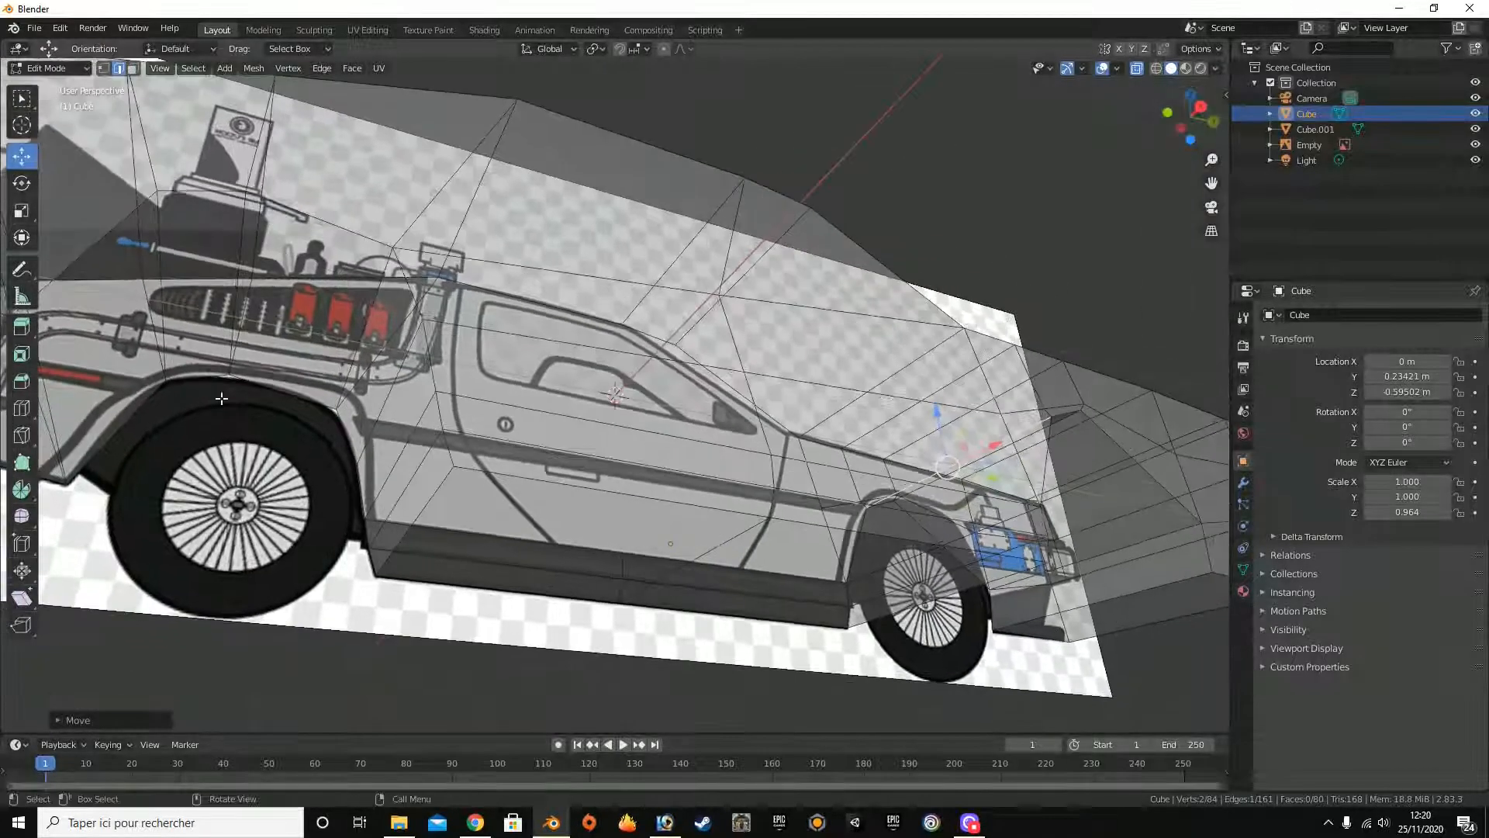
pyautogui.moveTo(1206, 130)
pyautogui.mouseDown()
pyautogui.moveTo(814, 201)
pyautogui.moveTo(1206, 130)
pyautogui.mouseUp()
pyautogui.click(1173, 110)
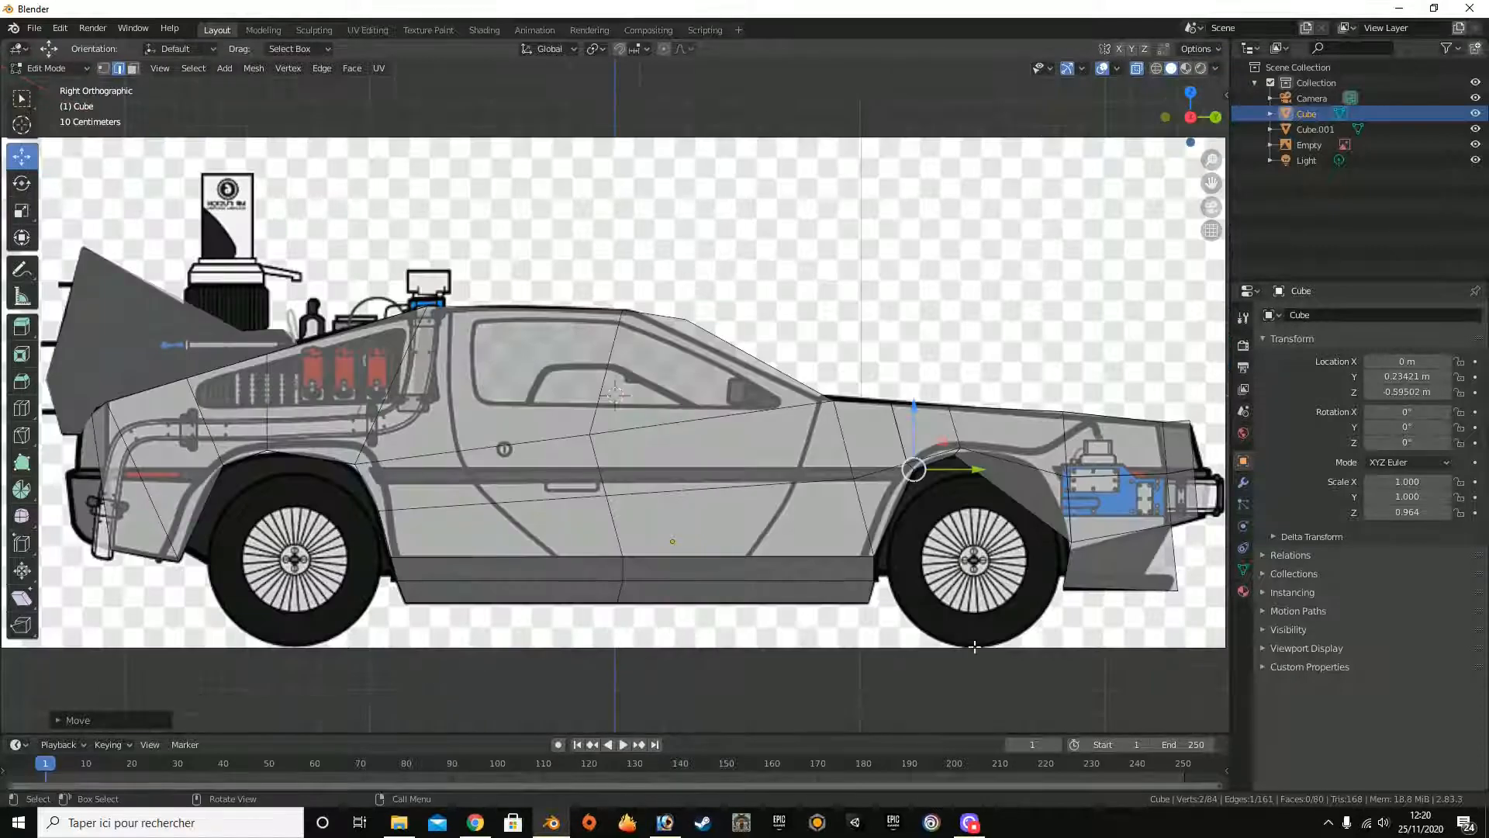
# Step: Add a loop cut halfway along the front slope of the front wheel arch and ready its lower crosswise edge for moving
pyautogui.click(1008, 462)
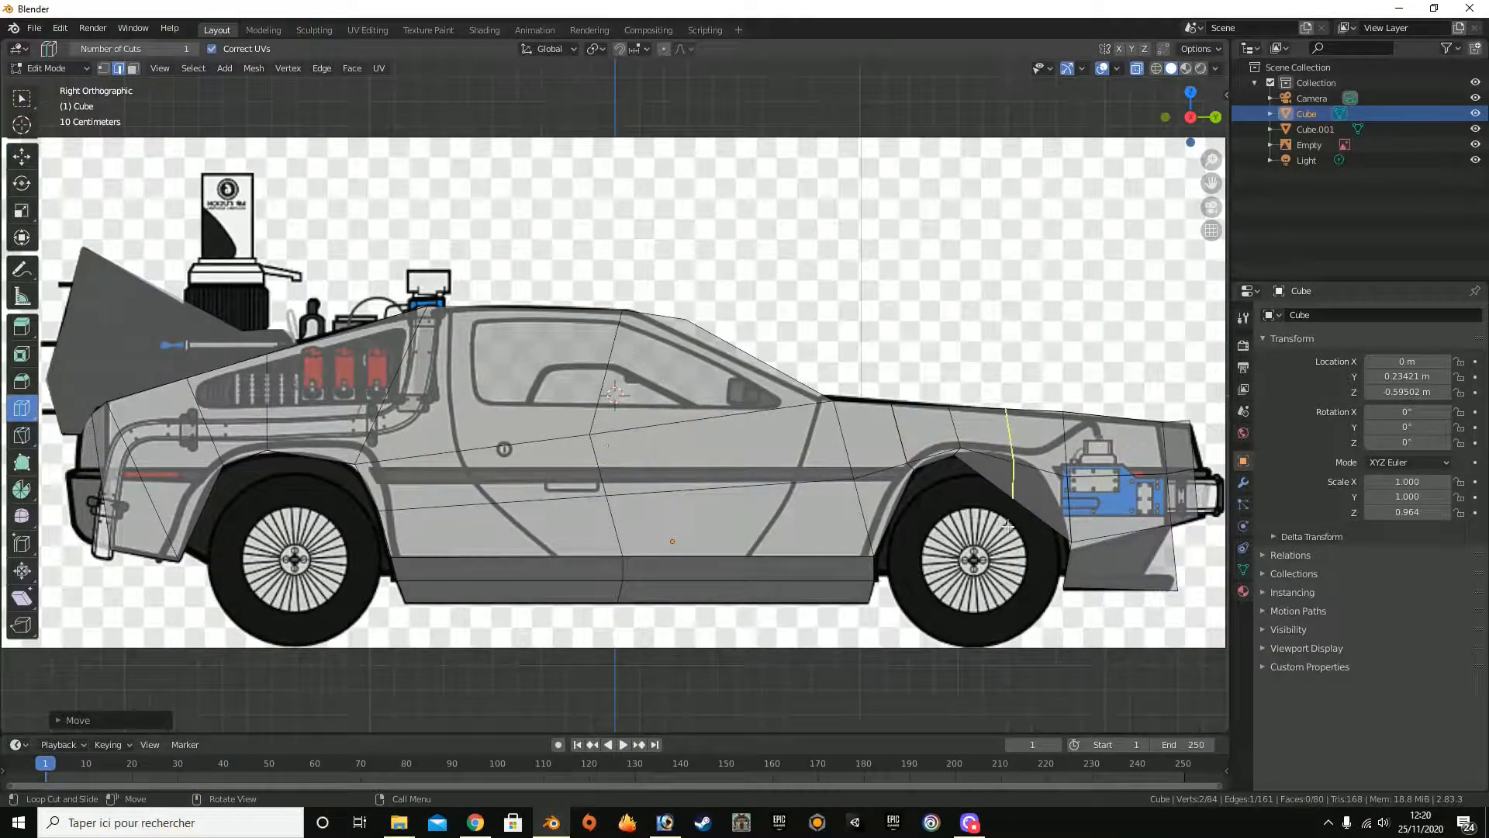
pyautogui.click(1137, 72)
pyautogui.moveTo(1190, 118); pyautogui.dragTo(2, 101)
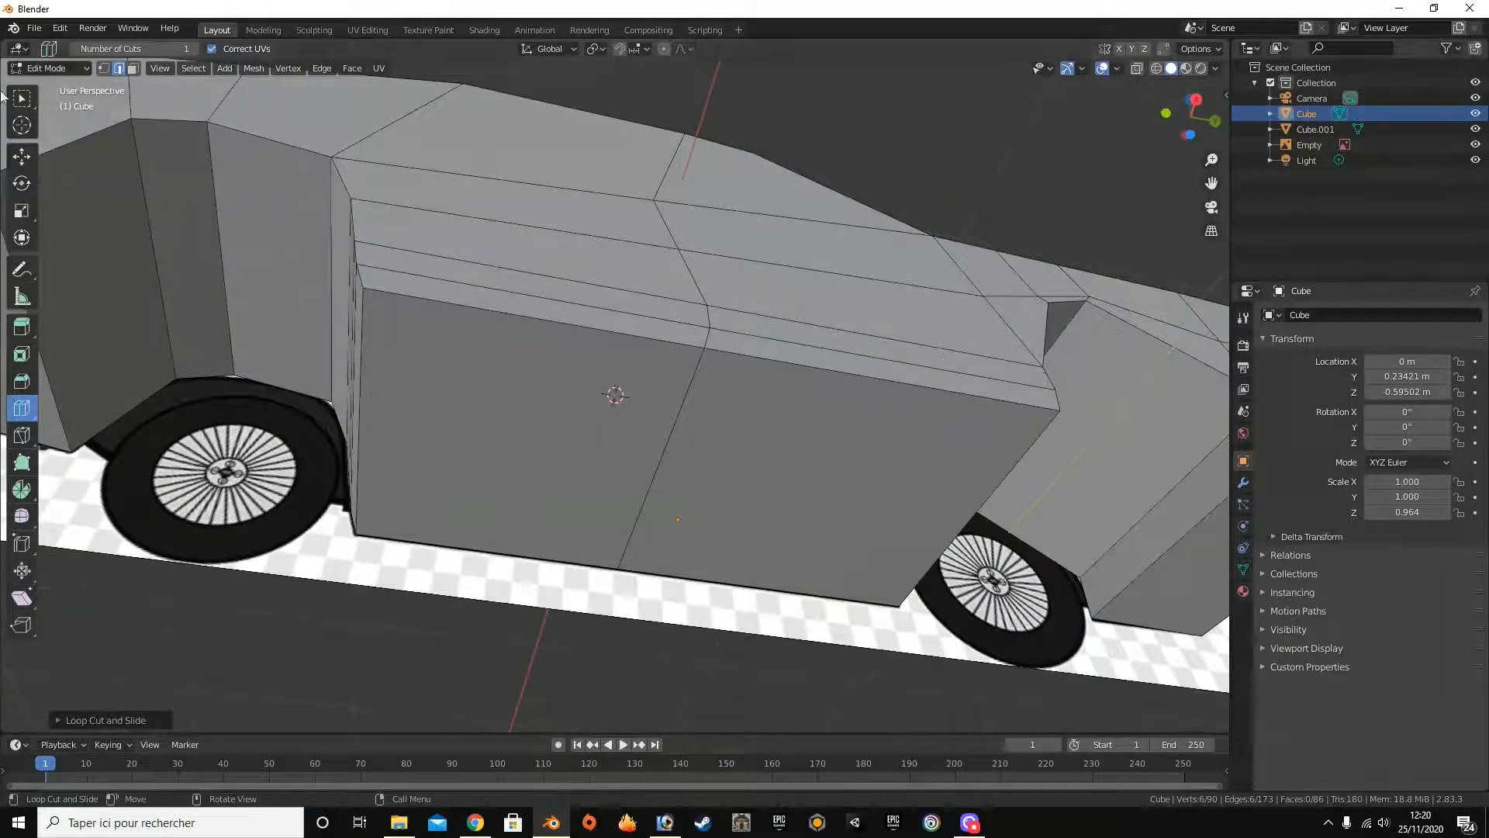
pyautogui.click(19, 98)
pyautogui.click(1082, 459)
pyautogui.click(21, 159)
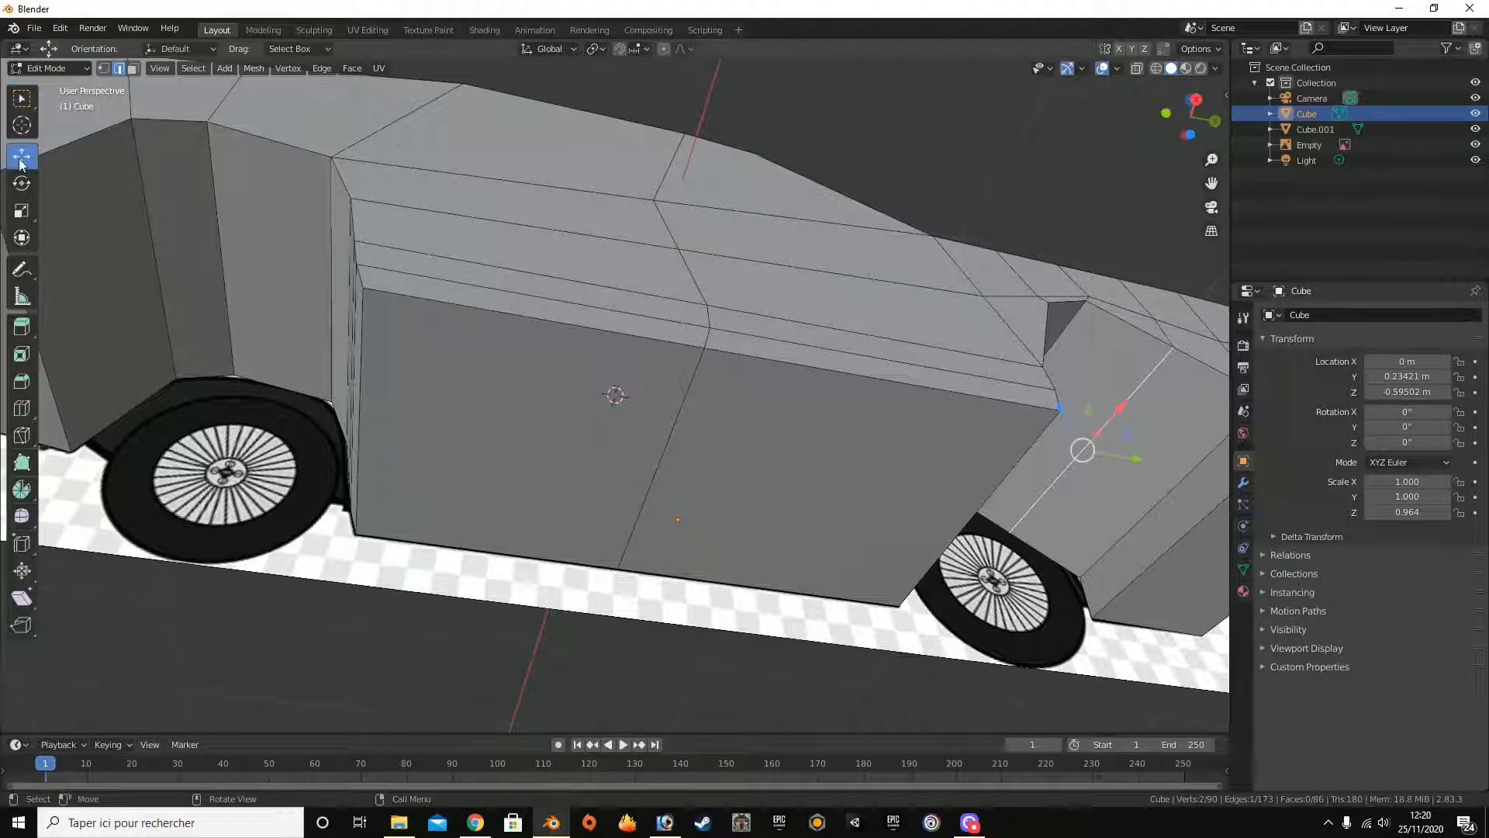
pyautogui.click(1195, 99)
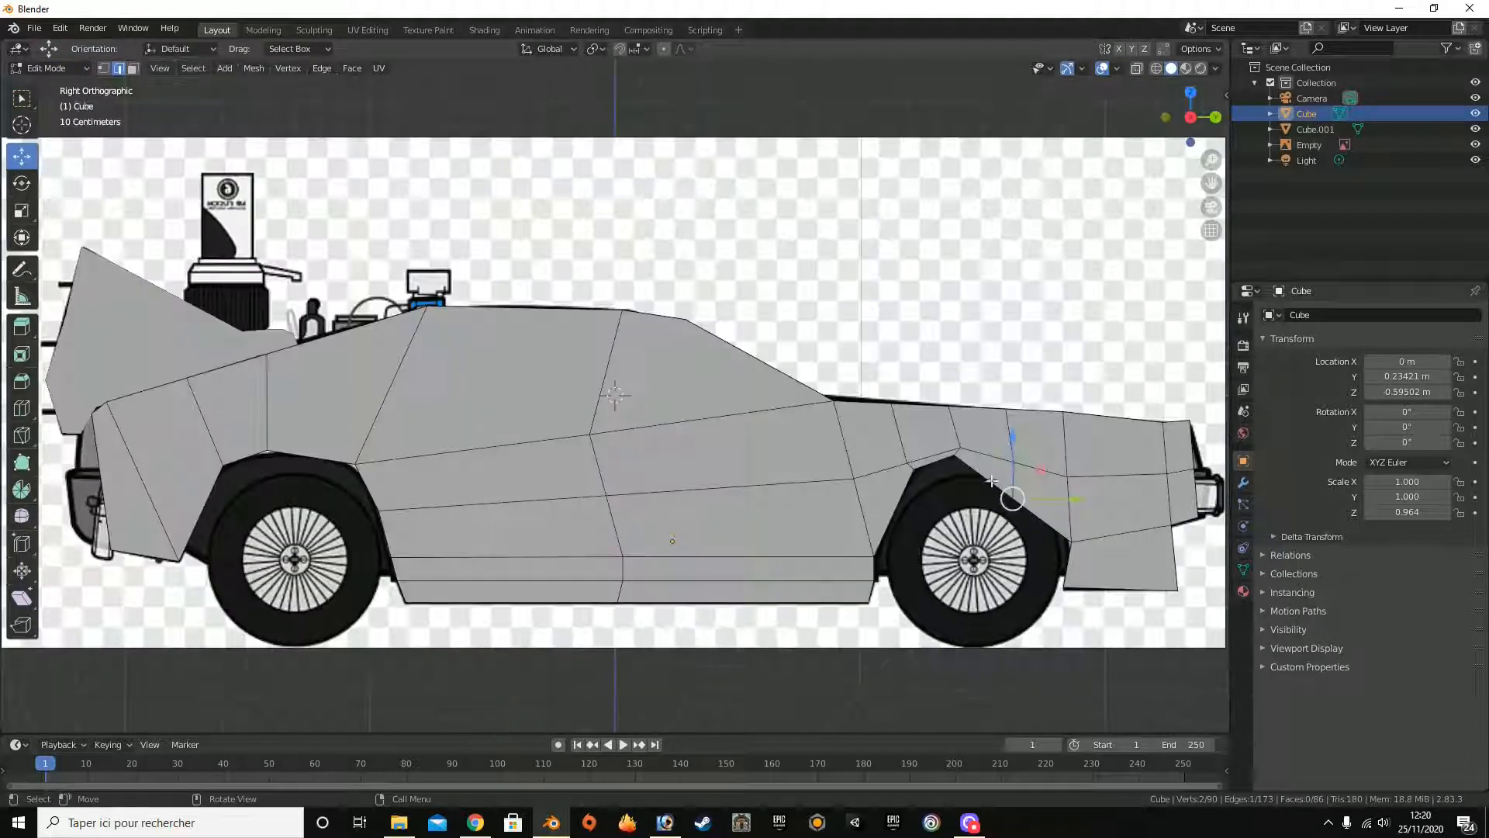
# Step: Try to raise the new cut's crosswise edge in side view with X-ray on and extend the selection with an adjoining edge
pyautogui.click(1135, 71)
pyautogui.moveTo(1192, 116); pyautogui.dragTo(1085, 440)
pyautogui.moveTo(1192, 117); pyautogui.dragTo(1123, 56)
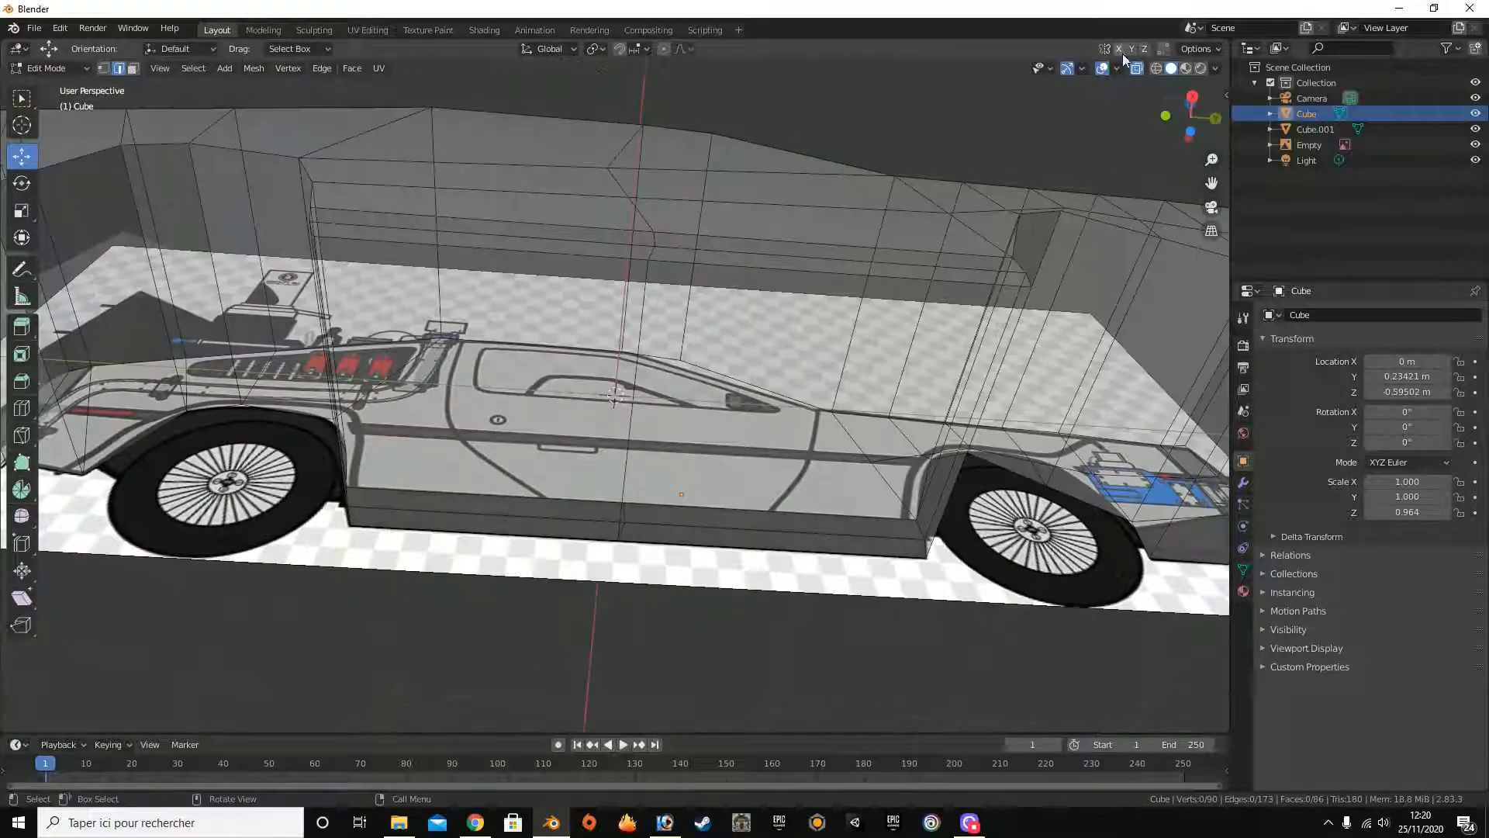
pyautogui.click(1136, 70)
pyautogui.click(1113, 354)
pyautogui.click(1137, 70)
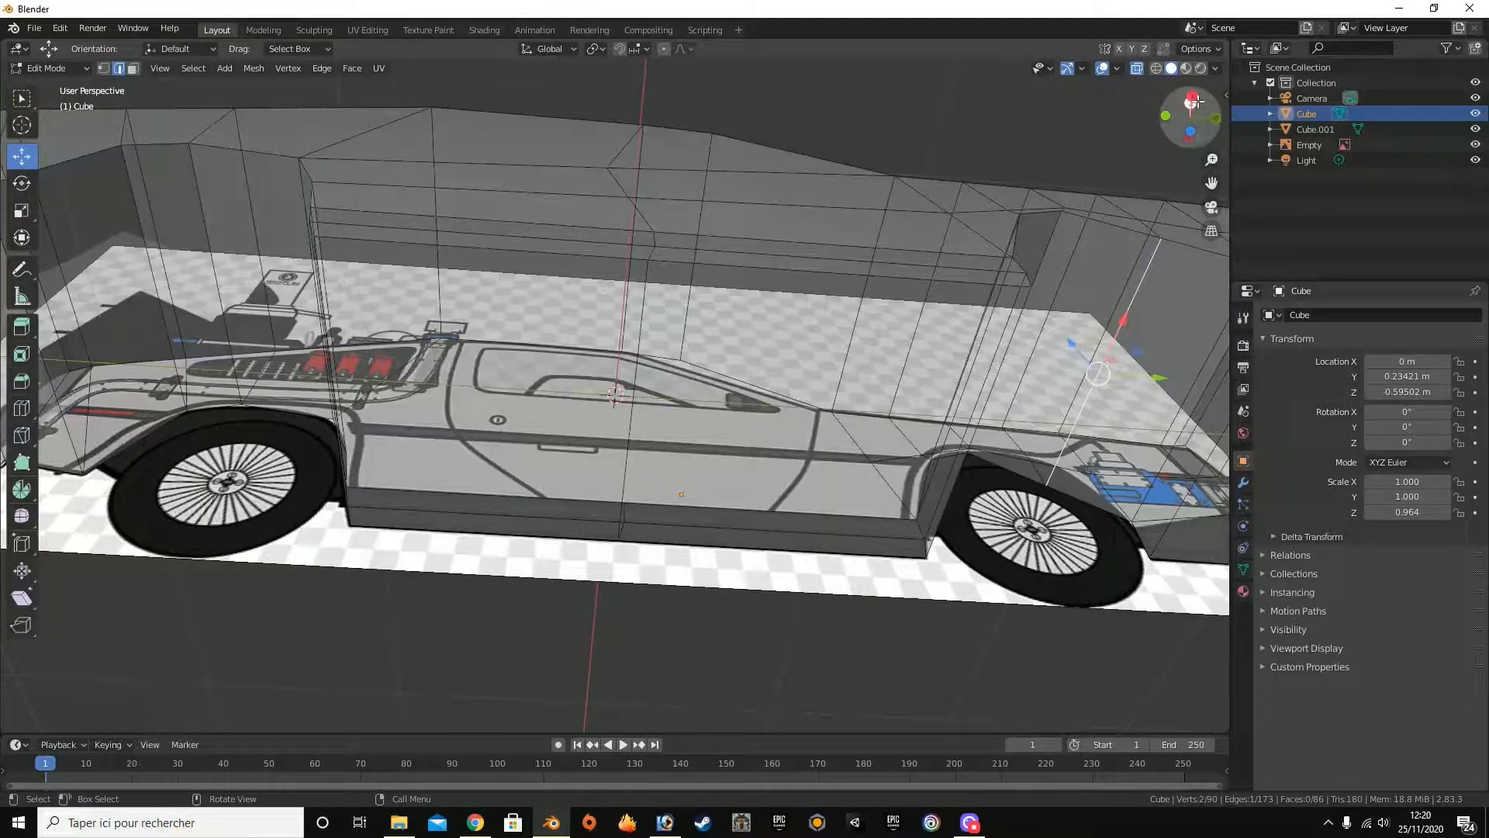
pyautogui.click(1193, 96)
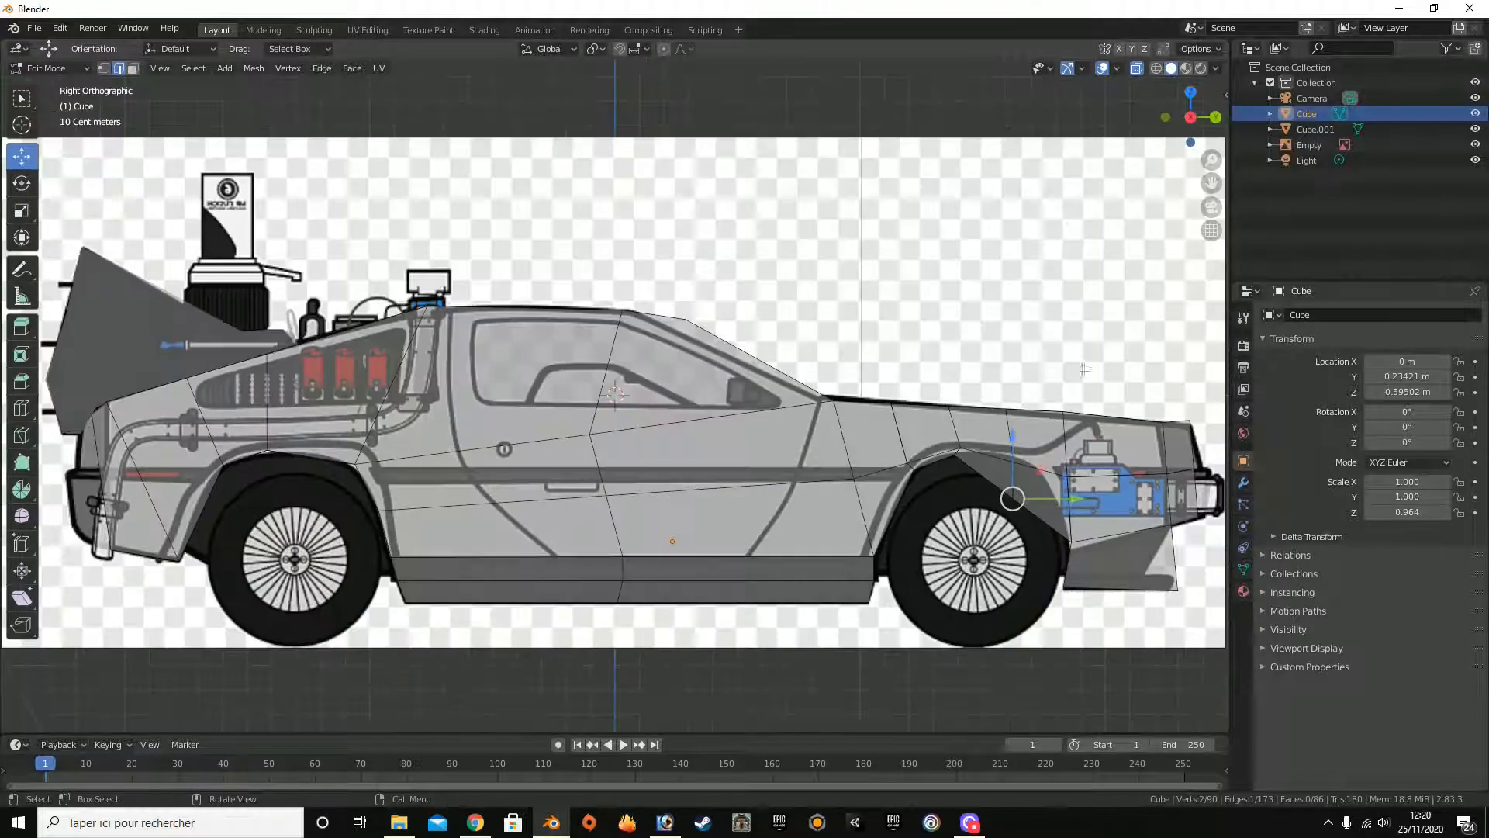
pyautogui.moveTo(1012, 444); pyautogui.dragTo(1034, 406)
pyautogui.keyDown('shift'); pyautogui.click(1014, 450); pyautogui.keyUp('shift')
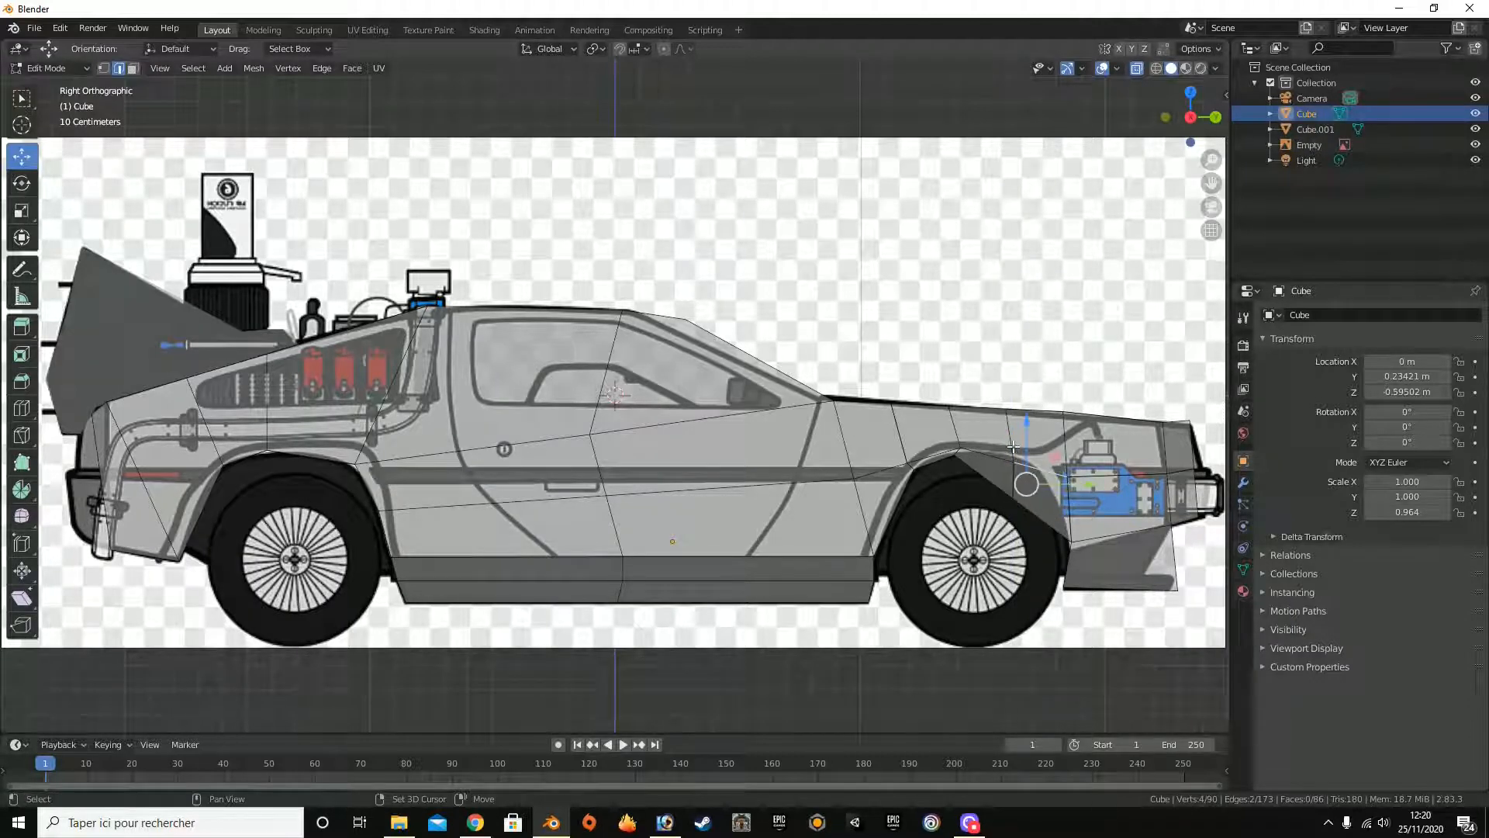
pyautogui.click(988, 509)
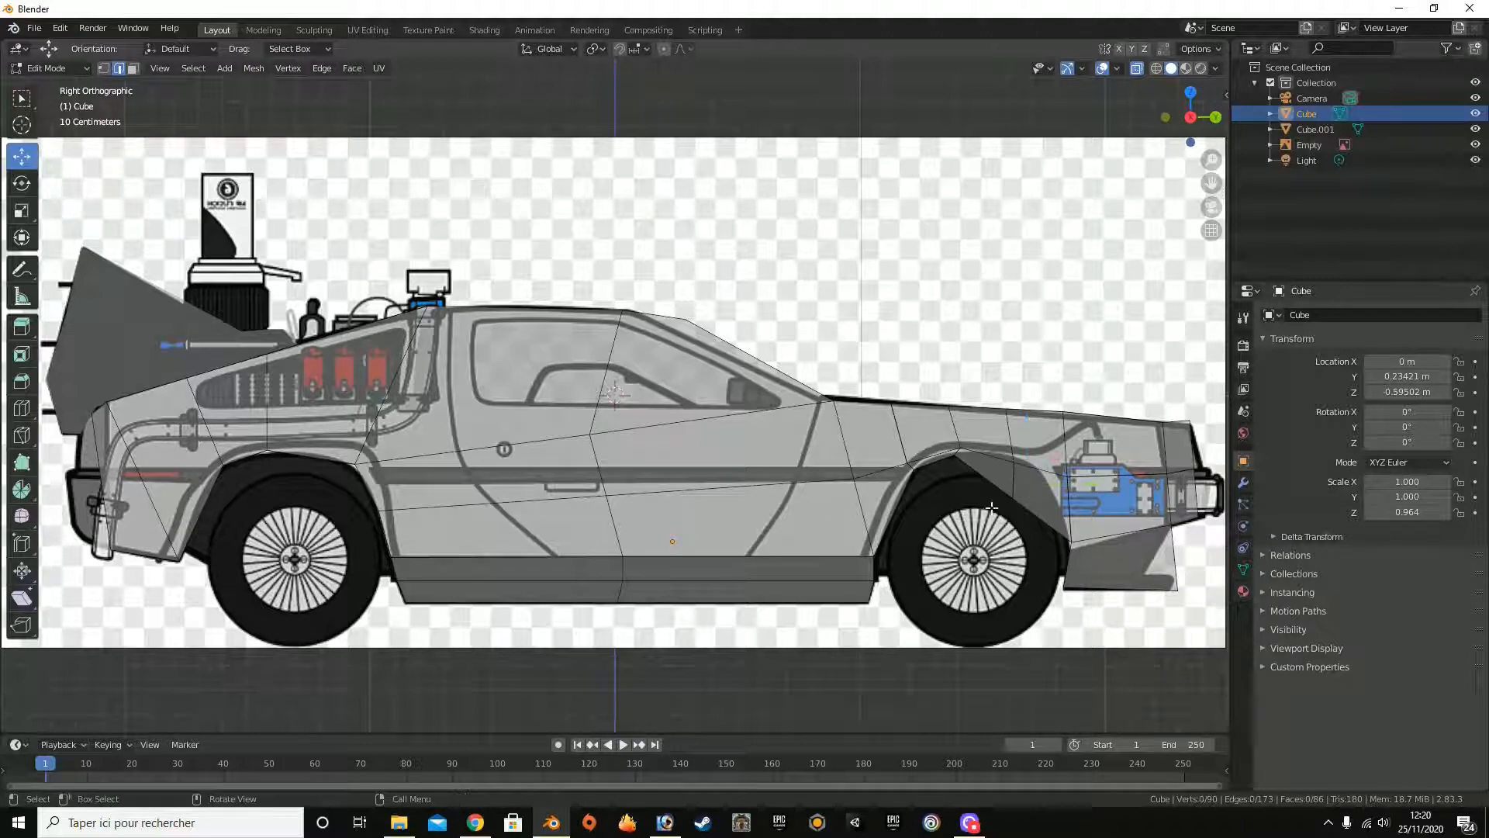
# Step: Select the new cut's crosswise edge under the front arch and the short vertical edges at both its ends, hiding the Empty reference
pyautogui.moveTo(1050, 497); pyautogui.dragTo(1133, 386, button='middle')
pyautogui.click(1138, 389)
pyautogui.keyDown('shift'); pyautogui.click(1181, 319); pyautogui.keyUp('shift')
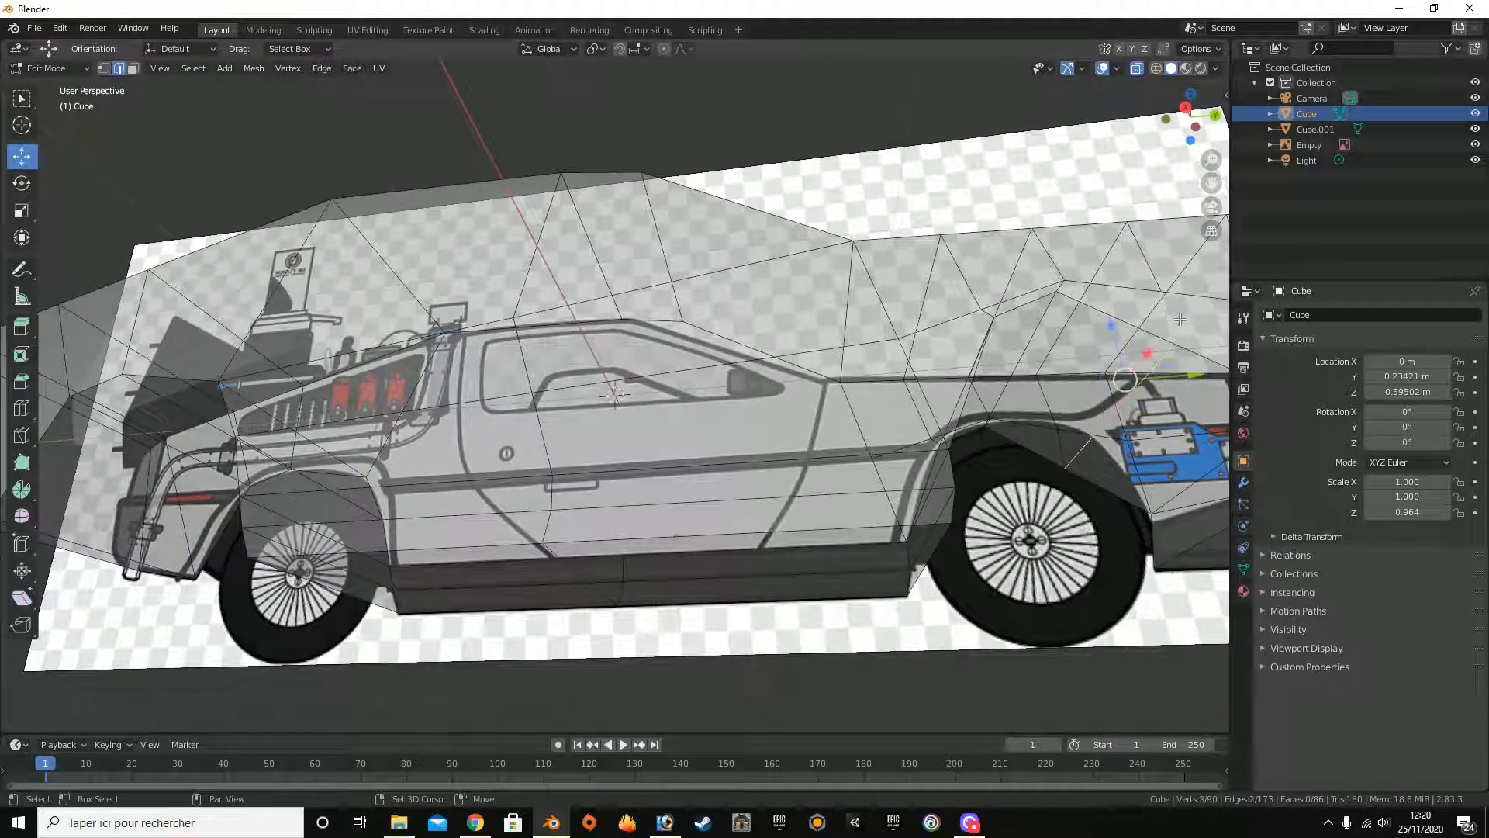
pyautogui.moveTo(1205, 129); pyautogui.dragTo(1029, 161)
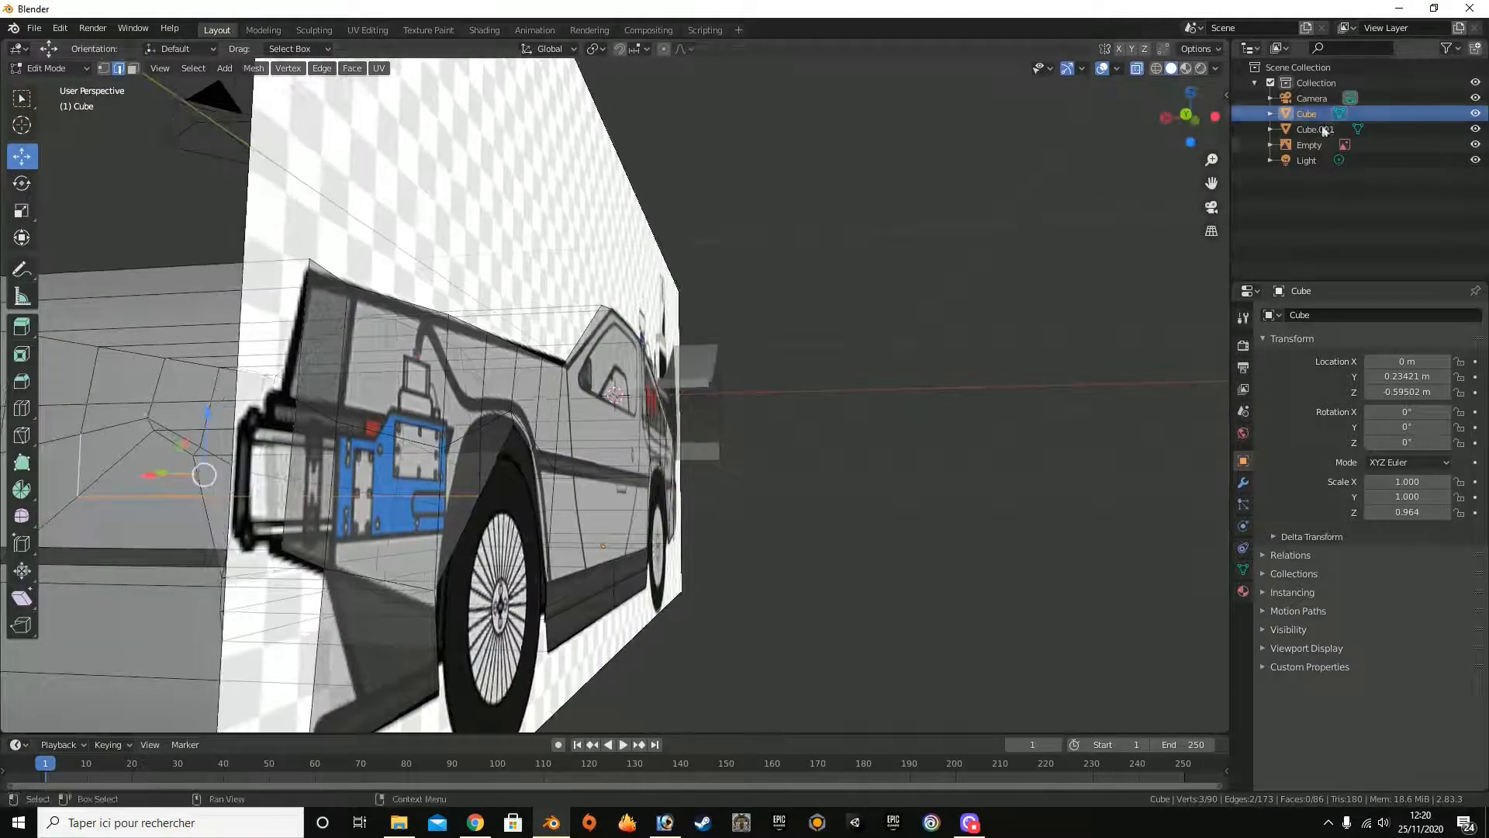
pyautogui.click(1475, 144)
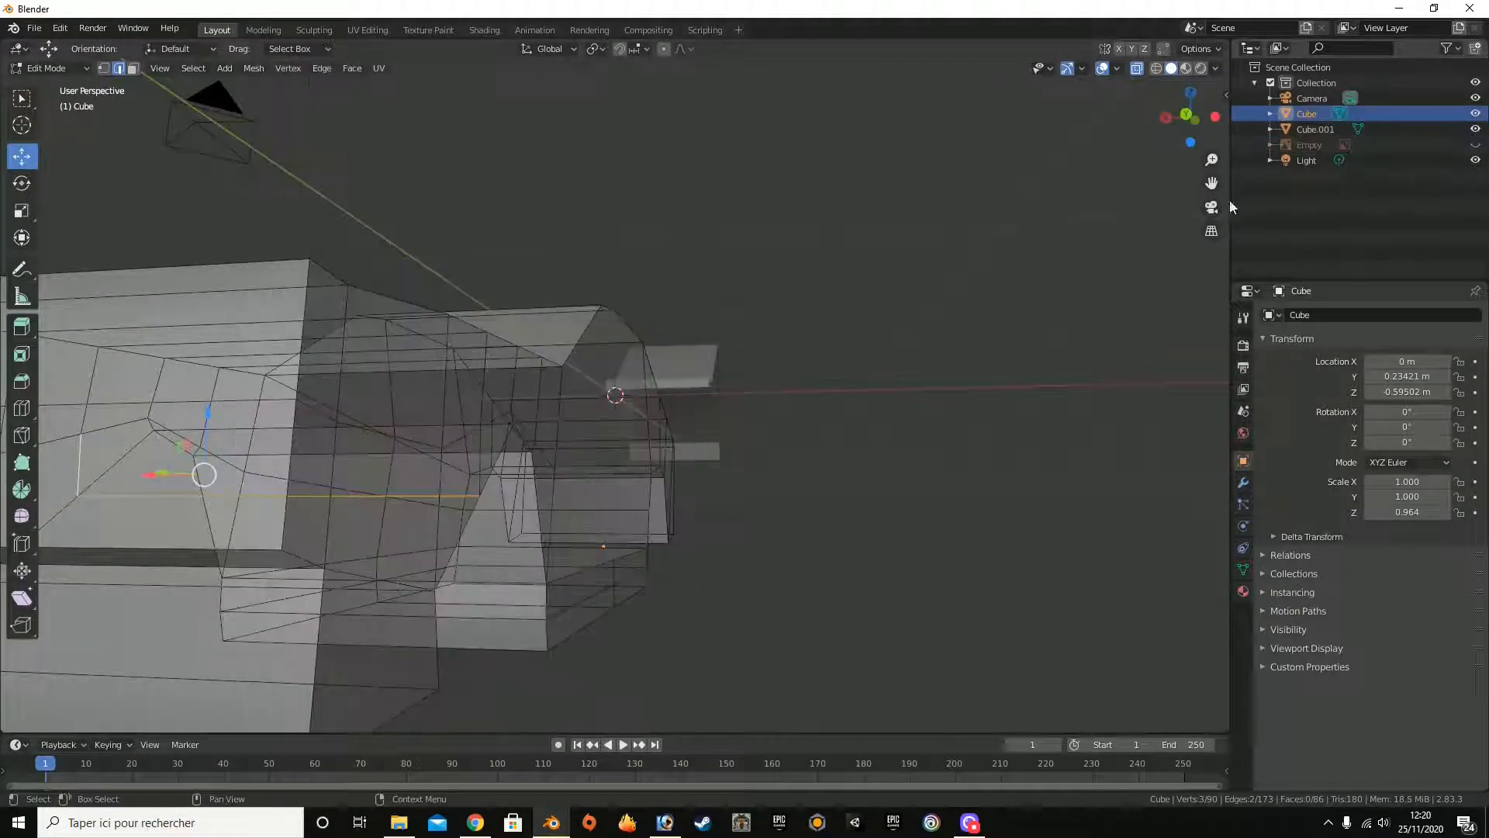
pyautogui.moveTo(1206, 136); pyautogui.dragTo(1186, 131)
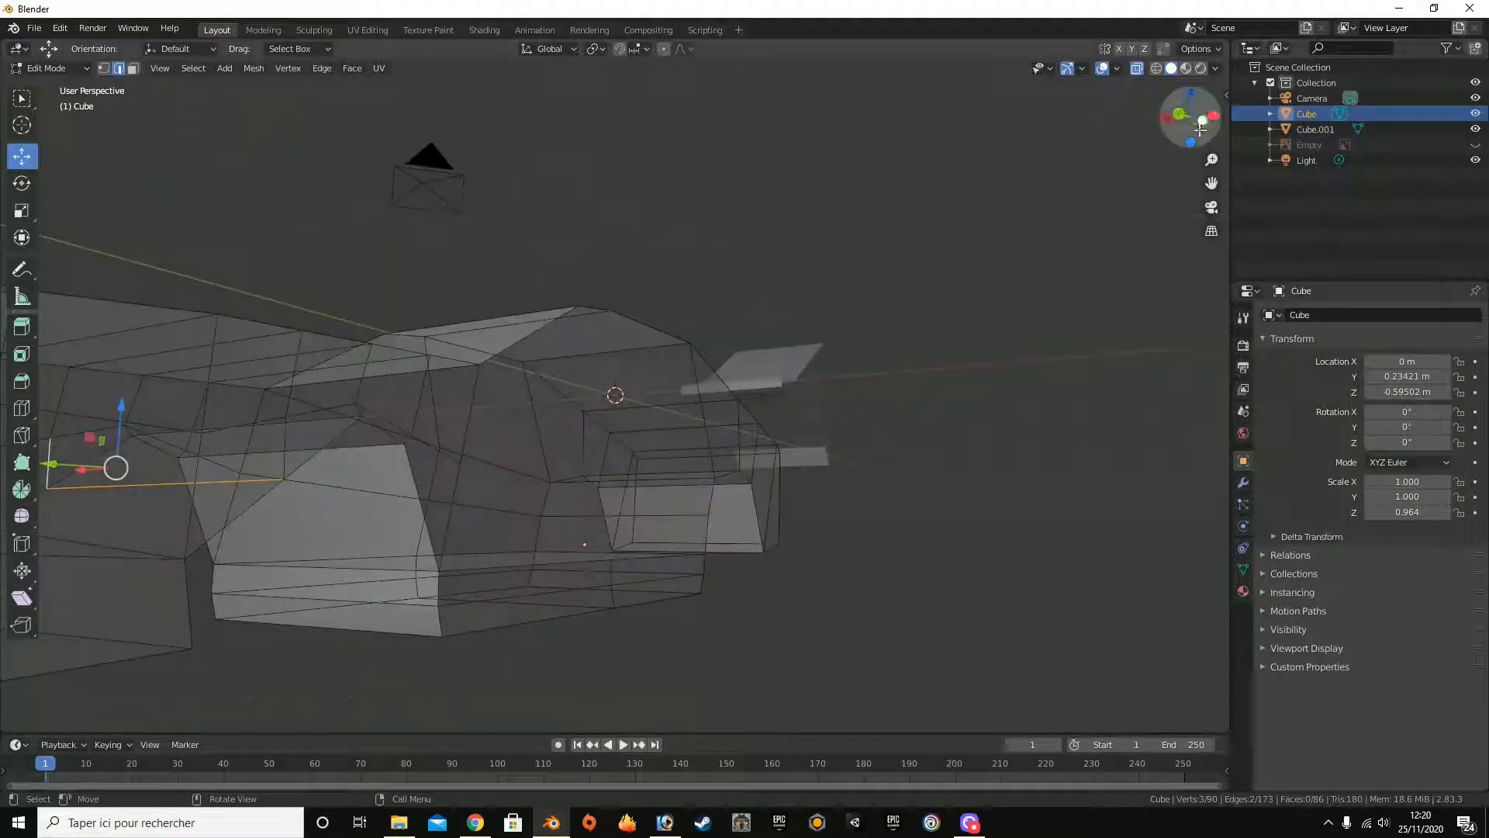
pyautogui.keyDown('shift'); pyautogui.click(284, 445); pyautogui.keyUp('shift')
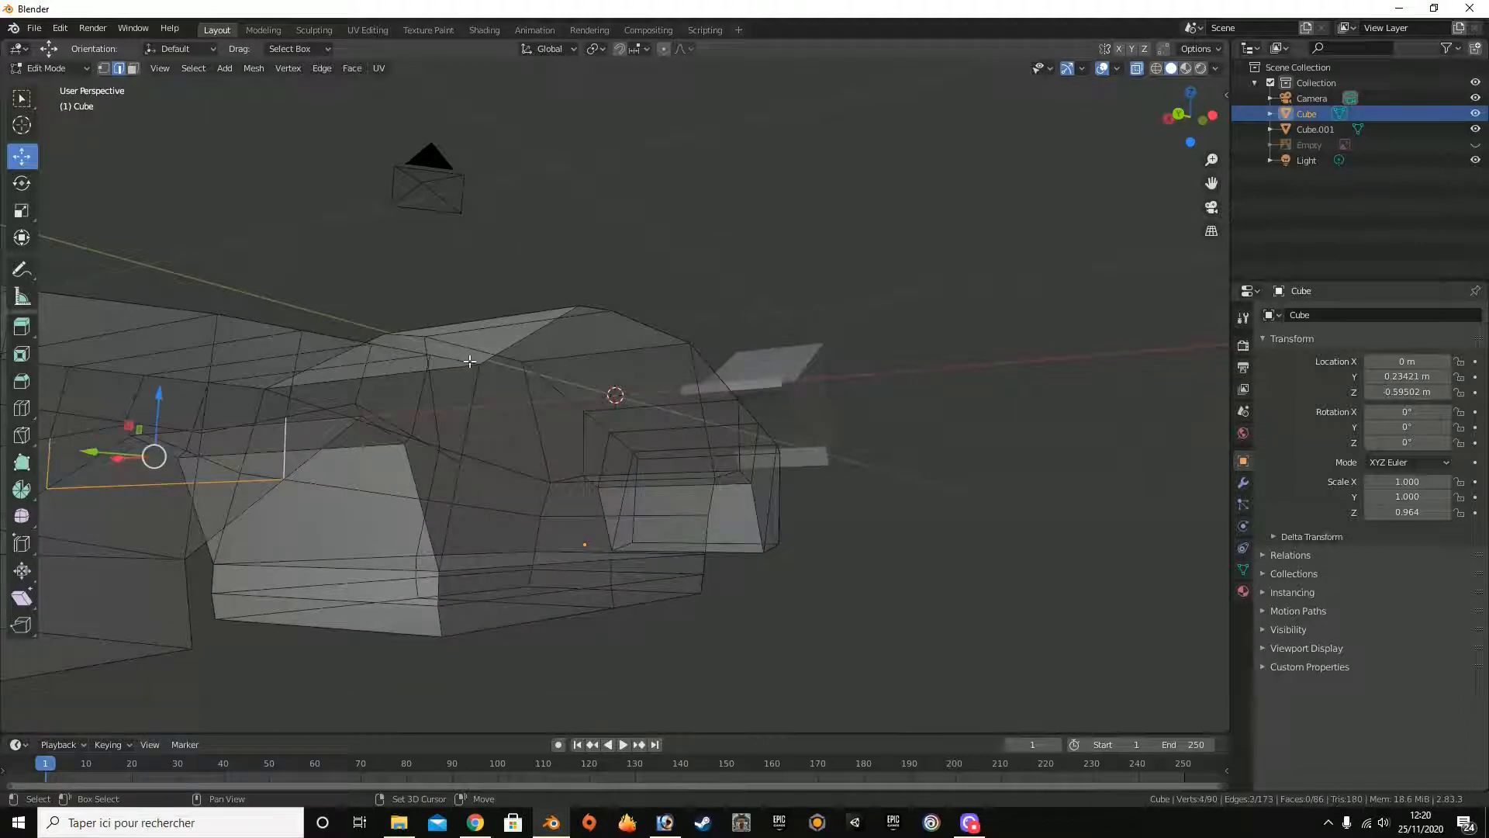
# Step: Show the Empty reference and raise the three selected edges to the top of the front wheel arch in side view
pyautogui.click(1168, 118)
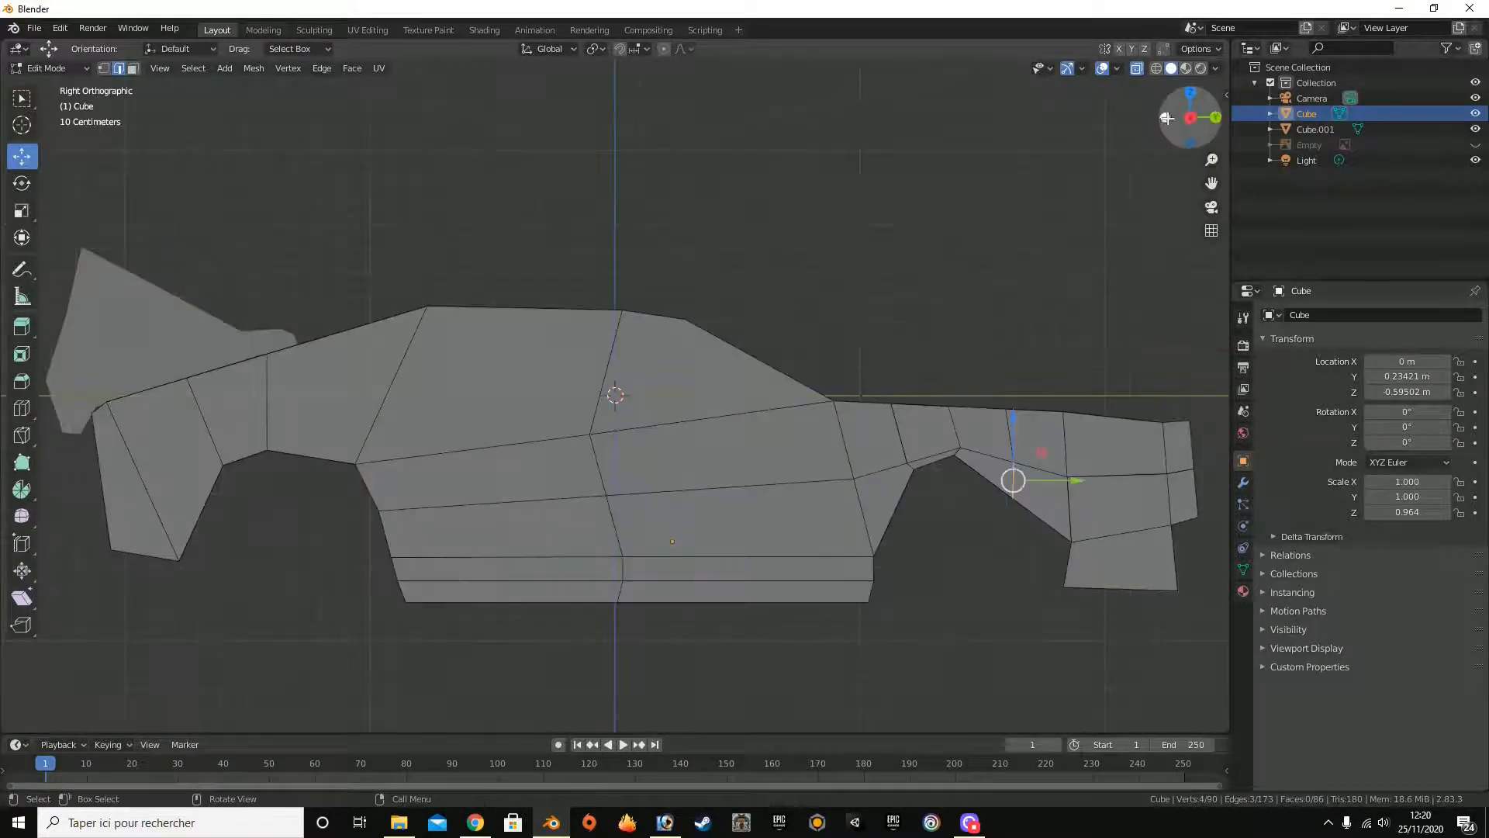
pyautogui.click(1142, 66)
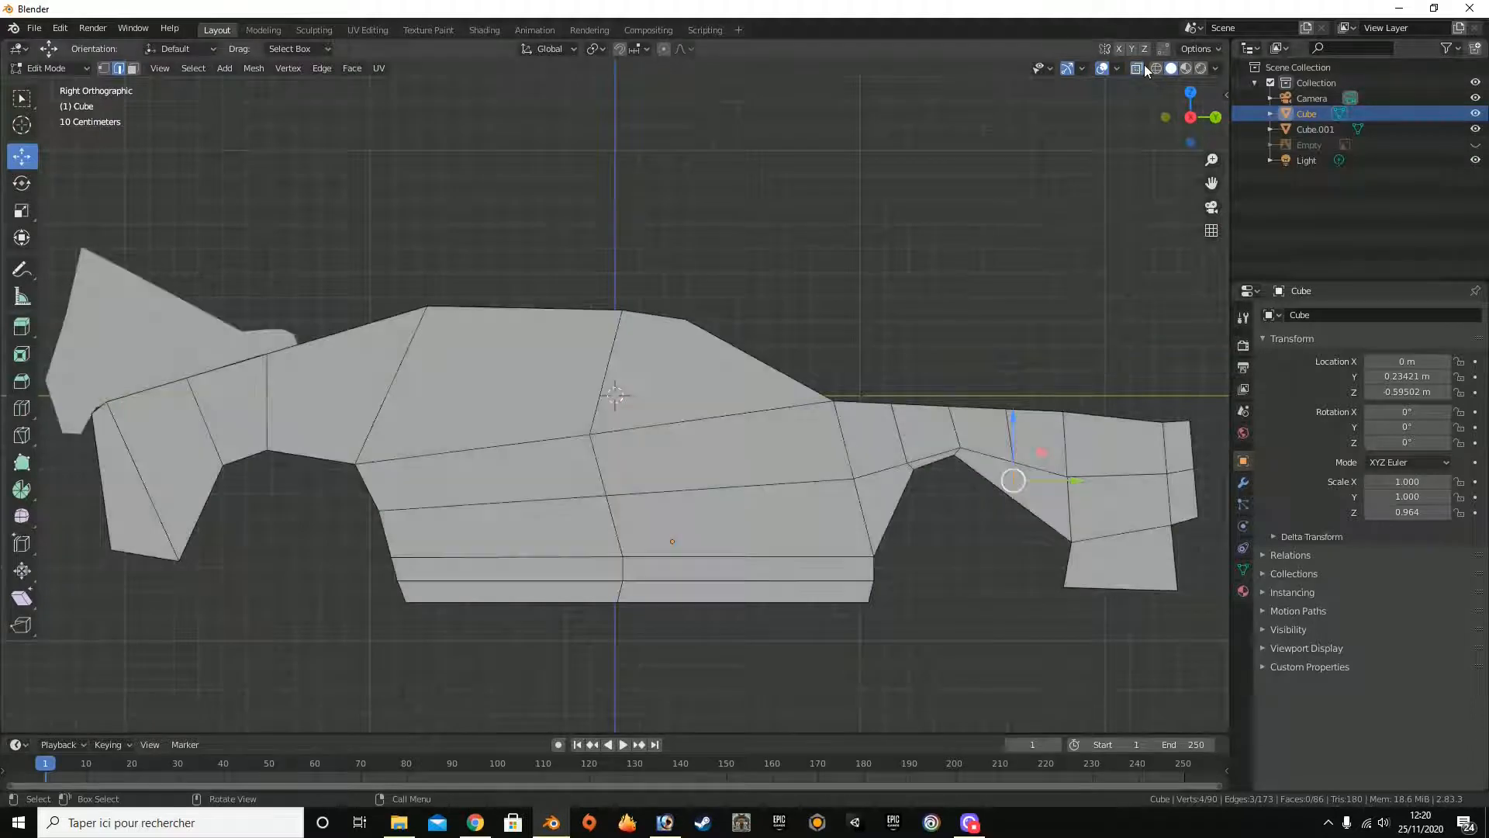
pyautogui.click(1141, 66)
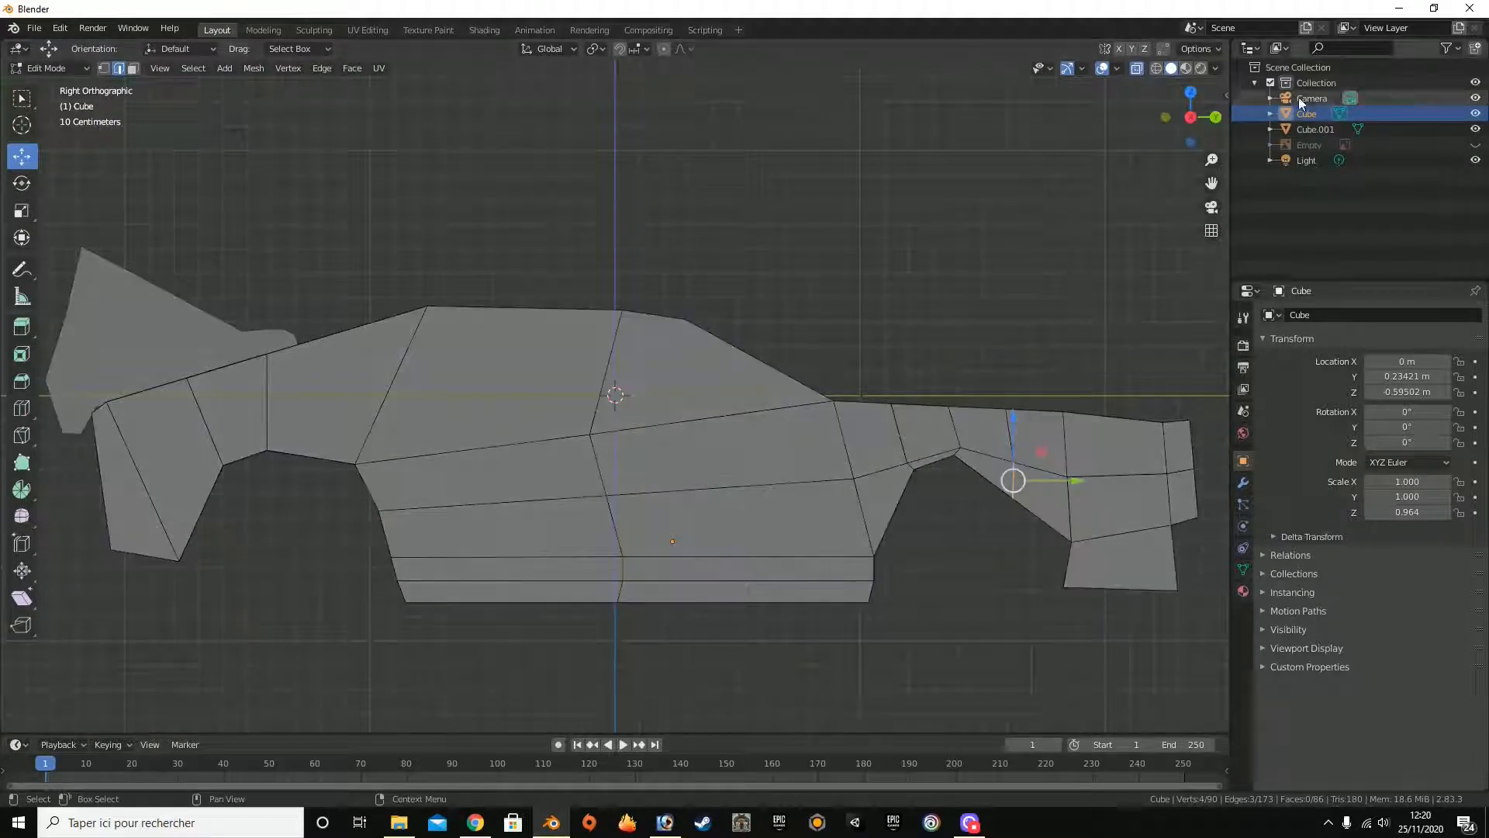
pyautogui.click(1475, 145)
pyautogui.moveTo(1013, 425); pyautogui.dragTo(1061, 380)
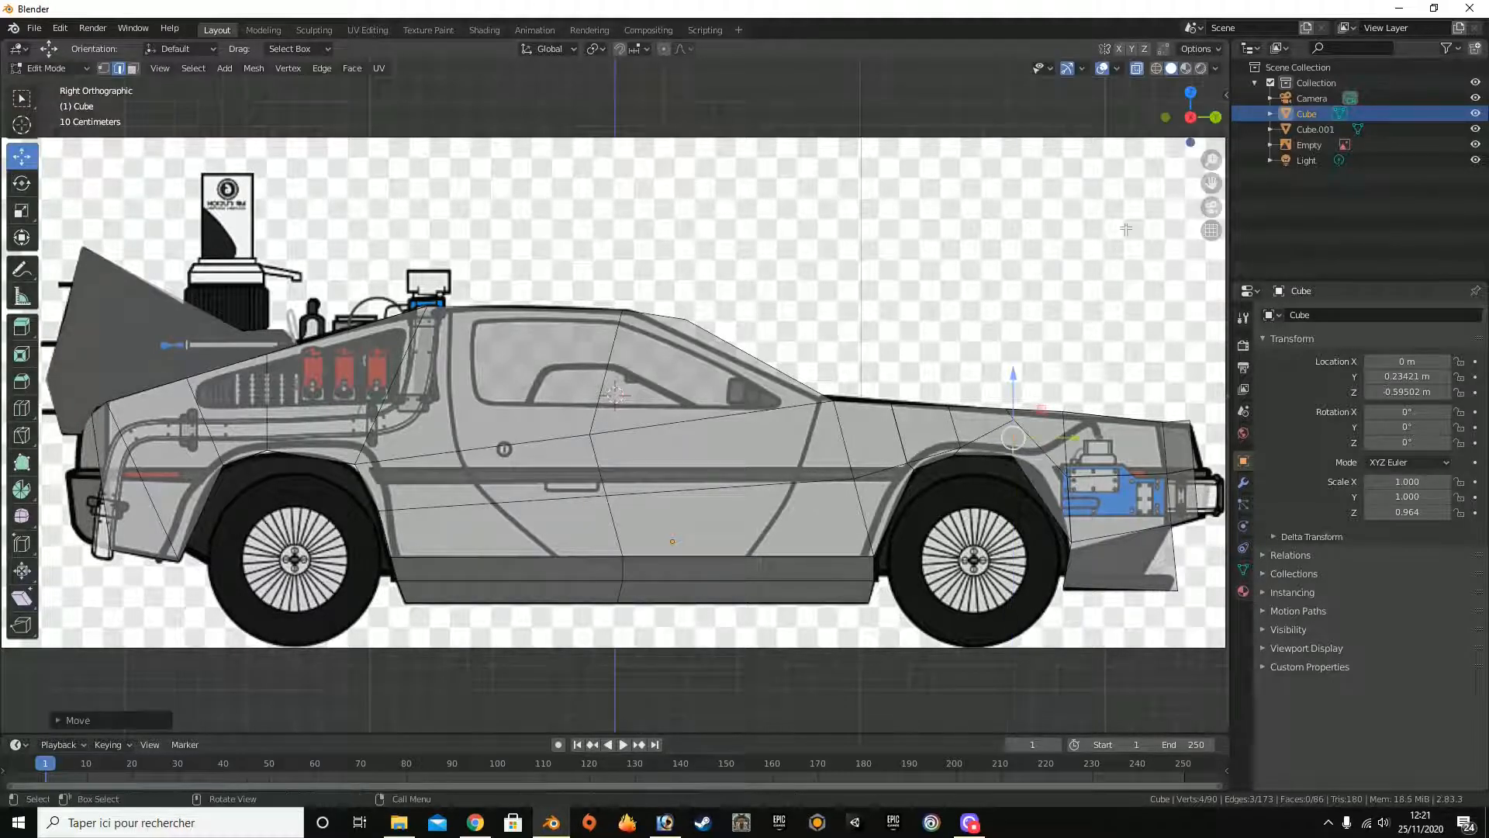
# Step: Inspect the body in Object Mode, as a solid in perspective and against the side-view reference with X-ray, keeping Cube selected
pyautogui.press('Tab')
pyautogui.moveTo(1189, 113); pyautogui.dragTo(1184, 117)
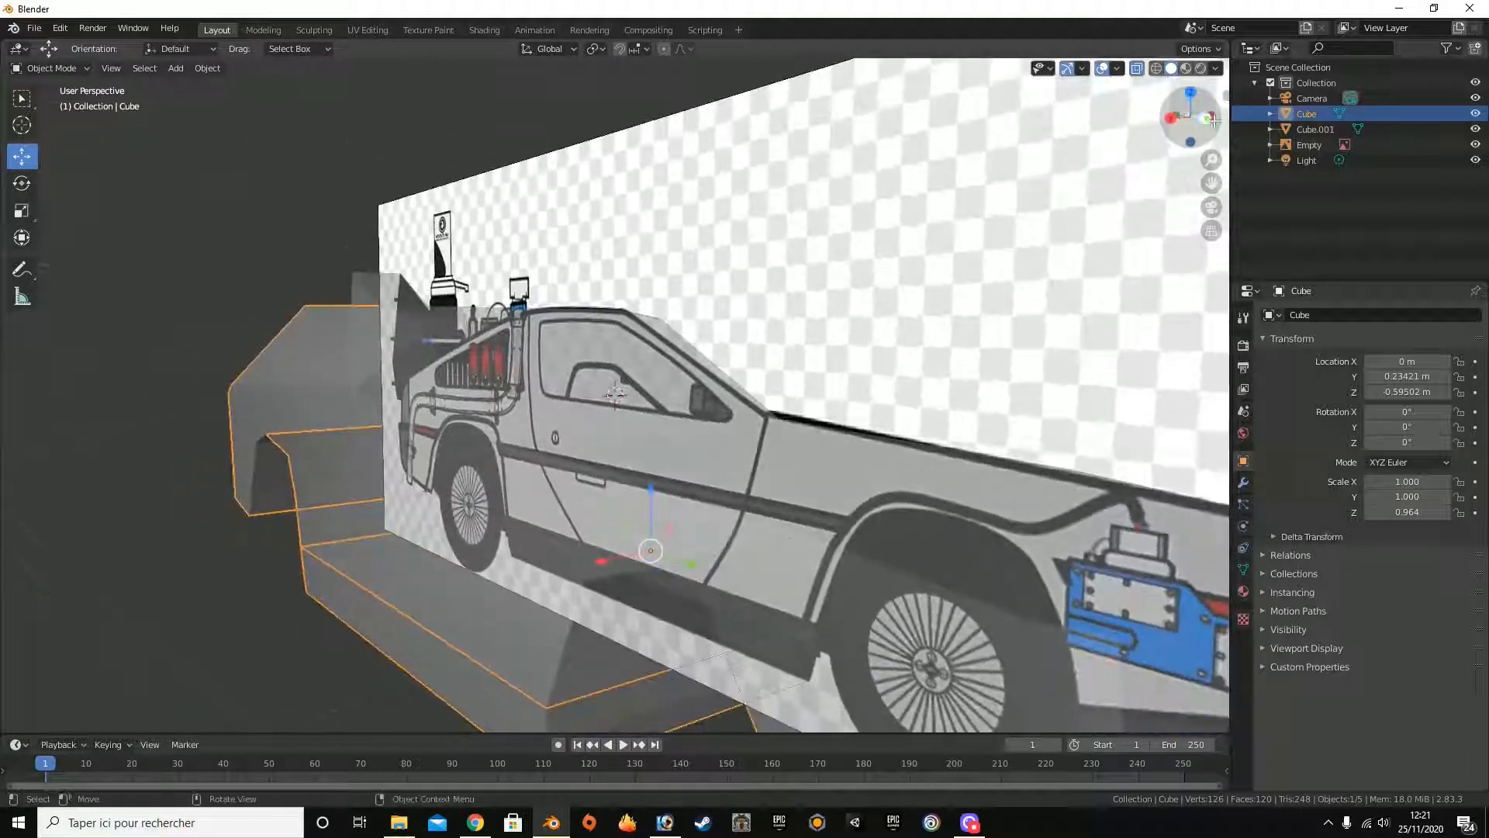
pyautogui.click(1137, 69)
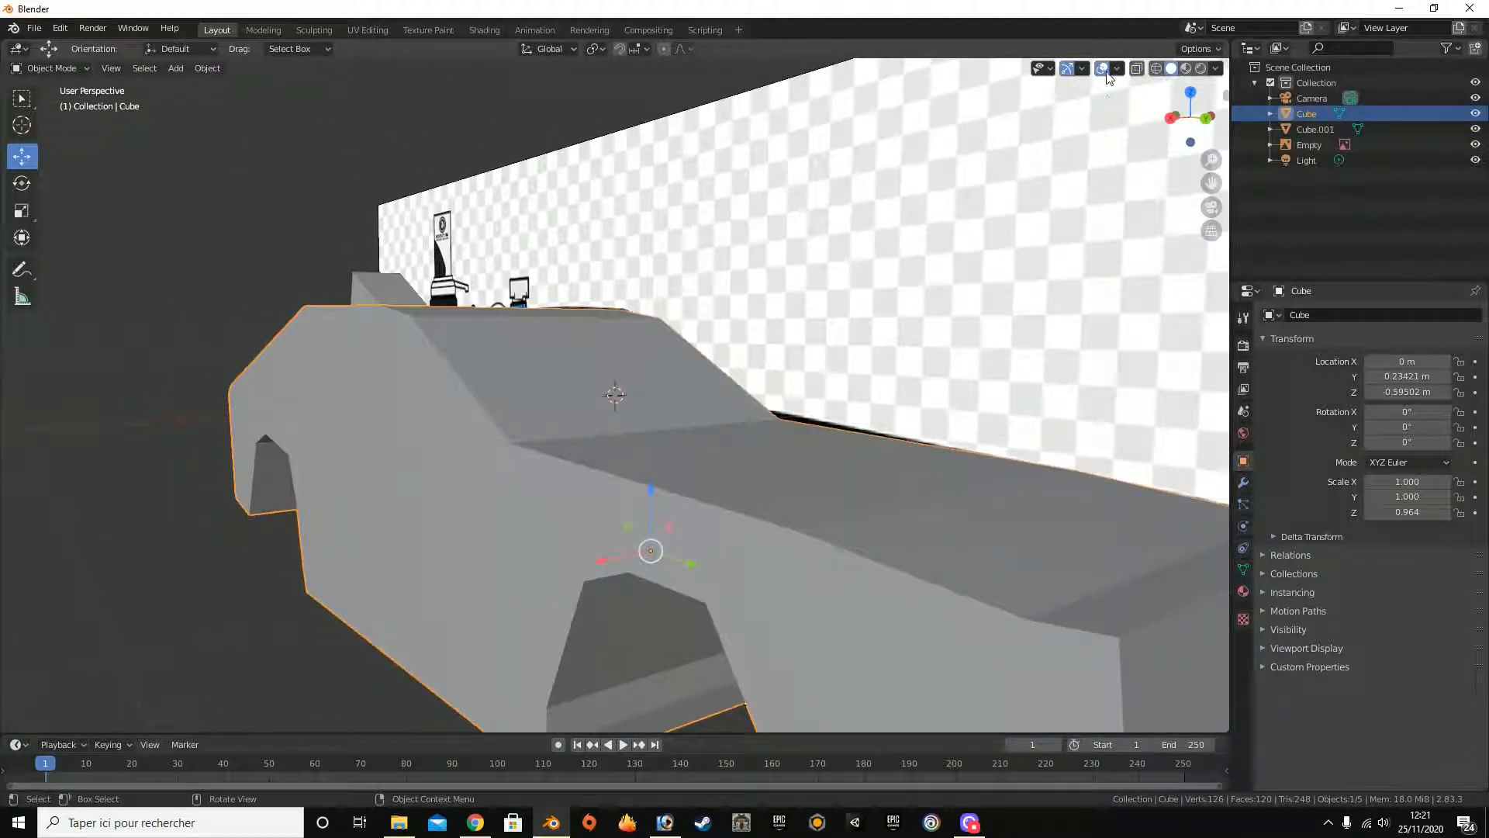
pyautogui.moveTo(1189, 117); pyautogui.dragTo(1182, 115)
pyautogui.click(1181, 115)
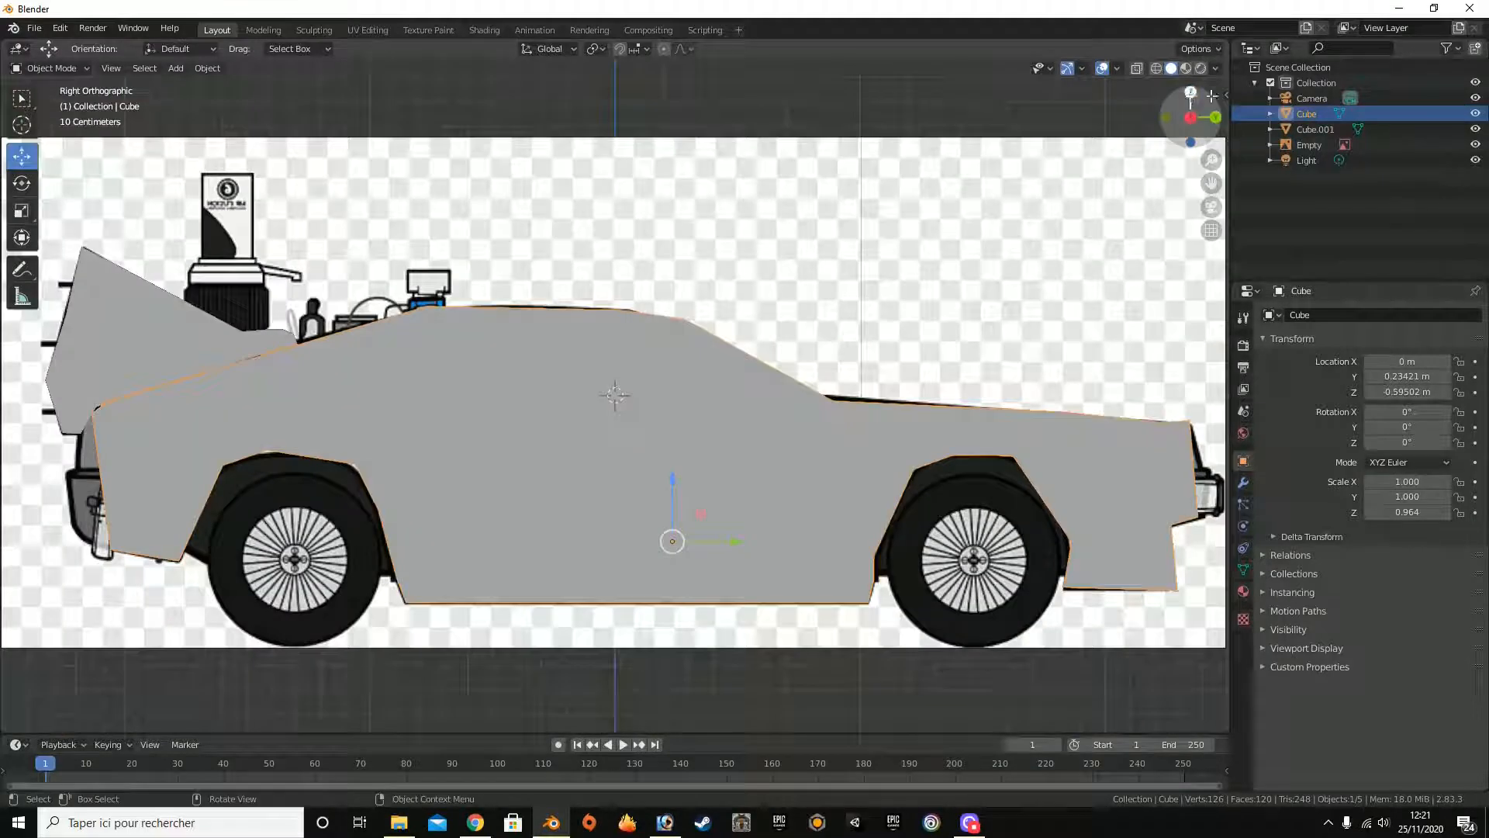
pyautogui.click(1138, 70)
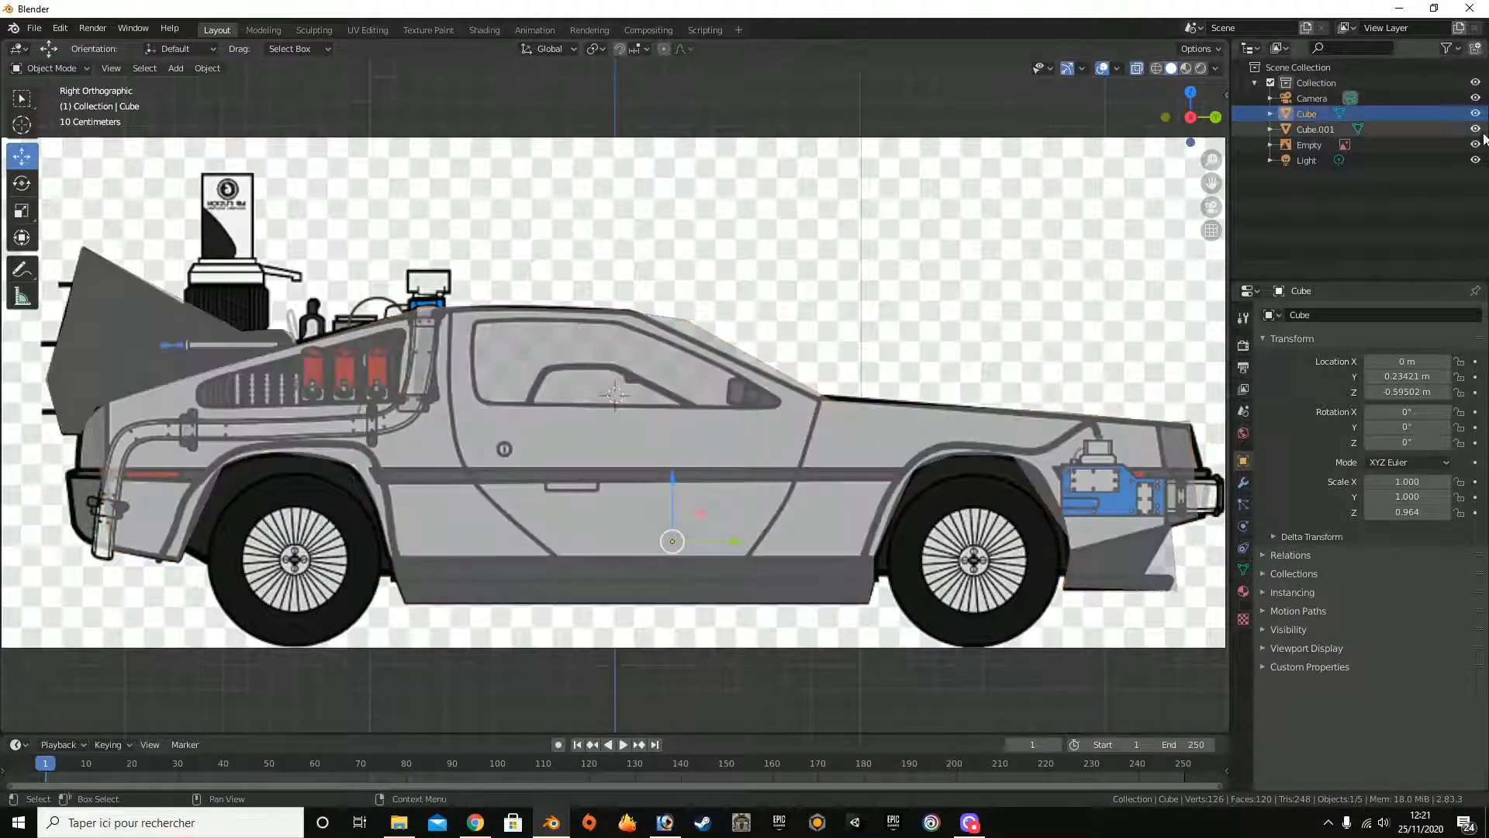
pyautogui.click(1112, 429)
pyautogui.click(1092, 449)
pyautogui.click(811, 393)
pyautogui.click(1312, 129)
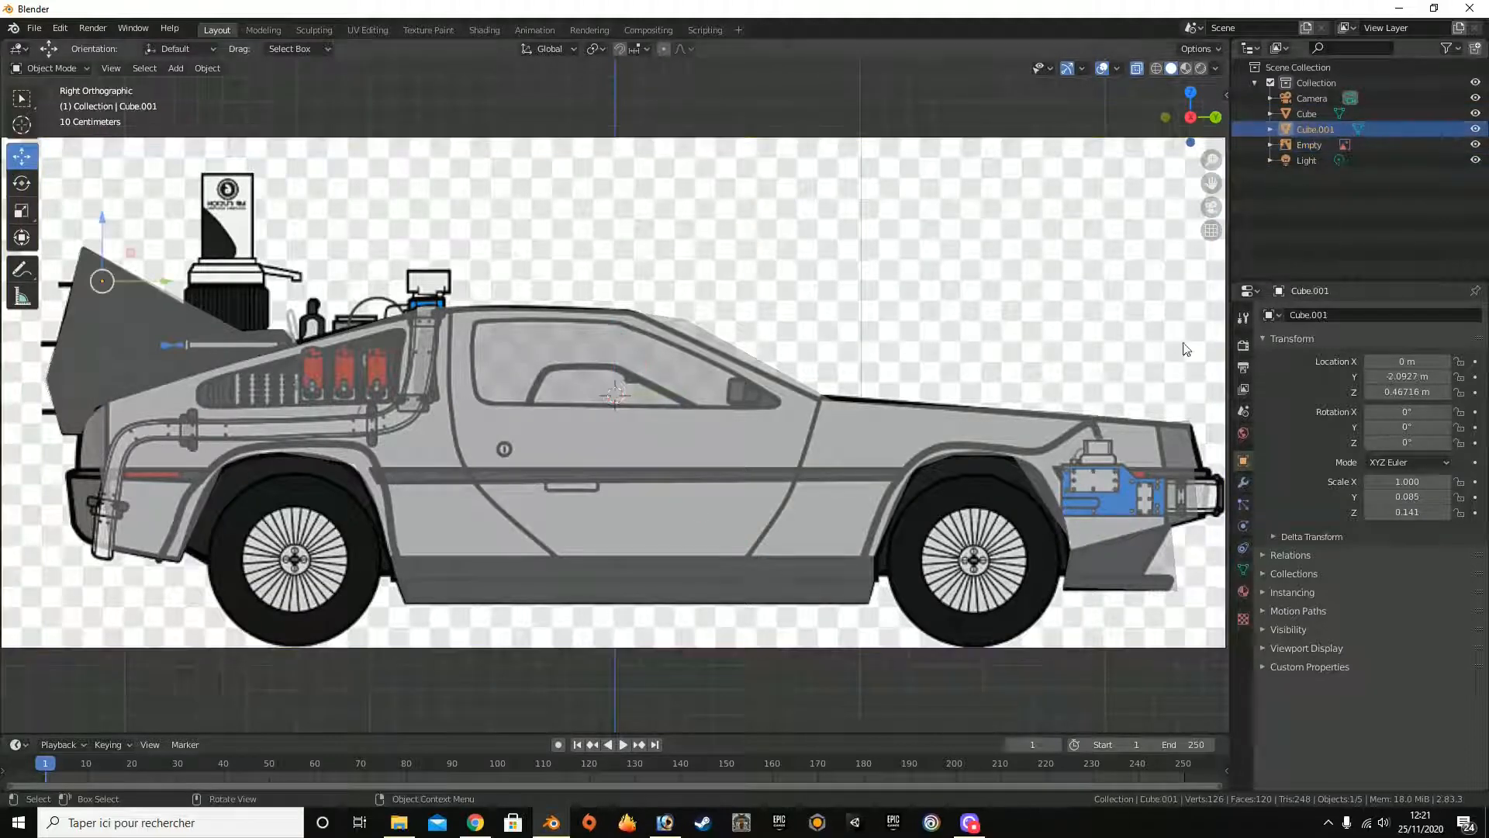
pyautogui.click(1297, 113)
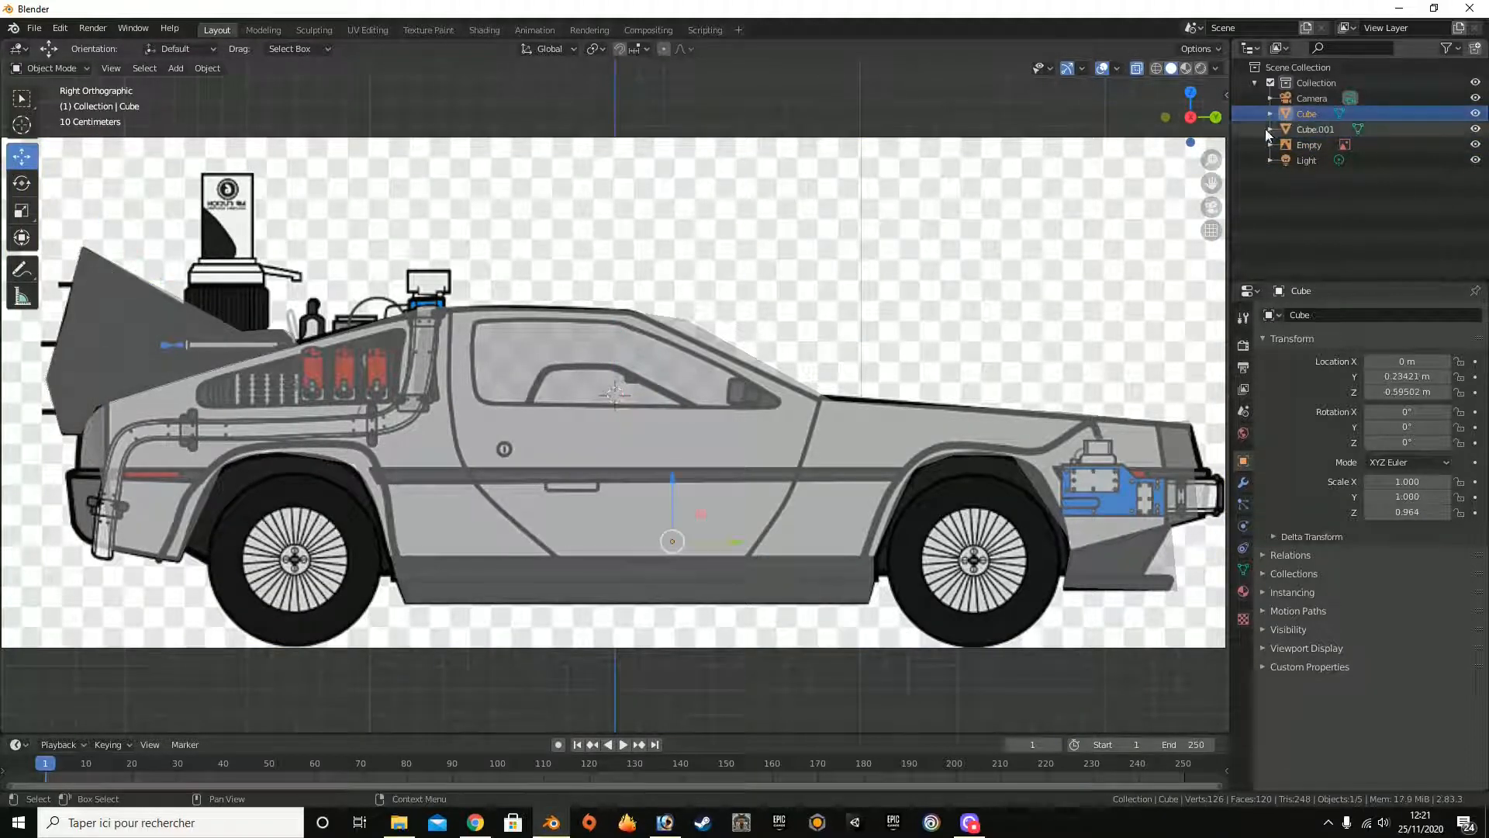
# Step: In Edit Mode, add a loop cut across the lower rear slope of the front wheel arch and show it with X-ray in side view
pyautogui.press('Tab')
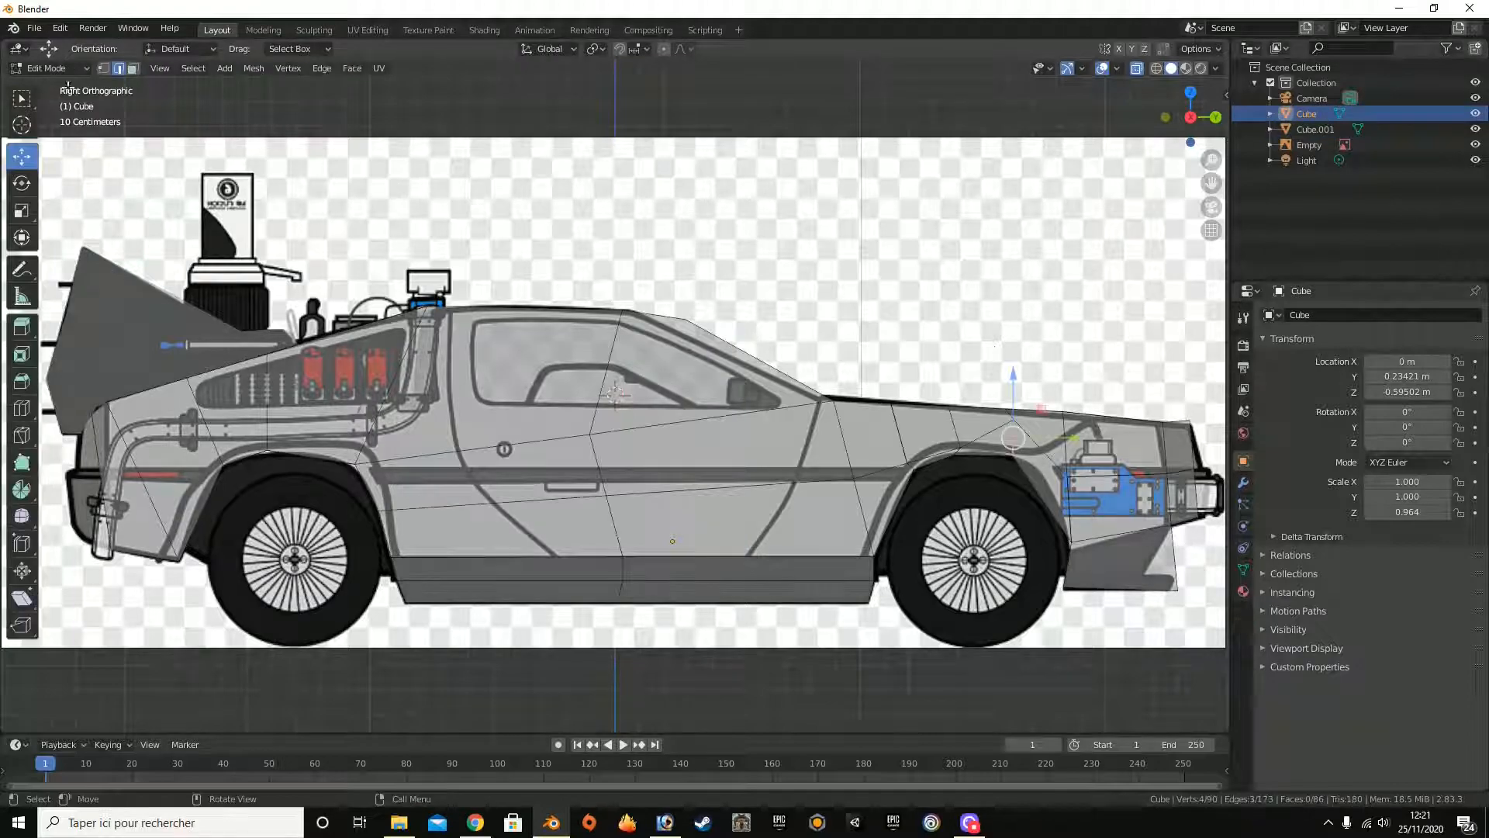
pyautogui.click(21, 407)
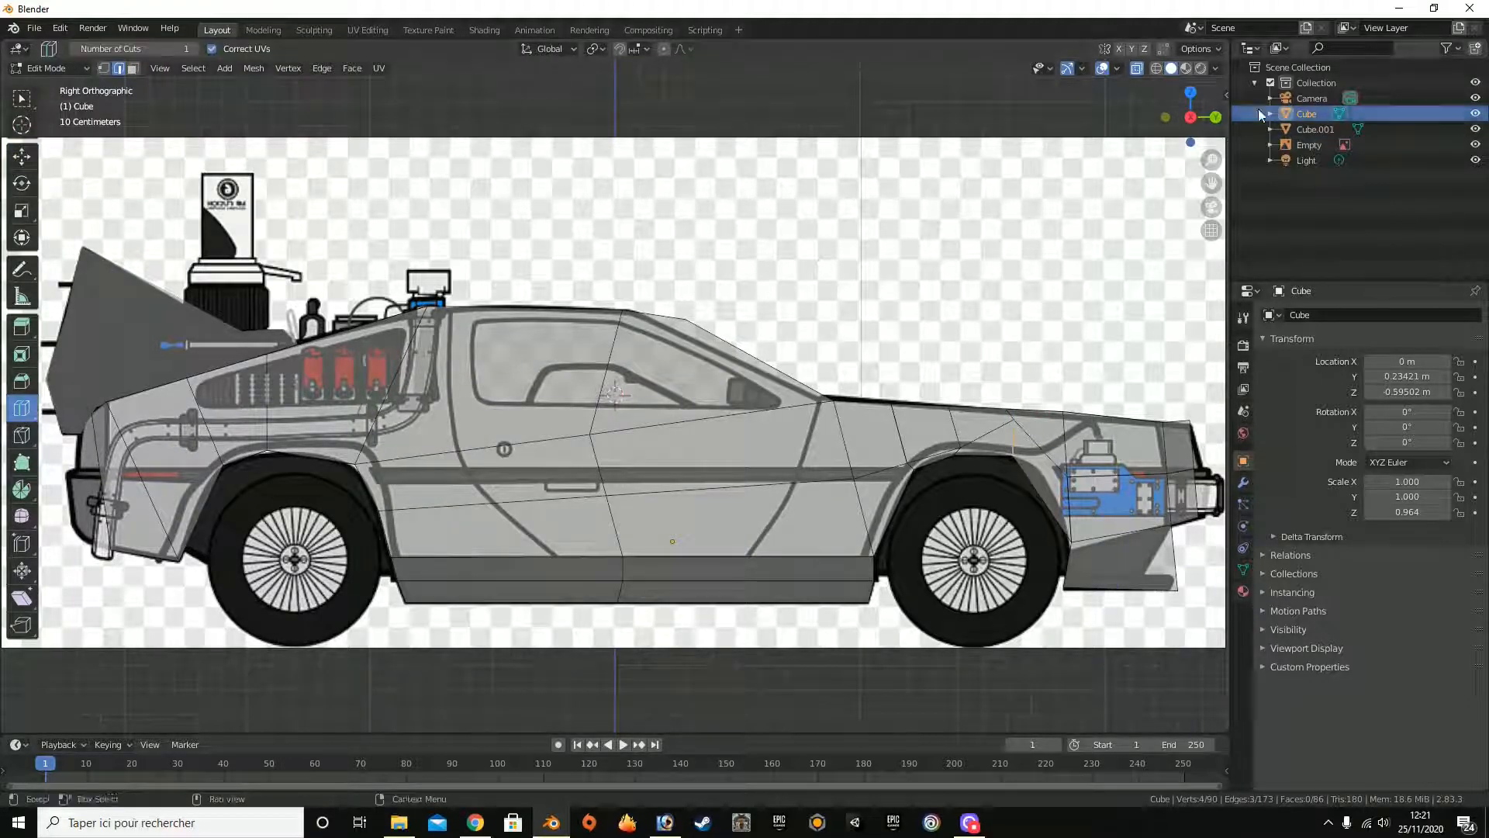
pyautogui.moveTo(1190, 117); pyautogui.dragTo(1163, 132)
pyautogui.moveTo(1047, 476); pyautogui.dragTo(1191, 466, button='middle')
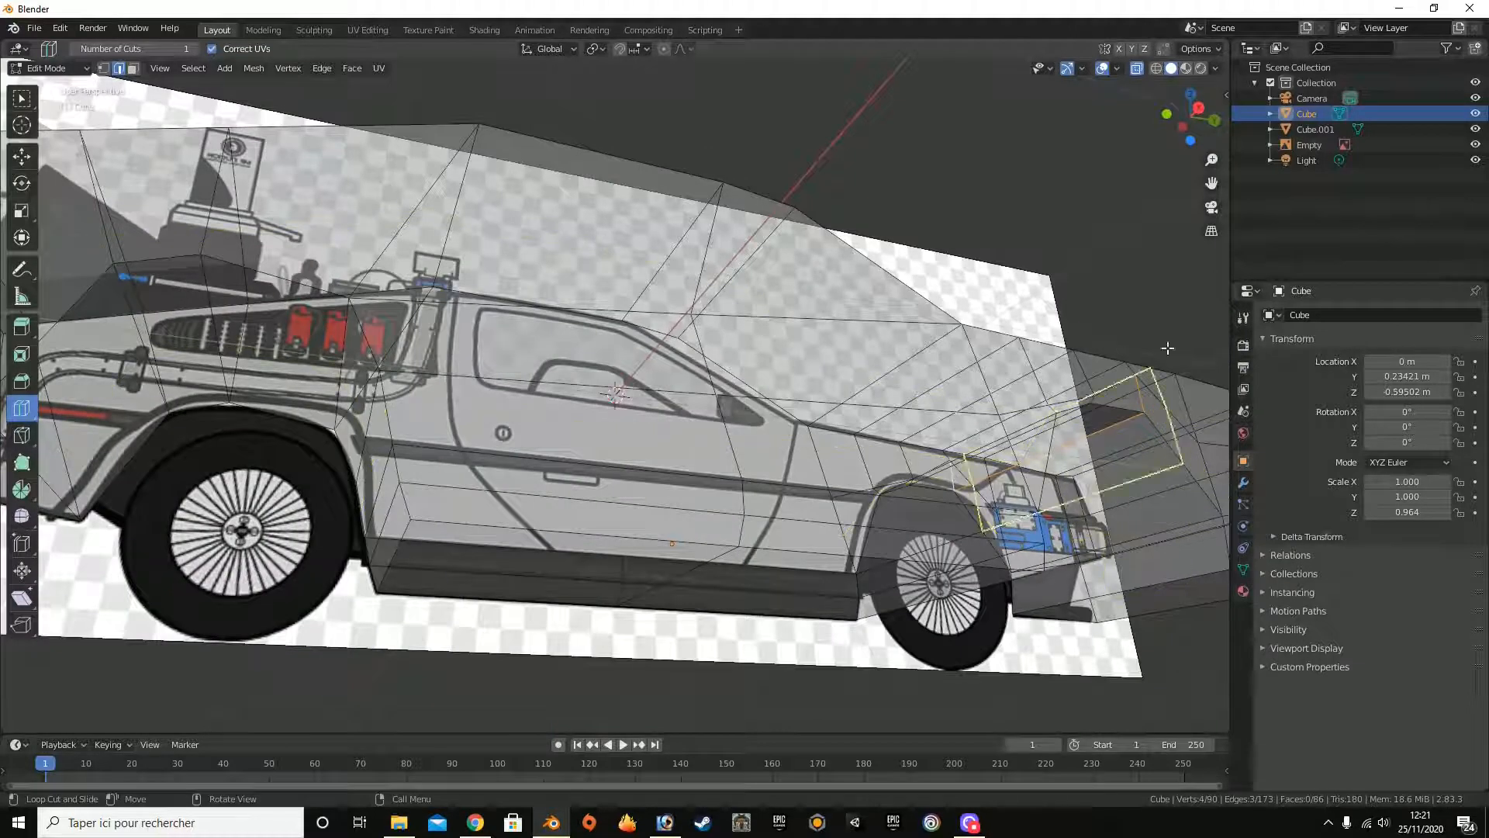
pyautogui.click(1137, 68)
pyautogui.moveTo(853, 325); pyautogui.dragTo(956, 295, button='middle')
pyautogui.click(689, 365)
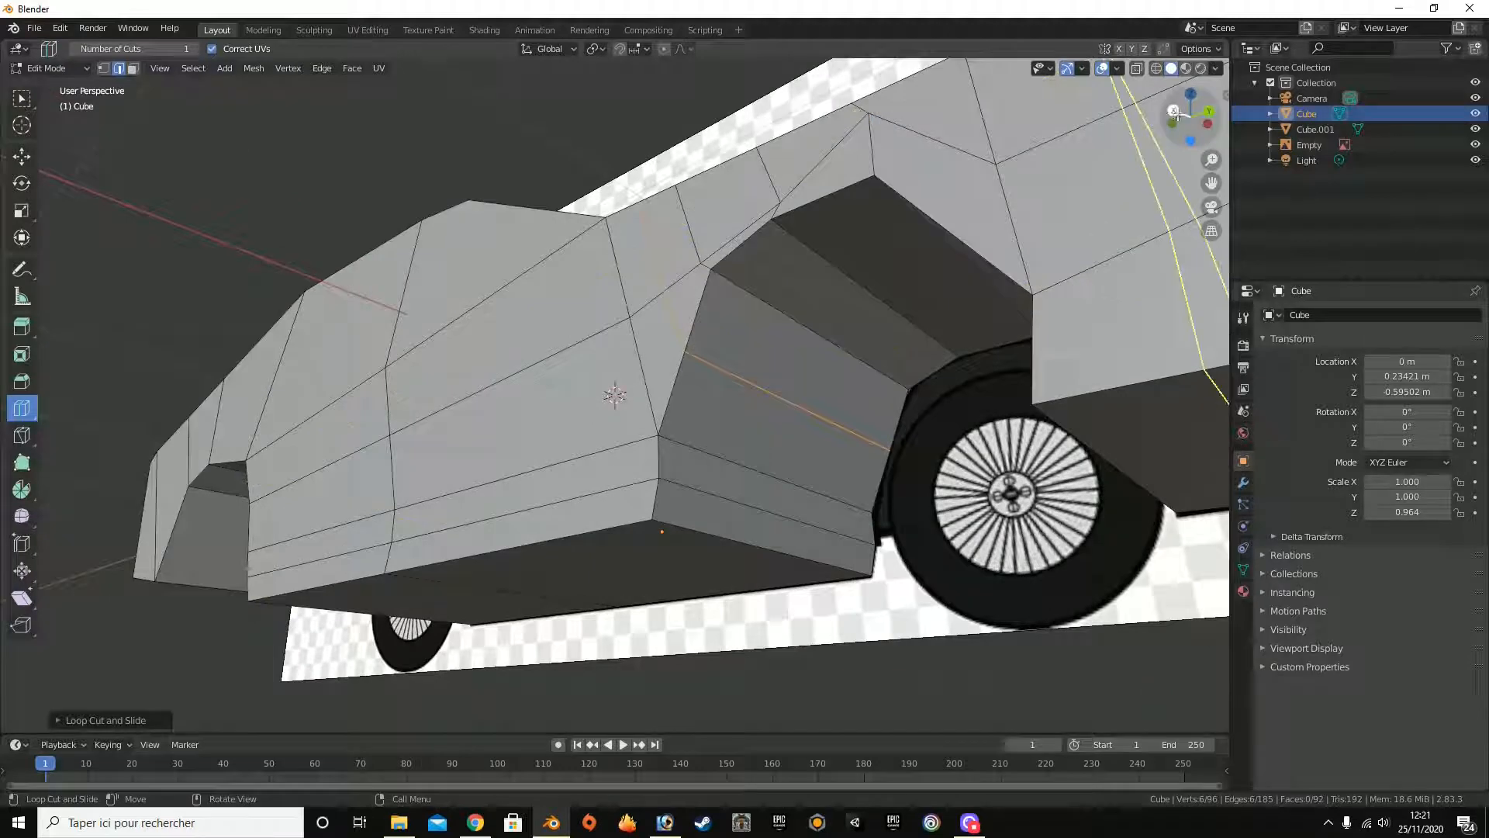
pyautogui.click(1174, 111)
pyautogui.click(1140, 69)
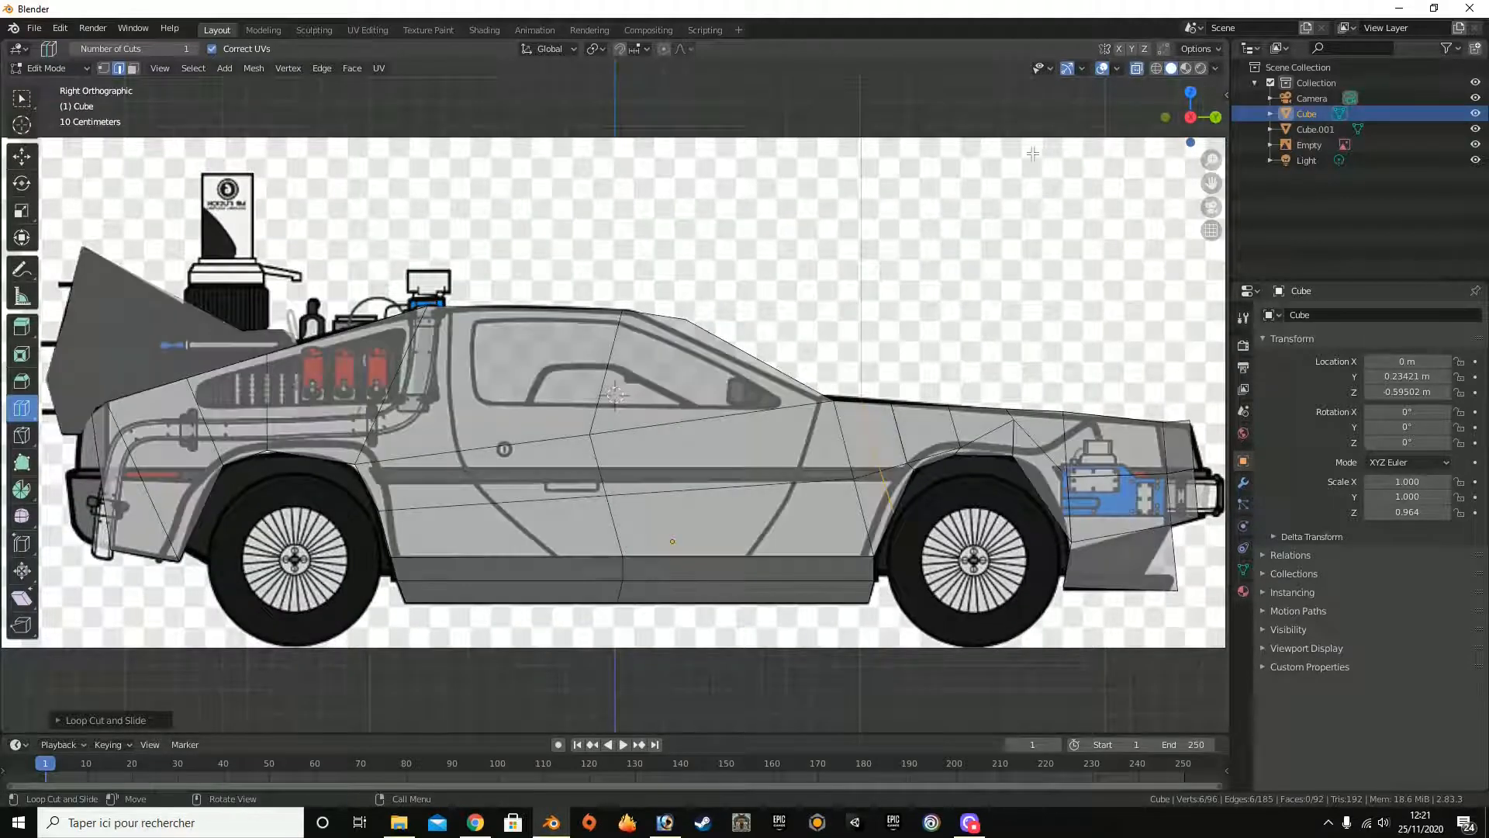
# Step: Select the new cut's crosswise edge on the front arch's rear slope and move it slightly rearward onto the wheel-arch outline in side view
pyautogui.click(22, 156)
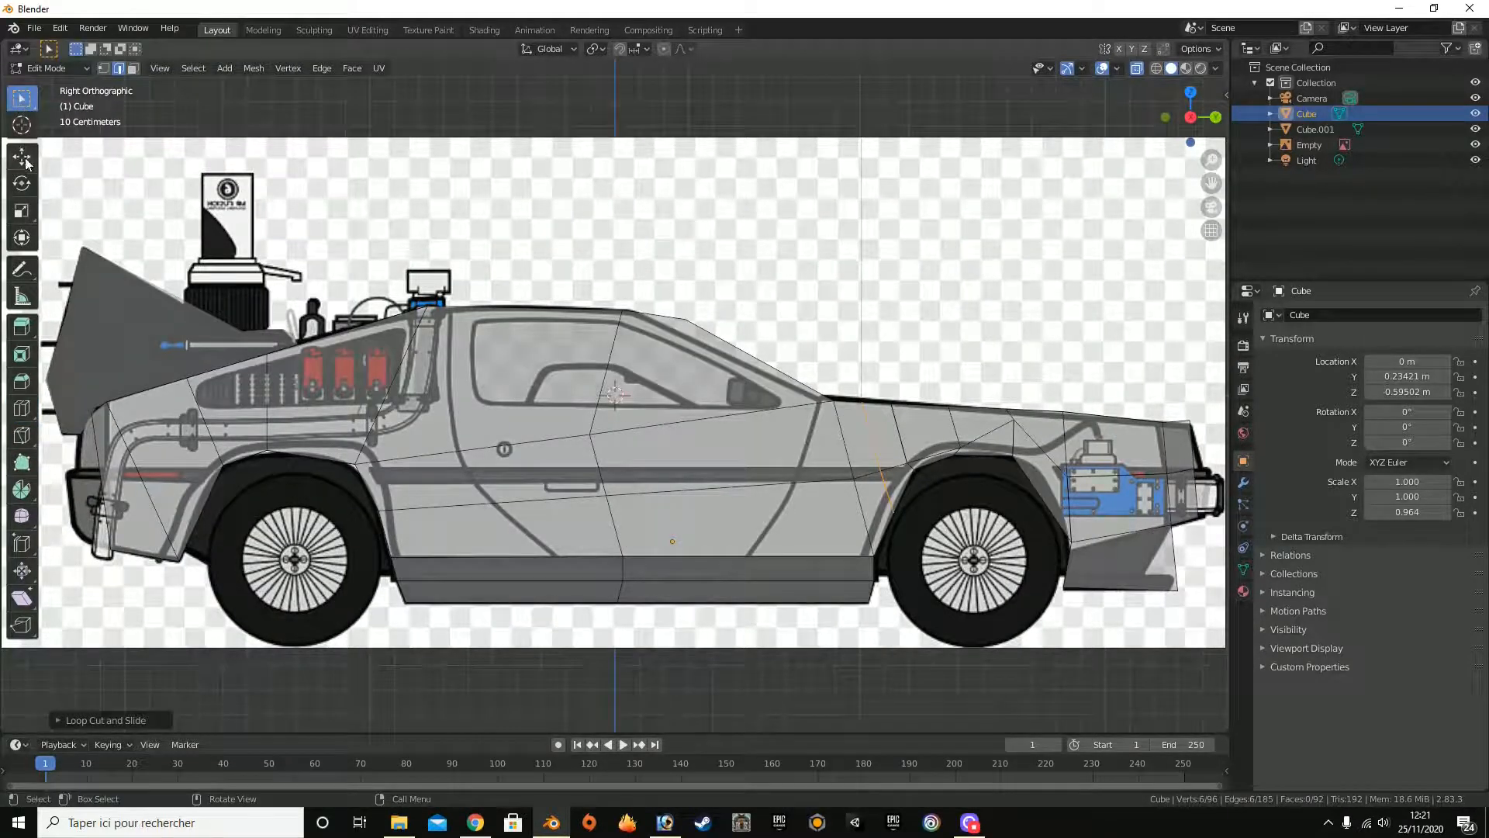
pyautogui.moveTo(1194, 103); pyautogui.dragTo(857, 375)
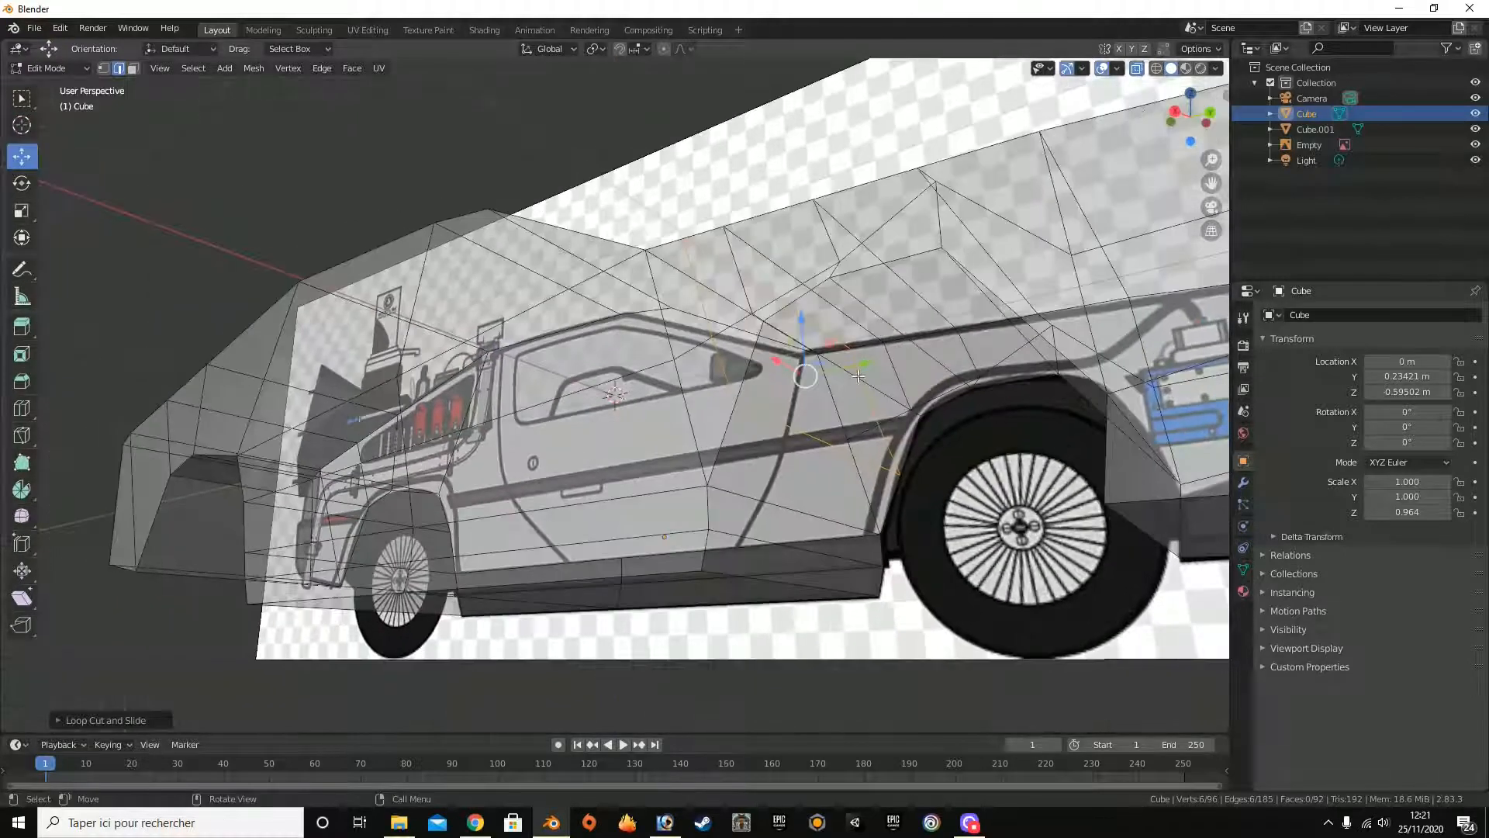
pyautogui.click(798, 420)
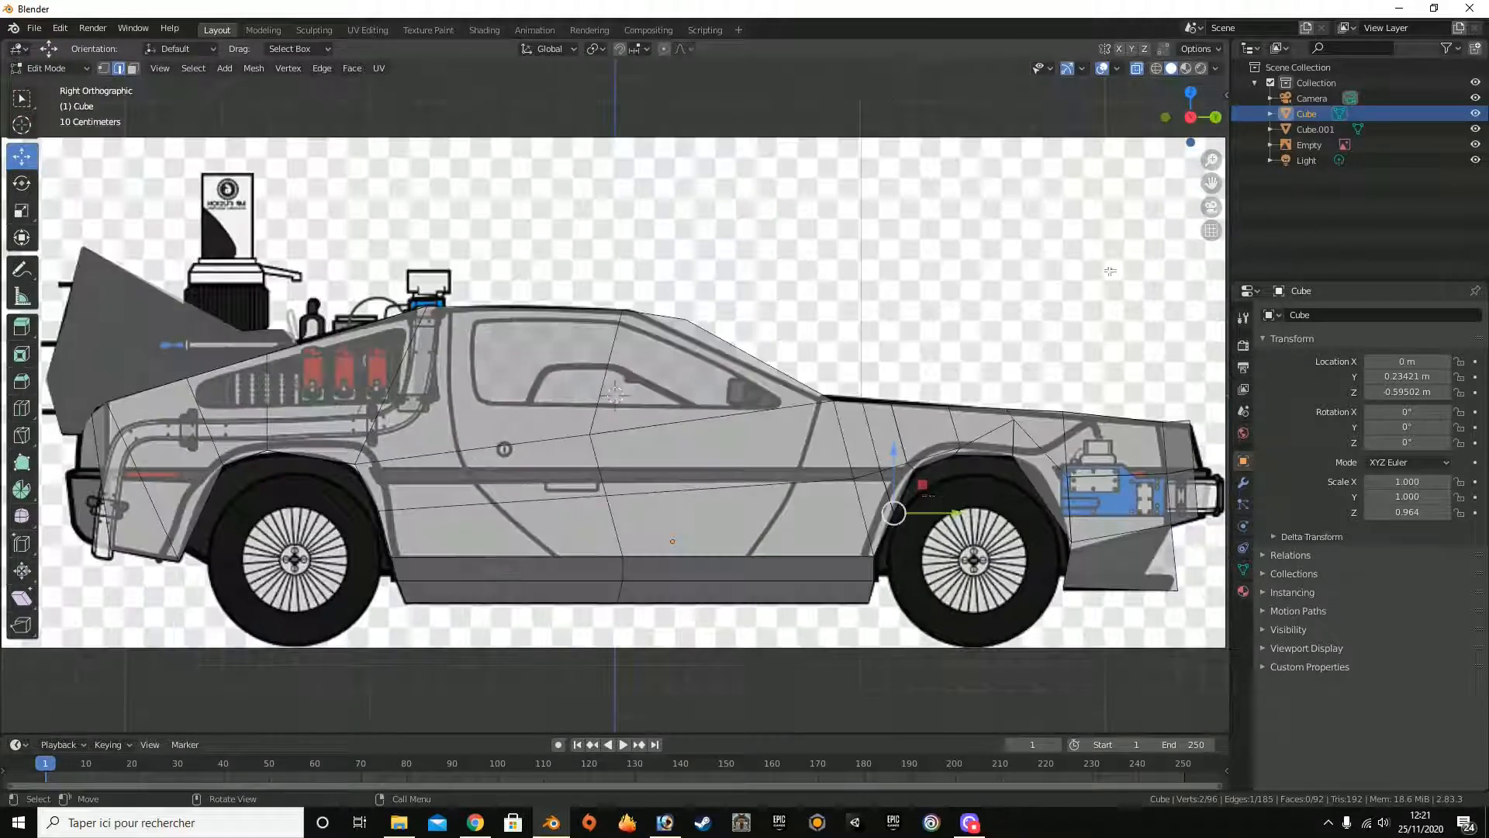
pyautogui.click(1176, 111)
pyautogui.press('g')
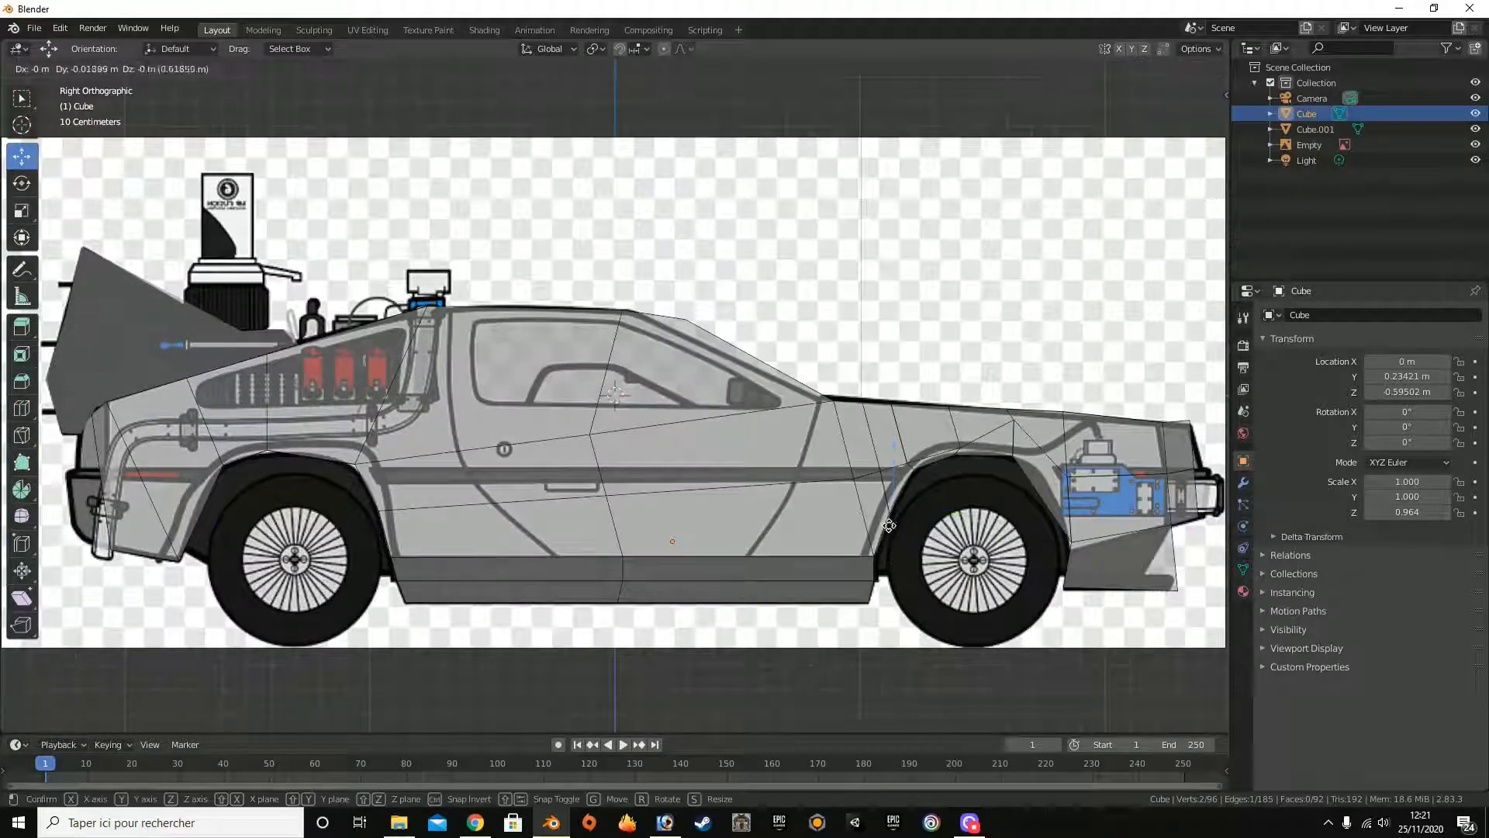
pyautogui.click(891, 514)
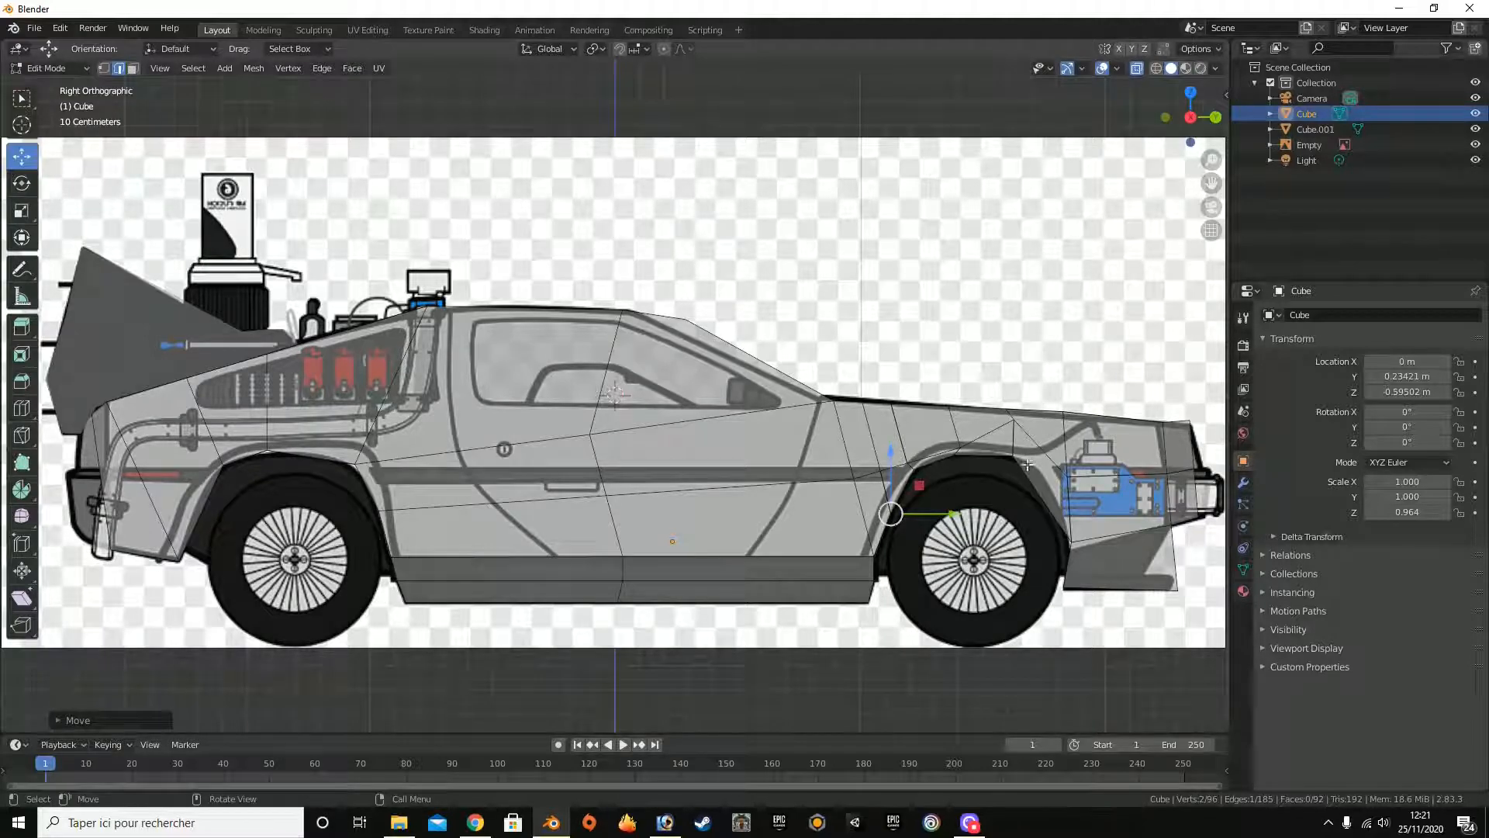
# Step: With X-ray off, add a loop cut across the front slope of the front wheel arch, and show it with X-ray in side view
pyautogui.click(1138, 70)
pyautogui.moveTo(1181, 111); pyautogui.dragTo(1209, 97)
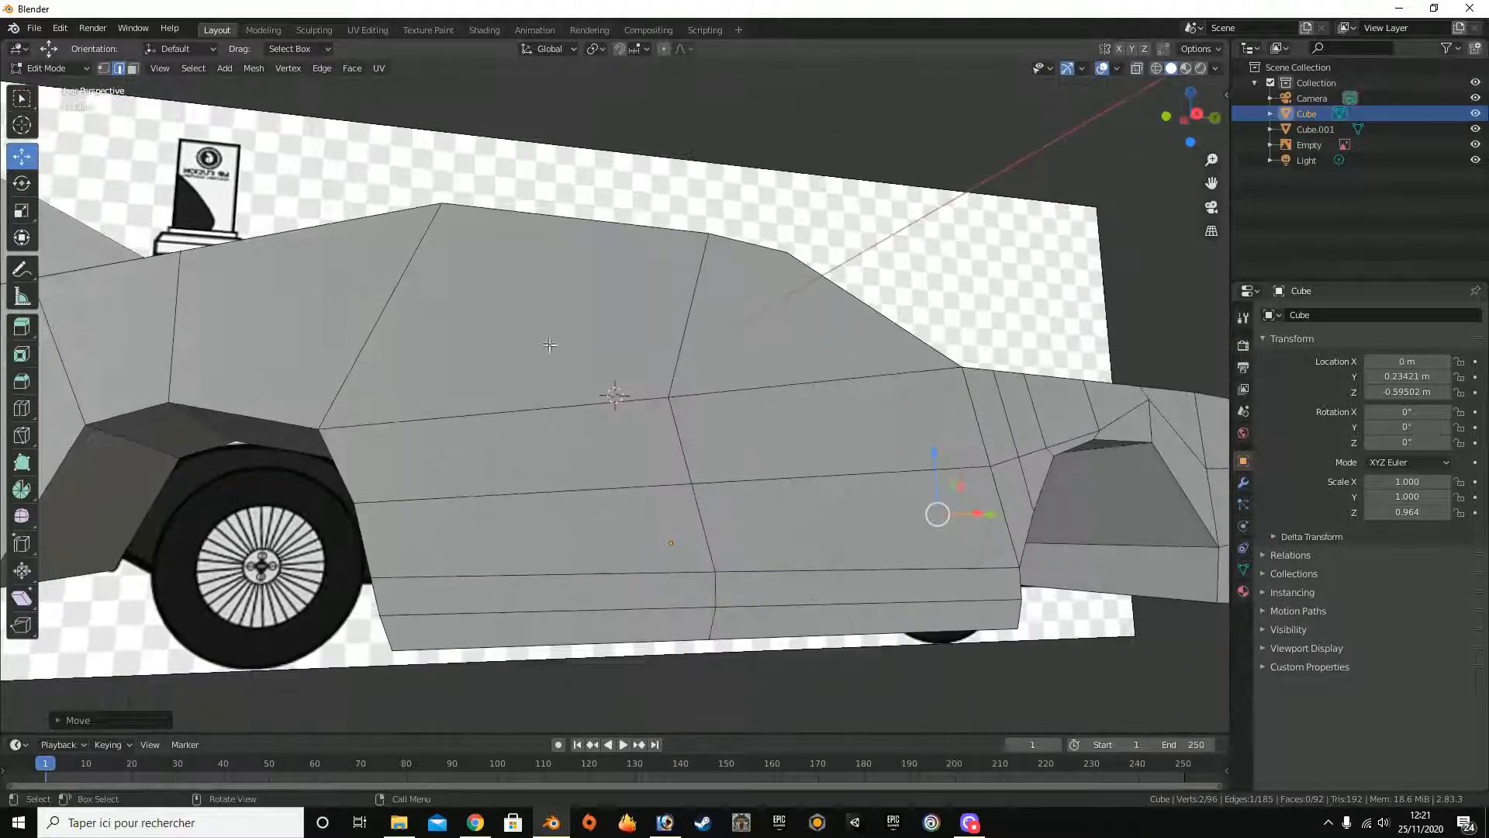
pyautogui.click(20, 409)
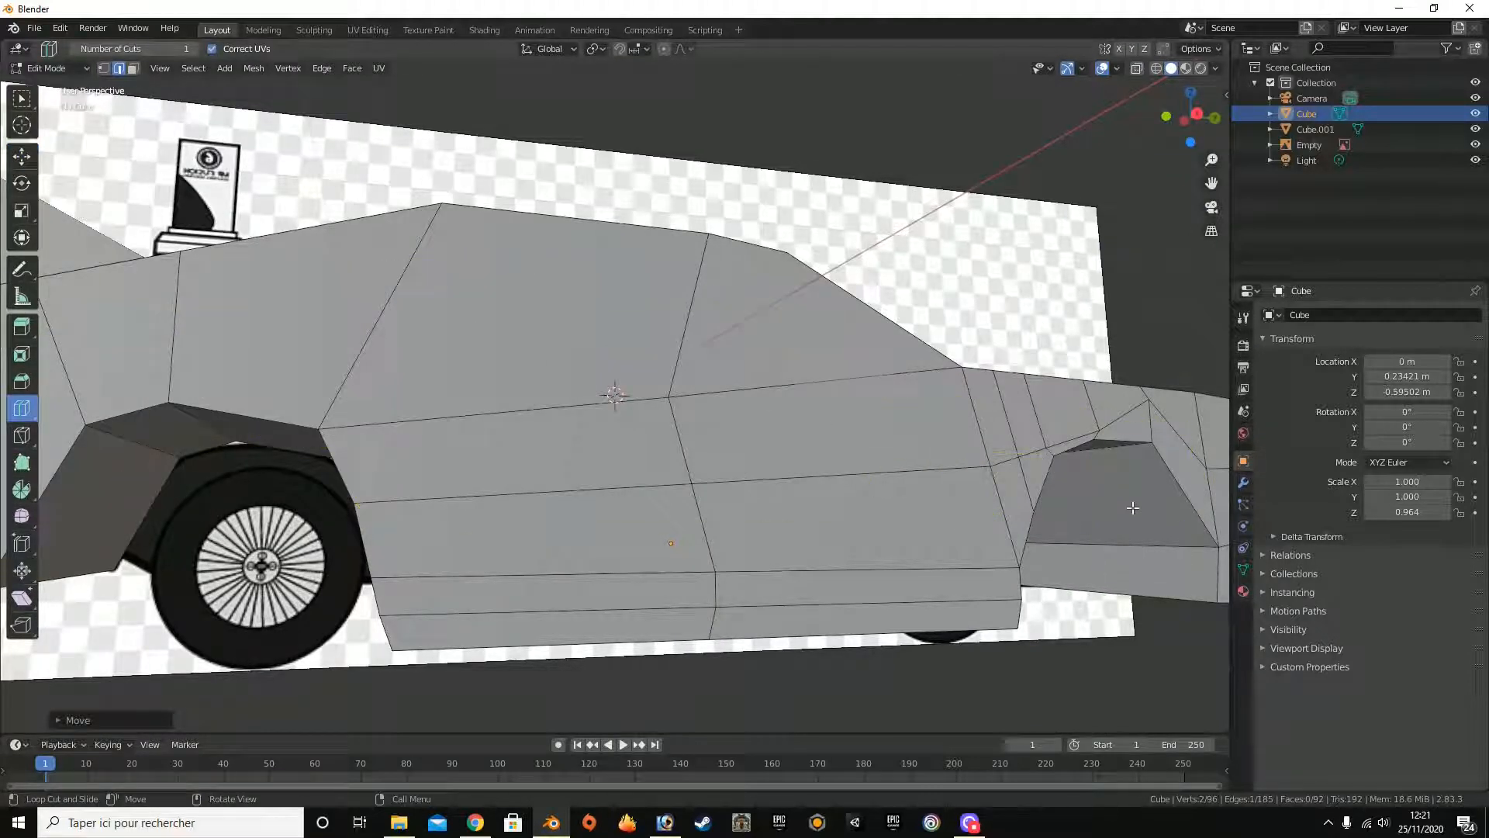
pyautogui.moveTo(1198, 117); pyautogui.dragTo(1187, 118)
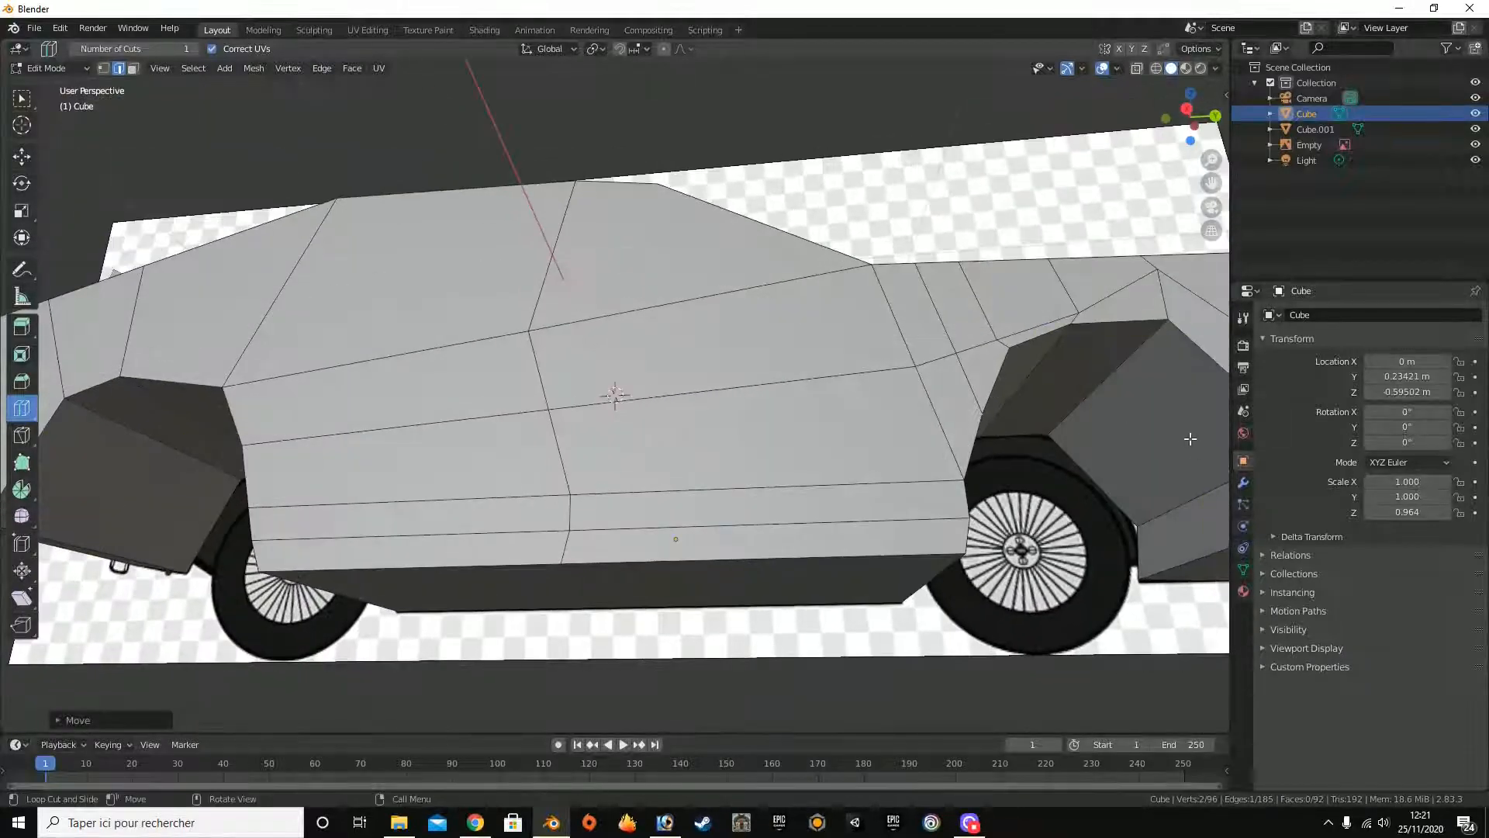
pyautogui.click(1108, 464)
pyautogui.click(21, 98)
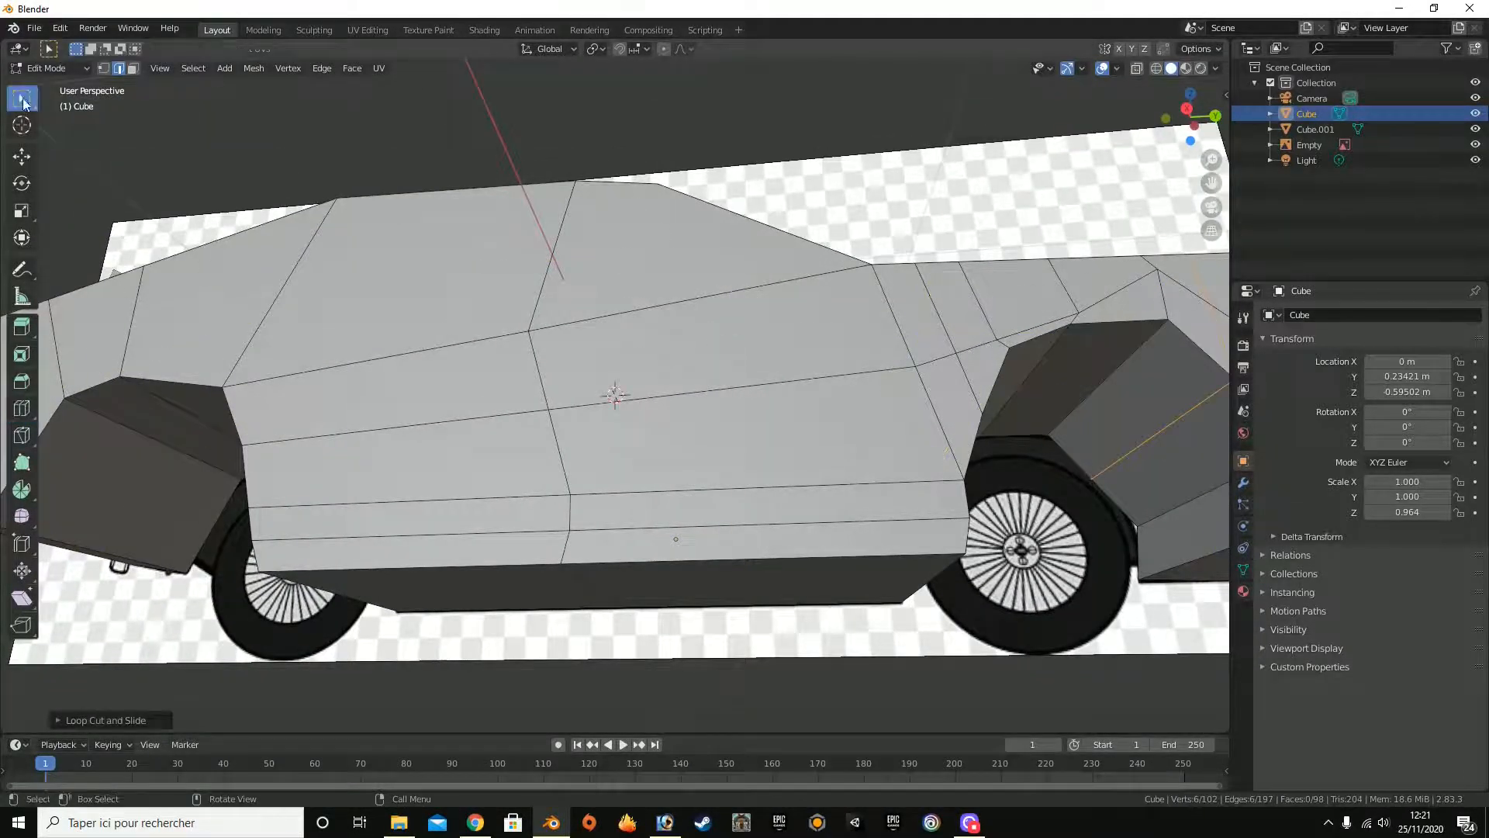
pyautogui.click(1186, 108)
pyautogui.click(1138, 68)
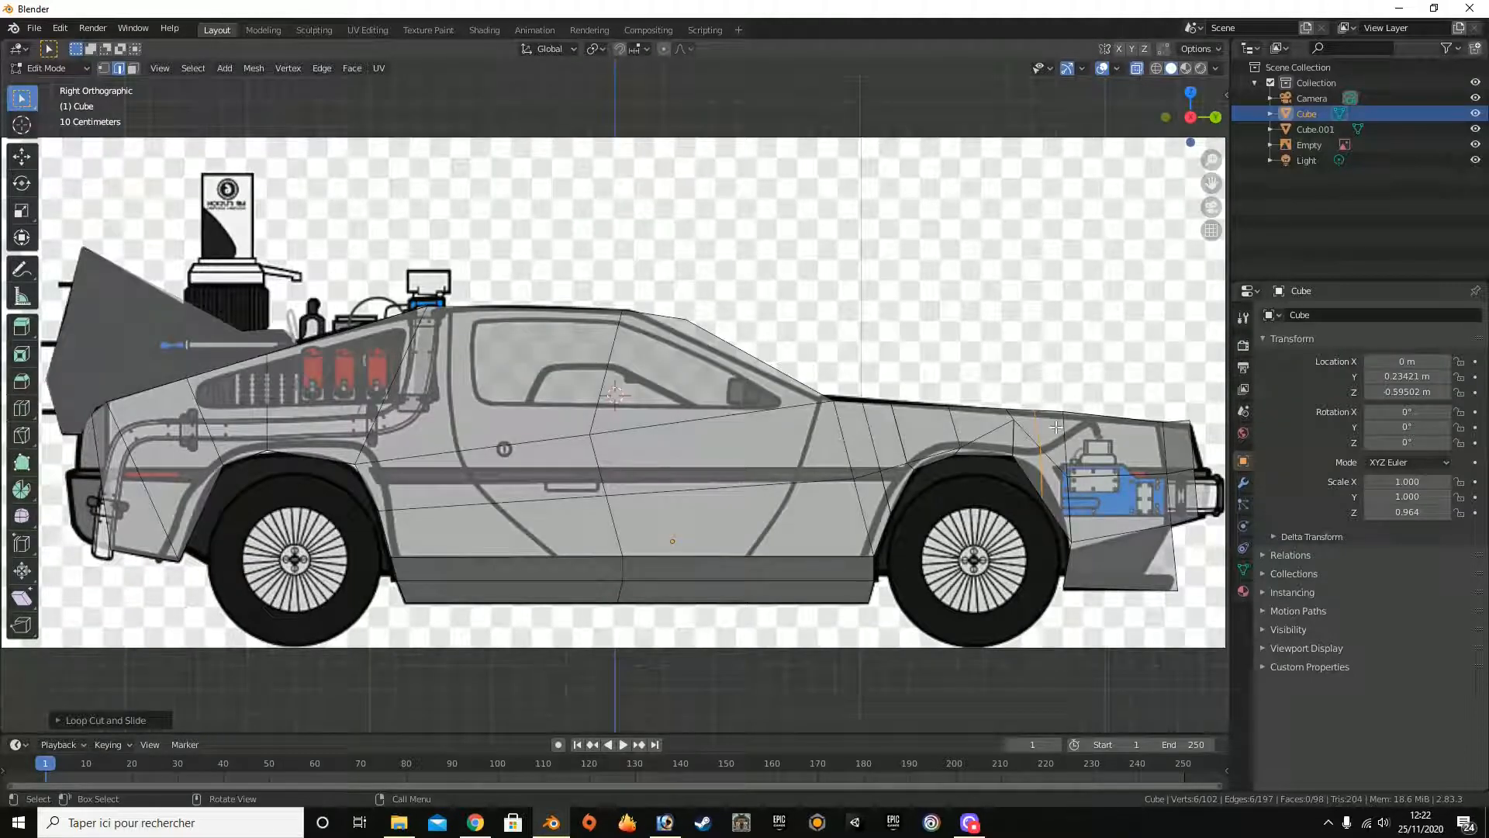
# Step: Select the new cut's crosswise edge inside the front arch and raise it to the reference wheel-arch curve in side view
pyautogui.moveTo(970, 493); pyautogui.dragTo(1135, 491, button='middle')
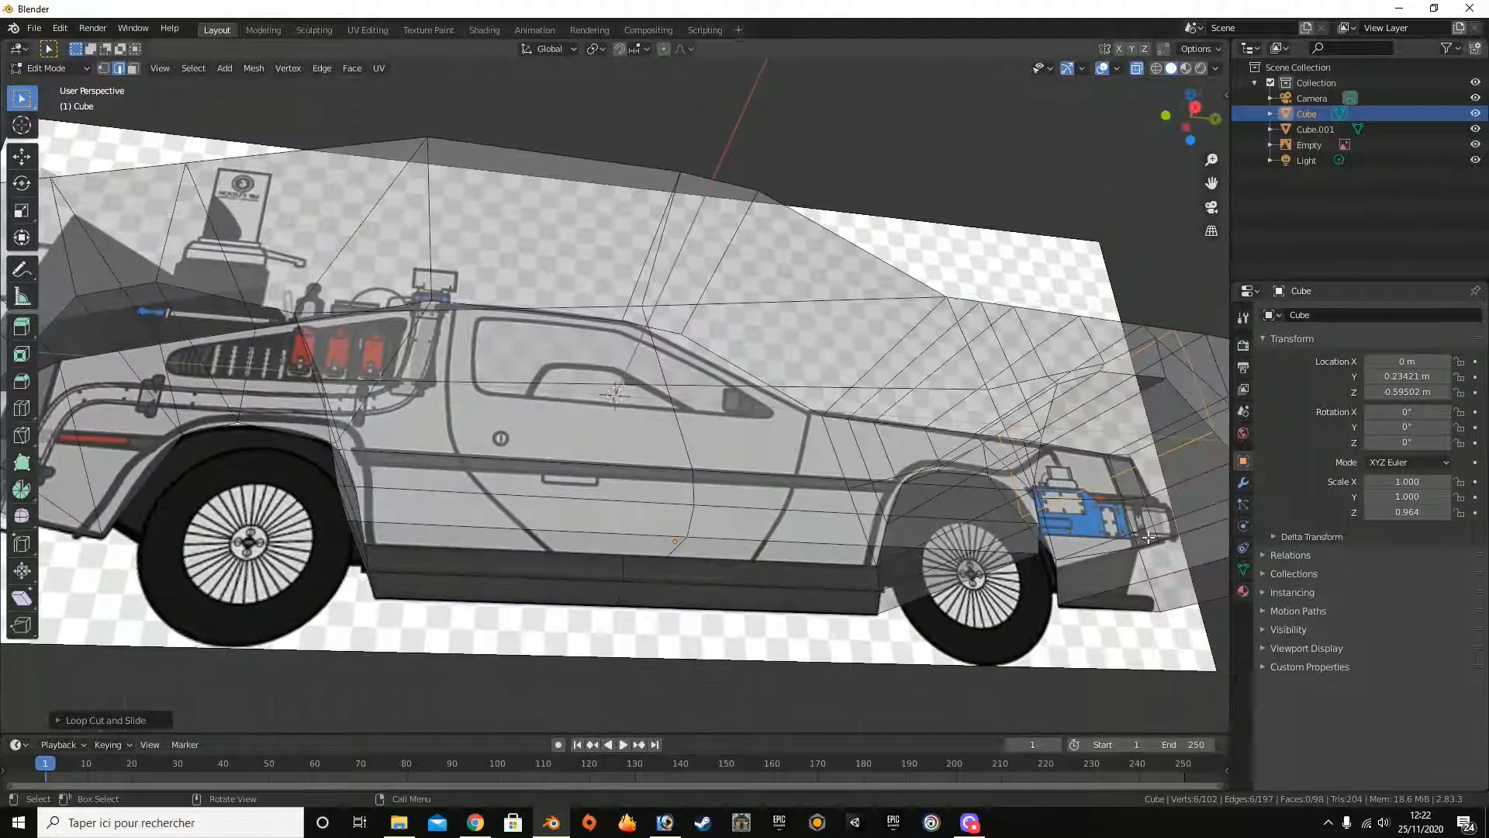
pyautogui.click(1133, 469)
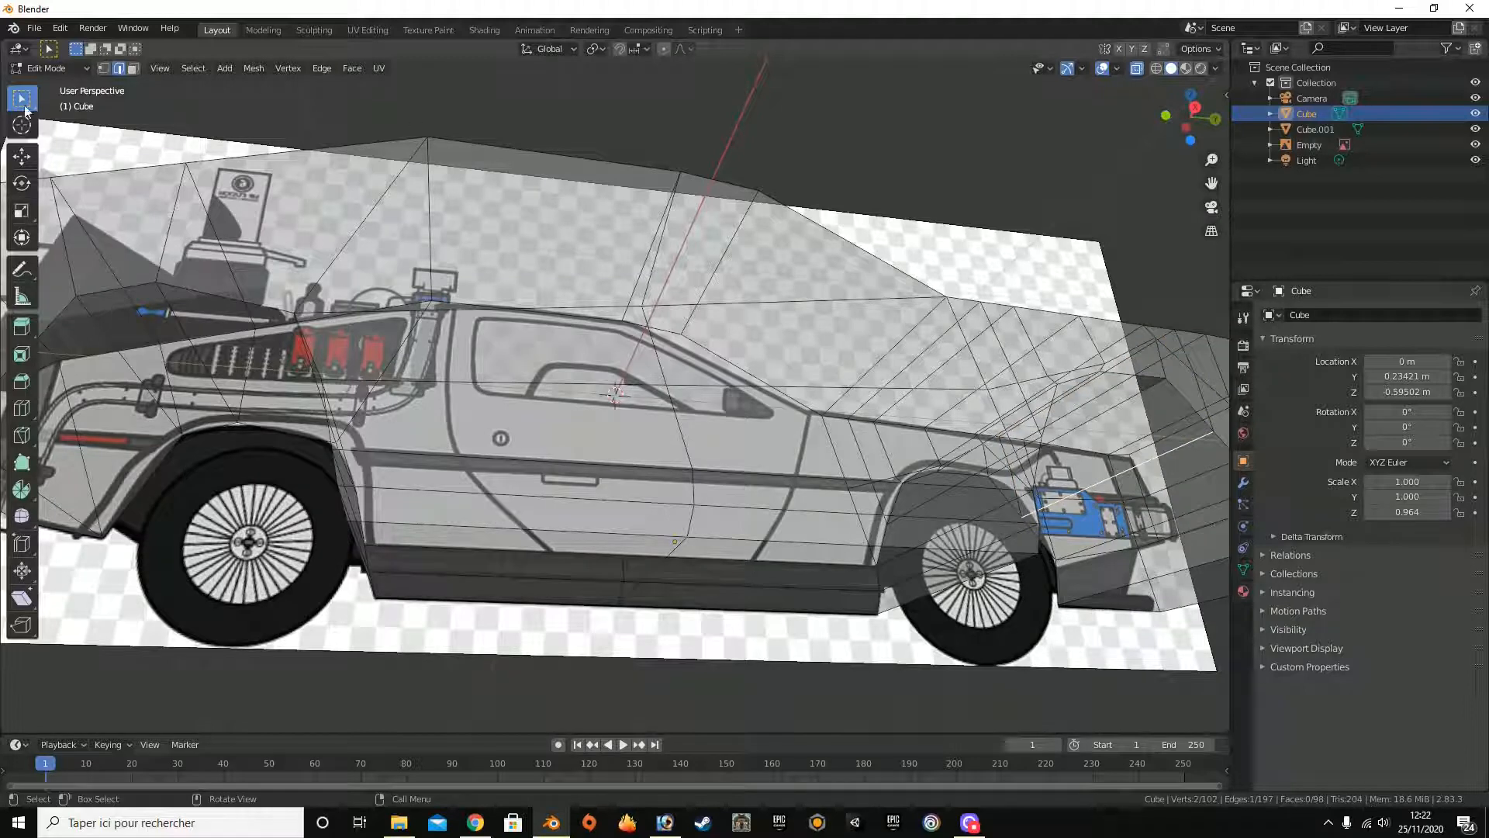
pyautogui.click(22, 155)
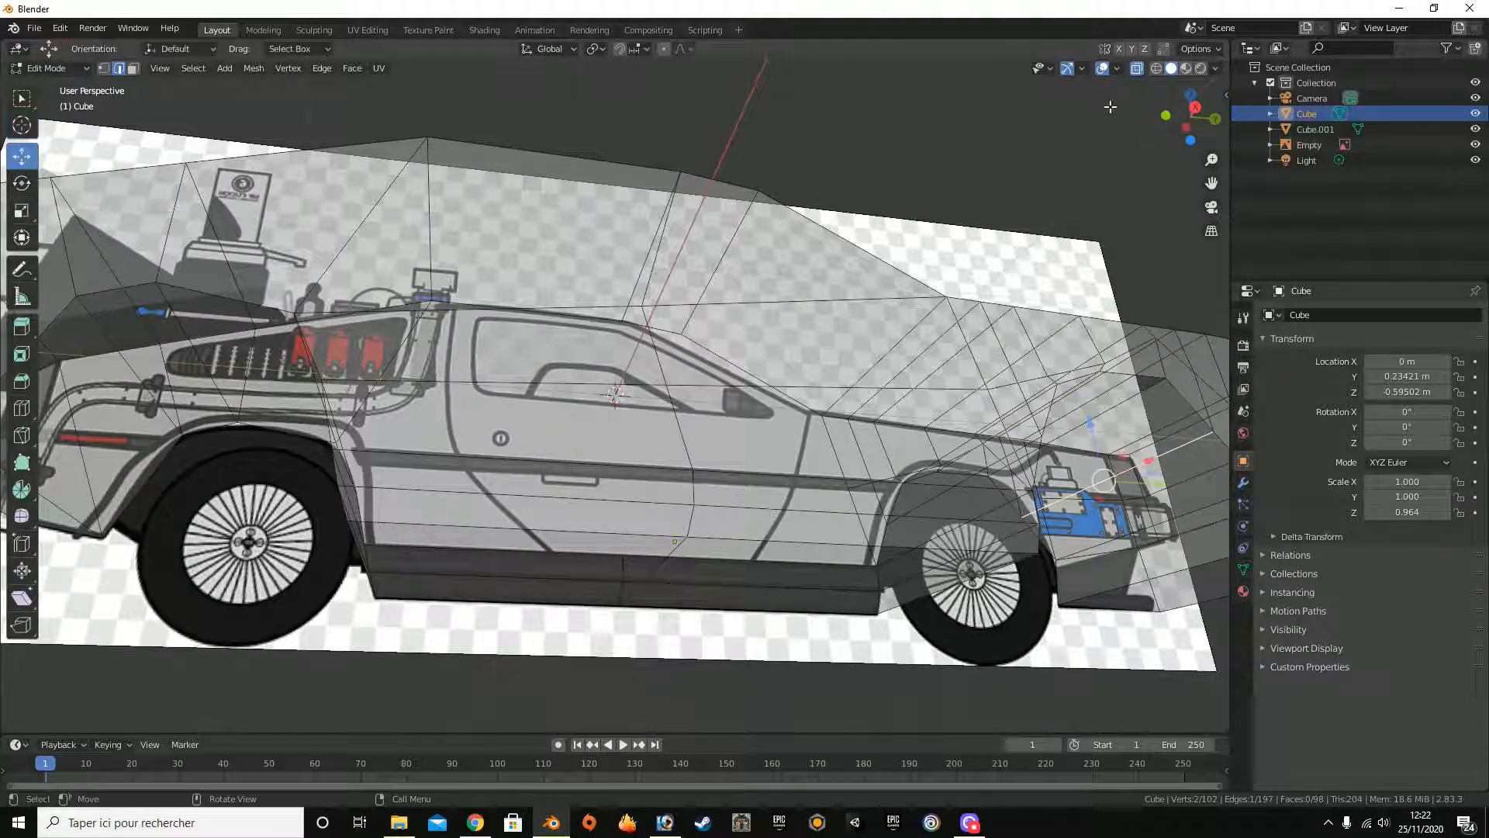
pyautogui.click(1195, 107)
pyautogui.moveTo(1041, 499); pyautogui.dragTo(1042, 467)
# Step: With X-ray off, add another loop cut lower on the front arch's front slope, and show it with X-ray in side view
pyautogui.moveTo(1188, 116); pyautogui.dragTo(1141, 122)
pyautogui.click(1137, 69)
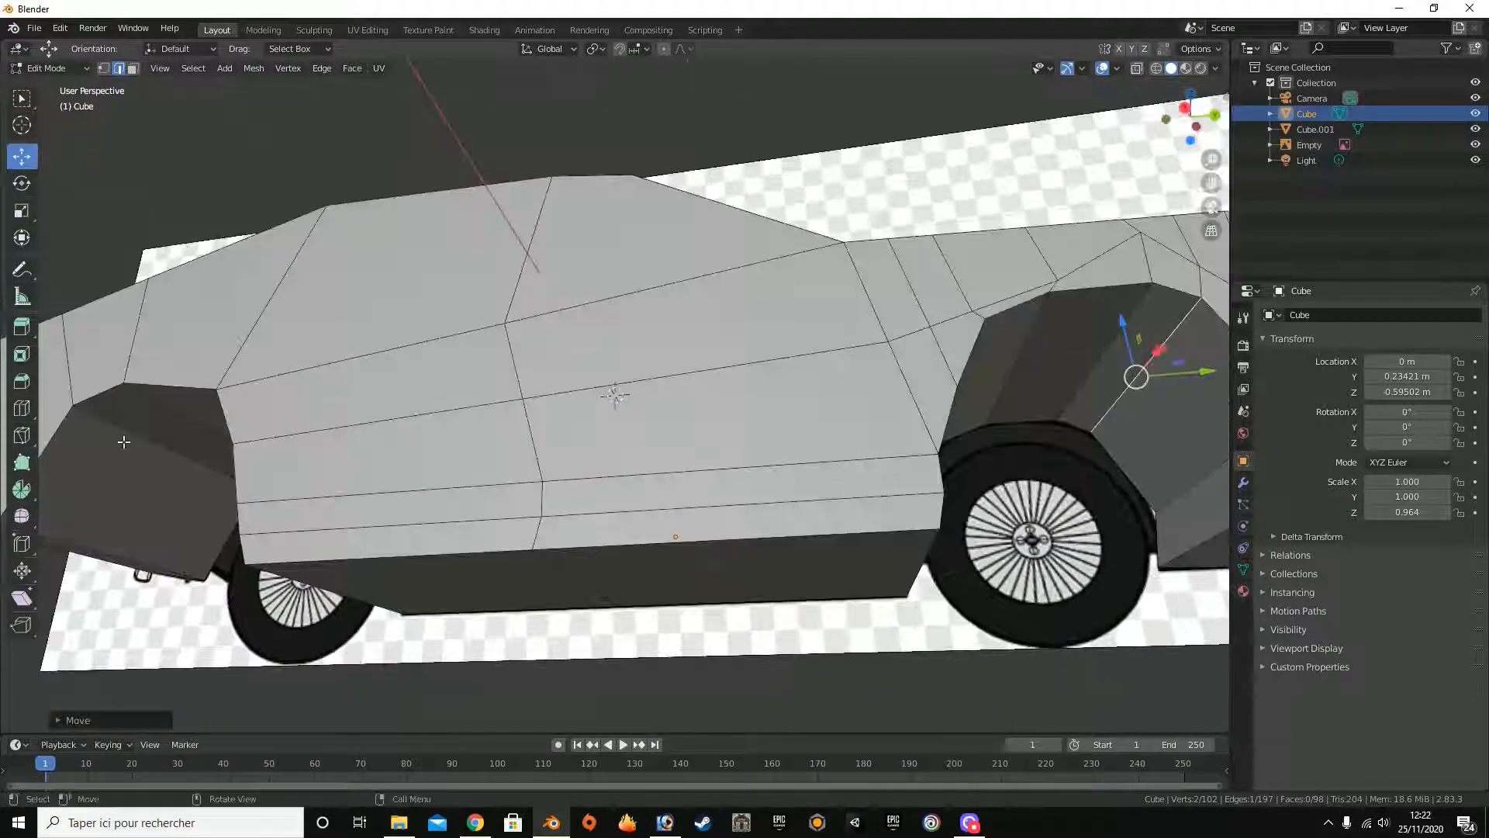
pyautogui.click(21, 408)
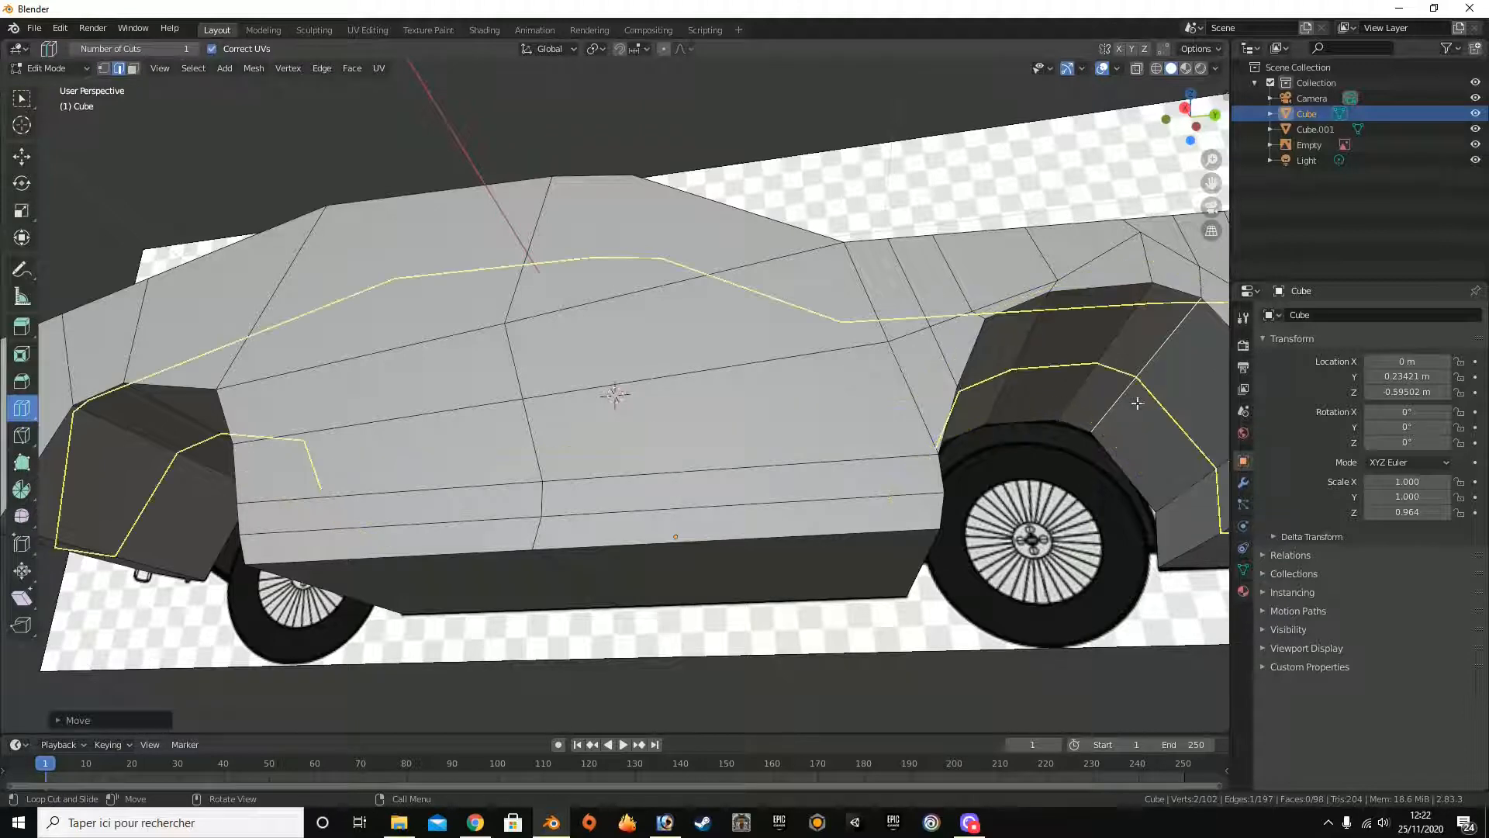
pyautogui.click(1130, 439)
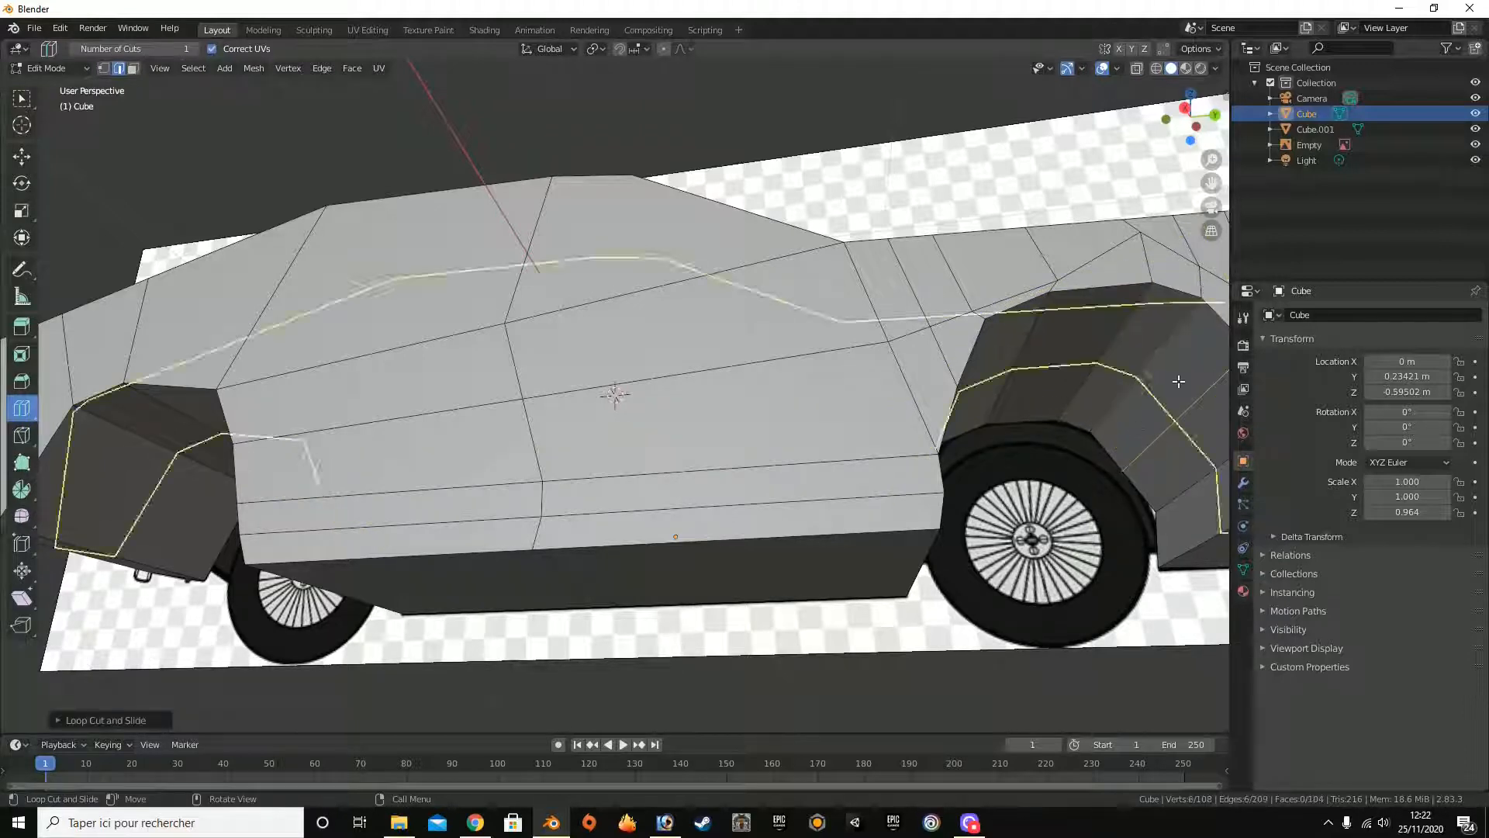
pyautogui.click(1180, 97)
pyautogui.click(22, 155)
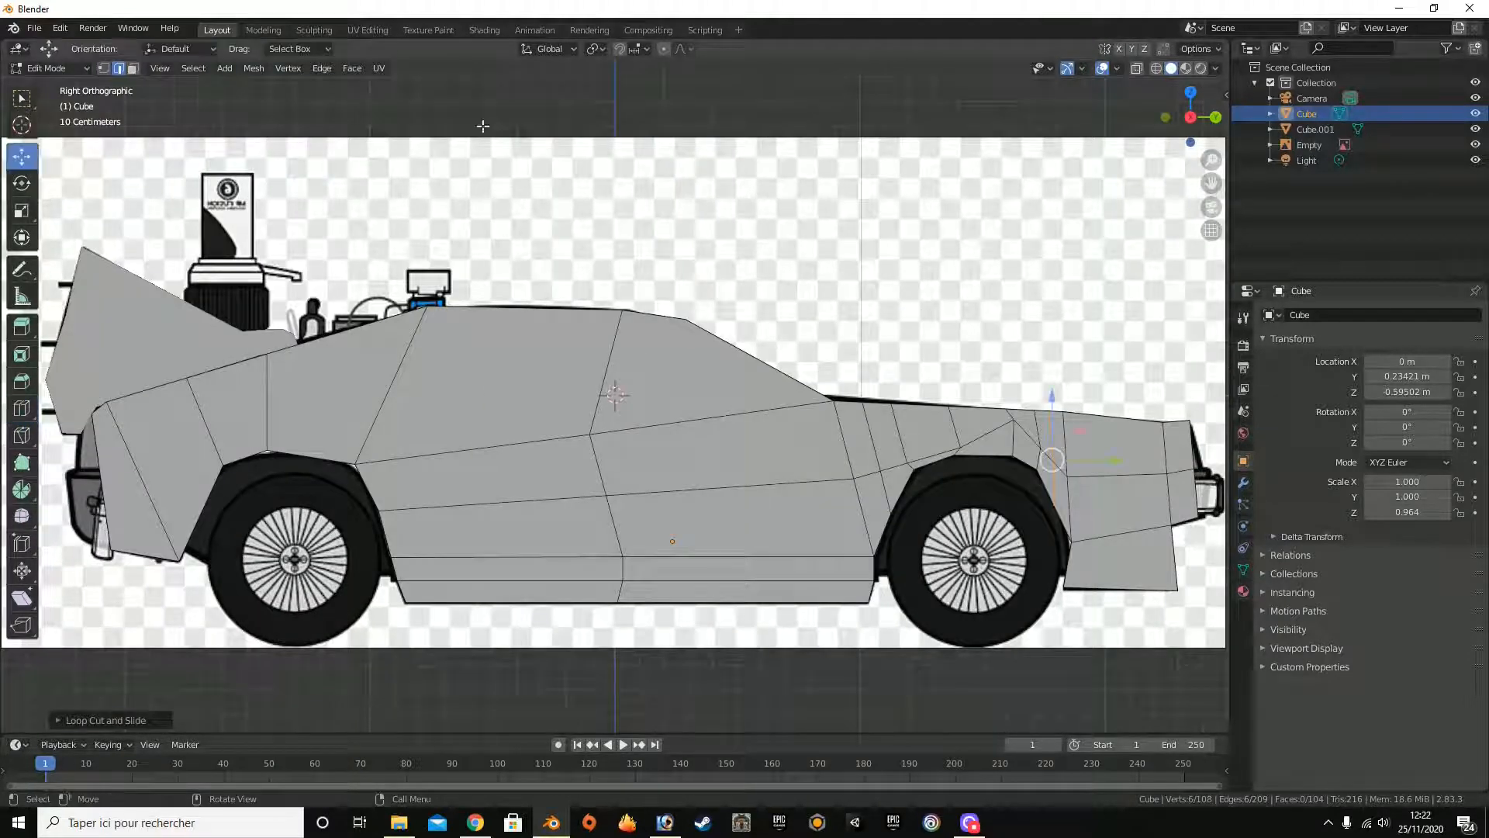
pyautogui.click(1135, 68)
# Step: Select the lower cut's crosswise edge inside the arch and move it up onto the reference wheel-arch outline in side view
pyautogui.moveTo(1211, 160); pyautogui.dragTo(1241, 66)
pyautogui.click(1139, 481)
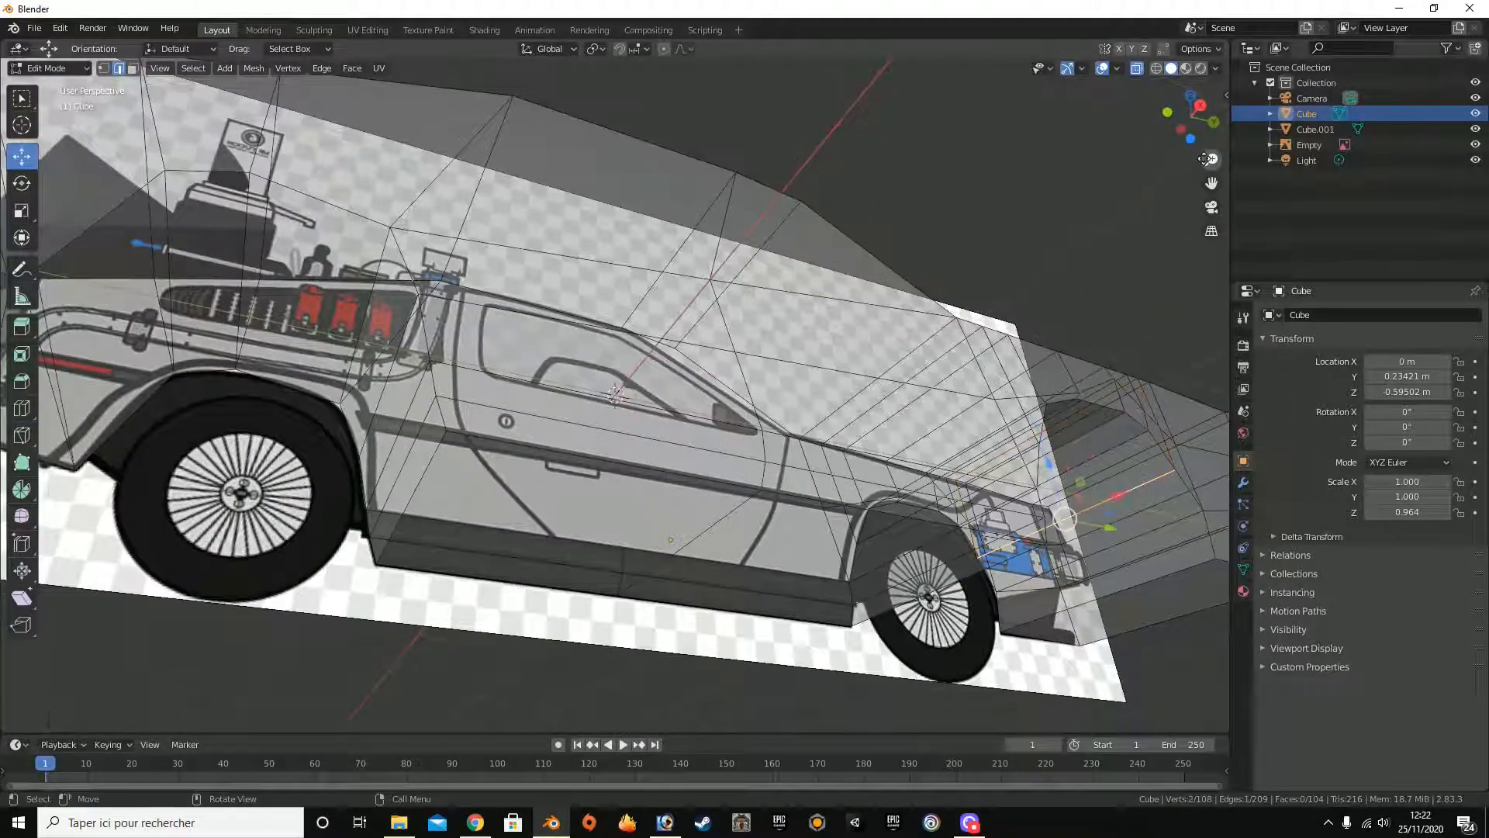
pyautogui.click(1197, 109)
pyautogui.moveTo(1055, 509); pyautogui.dragTo(1051, 499)
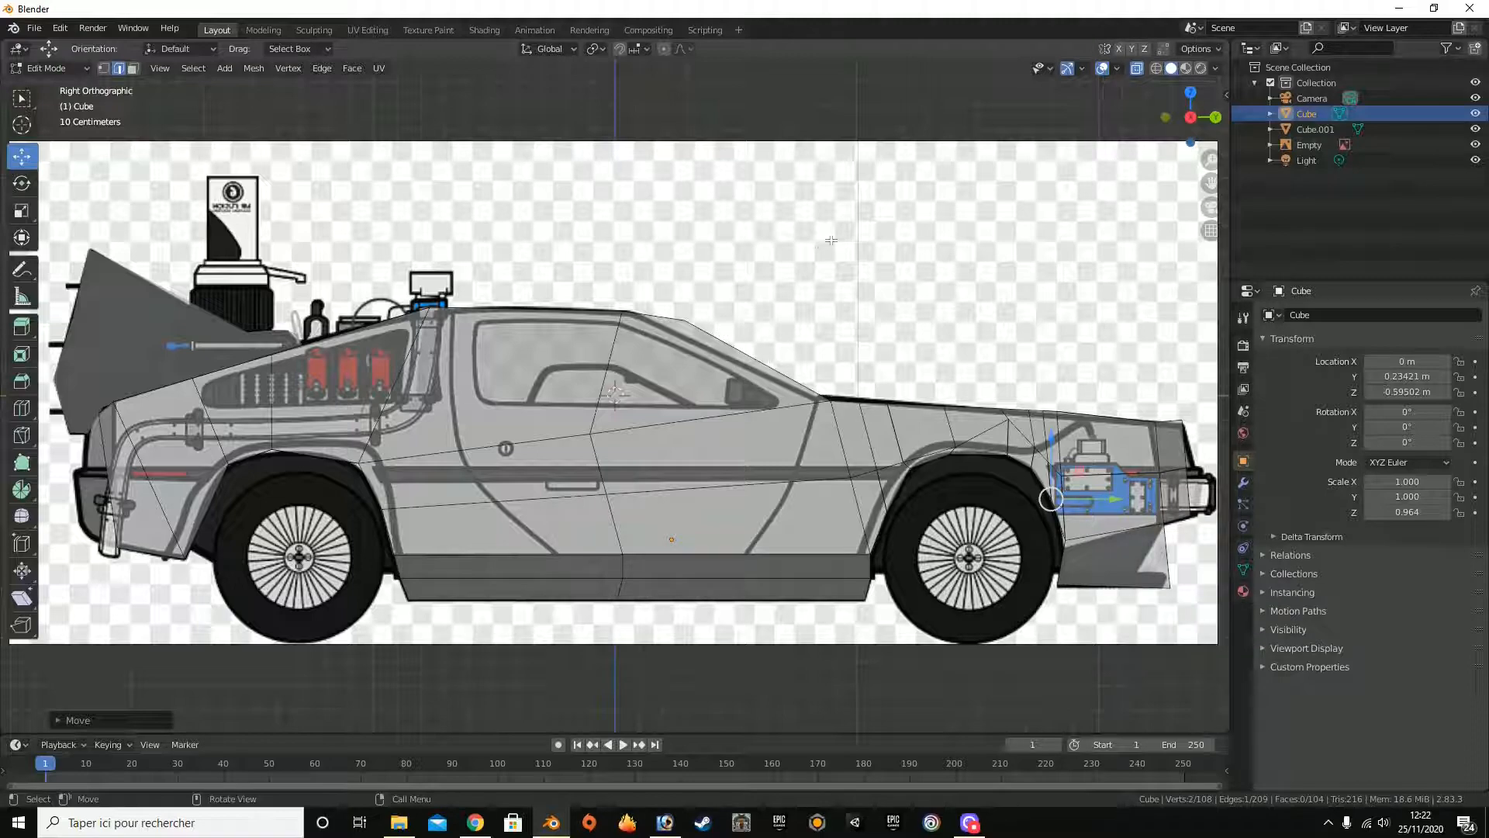
# Step: Inspect the rounded front wheel arch in Object Mode as a solid body with X-ray off
pyautogui.press('Tab')
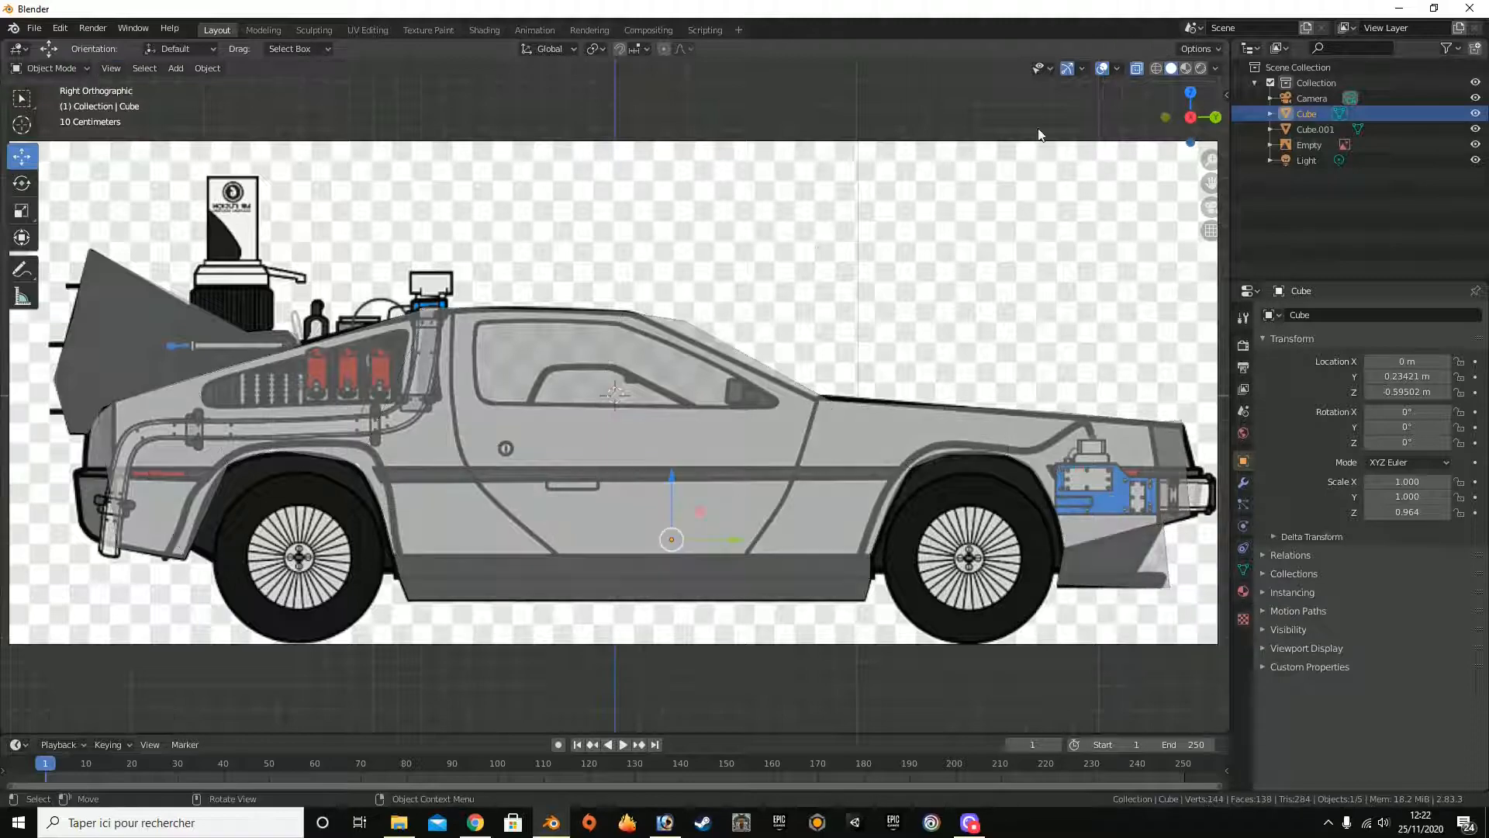
pyautogui.click(1139, 68)
pyautogui.moveTo(1195, 116); pyautogui.dragTo(1109, 118)
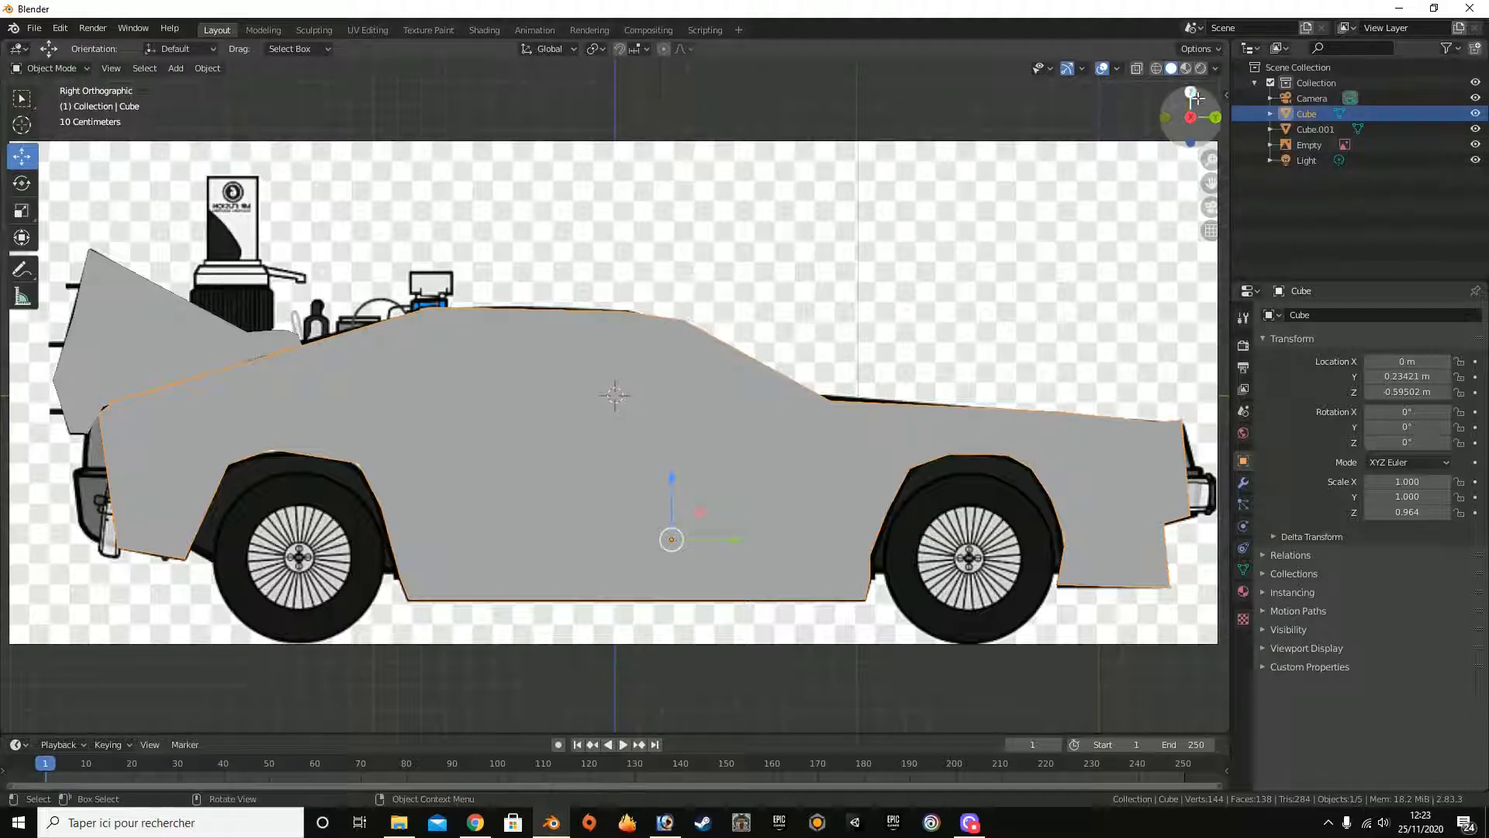
# Step: In Edit Mode, select the crosswise edge at the windscreen base and raise it about 0.03 m along Z to the reference outline
pyautogui.moveTo(1197, 108); pyautogui.dragTo(1183, 130)
pyautogui.press('Tab')
pyautogui.click(861, 488)
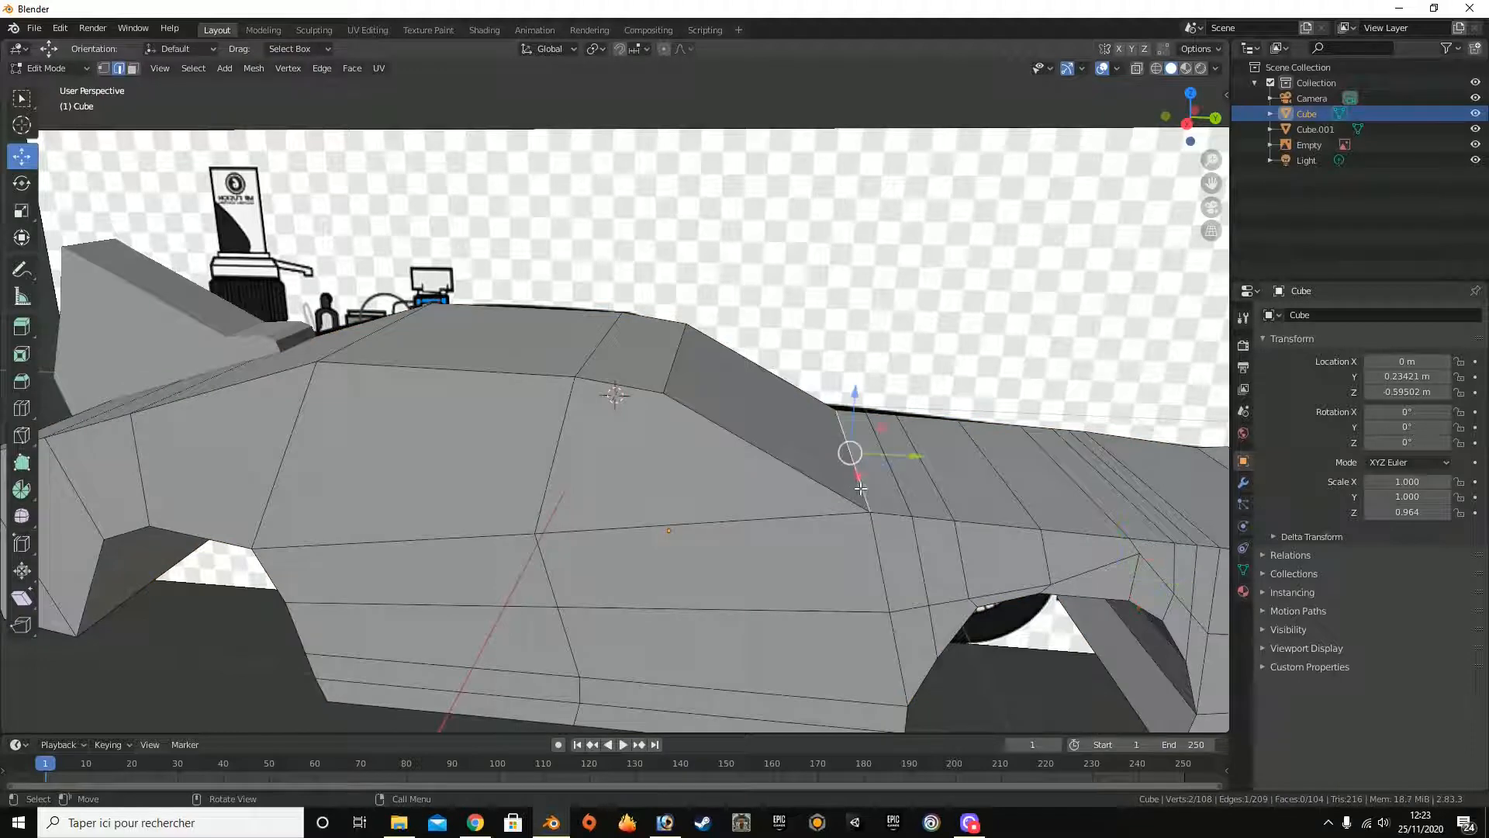
pyautogui.click(1186, 124)
pyautogui.press('g')
pyautogui.press('z')
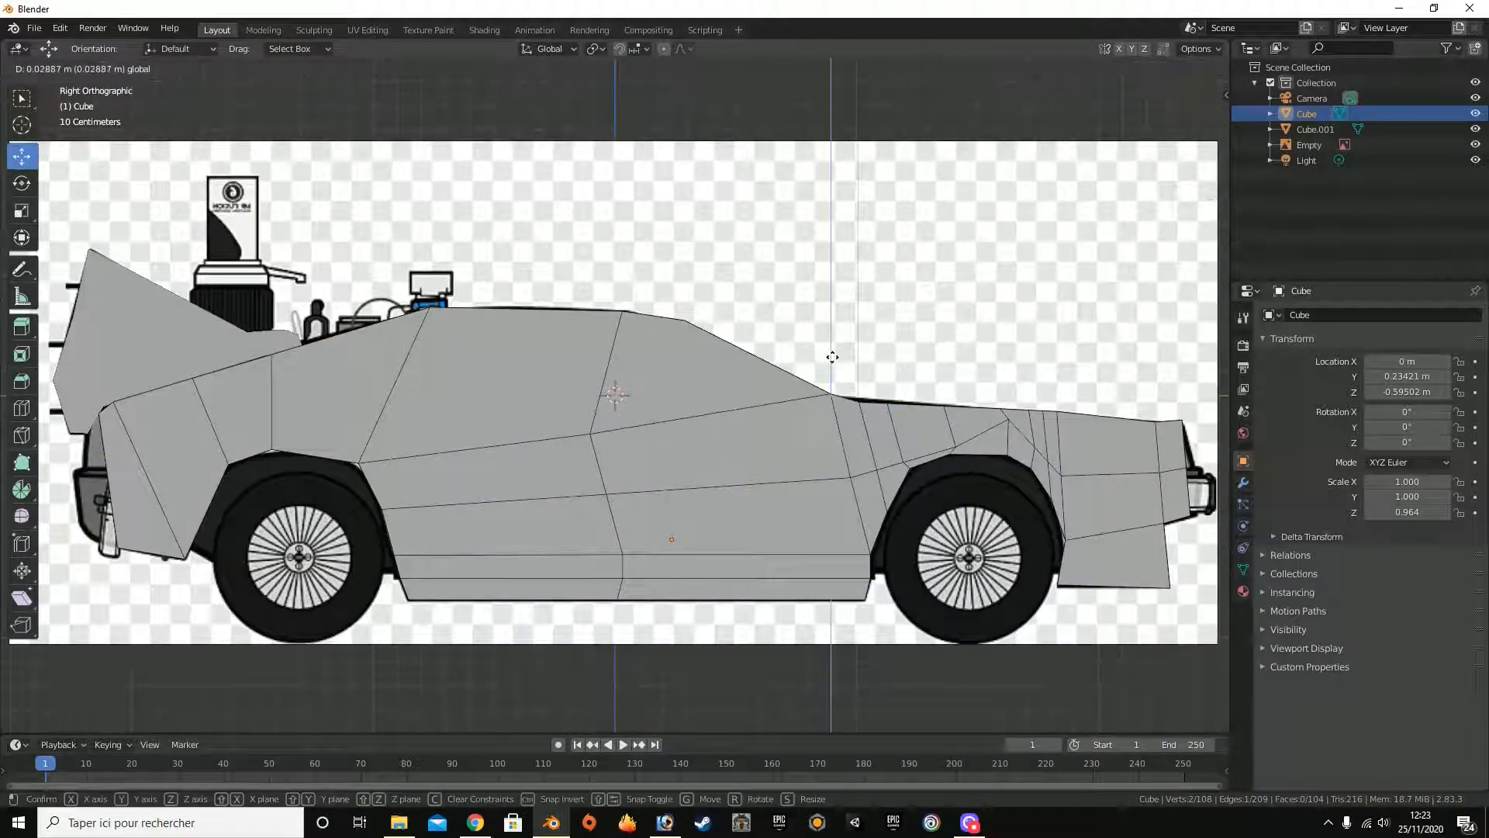
pyautogui.click(831, 352)
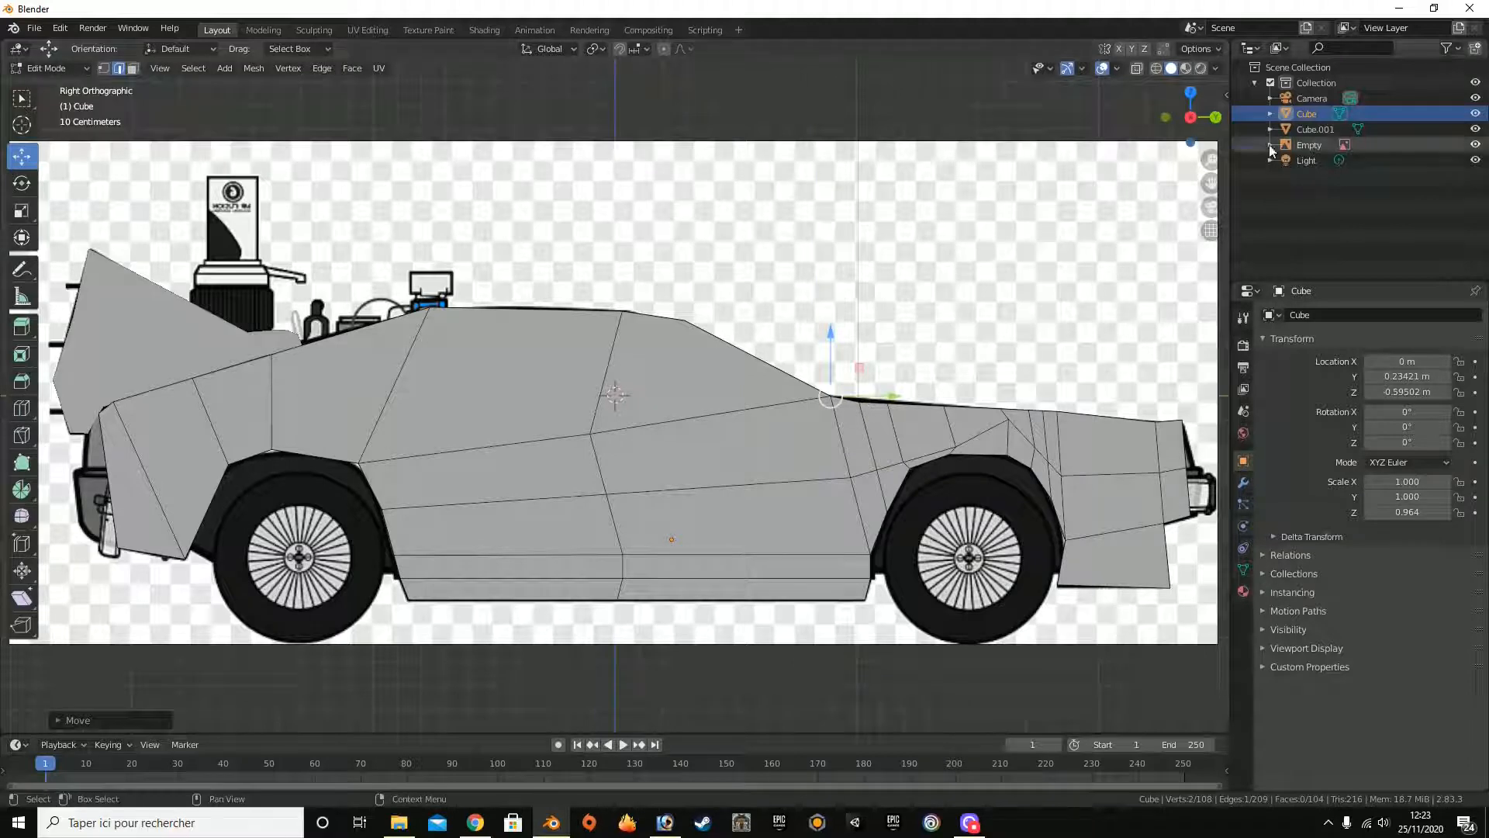
# Step: Raise the next two crosswise bonnet edges ahead of the windscreen base along Z to match the reference's bonnet line
pyautogui.moveTo(855, 395); pyautogui.dragTo(849, 501, button='middle')
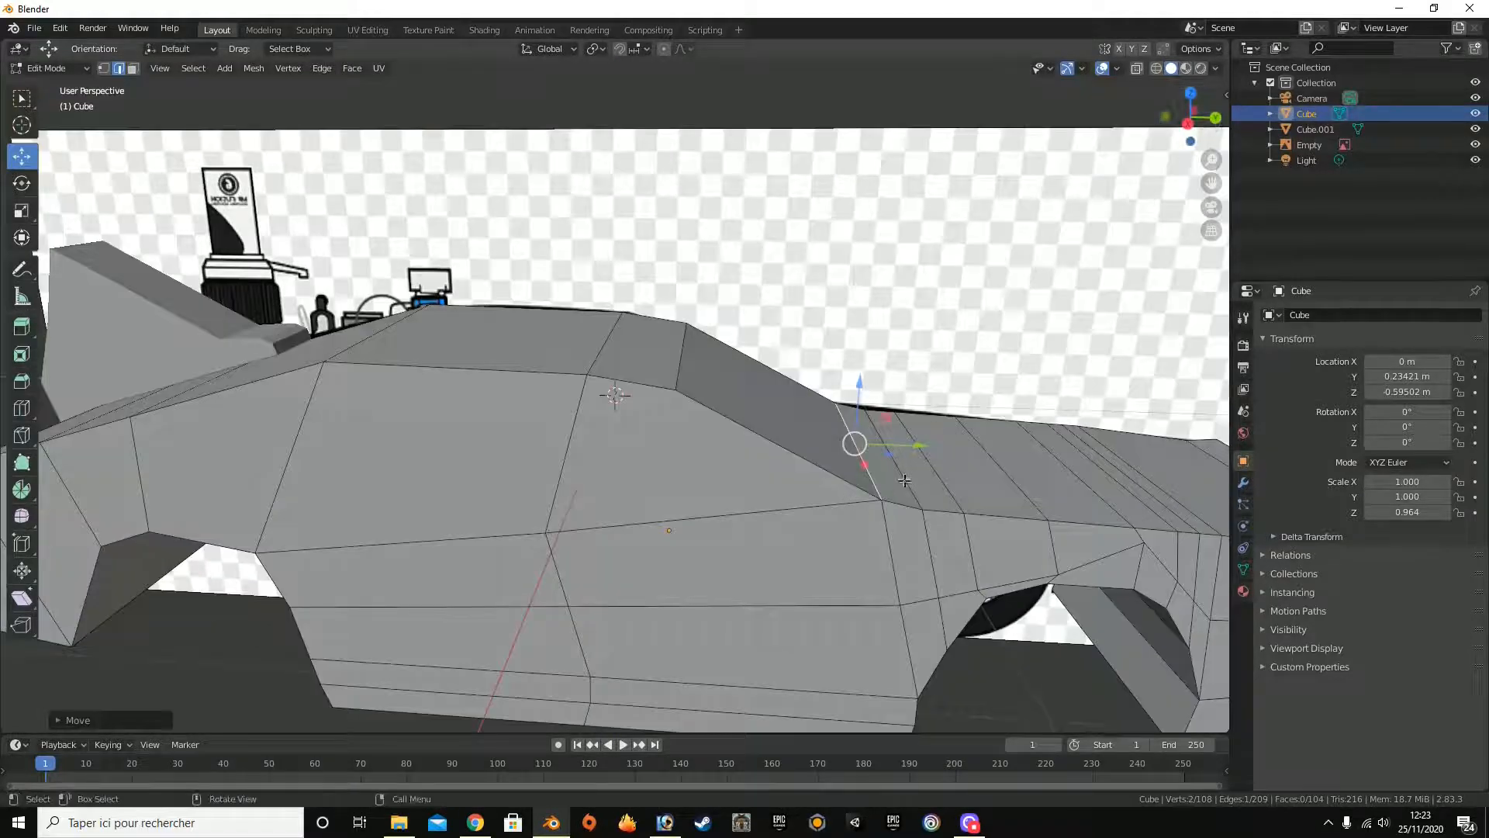
pyautogui.click(1187, 124)
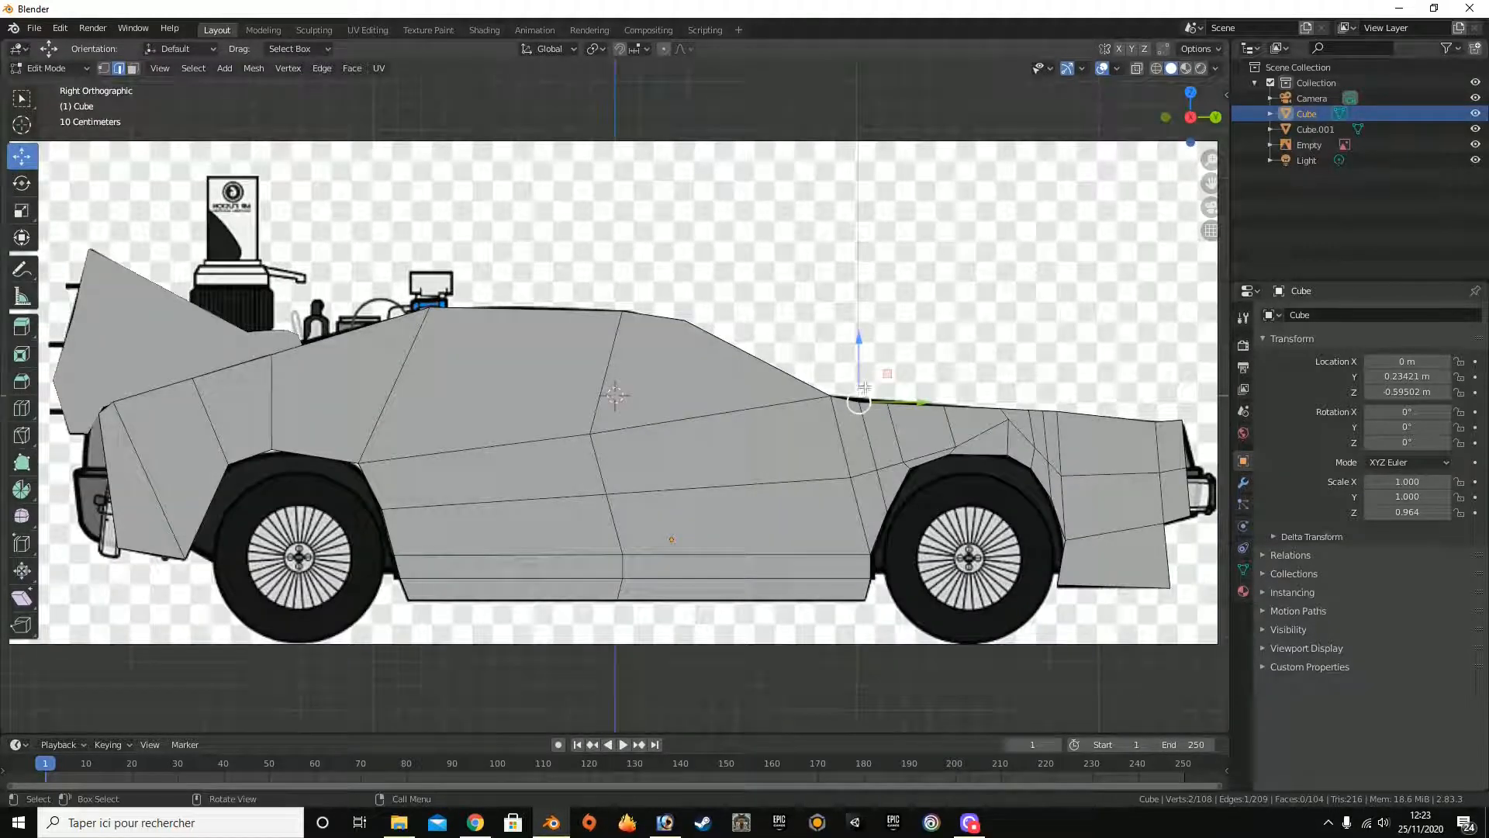
pyautogui.moveTo(863, 369); pyautogui.dragTo(864, 359)
pyautogui.moveTo(1196, 114); pyautogui.dragTo(1183, 170)
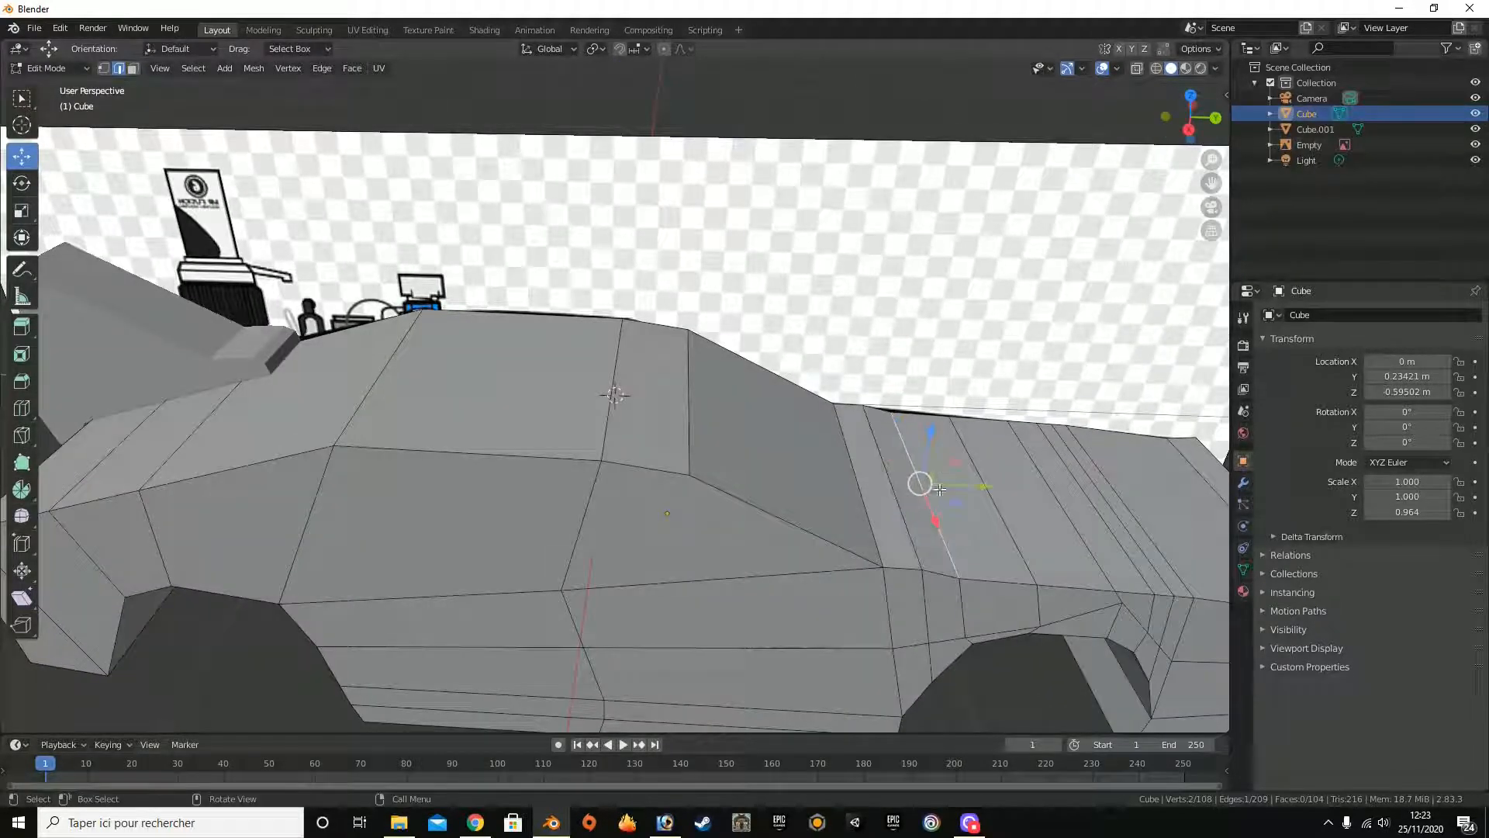
pyautogui.click(1188, 129)
pyautogui.moveTo(898, 362); pyautogui.dragTo(893, 352)
# Step: Select the following crosswise bonnet edge above the front wheel and raise it about 0.006 m along Z in side view
pyautogui.moveTo(1195, 119); pyautogui.dragTo(1192, 147)
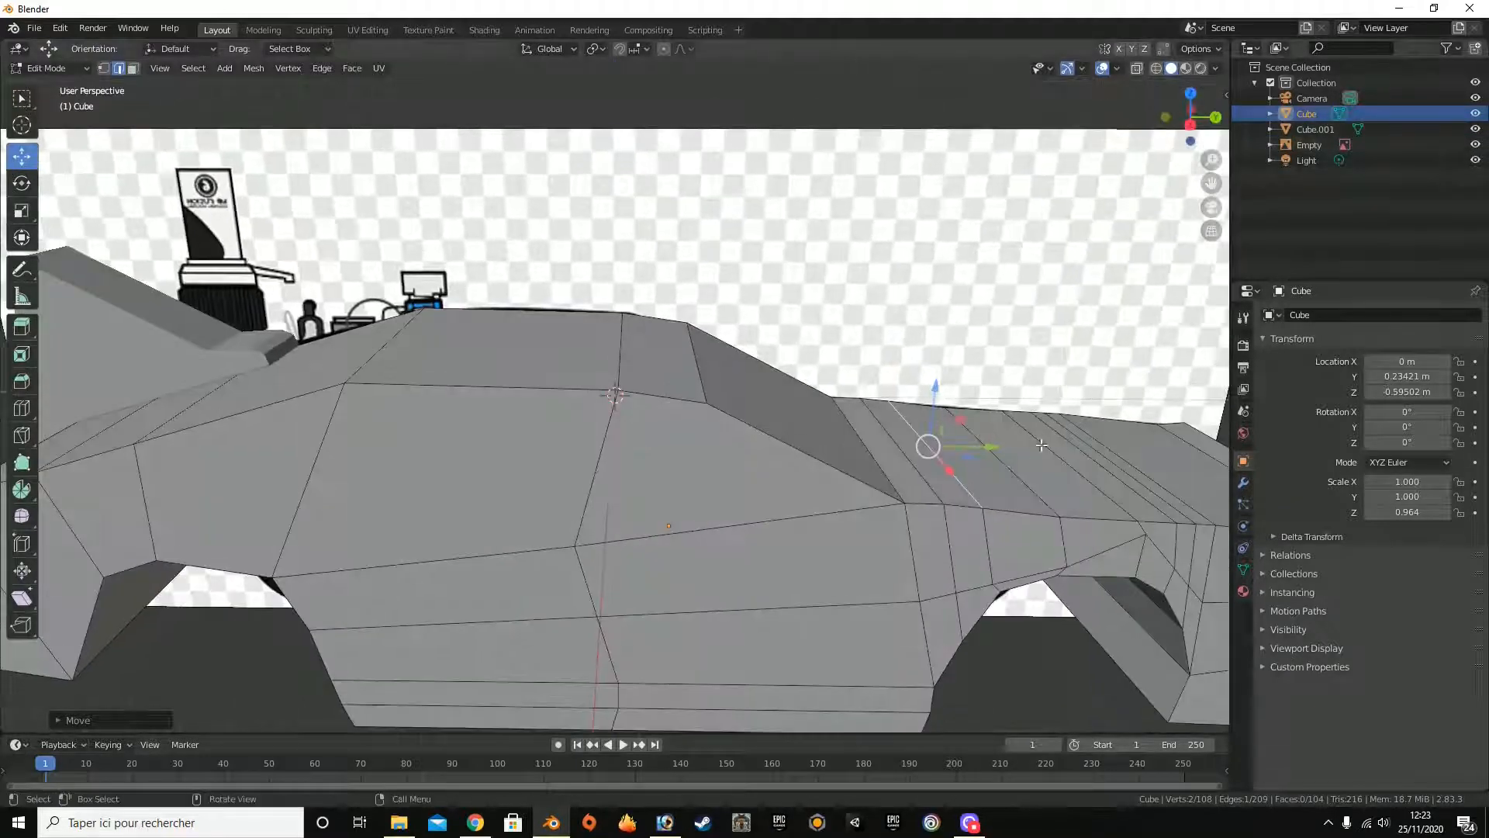
pyautogui.click(1017, 471)
pyautogui.click(1192, 129)
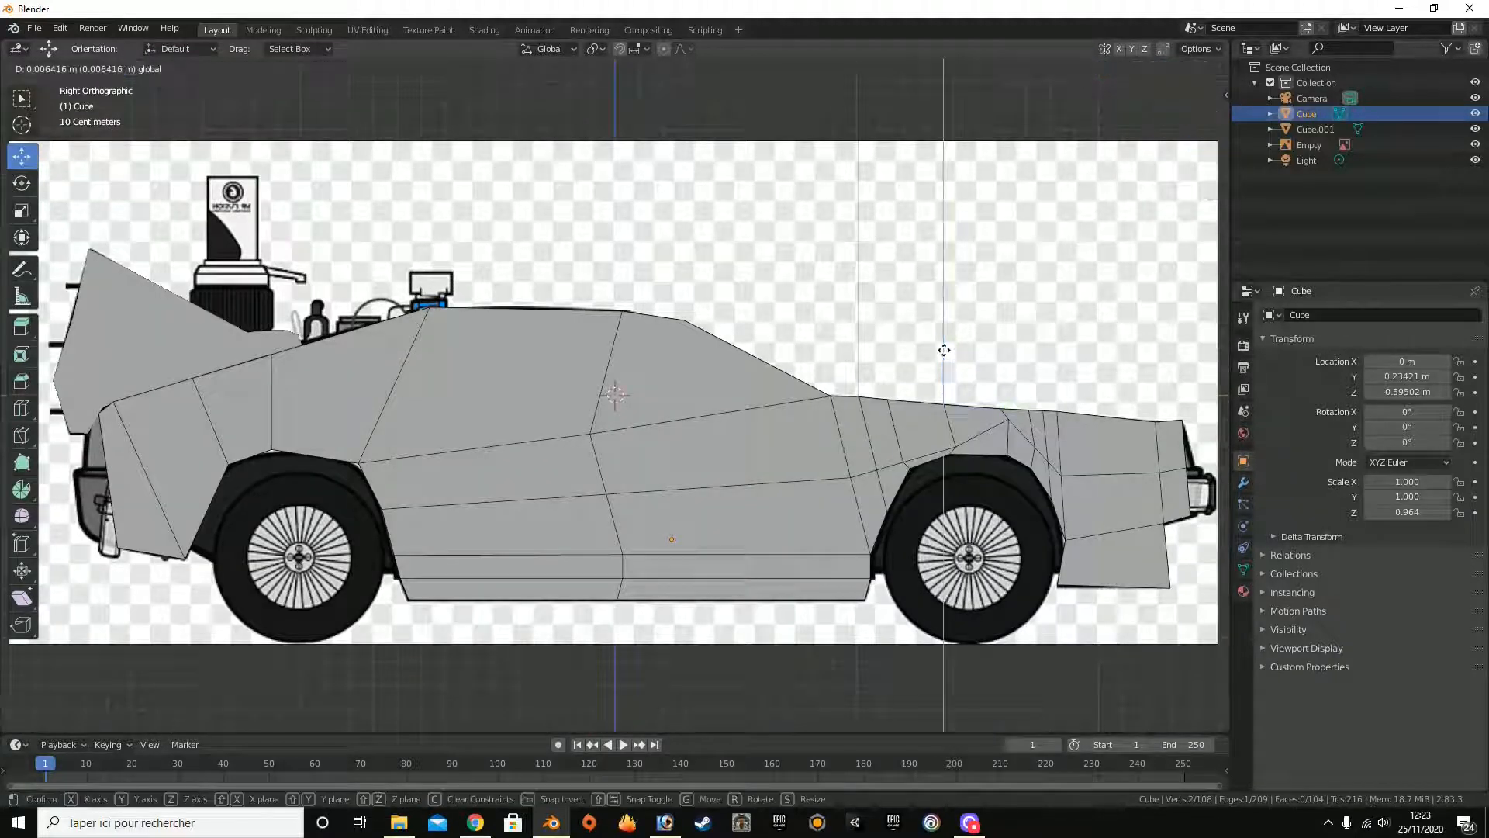
pyautogui.click(945, 351)
# Step: Inspect the corrected bonnet in Object Mode, in perspective and against the reference in right side view
pyautogui.moveTo(1191, 118); pyautogui.dragTo(1100, 125)
pyautogui.press('Tab')
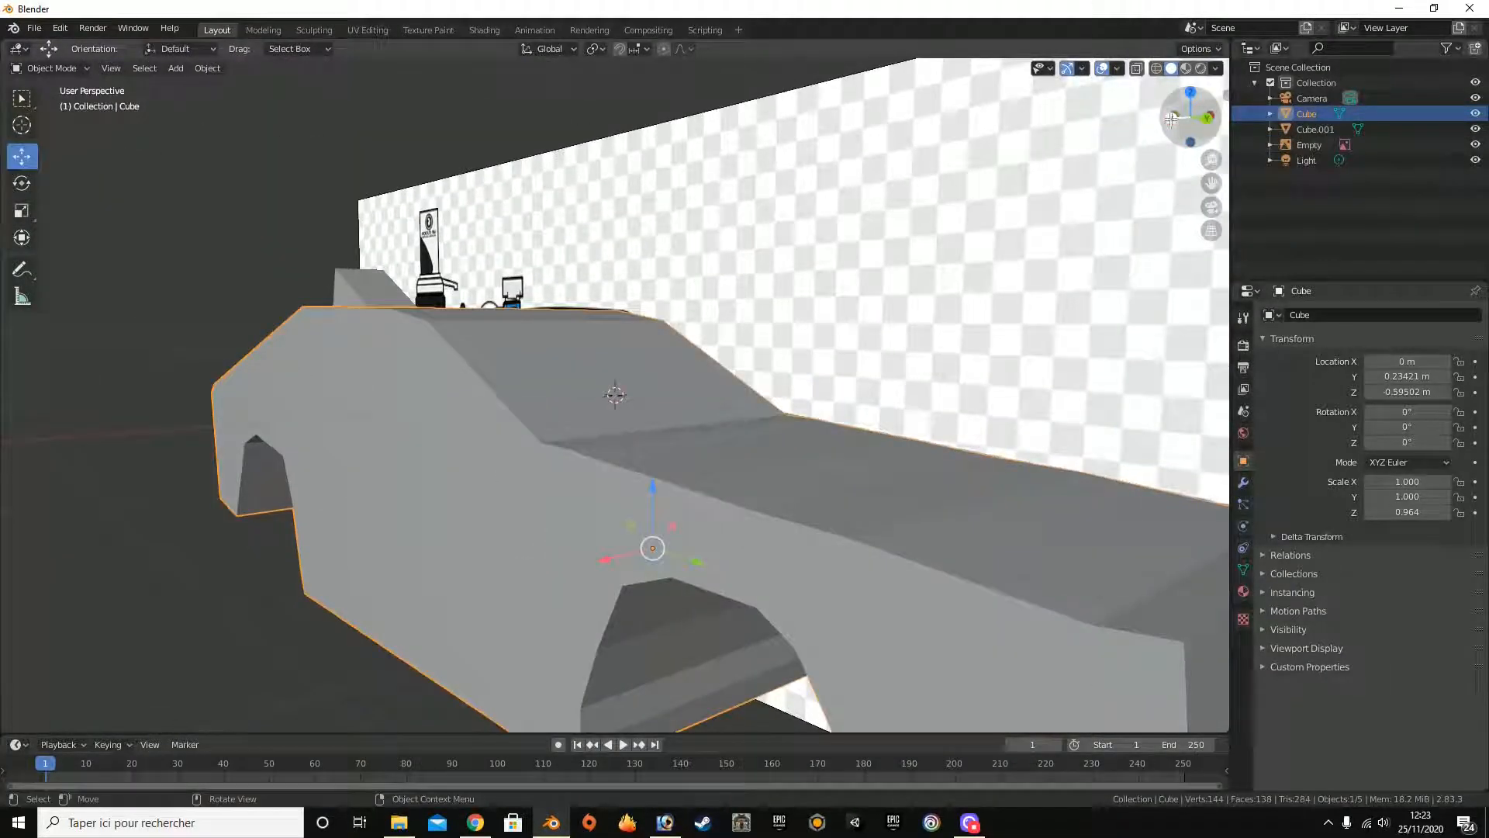
pyautogui.click(1172, 118)
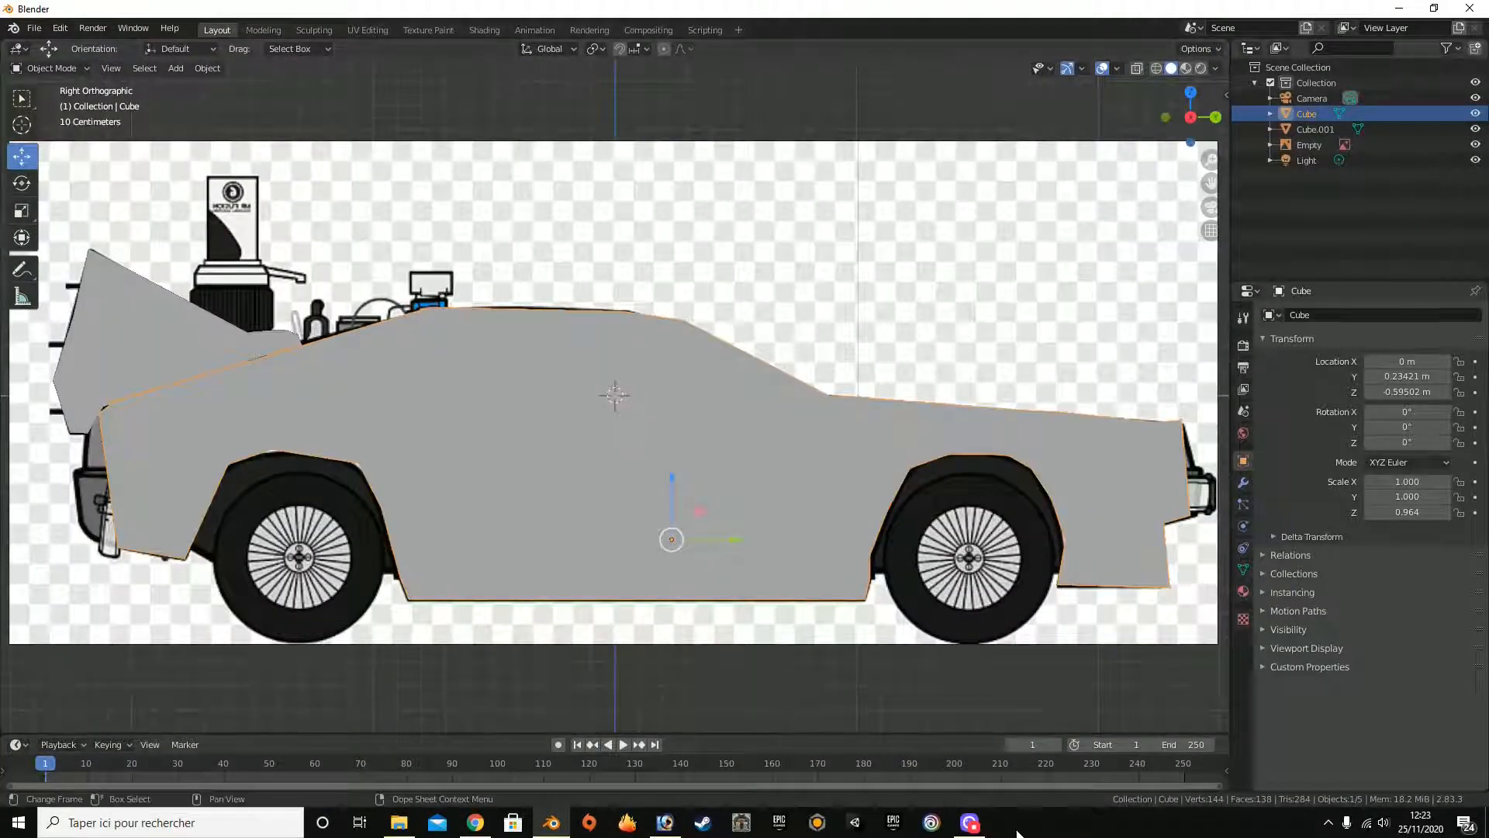
pyautogui.click(969, 822)
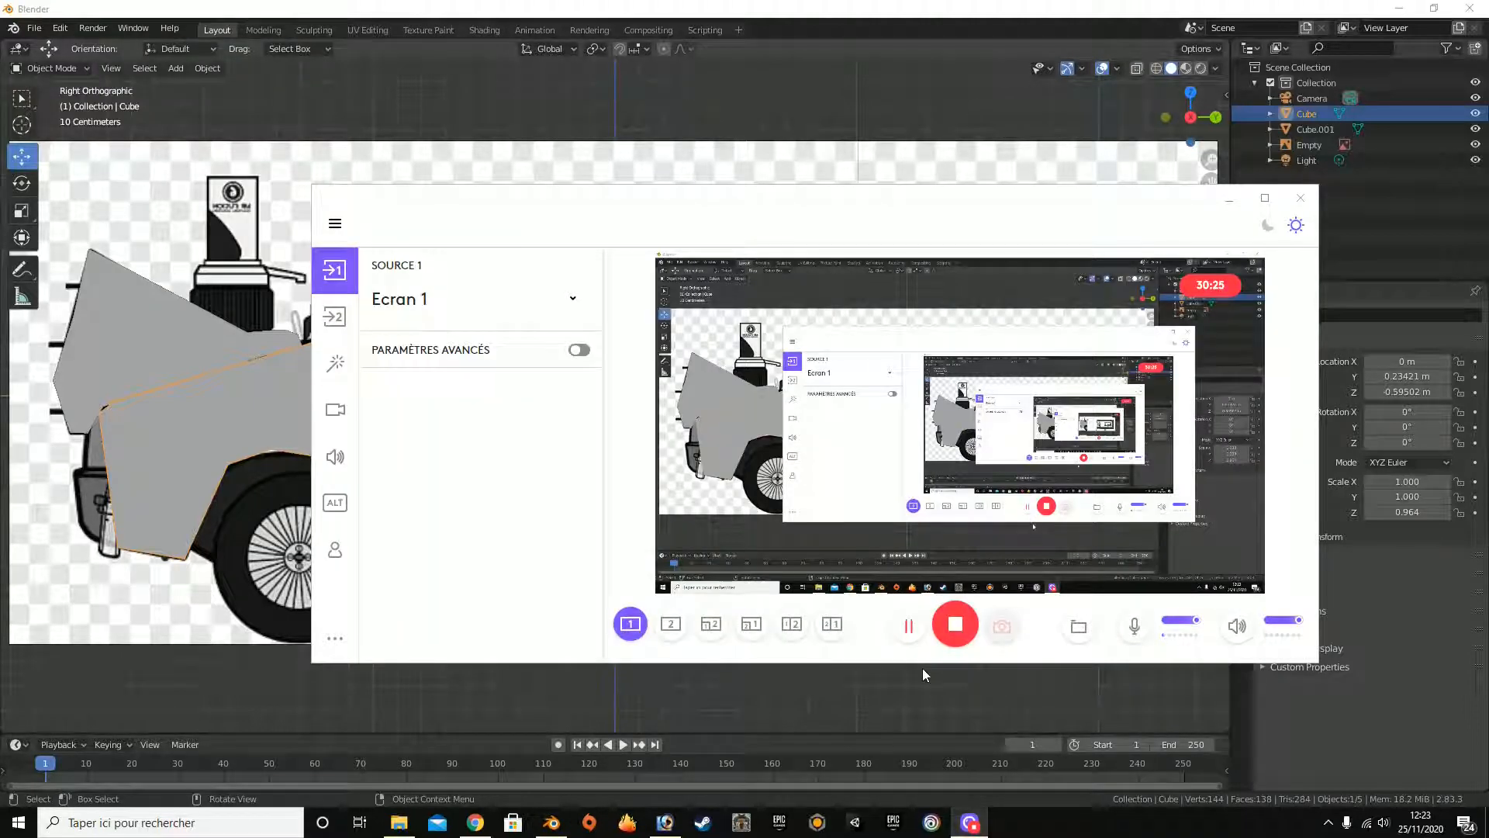